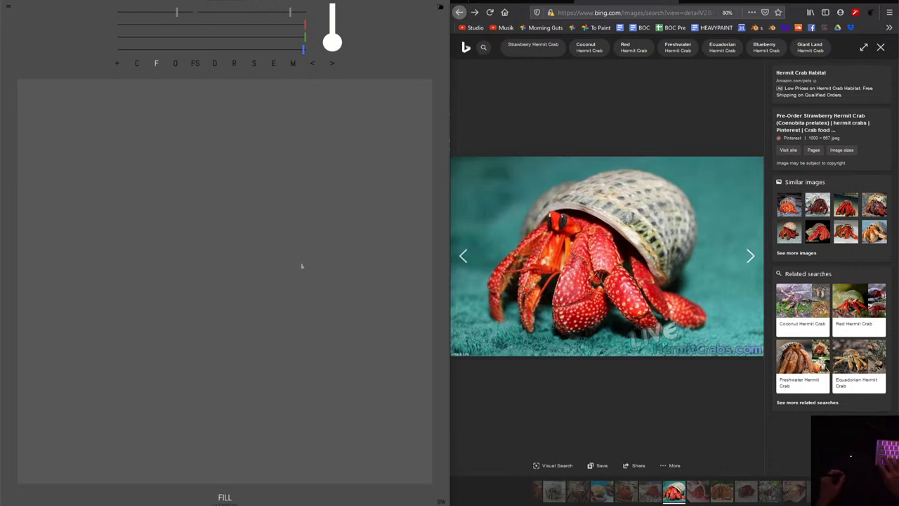
# Block in white crab silhouette shapes and lay a pink, yellow and orange radial striped fill over the top shape.
pyautogui.moveTo(315, 220)
pyautogui.mouseDown()
pyautogui.moveTo(317, 211)
pyautogui.moveTo(224, 155)
pyautogui.moveTo(314, 188)
pyautogui.mouseUp()
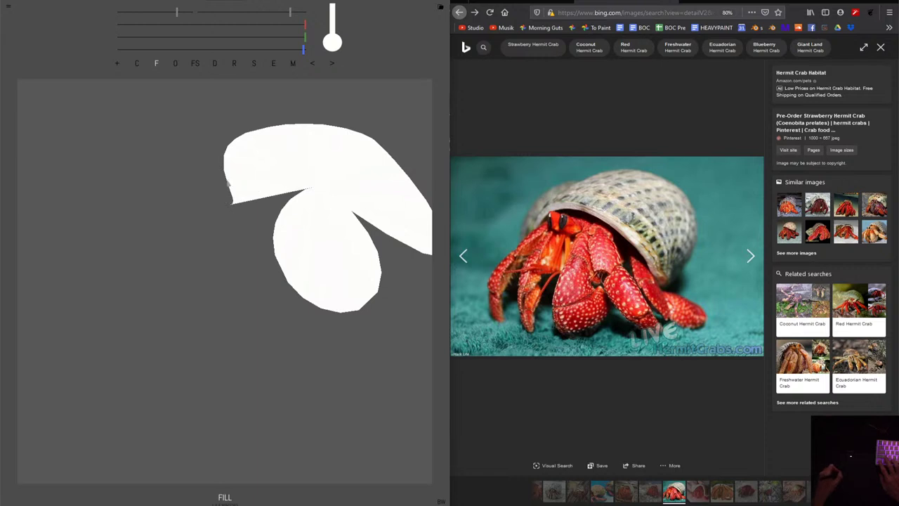
pyautogui.moveTo(180, 214)
pyautogui.mouseDown()
pyautogui.moveTo(310, 316)
pyautogui.moveTo(276, 258)
pyautogui.mouseUp()
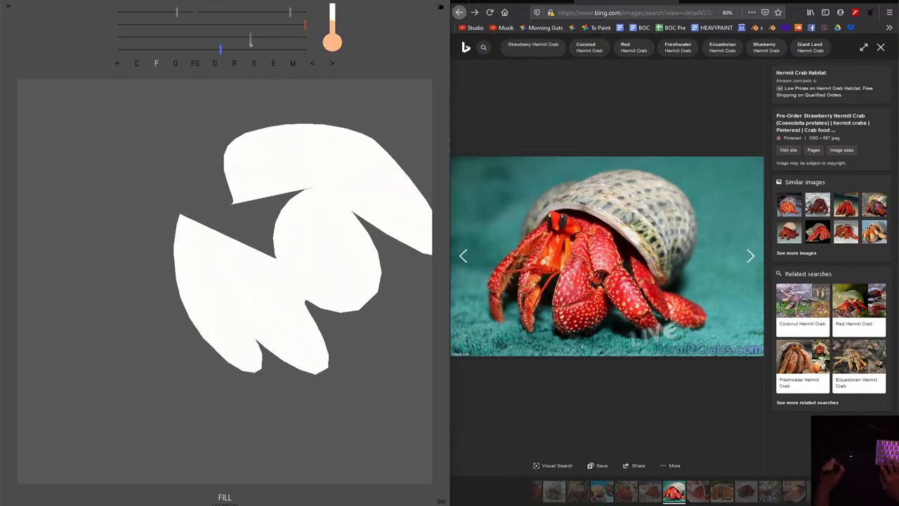
pyautogui.moveTo(320, 175)
pyautogui.mouseDown()
pyautogui.moveTo(332, 208)
pyautogui.moveTo(204, 200)
pyautogui.mouseUp()
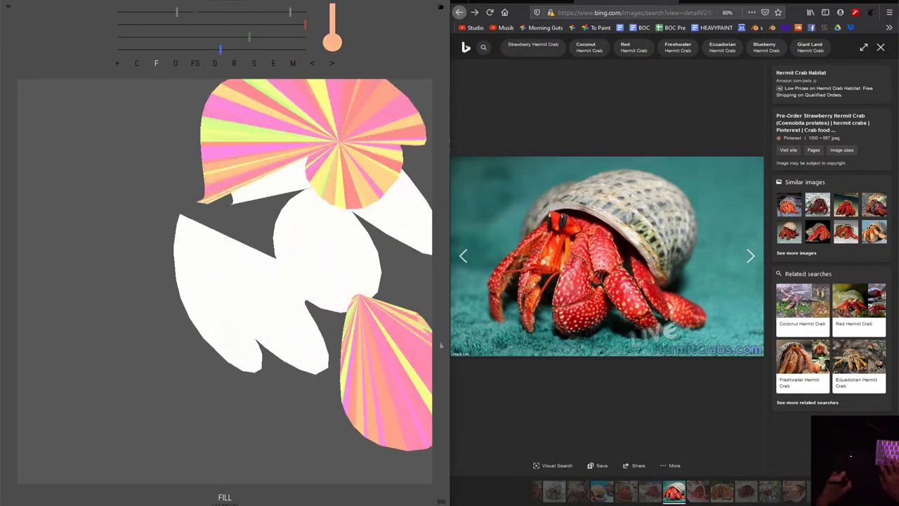
pyautogui.moveTo(352, 295)
pyautogui.mouseDown()
pyautogui.moveTo(281, 326)
pyautogui.moveTo(355, 419)
pyautogui.mouseUp()
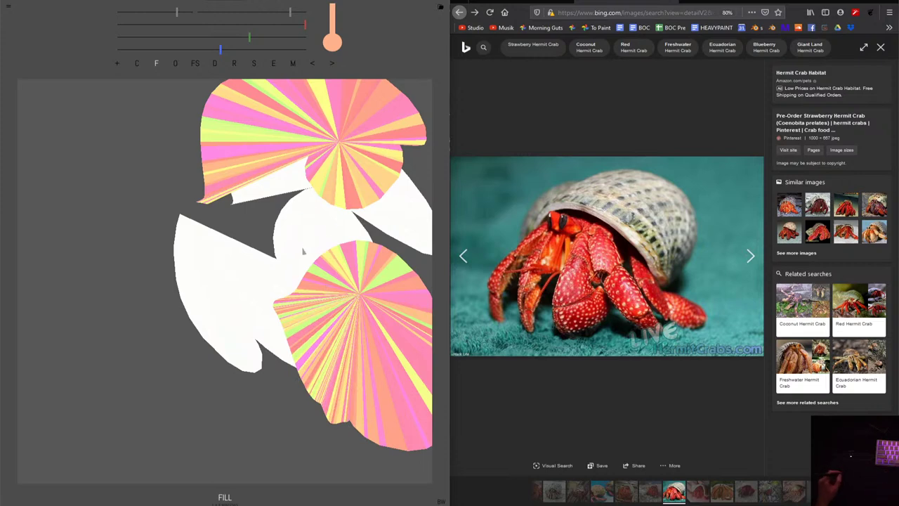
pyautogui.scroll(-1, 235, 236)
pyautogui.scroll(-1, 234, 235)
pyautogui.scroll(2, 211, 232)
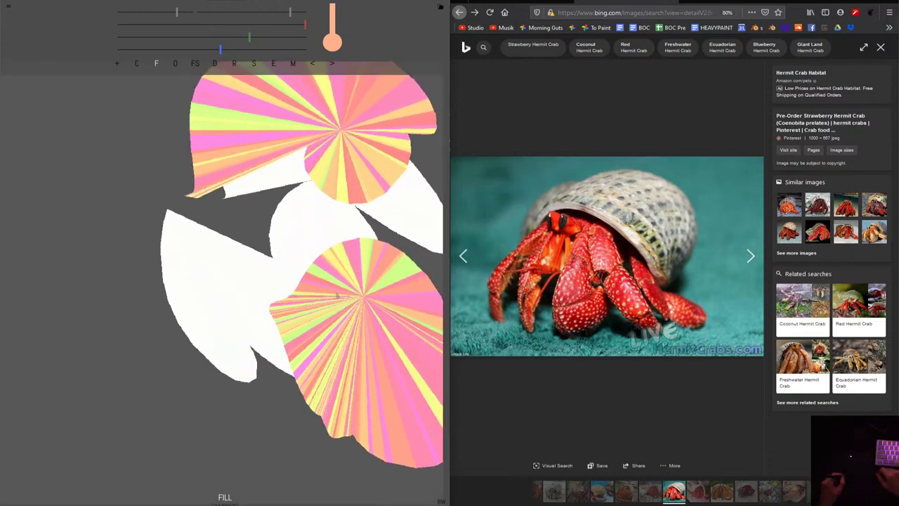
pyautogui.scroll(-1, 211, 232)
pyautogui.scroll(1, 306, 283)
pyautogui.scroll(-1, 306, 283)
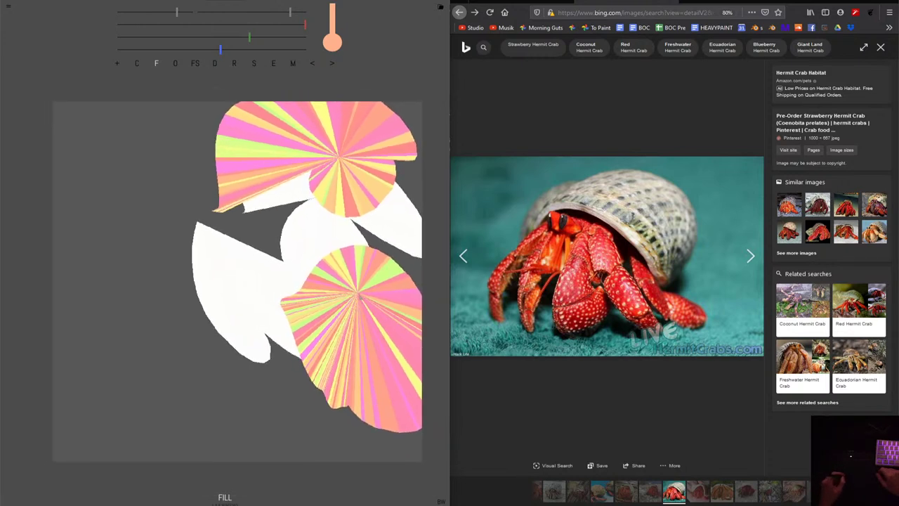
pyautogui.scroll(-1, 361, 301)
pyautogui.scroll(1, 361, 301)
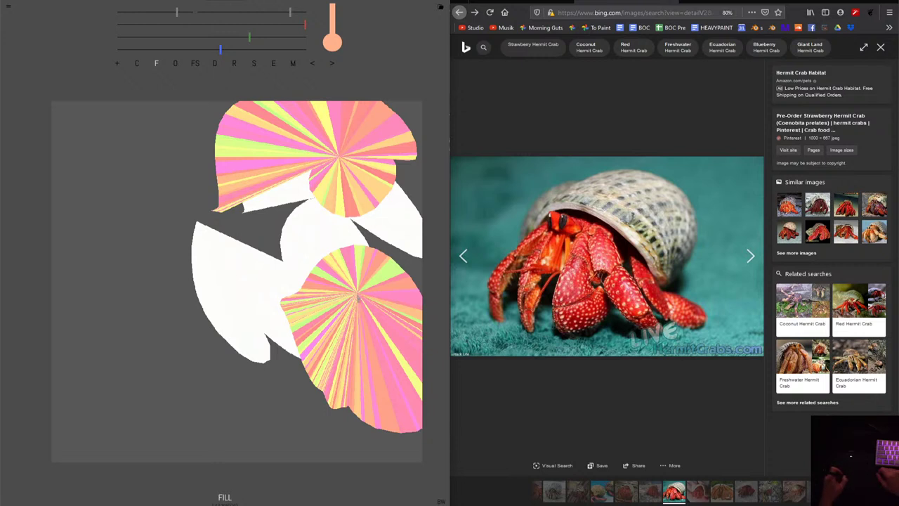
pyautogui.scroll(-1, 358, 298)
pyautogui.scroll(-2, 358, 298)
pyautogui.scroll(-2, 358, 298)
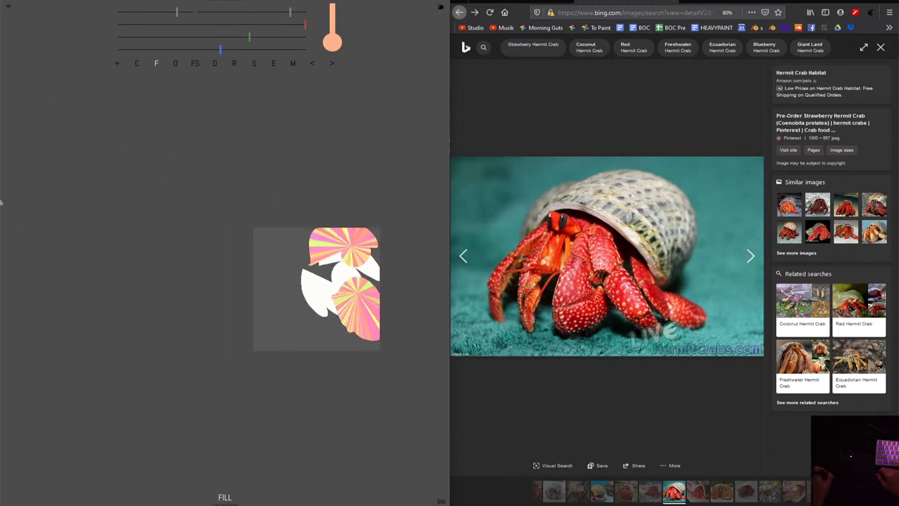
pyautogui.scroll(5, 362, 330)
pyautogui.scroll(3, 362, 331)
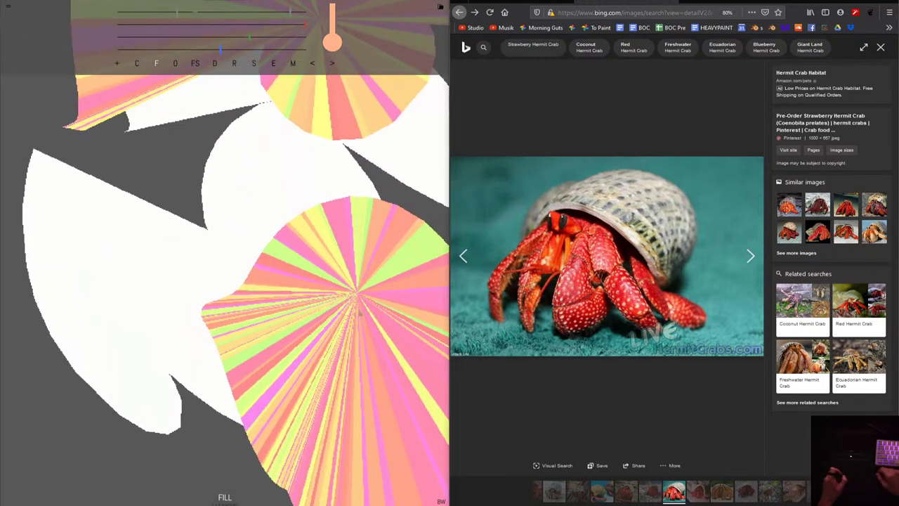
pyautogui.scroll(-2, 332, 312)
pyautogui.scroll(3, 332, 311)
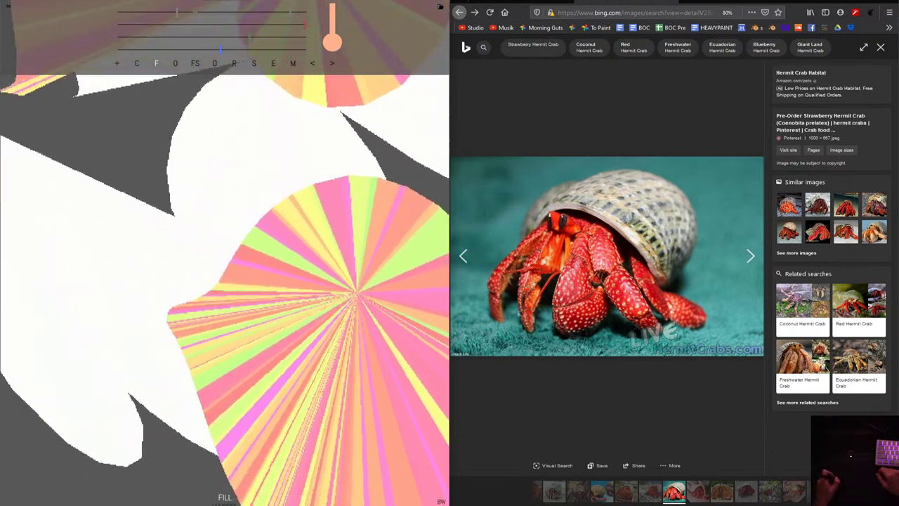
pyautogui.scroll(-1, 332, 312)
pyautogui.scroll(-3, 331, 312)
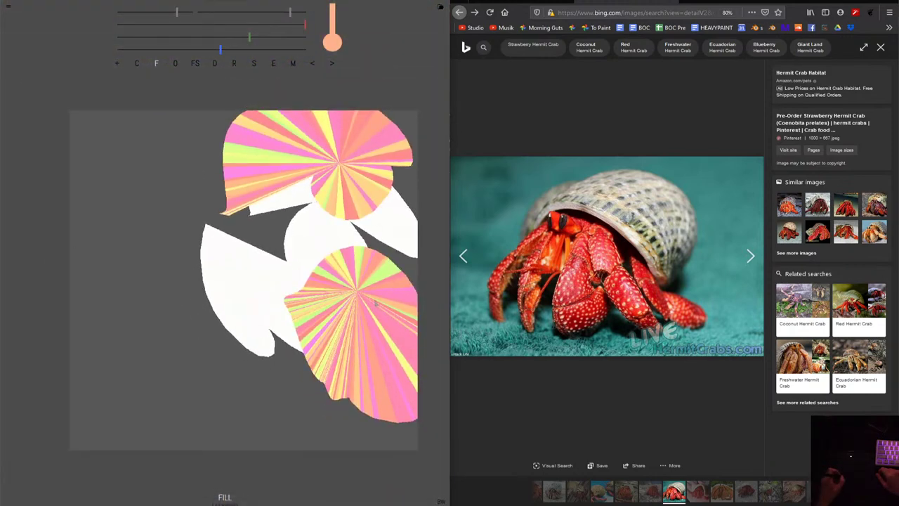
pyautogui.scroll(-2, 170, 251)
pyautogui.scroll(3, 170, 251)
pyautogui.scroll(-1, 154, 253)
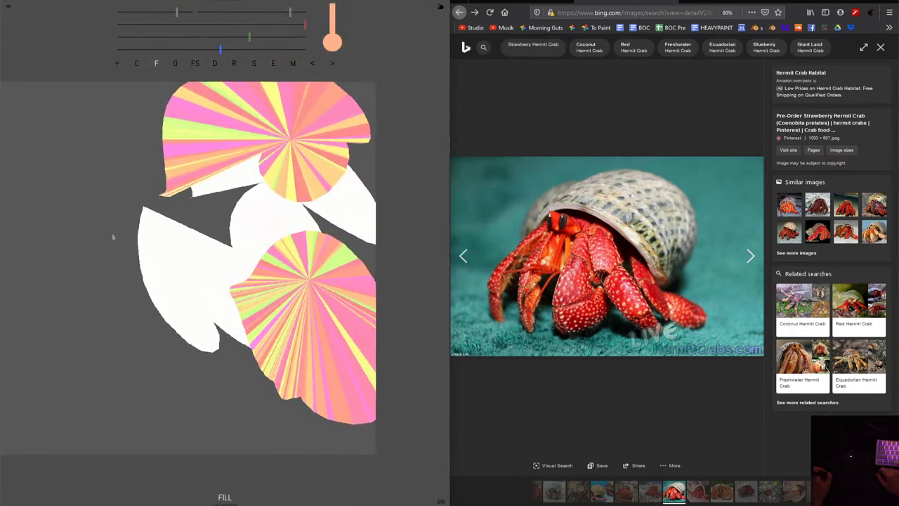
pyautogui.scroll(1, 255, 212)
pyautogui.scroll(1, 255, 212)
pyautogui.scroll(2, 281, 292)
pyautogui.scroll(1, 281, 295)
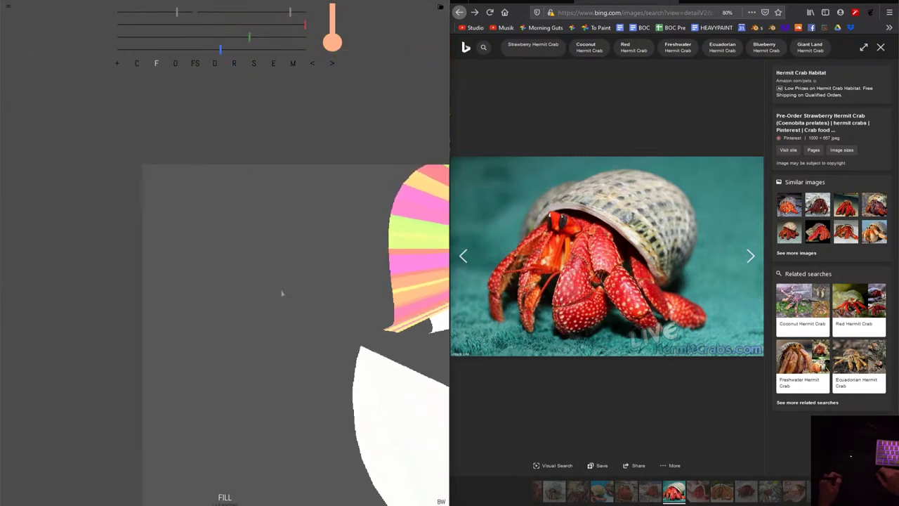
pyautogui.scroll(1, 286, 291)
pyautogui.scroll(-1, 295, 277)
pyautogui.scroll(-2, 361, 316)
pyautogui.scroll(-2, 325, 286)
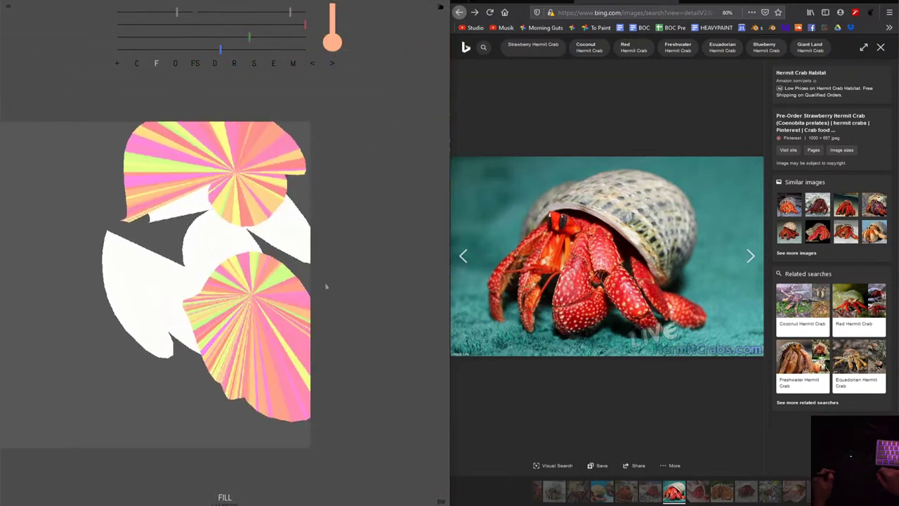
pyautogui.scroll(1, 393, 253)
pyautogui.scroll(1, 361, 316)
pyautogui.scroll(1, 359, 313)
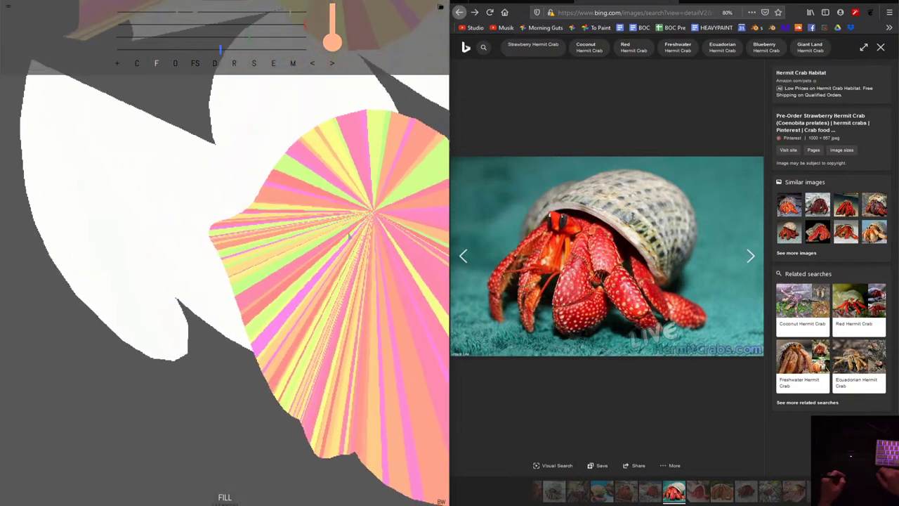
pyautogui.scroll(1, 355, 310)
pyautogui.scroll(-2, 316, 281)
pyautogui.scroll(-1, 269, 249)
pyautogui.scroll(1, 267, 249)
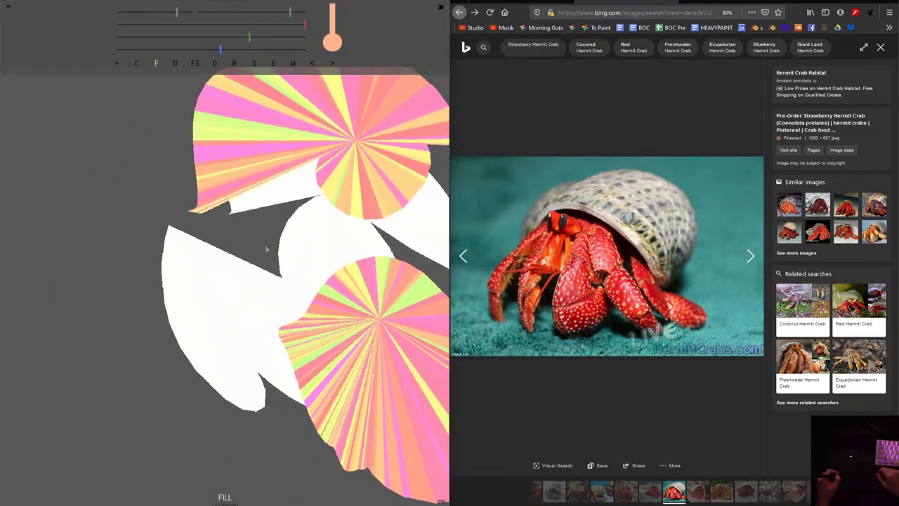
pyautogui.scroll(2, 316, 288)
pyautogui.scroll(-1, 351, 316)
pyautogui.scroll(1, 330, 310)
pyautogui.scroll(1, 323, 323)
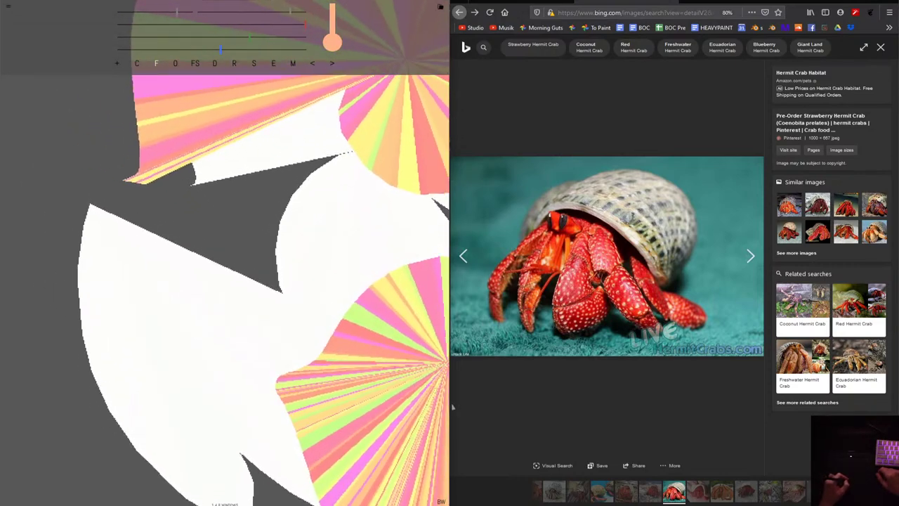
pyautogui.scroll(-1, 314, 329)
pyautogui.scroll(-1, 314, 329)
pyautogui.scroll(1, 301, 260)
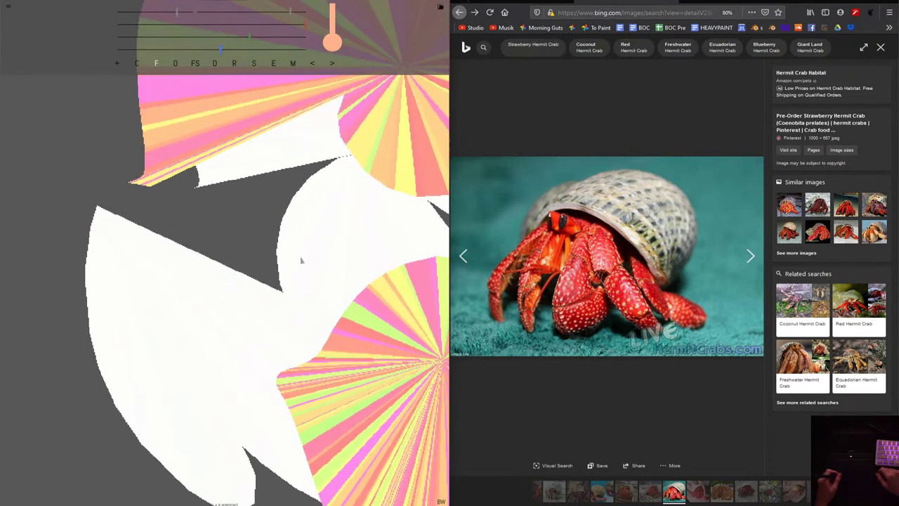
pyautogui.scroll(1, 314, 205)
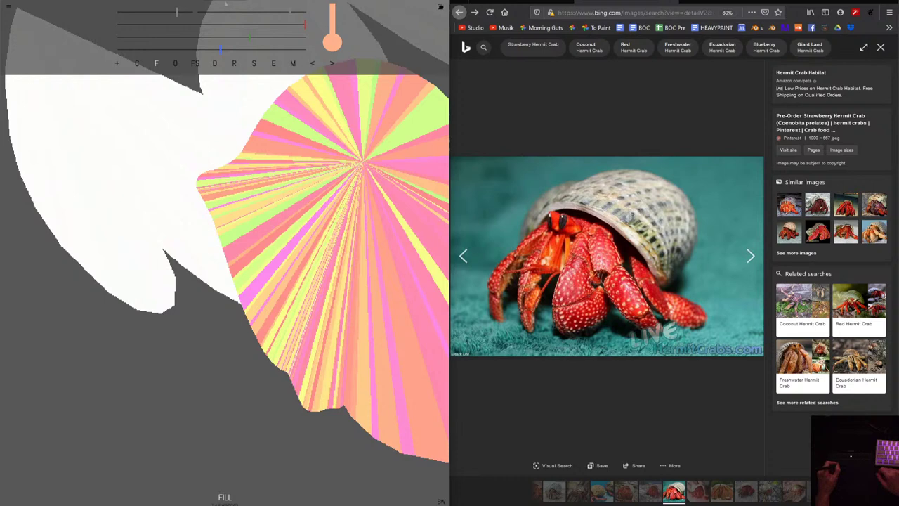
# Move the colour palette off the drawing and zoom the canvas out.
pyautogui.moveTo(225, 4); pyautogui.dragTo(3, 14)
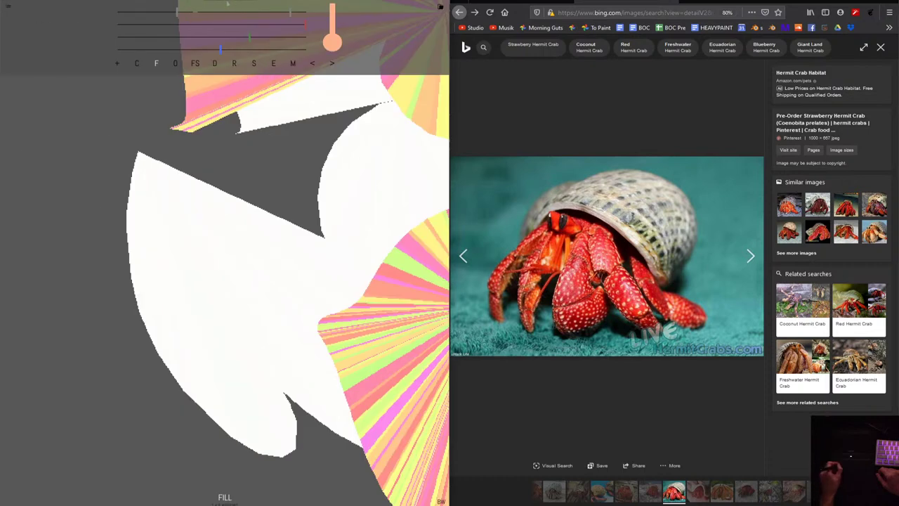
pyautogui.moveTo(229, 7)
pyautogui.mouseDown()
pyautogui.moveTo(278, 191)
pyautogui.moveTo(274, 301)
pyautogui.moveTo(215, 418)
pyautogui.moveTo(236, 373)
pyautogui.mouseUp()
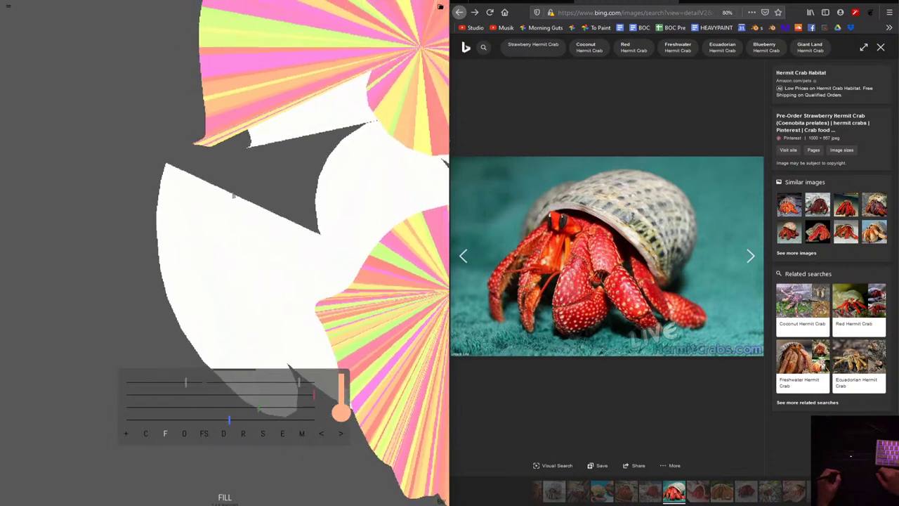
pyautogui.scroll(-3, 293, 212)
pyautogui.scroll(-3, 281, 201)
pyautogui.scroll(-2, 260, 183)
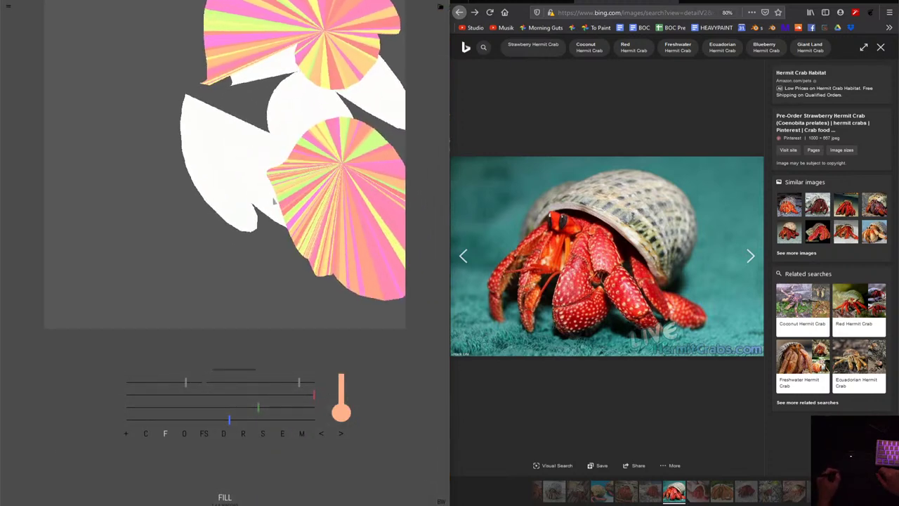
pyautogui.scroll(2, 254, 295)
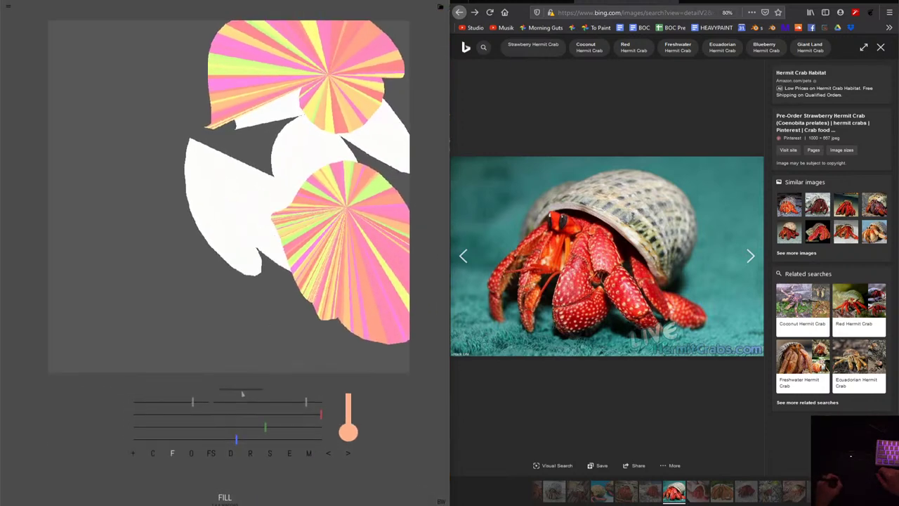
pyautogui.moveTo(236, 374); pyautogui.dragTo(239, 403)
# Paint a pink and yellow radial fan over the shell's top-right.
pyautogui.moveTo(246, 243)
pyautogui.mouseDown()
pyautogui.moveTo(256, 277)
pyautogui.moveTo(257, 246)
pyautogui.mouseUp()
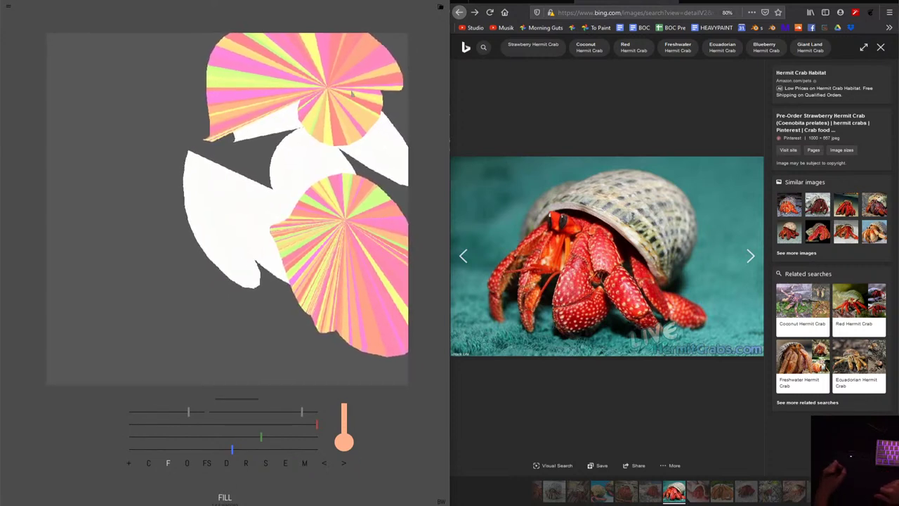
pyautogui.moveTo(358, 112)
pyautogui.mouseDown()
pyautogui.moveTo(429, 82)
pyautogui.moveTo(259, 71)
pyautogui.mouseUp()
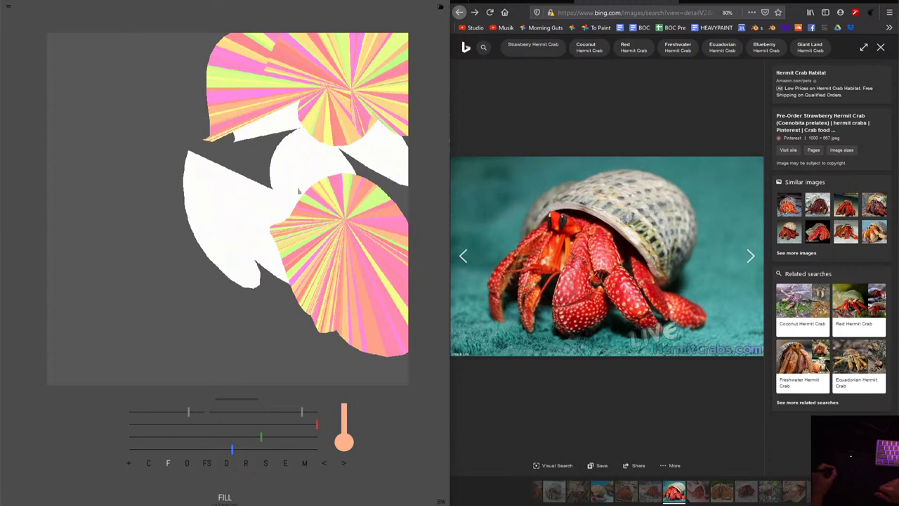
pyautogui.moveTo(215, 402); pyautogui.dragTo(203, 18)
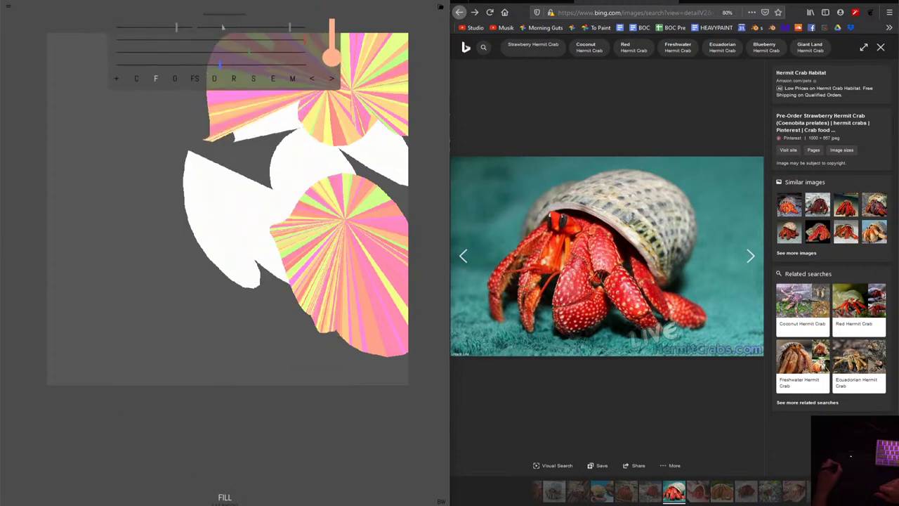
pyautogui.moveTo(238, 184); pyautogui.dragTo(245, 241)
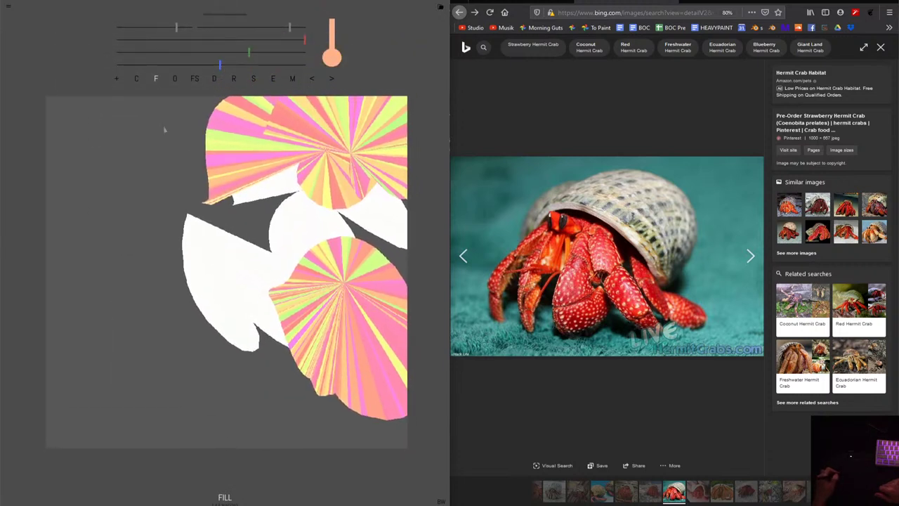
# Set Canvas Size width and height to a wide landscape ratio, multiplier previewing over 2188 x 1193.
pyautogui.click(12, 10)
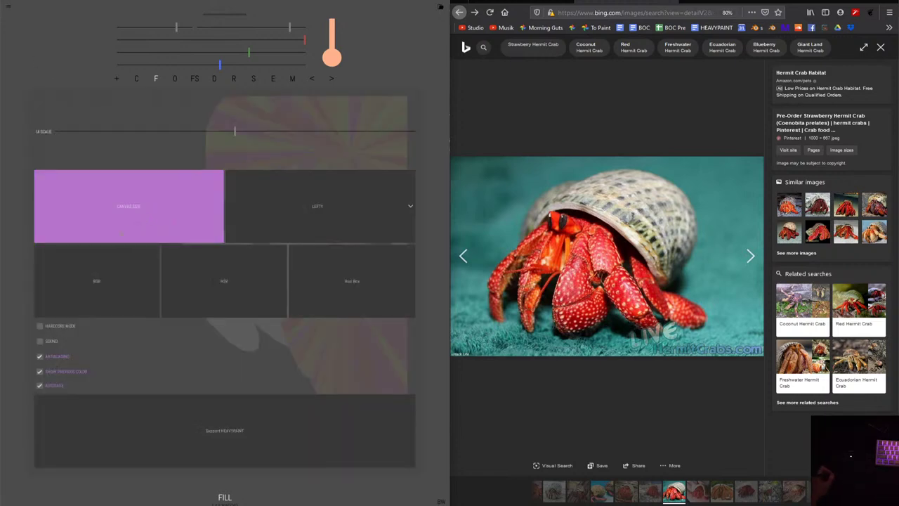
pyautogui.click(12, 10)
pyautogui.click(121, 217)
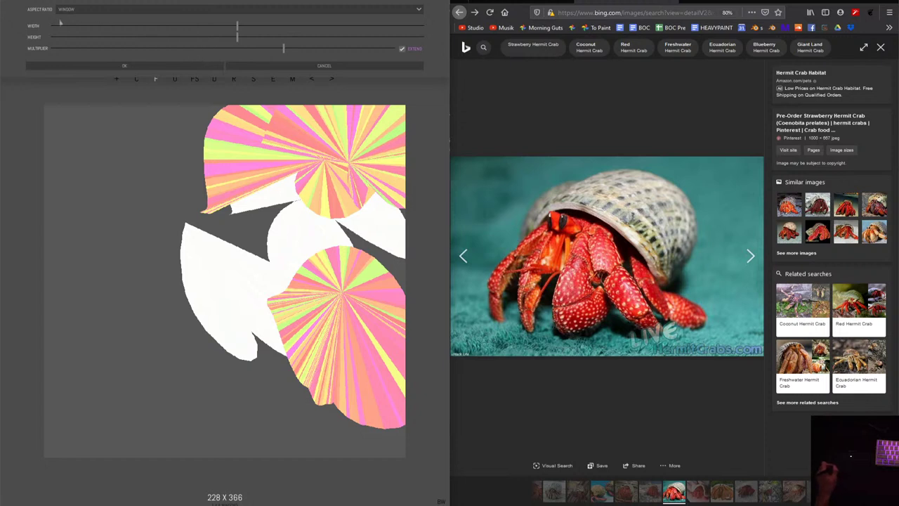
pyautogui.moveTo(220, 38); pyautogui.dragTo(141, 37)
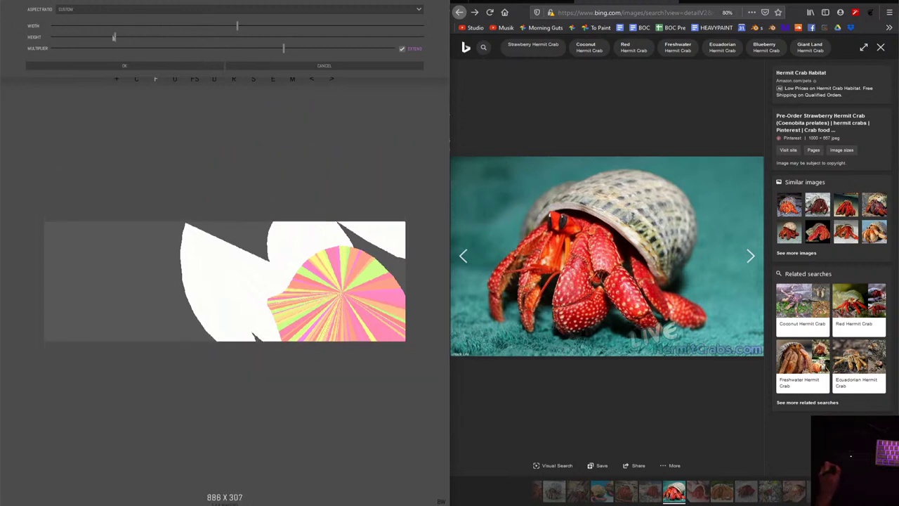
pyautogui.moveTo(237, 26)
pyautogui.mouseDown()
pyautogui.moveTo(189, 26)
pyautogui.moveTo(234, 34)
pyautogui.mouseUp()
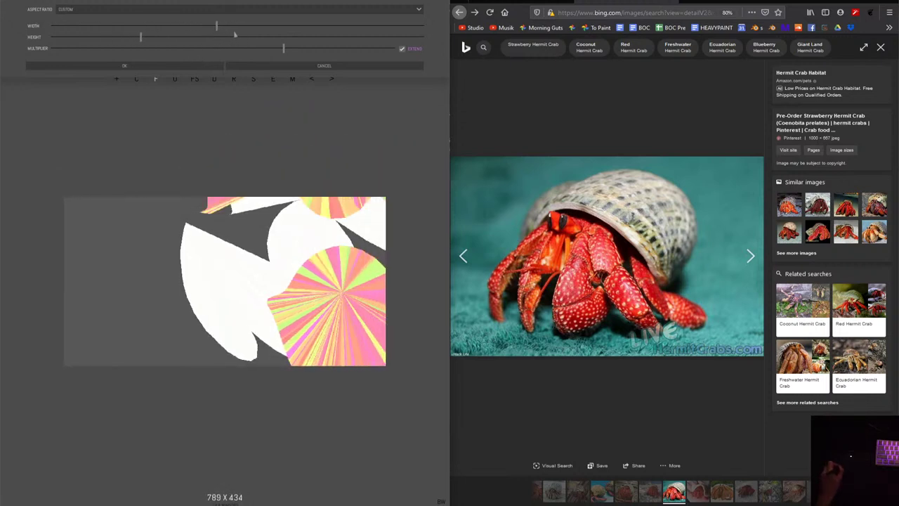
pyautogui.moveTo(283, 49); pyautogui.dragTo(265, 51)
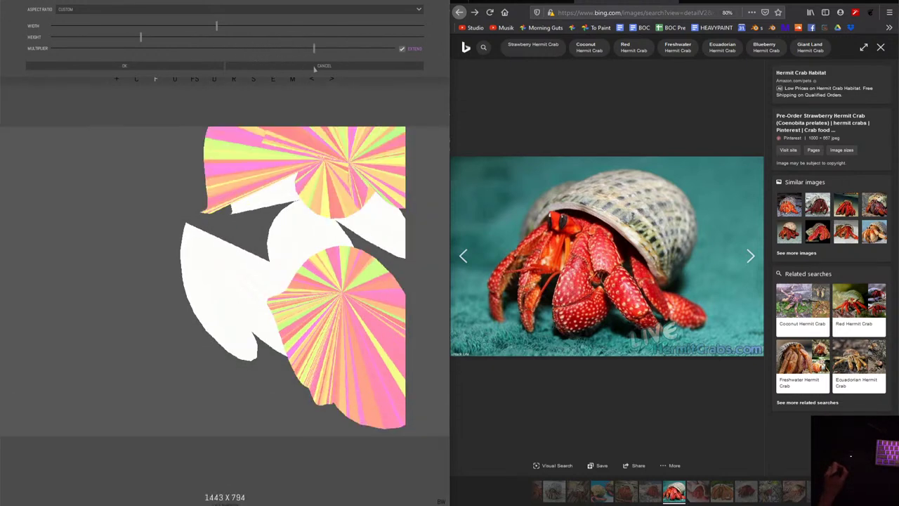
pyautogui.moveTo(265, 50)
pyautogui.mouseDown()
pyautogui.moveTo(289, 65)
pyautogui.moveTo(293, 49)
pyautogui.mouseUp()
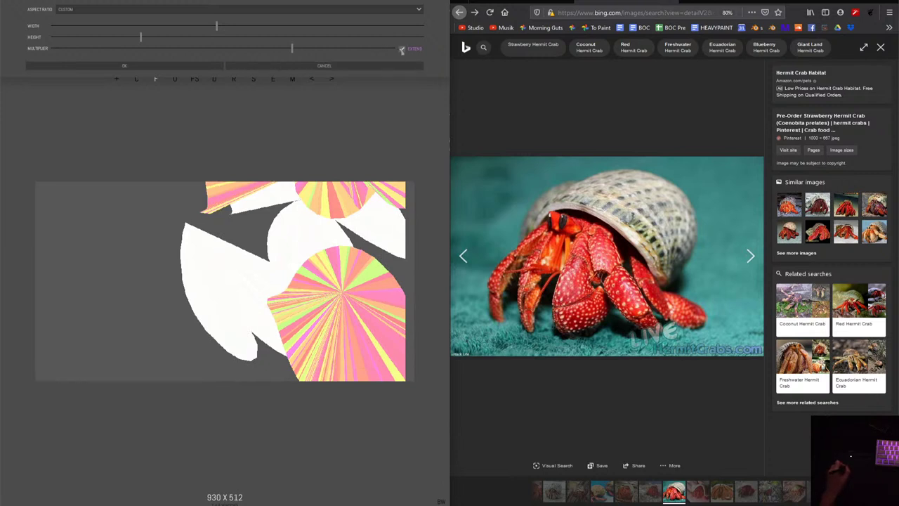
pyautogui.moveTo(291, 51)
pyautogui.mouseDown()
pyautogui.moveTo(188, 53)
pyautogui.moveTo(309, 52)
pyautogui.moveTo(227, 52)
pyautogui.moveTo(353, 75)
pyautogui.mouseUp()
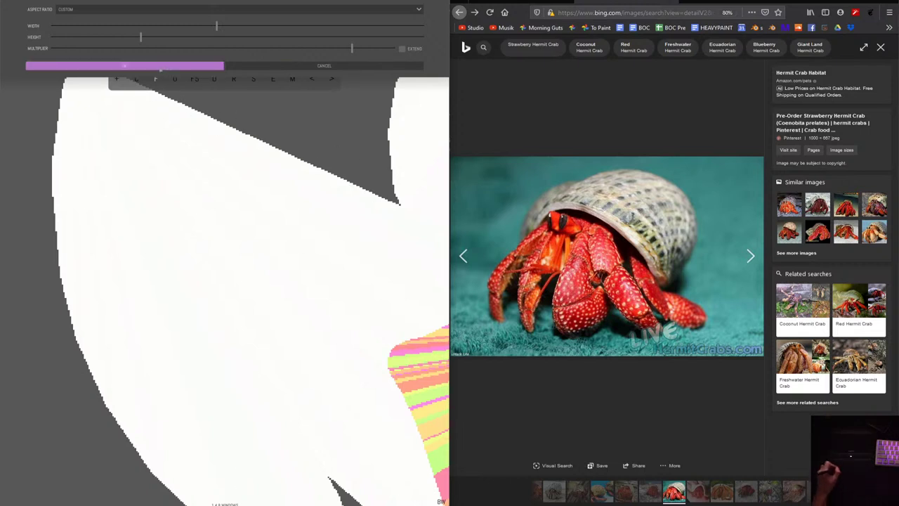
# Apply the new canvas size and fill the lower-left area with orange-red.
pyautogui.click(158, 66)
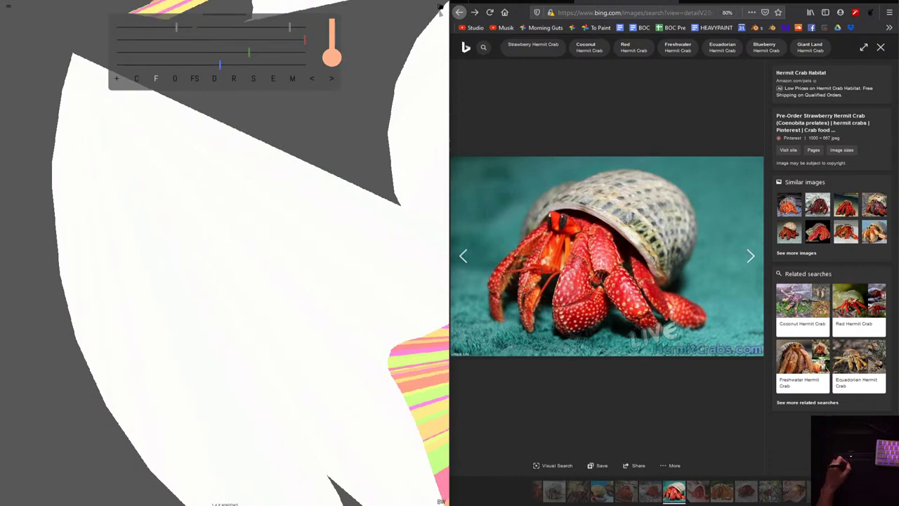
pyautogui.click(156, 78)
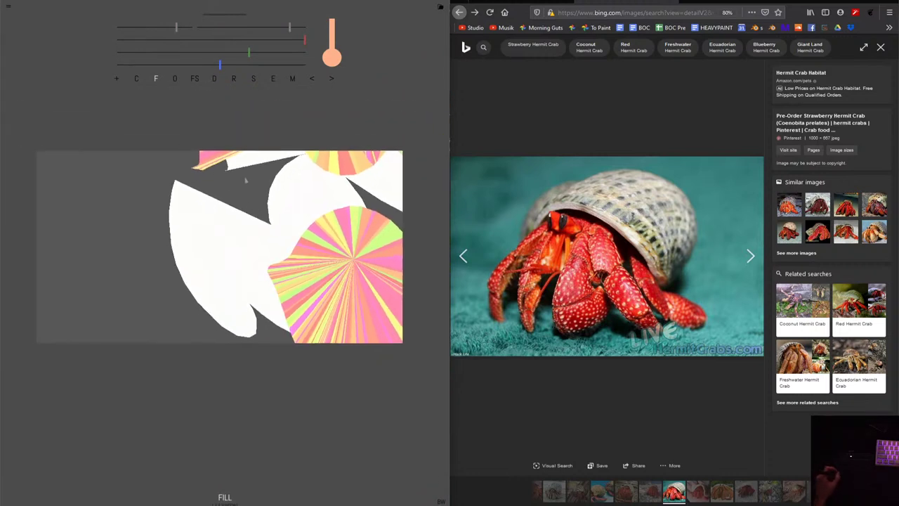
pyautogui.moveTo(271, 50); pyautogui.dragTo(165, 53)
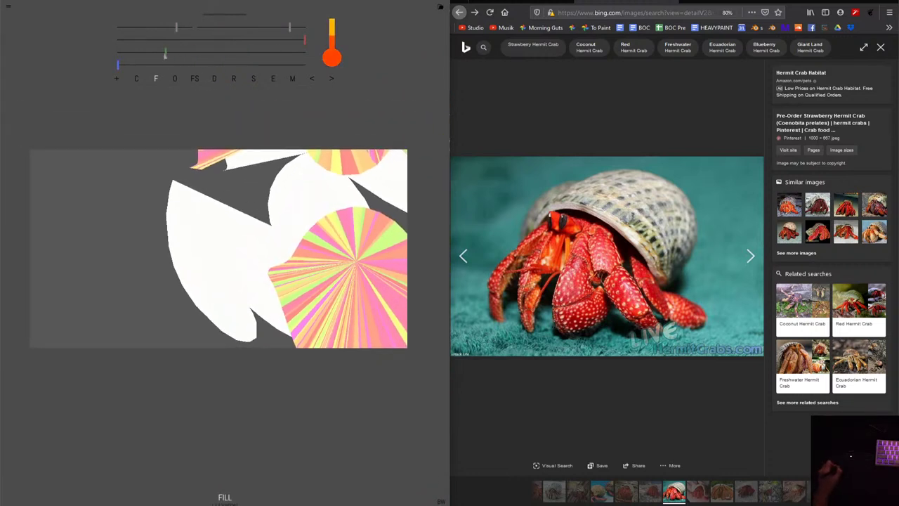
pyautogui.click(190, 218)
# Adjust the RGB sliders between olive-yellow and green for the next fill colour.
pyautogui.moveTo(160, 30); pyautogui.dragTo(126, 29)
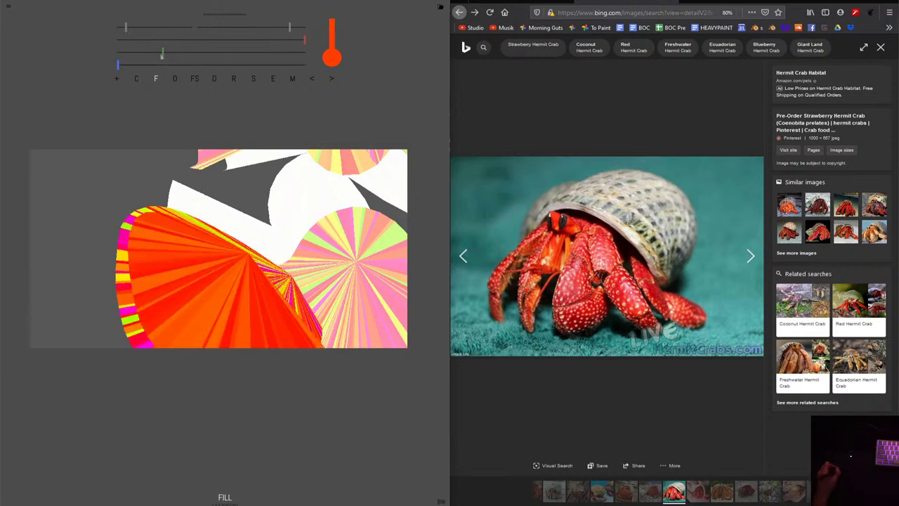
pyautogui.moveTo(162, 54); pyautogui.dragTo(242, 53)
pyautogui.moveTo(304, 40)
pyautogui.mouseDown()
pyautogui.moveTo(156, 41)
pyautogui.moveTo(168, 65)
pyautogui.mouseUp()
pyautogui.moveTo(242, 53); pyautogui.dragTo(223, 52)
pyautogui.moveTo(155, 40); pyautogui.dragTo(248, 40)
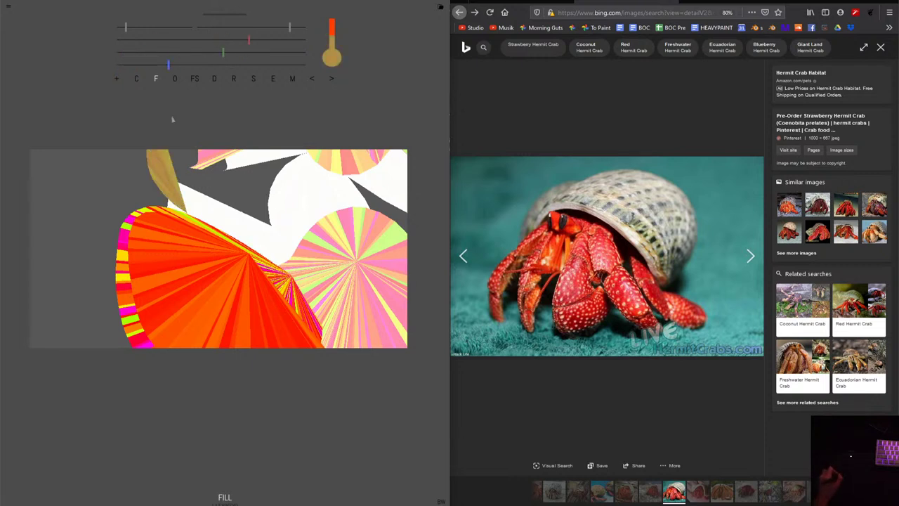
pyautogui.moveTo(249, 40); pyautogui.dragTo(148, 40)
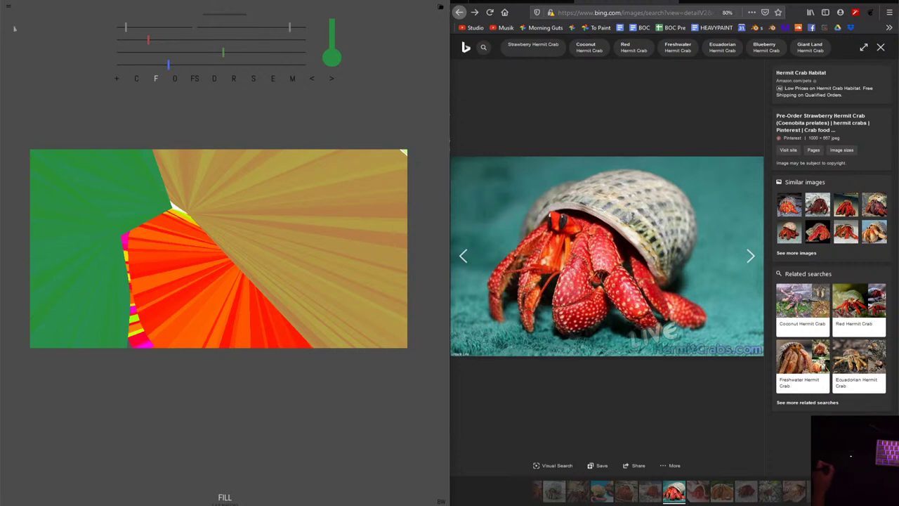
# Resize the canvas down to 31 x 17 pixels with the Multiplier slider and zoom in.
pyautogui.press('m')
pyautogui.click(129, 206)
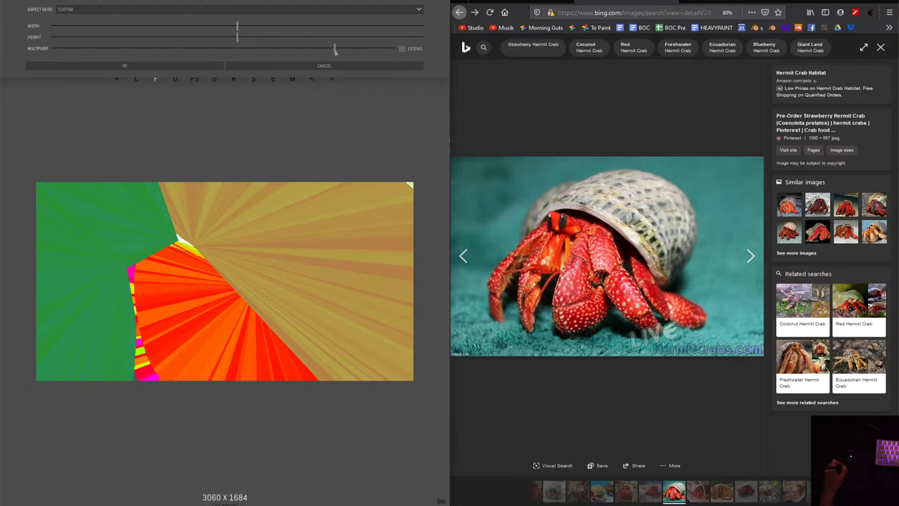
pyautogui.moveTo(335, 49)
pyautogui.mouseDown()
pyautogui.moveTo(357, 72)
pyautogui.moveTo(88, 70)
pyautogui.mouseUp()
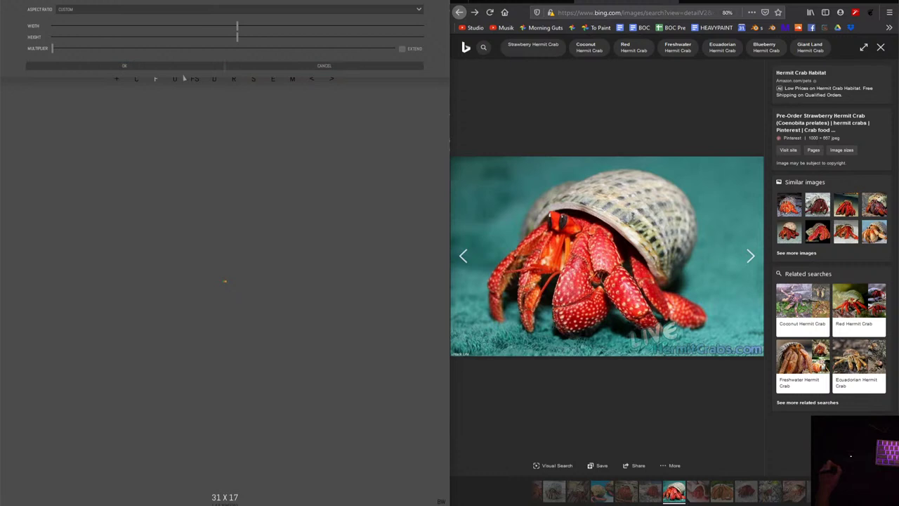
pyautogui.click(218, 65)
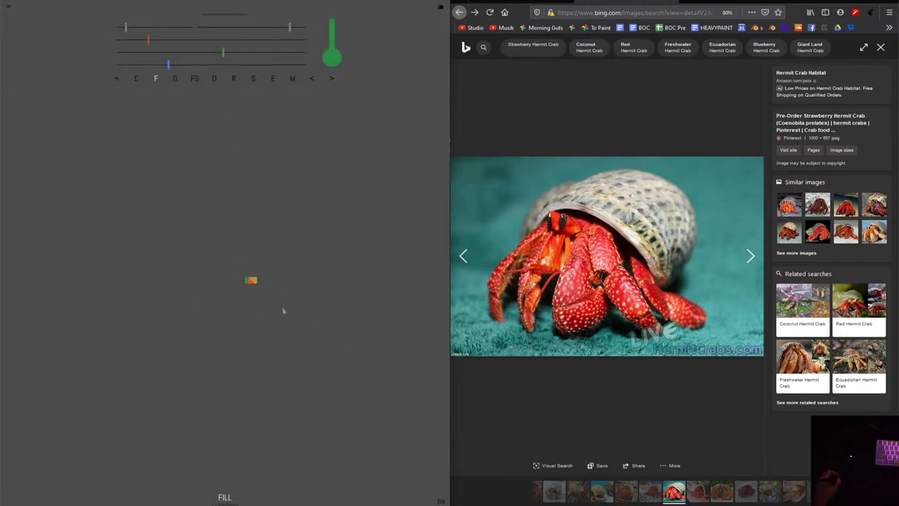
pyautogui.scroll(5, 283, 310)
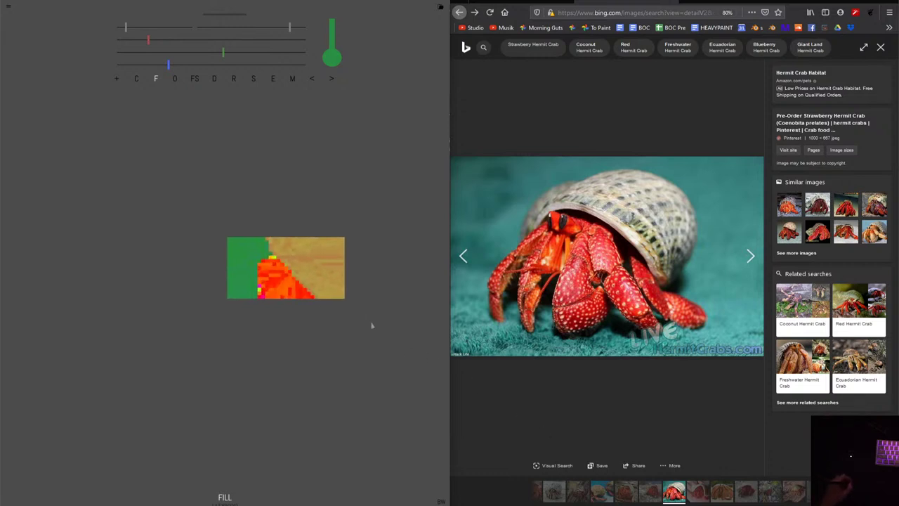
# Try a green stroke across the tan area, then undo it.
pyautogui.scroll(2, 372, 325)
pyautogui.scroll(2, 372, 326)
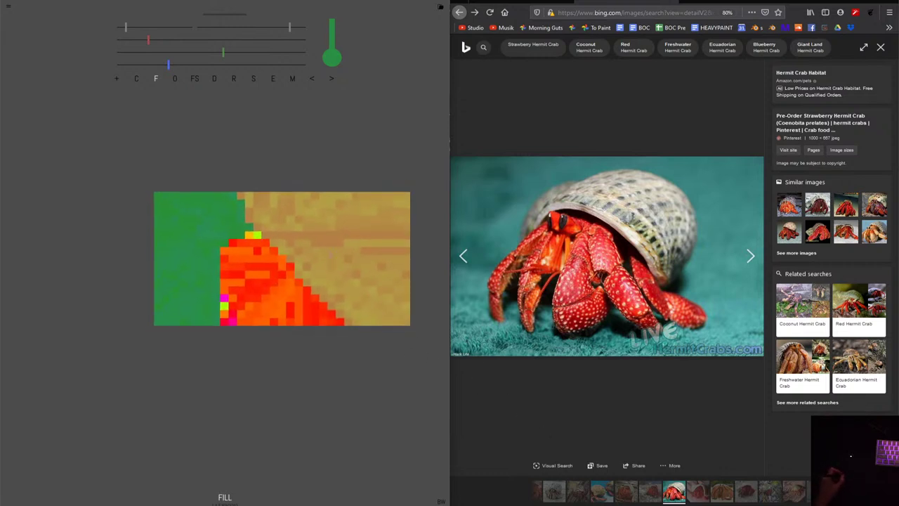
pyautogui.moveTo(195, 255)
pyautogui.mouseDown()
pyautogui.moveTo(357, 232)
pyautogui.moveTo(378, 238)
pyautogui.mouseUp()
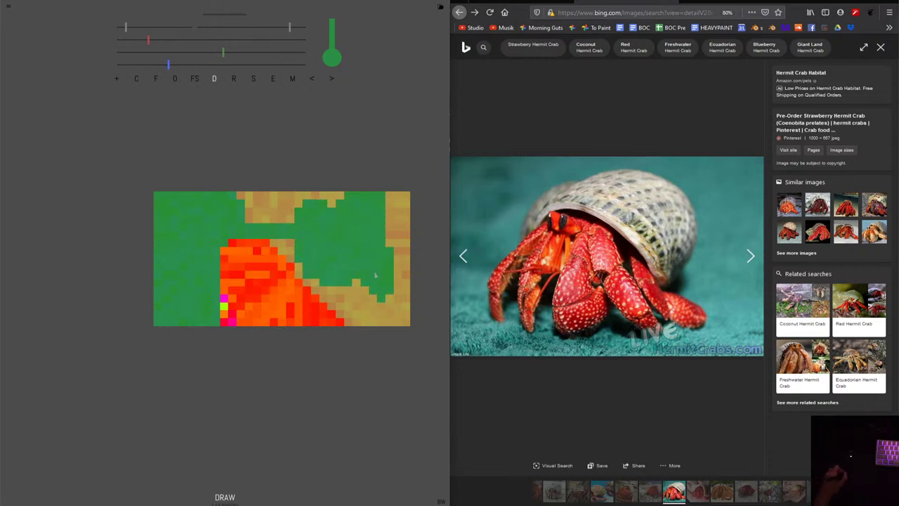
pyautogui.click(314, 78)
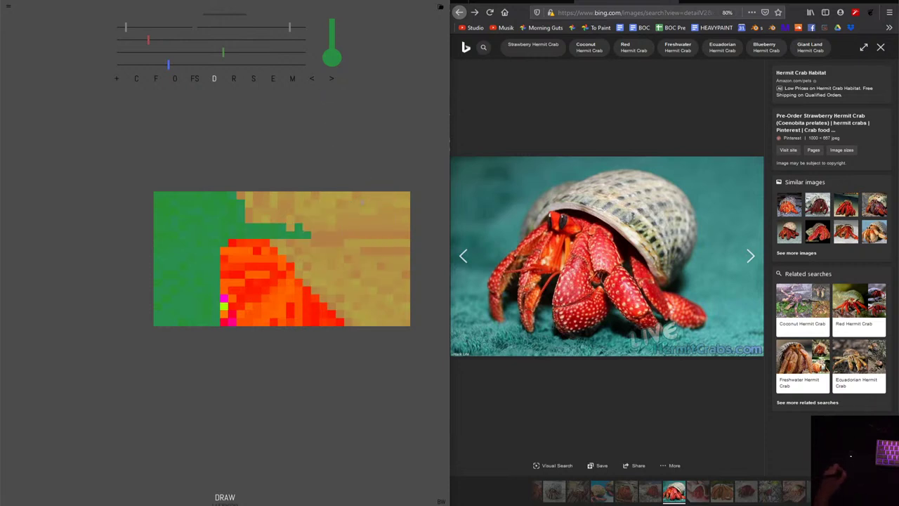
pyautogui.click(313, 78)
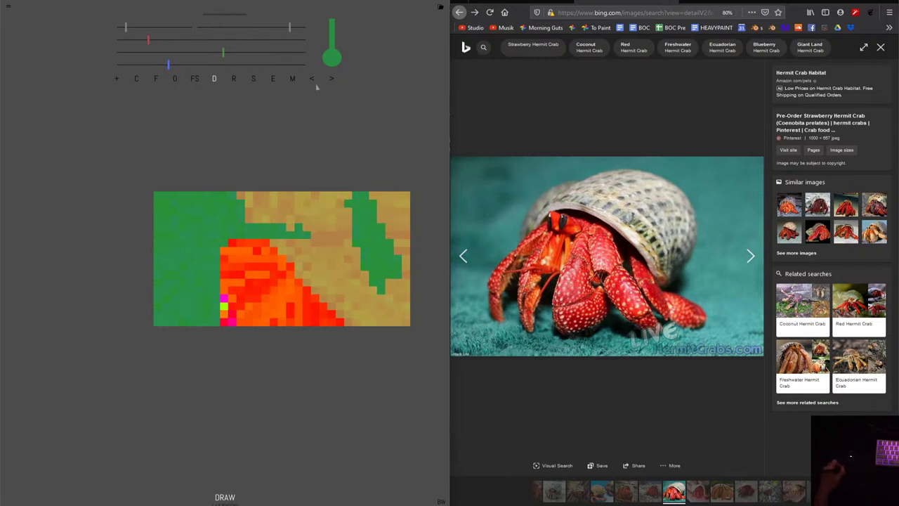
# Preview shrinking the canvas to 5 x 3 in the Canvas Size dialog.
pyautogui.click(13, 10)
pyautogui.click(320, 206)
pyautogui.moveTo(206, 48)
pyautogui.mouseDown()
pyautogui.moveTo(90, 67)
pyautogui.moveTo(141, 71)
pyautogui.mouseUp()
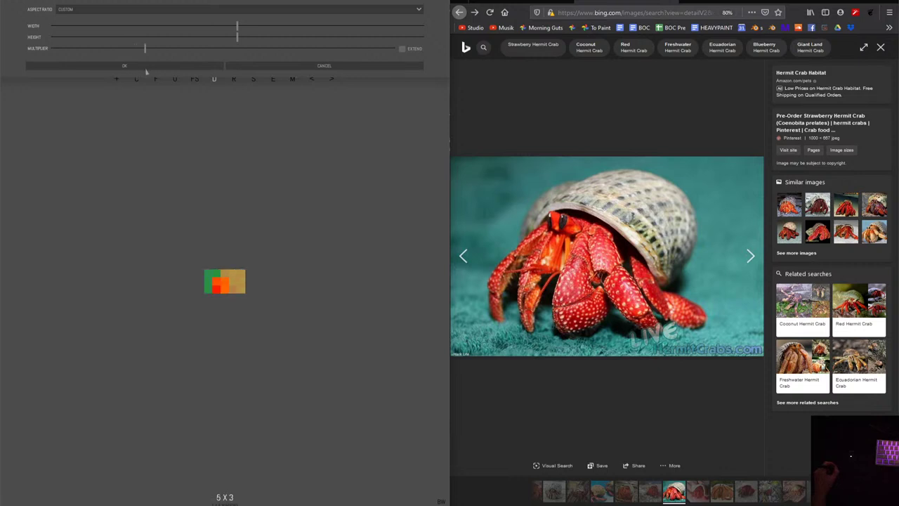
# Apply the smaller 4 x 2 canvas size and zoom in on it.
pyautogui.click(124, 66)
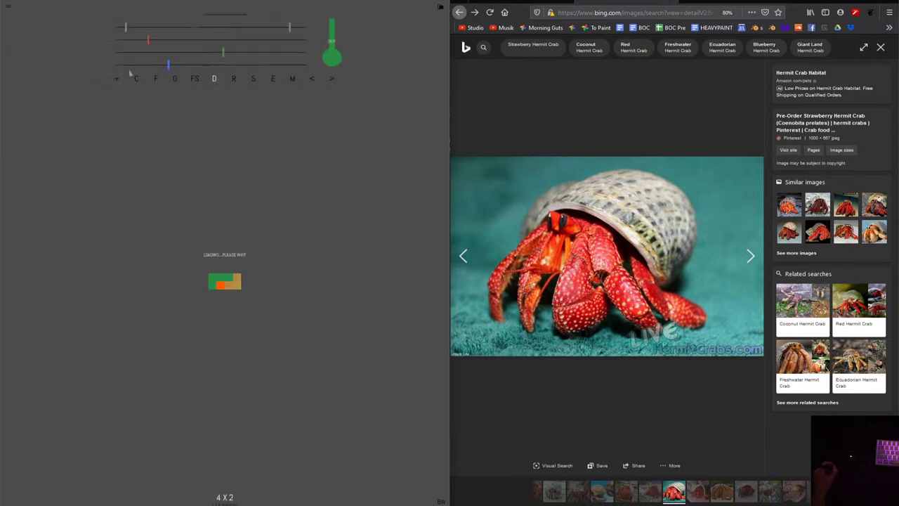
pyautogui.moveTo(251, 289); pyautogui.dragTo(269, 287)
pyautogui.scroll(1, 272, 291)
pyautogui.scroll(1, 393, 345)
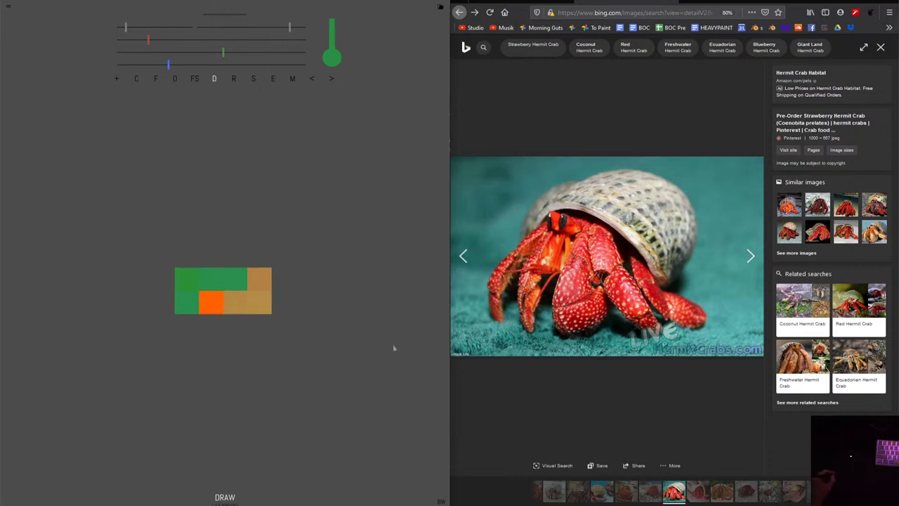
pyautogui.scroll(1, 377, 337)
# Paint the bottom-right pixel yellow and the top-left pixel bright green.
pyautogui.moveTo(148, 38); pyautogui.dragTo(276, 55)
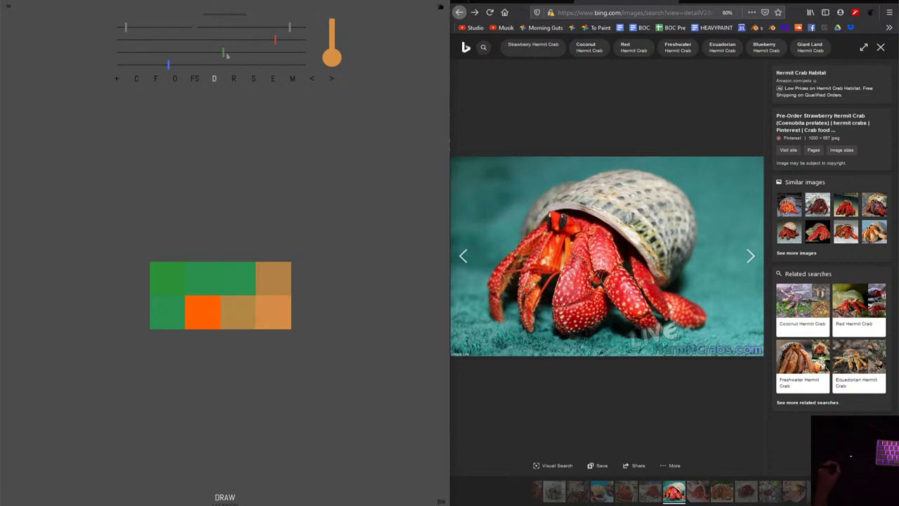
pyautogui.click(274, 323)
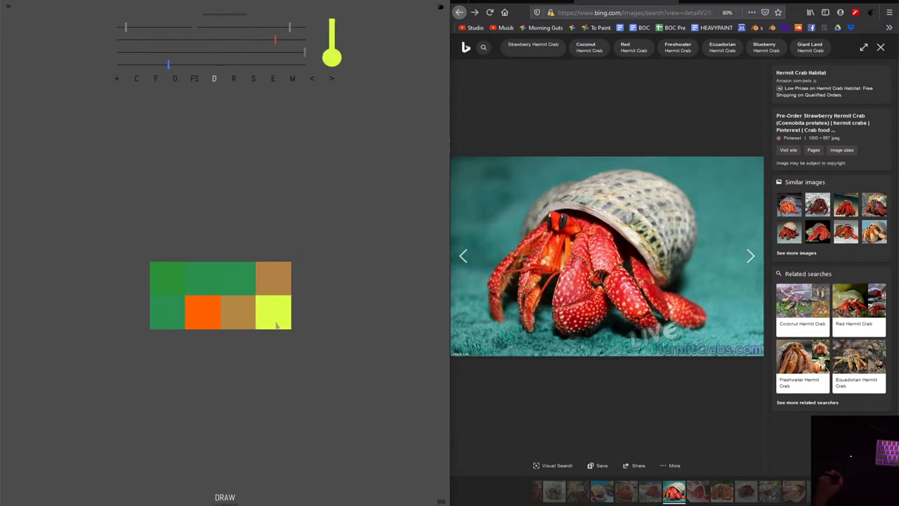
pyautogui.moveTo(222, 45); pyautogui.dragTo(121, 40)
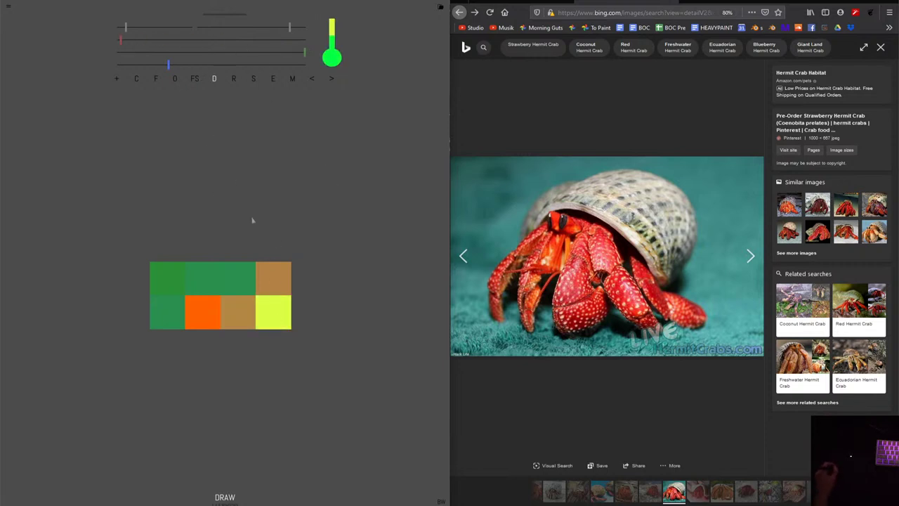
pyautogui.click(172, 278)
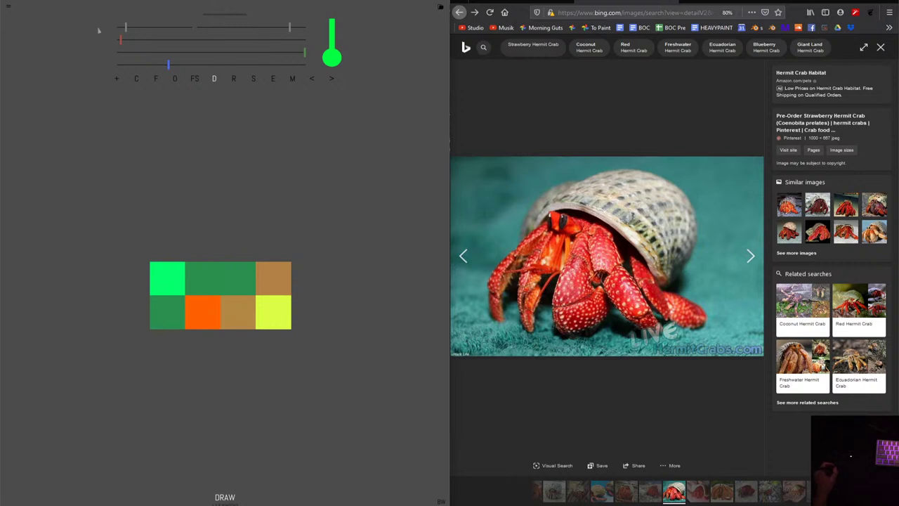
# Scale the canvas up to 8000 x 4000.
pyautogui.click(11, 12)
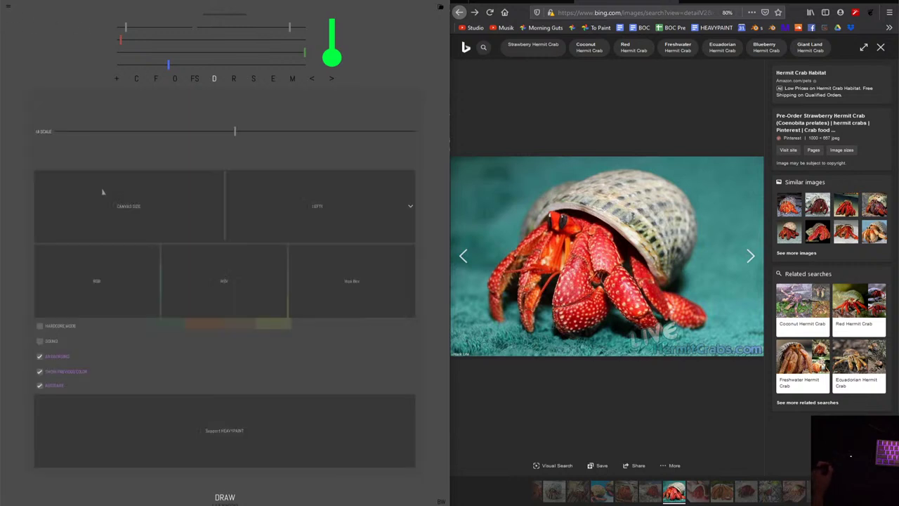
pyautogui.click(168, 209)
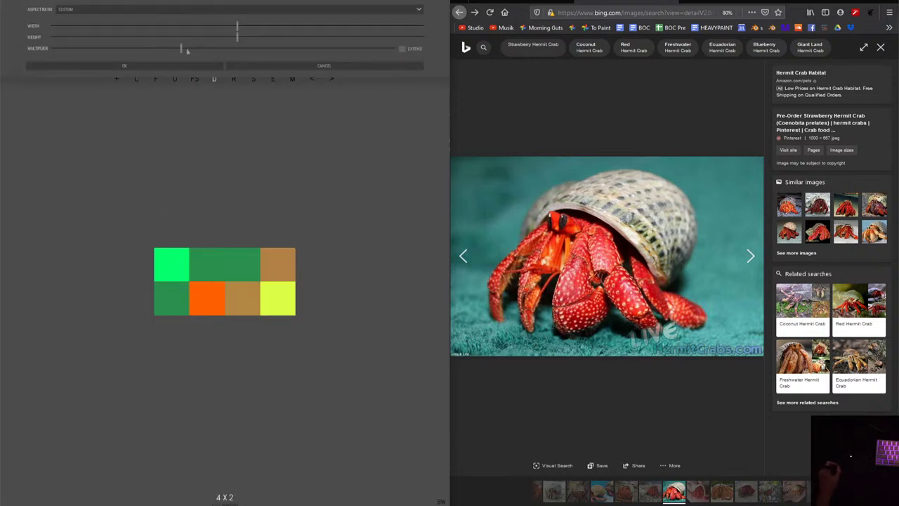
pyautogui.moveTo(187, 51); pyautogui.dragTo(425, 75)
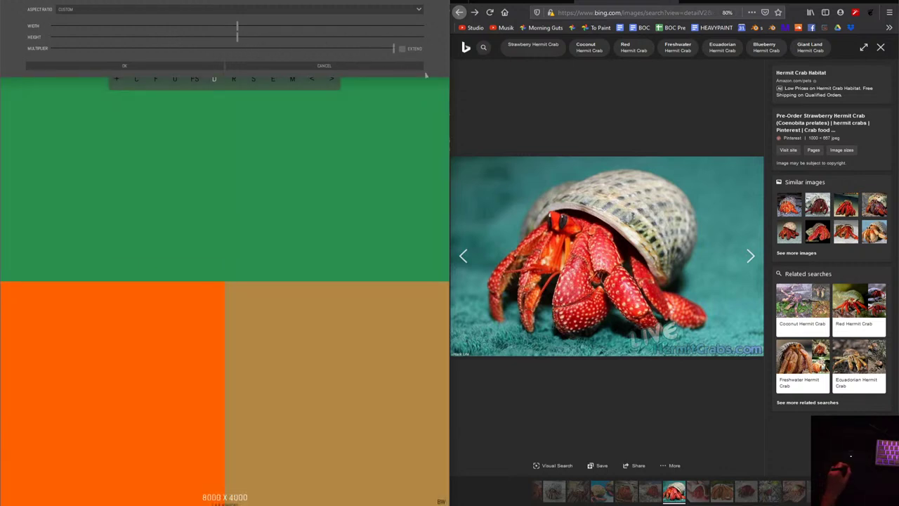
pyautogui.click(181, 64)
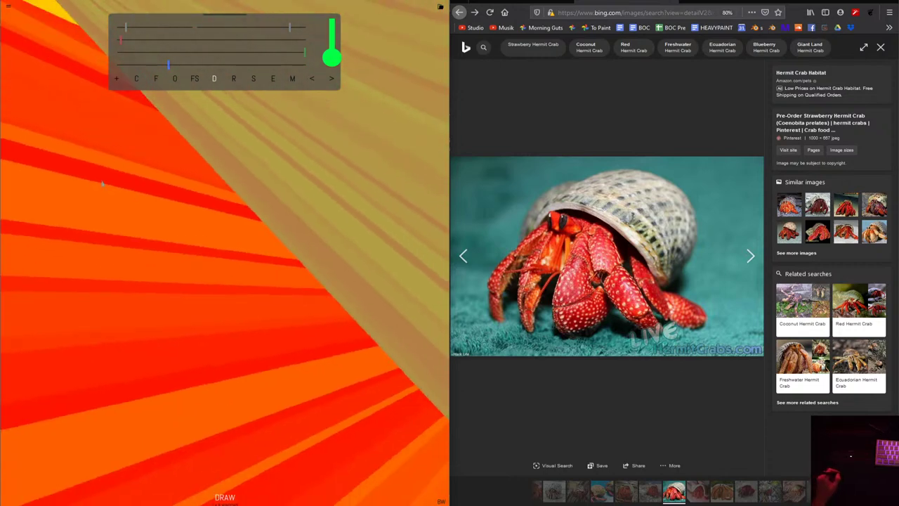
# Paint a bright green stroke across the upper canvas, undoing the stray blob on the right.
pyautogui.scroll(-3, 279, 259)
pyautogui.scroll(-2, 279, 259)
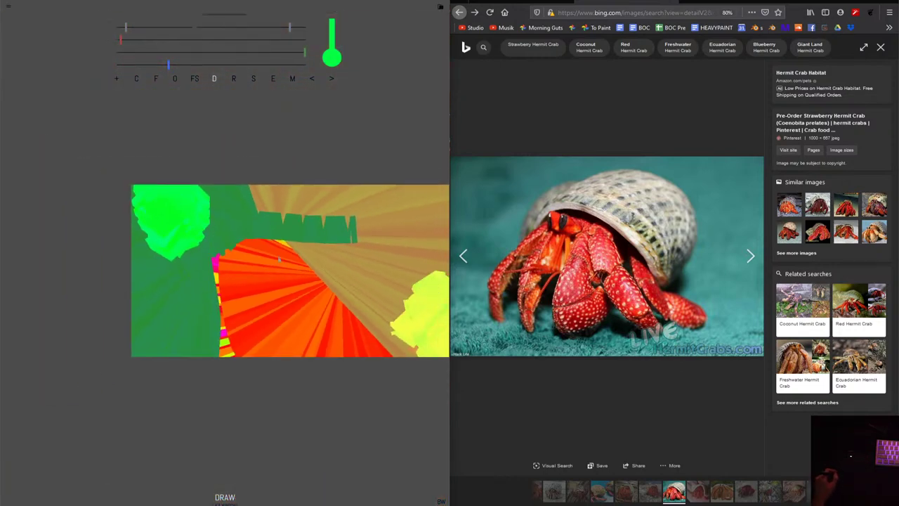
pyautogui.scroll(-2, 279, 259)
pyautogui.moveTo(279, 259)
pyautogui.mouseDown()
pyautogui.moveTo(215, 241)
pyautogui.moveTo(245, 255)
pyautogui.mouseUp()
pyautogui.scroll(1, 302, 255)
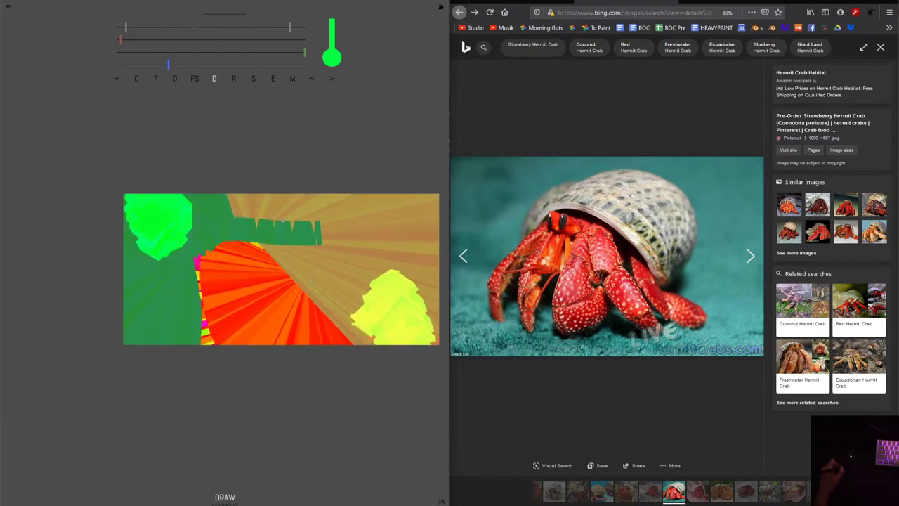
pyautogui.moveTo(283, 220); pyautogui.dragTo(375, 223)
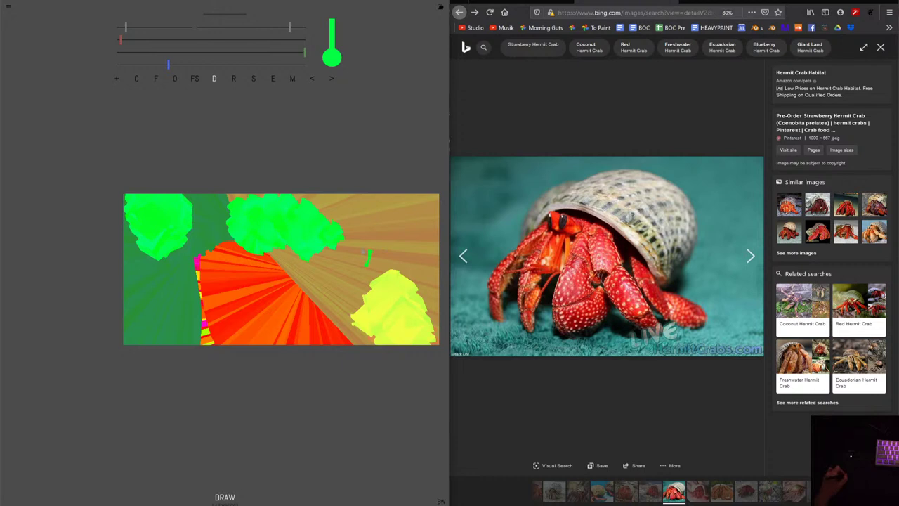
pyautogui.moveTo(367, 257); pyautogui.dragTo(360, 247)
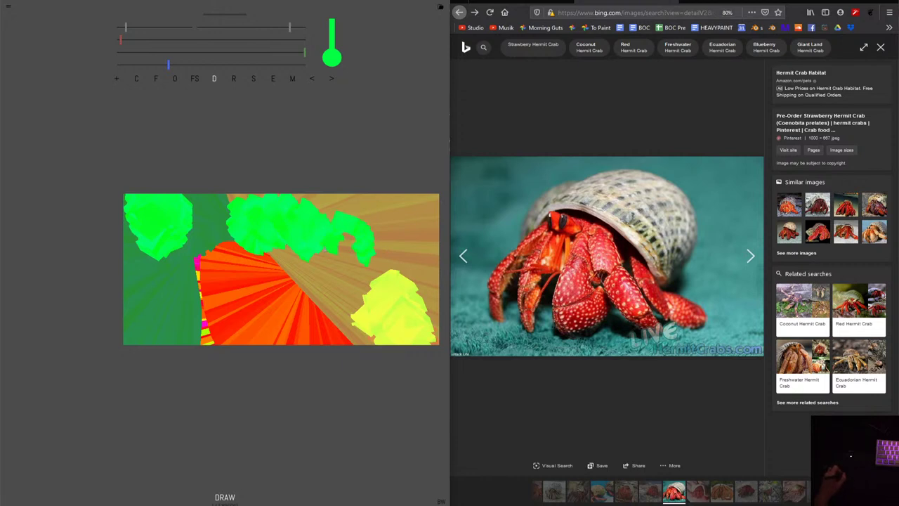
pyautogui.click(313, 78)
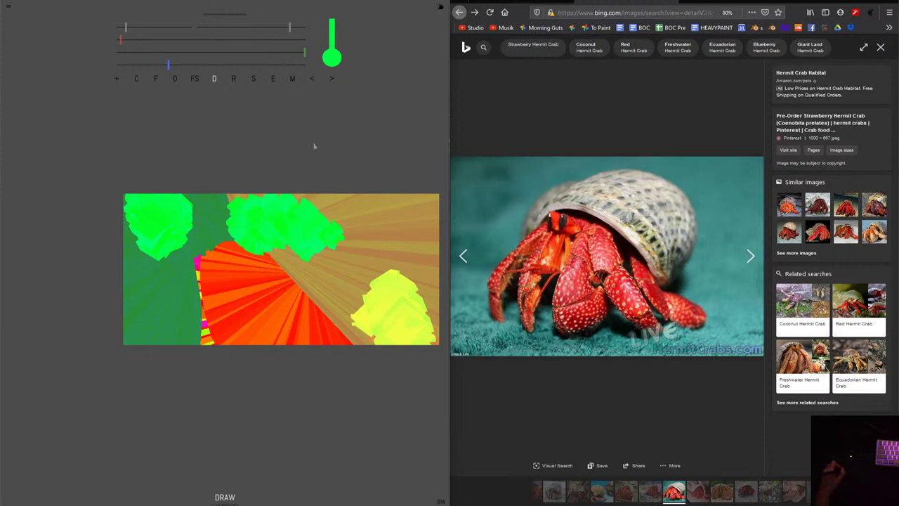
# Paint a green stroke down the left side and bring up the Canvas Size settings.
pyautogui.press('super')
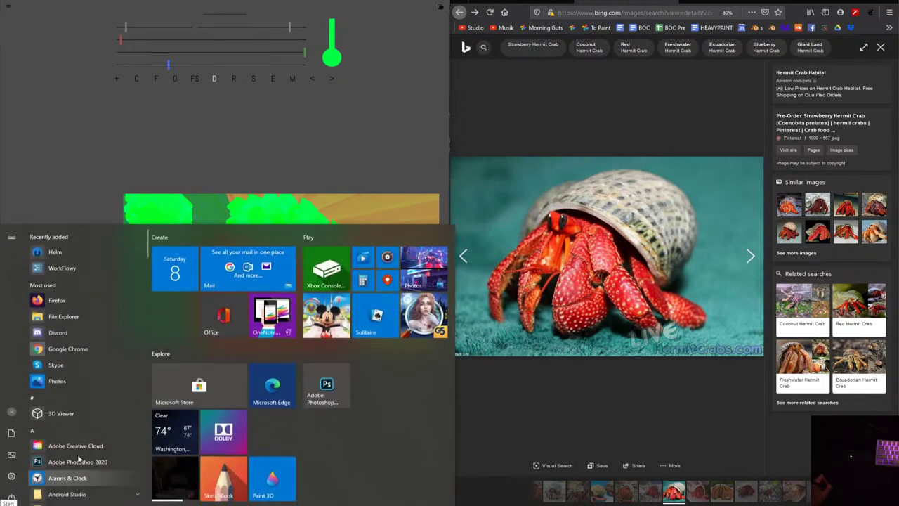
pyautogui.press('super')
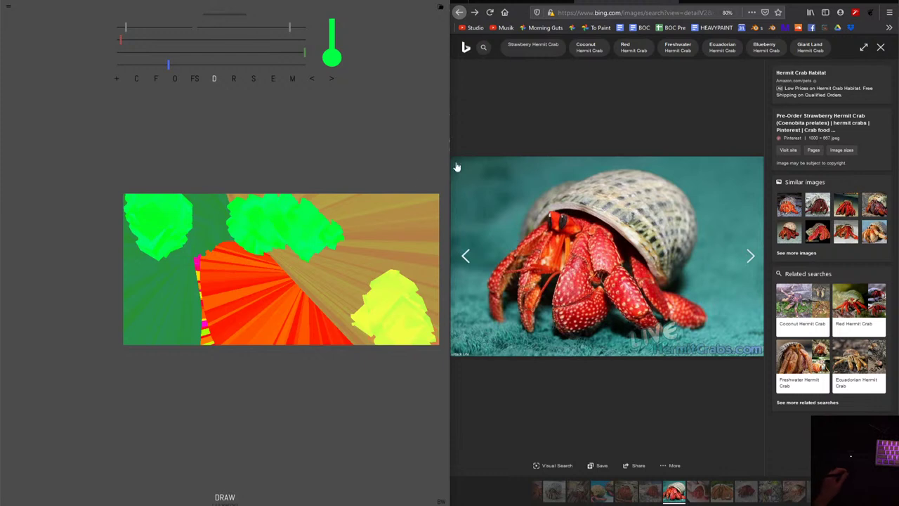
pyautogui.moveTo(186, 242)
pyautogui.mouseDown()
pyautogui.moveTo(156, 302)
pyautogui.moveTo(172, 343)
pyautogui.moveTo(184, 281)
pyautogui.mouseUp()
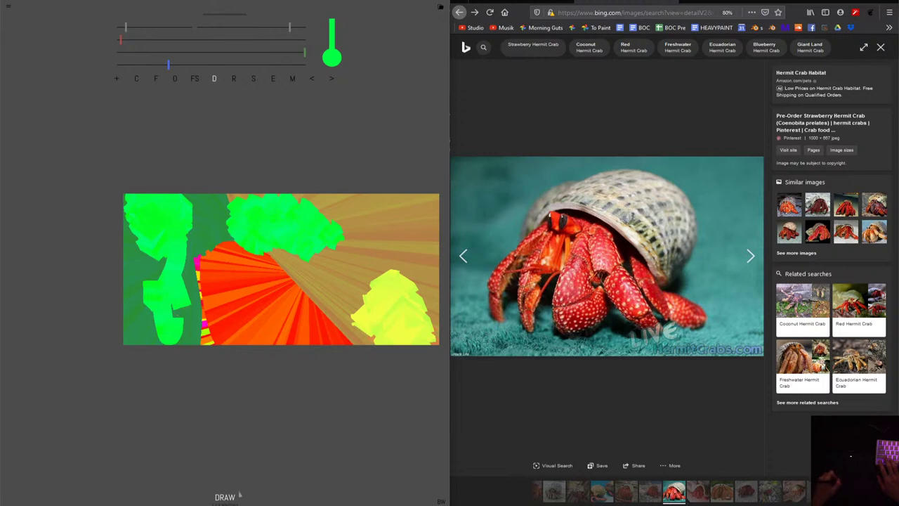
pyautogui.moveTo(293, 244); pyautogui.dragTo(271, 239)
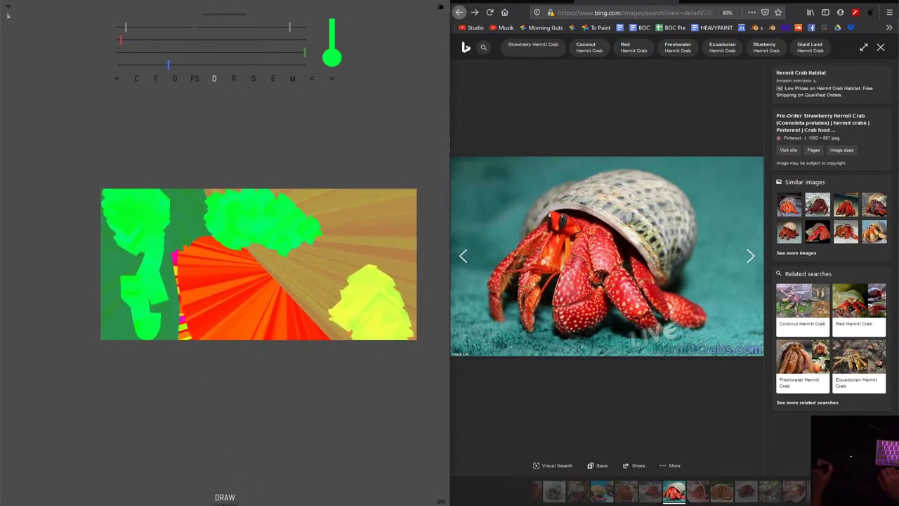
pyautogui.press('m')
pyautogui.click(132, 216)
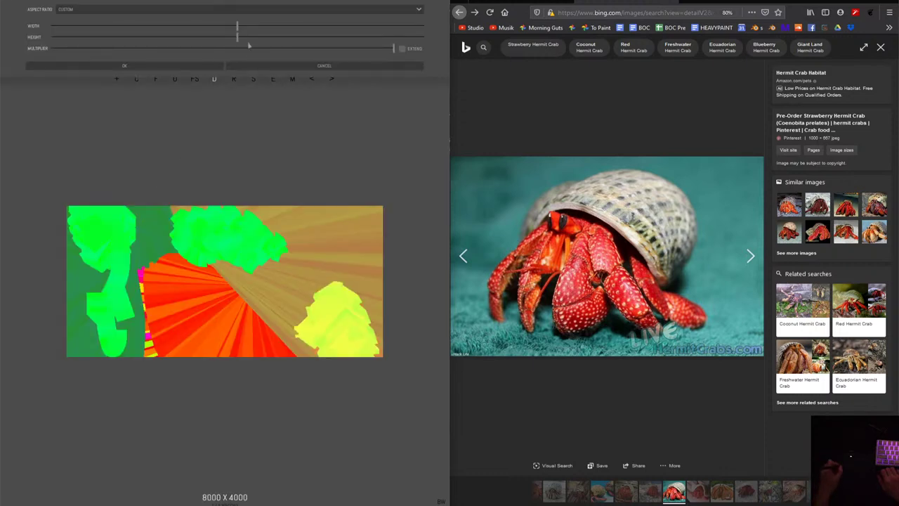
# Shrink the canvas from 8000 x 4000 to 1520 x 760.
pyautogui.moveTo(392, 49)
pyautogui.mouseDown()
pyautogui.moveTo(282, 49)
pyautogui.moveTo(383, 49)
pyautogui.mouseUp()
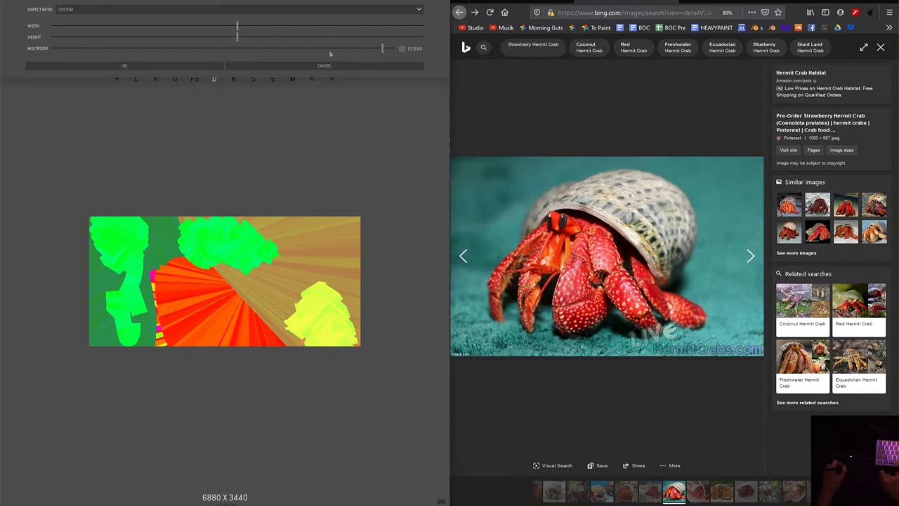
pyautogui.moveTo(330, 49)
pyautogui.mouseDown()
pyautogui.moveTo(239, 49)
pyautogui.moveTo(274, 55)
pyautogui.mouseUp()
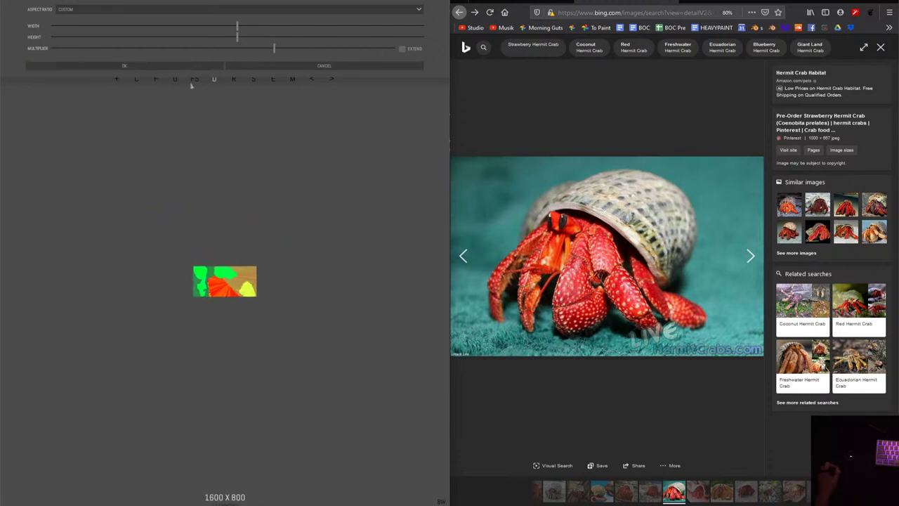
pyautogui.click(190, 71)
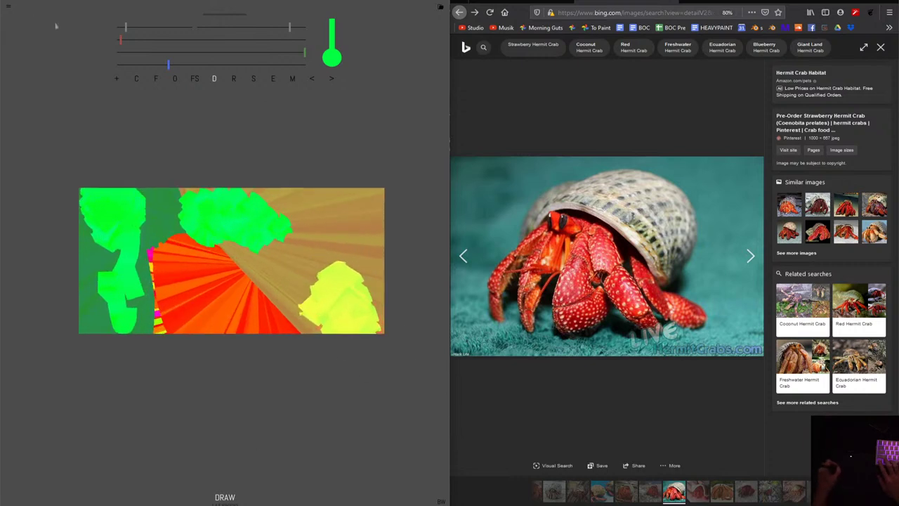
# Drag the multiplier further down to preview a 144 x 72 canvas.
pyautogui.click(8, 6)
pyautogui.click(130, 223)
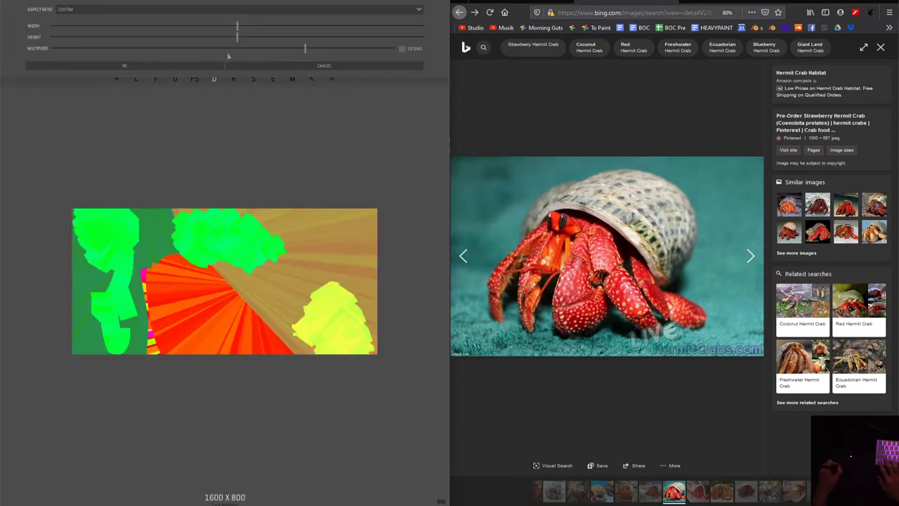
pyautogui.moveTo(304, 48); pyautogui.dragTo(172, 47)
# Apply 144 x 72, chisel-paint crimson and yellow blocks, and save to page 608.
pyautogui.click(174, 68)
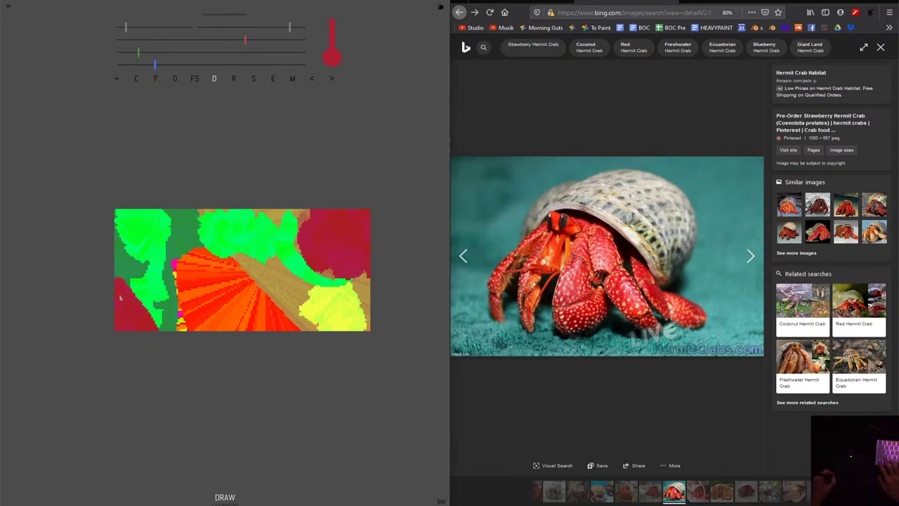
pyautogui.click(138, 83)
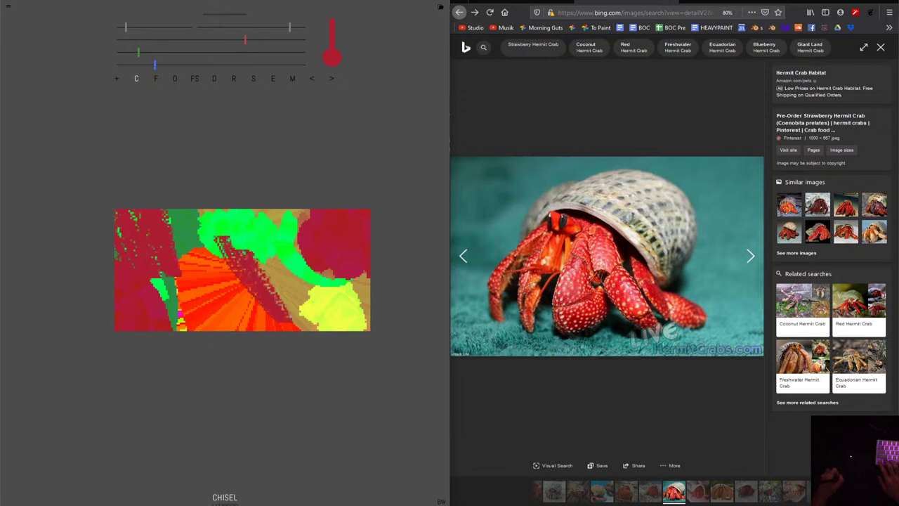
pyautogui.moveTo(245, 40); pyautogui.dragTo(317, 49)
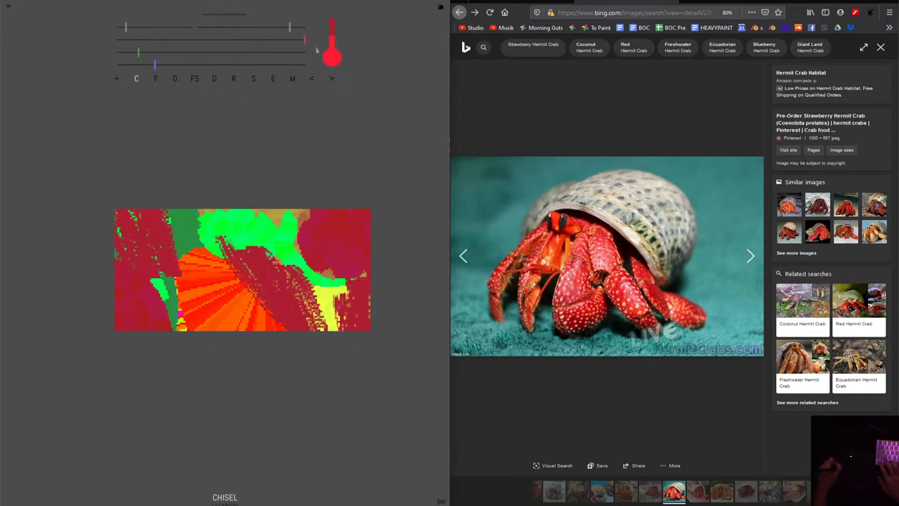
pyautogui.click(269, 51)
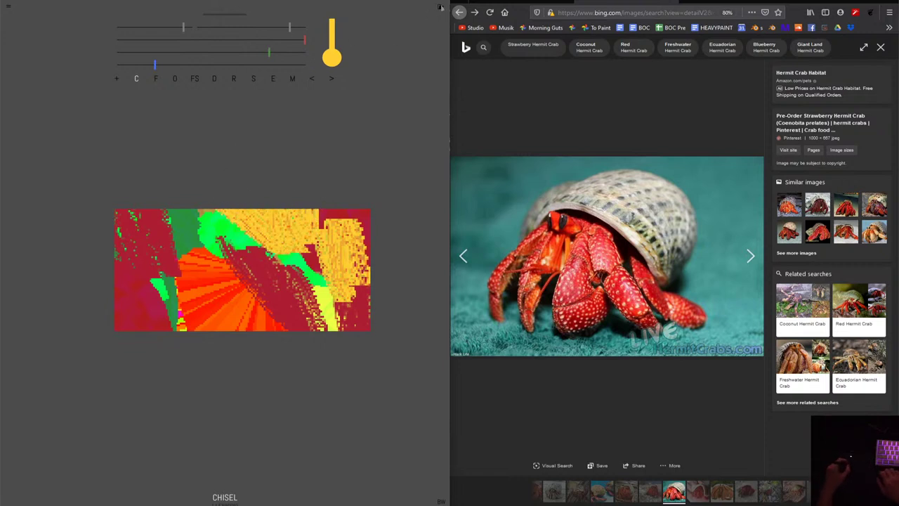
pyautogui.hotkey('ctrl', 's')
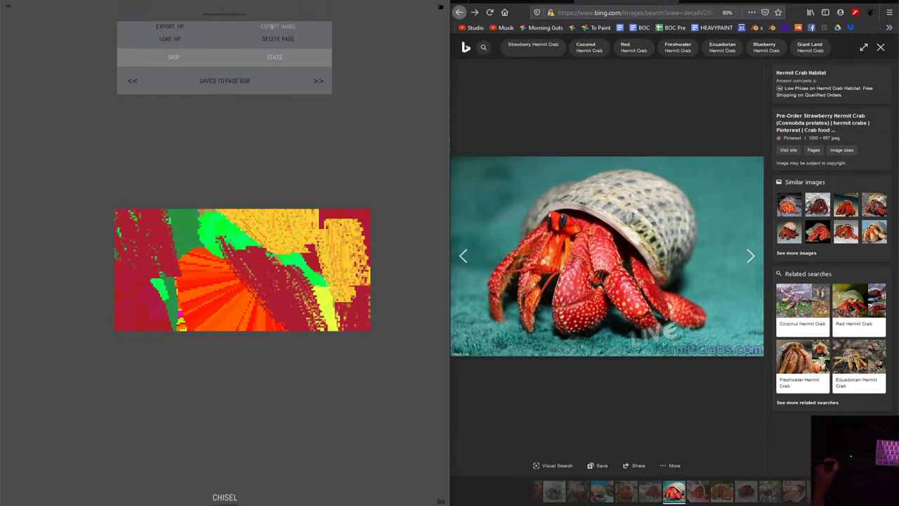
# Export the painting as 01.png at the maximum size multiplier (11995 x 5998), then switch to File Explorer.
pyautogui.click(284, 28)
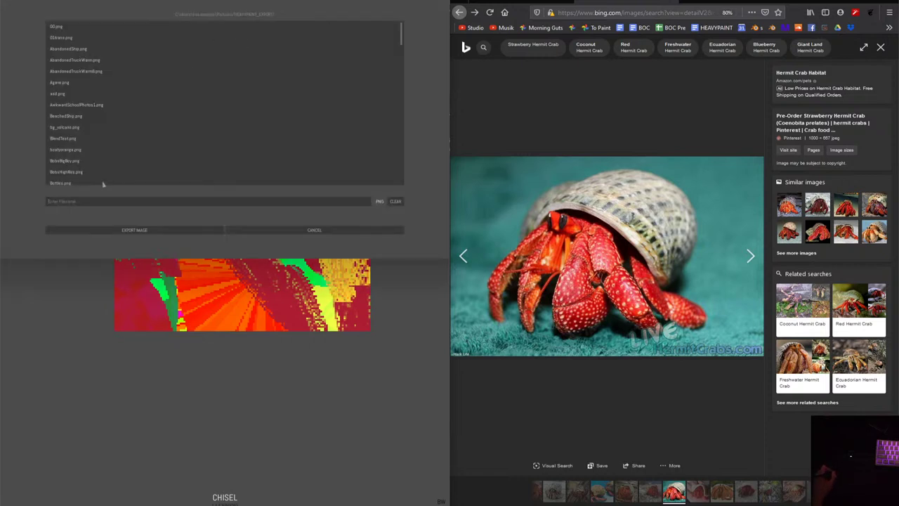
pyautogui.write('01')
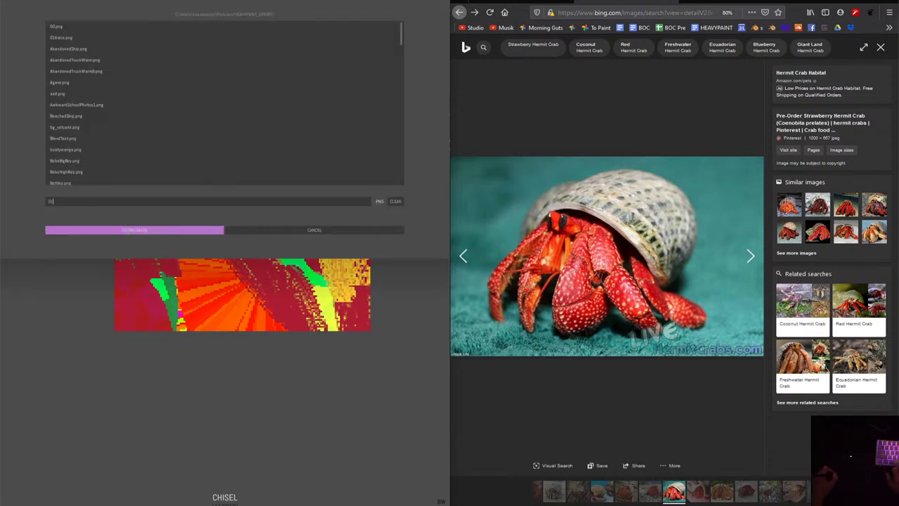
pyautogui.click(123, 231)
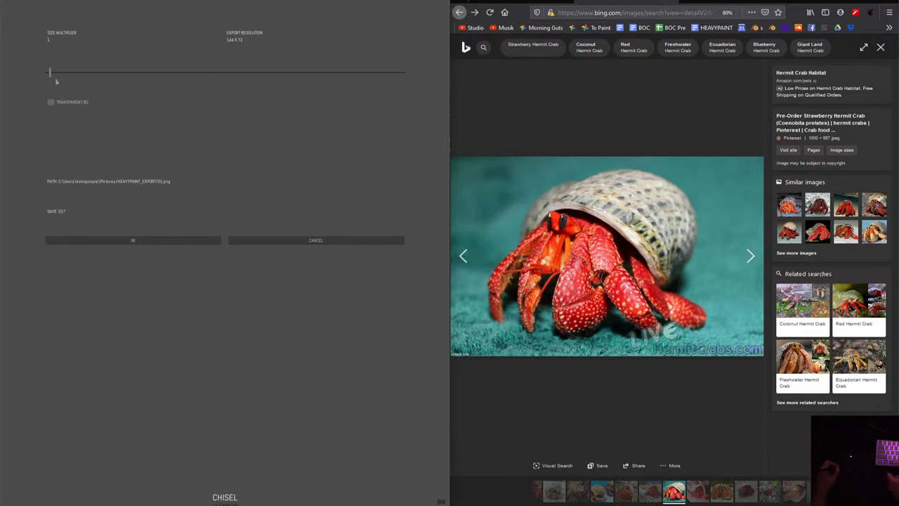
pyautogui.moveTo(87, 72); pyautogui.dragTo(337, 85)
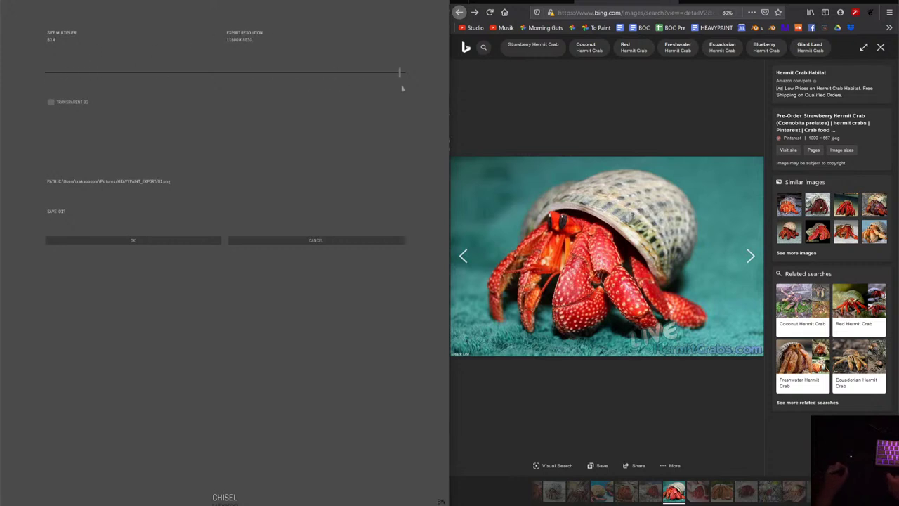
pyautogui.moveTo(402, 87); pyautogui.dragTo(427, 90)
pyautogui.click(127, 243)
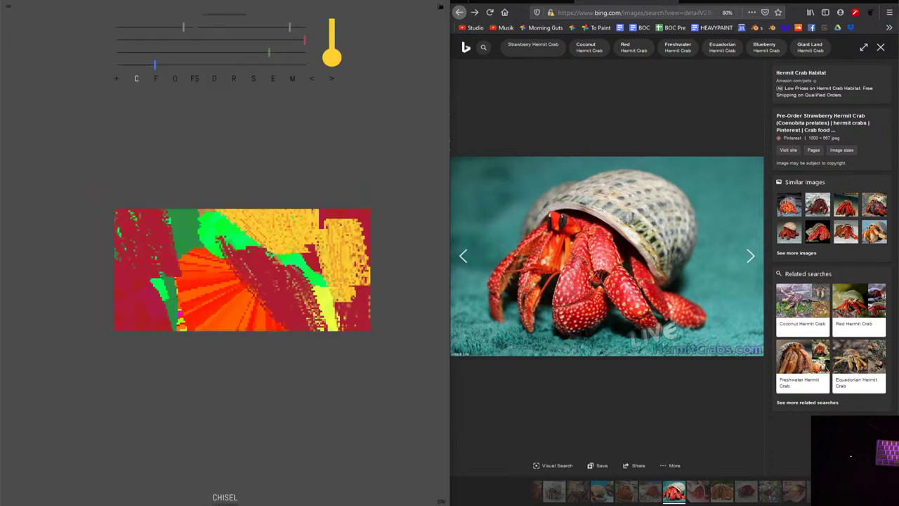
pyautogui.hotkey('alt', 'Tab')
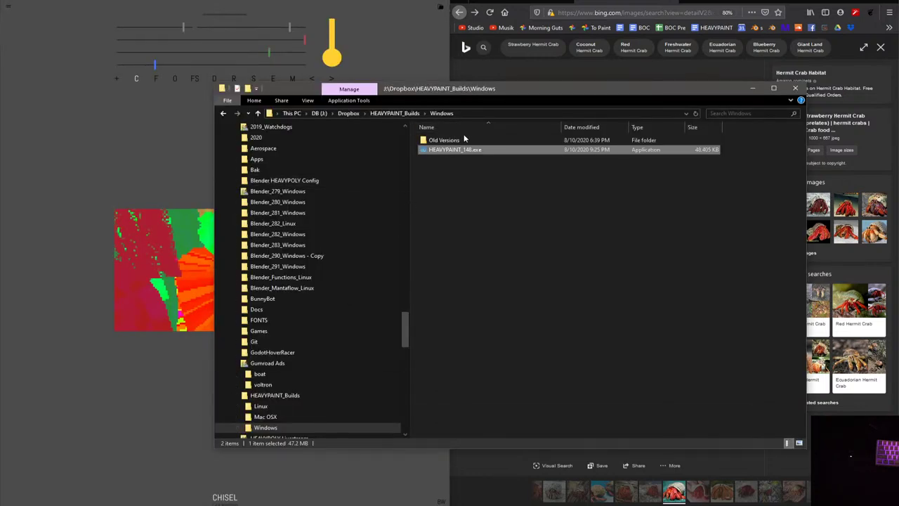
# Open 01.png from Pictures > HEAVYPAINT_EXPORT in the photo viewer, enlarged to fill the screen.
pyautogui.moveTo(465, 149)
pyautogui.mouseDown()
pyautogui.moveTo(398, 312)
pyautogui.moveTo(401, 380)
pyautogui.moveTo(413, 290)
pyautogui.mouseUp()
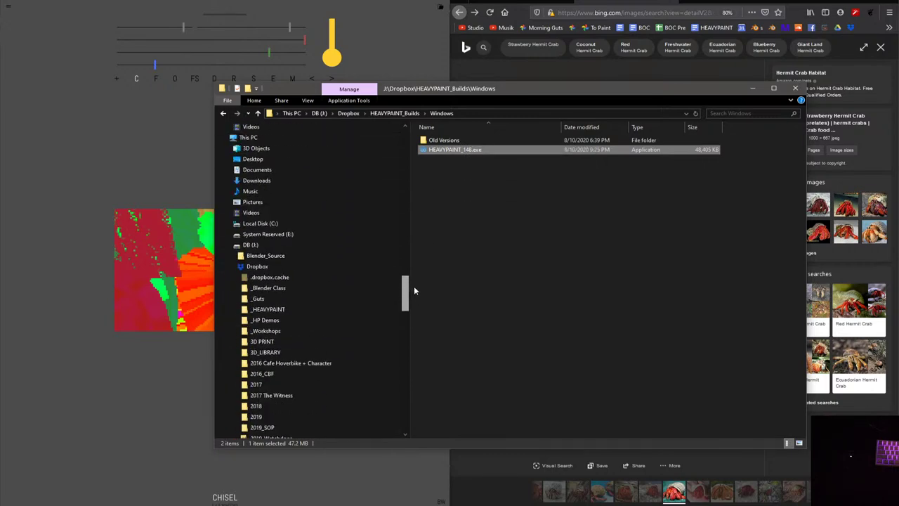
pyautogui.scroll(1, 347, 271)
pyautogui.click(337, 249)
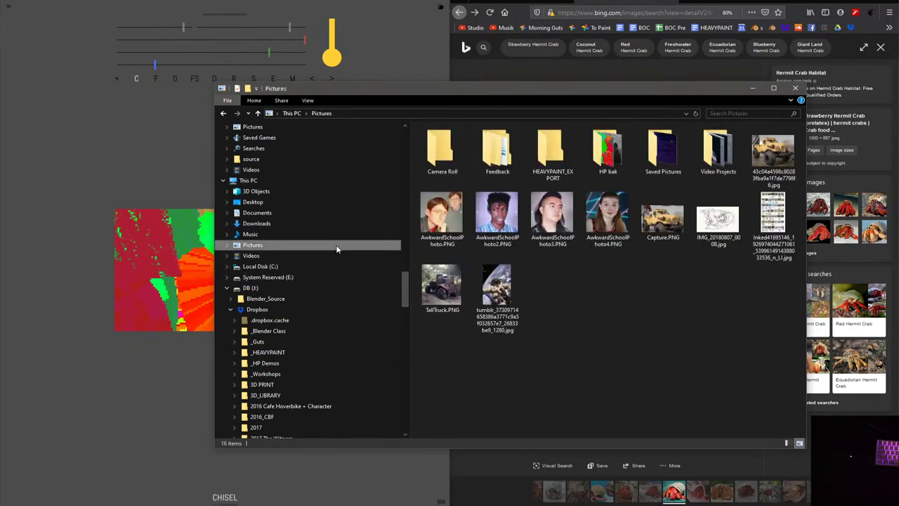
pyautogui.doubleClick(534, 165)
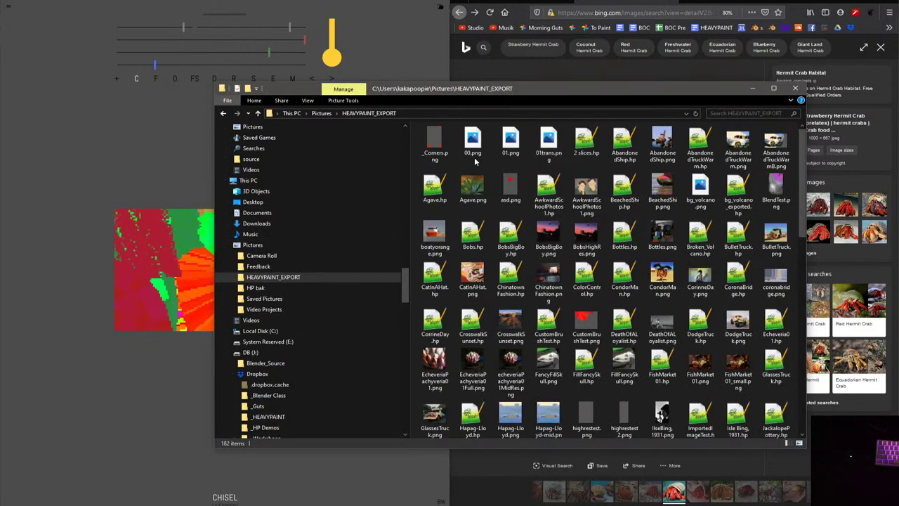
pyautogui.click(511, 149)
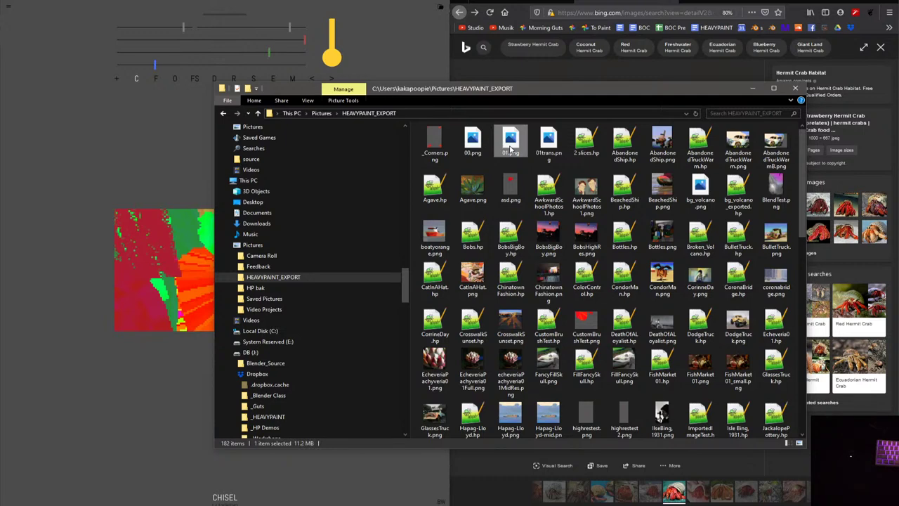
pyautogui.doubleClick(510, 146)
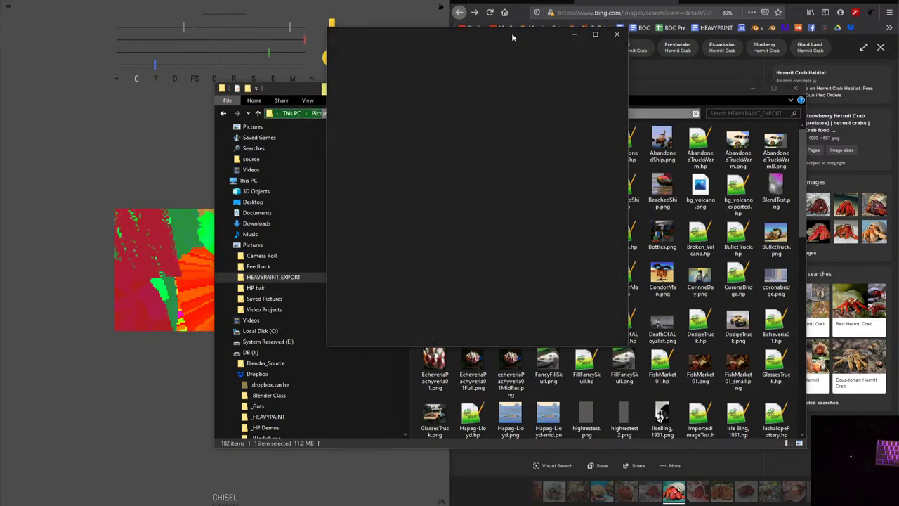
pyautogui.doubleClick(514, 37)
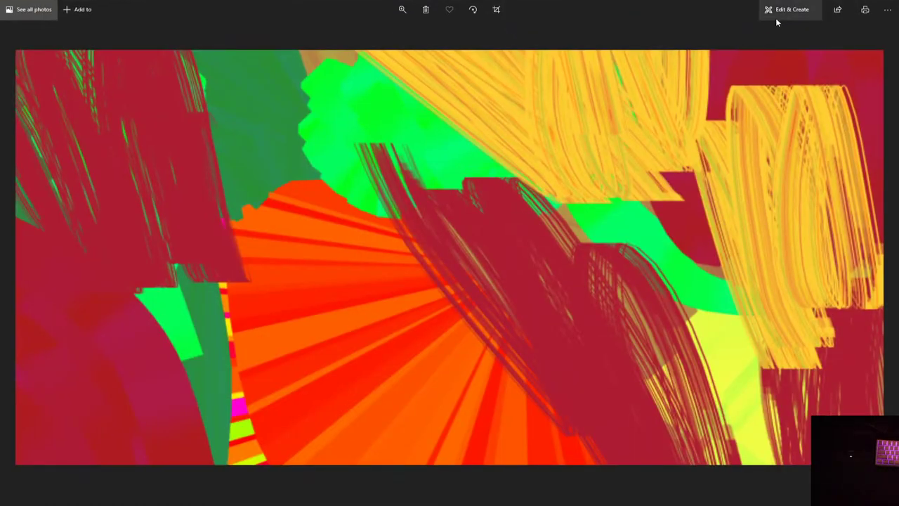
# Zoom the photo out to view 01.png whole, then close the photo viewer.
pyautogui.click(402, 9)
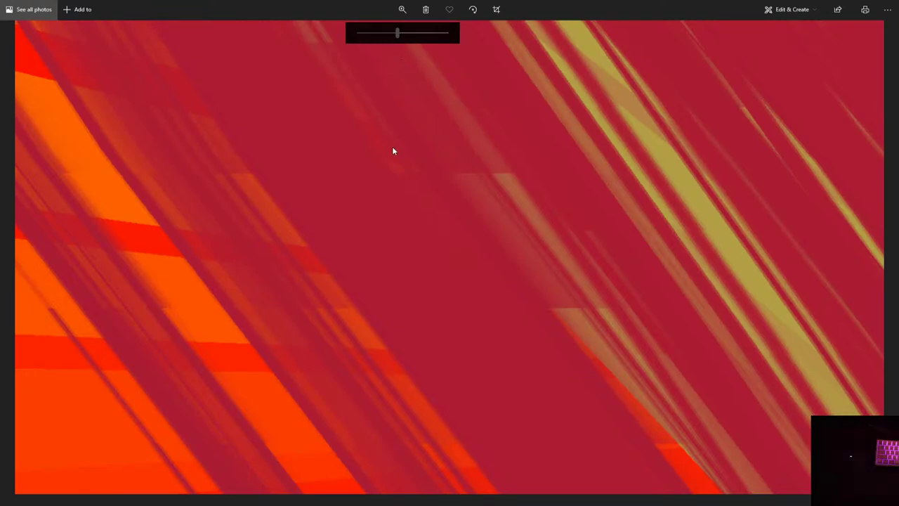
pyautogui.moveTo(398, 33); pyautogui.dragTo(354, 33)
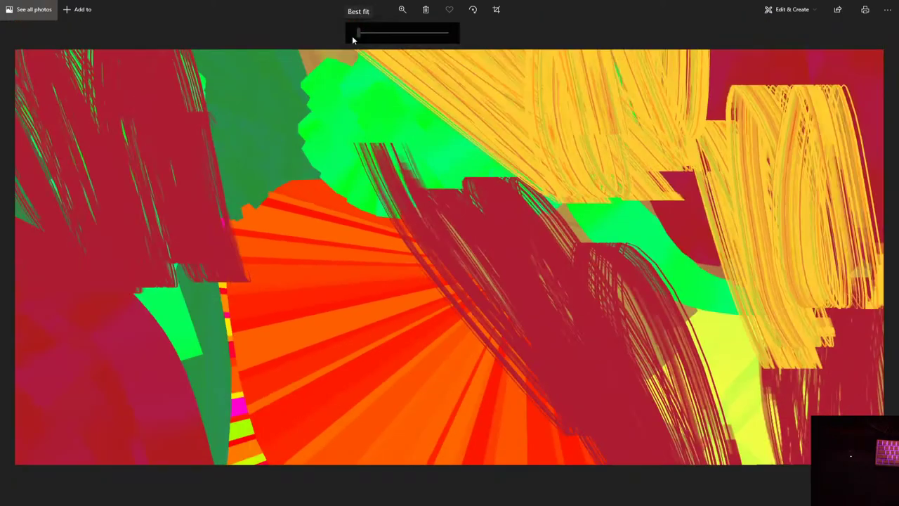
pyautogui.click(887, 5)
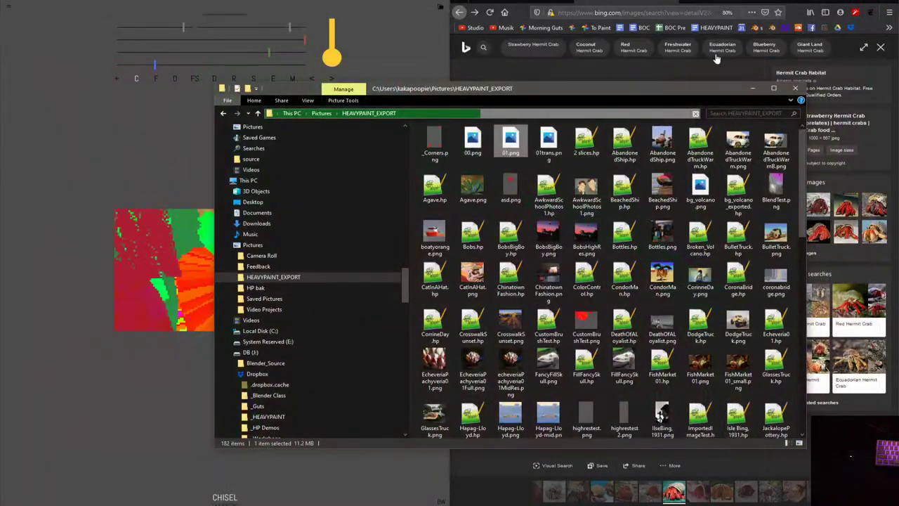
# Close File Explorer and rezoom the 144 x 72 canvas beside the hermit crab reference photo.
pyautogui.click(795, 88)
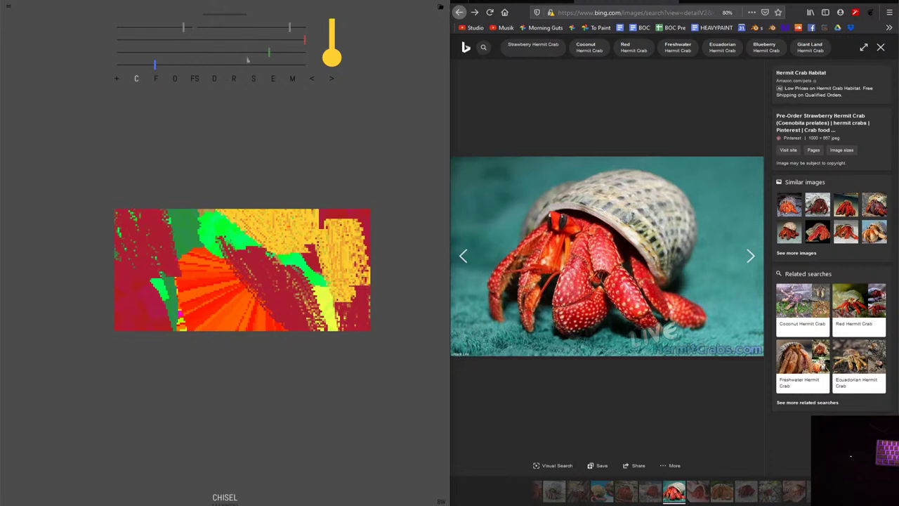
pyautogui.scroll(1, 316, 247)
pyautogui.scroll(1, 317, 248)
pyautogui.scroll(1, 317, 247)
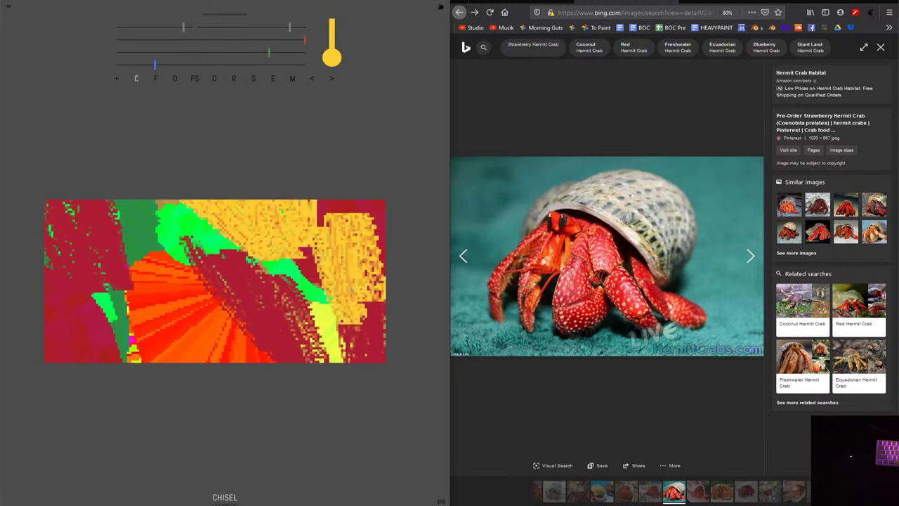
pyautogui.scroll(1, 317, 247)
pyautogui.scroll(-1, 404, 272)
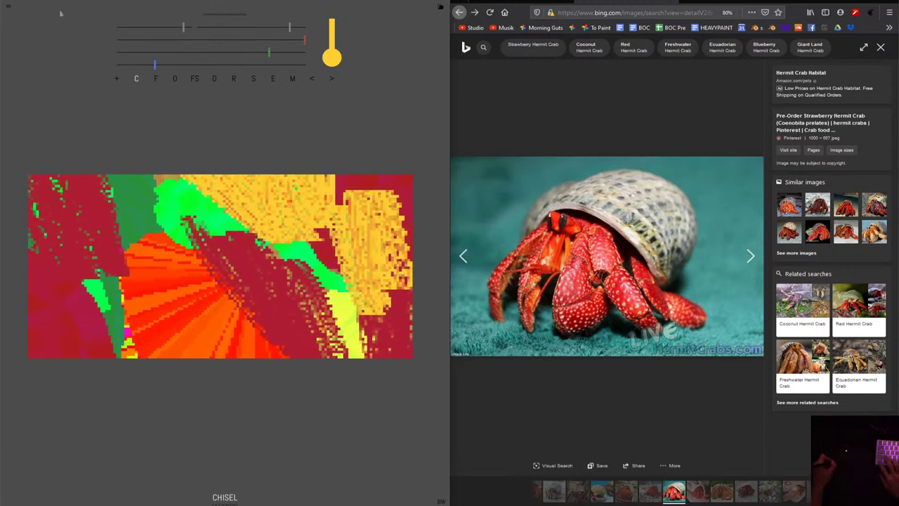
# In Canvas Size, try square, 16:9 and 9:16 aspect ratios, returning to square.
pyautogui.click(8, 7)
pyautogui.click(131, 214)
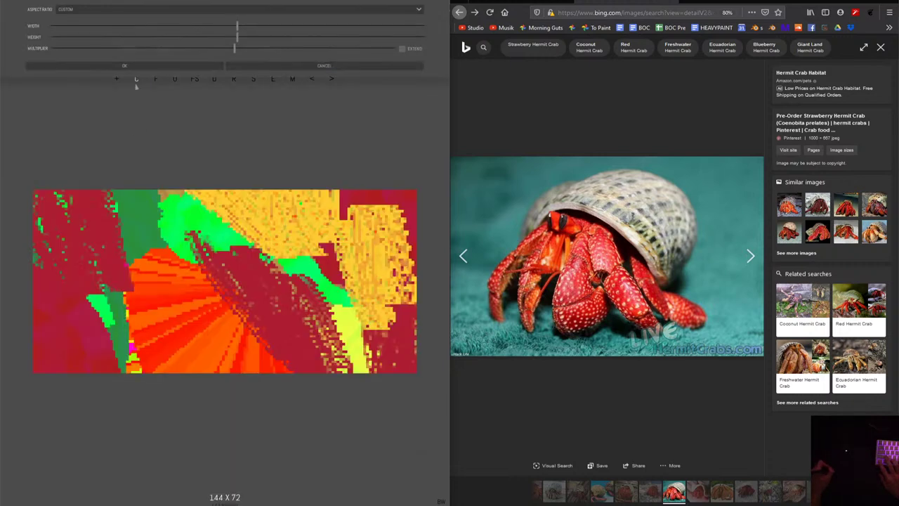
pyautogui.click(104, 9)
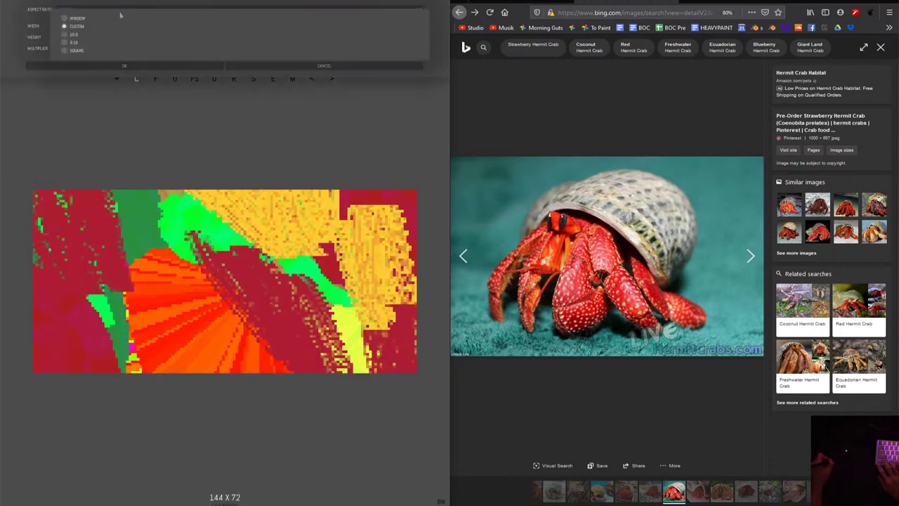
pyautogui.click(104, 52)
pyautogui.click(99, 12)
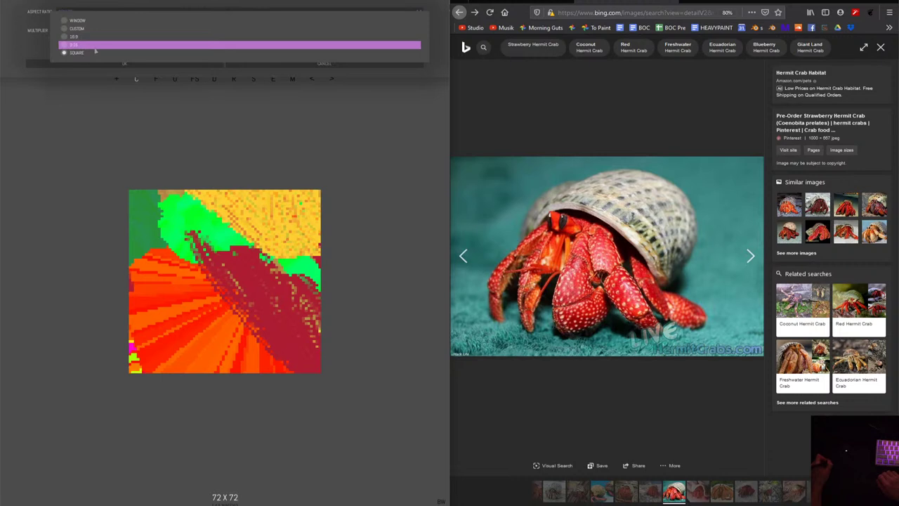
pyautogui.click(94, 36)
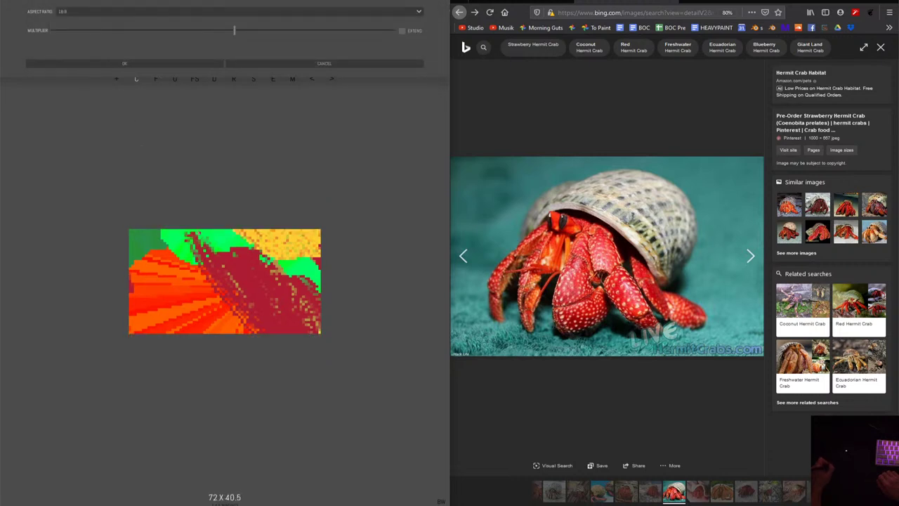
pyautogui.click(159, 13)
pyautogui.click(124, 51)
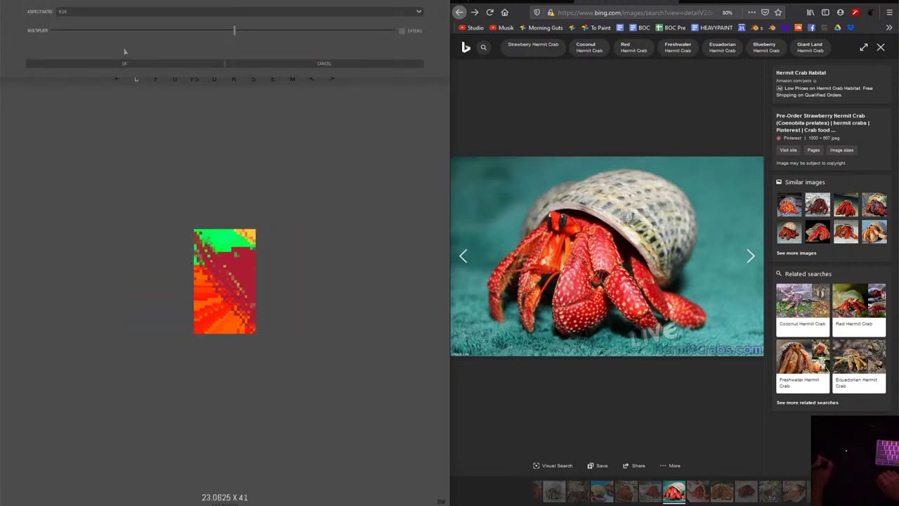
pyautogui.click(173, 10)
pyautogui.click(124, 52)
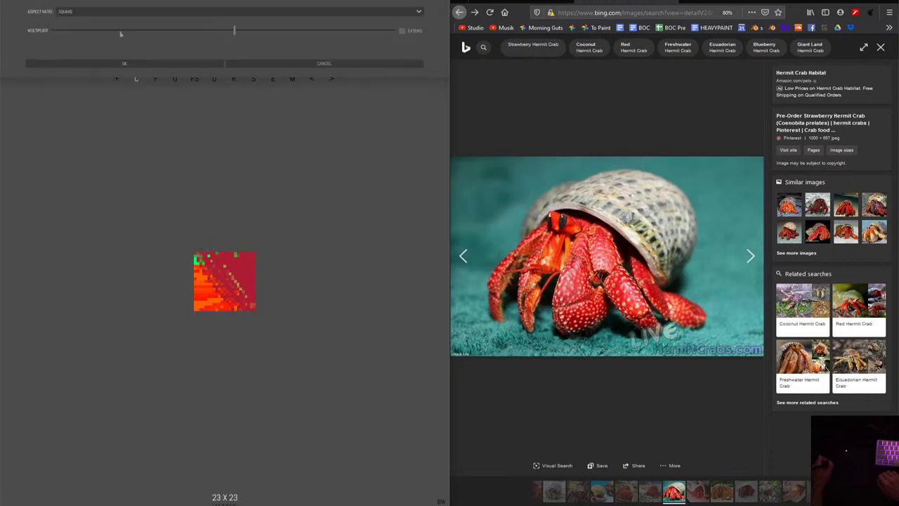
# Set a custom 50-high canvas, then make it an 84 × 84 square and apply.
pyautogui.click(105, 11)
pyautogui.click(105, 31)
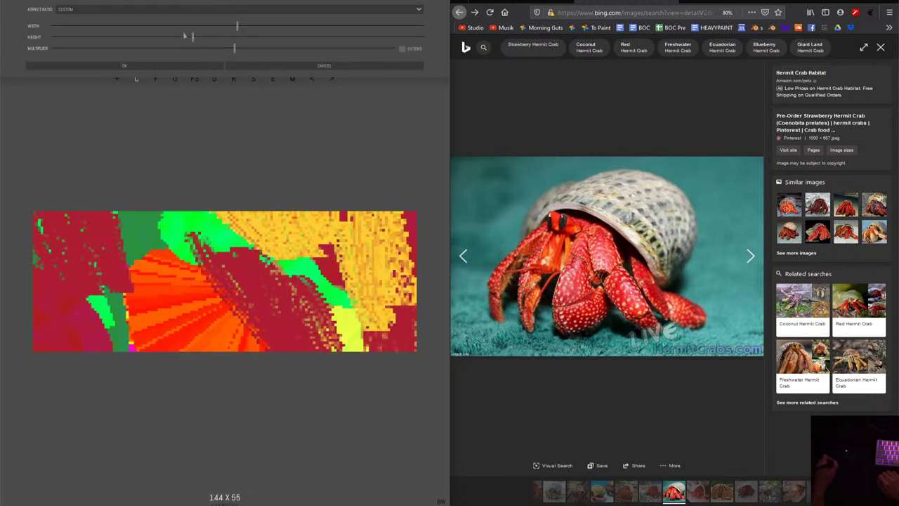
pyautogui.moveTo(245, 37); pyautogui.dragTo(176, 37)
pyautogui.click(84, 9)
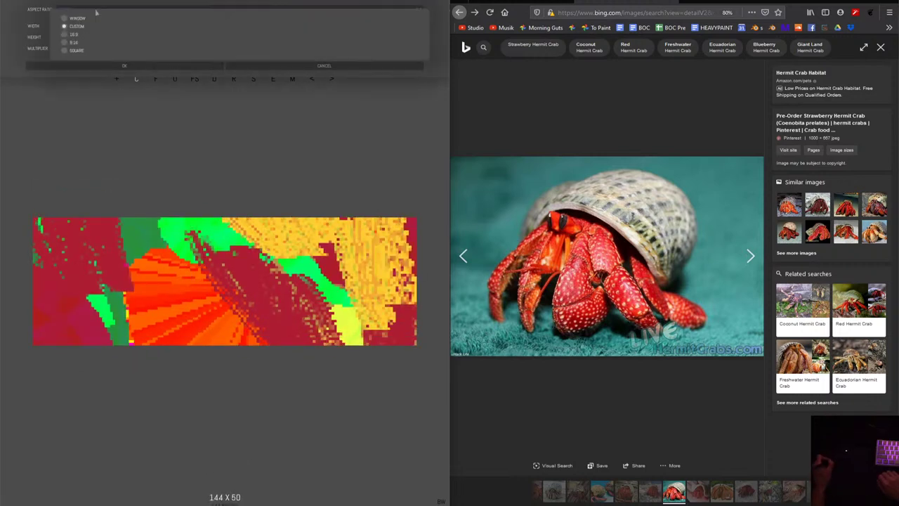
pyautogui.click(88, 51)
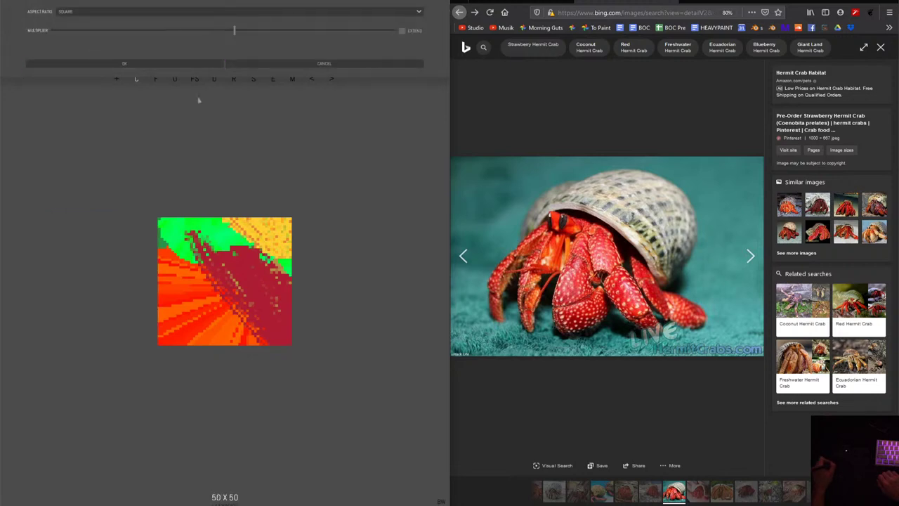
pyautogui.moveTo(234, 30); pyautogui.dragTo(255, 32)
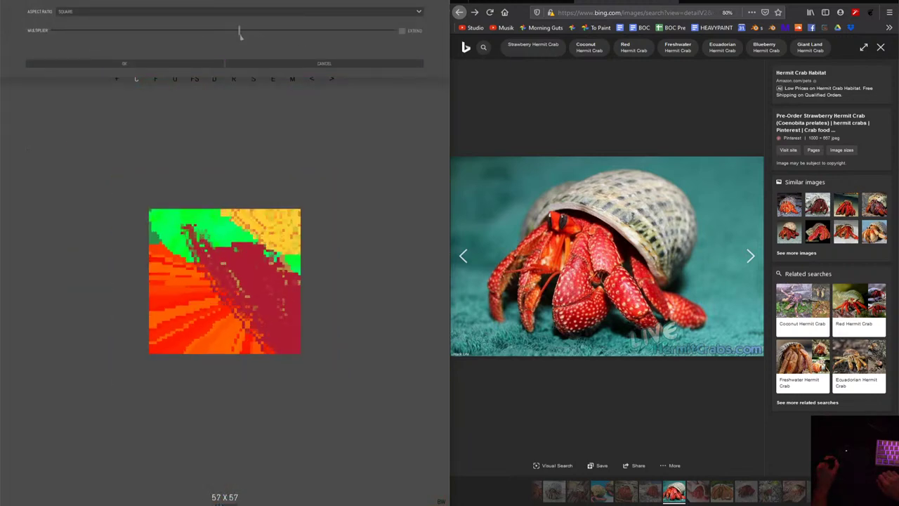
pyautogui.click(160, 64)
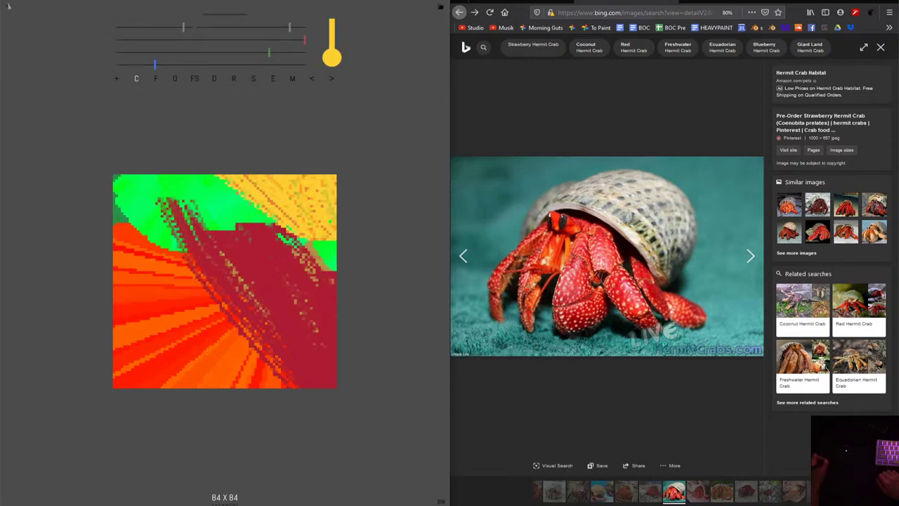
# Scale the square canvas up to 2731 × 2731.
pyautogui.click(139, 207)
pyautogui.click(140, 208)
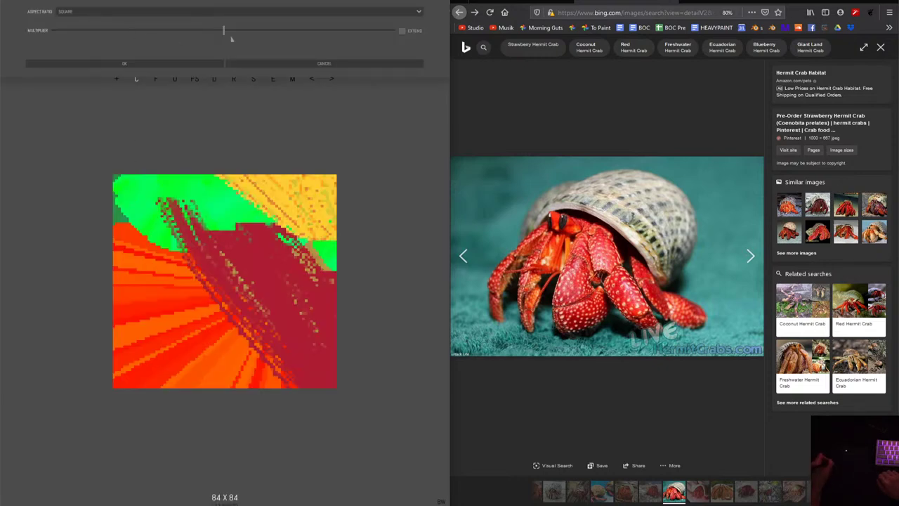
pyautogui.moveTo(230, 34); pyautogui.dragTo(354, 46)
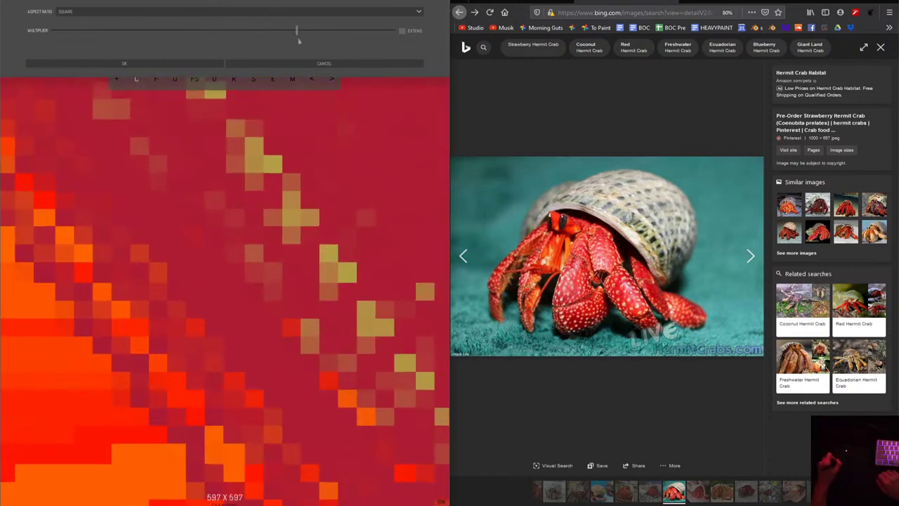
pyautogui.click(197, 63)
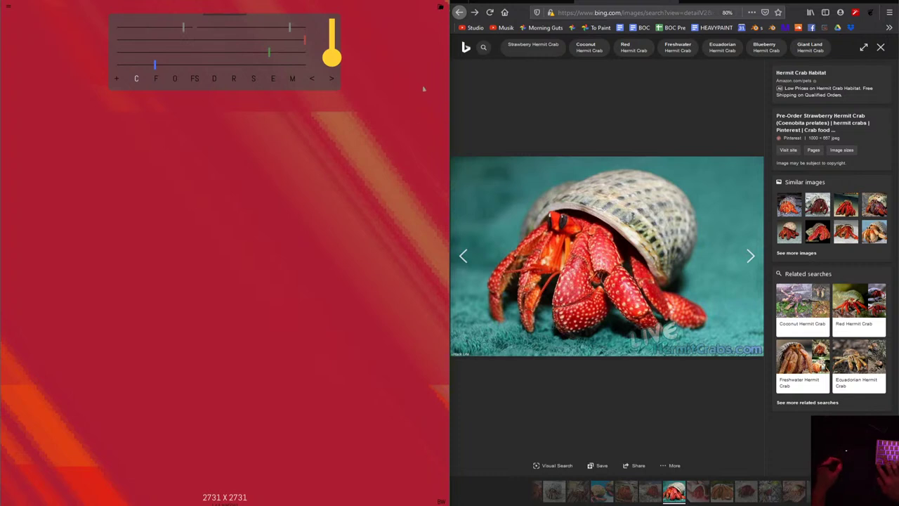
# Look at previous page 607, then return to page 608 with the square painting.
pyautogui.click(292, 78)
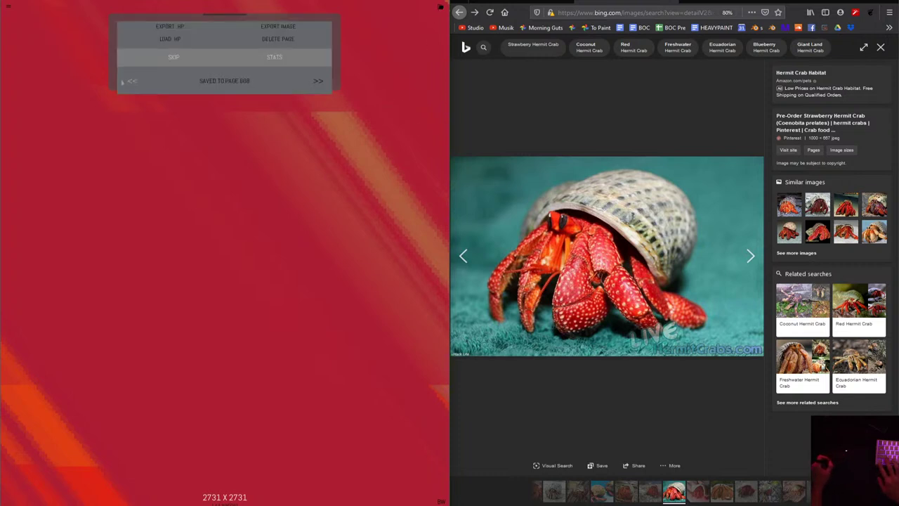
pyautogui.click(132, 83)
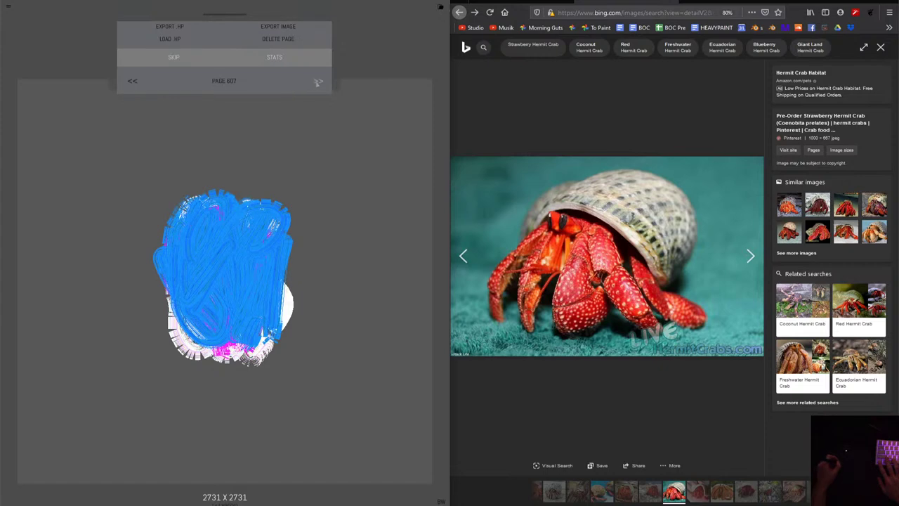
pyautogui.click(317, 81)
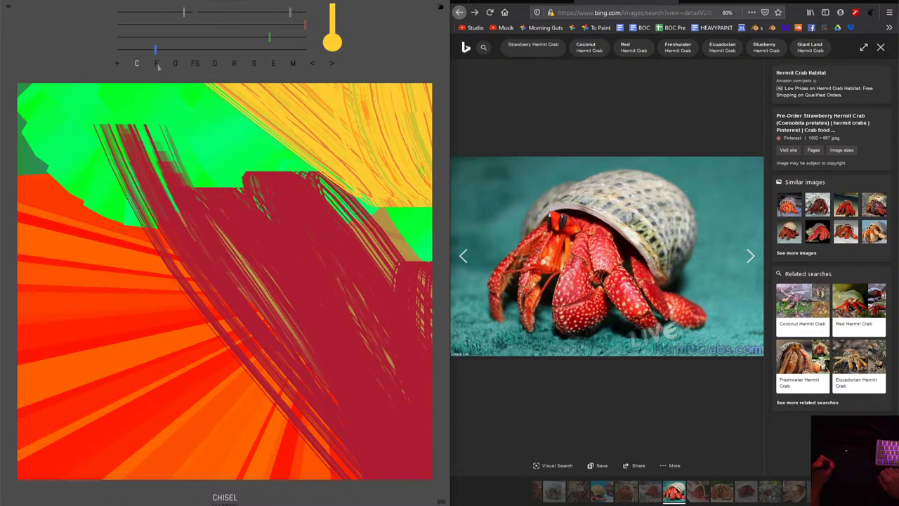
# Paint yellow zigzag strokes upper left, then blue strokes with a larger brush across the upper right.
pyautogui.moveTo(190, 154)
pyautogui.mouseDown()
pyautogui.moveTo(140, 210)
pyautogui.moveTo(85, 232)
pyautogui.moveTo(134, 176)
pyautogui.mouseUp()
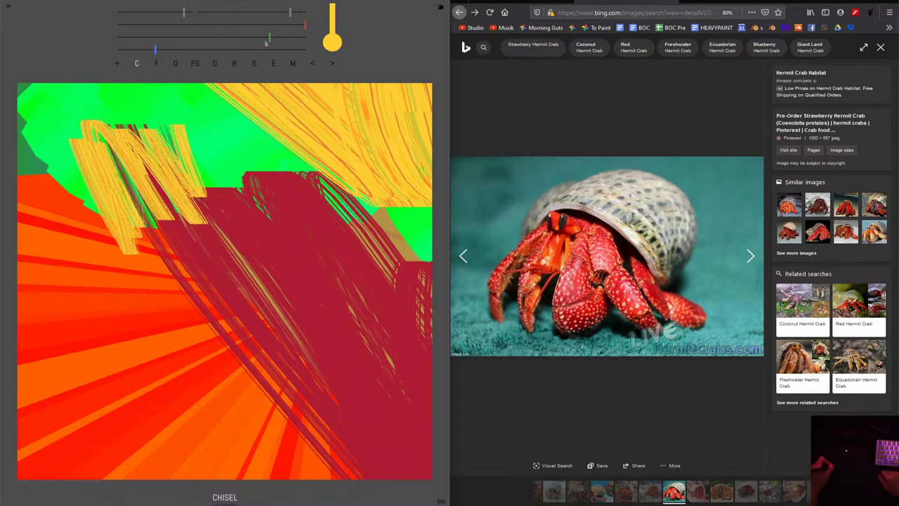
pyautogui.moveTo(269, 36); pyautogui.dragTo(248, 37)
pyautogui.moveTo(305, 25); pyautogui.dragTo(149, 25)
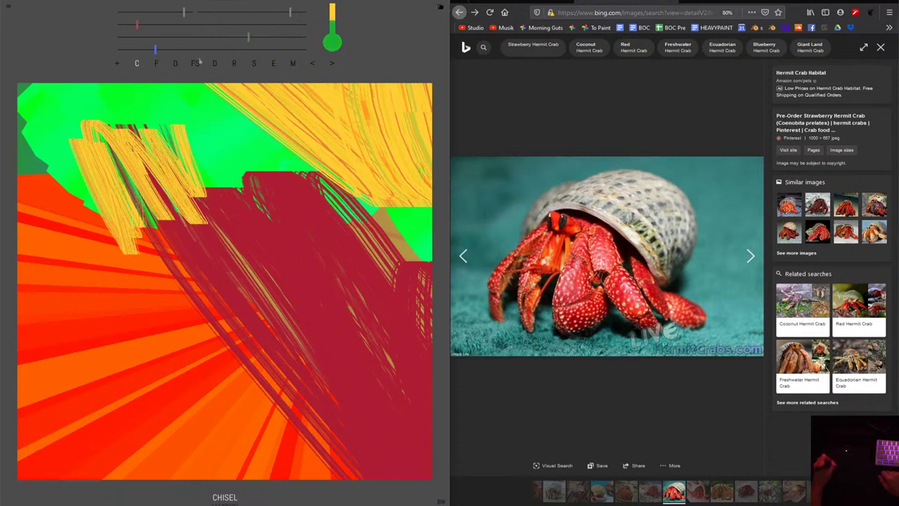
pyautogui.moveTo(192, 50)
pyautogui.mouseDown()
pyautogui.moveTo(237, 49)
pyautogui.moveTo(205, 37)
pyautogui.mouseUp()
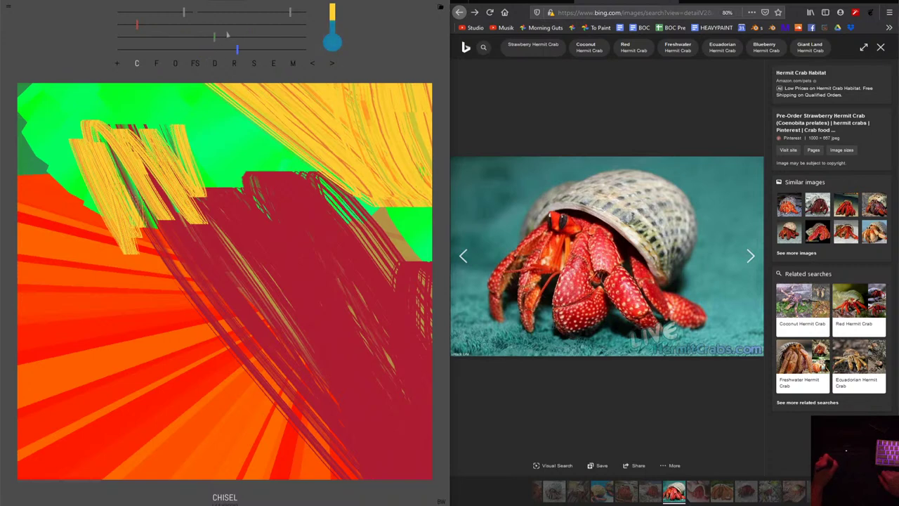
pyautogui.moveTo(289, 12); pyautogui.dragTo(286, 13)
pyautogui.moveTo(309, 99); pyautogui.dragTo(414, 225)
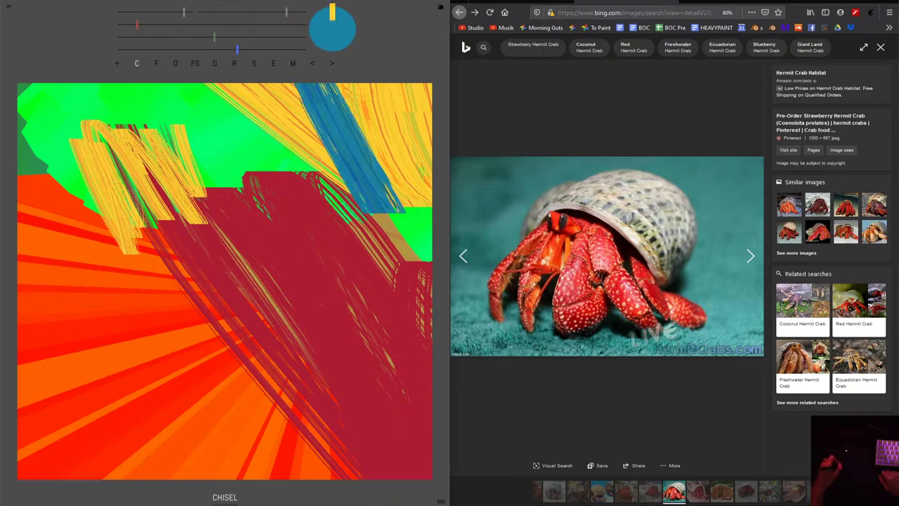
pyautogui.moveTo(415, 140)
pyautogui.mouseDown()
pyautogui.moveTo(323, 126)
pyautogui.moveTo(302, 140)
pyautogui.moveTo(267, 134)
pyautogui.moveTo(225, 105)
pyautogui.mouseUp()
pyautogui.click(117, 63)
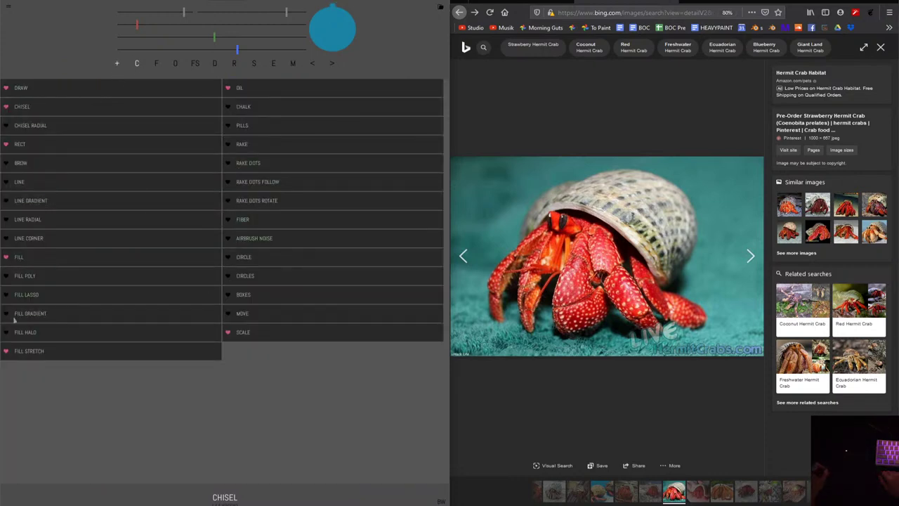
# Favourite FILL POLY and draw a six-cornered blue-green gradient polygon on the right.
pyautogui.click(6, 276)
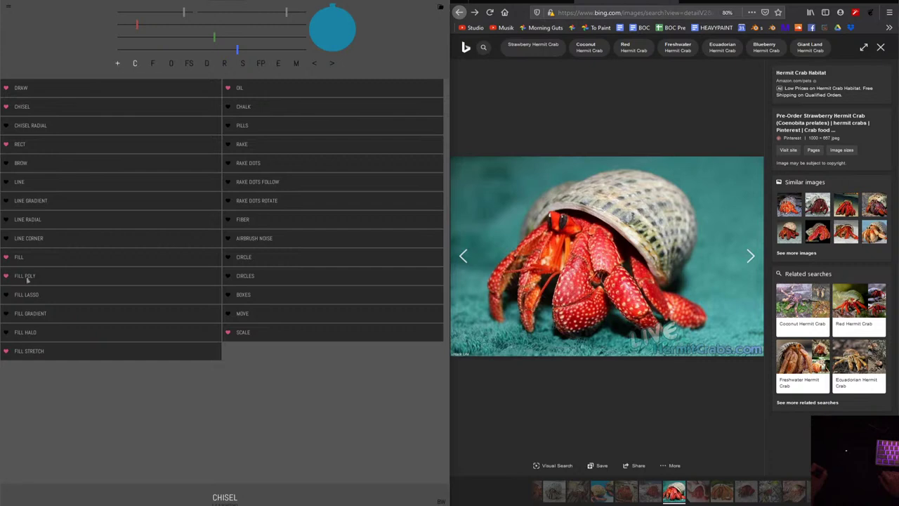
pyautogui.click(260, 63)
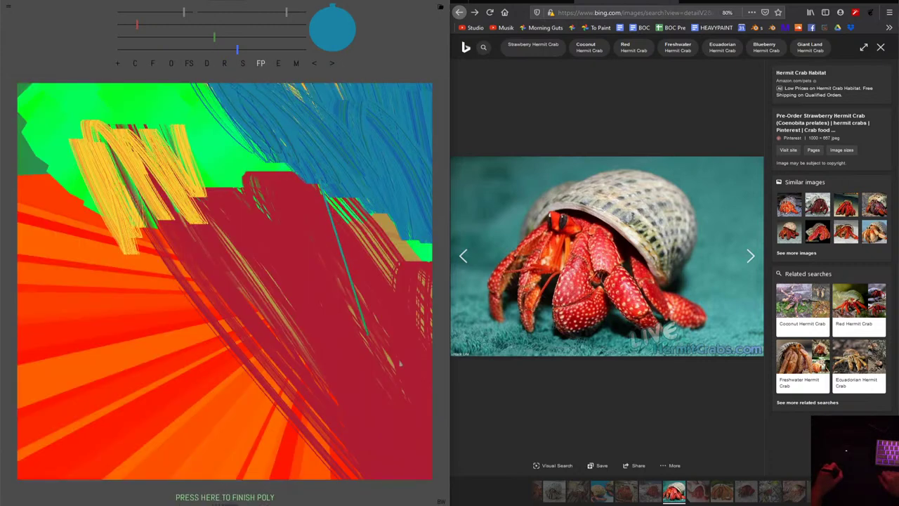
pyautogui.click(366, 334)
pyautogui.click(431, 323)
pyautogui.click(363, 278)
pyautogui.click(405, 180)
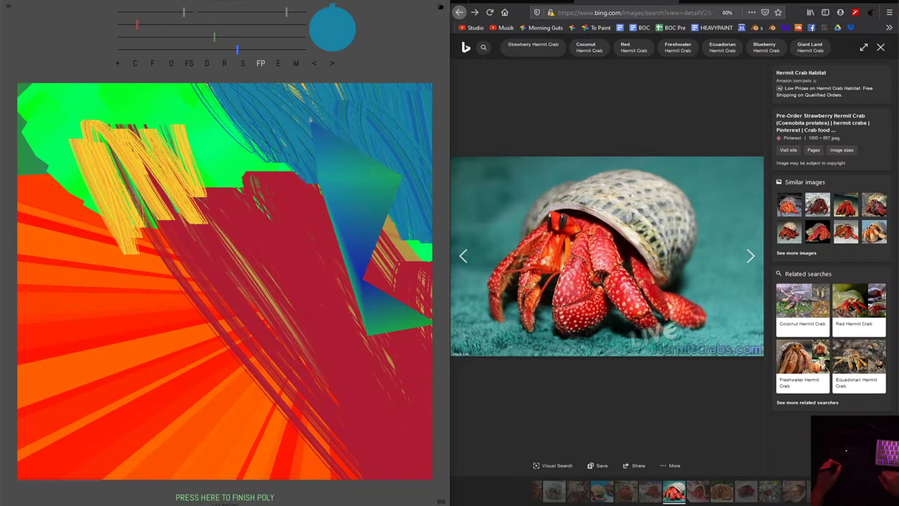
pyautogui.click(302, 96)
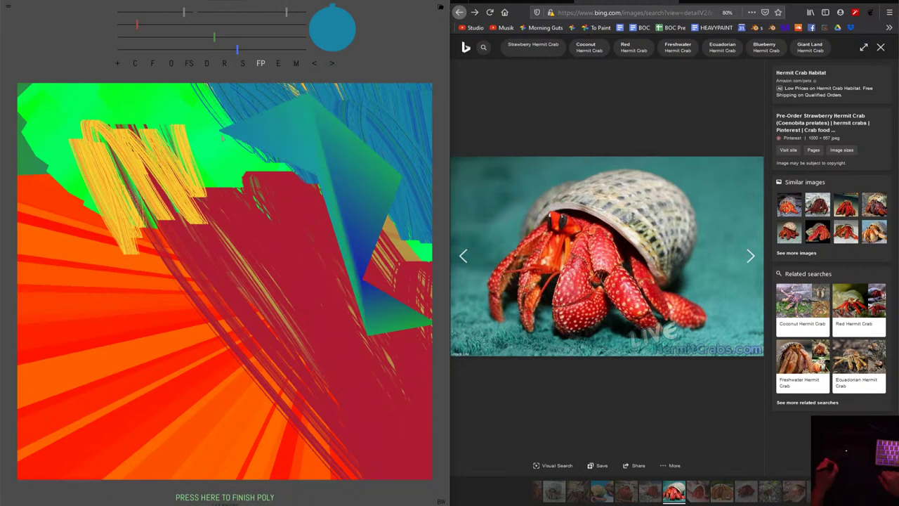
pyautogui.click(264, 151)
pyautogui.click(225, 497)
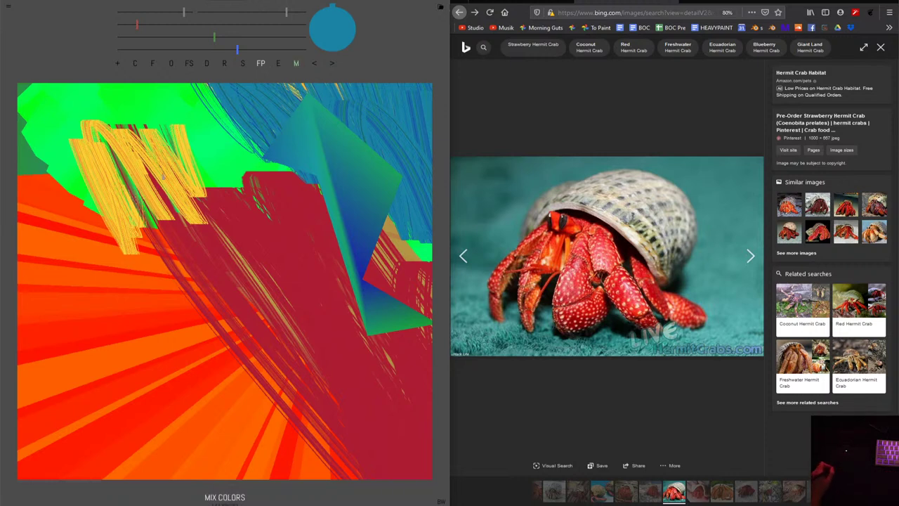
# Draw a four-cornered orange-red gradient polygon left of centre.
pyautogui.click(154, 167)
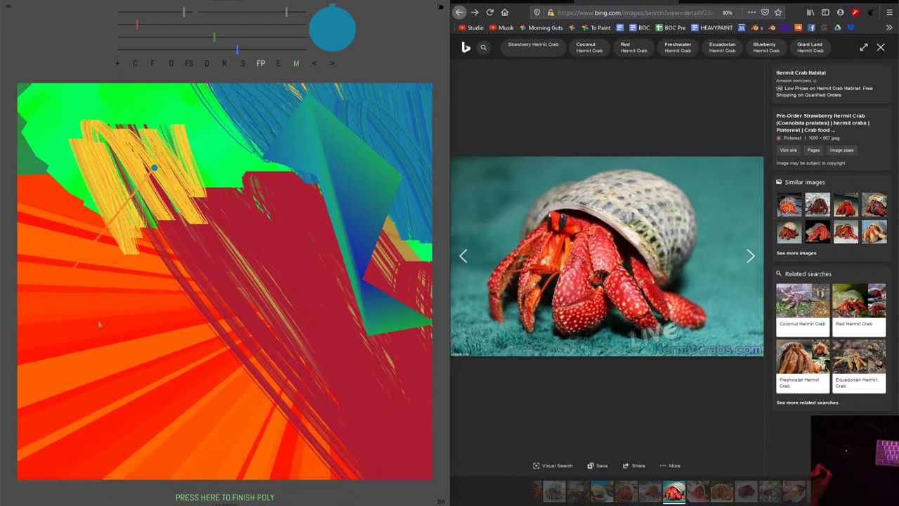
pyautogui.click(66, 282)
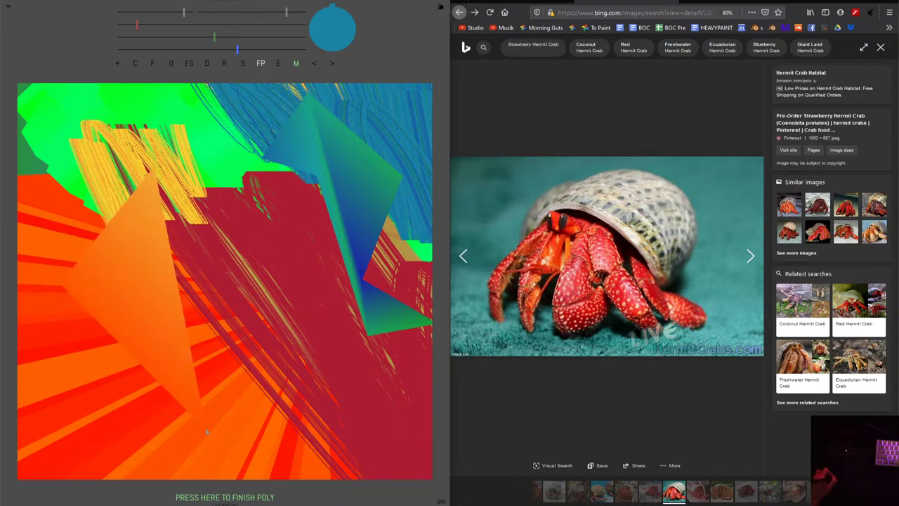
pyautogui.click(236, 349)
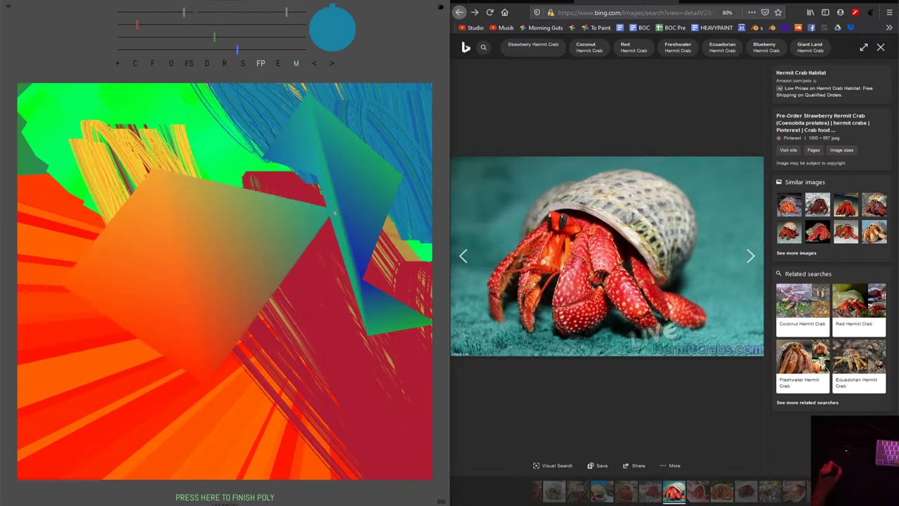
pyautogui.click(328, 208)
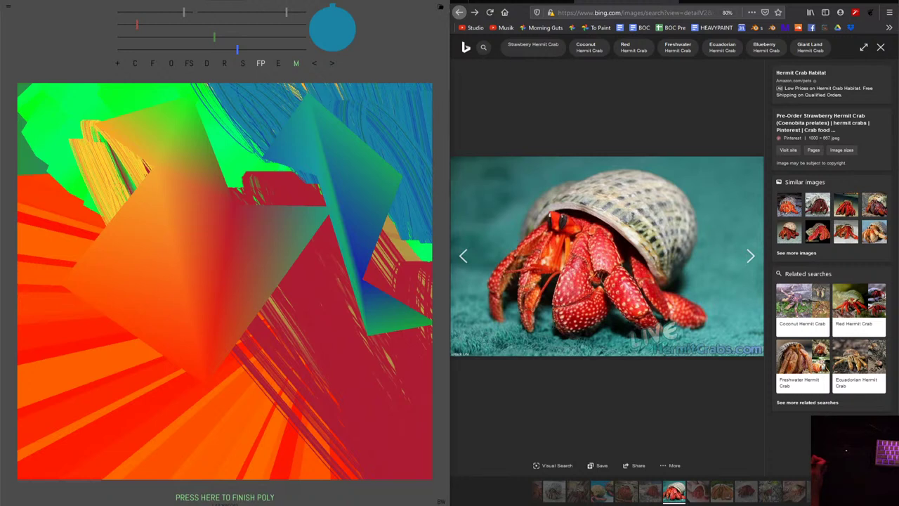
pyautogui.click(261, 64)
pyautogui.click(260, 85)
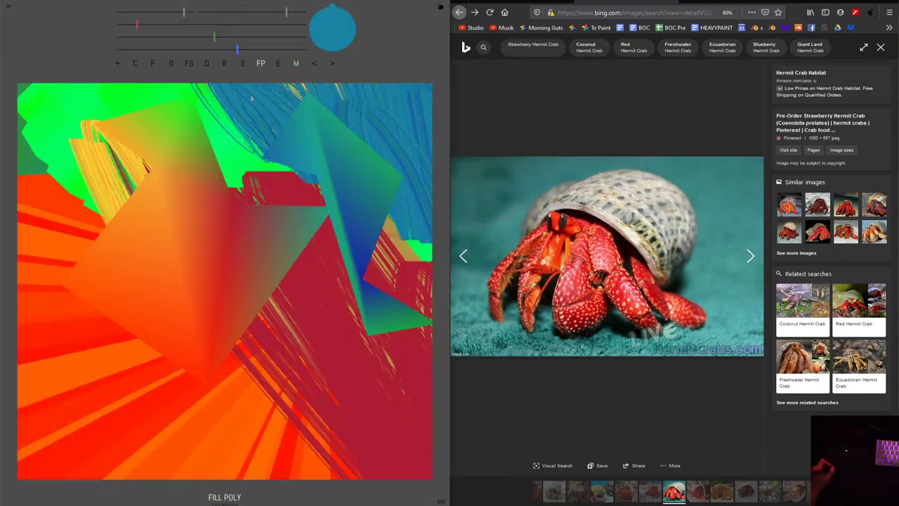
# Try a tan colour, revert to blue, and begin a teal polygon in the upper right.
pyautogui.moveTo(209, 49); pyautogui.dragTo(288, 32)
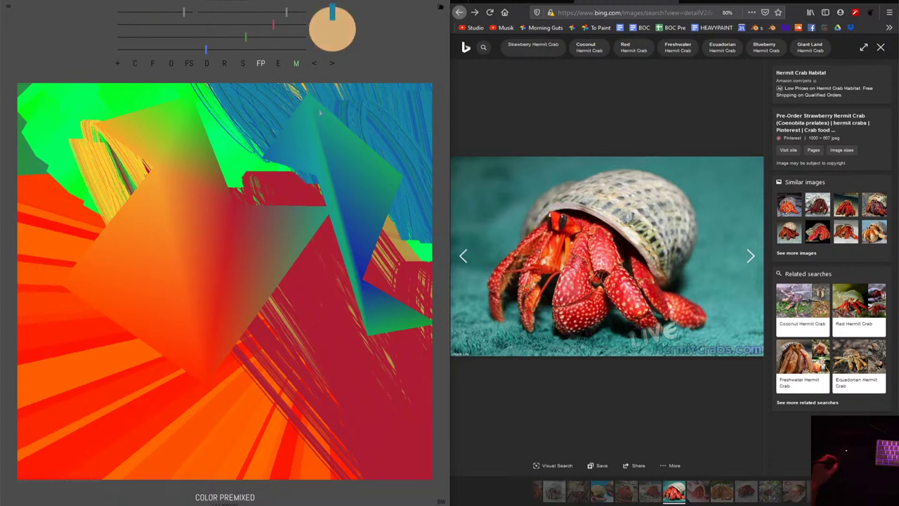
pyautogui.click(279, 64)
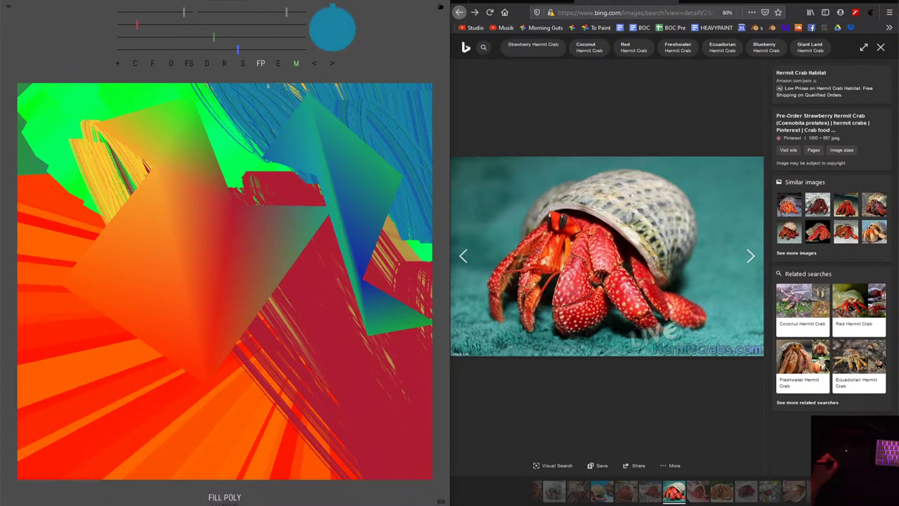
pyautogui.click(312, 129)
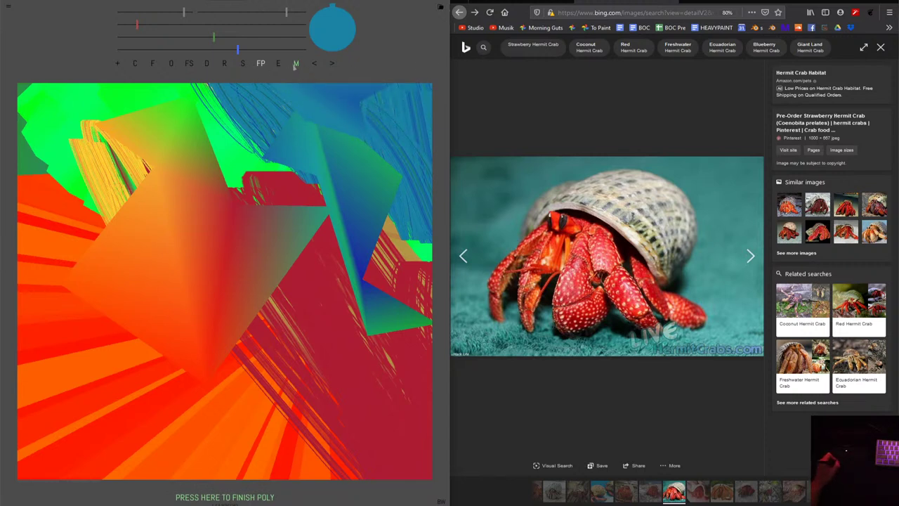
pyautogui.click(135, 64)
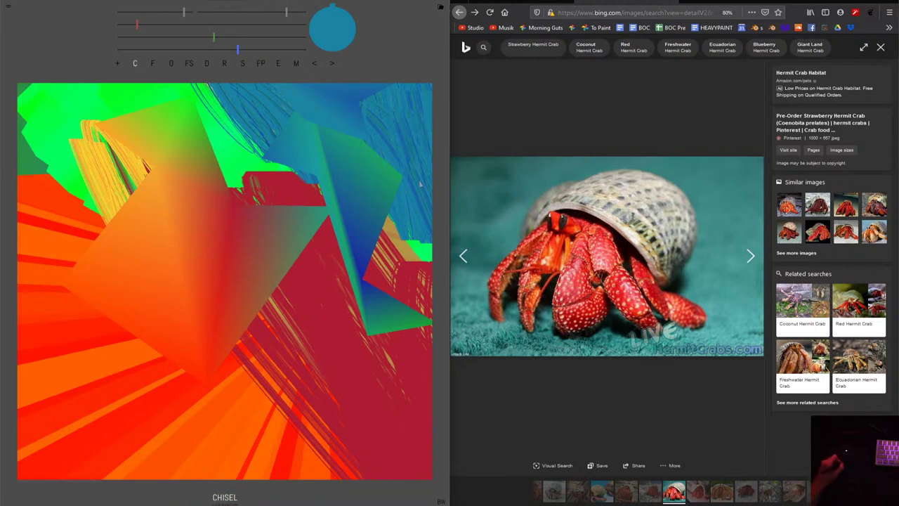
# Chisel lightened teal streaks over the upper right and the green upper-left edge.
pyautogui.moveTo(420, 184); pyautogui.dragTo(365, 121)
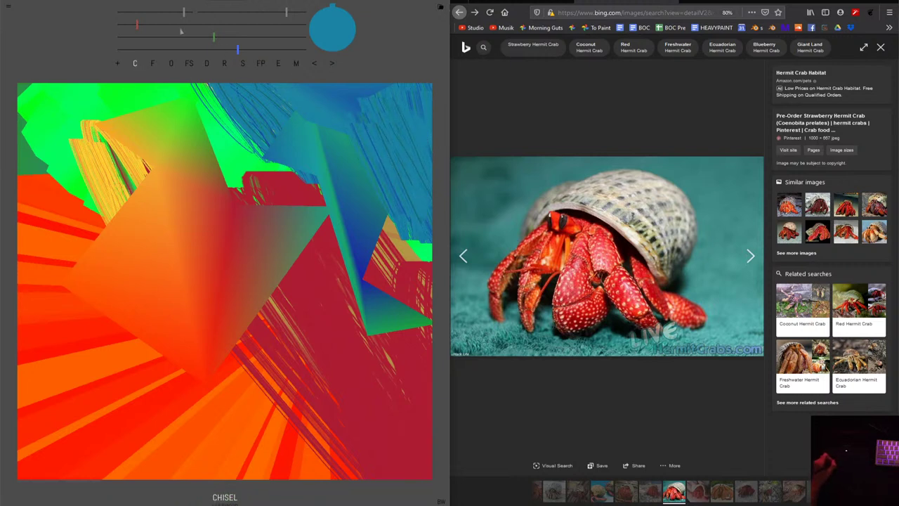
pyautogui.moveTo(137, 25); pyautogui.dragTo(230, 37)
pyautogui.moveTo(421, 239)
pyautogui.mouseDown()
pyautogui.moveTo(322, 102)
pyautogui.moveTo(211, 154)
pyautogui.mouseUp()
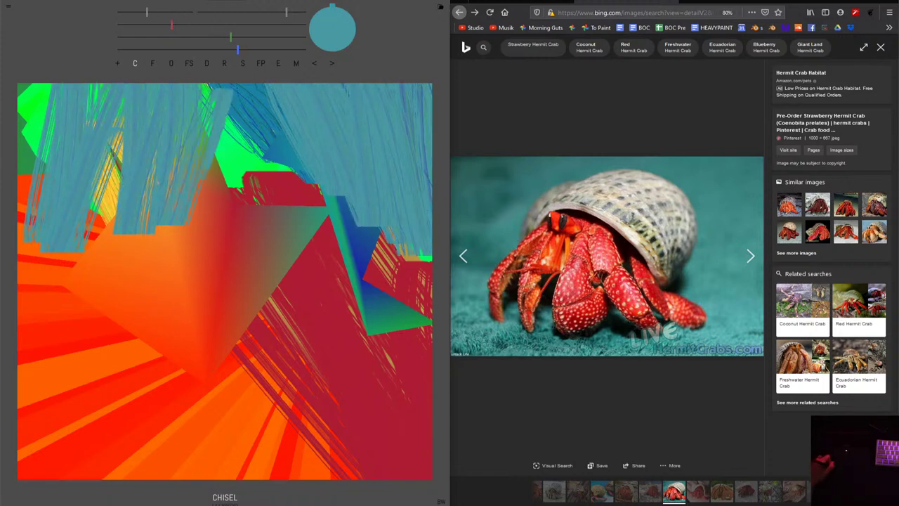
pyautogui.moveTo(42, 155); pyautogui.dragTo(190, 115)
pyautogui.moveTo(186, 30); pyautogui.dragTo(133, 26)
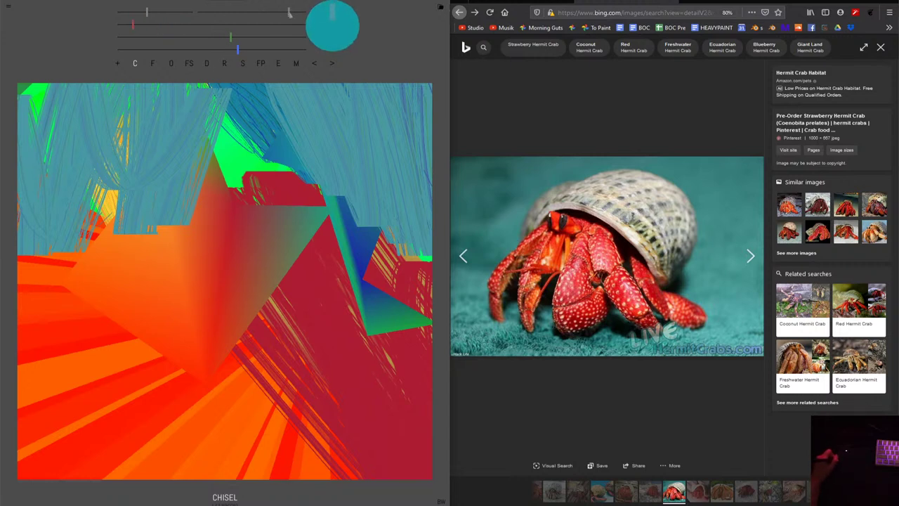
pyautogui.moveTo(42, 140); pyautogui.dragTo(71, 238)
# Paint teal streaks down the left side, over the bottom-left corner and across the bottom.
pyautogui.moveTo(93, 92); pyautogui.dragTo(56, 281)
pyautogui.moveTo(28, 211); pyautogui.dragTo(42, 450)
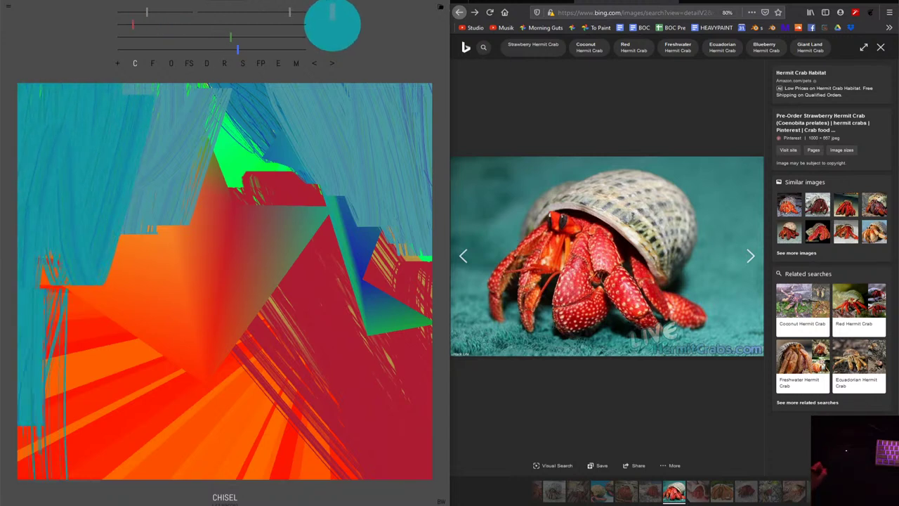
pyautogui.moveTo(42, 323); pyautogui.dragTo(152, 476)
pyautogui.moveTo(38, 443); pyautogui.dragTo(33, 501)
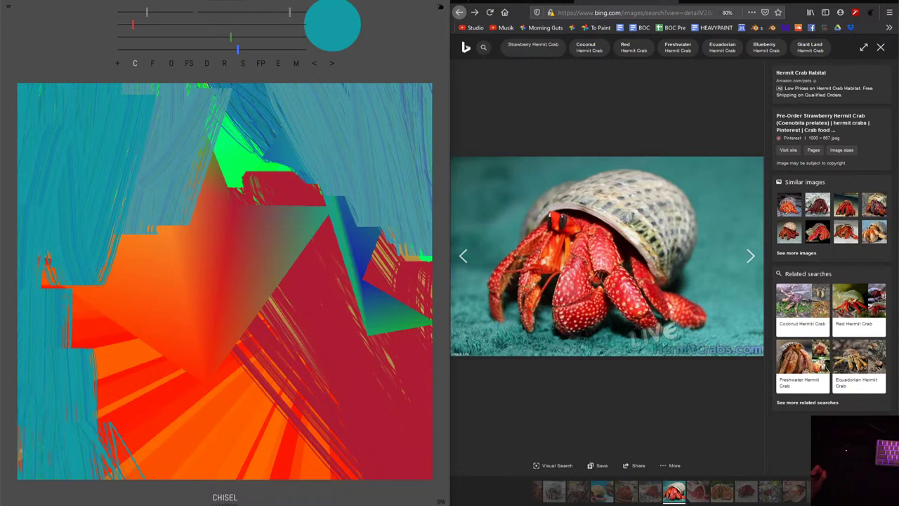
pyautogui.moveTo(21, 460)
pyautogui.mouseDown()
pyautogui.moveTo(119, 456)
pyautogui.moveTo(225, 432)
pyautogui.moveTo(428, 421)
pyautogui.mouseUp()
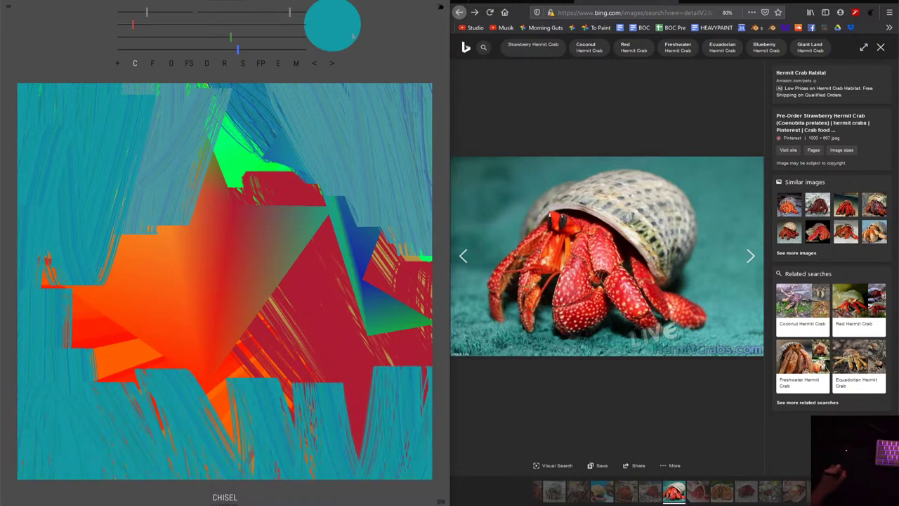
# Cover the right side, top and remaining red and green areas with teal strokes.
pyautogui.scroll(-2, 209, 184)
pyautogui.scroll(-2, 209, 184)
pyautogui.scroll(-2, 208, 184)
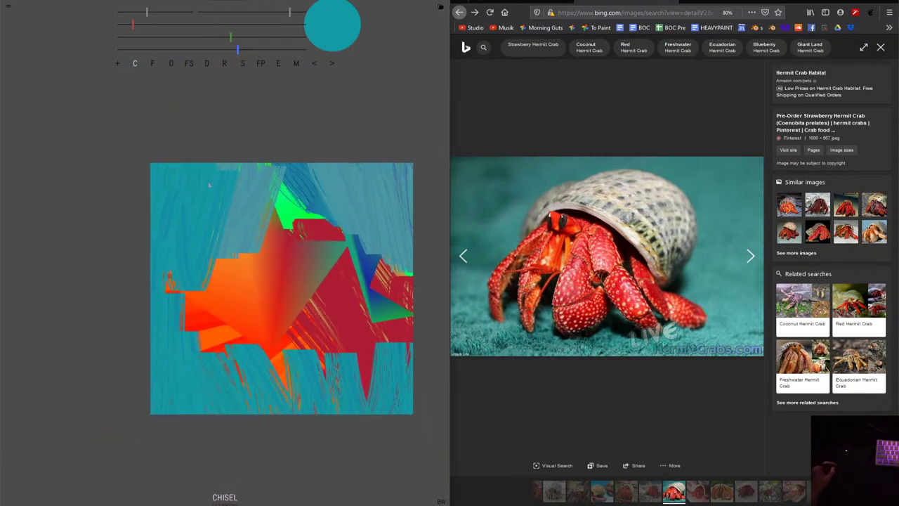
pyautogui.scroll(-1, 209, 184)
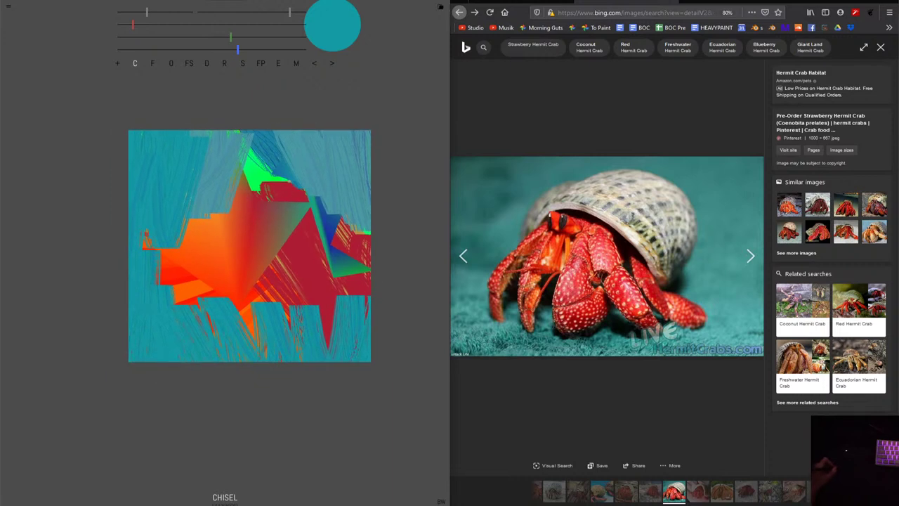
pyautogui.moveTo(354, 134); pyautogui.dragTo(358, 316)
pyautogui.moveTo(317, 148); pyautogui.dragTo(320, 344)
pyautogui.moveTo(302, 134)
pyautogui.mouseDown()
pyautogui.moveTo(211, 154)
pyautogui.moveTo(235, 193)
pyautogui.mouseUp()
# Switch the colour controls to HSV in the settings and return to the canvas.
pyautogui.press('m')
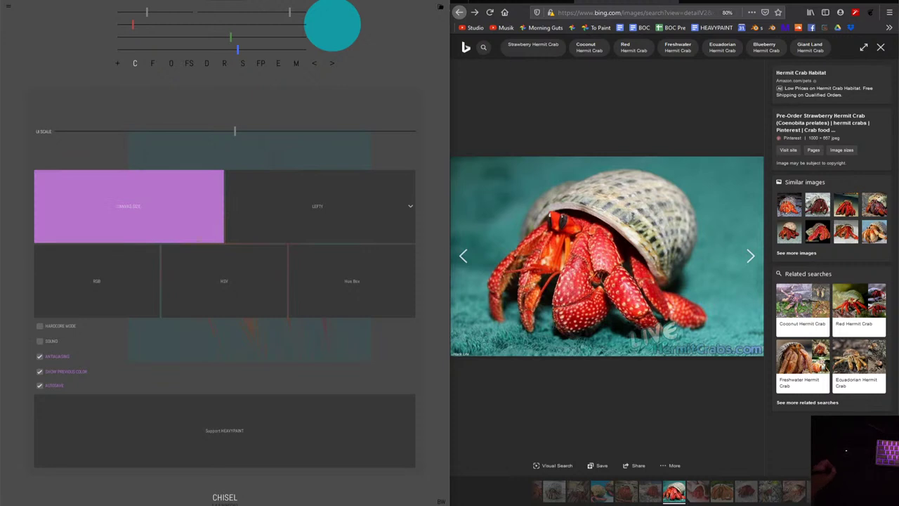
pyautogui.click(235, 258)
pyautogui.press('m')
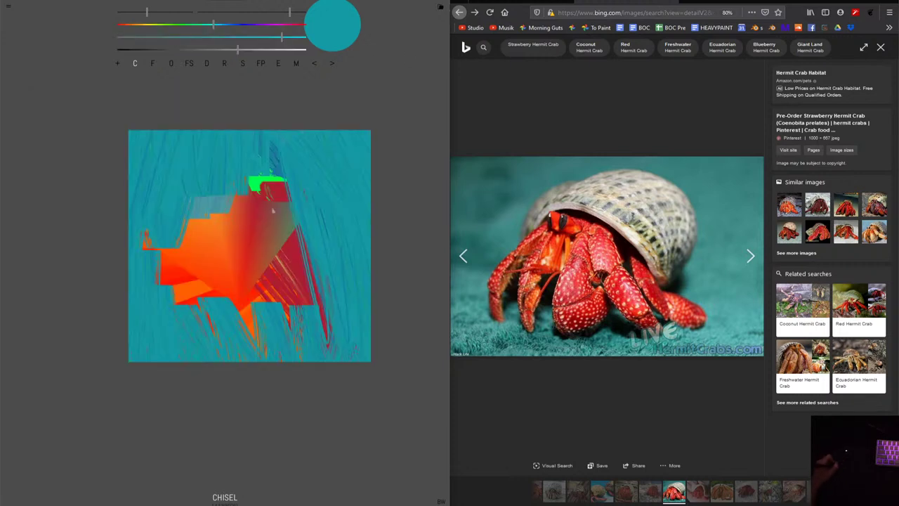
pyautogui.hotkey('ctrl', 'z')
pyautogui.click(315, 64)
# Mix a pale grey by lowering saturation and shrink the brush to a dot.
pyautogui.moveTo(198, 40); pyautogui.dragTo(130, 38)
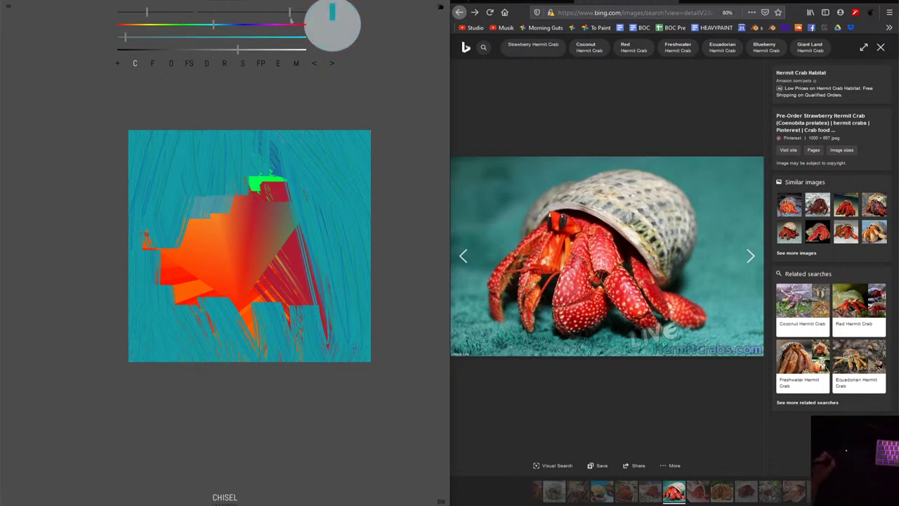
pyautogui.click(195, 24)
pyautogui.scroll(-2, 257, 13)
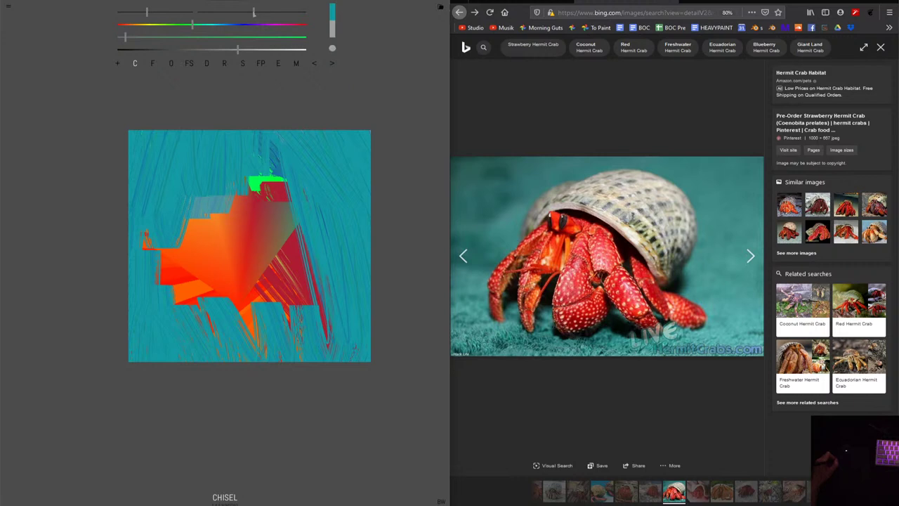
pyautogui.moveTo(260, 14); pyautogui.dragTo(243, 12)
# Fill a lighter grey half-disc shell and extend it up, left and down its right edge.
pyautogui.press('f')
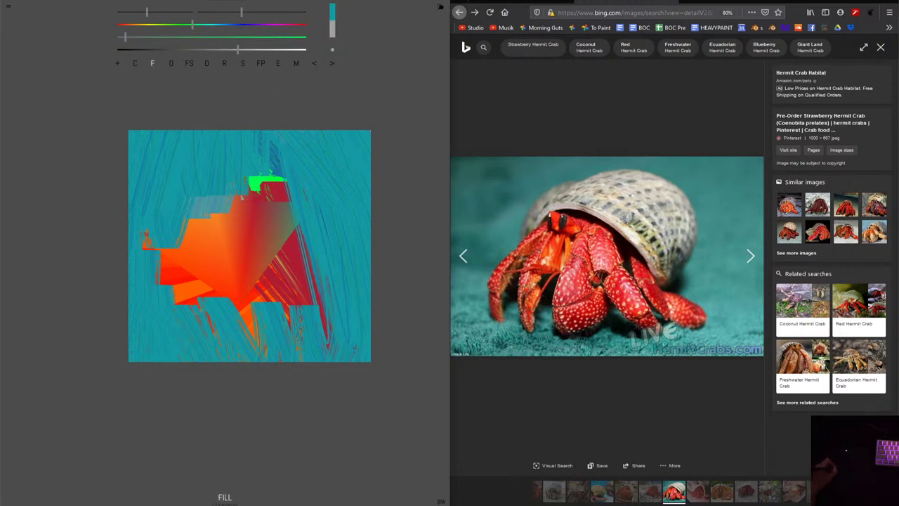
pyautogui.moveTo(242, 198); pyautogui.dragTo(237, 197)
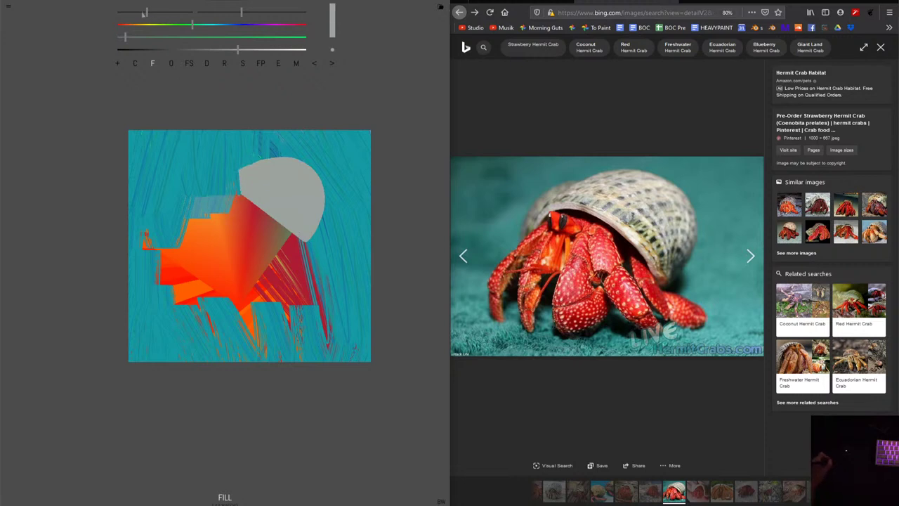
pyautogui.moveTo(145, 12); pyautogui.dragTo(182, 12)
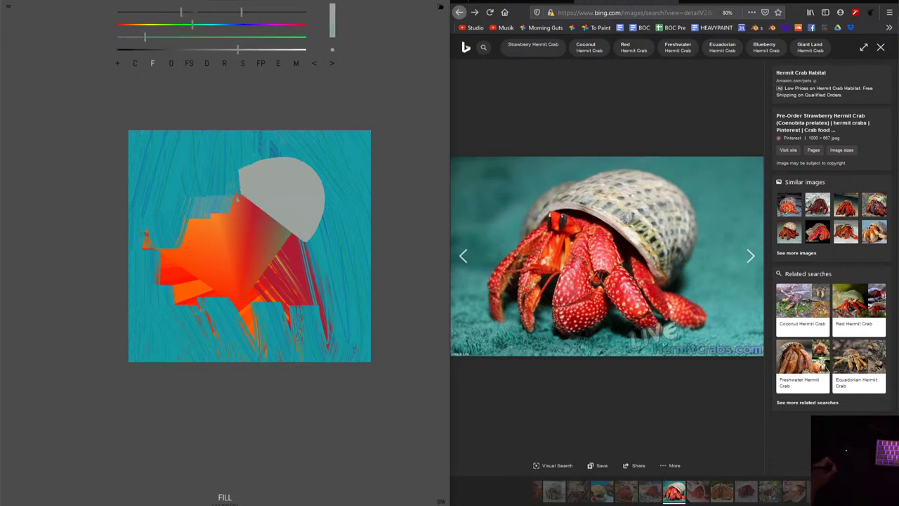
pyautogui.moveTo(242, 203); pyautogui.dragTo(262, 162)
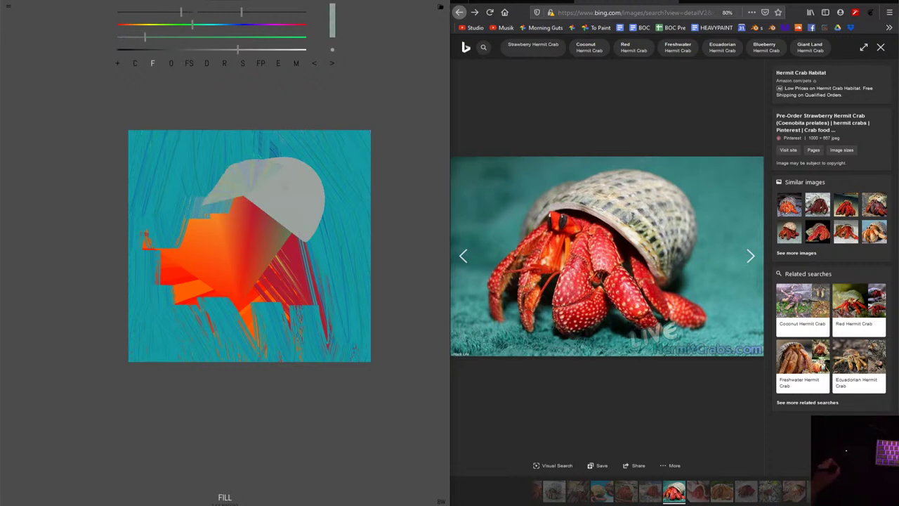
pyautogui.moveTo(307, 214); pyautogui.dragTo(271, 201)
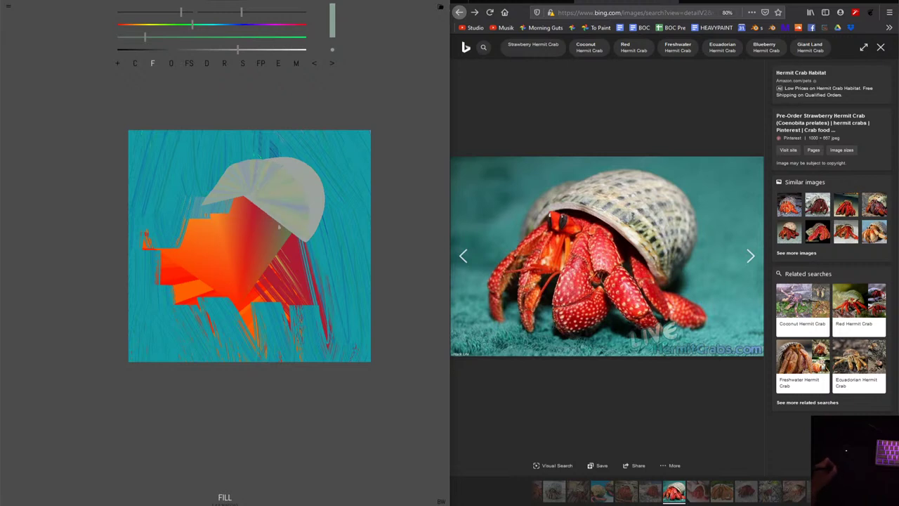
pyautogui.moveTo(302, 265); pyautogui.dragTo(314, 188)
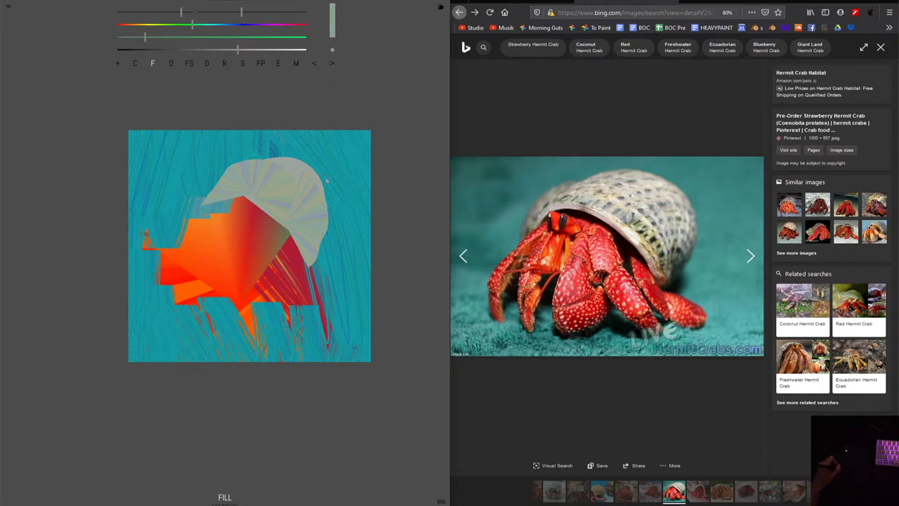
pyautogui.moveTo(326, 180); pyautogui.dragTo(322, 246)
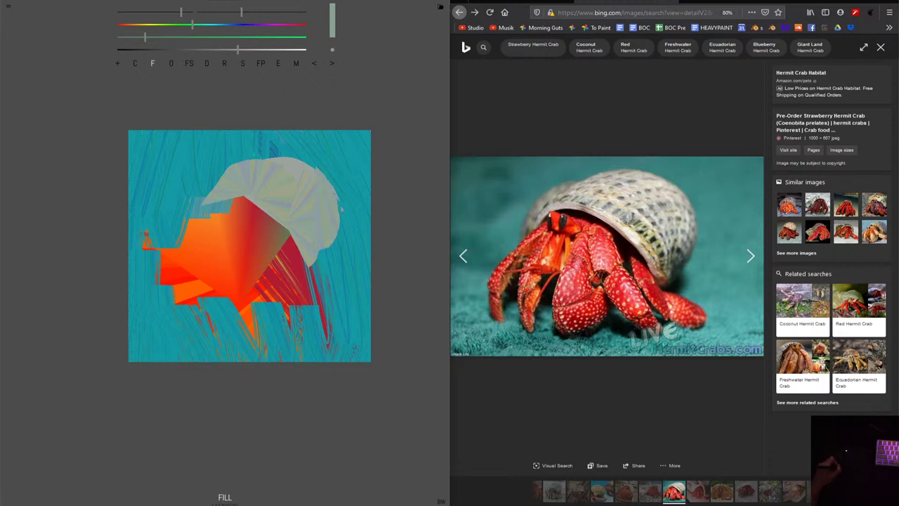
pyautogui.moveTo(342, 209); pyautogui.dragTo(328, 251)
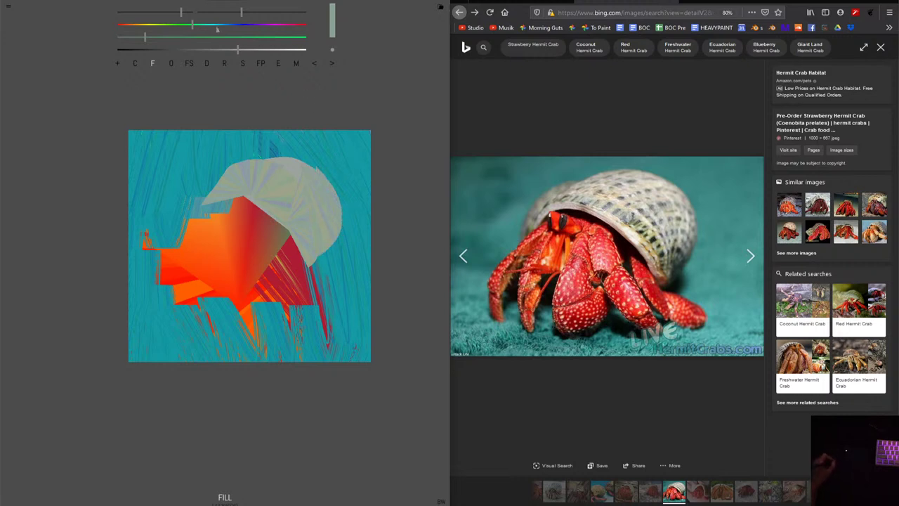
# Paint light yellow-green fan strokes and whitish highlights across the shell's upper right.
pyautogui.click(158, 25)
pyautogui.click(255, 49)
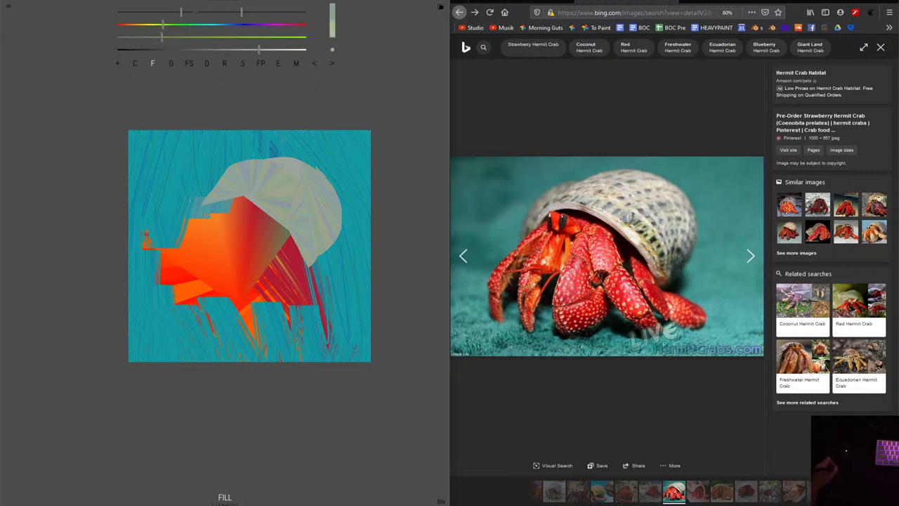
pyautogui.moveTo(284, 214)
pyautogui.mouseDown()
pyautogui.moveTo(310, 179)
pyautogui.moveTo(260, 158)
pyautogui.moveTo(232, 184)
pyautogui.mouseUp()
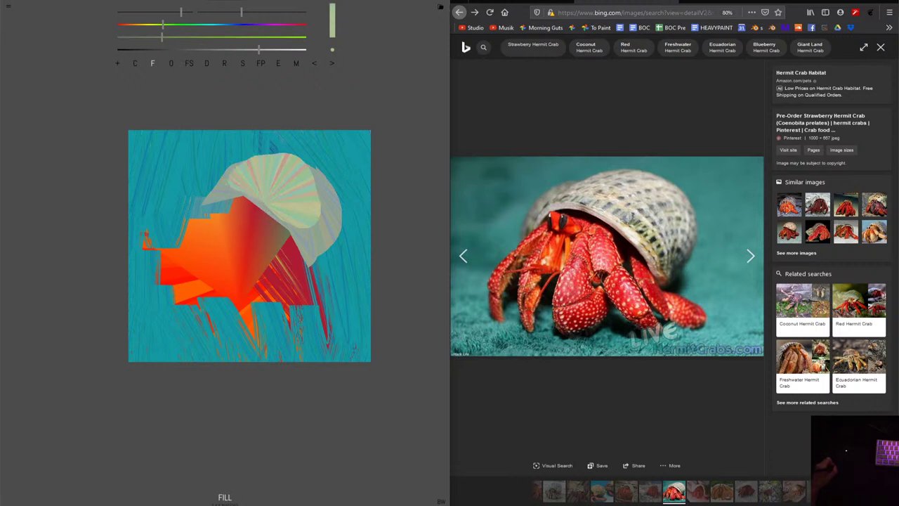
pyautogui.moveTo(305, 164)
pyautogui.mouseDown()
pyautogui.moveTo(331, 190)
pyautogui.moveTo(306, 209)
pyautogui.mouseUp()
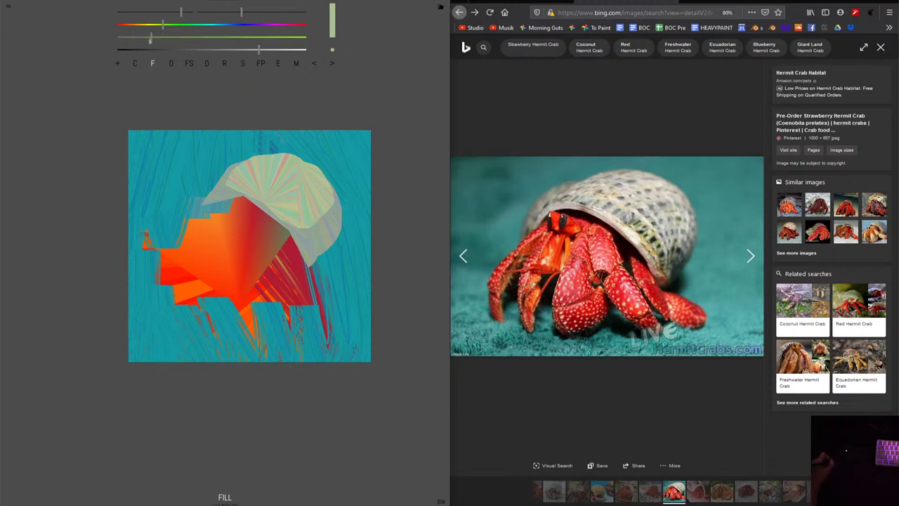
pyautogui.click(273, 50)
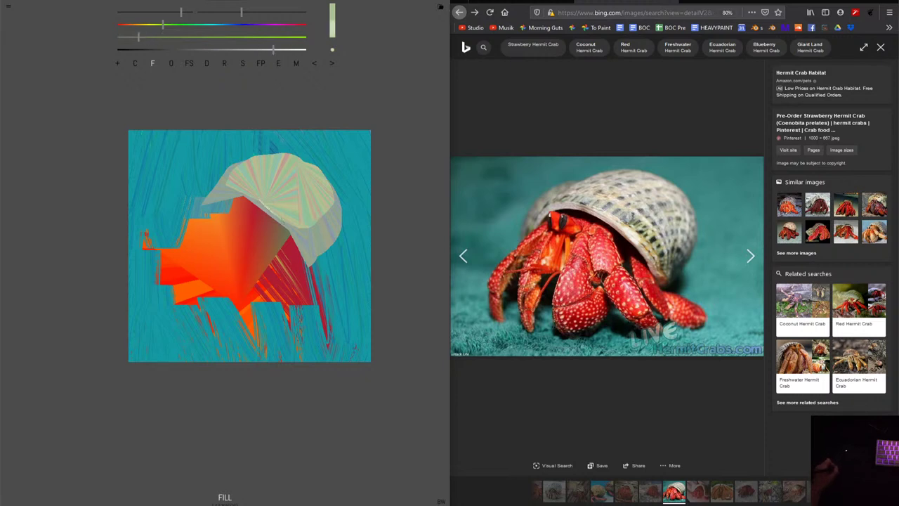
pyautogui.moveTo(309, 214)
pyautogui.mouseDown()
pyautogui.moveTo(253, 176)
pyautogui.moveTo(271, 191)
pyautogui.mouseUp()
pyautogui.moveTo(319, 205); pyautogui.dragTo(269, 176)
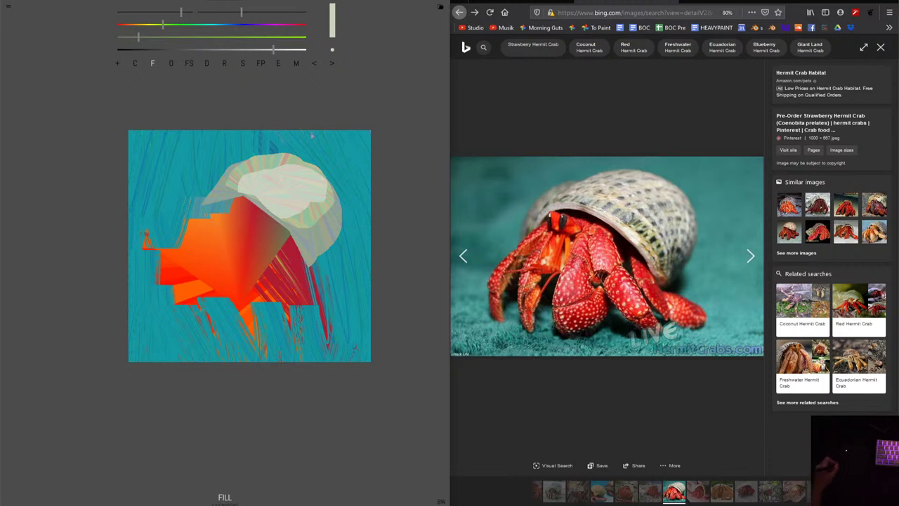
# Fill a black shadow shape under the shell's edge and save the painting to page 608.
pyautogui.click(278, 63)
pyautogui.click(293, 254)
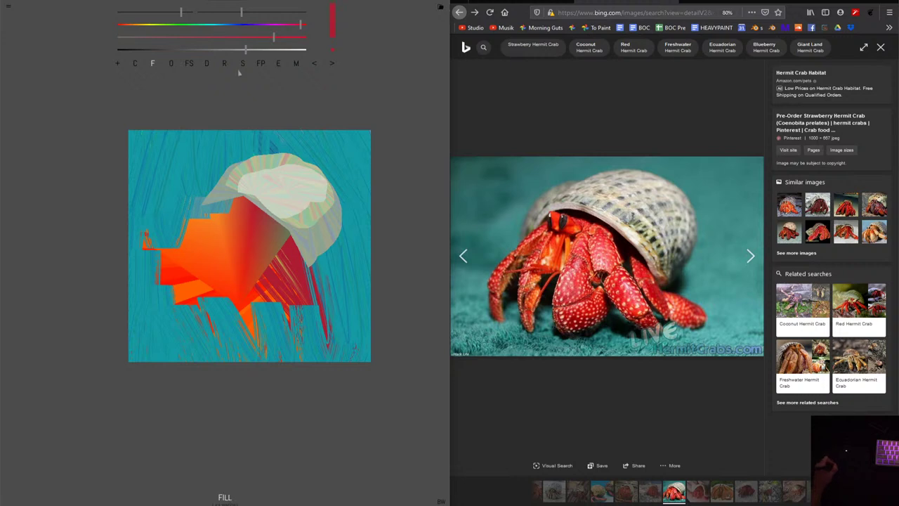
pyautogui.scroll(-5, 288, 258)
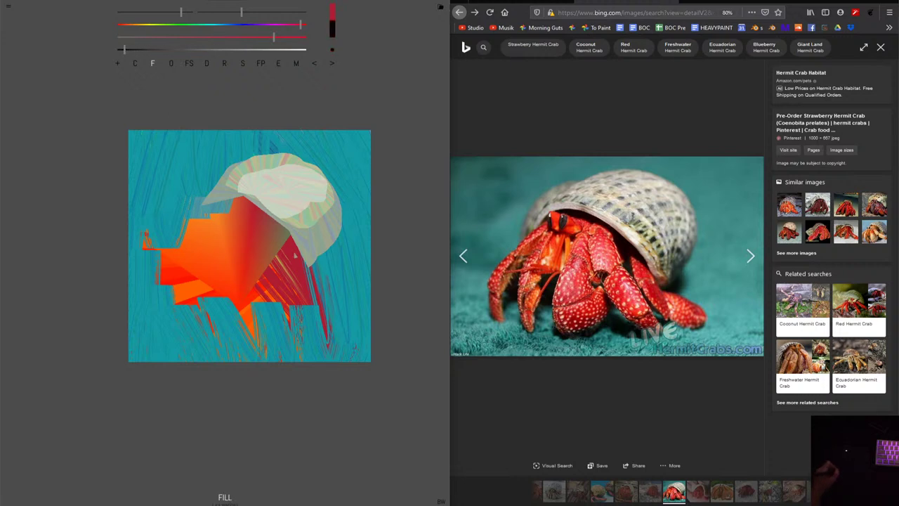
pyautogui.moveTo(292, 270)
pyautogui.mouseDown()
pyautogui.moveTo(287, 232)
pyautogui.moveTo(272, 218)
pyautogui.moveTo(289, 235)
pyautogui.mouseUp()
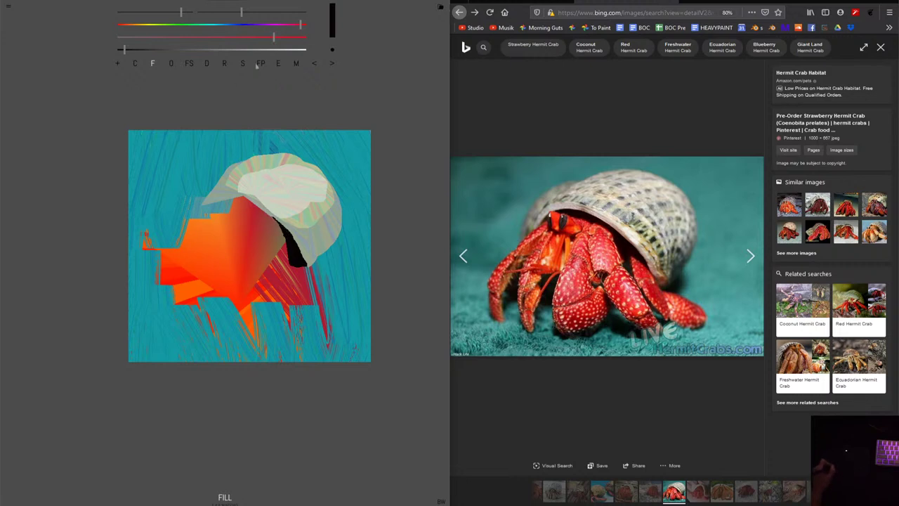
pyautogui.press('m')
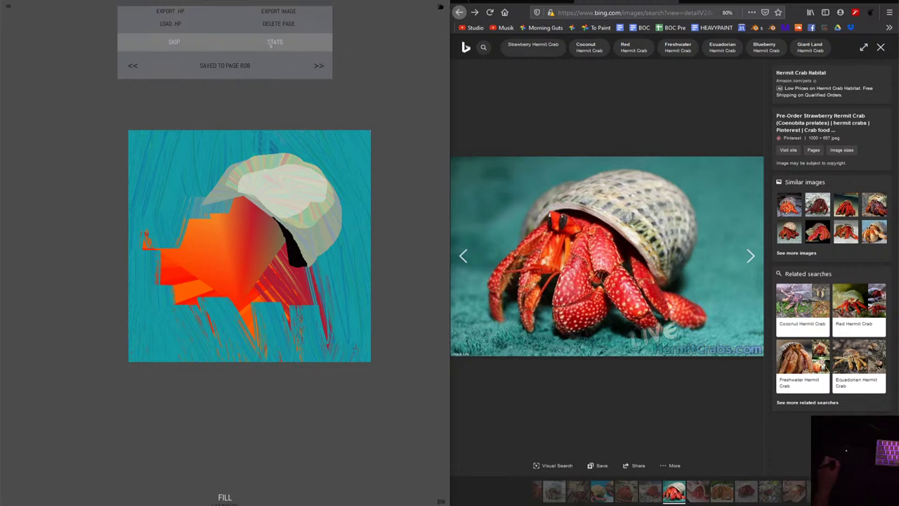
# Show the STATS overlay: 77 strokes, 3766 points, 20 colours, FILL most used.
pyautogui.click(273, 43)
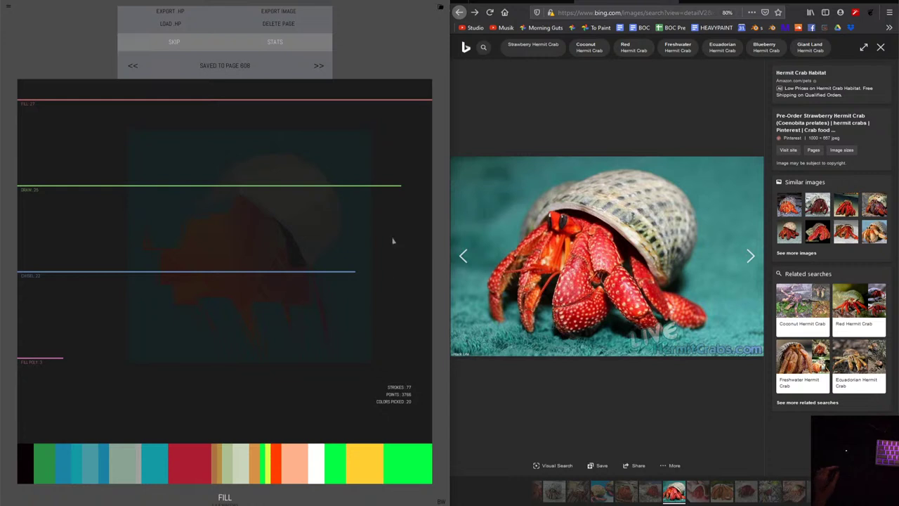
# Paint two magenta teardrop strokes near the canvas's top-left corner.
pyautogui.press('Escape')
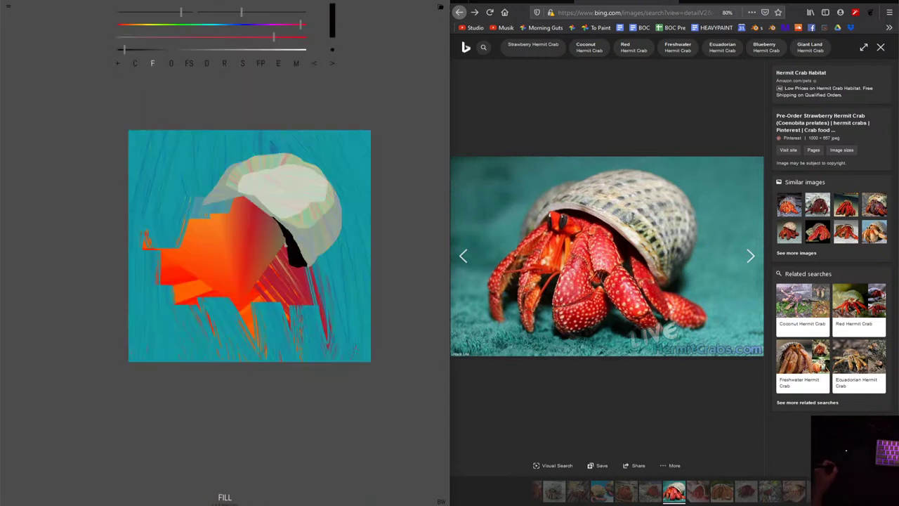
pyautogui.moveTo(274, 37)
pyautogui.mouseDown()
pyautogui.moveTo(293, 37)
pyautogui.moveTo(278, 25)
pyautogui.moveTo(278, 49)
pyautogui.mouseUp()
pyautogui.moveTo(162, 156)
pyautogui.mouseDown()
pyautogui.moveTo(164, 172)
pyautogui.moveTo(199, 160)
pyautogui.moveTo(174, 162)
pyautogui.moveTo(186, 156)
pyautogui.mouseUp()
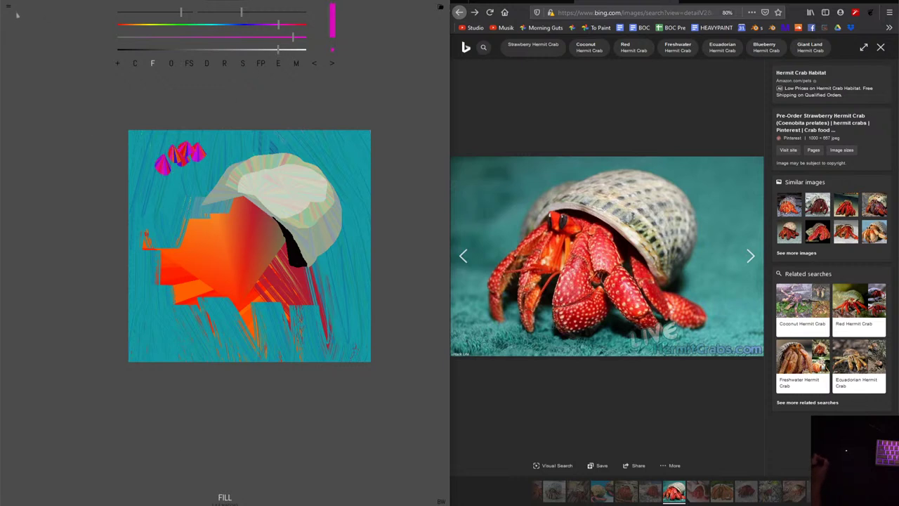
# Check the updated painting statistics (82 strokes) from the page menu and return to the canvas.
pyautogui.click(295, 63)
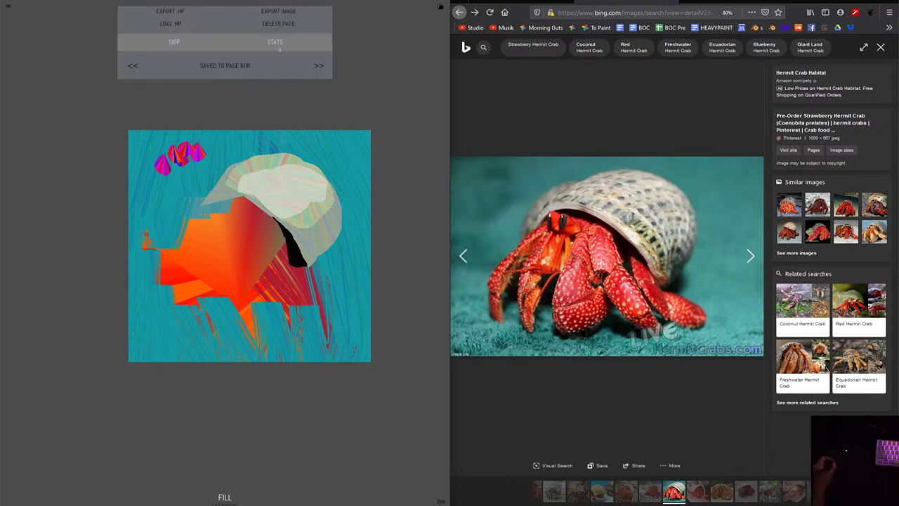
pyautogui.click(275, 41)
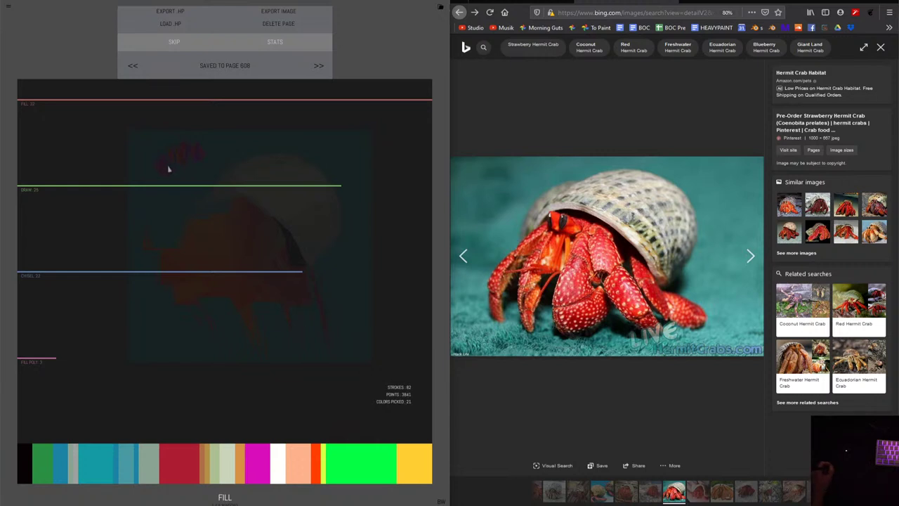
pyautogui.click(197, 169)
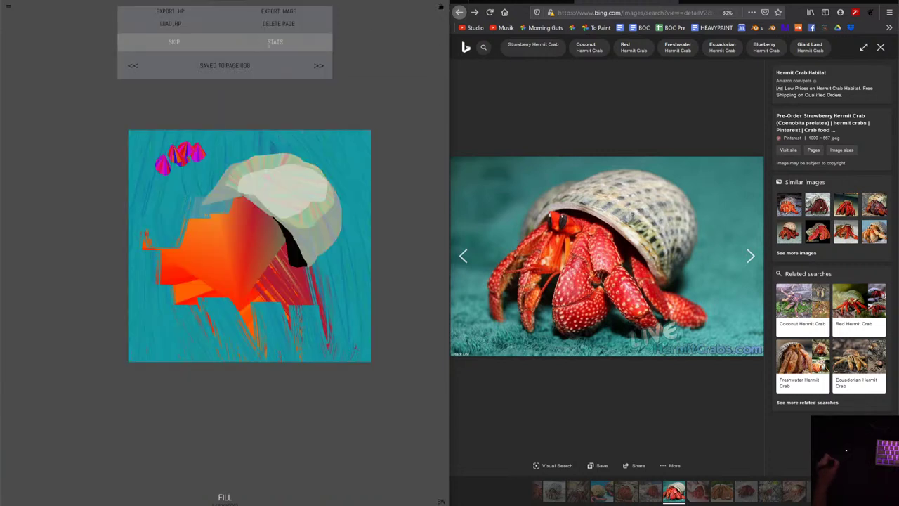
pyautogui.click(274, 41)
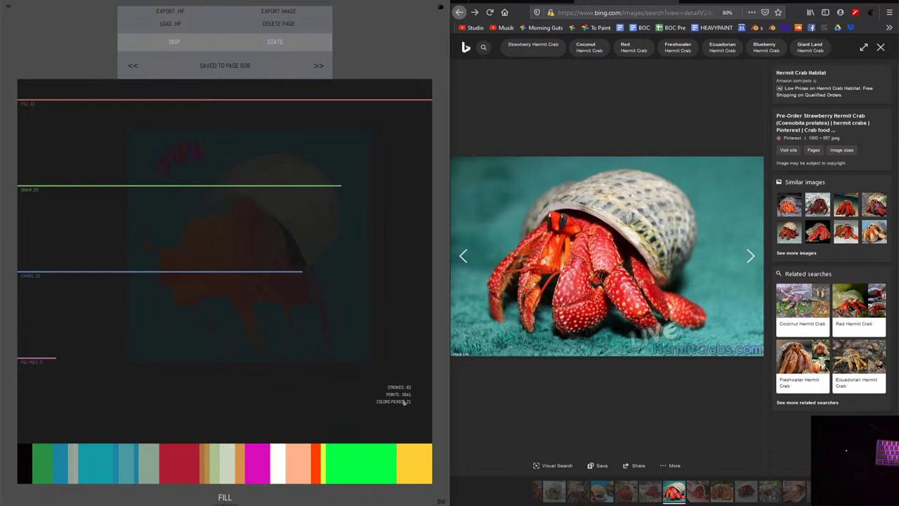
pyautogui.click(405, 401)
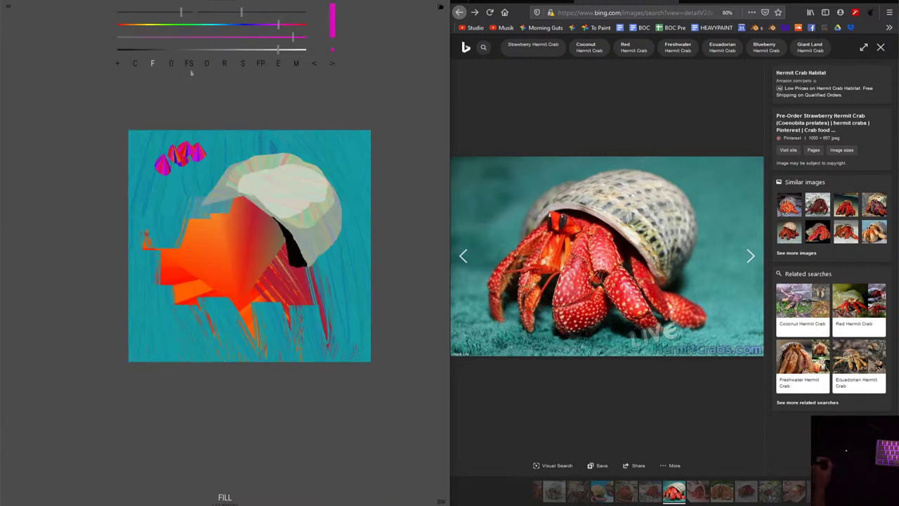
# Undo both magenta strokes and paint dark teal-grey facets beside the shell's black edge.
pyautogui.click(315, 65)
pyautogui.click(316, 66)
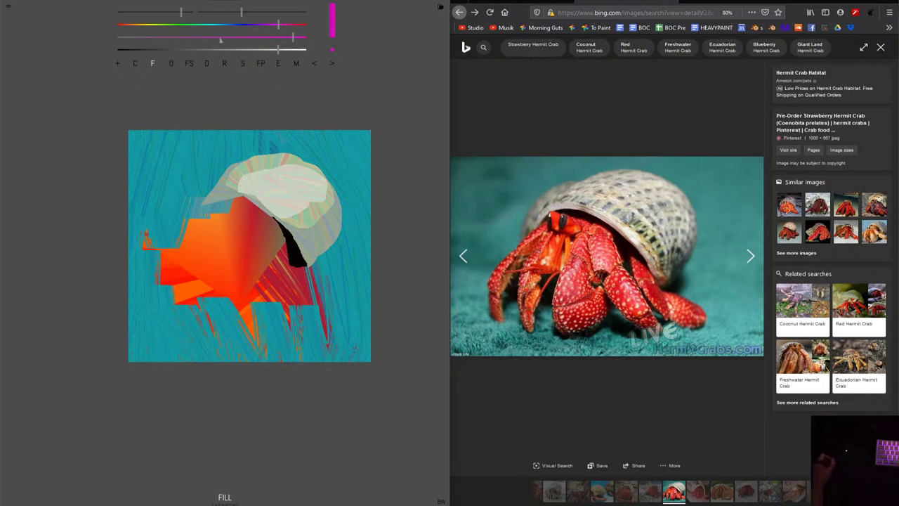
pyautogui.moveTo(160, 25)
pyautogui.mouseDown()
pyautogui.moveTo(202, 25)
pyautogui.moveTo(139, 38)
pyautogui.mouseUp()
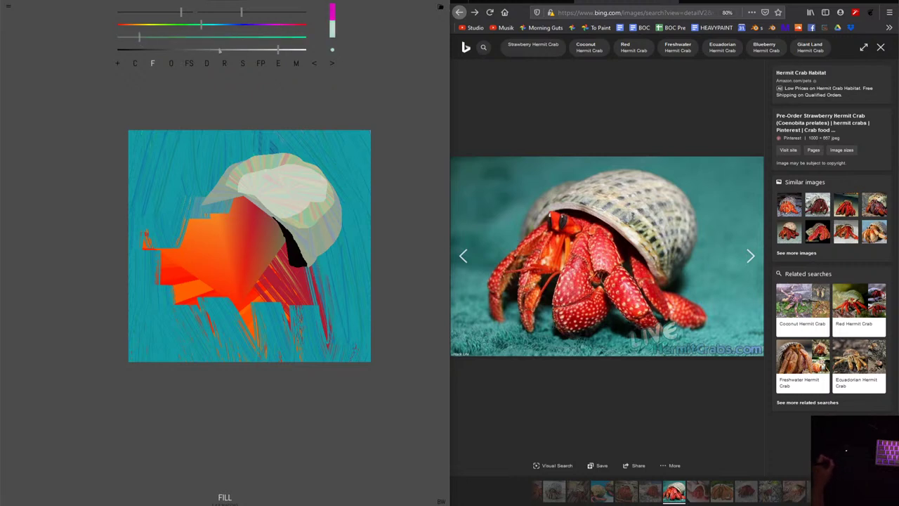
pyautogui.moveTo(219, 50); pyautogui.dragTo(170, 50)
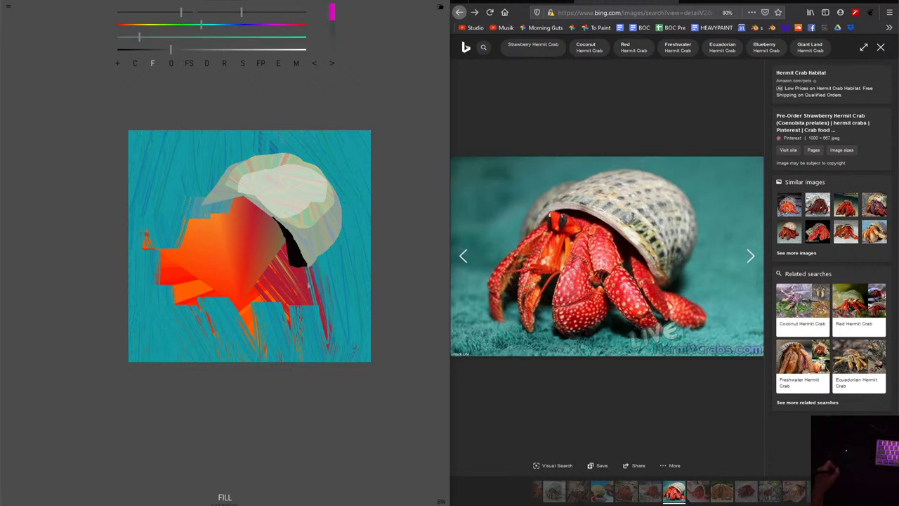
pyautogui.moveTo(308, 280)
pyautogui.mouseDown()
pyautogui.moveTo(333, 267)
pyautogui.moveTo(325, 248)
pyautogui.moveTo(338, 240)
pyautogui.mouseUp()
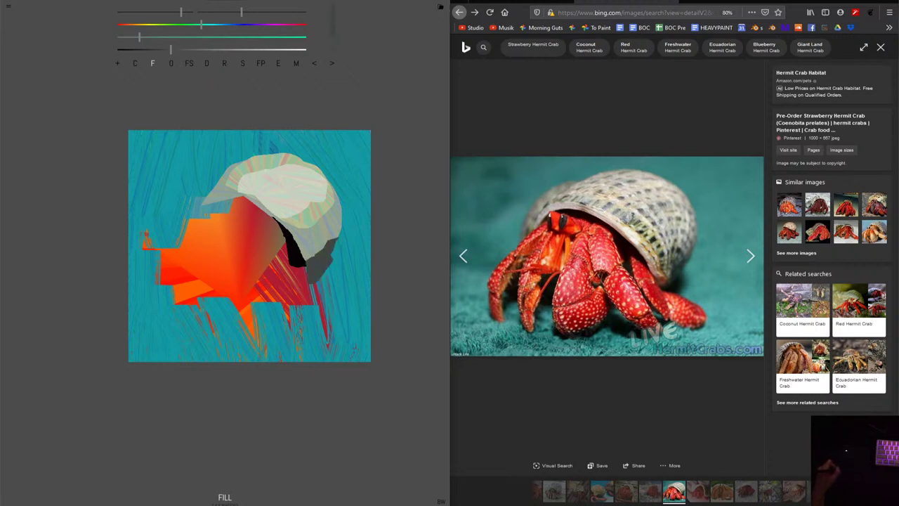
pyautogui.moveTo(317, 258); pyautogui.dragTo(310, 251)
# Add mid-grey facets along the shell edge and a whitish facet to its left.
pyautogui.moveTo(170, 49); pyautogui.dragTo(203, 49)
pyautogui.moveTo(305, 269)
pyautogui.mouseDown()
pyautogui.moveTo(320, 238)
pyautogui.moveTo(331, 238)
pyautogui.mouseUp()
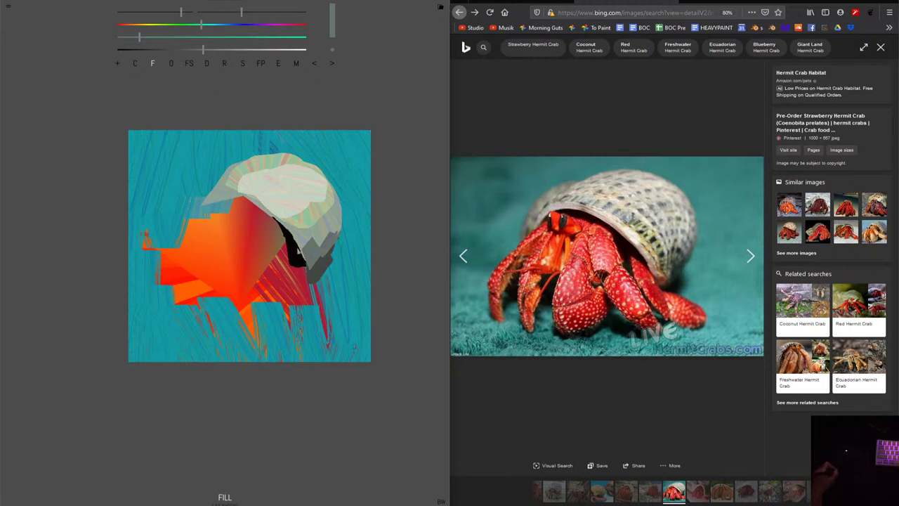
pyautogui.moveTo(300, 250); pyautogui.dragTo(309, 273)
pyautogui.moveTo(203, 49); pyautogui.dragTo(229, 49)
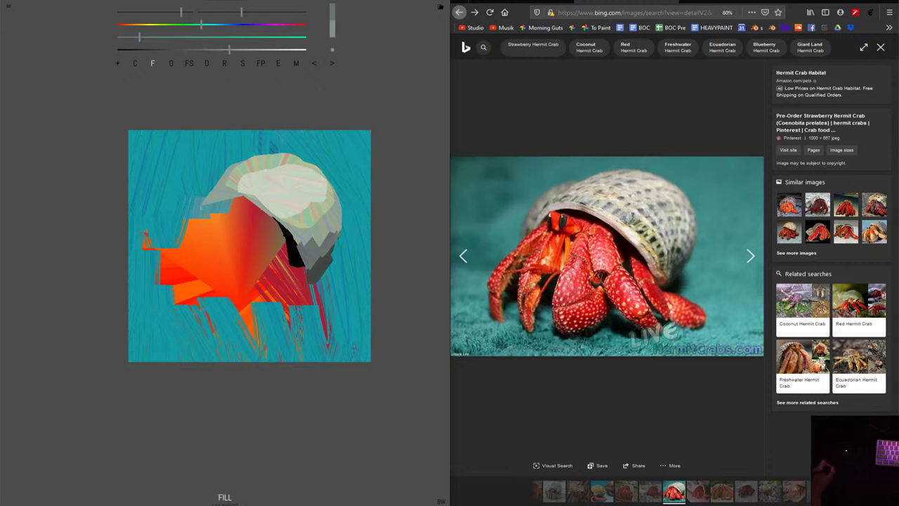
pyautogui.moveTo(203, 216); pyautogui.dragTo(213, 195)
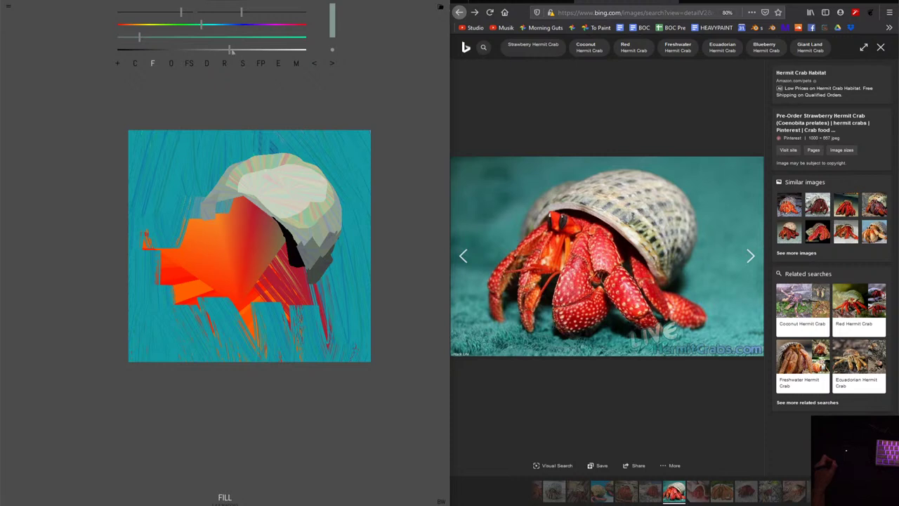
# Darken the shell-body boundary to black and paint a red-pink striped fan below the shell.
pyautogui.moveTo(230, 50); pyautogui.dragTo(132, 49)
pyautogui.moveTo(239, 204)
pyautogui.mouseDown()
pyautogui.moveTo(275, 226)
pyautogui.moveTo(243, 196)
pyautogui.mouseUp()
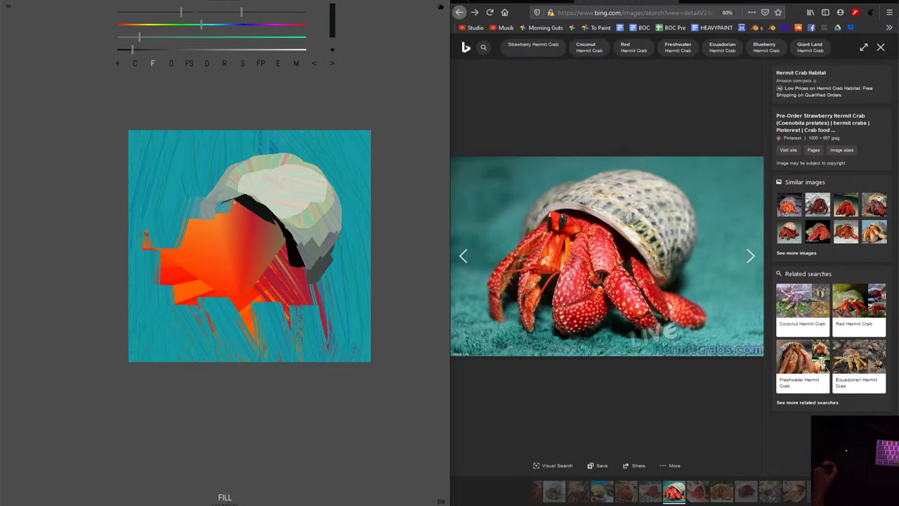
pyautogui.moveTo(232, 202); pyautogui.dragTo(217, 213)
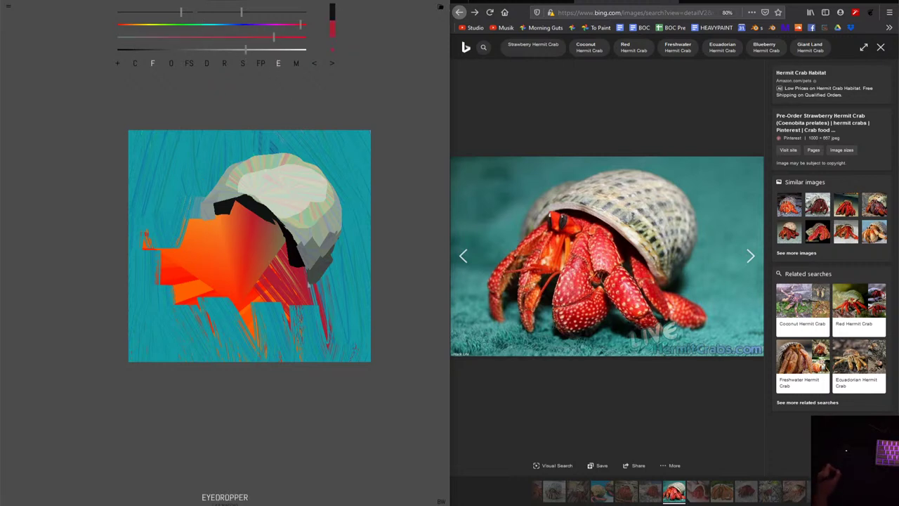
pyautogui.keyDown('alt'); pyautogui.click(323, 316); pyautogui.keyUp('alt')
pyautogui.moveTo(326, 297); pyautogui.dragTo(348, 332)
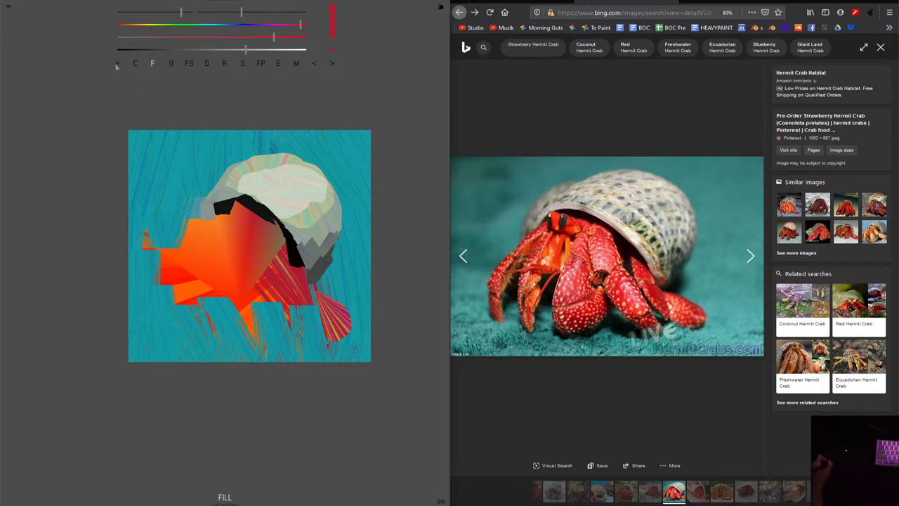
pyautogui.rightClick(144, 244)
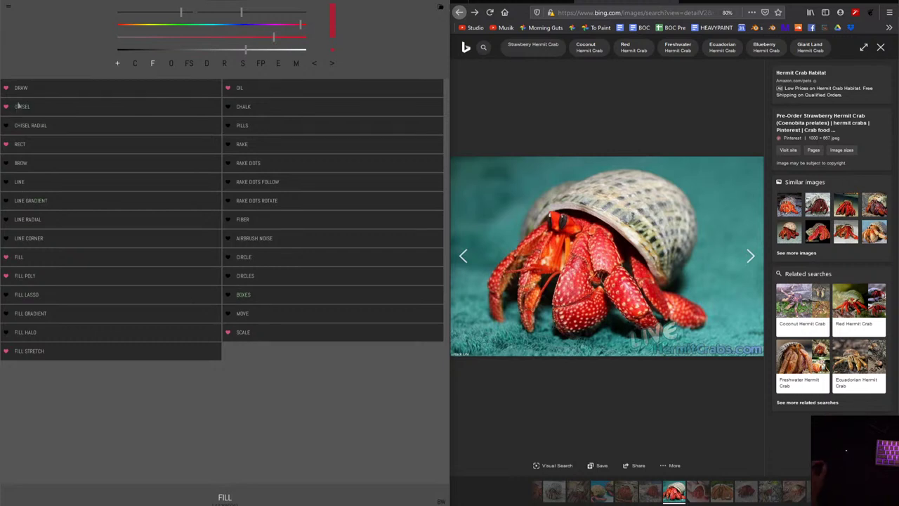
# With the RAKE brush, rake sampled light grey texture over the shell, undoing stray strokes.
pyautogui.click(228, 147)
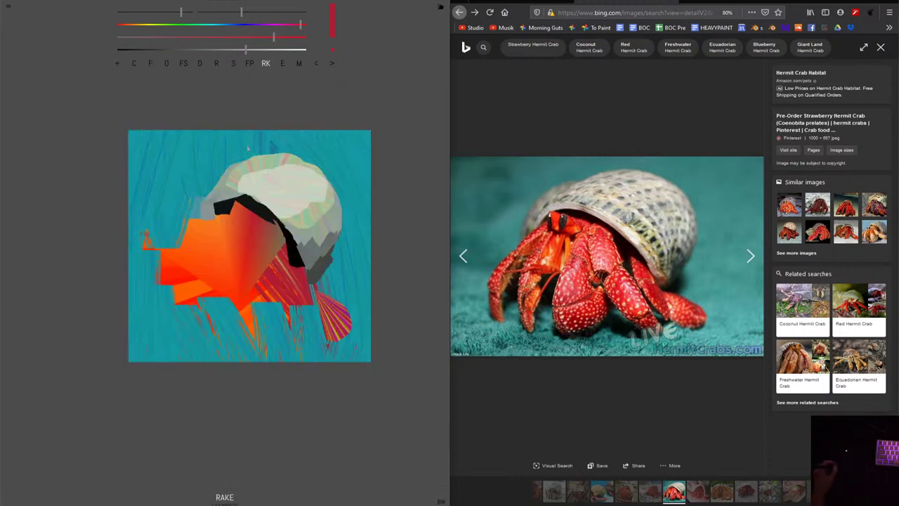
pyautogui.moveTo(290, 205); pyautogui.dragTo(311, 233)
pyautogui.hotkey('ctrl', 'z')
pyautogui.click(283, 63)
pyautogui.click(291, 210)
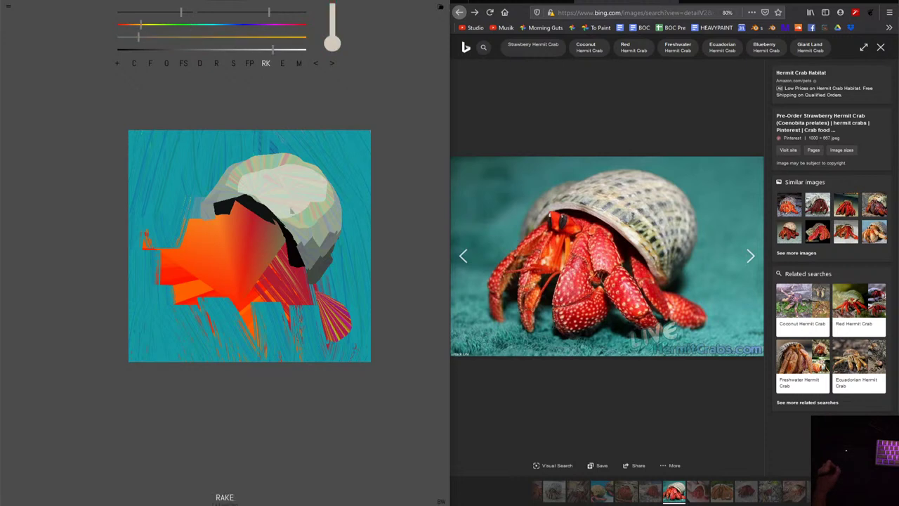
pyautogui.moveTo(291, 209)
pyautogui.mouseDown()
pyautogui.moveTo(317, 238)
pyautogui.moveTo(309, 244)
pyautogui.moveTo(323, 219)
pyautogui.moveTo(325, 232)
pyautogui.moveTo(331, 226)
pyautogui.mouseUp()
pyautogui.moveTo(265, 168)
pyautogui.mouseDown()
pyautogui.moveTo(247, 191)
pyautogui.moveTo(277, 161)
pyautogui.moveTo(252, 185)
pyautogui.moveTo(228, 191)
pyautogui.moveTo(246, 196)
pyautogui.mouseUp()
pyautogui.click(315, 63)
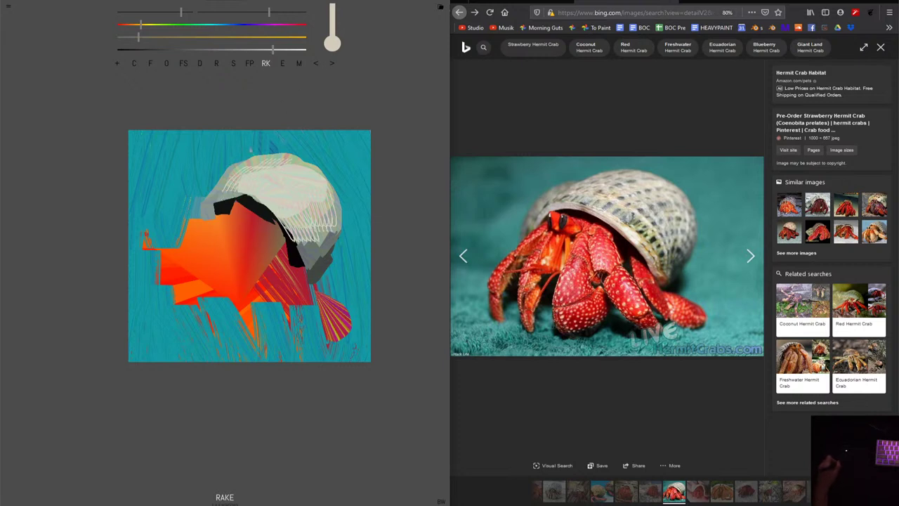
# Mix a pale, brighter lavender grey and switch the colour sliders to RGB mode.
pyautogui.click(241, 48)
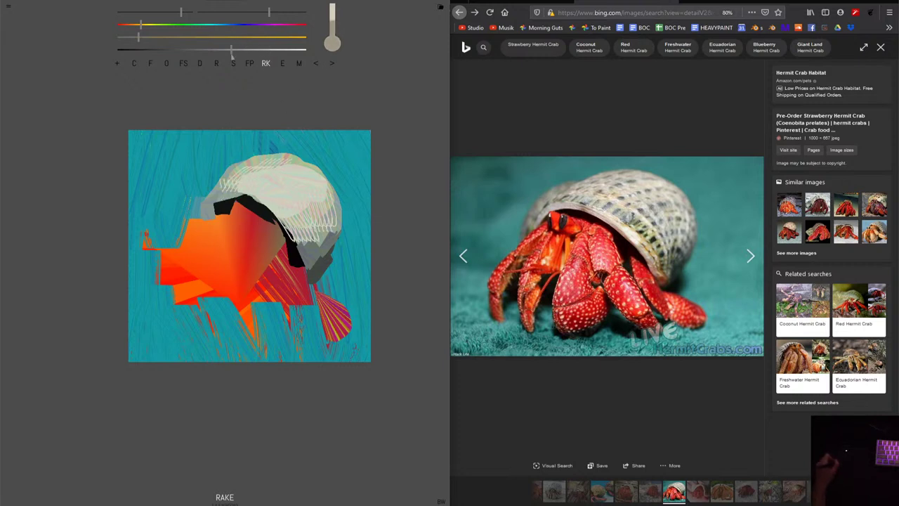
pyautogui.click(245, 25)
pyautogui.moveTo(268, 12); pyautogui.dragTo(259, 12)
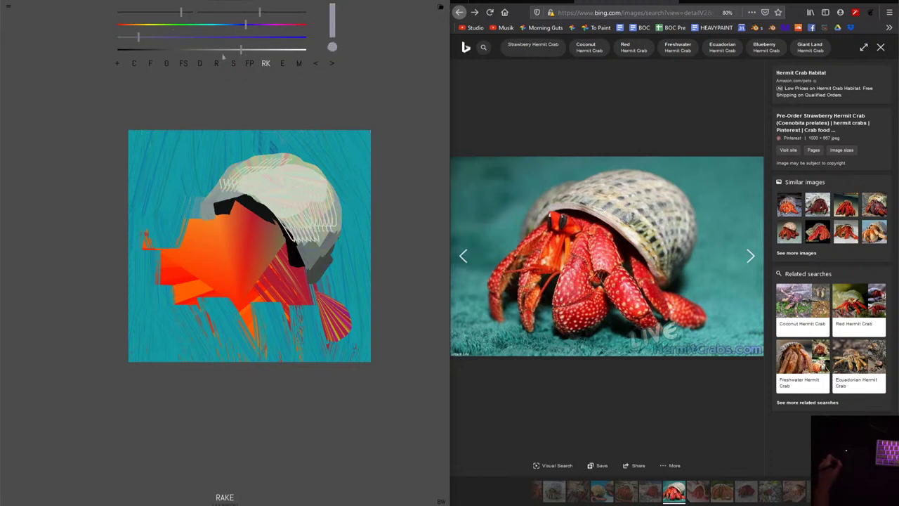
pyautogui.click(259, 49)
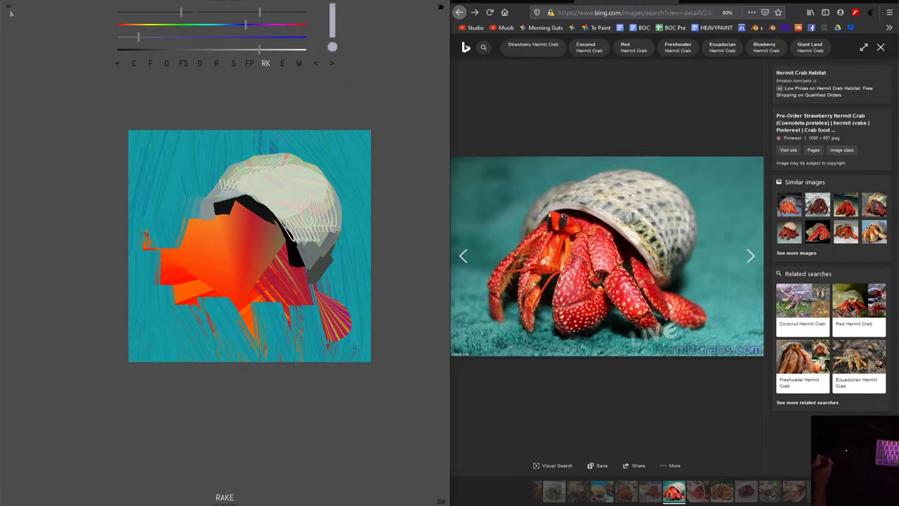
pyautogui.press('Escape')
pyautogui.click(126, 281)
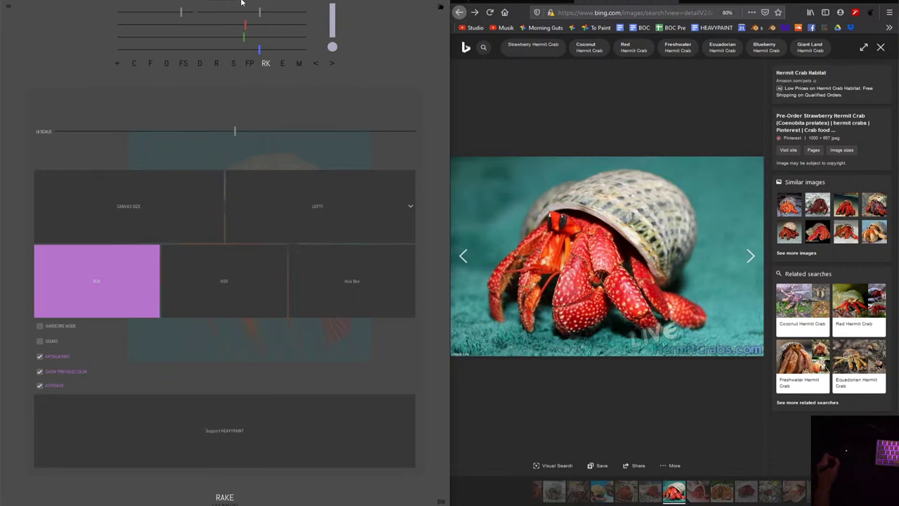
pyautogui.press('Escape')
# Shrink the brush and build white and dark marks along the shell edge.
pyautogui.moveTo(251, 18); pyautogui.dragTo(248, 12)
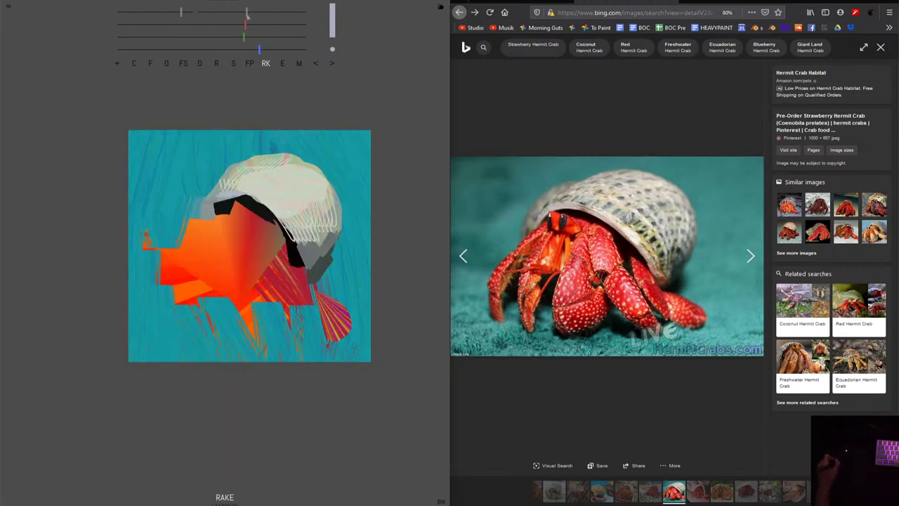
pyautogui.moveTo(245, 198); pyautogui.dragTo(267, 204)
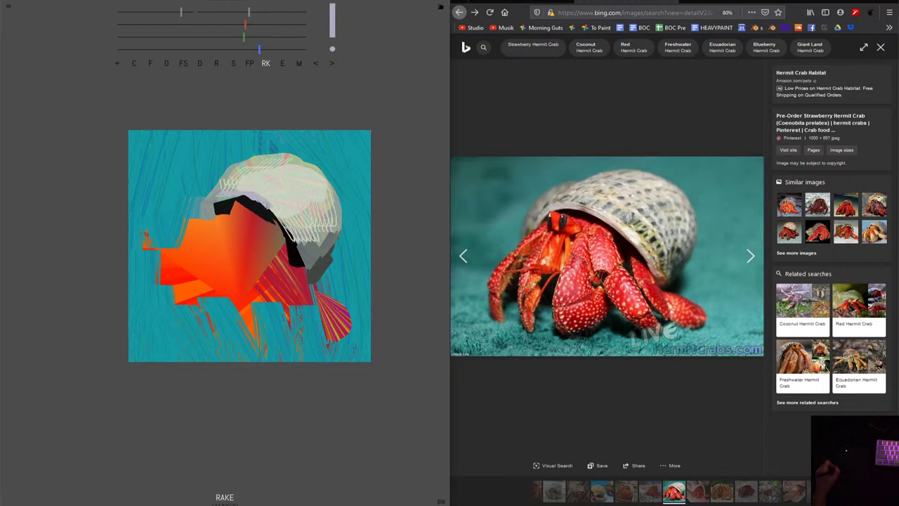
pyautogui.moveTo(267, 208); pyautogui.dragTo(246, 194)
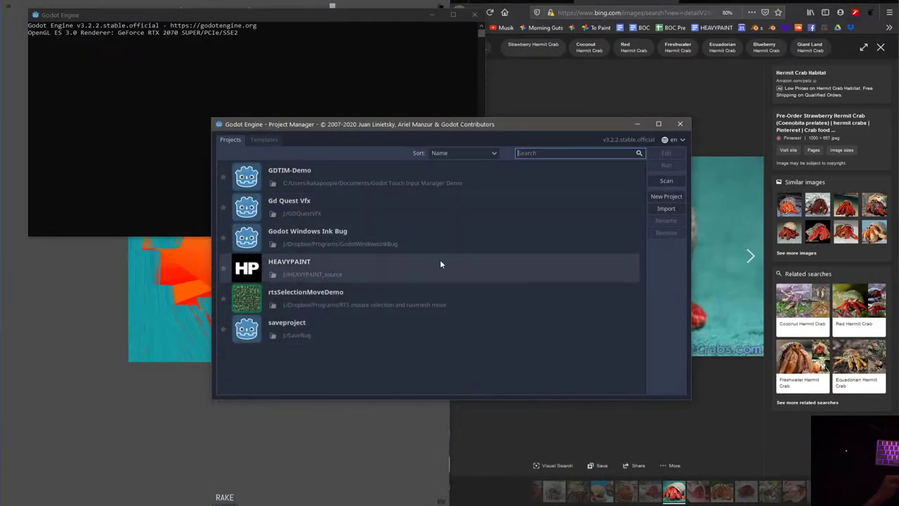
# Open the HEAVYPAINT_source project in Godot and browse Layout.gd in the Script workspace.
pyautogui.doubleClick(440, 262)
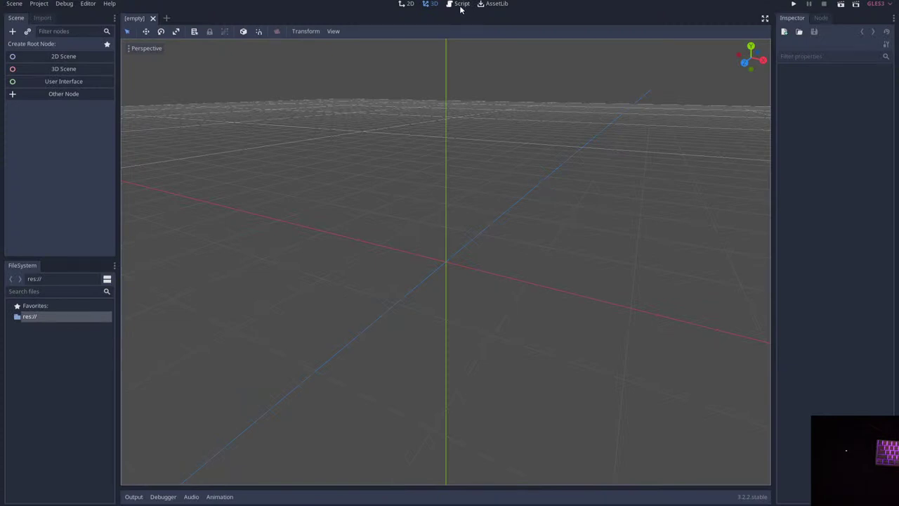
pyautogui.click(461, 5)
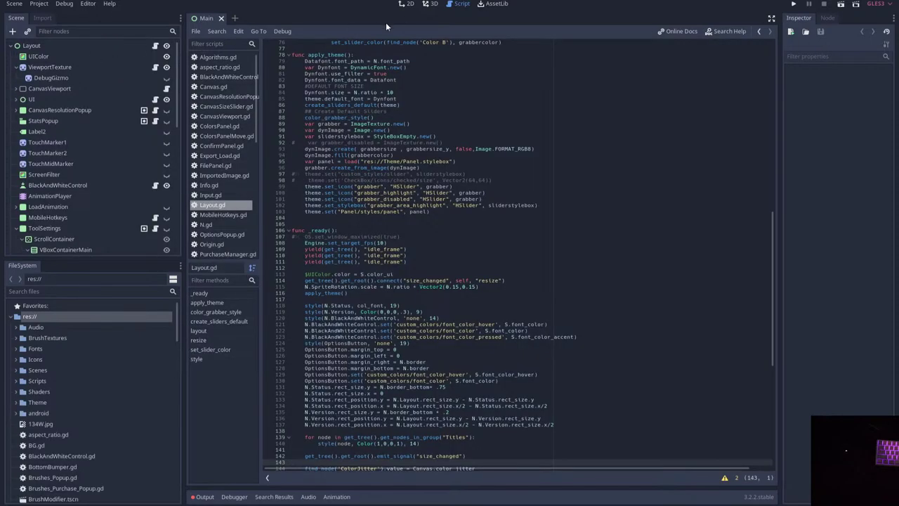
pyautogui.scroll(-2, 218, 141)
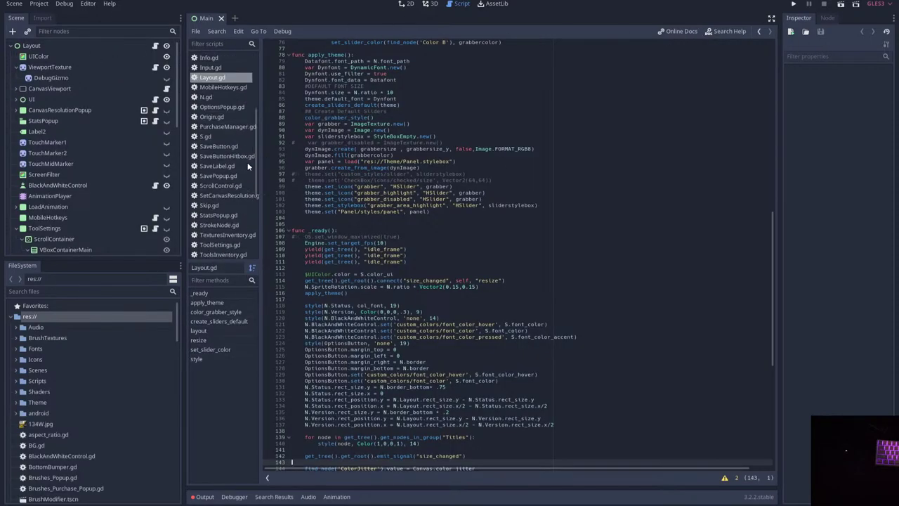
pyautogui.scroll(-2, 218, 141)
pyautogui.scroll(5, 218, 127)
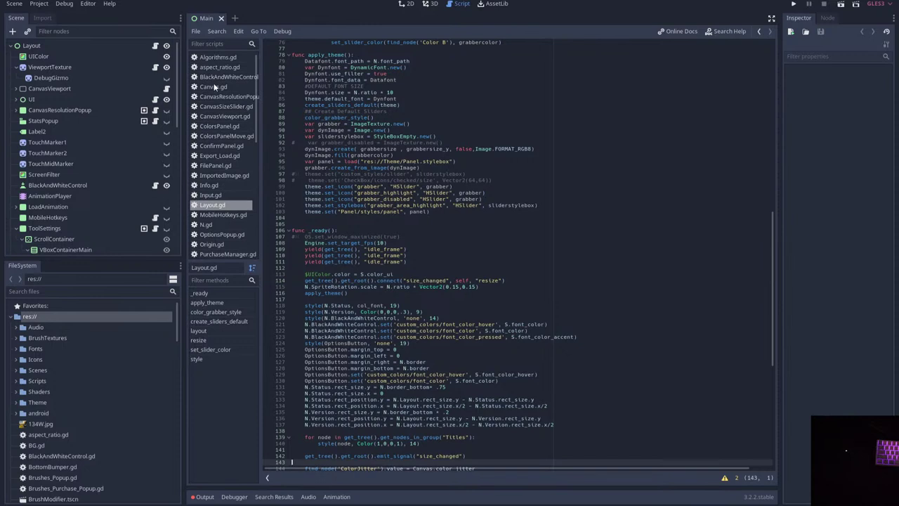
pyautogui.scroll(-1, 406, 167)
pyautogui.click(406, 168)
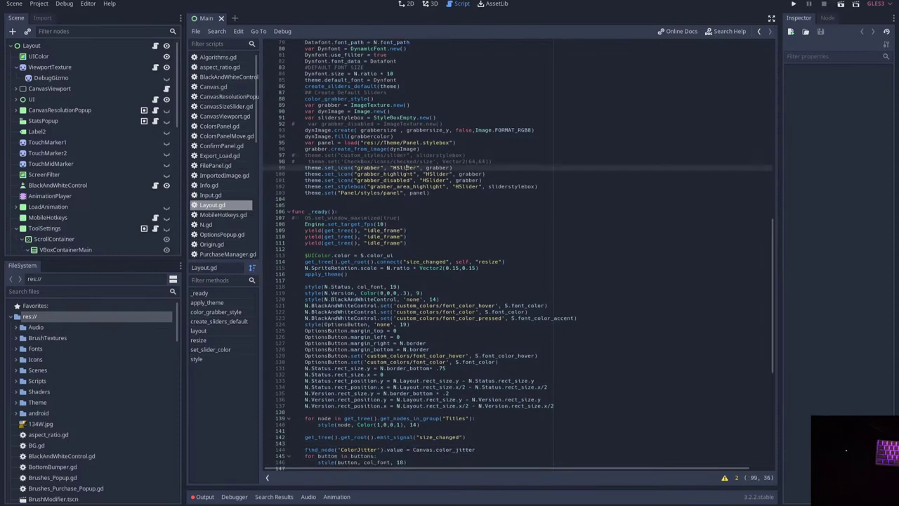
pyautogui.scroll(-2, 406, 168)
pyautogui.scroll(-2, 406, 168)
# Find 'input_map' in all project files and open the S.gd line 44 result.
pyautogui.hotkey('ctrl', 'shift', 'f')
pyautogui.write('input')
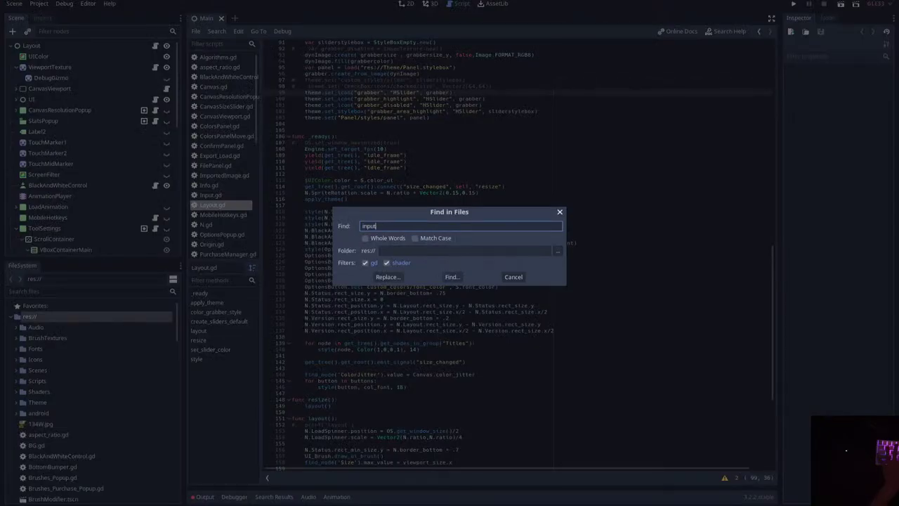
pyautogui.write('_map')
pyautogui.press('Return')
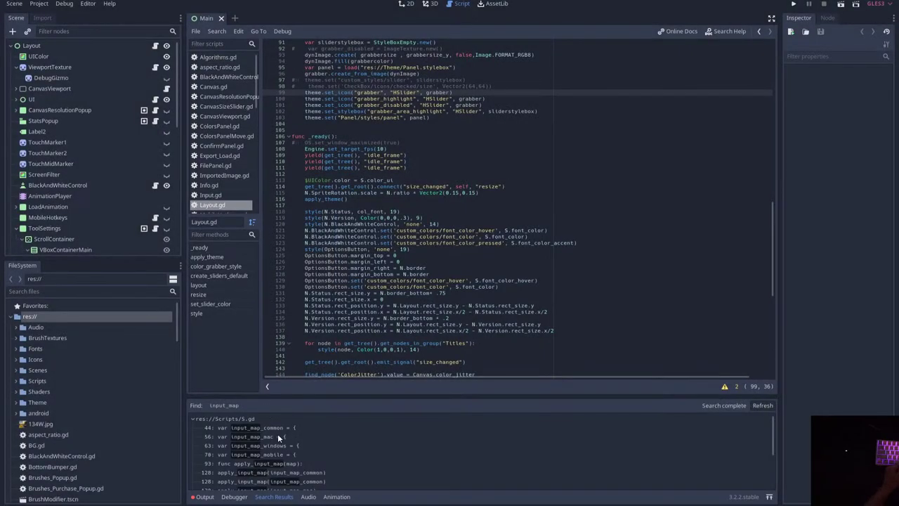
pyautogui.click(279, 429)
pyautogui.scroll(-7, 421, 211)
pyautogui.scroll(-3, 421, 210)
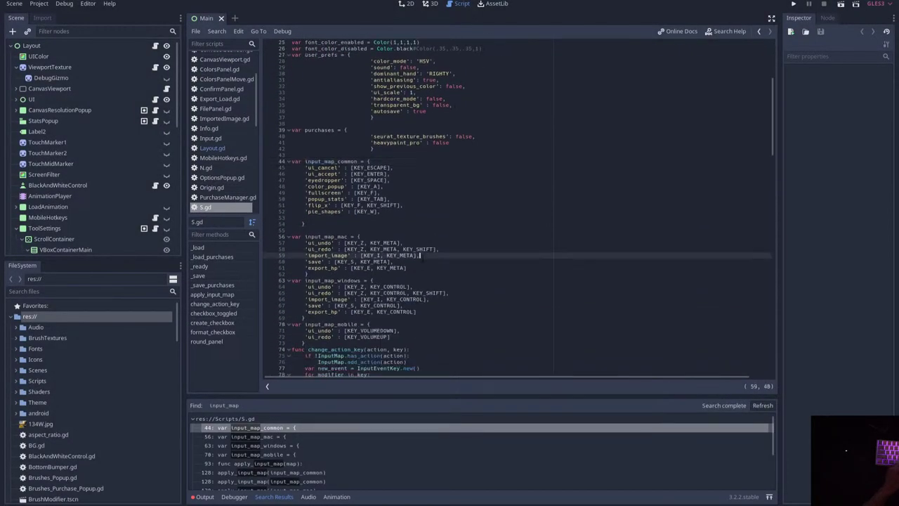
pyautogui.scroll(-4, 422, 210)
# Browse the mac, windows and mobile shortcut maps in S.gd's input definitions.
pyautogui.click(421, 142)
pyautogui.scroll(2, 421, 211)
pyautogui.click(422, 274)
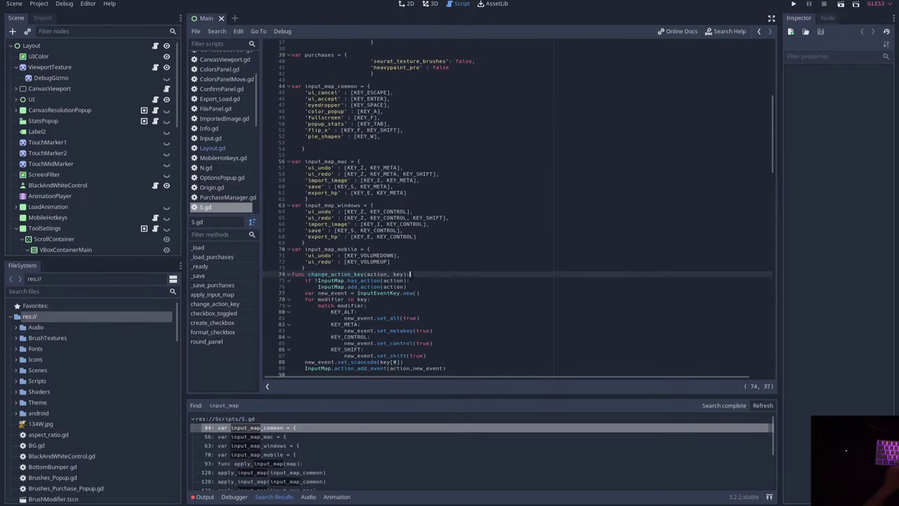
pyautogui.moveTo(417, 274); pyautogui.dragTo(261, 87)
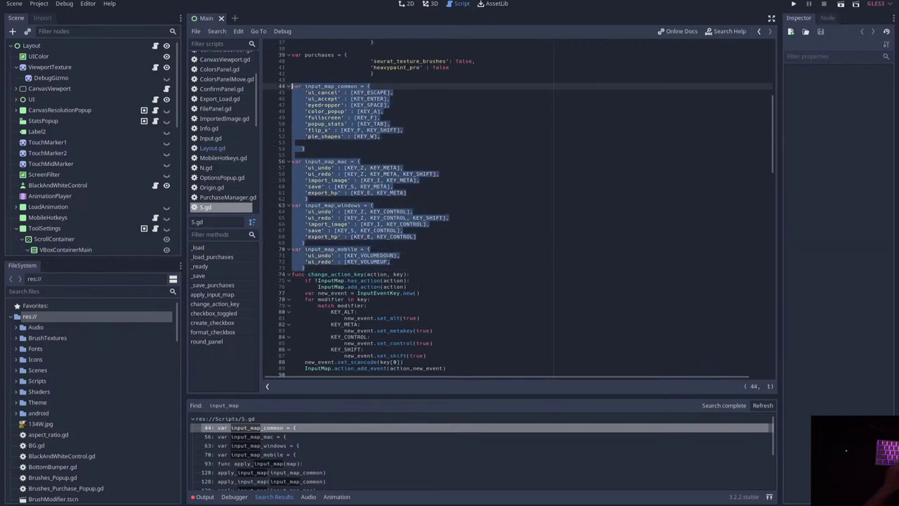
pyautogui.click(525, 244)
pyautogui.click(632, 255)
pyautogui.click(666, 263)
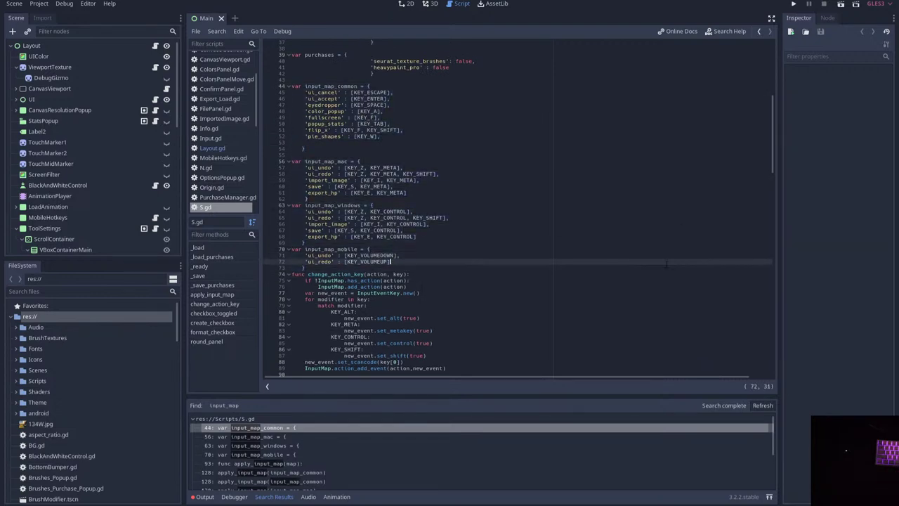
pyautogui.click(703, 243)
pyautogui.click(700, 262)
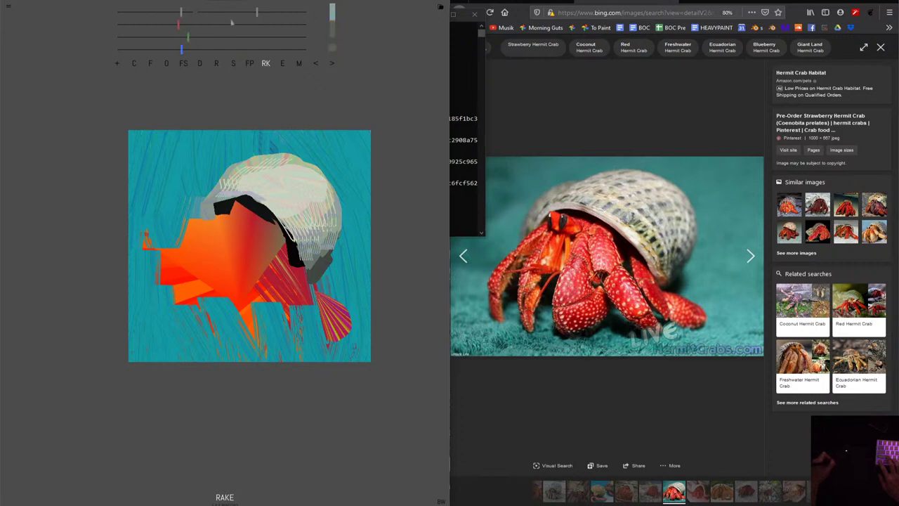
# Paint grey and dark grey strokes along the shell's lower right edge, plus a small mark below.
pyautogui.moveTo(304, 274); pyautogui.dragTo(335, 244)
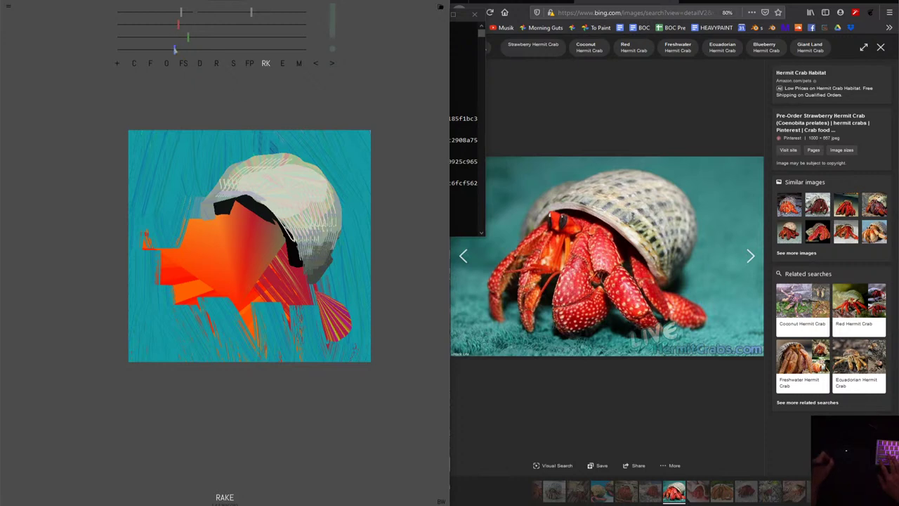
pyautogui.moveTo(326, 258); pyautogui.dragTo(319, 271)
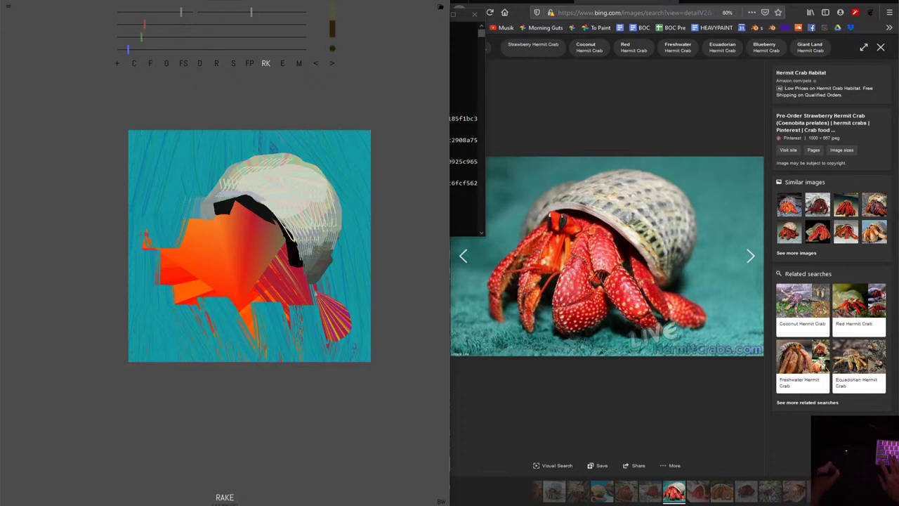
pyautogui.moveTo(316, 286)
pyautogui.mouseDown()
pyautogui.moveTo(327, 280)
pyautogui.moveTo(323, 295)
pyautogui.moveTo(329, 285)
pyautogui.moveTo(332, 295)
pyautogui.mouseUp()
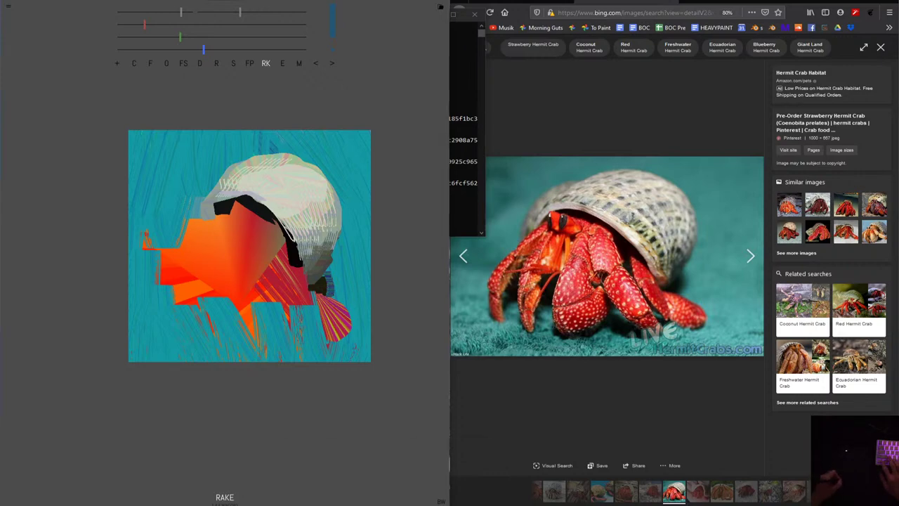
pyautogui.click(450, 477)
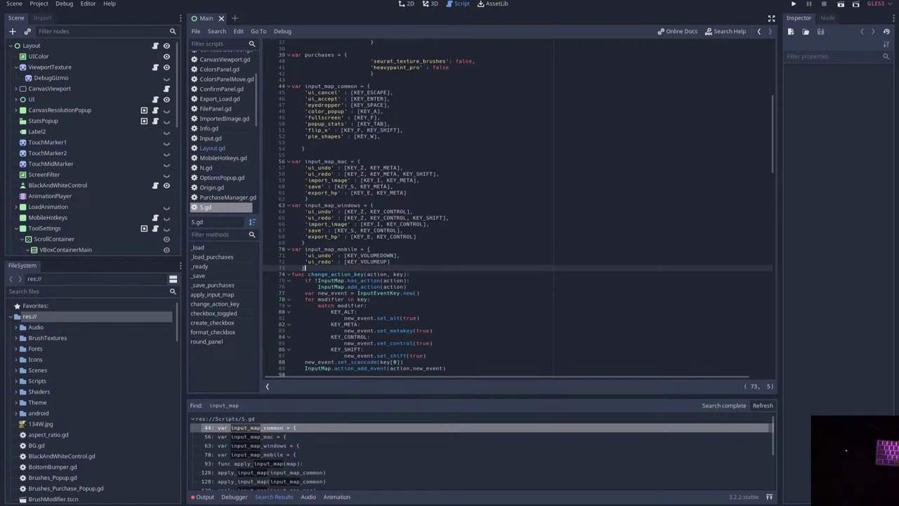
pyautogui.click(340, 180)
pyautogui.click(329, 116)
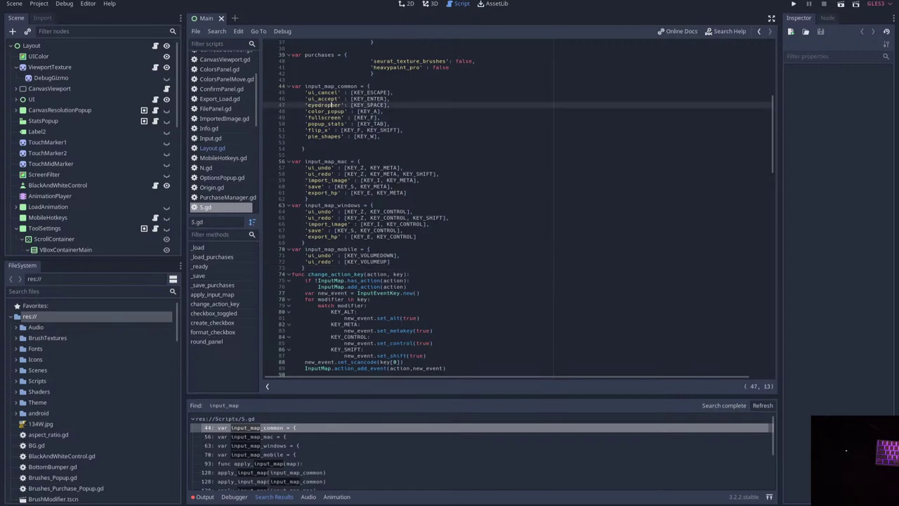
pyautogui.press('Down')
pyautogui.press('Down')
pyautogui.press('Down')
pyautogui.press('Down')
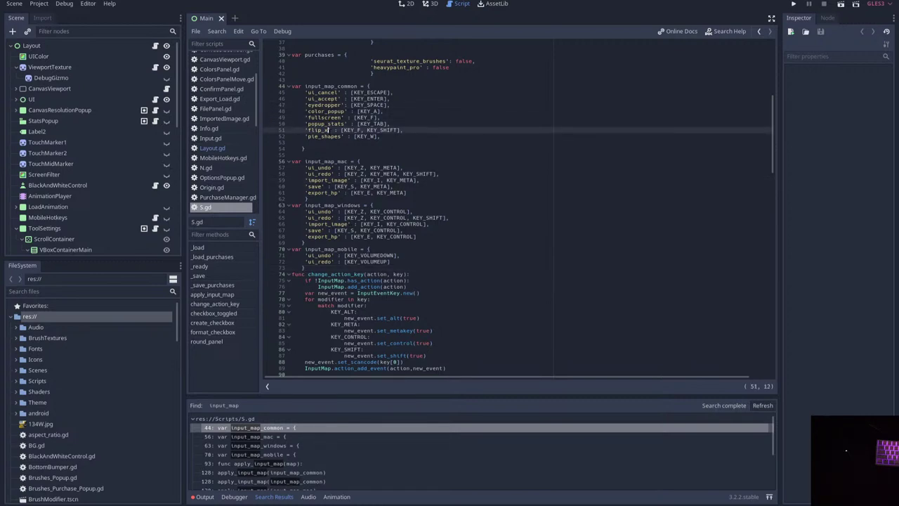
pyautogui.press('Down')
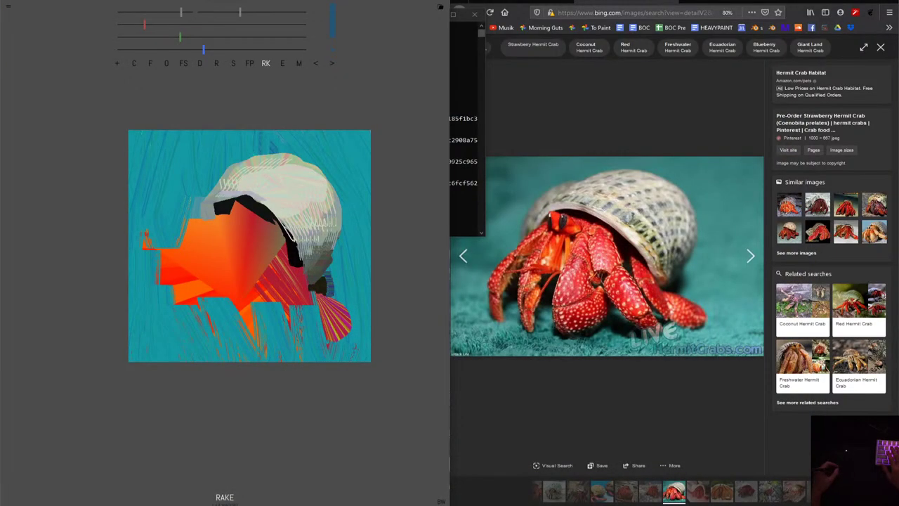
# Try two speckled brushes below the shell and undo both attempts.
pyautogui.rightClick(317, 216)
pyautogui.click(281, 232)
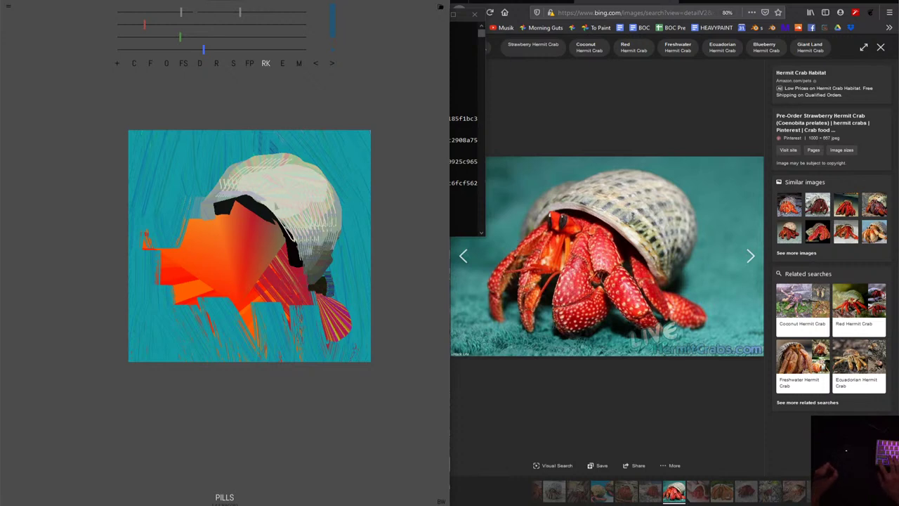
pyautogui.press('Tab')
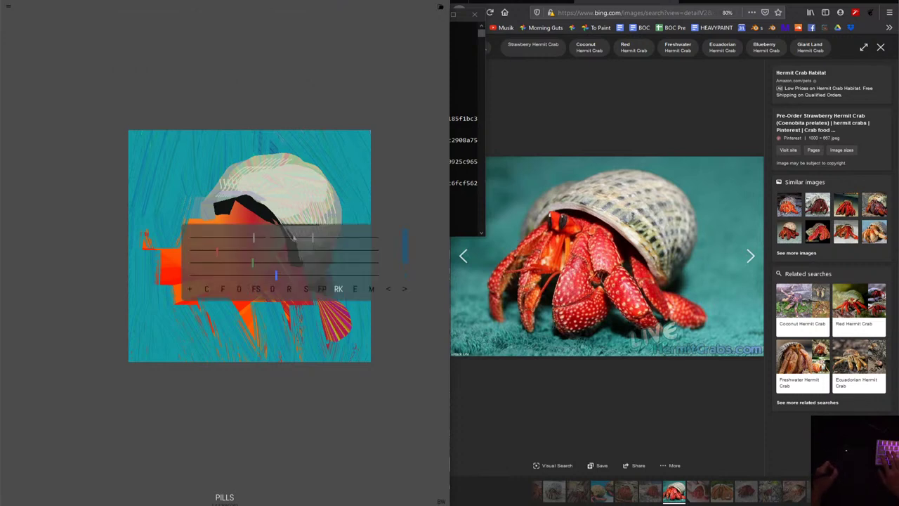
pyautogui.press('Tab')
pyautogui.moveTo(276, 284); pyautogui.dragTo(295, 323)
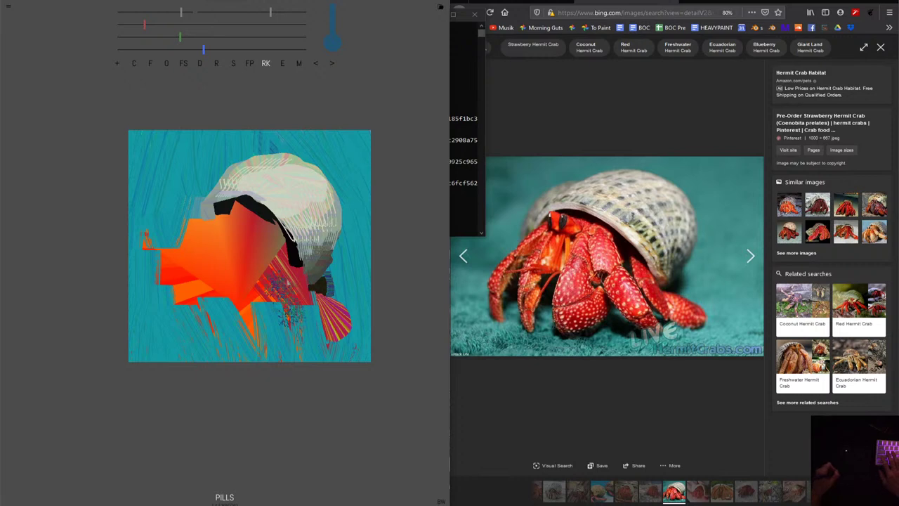
pyautogui.hotkey('ctrl', 'z')
pyautogui.click(295, 238)
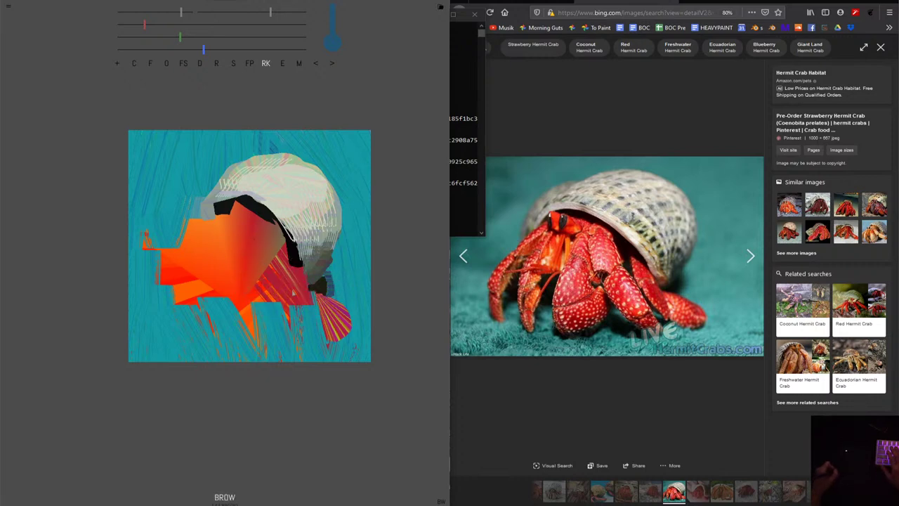
pyautogui.moveTo(288, 274); pyautogui.dragTo(288, 305)
pyautogui.hotkey('ctrl', 'z')
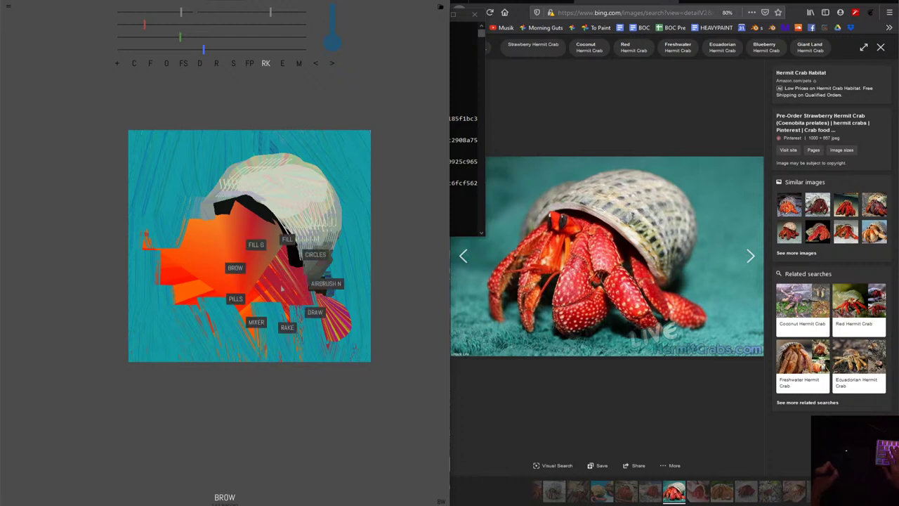
# Shade the shell's right side with pale AIRBRUSH NOISE texture.
pyautogui.click(325, 284)
pyautogui.moveTo(323, 204); pyautogui.dragTo(315, 269)
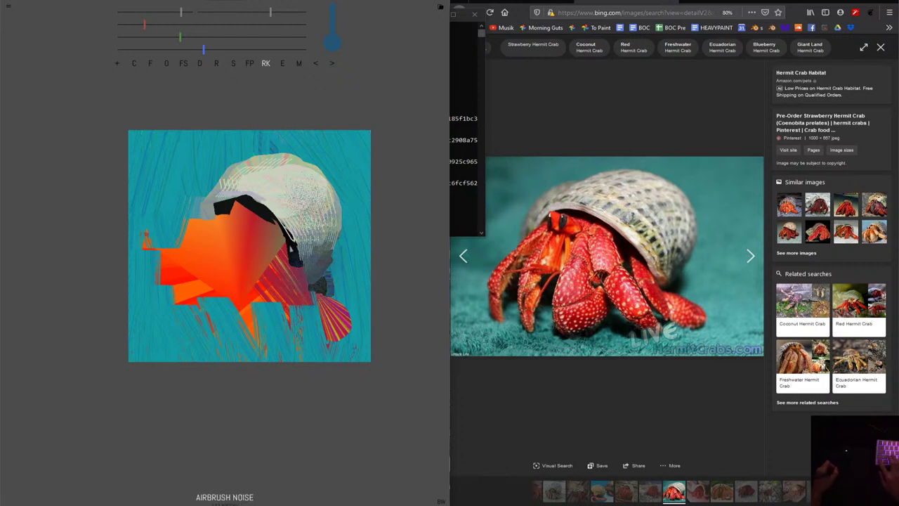
pyautogui.moveTo(337, 218); pyautogui.dragTo(301, 256)
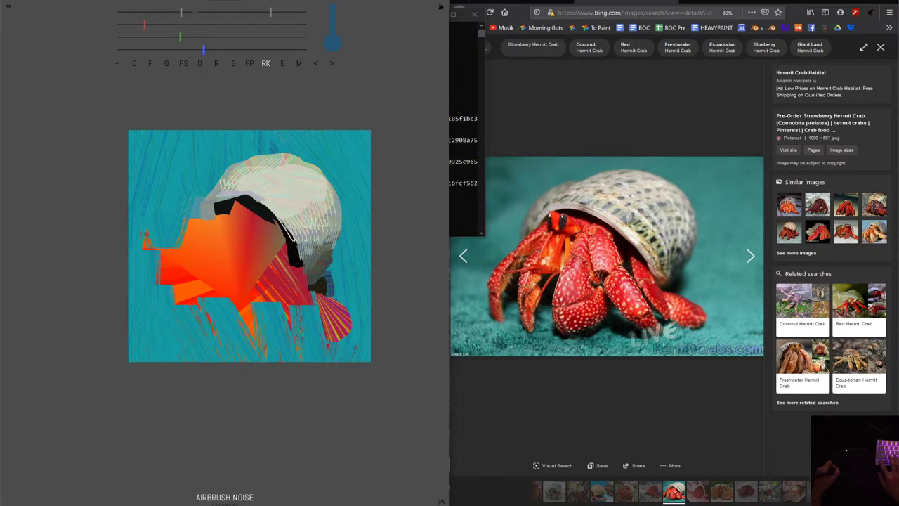
pyautogui.moveTo(335, 215); pyautogui.dragTo(320, 235)
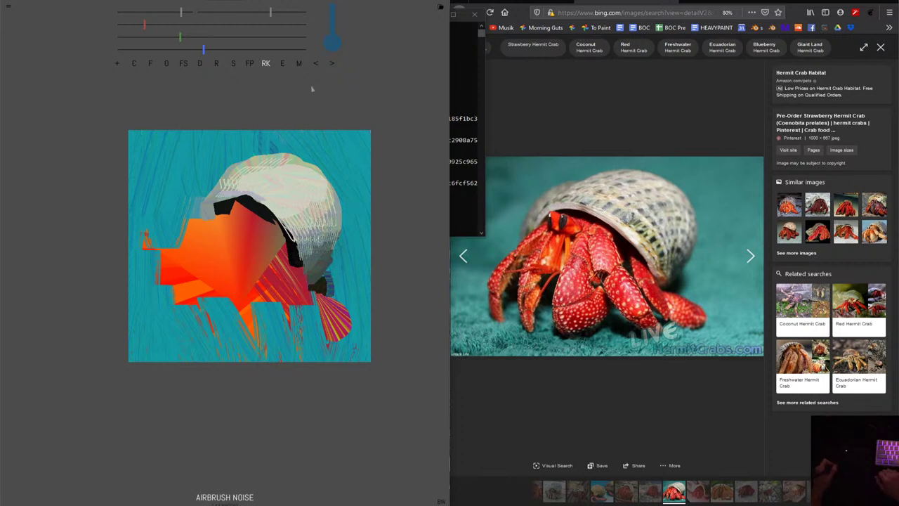
# Set the FILL brush to orange with slight colour jitter, testing and undoing a stroke.
pyautogui.click(150, 63)
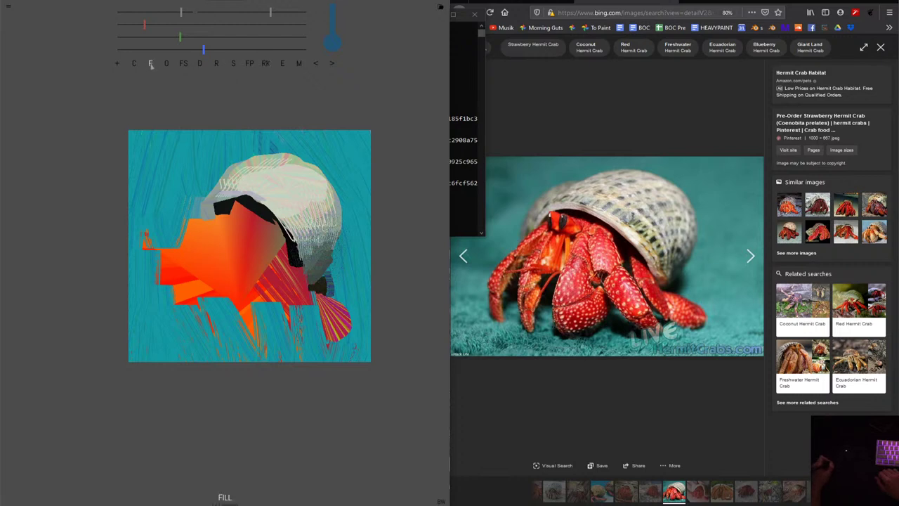
pyautogui.moveTo(153, 49); pyautogui.dragTo(128, 26)
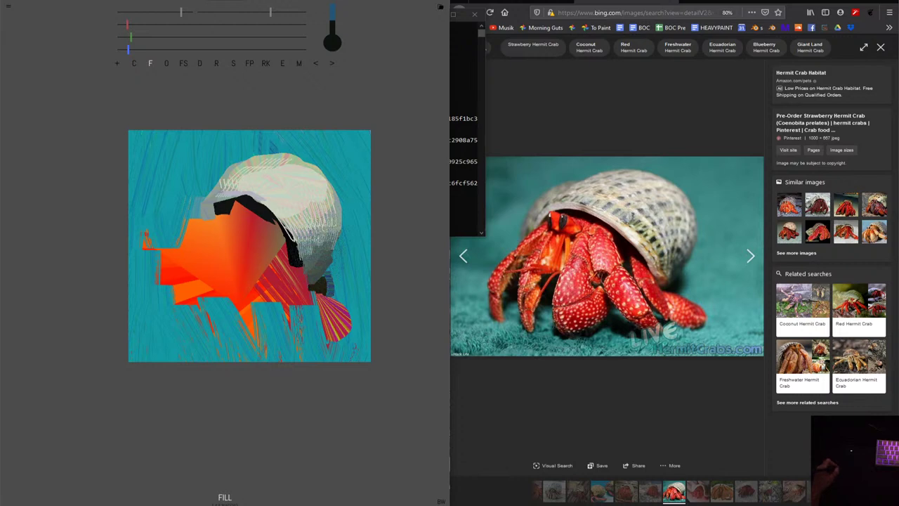
pyautogui.moveTo(181, 45)
pyautogui.mouseDown()
pyautogui.moveTo(206, 40)
pyautogui.moveTo(192, 38)
pyautogui.mouseUp()
pyautogui.click(120, 12)
pyautogui.moveTo(119, 12); pyautogui.dragTo(135, 12)
pyautogui.moveTo(230, 242); pyautogui.dragTo(231, 268)
pyautogui.hotkey('ctrl', 'z')
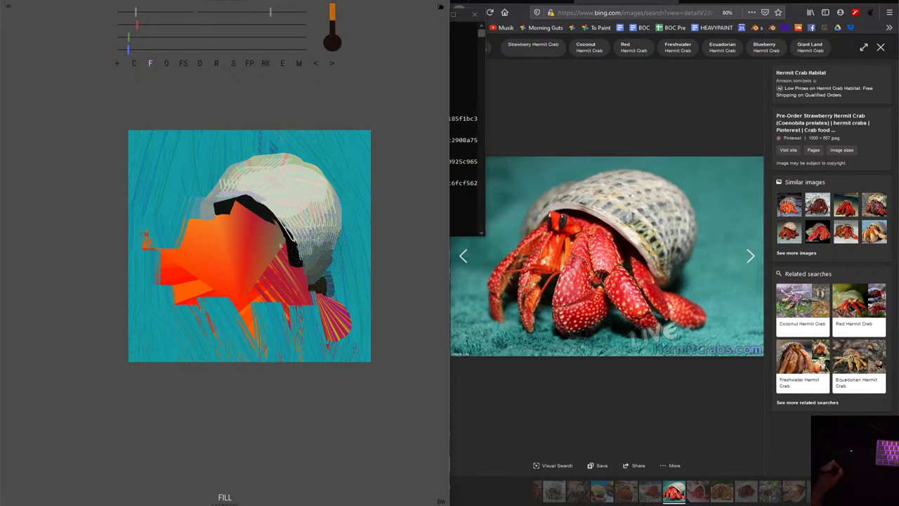
# Start a FILL POLY polygon below the shell with three upward points.
pyautogui.press('p')
pyautogui.click(293, 276)
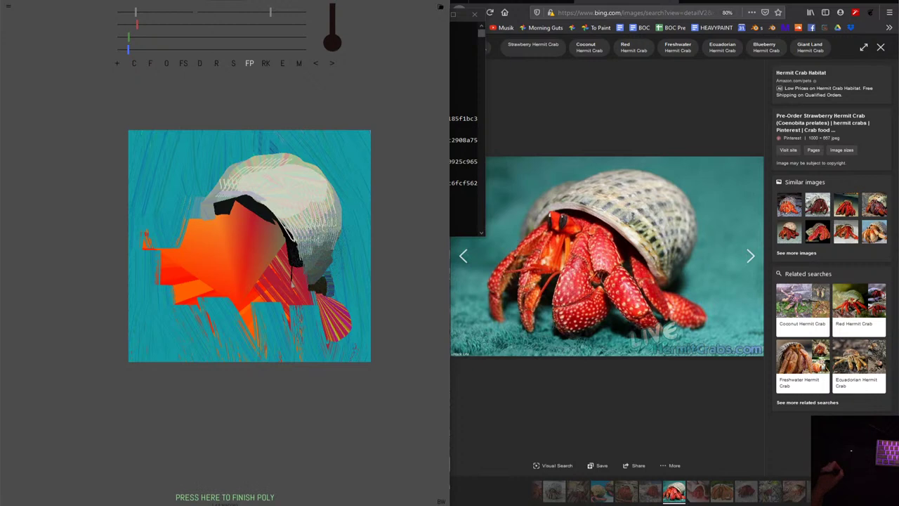
pyautogui.click(284, 261)
pyautogui.click(284, 230)
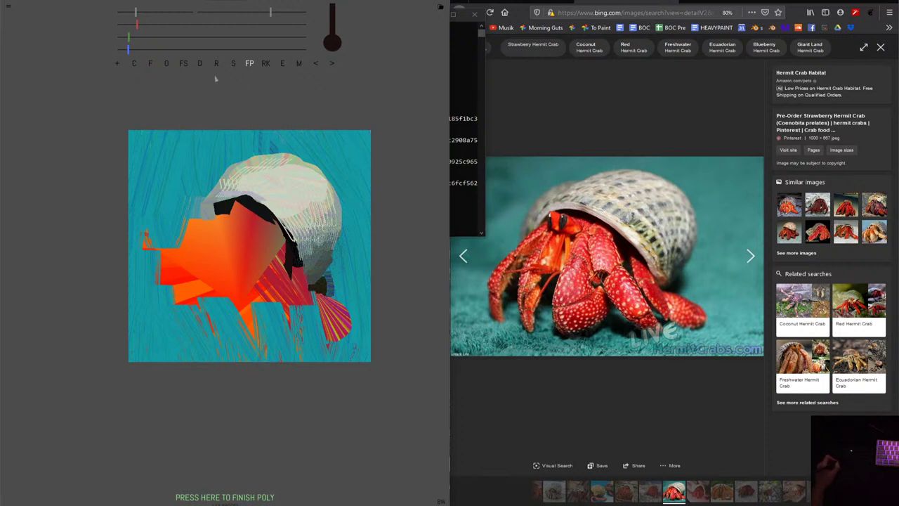
# Adjust the polygon fill settings and finish a one-point polygon.
pyautogui.click(249, 63)
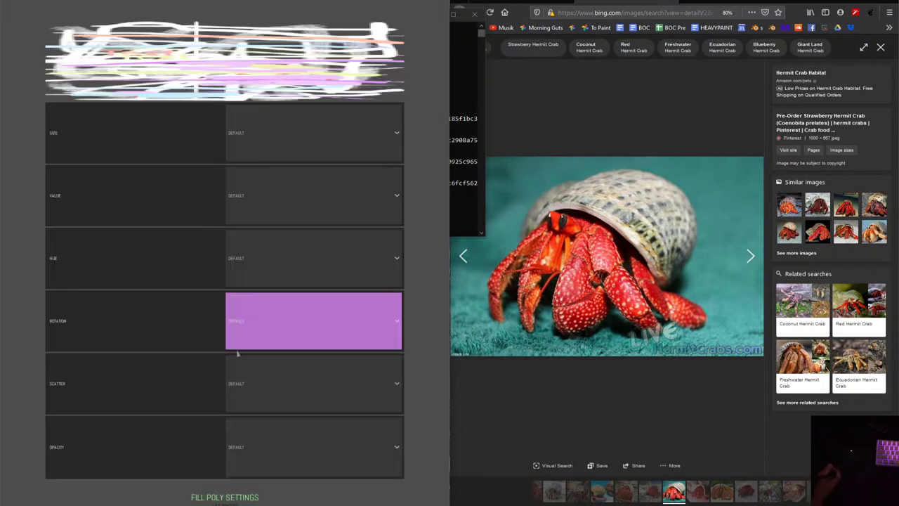
pyautogui.click(417, 430)
pyautogui.click(219, 499)
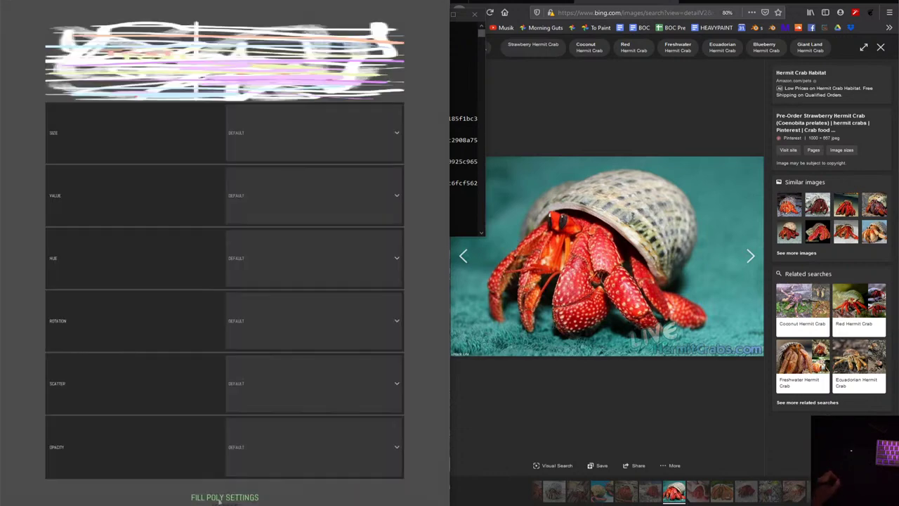
pyautogui.click(217, 498)
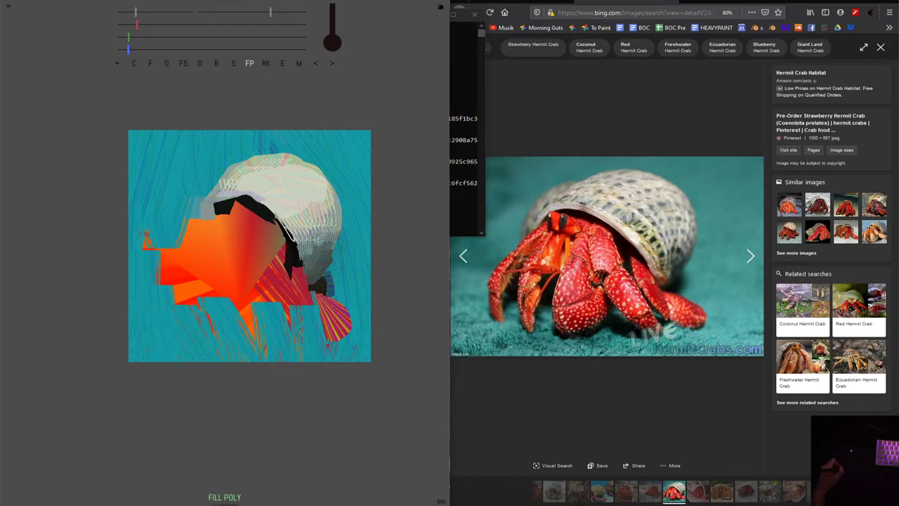
pyautogui.click(275, 216)
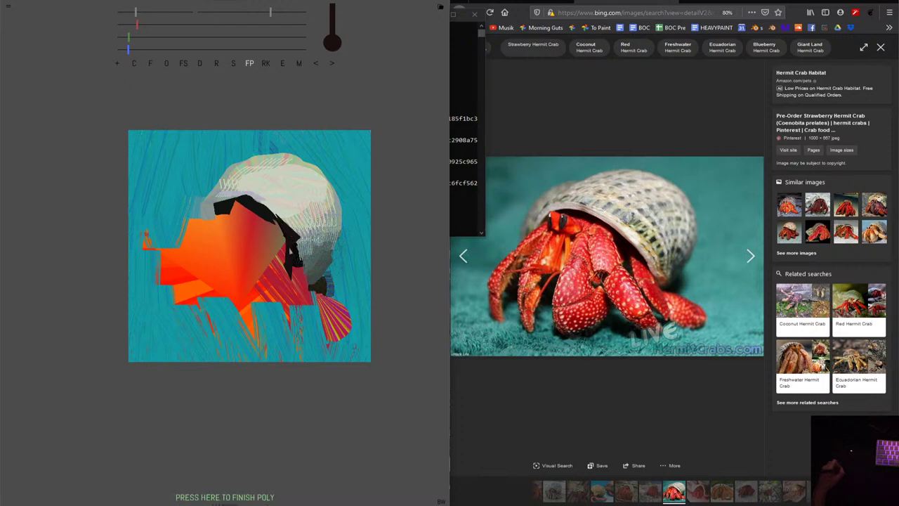
pyautogui.click(227, 497)
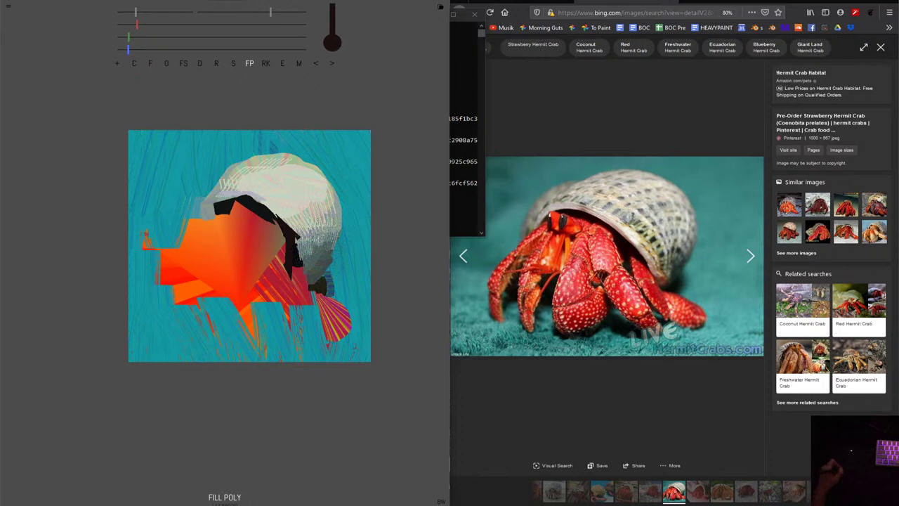
# Fill a bright red polygon patch beneath the shell.
pyautogui.moveTo(251, 25)
pyautogui.mouseDown()
pyautogui.moveTo(215, 25)
pyautogui.moveTo(226, 42)
pyautogui.mouseUp()
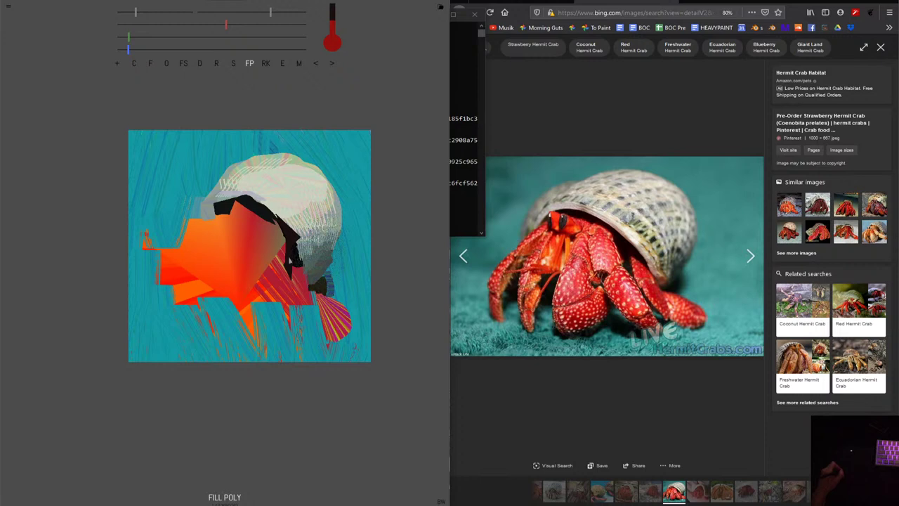
pyautogui.click(298, 252)
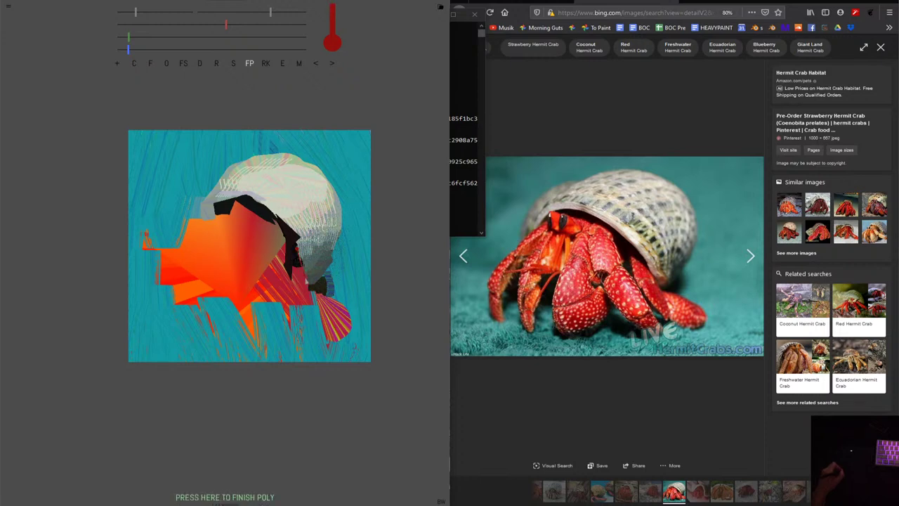
pyautogui.click(324, 289)
pyautogui.click(302, 255)
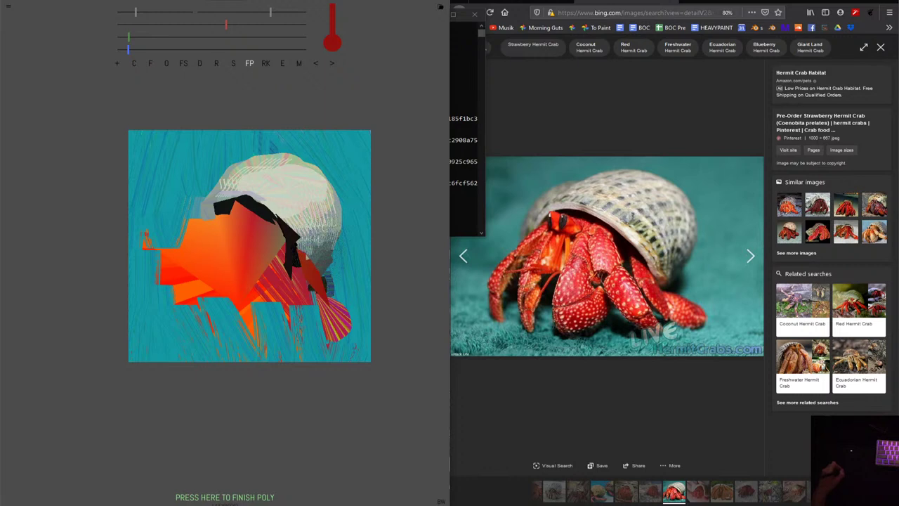
pyautogui.click(225, 496)
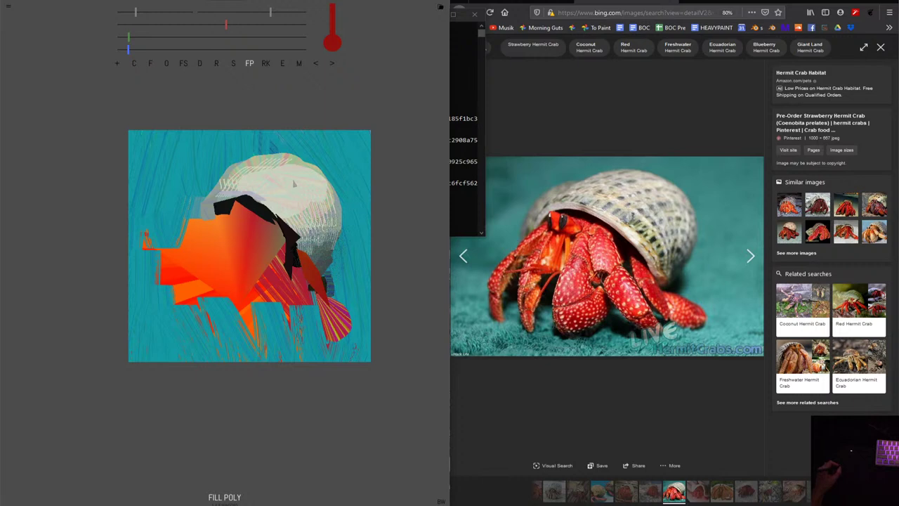
# Set black and outline a dark polygon at the shell's edge, removing its last vertex.
pyautogui.click(127, 25)
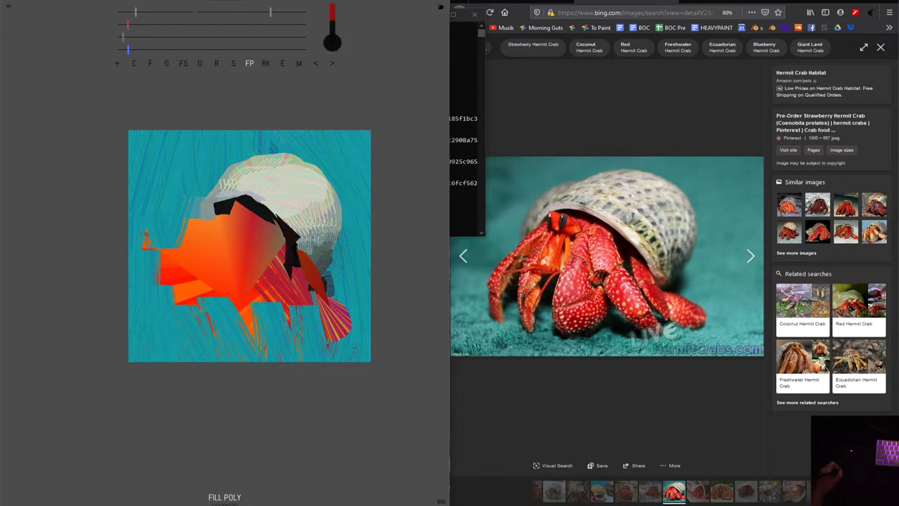
pyautogui.click(308, 256)
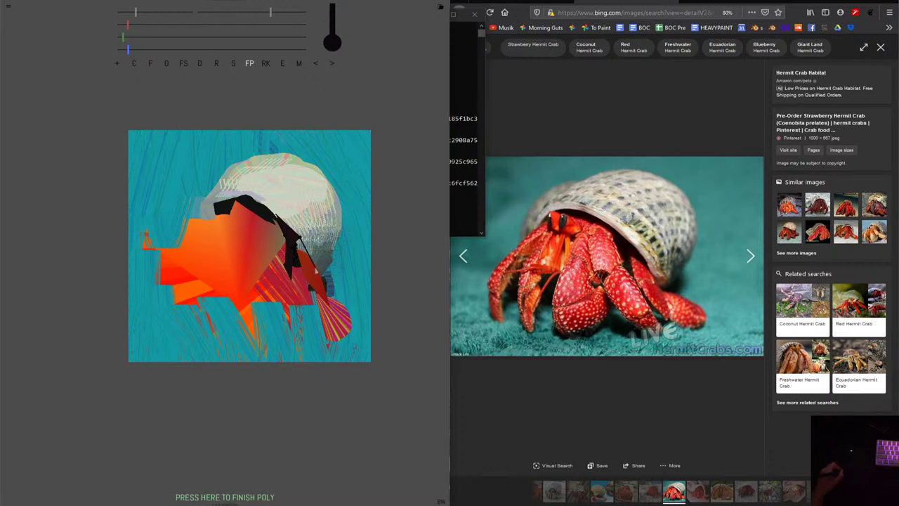
pyautogui.click(295, 241)
pyautogui.click(316, 64)
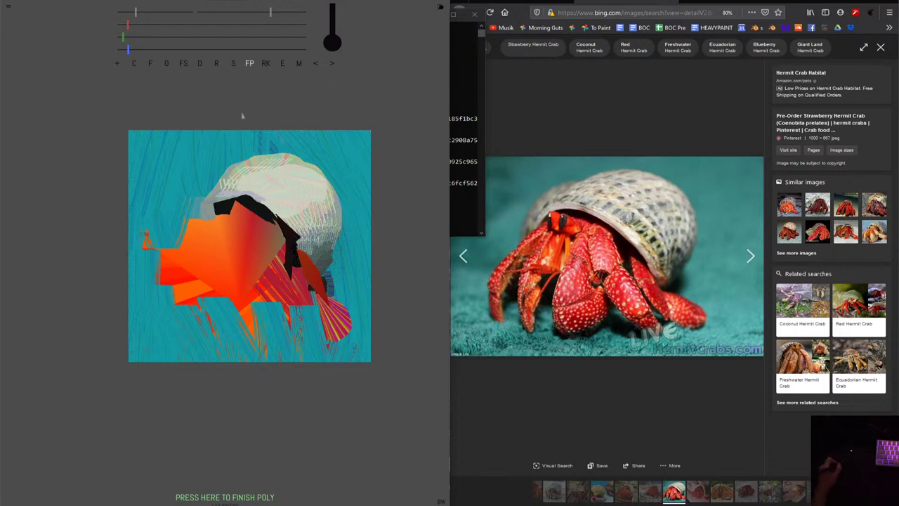
# With the FILL brush, paint black shadow shapes near the bottom of the canvas.
pyautogui.click(316, 64)
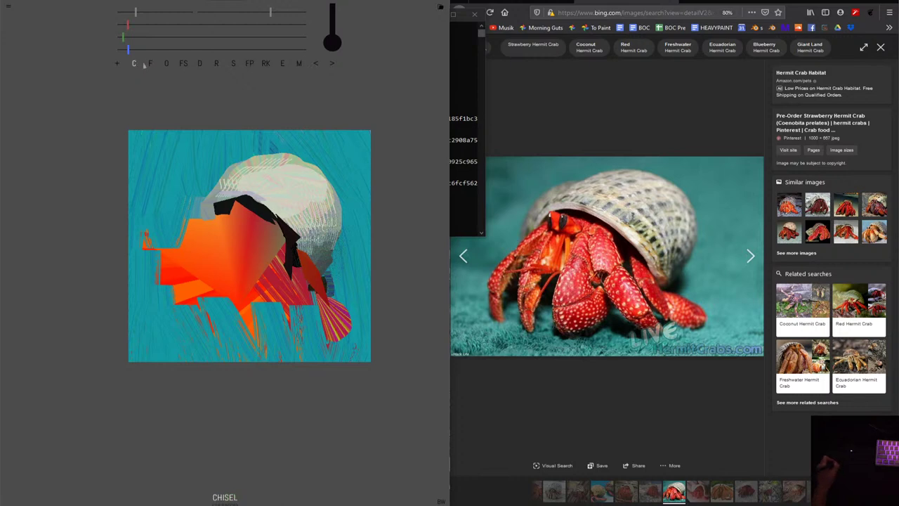
pyautogui.click(315, 64)
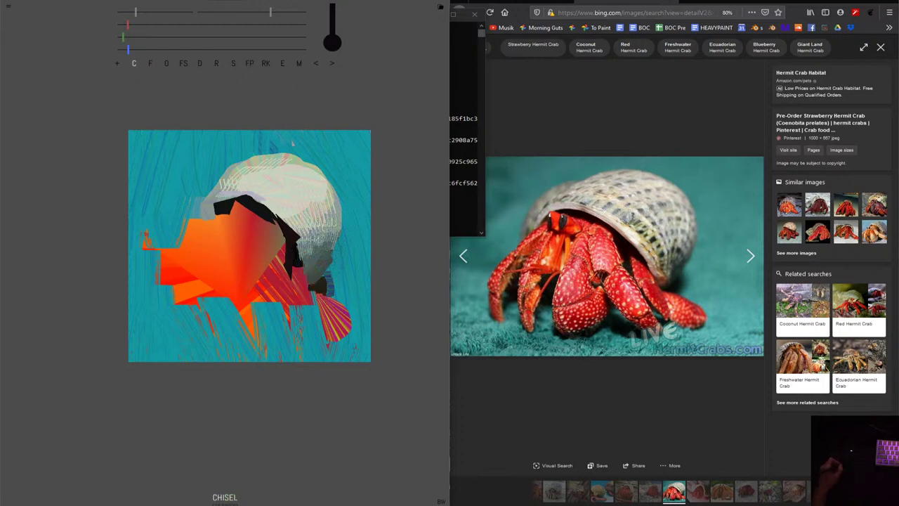
pyautogui.click(151, 66)
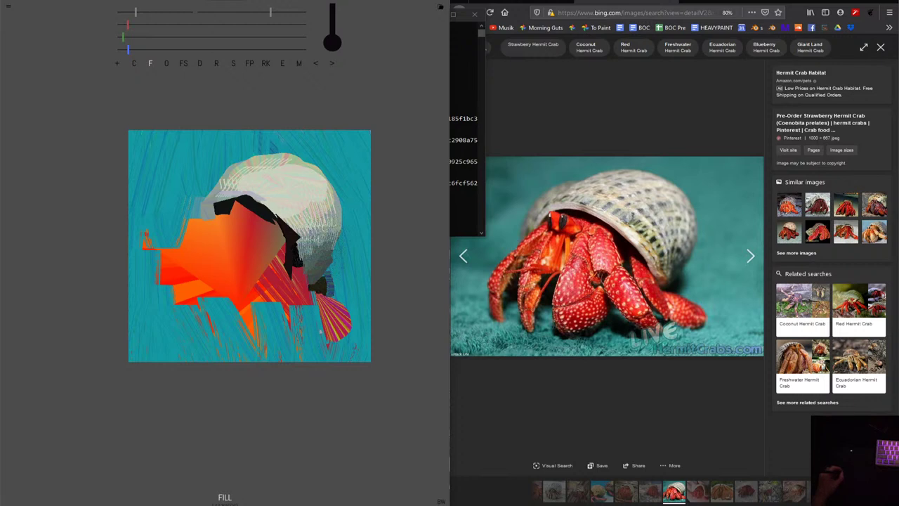
pyautogui.moveTo(294, 323); pyautogui.dragTo(302, 345)
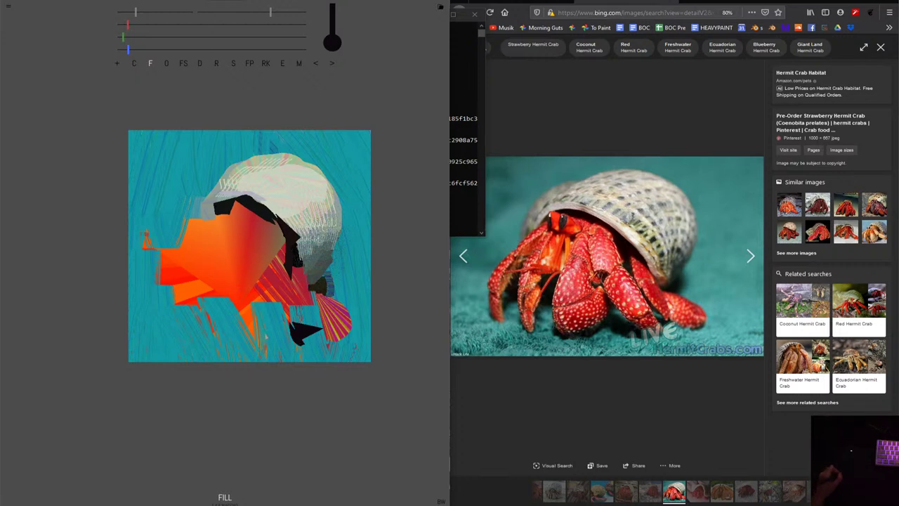
pyautogui.moveTo(269, 330)
pyautogui.mouseDown()
pyautogui.moveTo(298, 341)
pyautogui.moveTo(289, 350)
pyautogui.mouseUp()
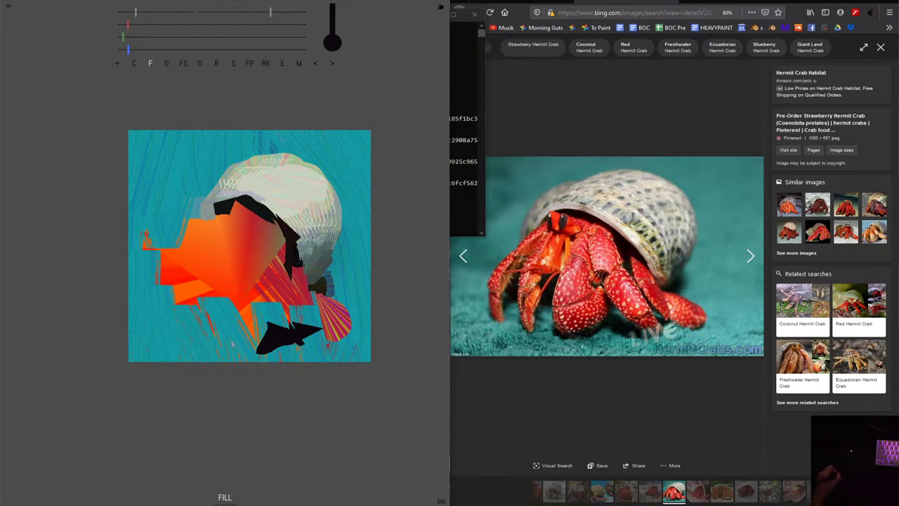
pyautogui.moveTo(232, 337)
pyautogui.mouseDown()
pyautogui.moveTo(228, 350)
pyautogui.moveTo(256, 357)
pyautogui.moveTo(262, 347)
pyautogui.mouseUp()
# Paint a dark red fan shape on the lower body, undoing the extra darker stroke.
pyautogui.moveTo(155, 31); pyautogui.dragTo(208, 27)
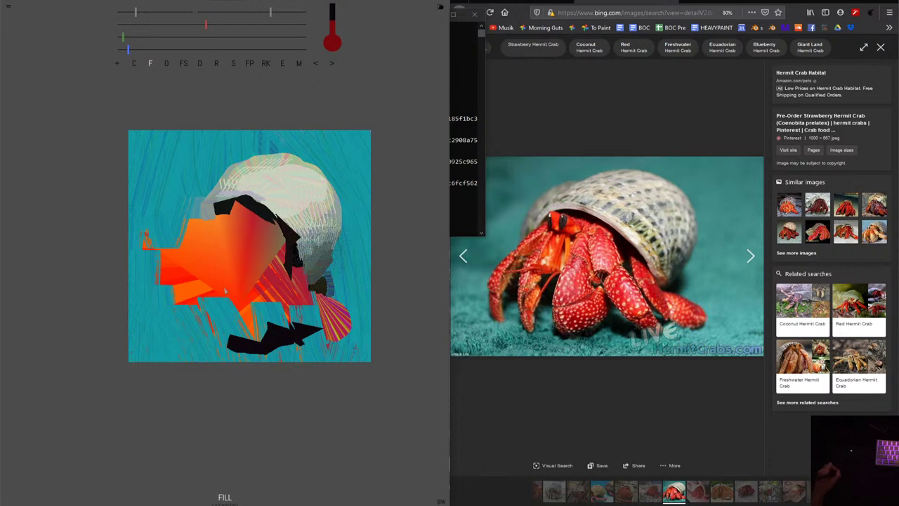
pyautogui.moveTo(218, 302)
pyautogui.mouseDown()
pyautogui.moveTo(226, 344)
pyautogui.moveTo(261, 347)
pyautogui.mouseUp()
pyautogui.moveTo(239, 289); pyautogui.dragTo(271, 330)
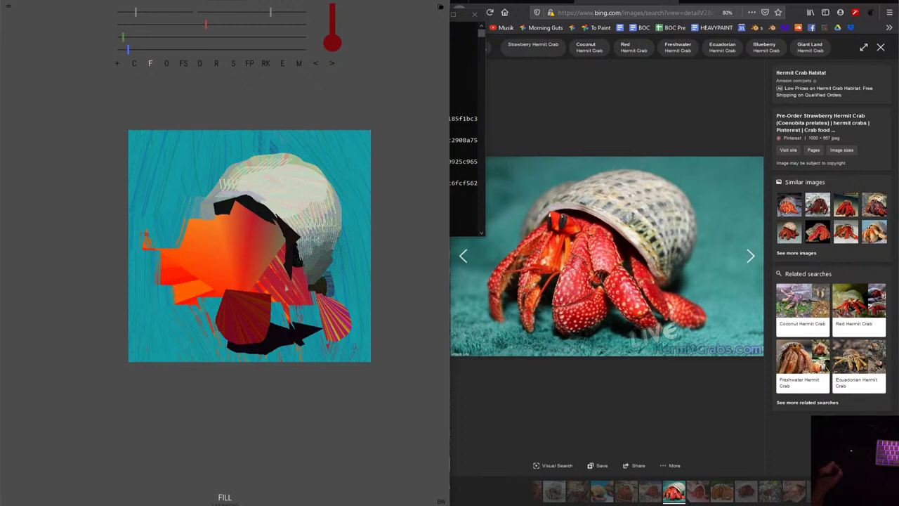
pyautogui.moveTo(287, 287); pyautogui.dragTo(278, 244)
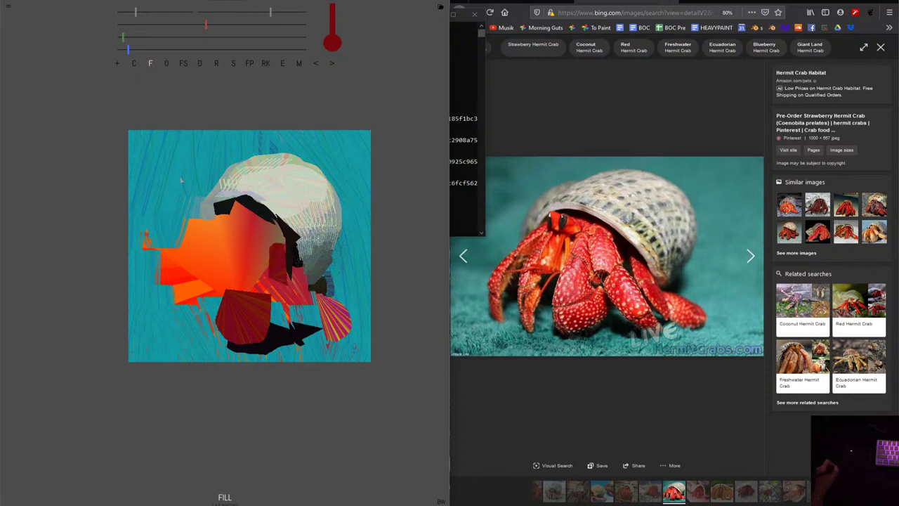
pyautogui.click(315, 64)
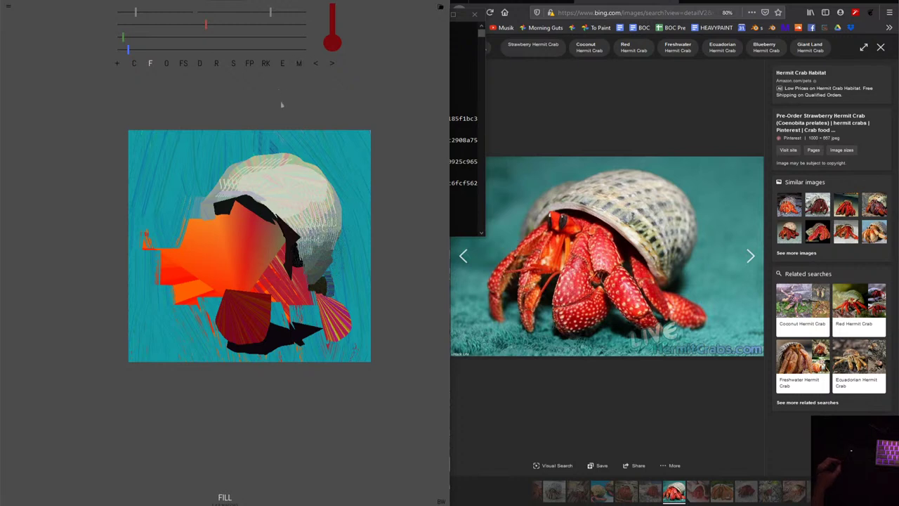
# Paint lavender and lavender-pink claw facets over the dark red area.
pyautogui.click(202, 49)
pyautogui.moveTo(162, 38); pyautogui.dragTo(176, 50)
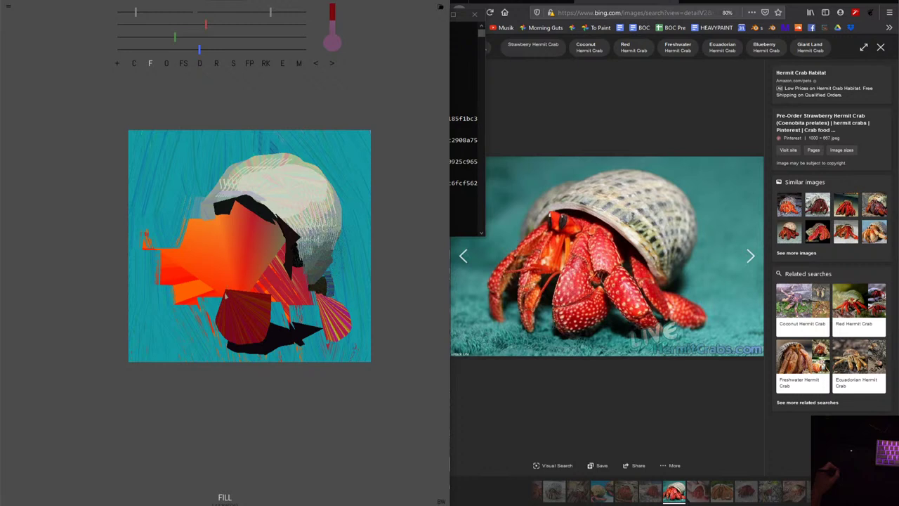
pyautogui.moveTo(225, 295); pyautogui.dragTo(253, 237)
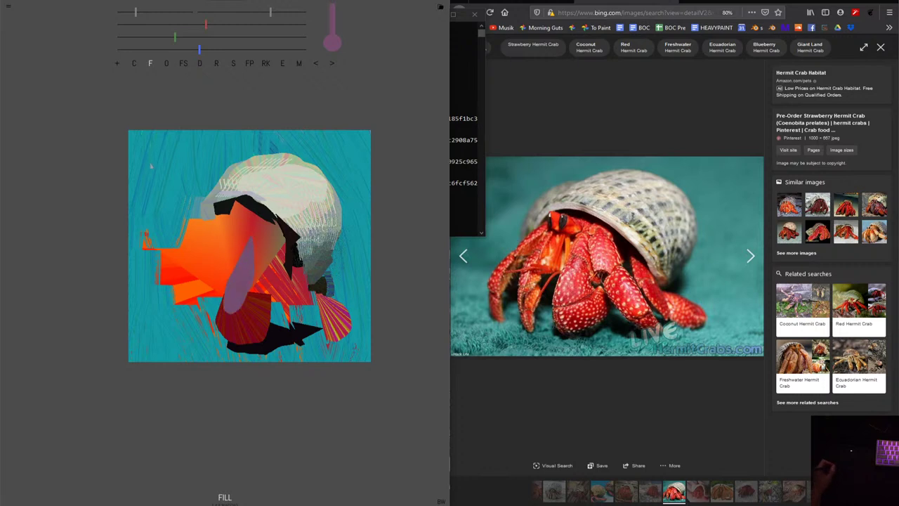
pyautogui.moveTo(175, 37); pyautogui.dragTo(227, 49)
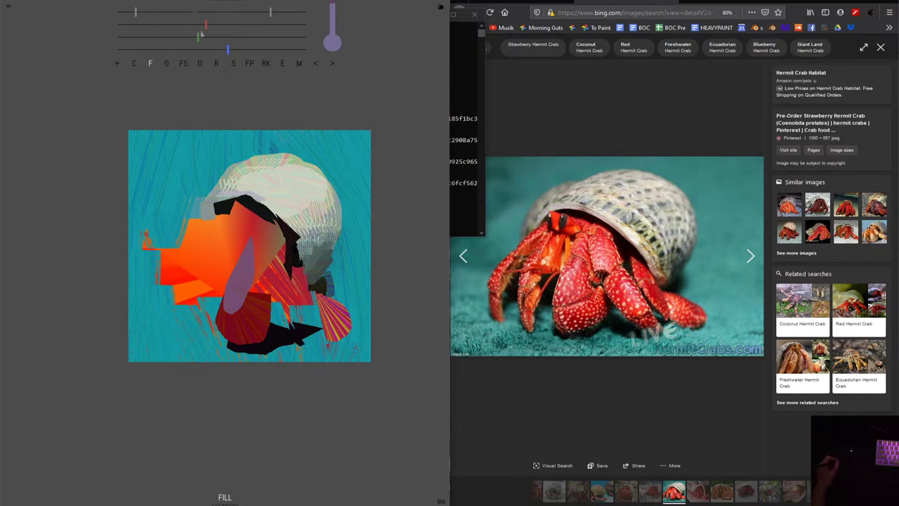
pyautogui.moveTo(206, 25)
pyautogui.mouseDown()
pyautogui.moveTo(235, 24)
pyautogui.moveTo(203, 37)
pyautogui.mouseUp()
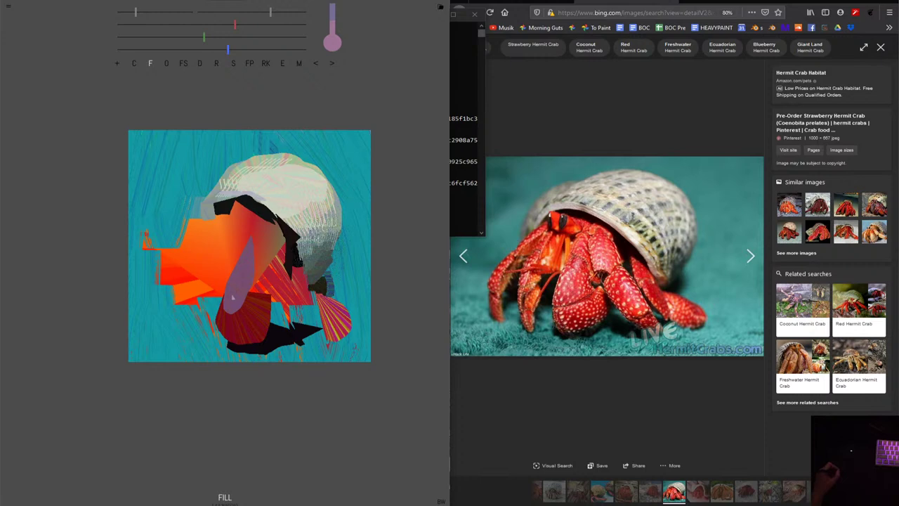
pyautogui.moveTo(232, 297); pyautogui.dragTo(247, 241)
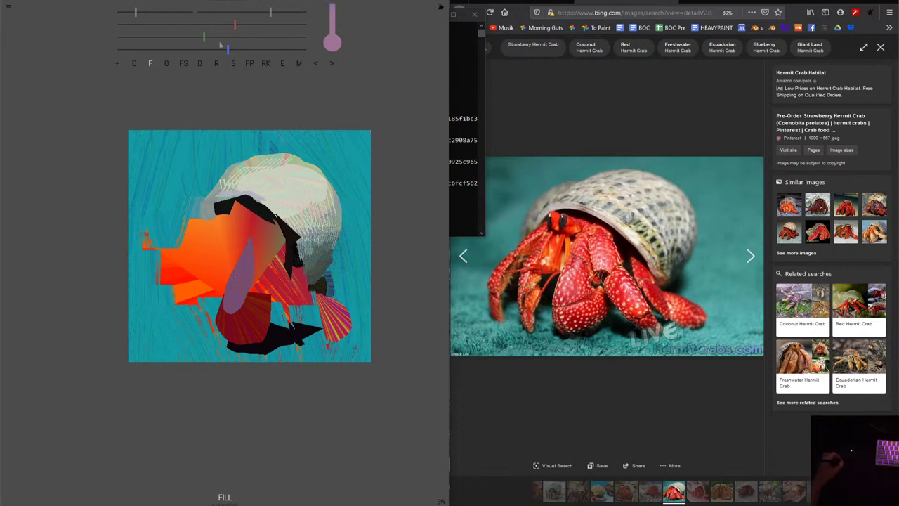
# Add pink facets over the purple shape, undoing unwanted pink strokes.
pyautogui.moveTo(227, 47)
pyautogui.mouseDown()
pyautogui.moveTo(183, 49)
pyautogui.moveTo(202, 50)
pyautogui.mouseUp()
pyautogui.moveTo(235, 298); pyautogui.dragTo(253, 223)
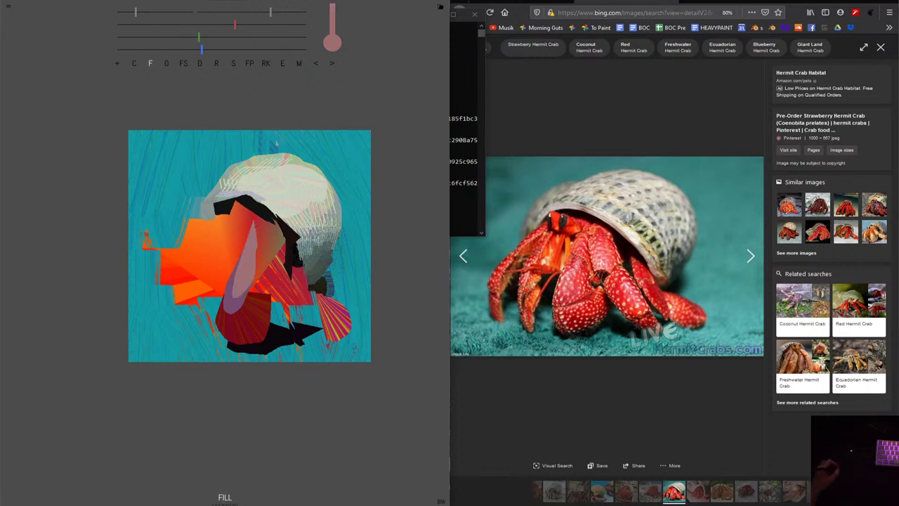
pyautogui.click(317, 63)
pyautogui.moveTo(235, 26); pyautogui.dragTo(281, 28)
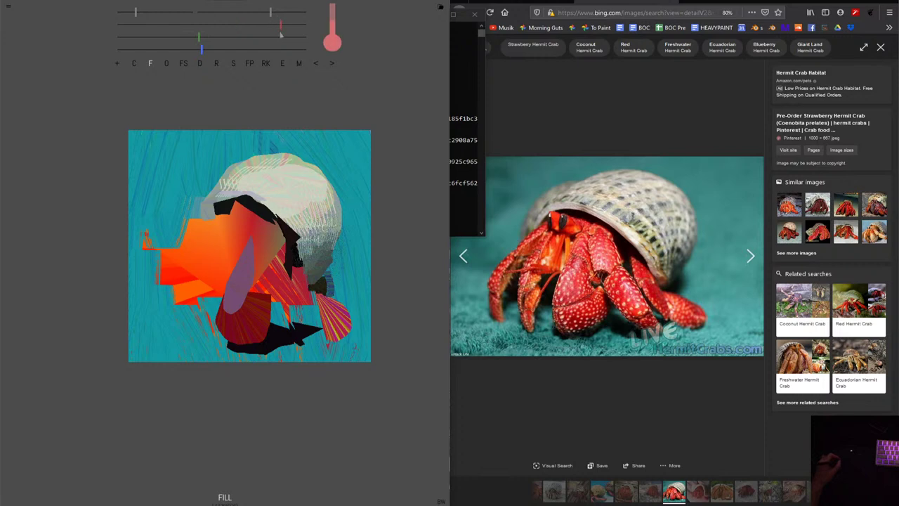
pyautogui.moveTo(199, 36)
pyautogui.mouseDown()
pyautogui.moveTo(147, 37)
pyautogui.moveTo(156, 49)
pyautogui.moveTo(191, 49)
pyautogui.moveTo(166, 37)
pyautogui.mouseUp()
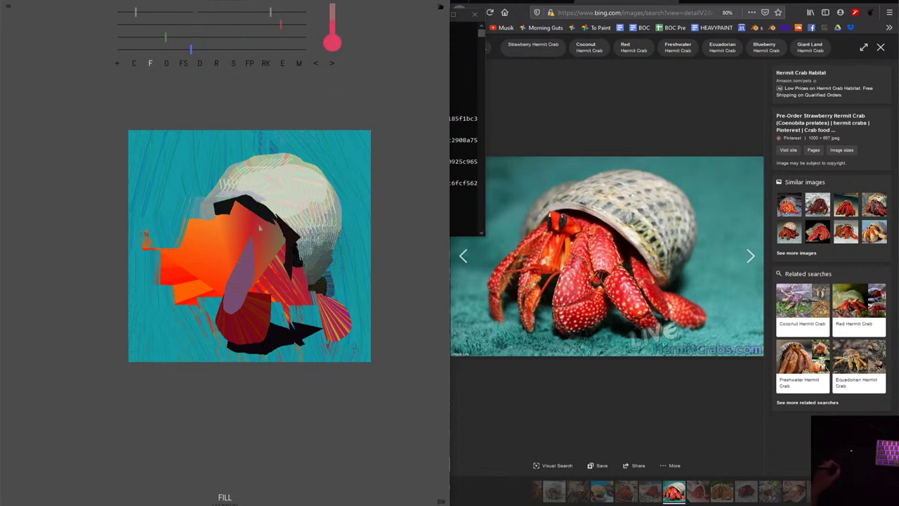
pyautogui.moveTo(261, 228); pyautogui.dragTo(242, 307)
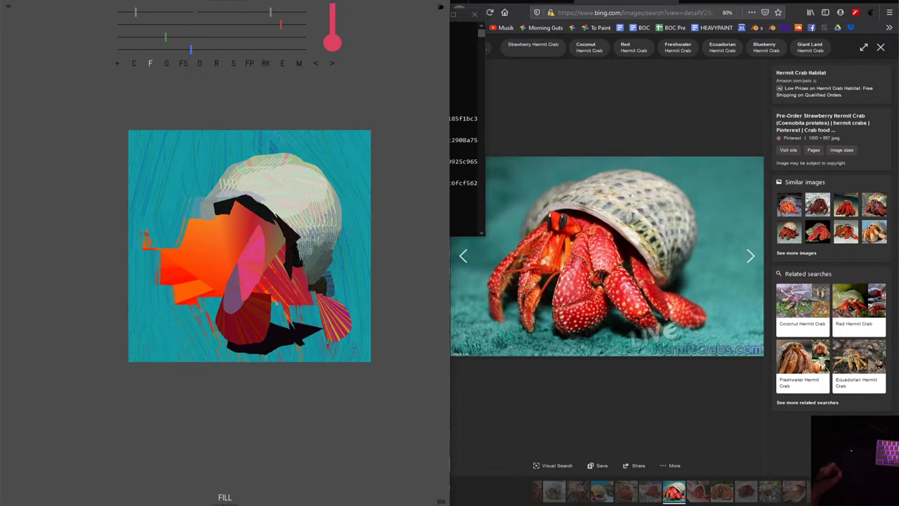
pyautogui.moveTo(296, 336); pyautogui.dragTo(280, 284)
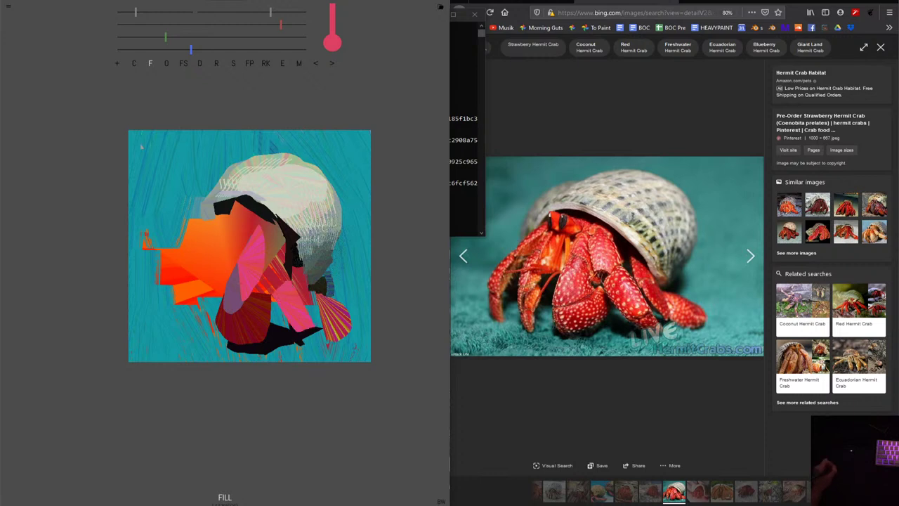
pyautogui.click(316, 63)
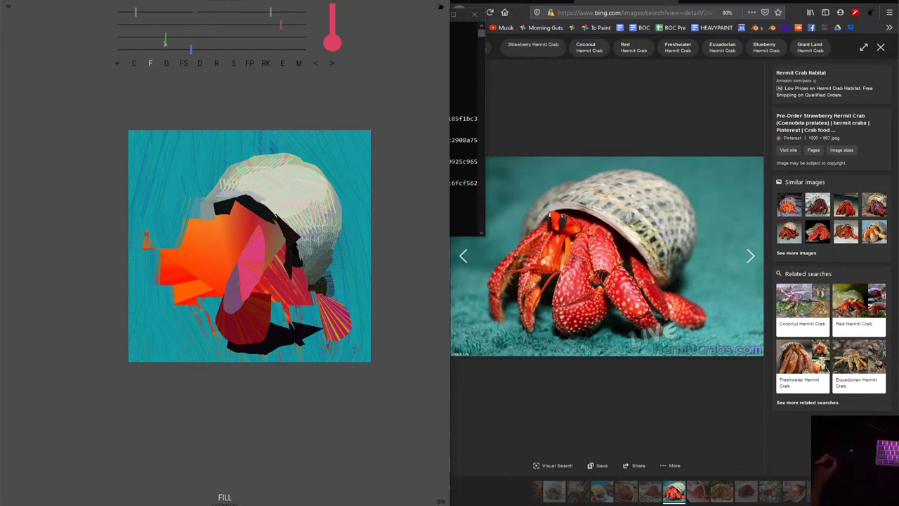
# Darken the colour to near-black and paint a black wedge into the red area.
pyautogui.moveTo(280, 25); pyautogui.dragTo(230, 24)
pyautogui.moveTo(165, 37); pyautogui.dragTo(143, 36)
pyautogui.moveTo(191, 49); pyautogui.dragTo(171, 49)
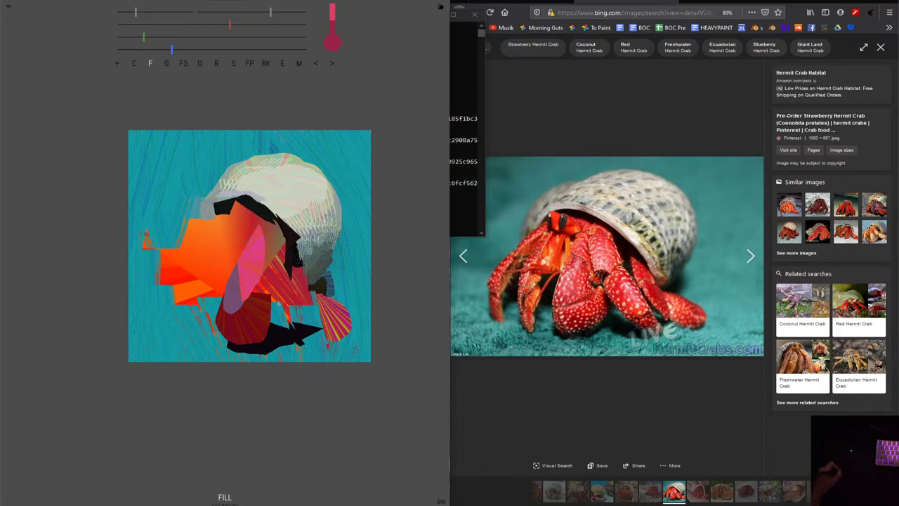
pyautogui.moveTo(278, 302); pyautogui.dragTo(294, 327)
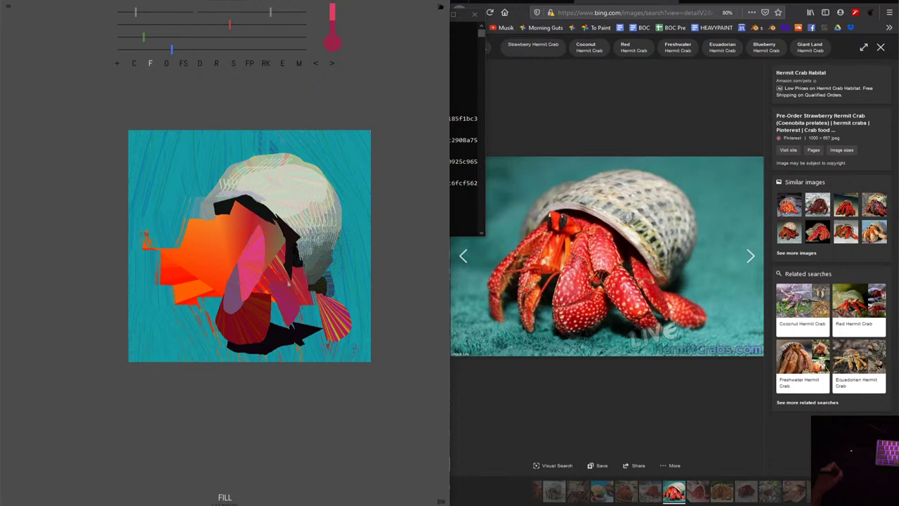
pyautogui.click(314, 64)
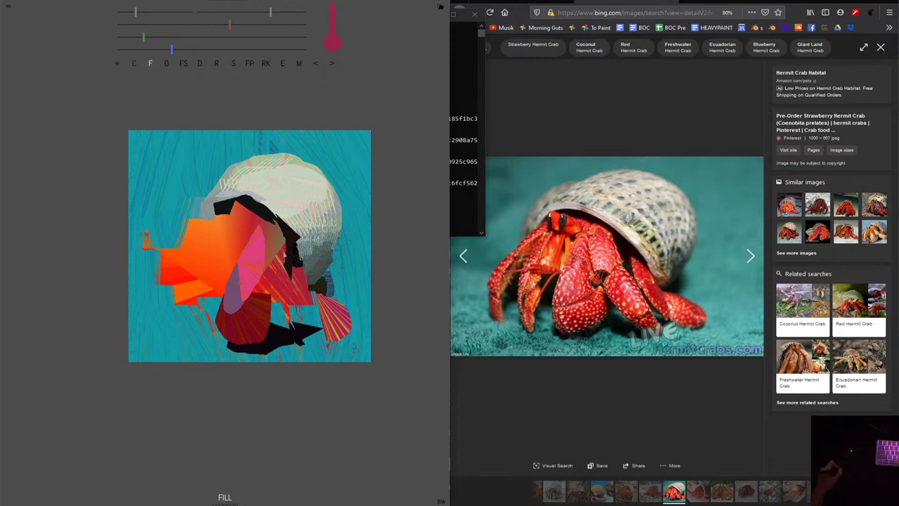
pyautogui.moveTo(278, 303)
pyautogui.mouseDown()
pyautogui.moveTo(293, 328)
pyautogui.moveTo(287, 271)
pyautogui.mouseUp()
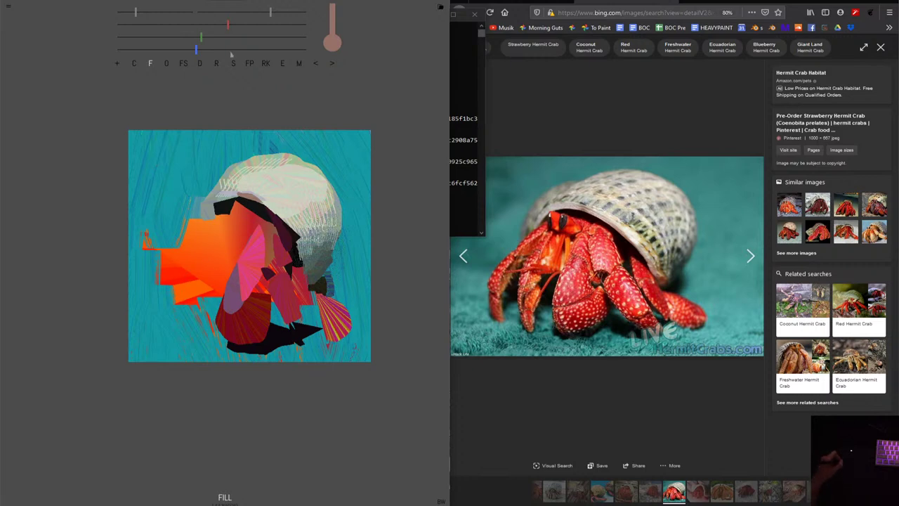
# Lasso-fill a red pointed leg at the left and a dark red lower-body sliver, then set black.
pyautogui.click(116, 63)
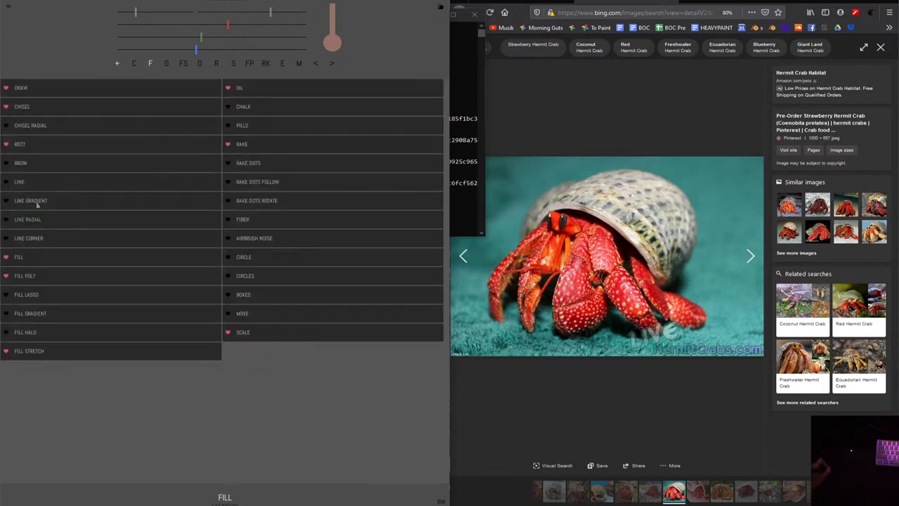
pyautogui.click(6, 294)
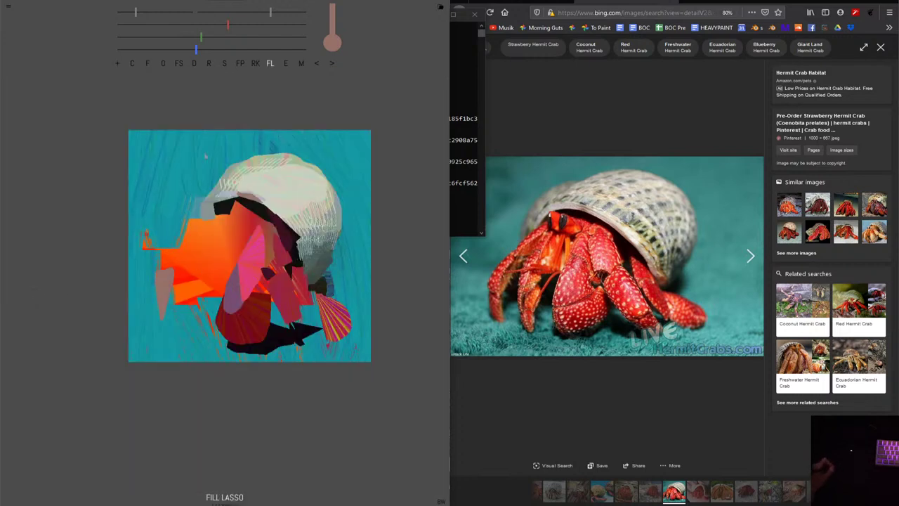
pyautogui.moveTo(201, 37)
pyautogui.mouseDown()
pyautogui.moveTo(169, 36)
pyautogui.moveTo(169, 48)
pyautogui.mouseUp()
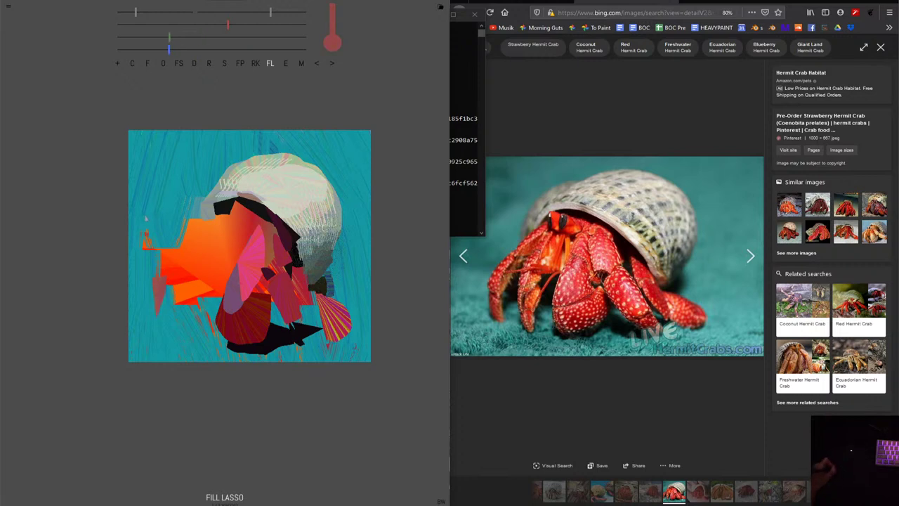
pyautogui.moveTo(150, 239); pyautogui.dragTo(145, 247)
pyautogui.moveTo(197, 340); pyautogui.dragTo(199, 309)
pyautogui.moveTo(169, 48)
pyautogui.mouseDown()
pyautogui.moveTo(126, 47)
pyautogui.moveTo(136, 30)
pyautogui.mouseUp()
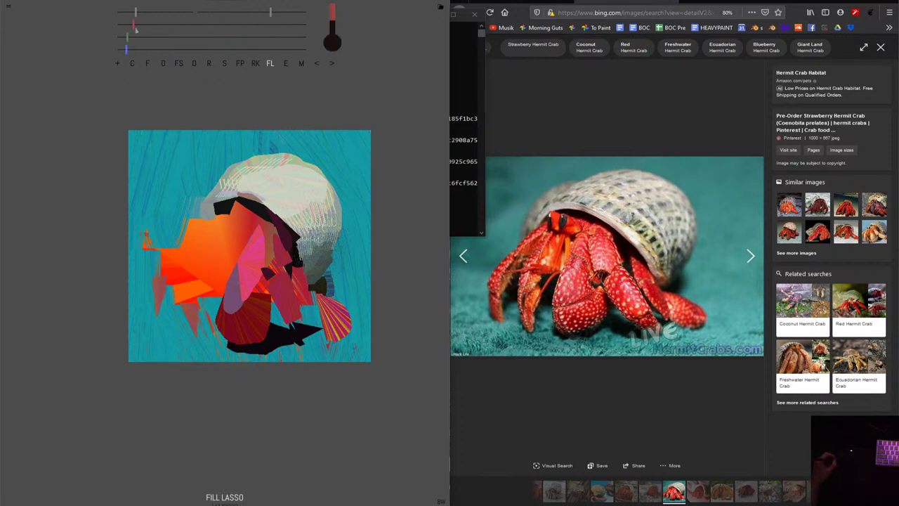
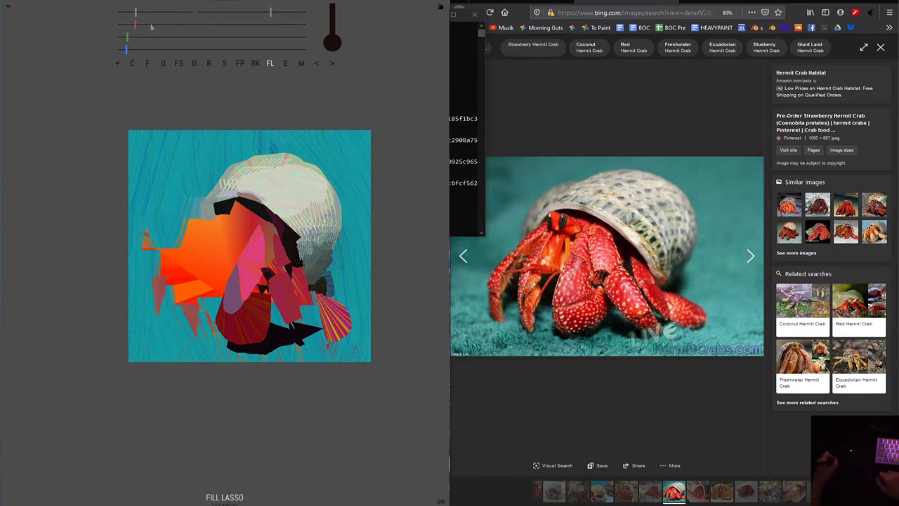
# Mix a red and lasso-fill two dark patches on the crab's head.
pyautogui.moveTo(134, 26); pyautogui.dragTo(190, 29)
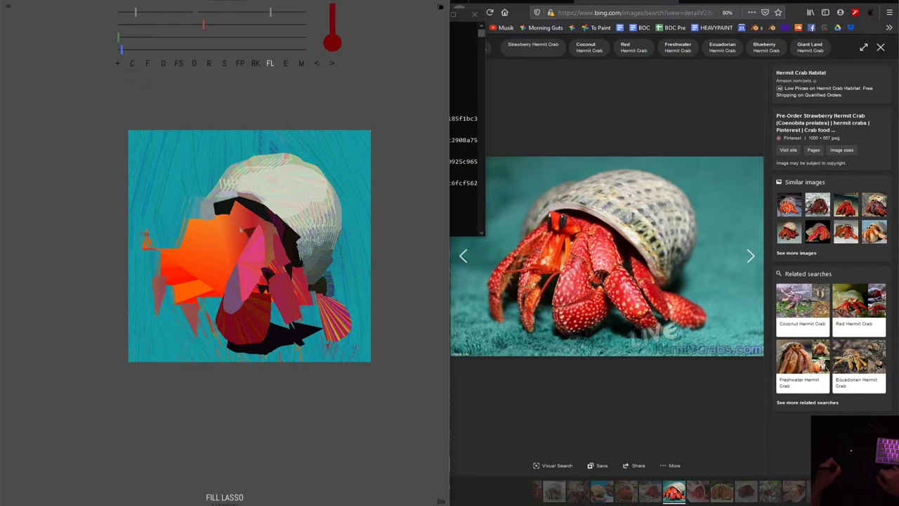
pyautogui.moveTo(241, 230); pyautogui.dragTo(236, 232)
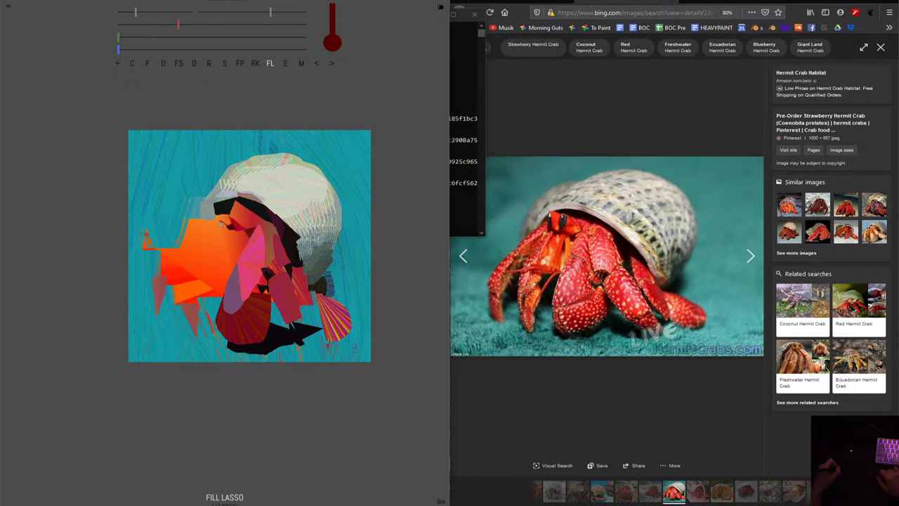
pyautogui.moveTo(225, 224); pyautogui.dragTo(233, 234)
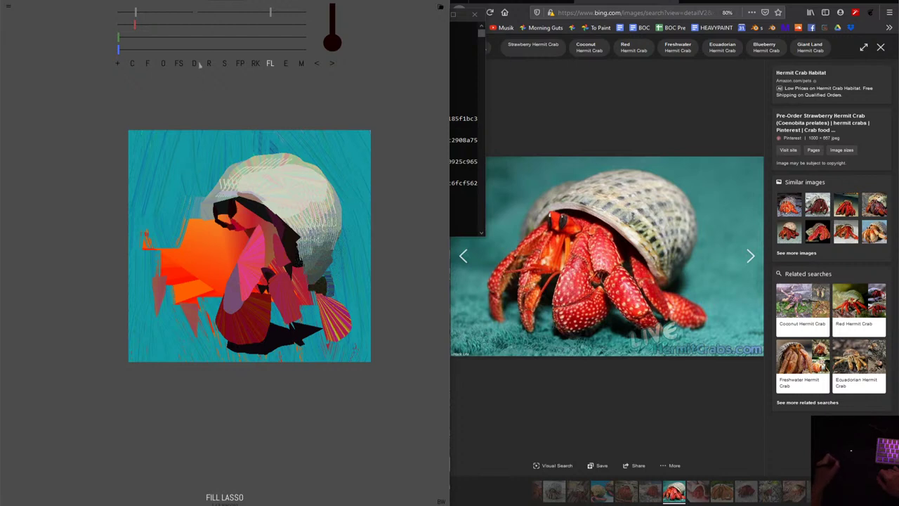
# Replace a yellow-orange head patch with an orange one eyedropped from the painting.
pyautogui.moveTo(165, 31); pyautogui.dragTo(238, 24)
pyautogui.click(201, 37)
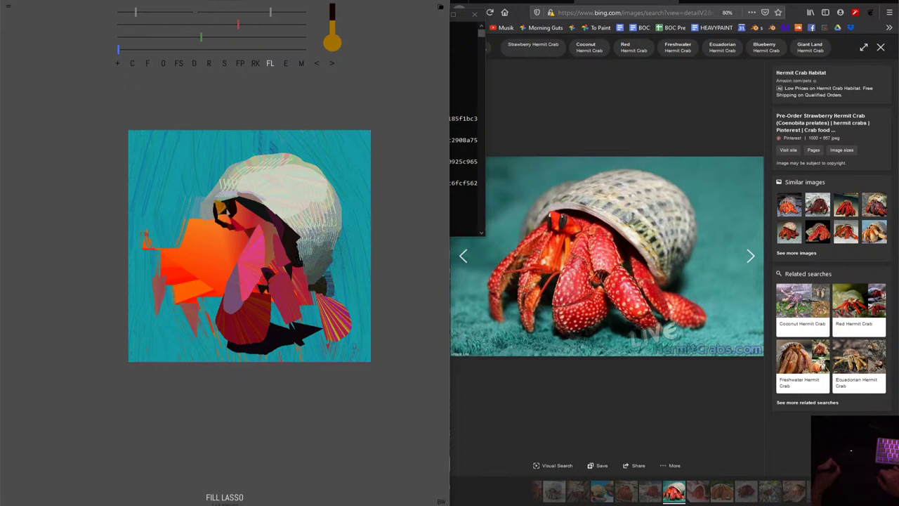
pyautogui.moveTo(215, 204); pyautogui.dragTo(229, 216)
pyautogui.hotkey('ctrl', 'z')
pyautogui.click(285, 63)
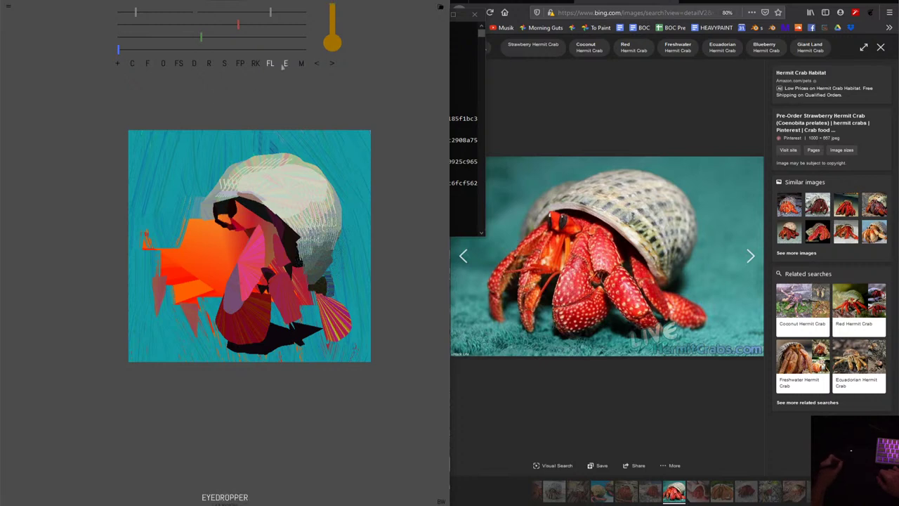
pyautogui.click(190, 253)
pyautogui.click(222, 222)
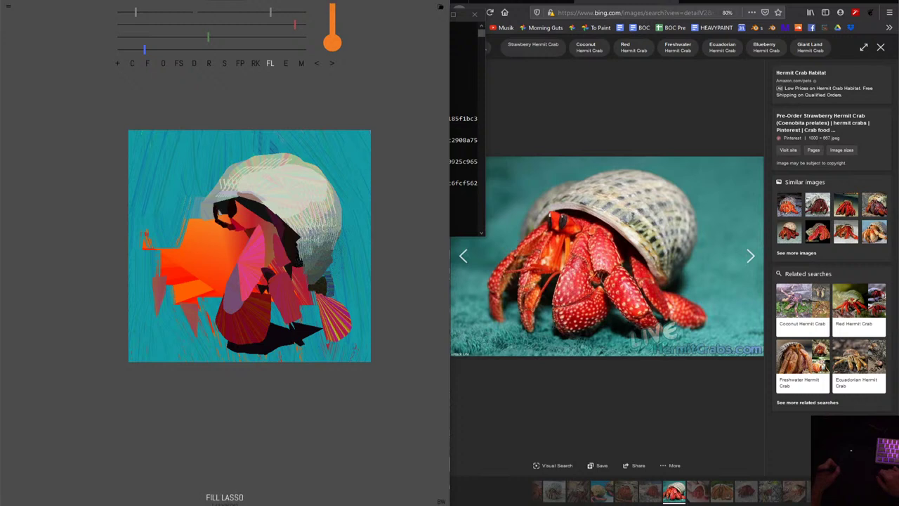
pyautogui.moveTo(216, 211)
pyautogui.mouseDown()
pyautogui.moveTo(226, 203)
pyautogui.moveTo(229, 220)
pyautogui.mouseUp()
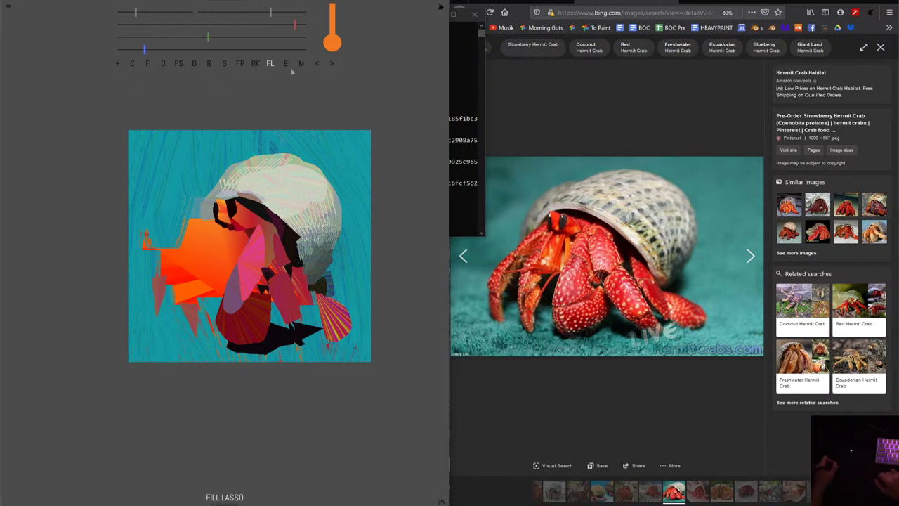
# Undo the orange patch and fill a dark polygon facet around the crab's eye.
pyautogui.hotkey('ctrl', 'z')
pyautogui.click(240, 63)
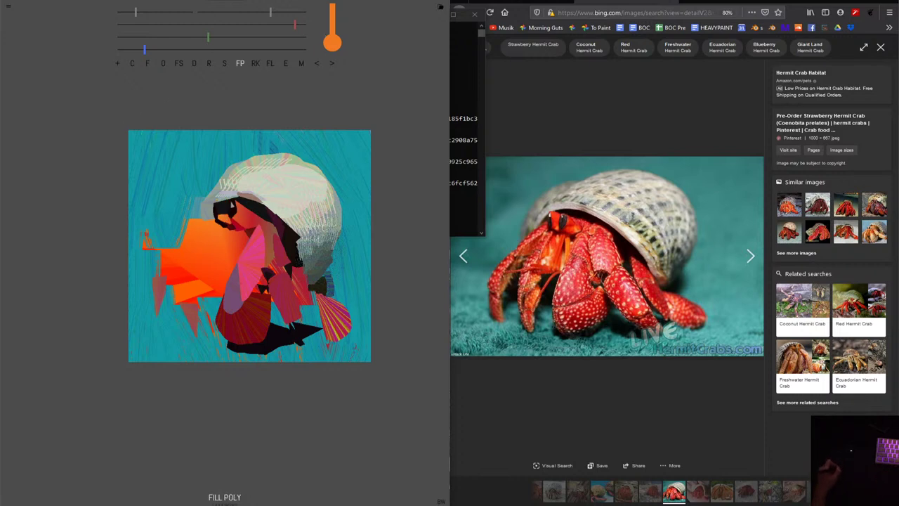
pyautogui.click(215, 205)
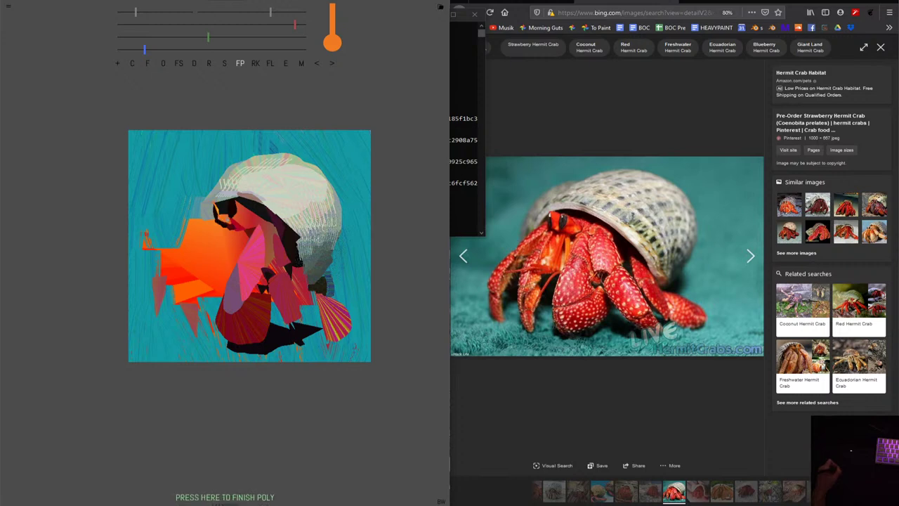
pyautogui.click(230, 219)
pyautogui.click(230, 212)
pyautogui.click(232, 202)
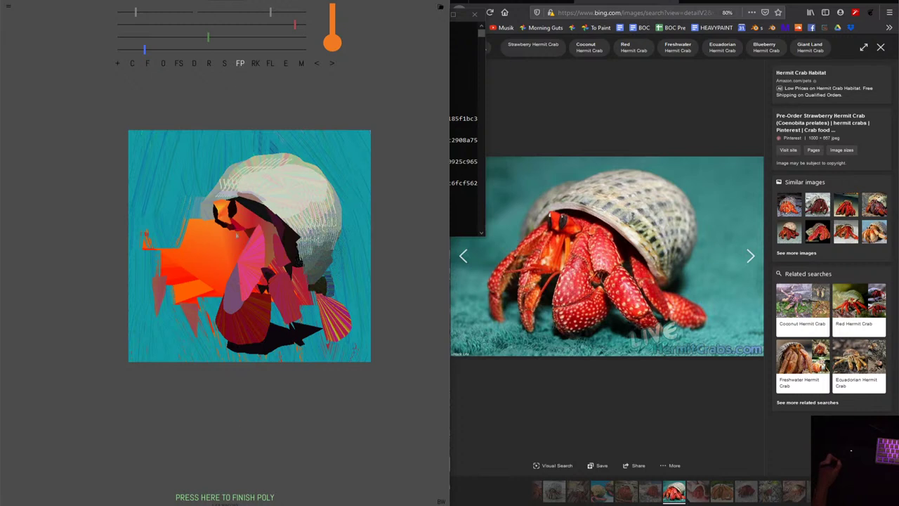
pyautogui.click(225, 497)
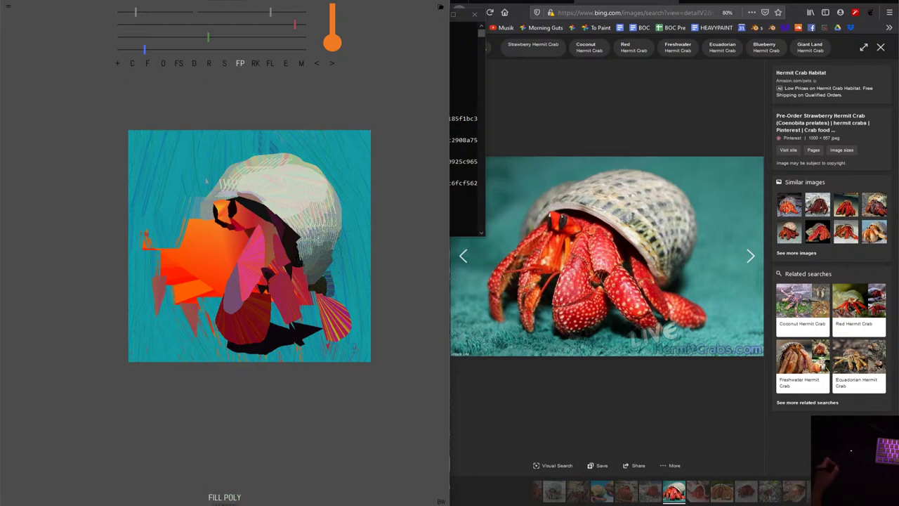
pyautogui.click(318, 64)
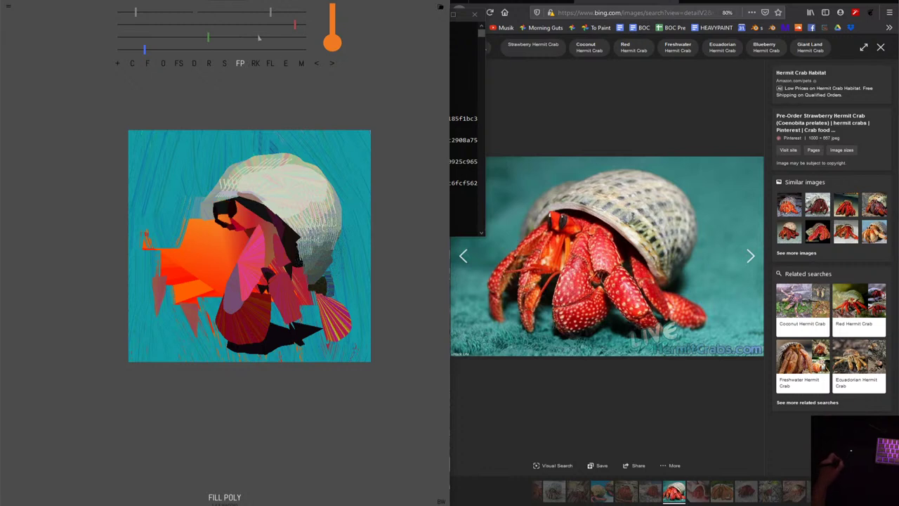
# Switch to red and add three more polygon facets on the crab's head.
pyautogui.click(148, 37)
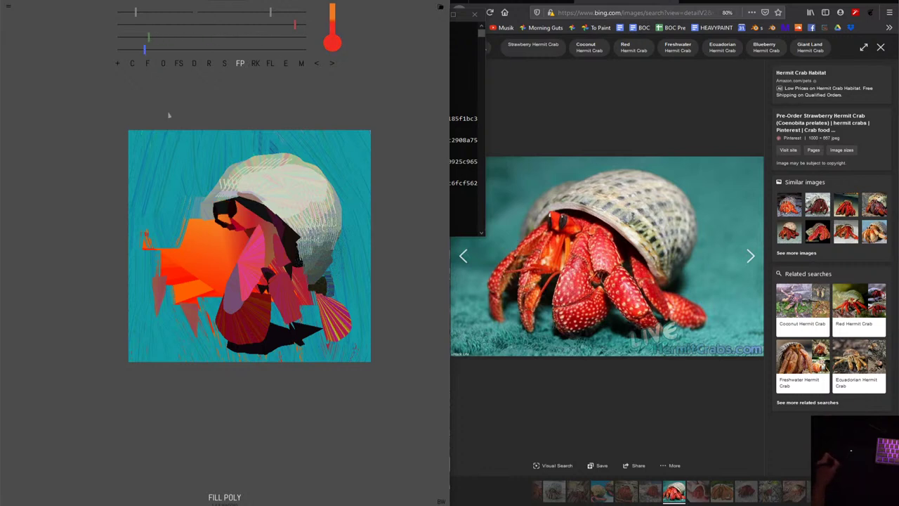
pyautogui.click(218, 218)
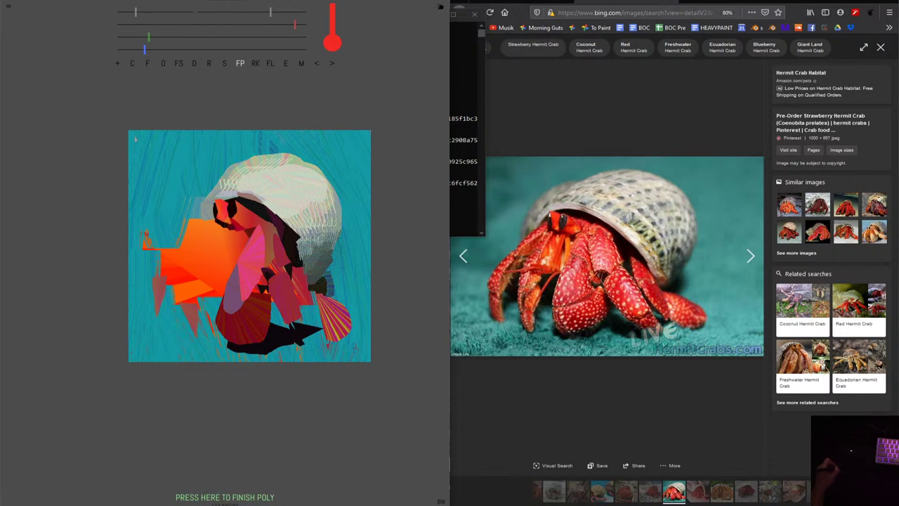
pyautogui.click(225, 497)
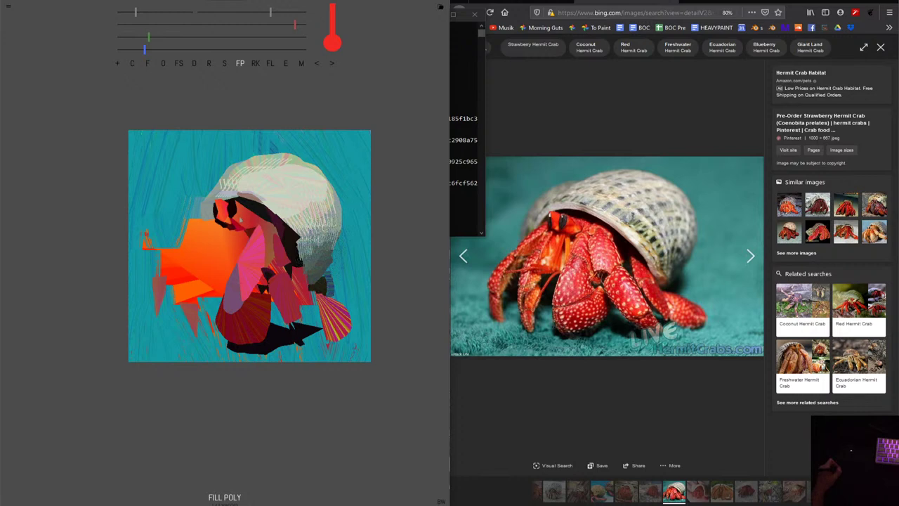
pyautogui.click(252, 218)
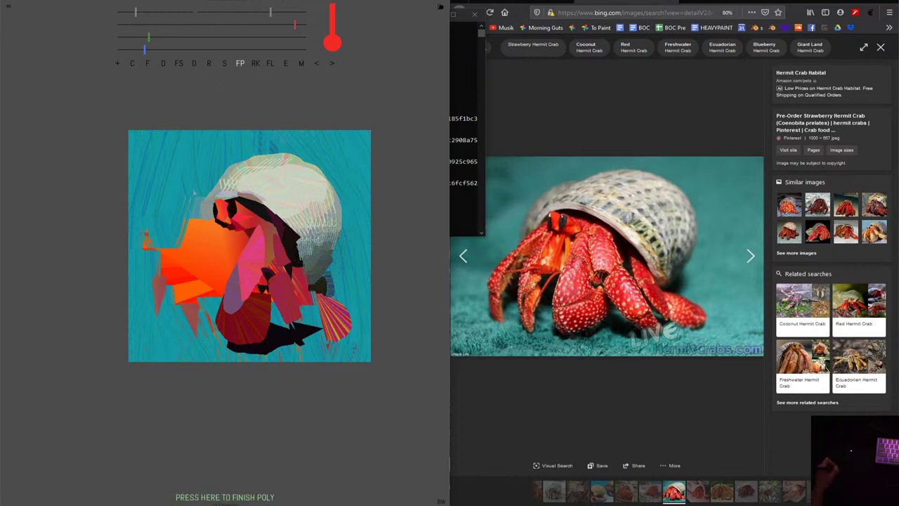
pyautogui.click(220, 498)
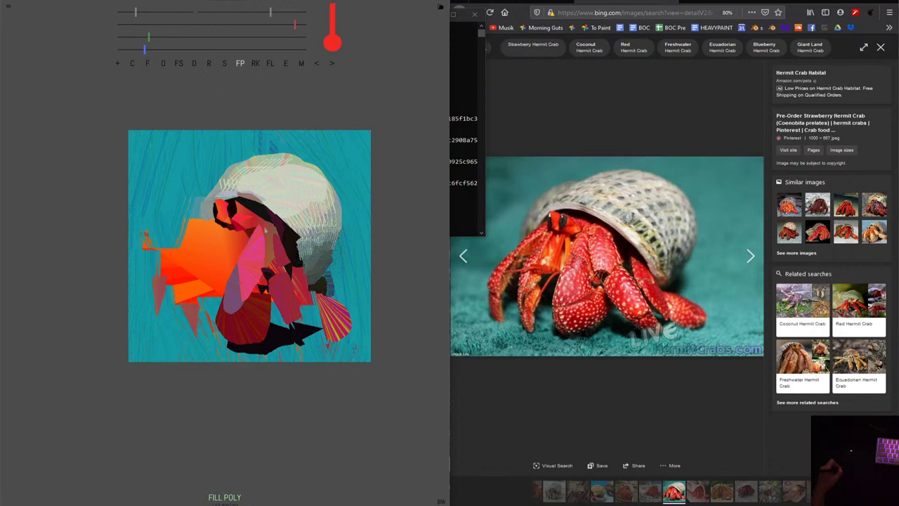
pyautogui.click(269, 235)
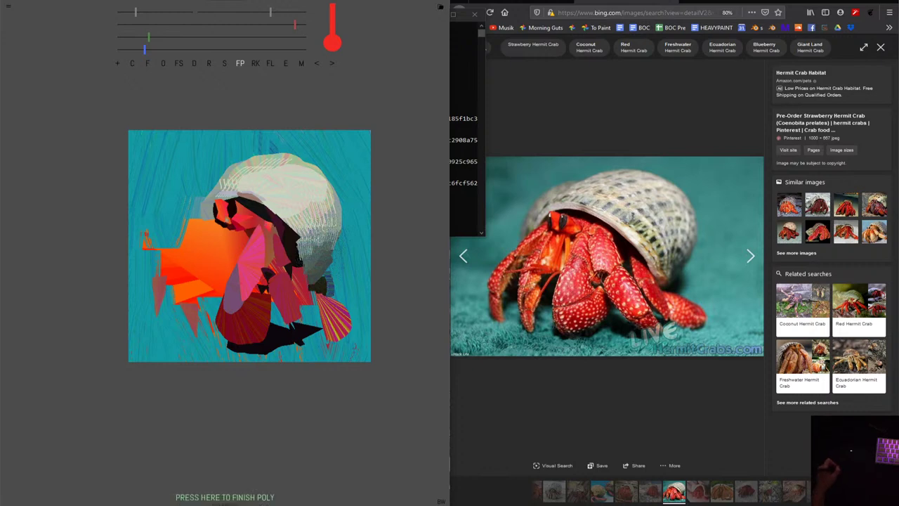
pyautogui.click(225, 497)
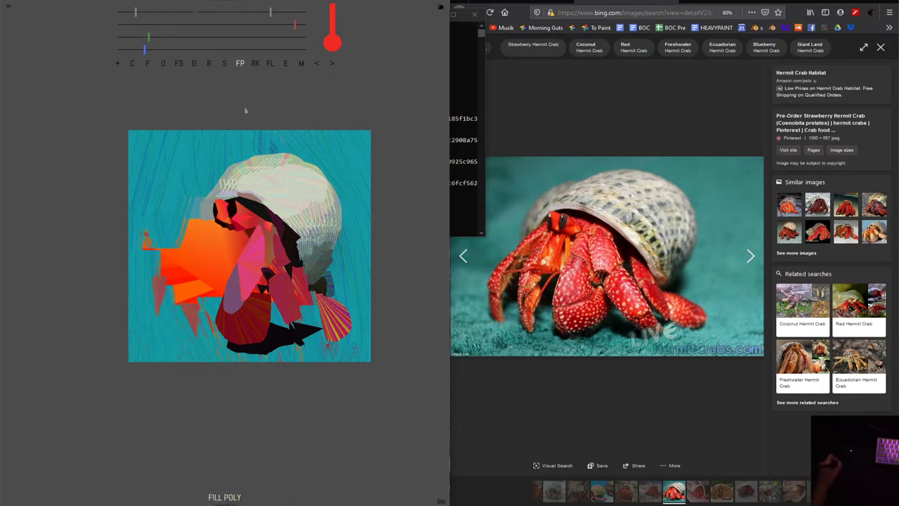
# Nudge the green level and add polygon facets on the face and near the claw.
pyautogui.moveTo(156, 38); pyautogui.dragTo(158, 38)
pyautogui.click(254, 215)
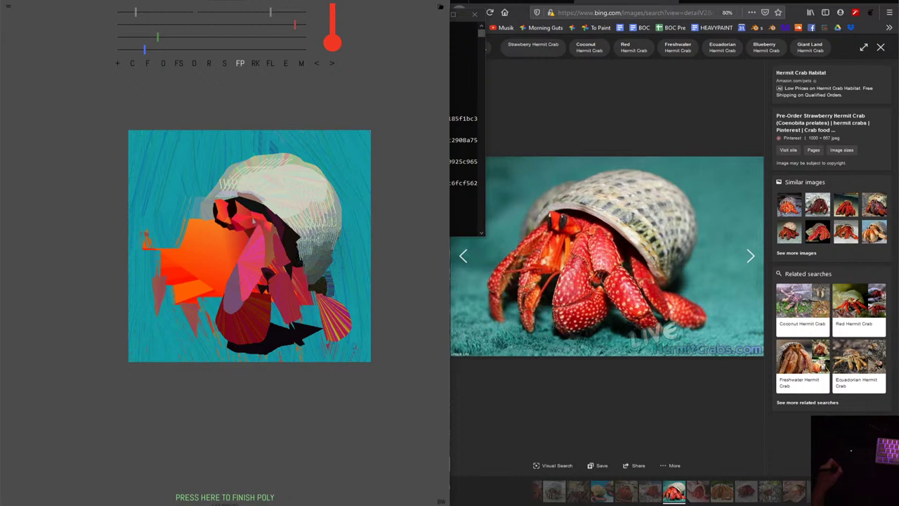
pyautogui.click(225, 496)
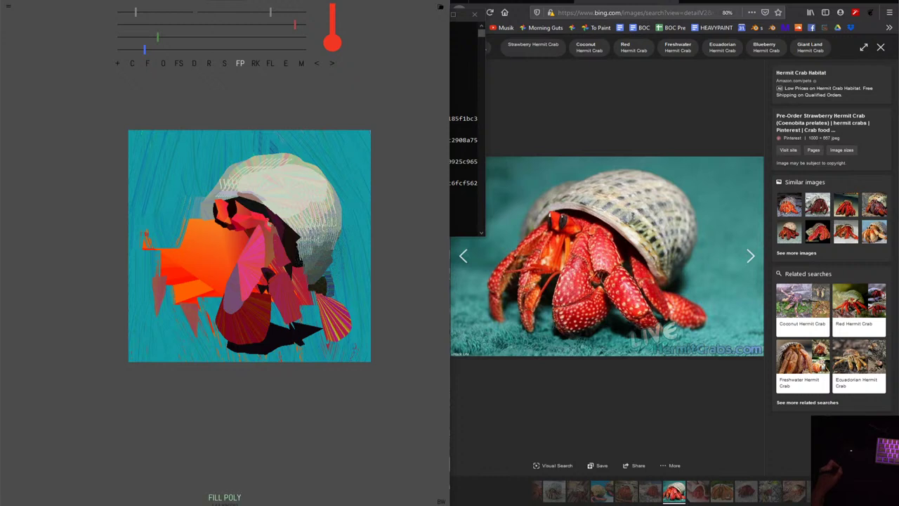
pyautogui.click(278, 225)
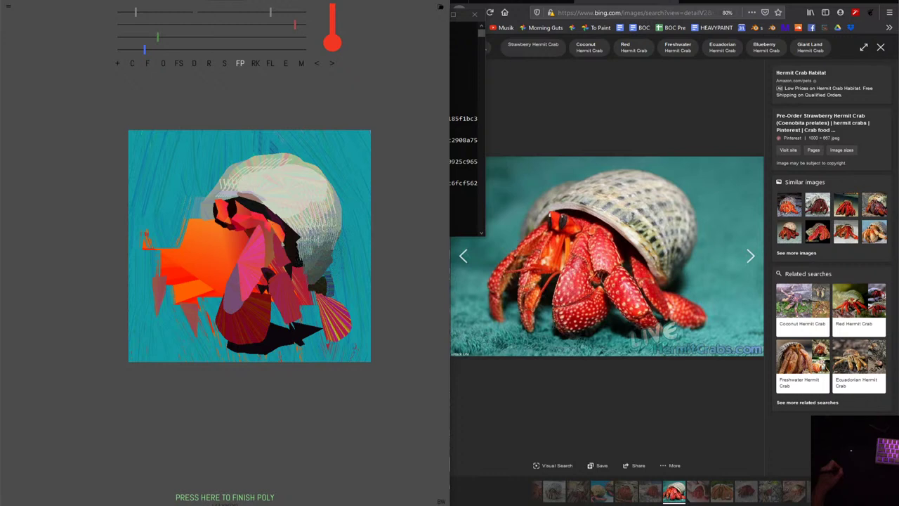
pyautogui.click(216, 496)
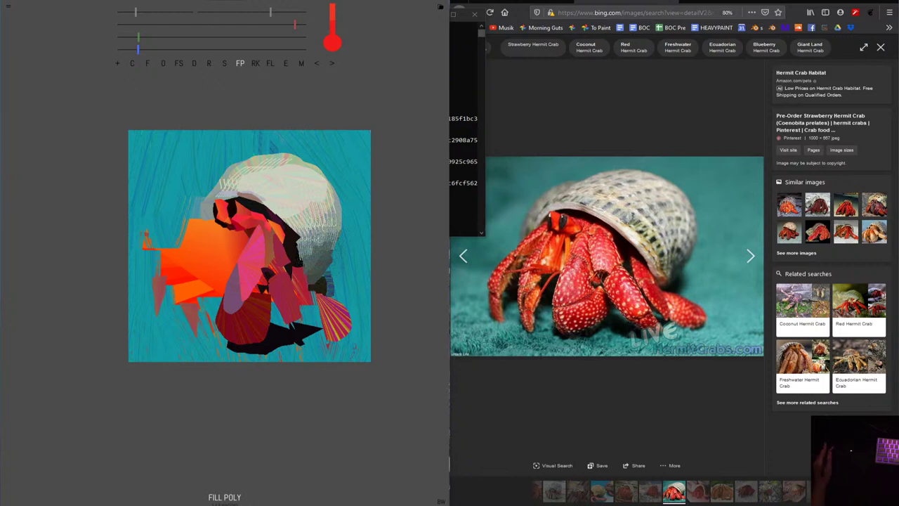
pyautogui.click(345, 198)
pyautogui.click(283, 244)
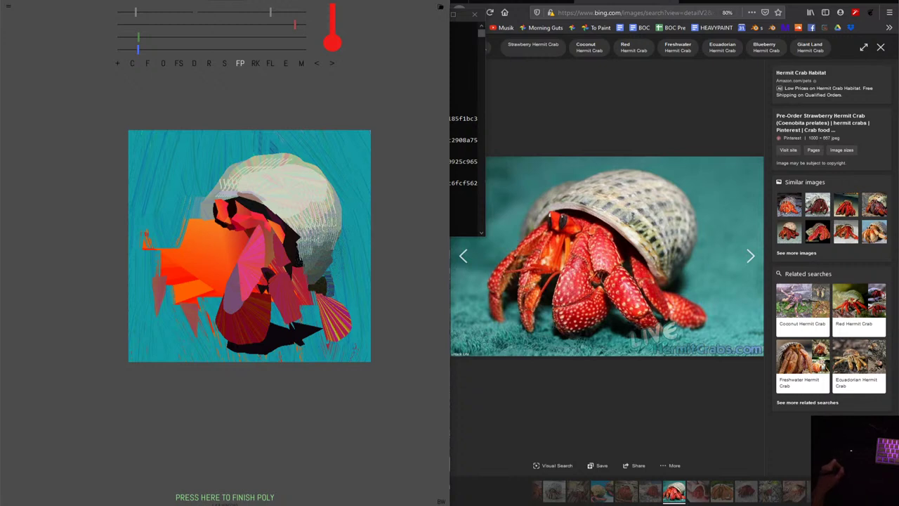
pyautogui.click(270, 63)
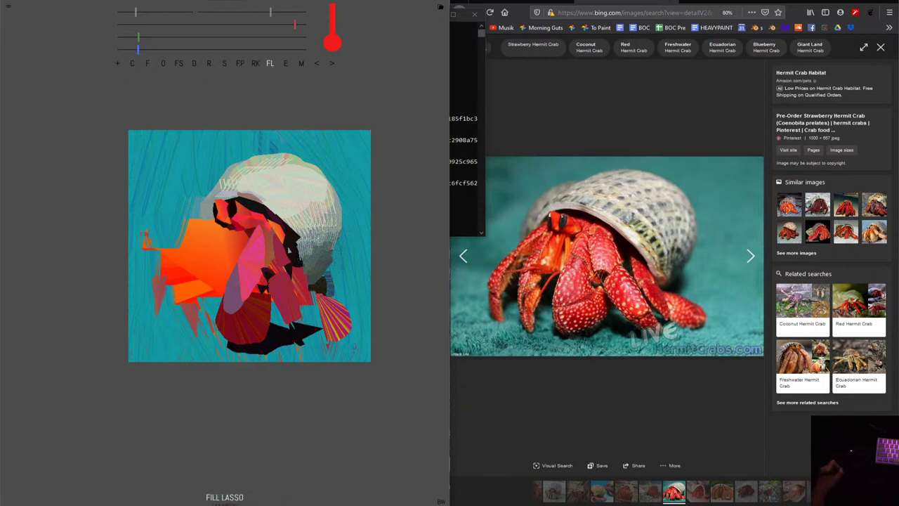
# Mix a very dark colour and lasso-fill a dark shape on the crab's leg.
pyautogui.click(153, 24)
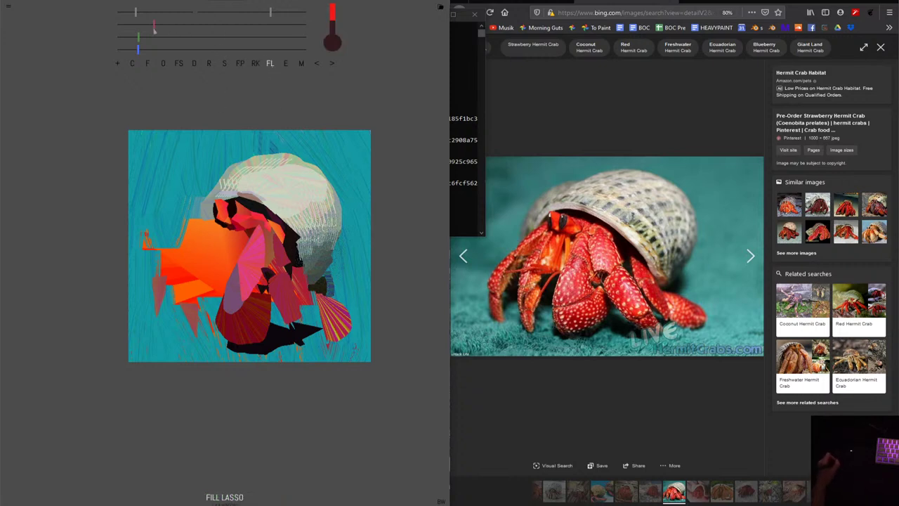
pyautogui.moveTo(138, 37)
pyautogui.mouseDown()
pyautogui.moveTo(120, 37)
pyautogui.moveTo(132, 25)
pyautogui.mouseUp()
pyautogui.click(120, 48)
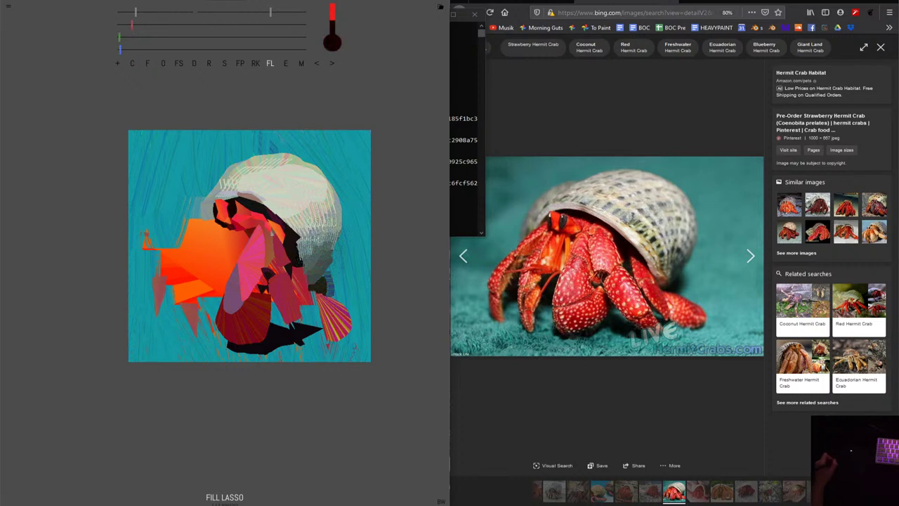
pyautogui.moveTo(300, 237); pyautogui.dragTo(310, 266)
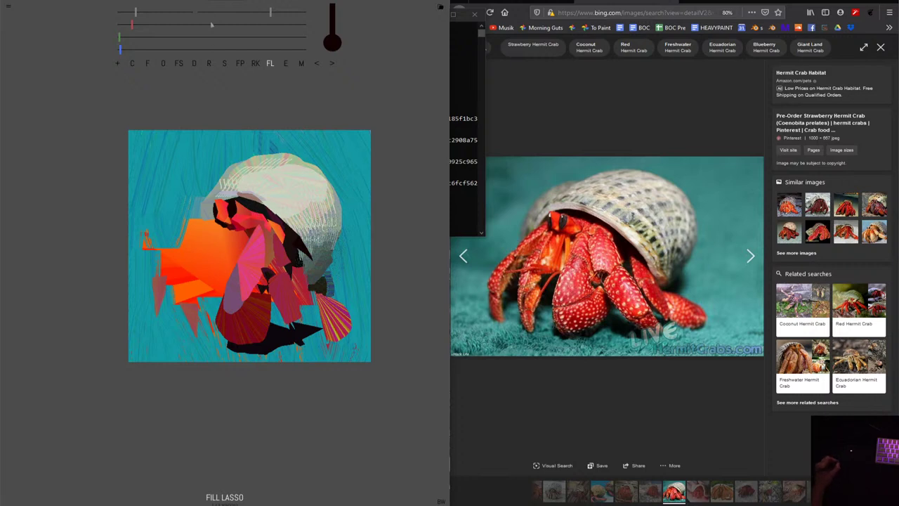
# Add dark and red facets along the leg and shell edge, undoing stray ones.
pyautogui.click(242, 32)
pyautogui.moveTo(243, 35); pyautogui.dragTo(217, 35)
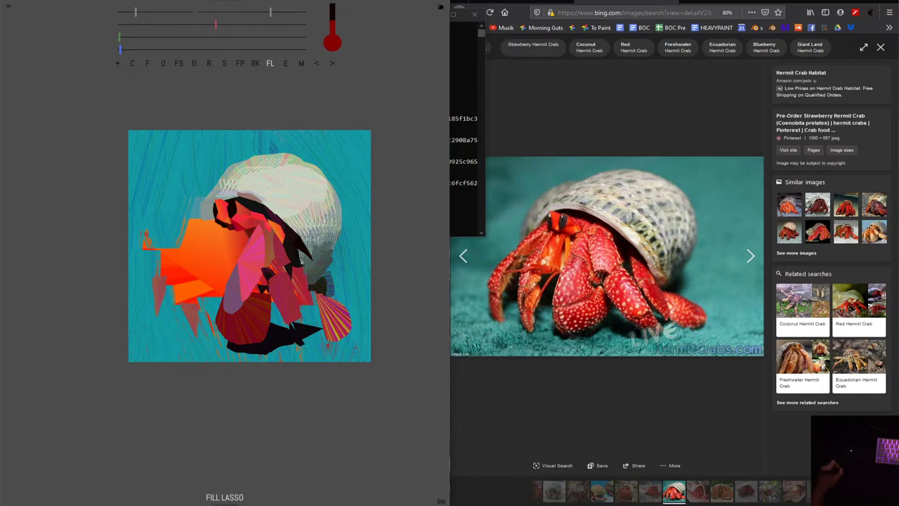
pyautogui.moveTo(298, 254); pyautogui.dragTo(330, 318)
pyautogui.moveTo(298, 252); pyautogui.dragTo(323, 302)
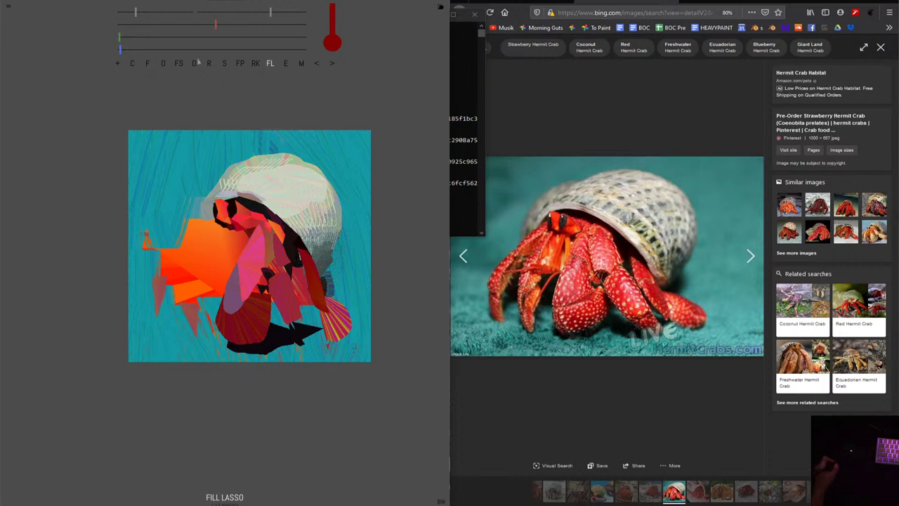
pyautogui.hotkey('ctrl', 'z')
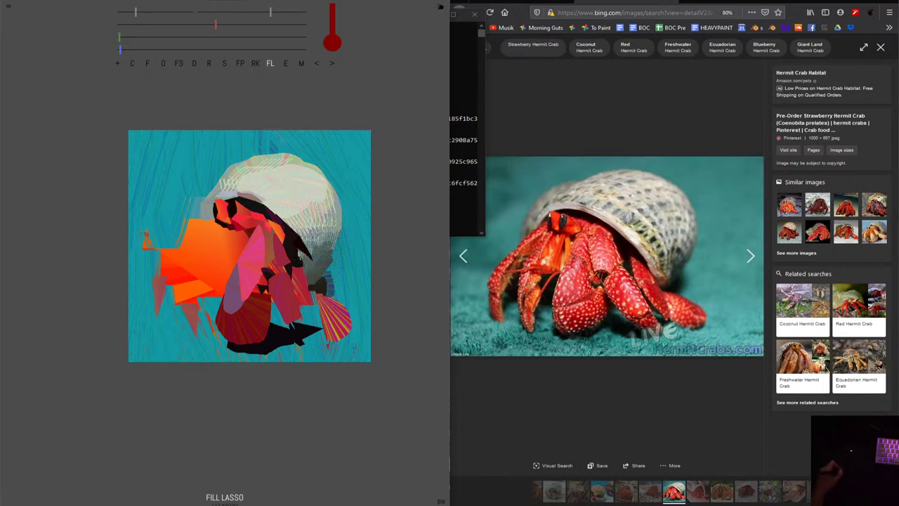
pyautogui.moveTo(298, 252); pyautogui.dragTo(328, 316)
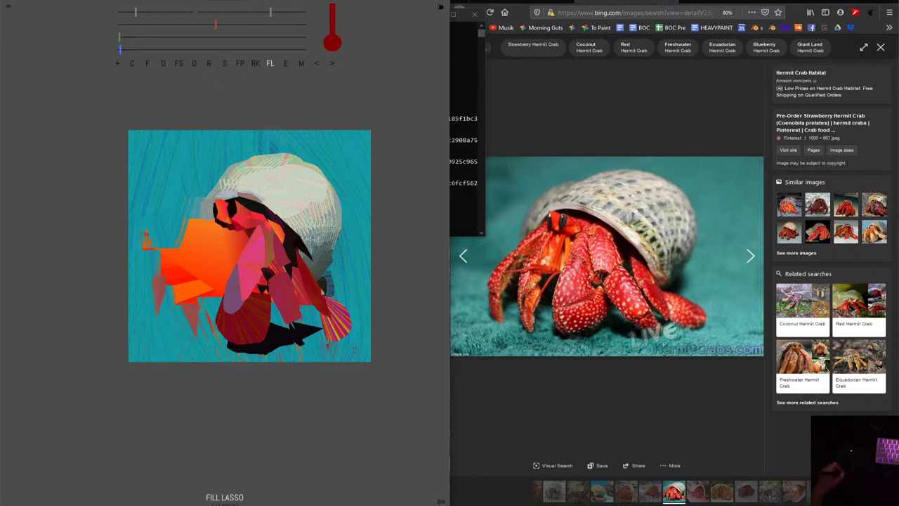
pyautogui.moveTo(299, 252)
pyautogui.mouseDown()
pyautogui.moveTo(322, 307)
pyautogui.moveTo(311, 285)
pyautogui.mouseUp()
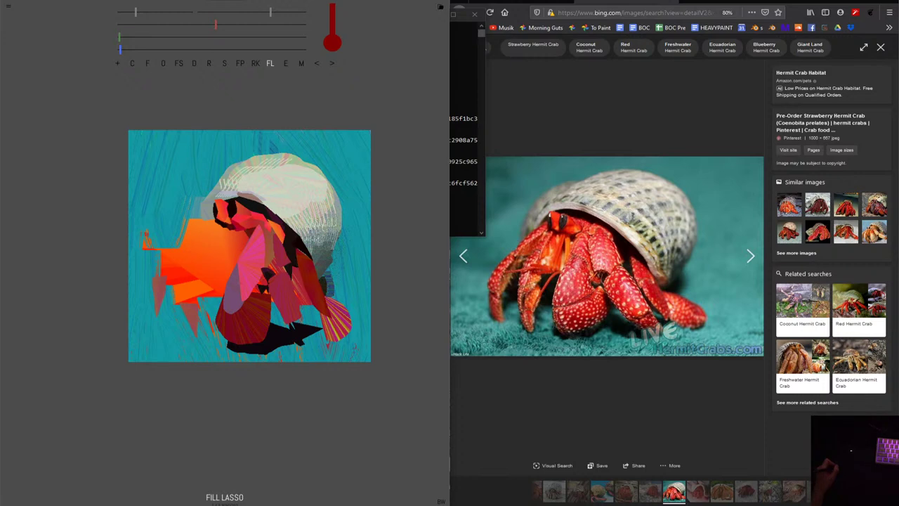
pyautogui.click(317, 64)
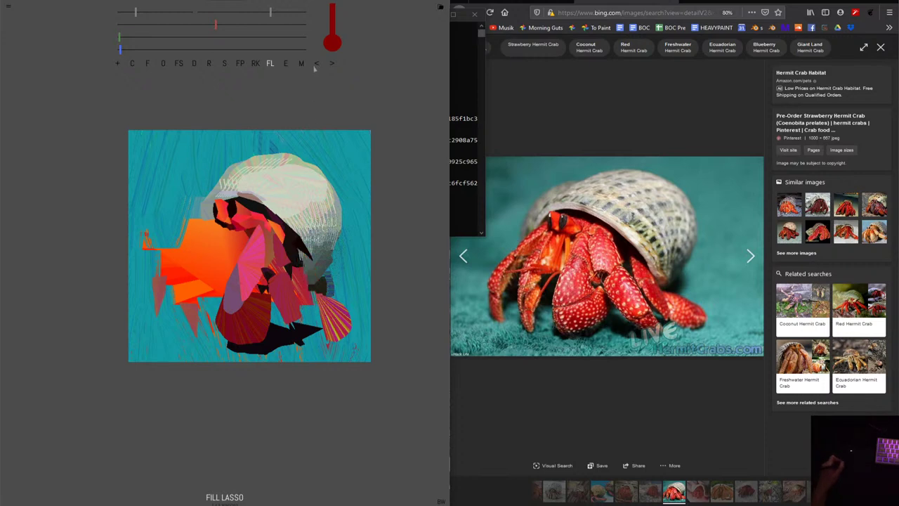
pyautogui.click(315, 65)
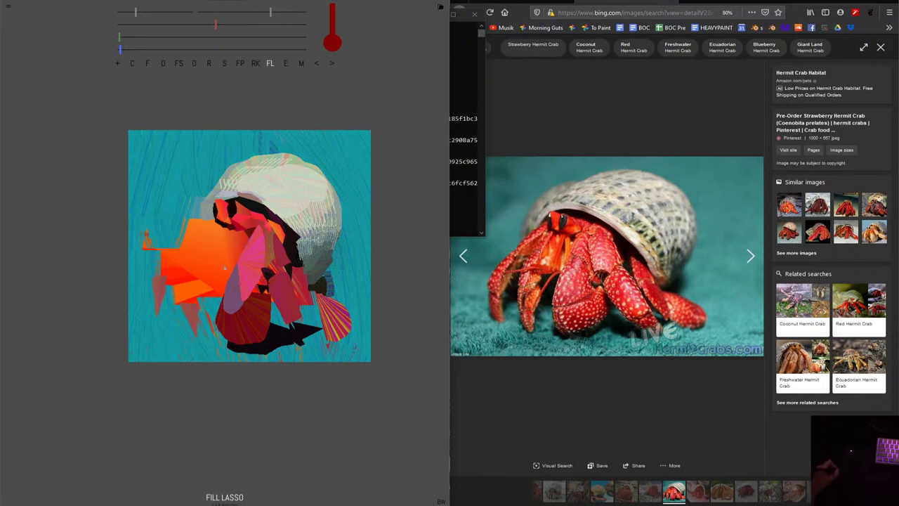
# Add a dark triangle on the orange claw and dark red facets on the face.
pyautogui.moveTo(234, 272); pyautogui.dragTo(222, 284)
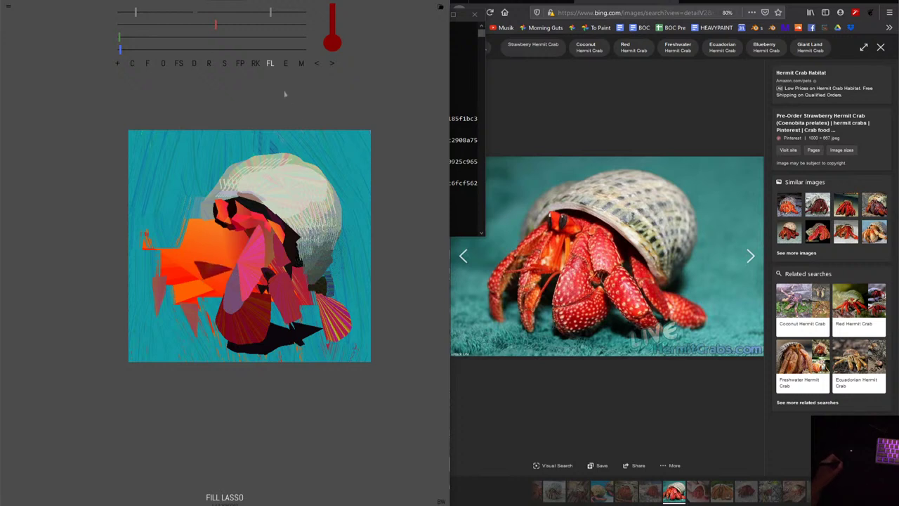
pyautogui.moveTo(215, 25)
pyautogui.mouseDown()
pyautogui.moveTo(295, 31)
pyautogui.moveTo(277, 28)
pyautogui.mouseUp()
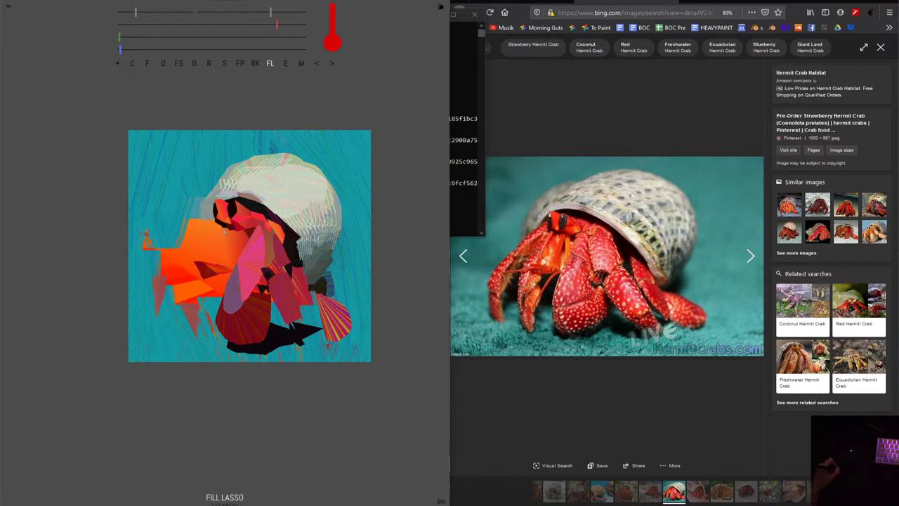
pyautogui.moveTo(225, 232); pyautogui.dragTo(236, 236)
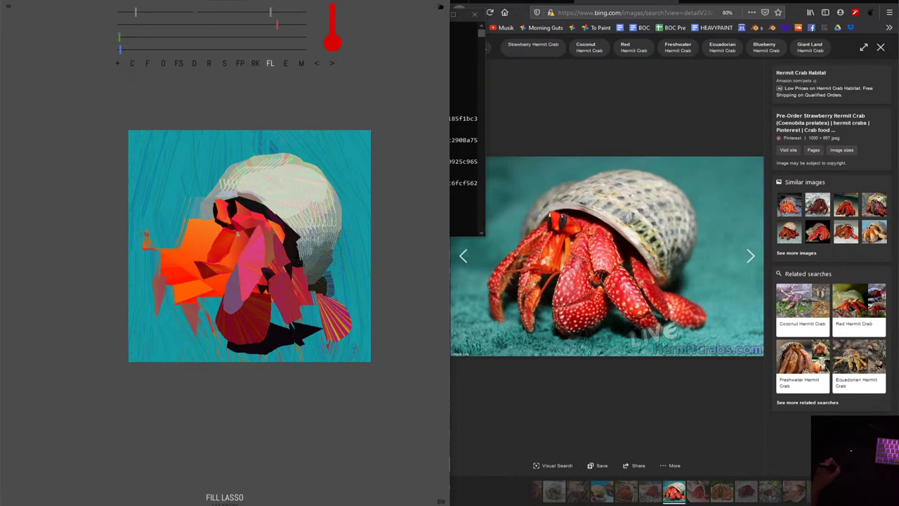
pyautogui.moveTo(237, 259); pyautogui.dragTo(226, 250)
pyautogui.moveTo(277, 24); pyautogui.dragTo(144, 24)
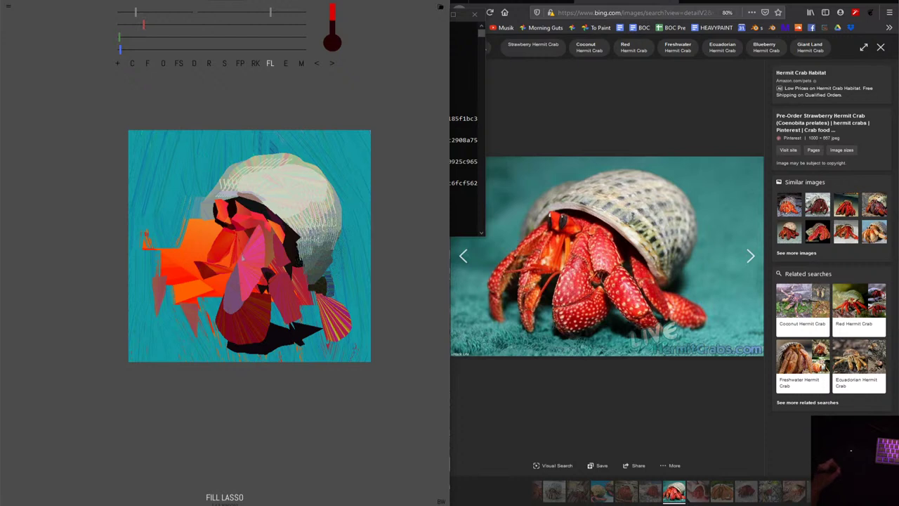
pyautogui.moveTo(242, 250); pyautogui.dragTo(234, 251)
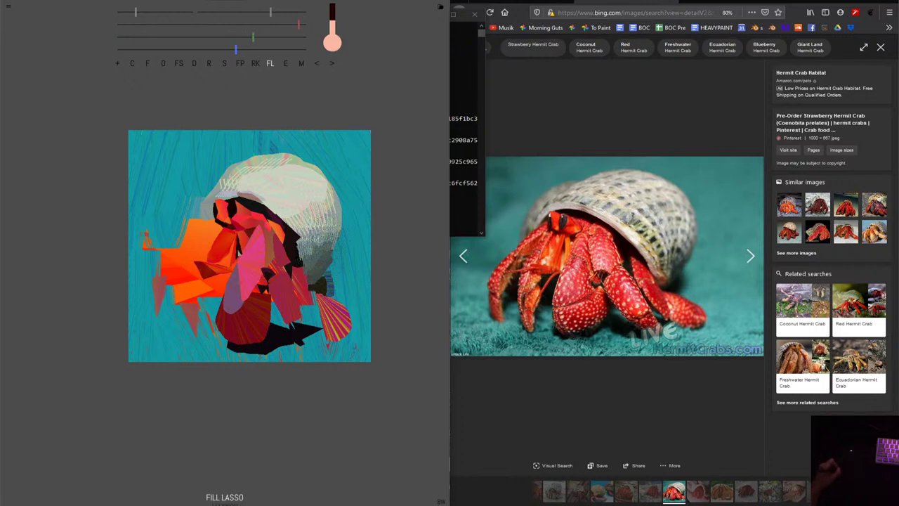
# Add a light-pink facet on the face and shift the paint colour toward orange.
pyautogui.moveTo(241, 255); pyautogui.dragTo(236, 245)
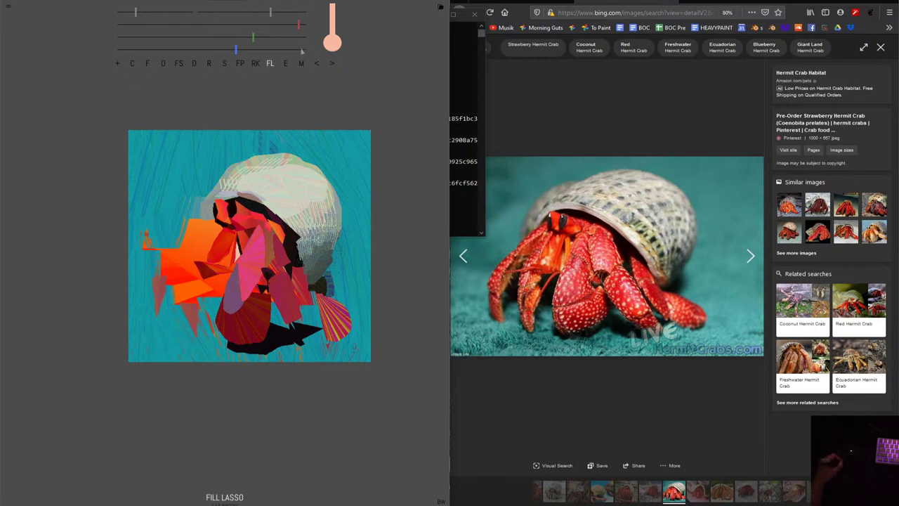
pyautogui.click(184, 49)
pyautogui.moveTo(208, 38); pyautogui.dragTo(225, 36)
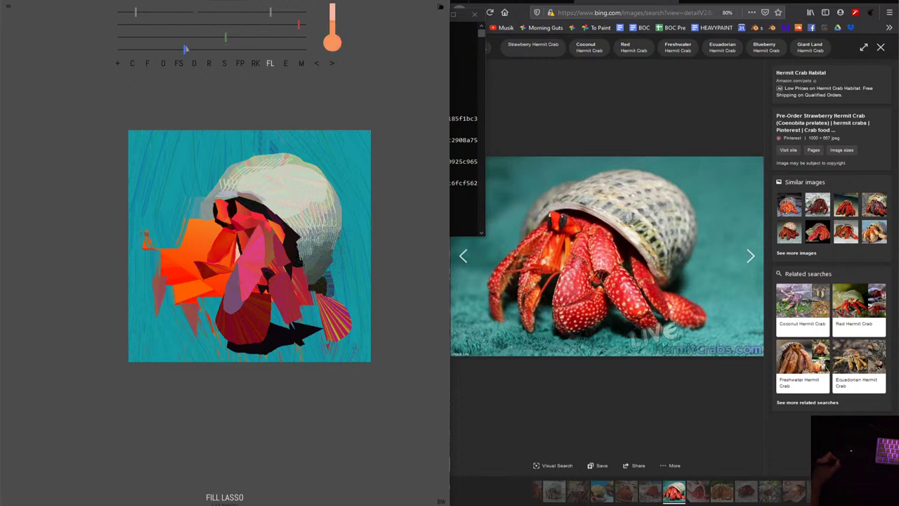
pyautogui.click(173, 49)
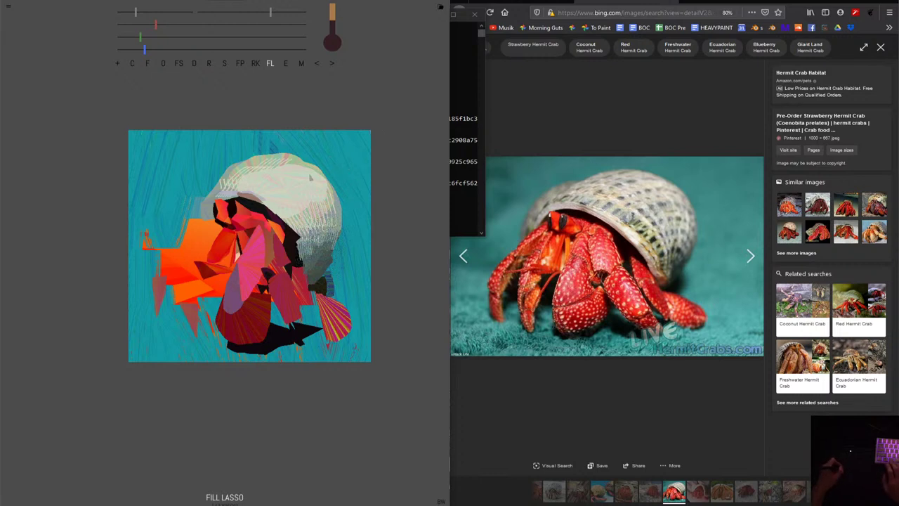
# Eyedrop the shell and the crab's red, then tweak blue and red to a deeper red.
pyautogui.keyDown('alt'); pyautogui.click(303, 184); pyautogui.keyUp('alt')
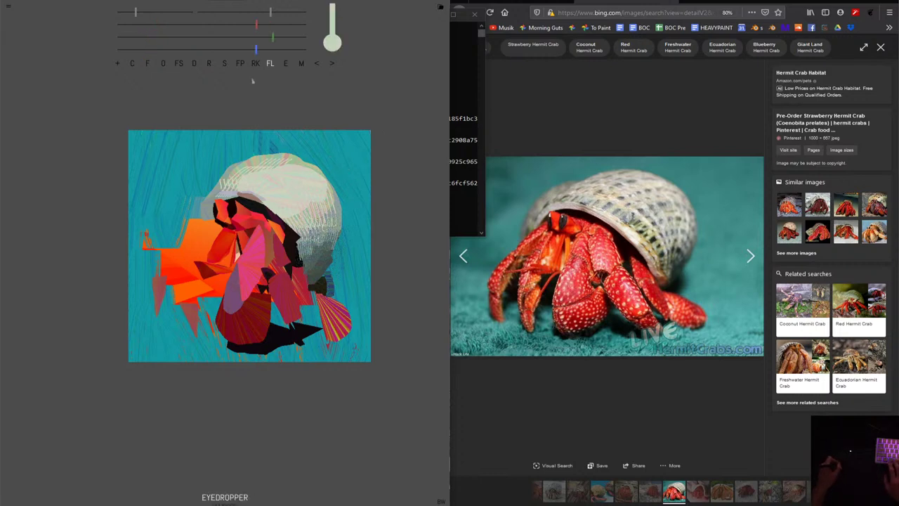
pyautogui.keyDown('alt'); pyautogui.click(268, 177); pyautogui.keyUp('alt')
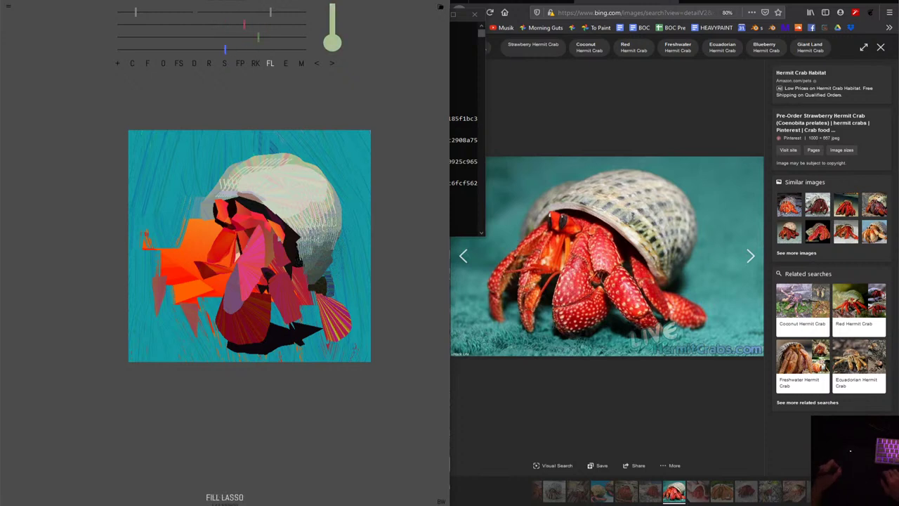
pyautogui.keyDown('alt'); pyautogui.click(269, 203); pyautogui.keyUp('alt')
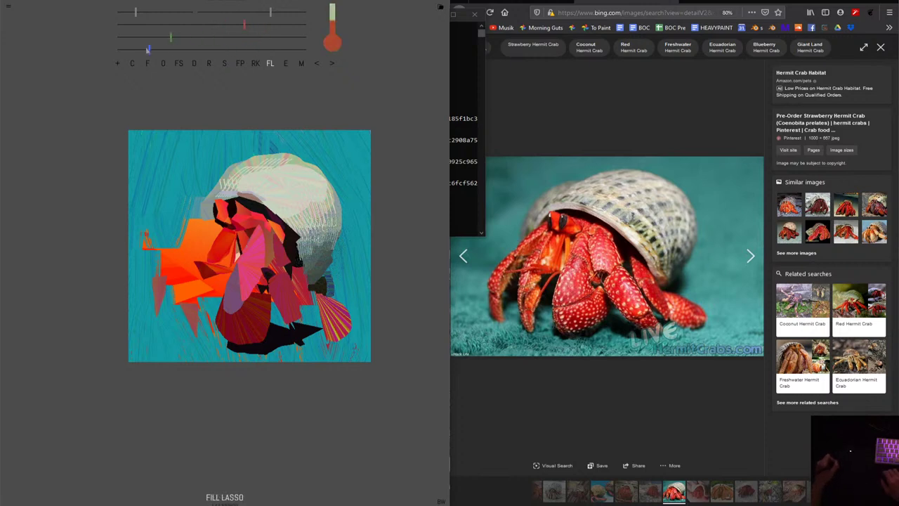
pyautogui.moveTo(148, 49); pyautogui.dragTo(157, 51)
pyautogui.click(137, 37)
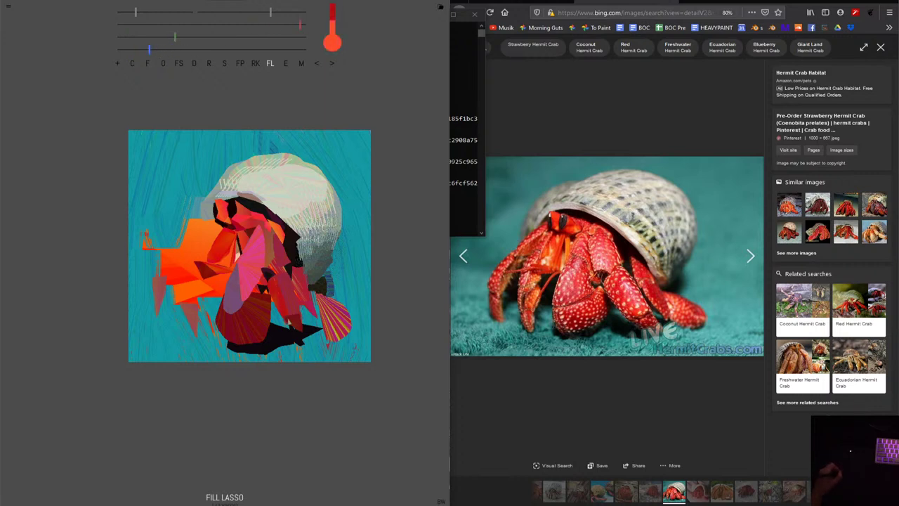
# Lasso-fill light-pink shards and a bright red shard on the crab's claw.
pyautogui.moveTo(277, 281); pyautogui.dragTo(291, 318)
pyautogui.moveTo(145, 38)
pyautogui.mouseDown()
pyautogui.moveTo(128, 38)
pyautogui.moveTo(139, 38)
pyautogui.mouseUp()
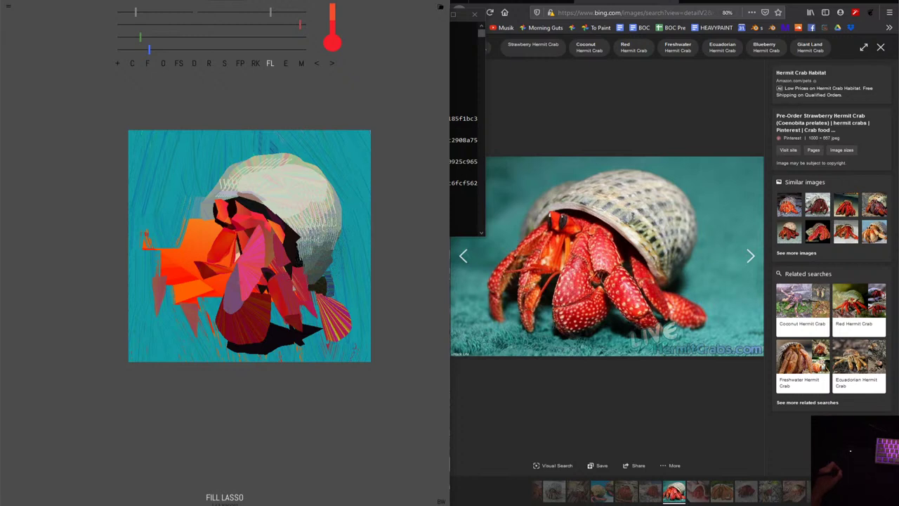
pyautogui.moveTo(301, 321); pyautogui.dragTo(289, 294)
pyautogui.moveTo(290, 320); pyautogui.dragTo(279, 293)
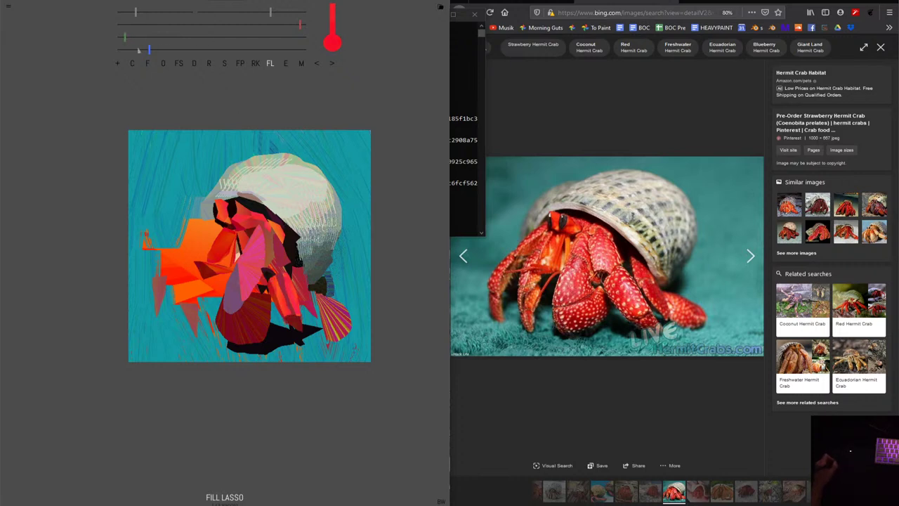
# Mix a muted pinkish red and select the Chisel tool.
pyautogui.click(139, 50)
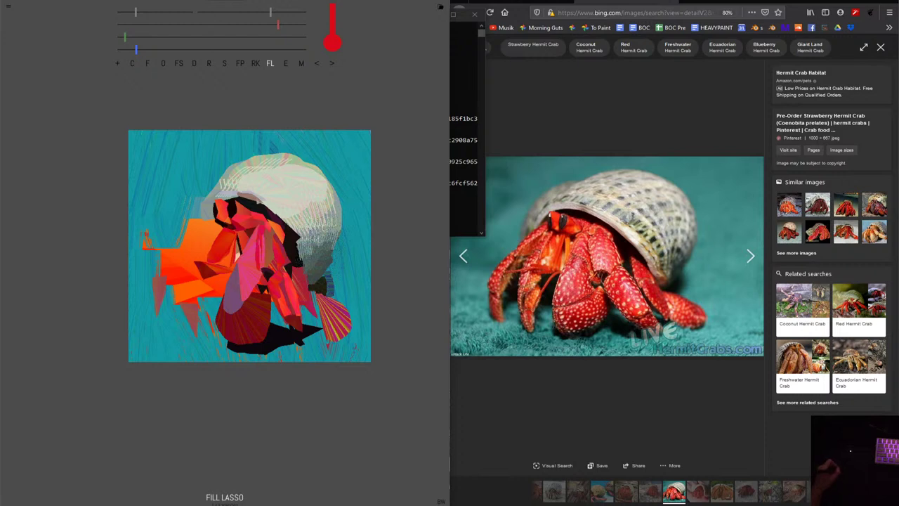
pyautogui.moveTo(203, 50); pyautogui.dragTo(194, 53)
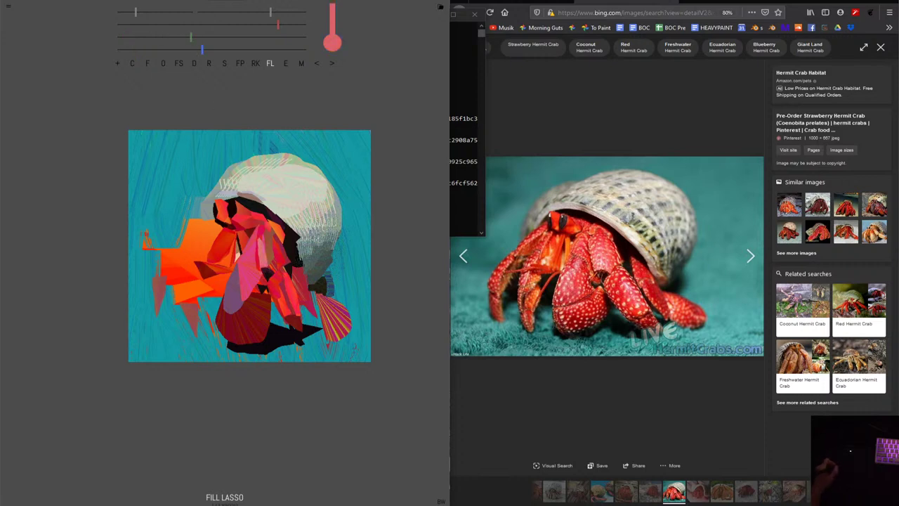
pyautogui.click(131, 63)
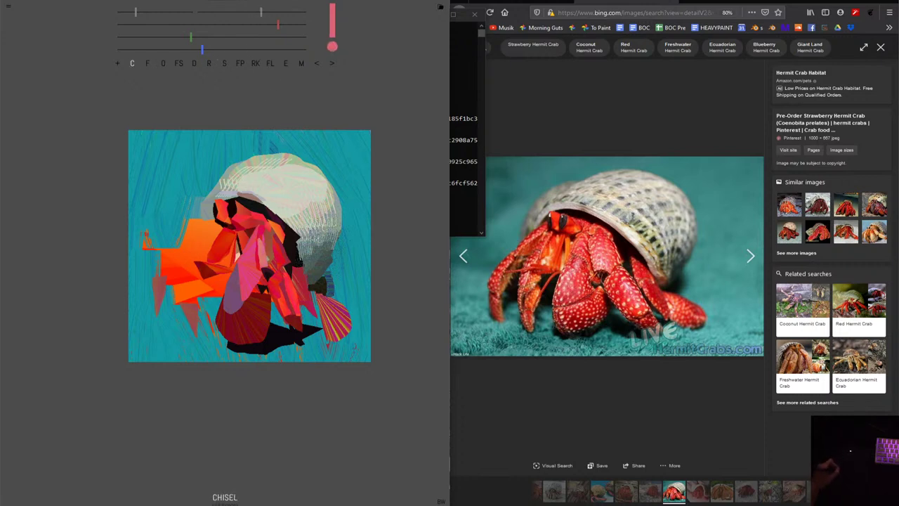
# Chisel light-pink streaks on the crab's body, undoing a darker trial stroke.
pyautogui.moveTo(267, 246); pyautogui.dragTo(275, 274)
pyautogui.moveTo(267, 242)
pyautogui.mouseDown()
pyautogui.moveTo(274, 254)
pyautogui.moveTo(260, 241)
pyautogui.mouseUp()
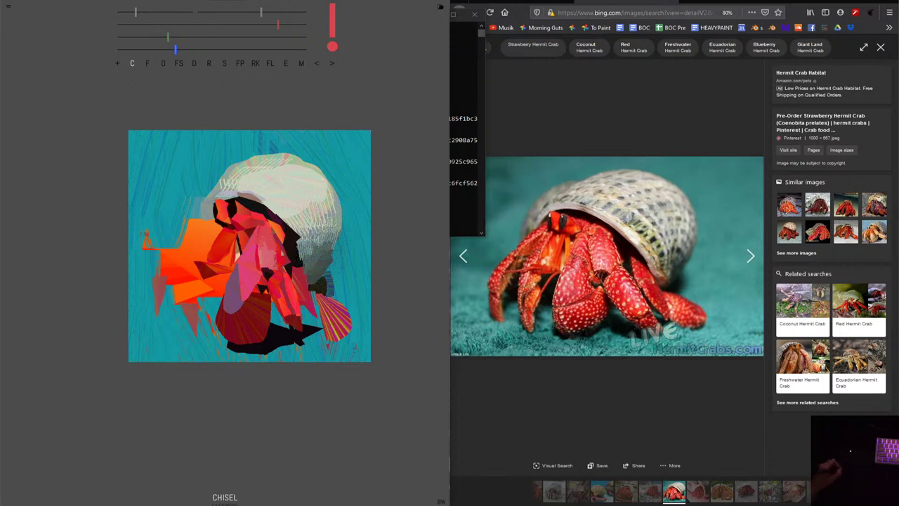
pyautogui.click(263, 26)
pyautogui.moveTo(264, 25); pyautogui.dragTo(254, 25)
pyautogui.moveTo(271, 250); pyautogui.dragTo(278, 261)
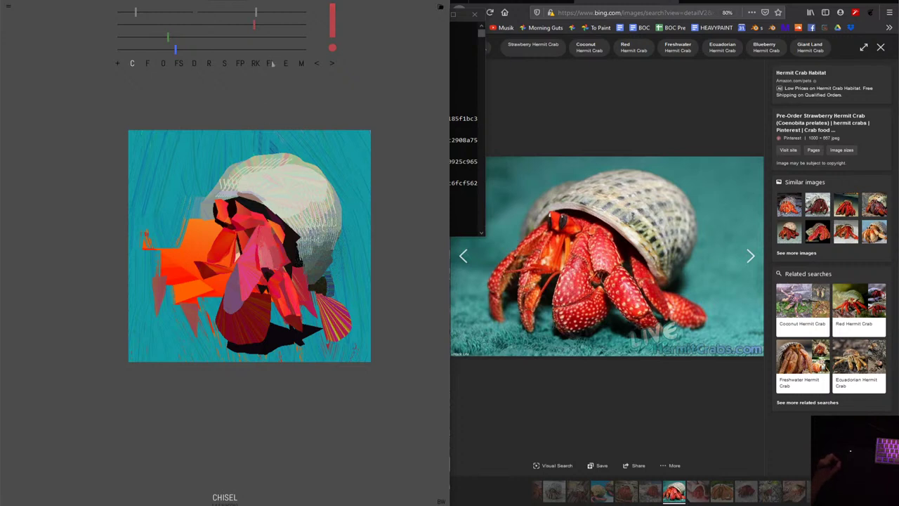
pyautogui.click(317, 63)
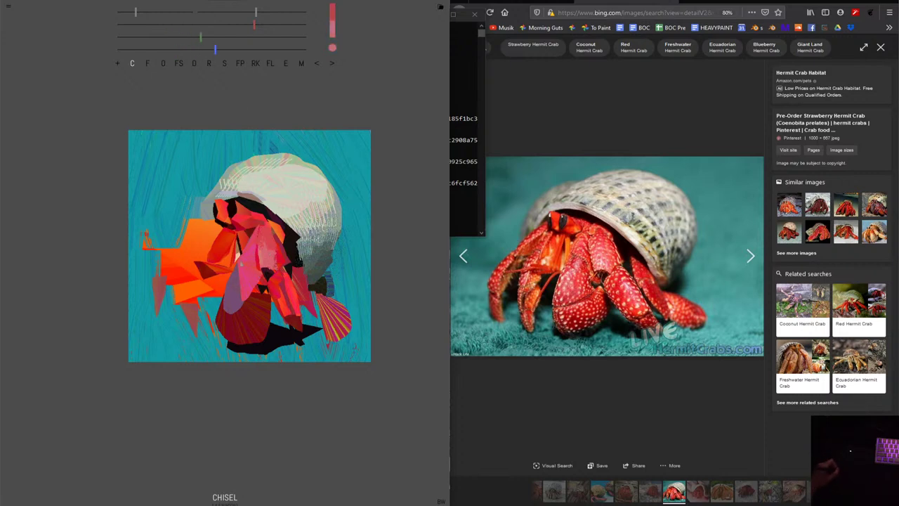
# Add light-pink chisel strokes on the leg and body, then deepen the colour to crimson.
pyautogui.moveTo(240, 262)
pyautogui.mouseDown()
pyautogui.moveTo(232, 312)
pyautogui.moveTo(241, 312)
pyautogui.mouseUp()
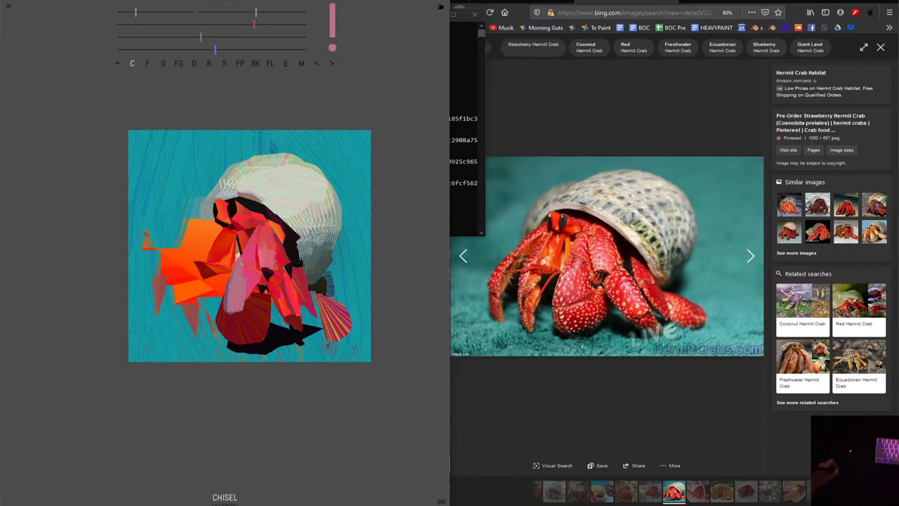
pyautogui.moveTo(250, 242); pyautogui.dragTo(242, 262)
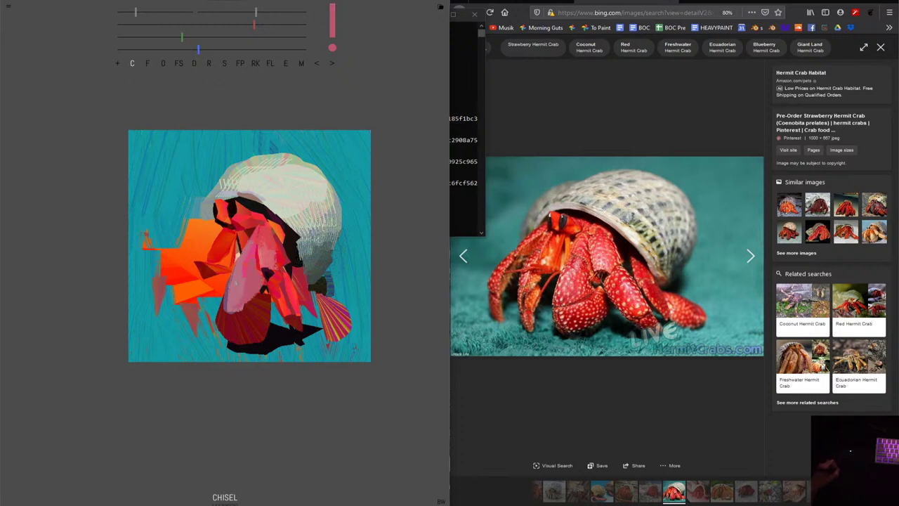
pyautogui.moveTo(228, 309); pyautogui.dragTo(225, 280)
pyautogui.moveTo(182, 37); pyautogui.dragTo(141, 35)
# Make the colour redder and chisel dark strokes up the crab's red body.
pyautogui.click(168, 49)
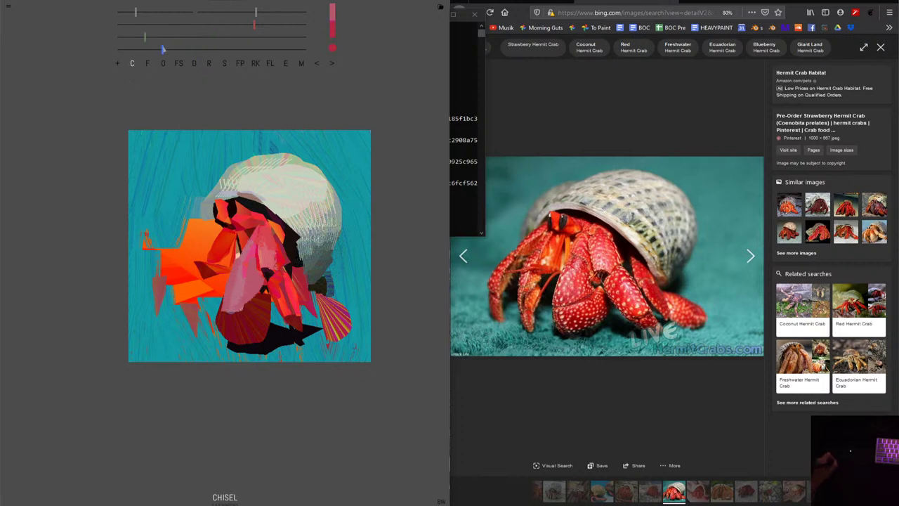
pyautogui.moveTo(227, 314)
pyautogui.mouseDown()
pyautogui.moveTo(223, 279)
pyautogui.moveTo(246, 253)
pyautogui.mouseUp()
pyautogui.moveTo(240, 302)
pyautogui.mouseDown()
pyautogui.moveTo(256, 264)
pyautogui.moveTo(238, 300)
pyautogui.mouseUp()
pyautogui.moveTo(250, 262)
pyautogui.mouseDown()
pyautogui.moveTo(238, 299)
pyautogui.moveTo(218, 313)
pyautogui.mouseUp()
pyautogui.moveTo(246, 288)
pyautogui.mouseDown()
pyautogui.moveTo(243, 295)
pyautogui.moveTo(240, 285)
pyautogui.mouseUp()
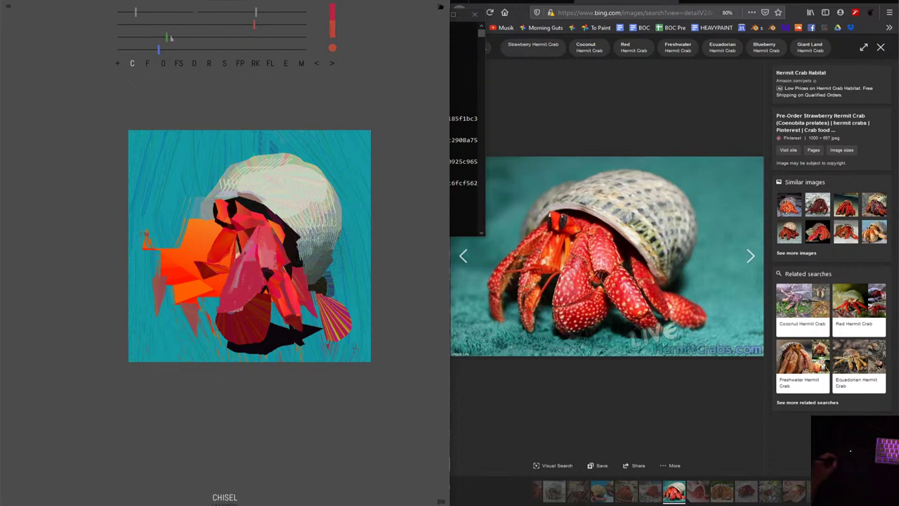
# Chisel light strokes across the crab's lower body.
pyautogui.moveTo(257, 313)
pyautogui.mouseDown()
pyautogui.moveTo(256, 324)
pyautogui.moveTo(221, 320)
pyautogui.mouseUp()
pyautogui.moveTo(266, 302); pyautogui.dragTo(232, 326)
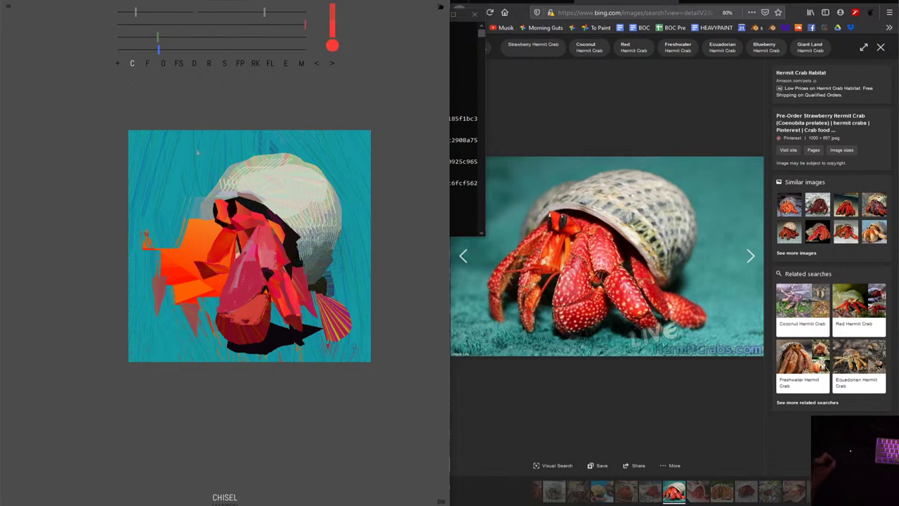
pyautogui.moveTo(262, 307); pyautogui.dragTo(242, 325)
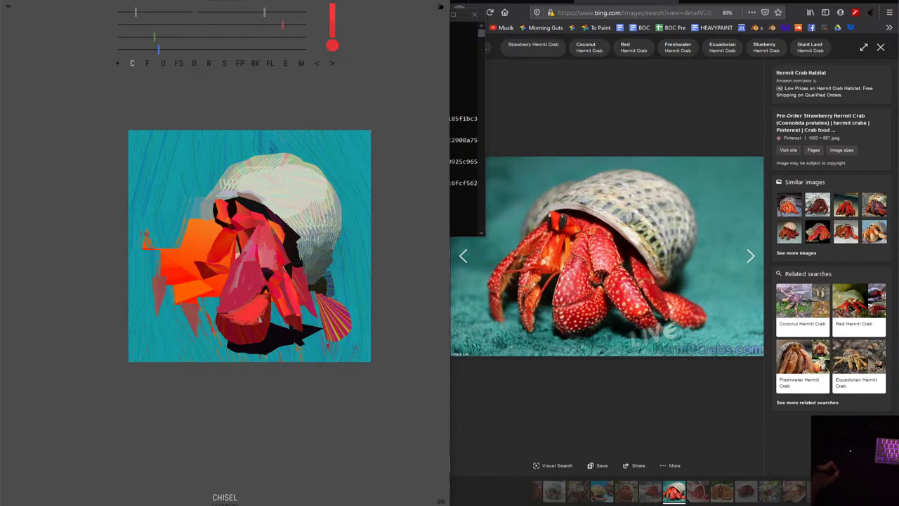
pyautogui.moveTo(266, 310)
pyautogui.mouseDown()
pyautogui.moveTo(245, 329)
pyautogui.moveTo(222, 324)
pyautogui.moveTo(239, 324)
pyautogui.mouseUp()
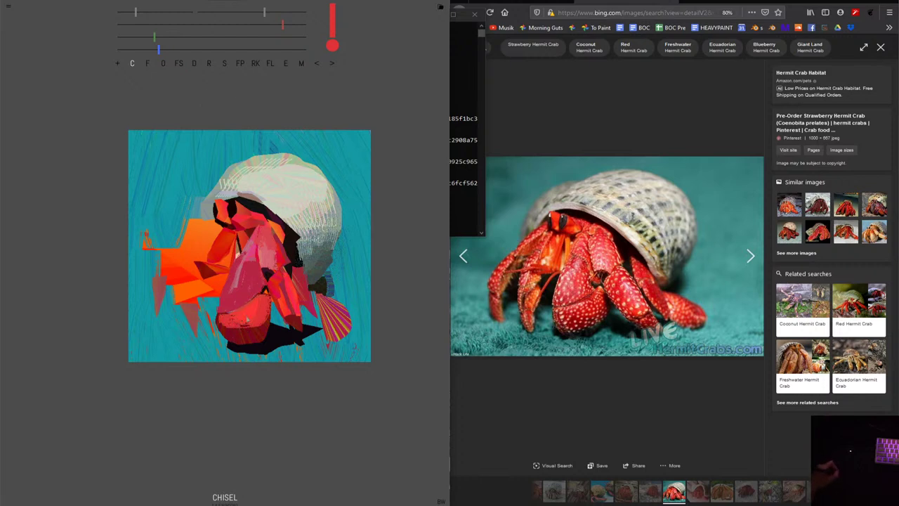
pyautogui.moveTo(246, 320); pyautogui.dragTo(239, 328)
# Carve the lower red body with a chisel stroke and shift the paint colour to navy blue.
pyautogui.press('m')
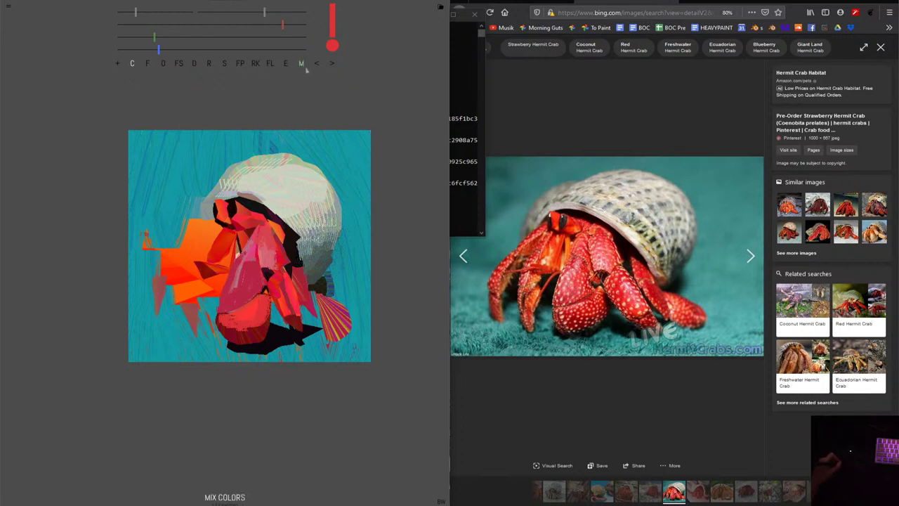
pyautogui.press('c')
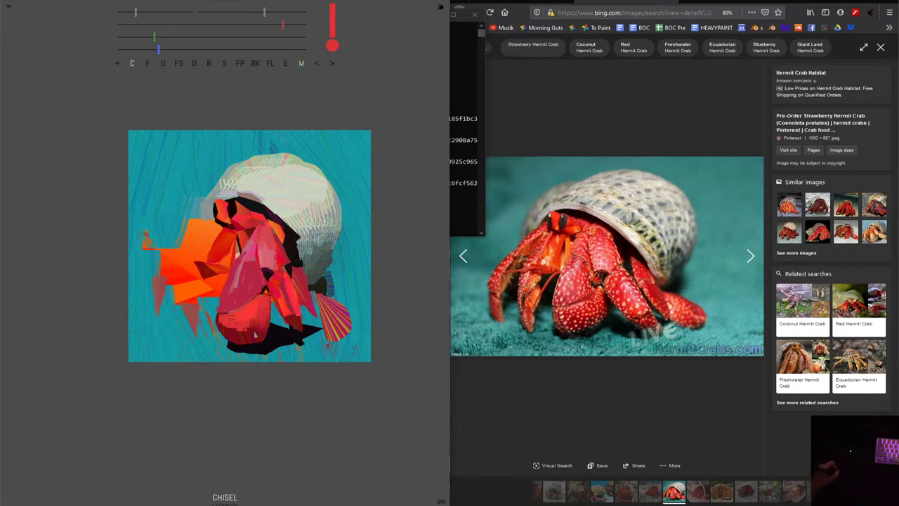
pyautogui.moveTo(239, 326)
pyautogui.mouseDown()
pyautogui.moveTo(235, 334)
pyautogui.moveTo(219, 326)
pyautogui.mouseUp()
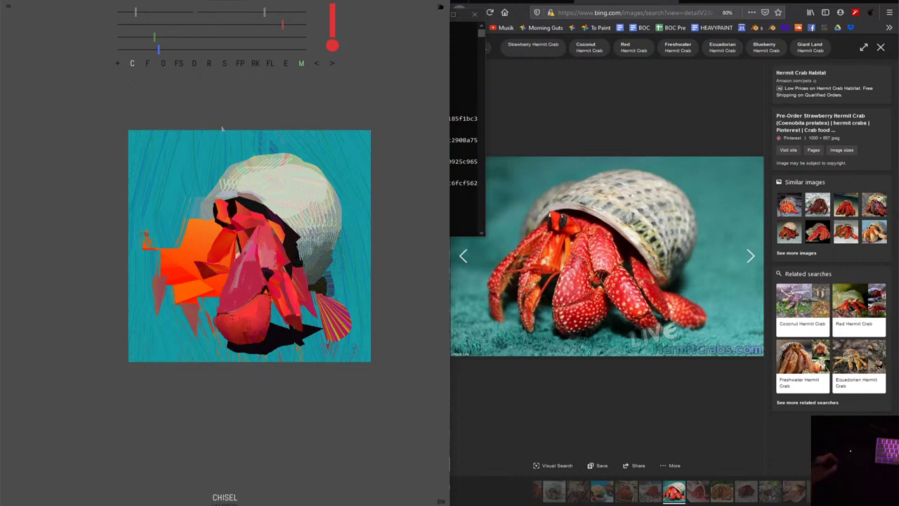
pyautogui.click(301, 63)
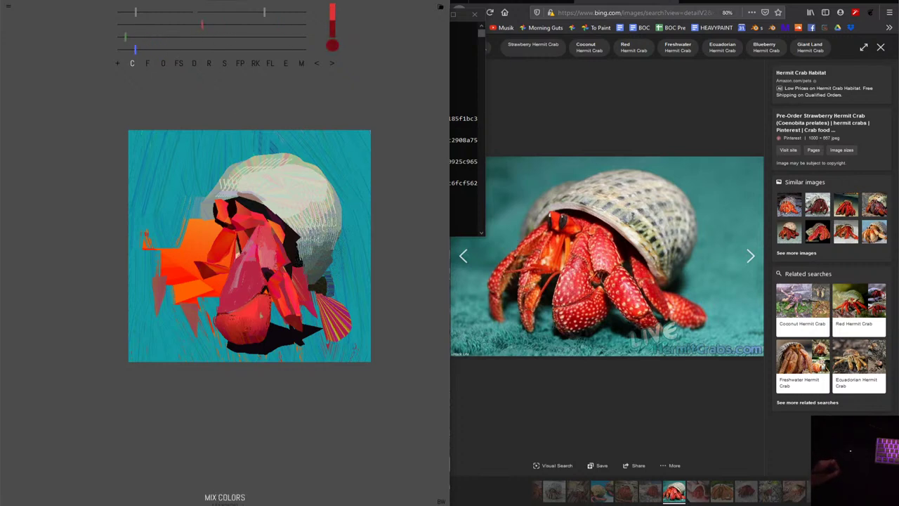
pyautogui.press('c')
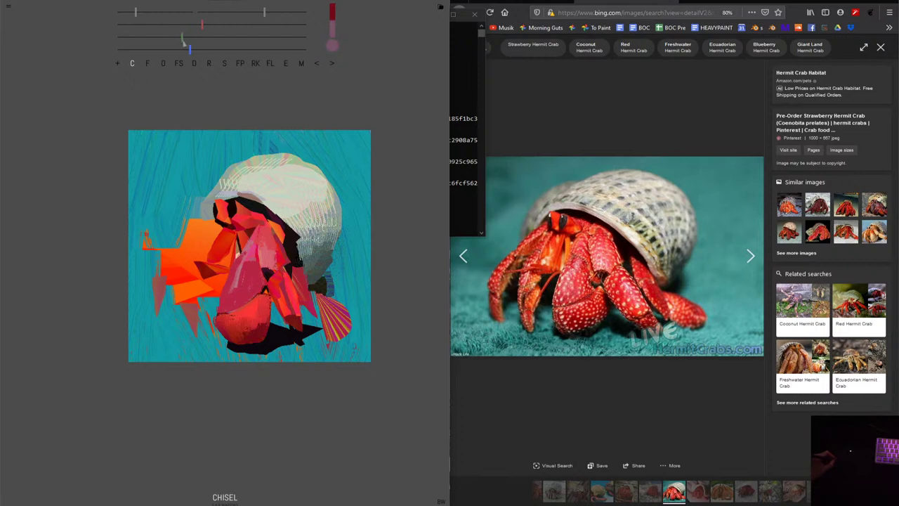
pyautogui.moveTo(190, 49); pyautogui.dragTo(208, 49)
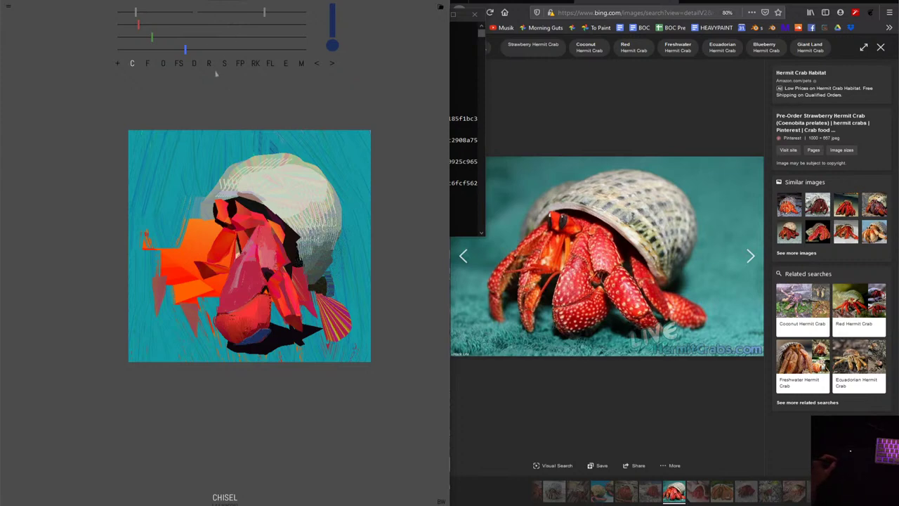
# Eyedrop the teal background and chisel teal strokes beside the crab's shadow.
pyautogui.click(318, 66)
pyautogui.press('e')
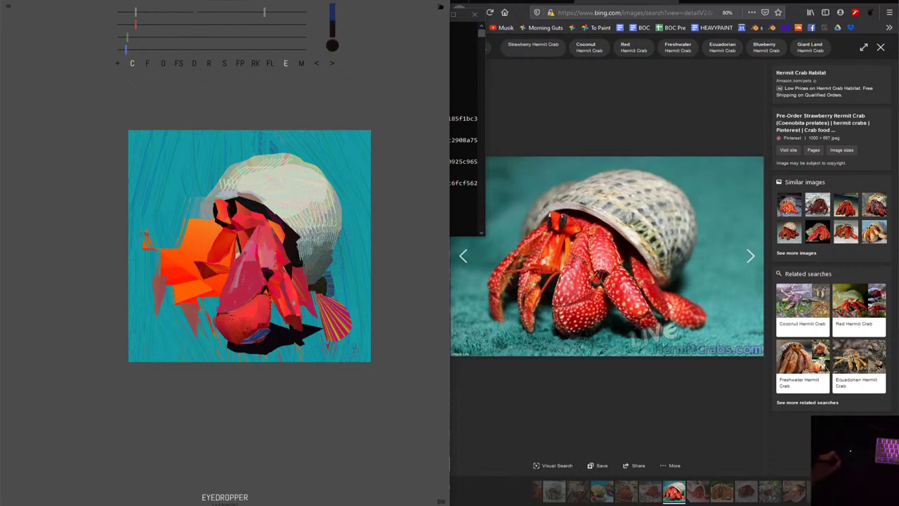
pyautogui.click(314, 353)
pyautogui.moveTo(284, 344); pyautogui.dragTo(255, 350)
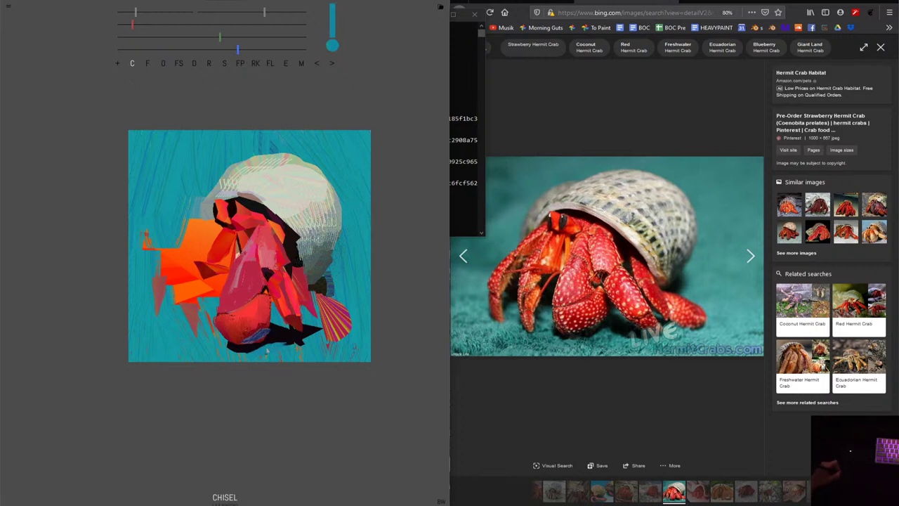
pyautogui.moveTo(277, 344); pyautogui.dragTo(261, 344)
# Eyedrop black for a stroke below the claw, then shade the underside in brighter red.
pyautogui.press('e')
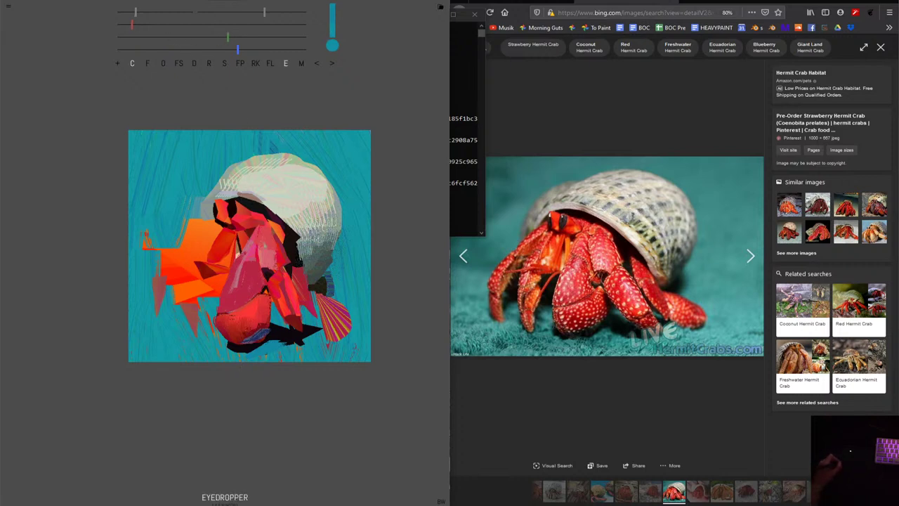
pyautogui.click(242, 345)
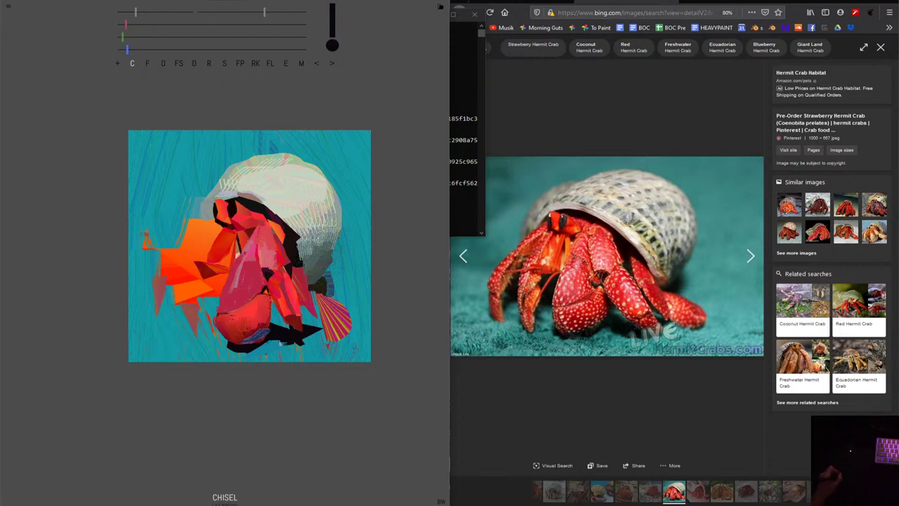
pyautogui.moveTo(273, 342); pyautogui.dragTo(282, 347)
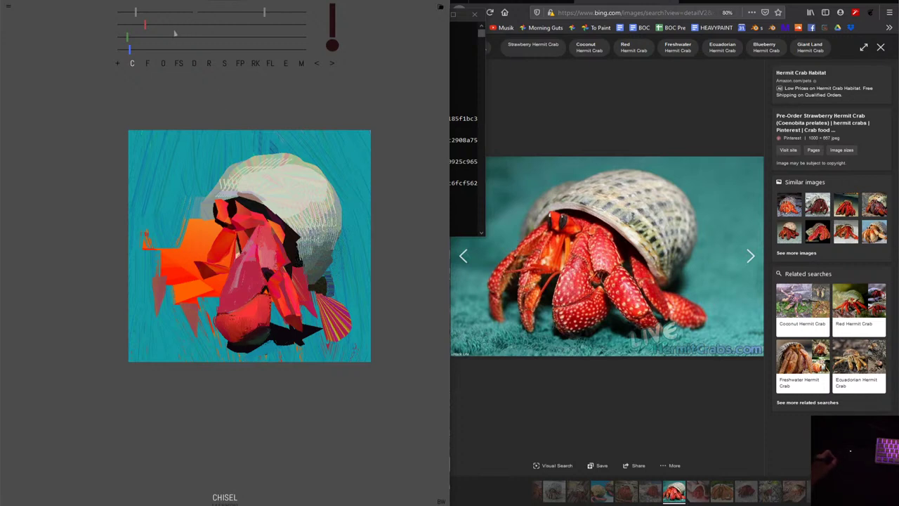
pyautogui.click(184, 25)
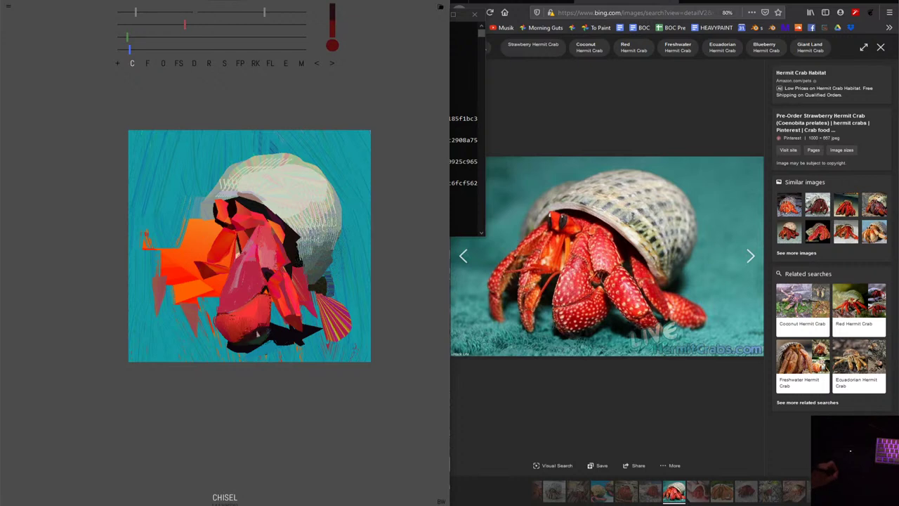
pyautogui.moveTo(259, 335); pyautogui.dragTo(263, 327)
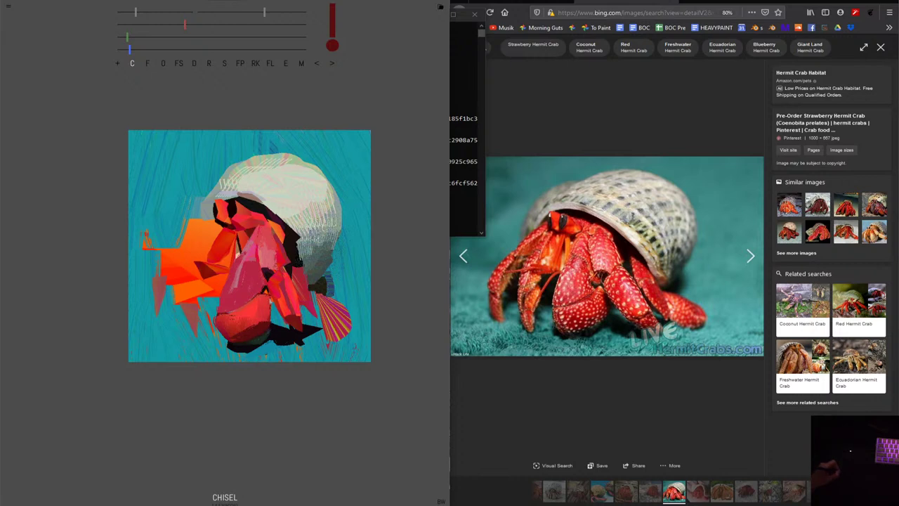
# Glance at the brush presets, then swap the chisel brush for the RECT rectangle brush.
pyautogui.press('b')
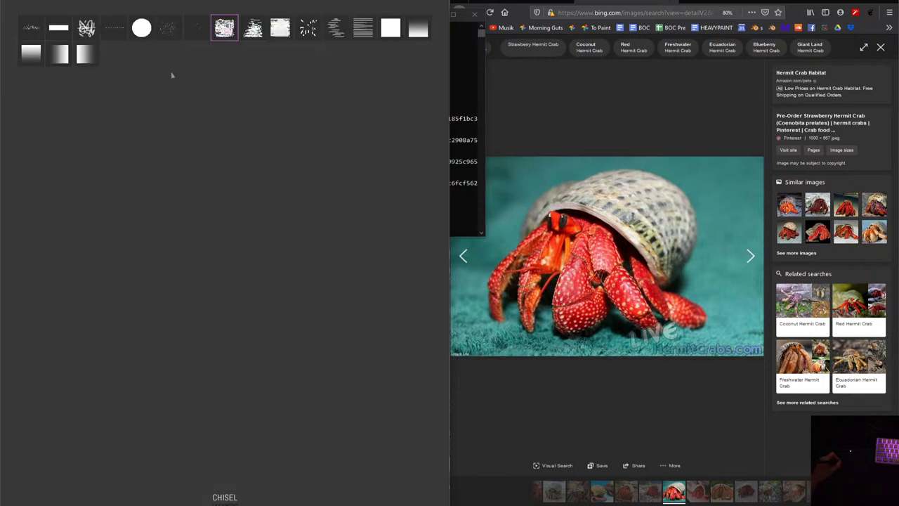
pyautogui.press('b')
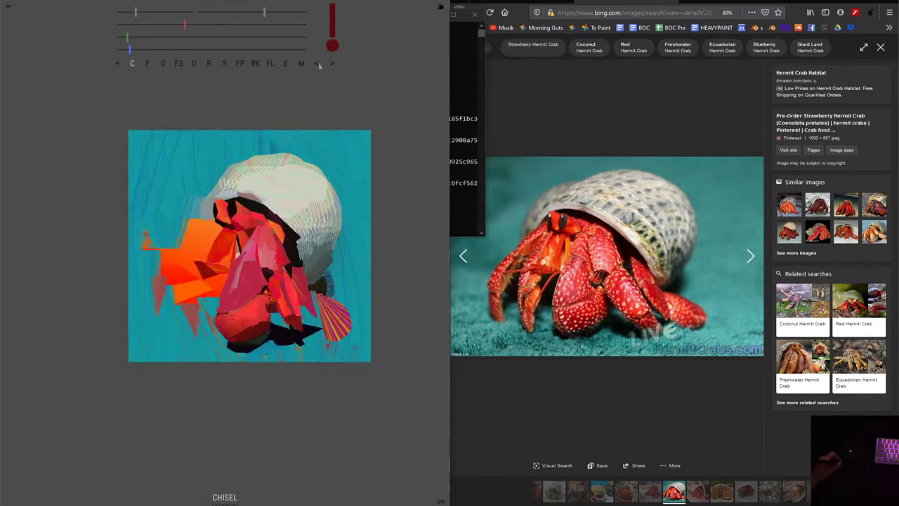
pyautogui.click(148, 64)
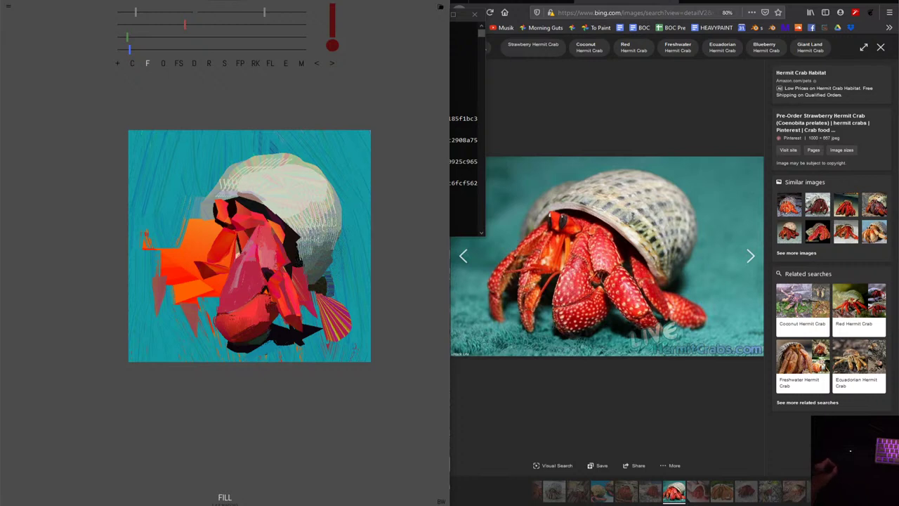
pyautogui.click(208, 64)
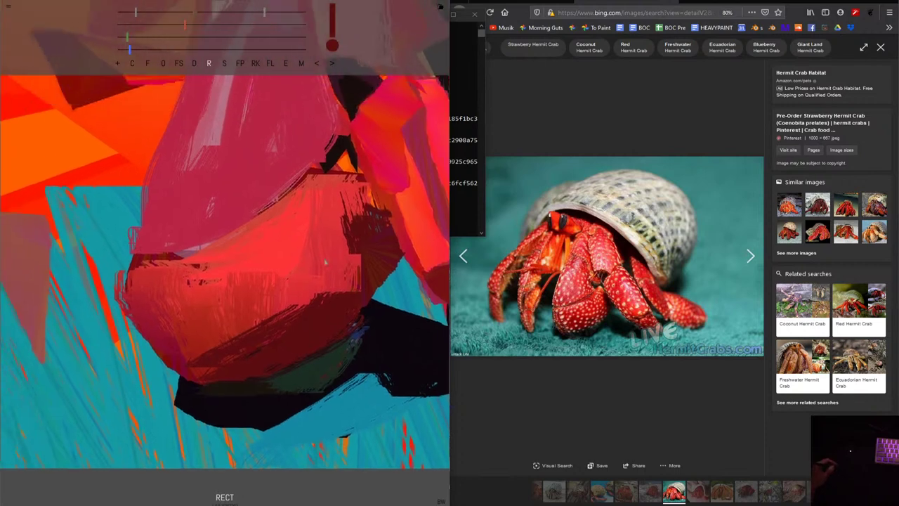
# Select the Rake brush, resize it, and trial dark stripes across the belly, undoing them.
pyautogui.click(255, 64)
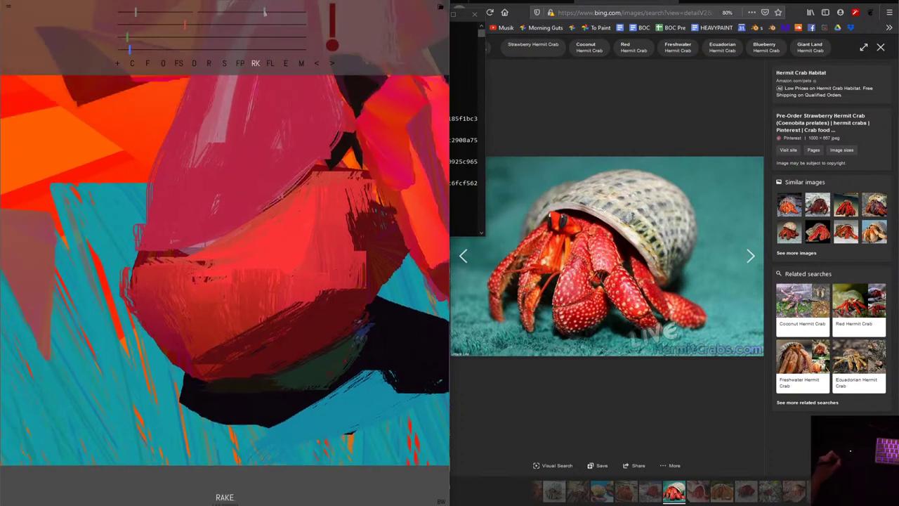
pyautogui.moveTo(264, 12); pyautogui.dragTo(284, 14)
pyautogui.moveTo(324, 264); pyautogui.dragTo(272, 275)
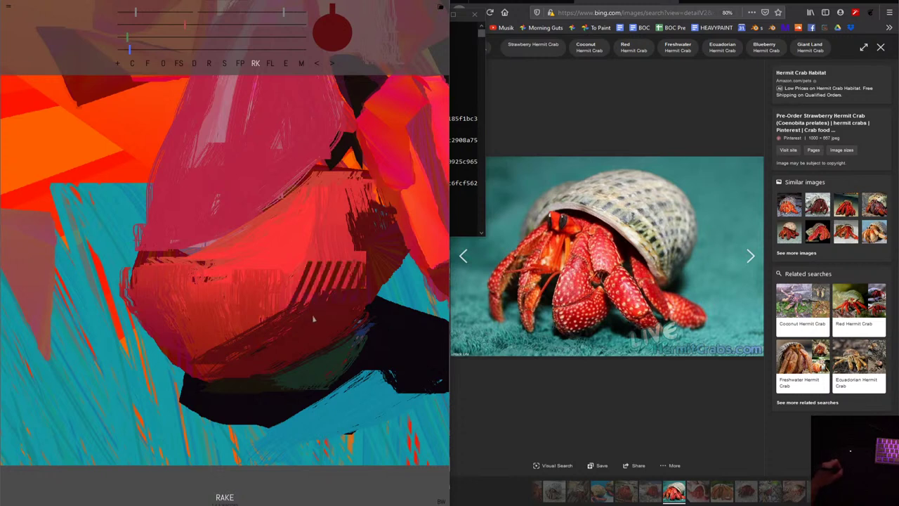
pyautogui.hotkey('ctrl', 'z')
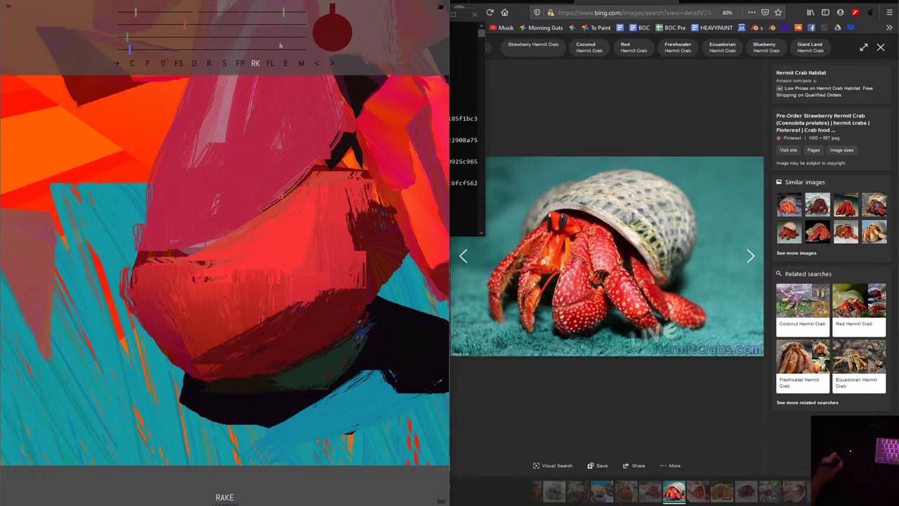
pyautogui.moveTo(284, 13); pyautogui.dragTo(276, 13)
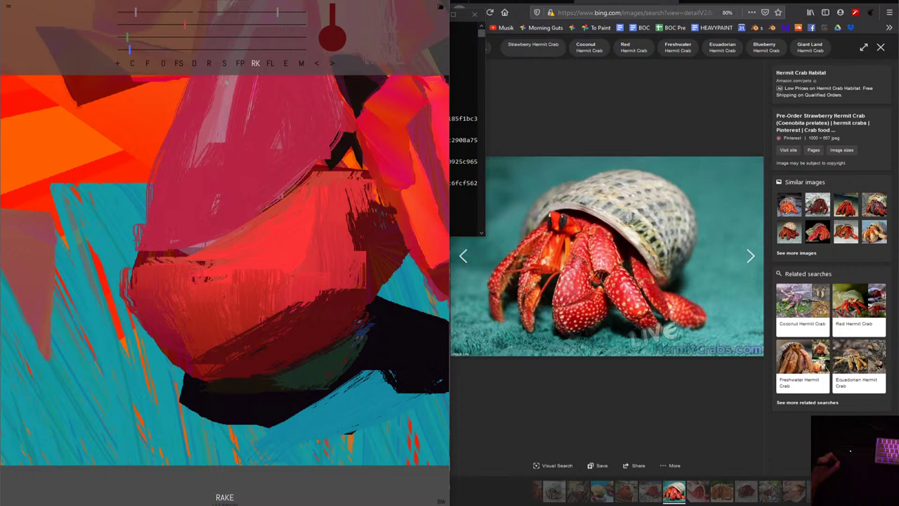
pyautogui.moveTo(329, 296); pyautogui.dragTo(210, 369)
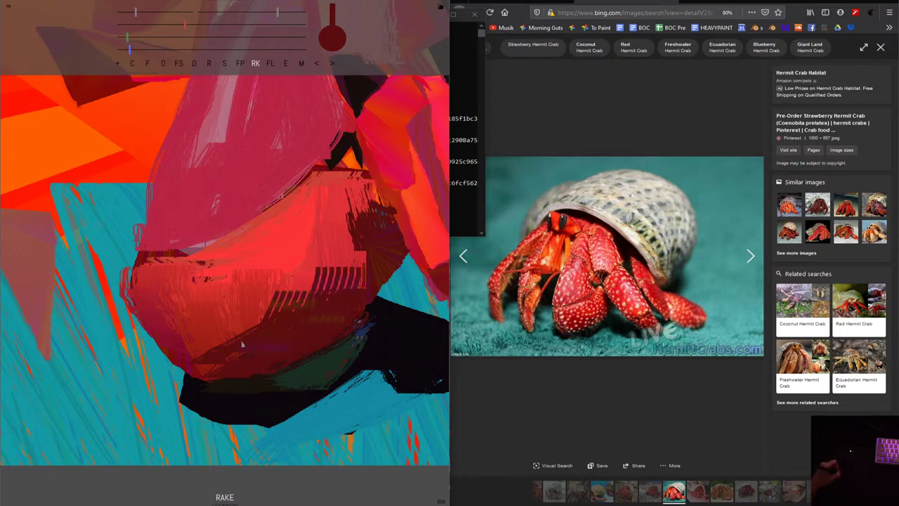
pyautogui.click(318, 64)
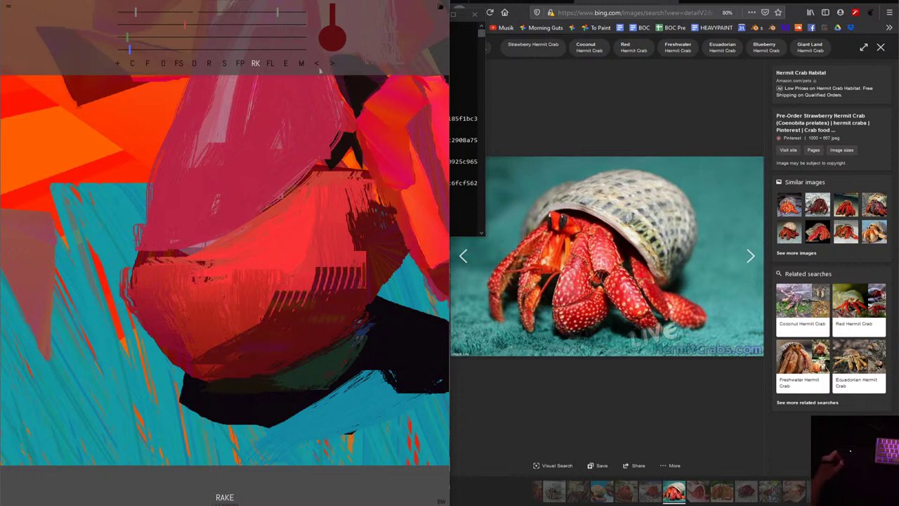
pyautogui.click(318, 64)
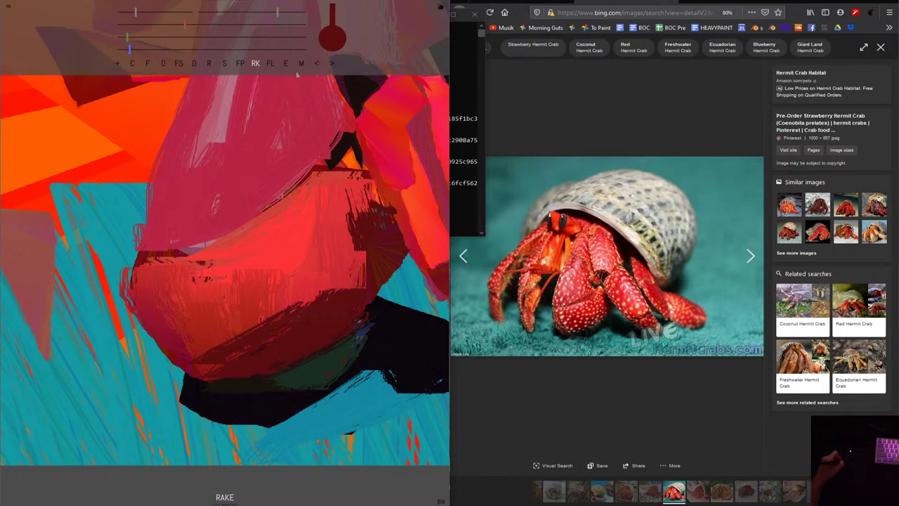
# Settle a dark curved rake stripe over the lower-right body with a slightly larger brush.
pyautogui.moveTo(351, 245); pyautogui.dragTo(179, 358)
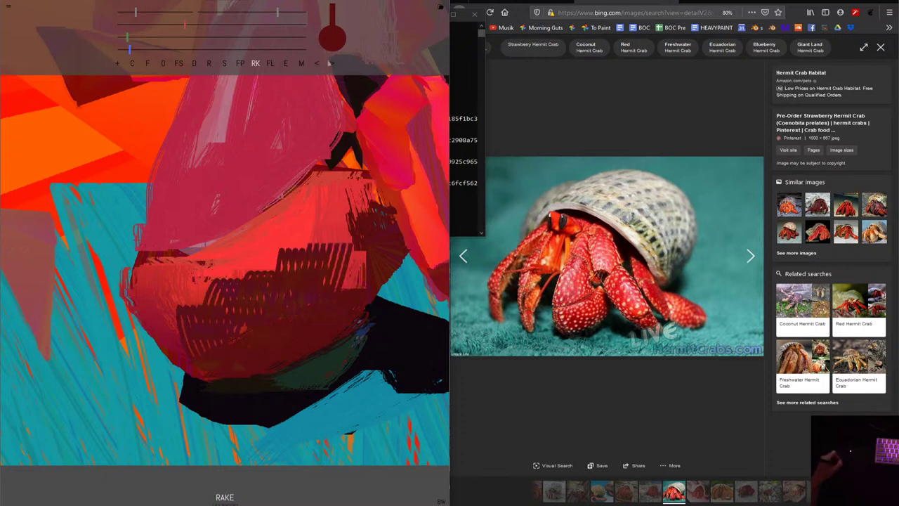
pyautogui.click(317, 64)
pyautogui.moveTo(278, 12)
pyautogui.mouseDown()
pyautogui.moveTo(290, 11)
pyautogui.moveTo(282, 12)
pyautogui.mouseUp()
pyautogui.moveTo(325, 265); pyautogui.dragTo(207, 341)
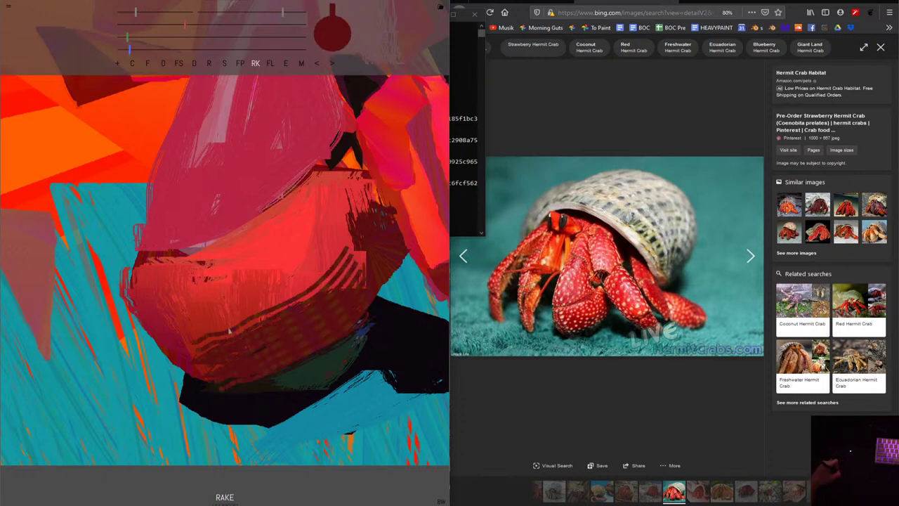
pyautogui.click(316, 63)
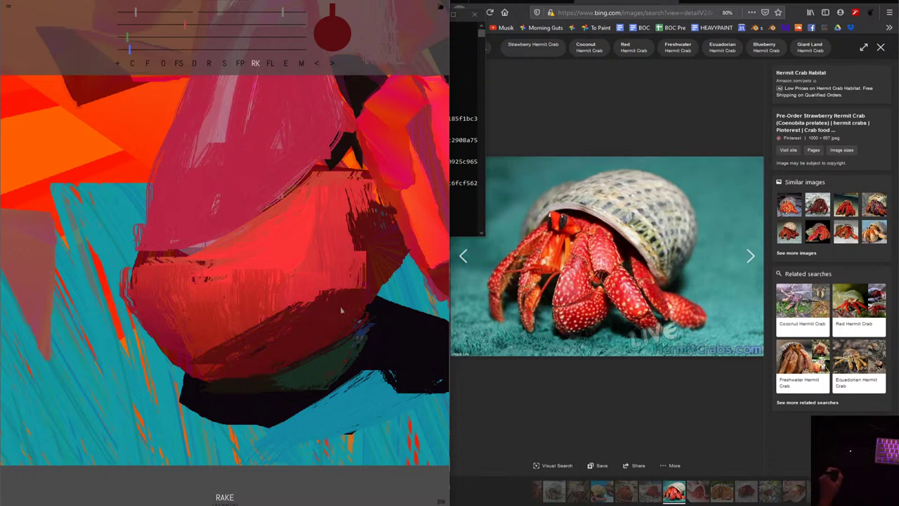
pyautogui.moveTo(282, 12); pyautogui.dragTo(291, 14)
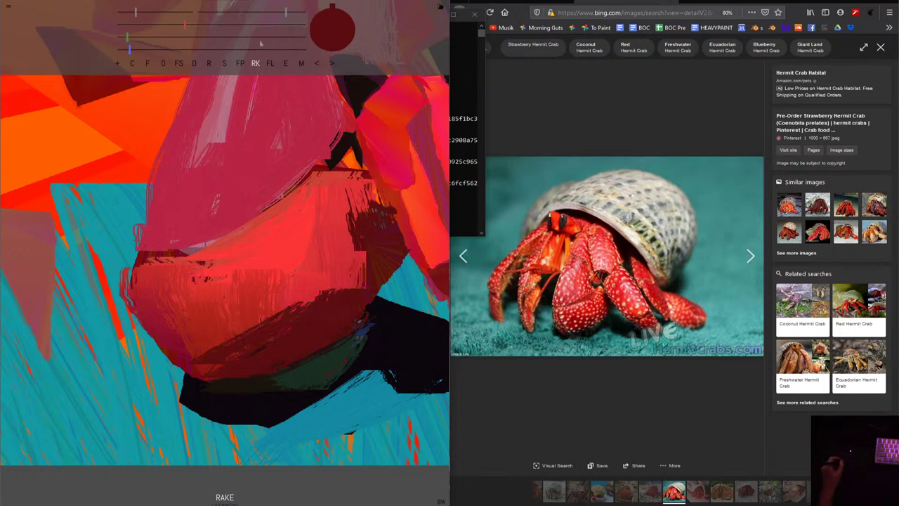
pyautogui.moveTo(369, 276)
pyautogui.mouseDown()
pyautogui.moveTo(314, 320)
pyautogui.moveTo(179, 343)
pyautogui.mouseUp()
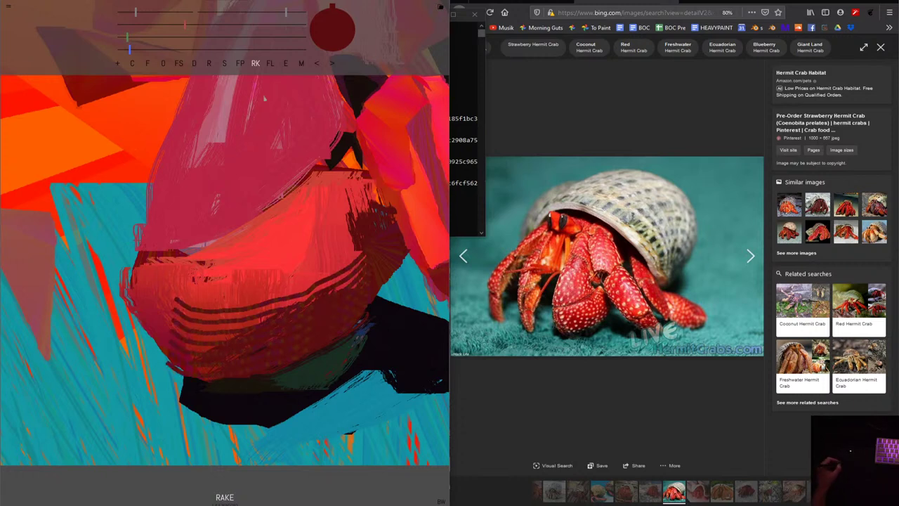
# Zoom the canvas, then try Fill Stretch and Fill Poly before settling on Fill Lasso.
pyautogui.scroll(-2, 326, 217)
pyautogui.scroll(-2, 326, 217)
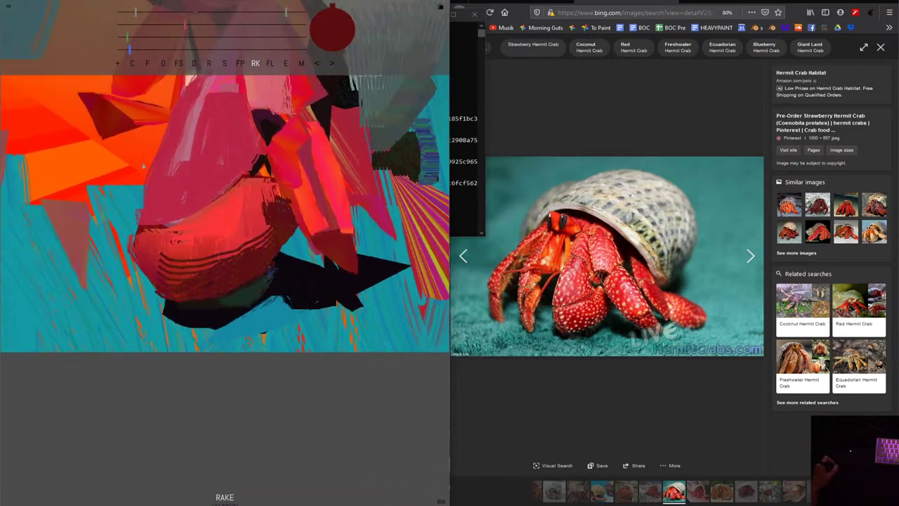
pyautogui.scroll(-2, 281, 232)
pyautogui.scroll(-1, 236, 249)
pyautogui.scroll(2, 235, 250)
pyautogui.scroll(-1, 266, 246)
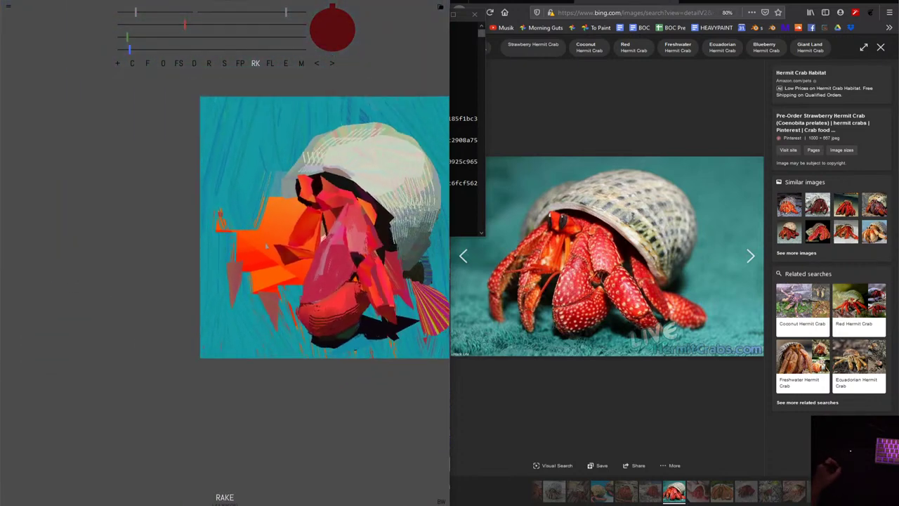
pyautogui.scroll(1, 267, 250)
pyautogui.scroll(1, 281, 250)
pyautogui.scroll(2, 302, 250)
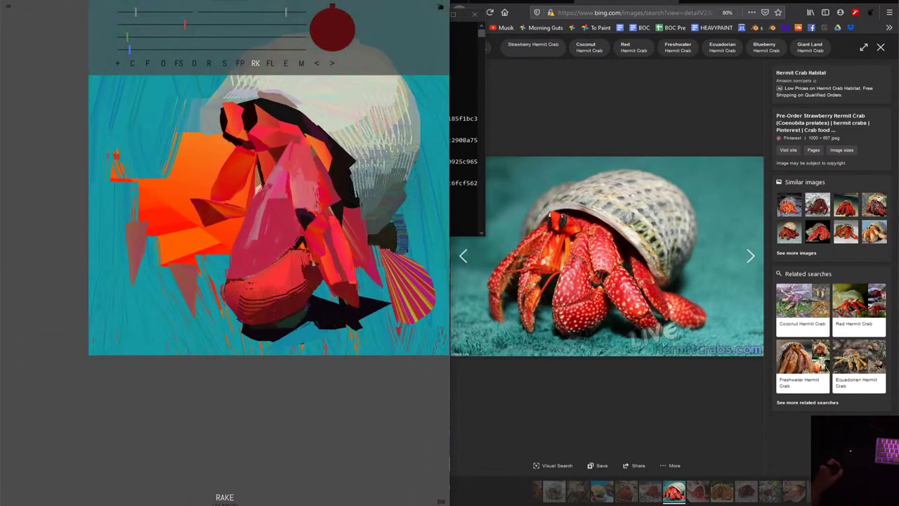
pyautogui.scroll(1, 302, 249)
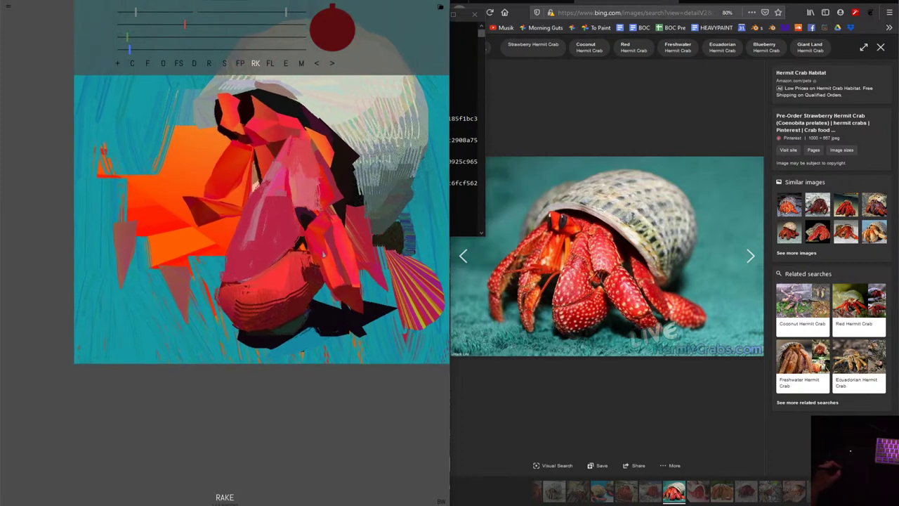
pyautogui.scroll(1, 302, 250)
pyautogui.scroll(1, 302, 249)
pyautogui.scroll(1, 302, 250)
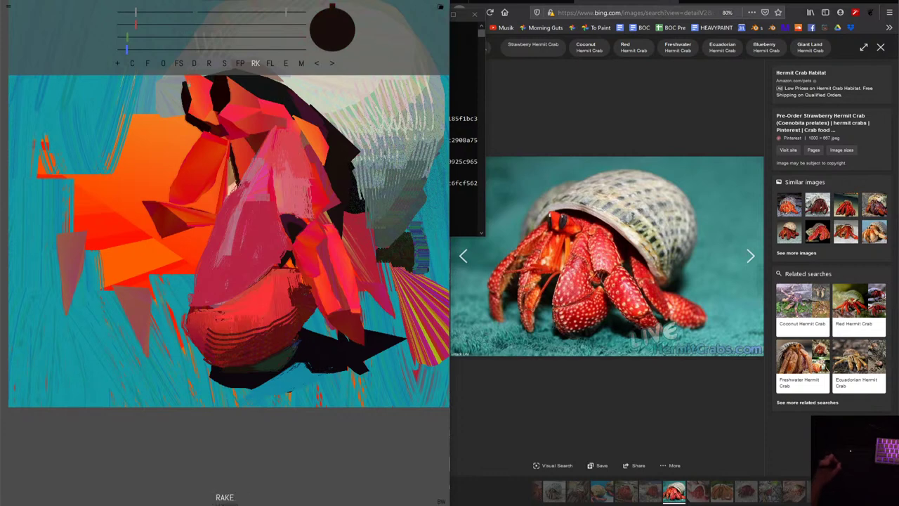
pyautogui.click(179, 65)
pyautogui.click(240, 64)
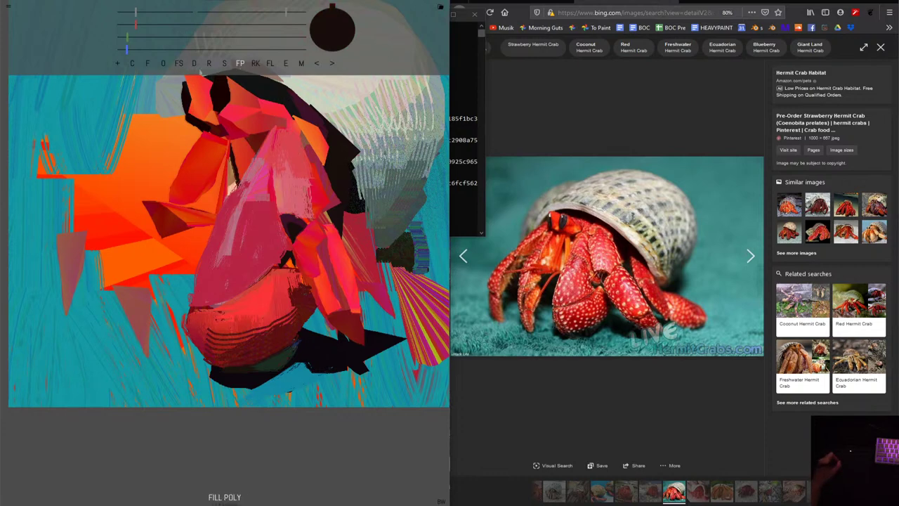
pyautogui.click(270, 64)
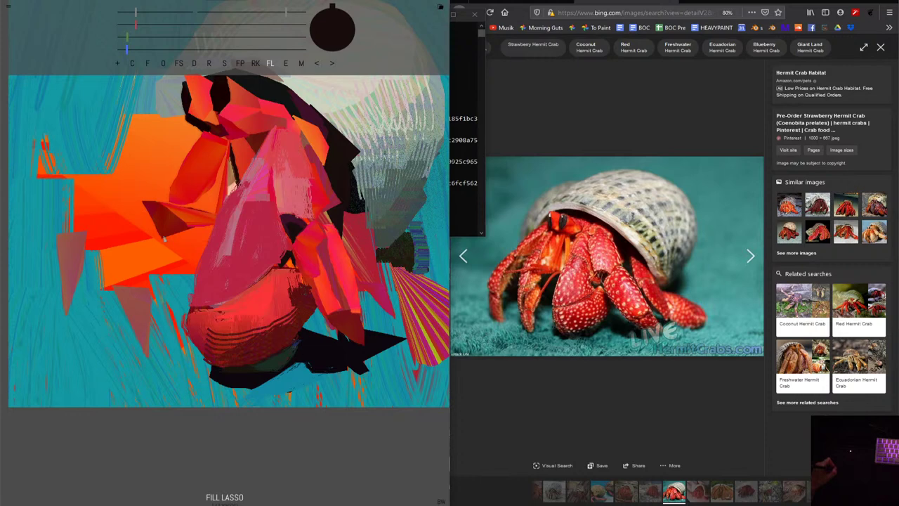
# Lasso dark wedges into the lower-left orange shape, then two dark teal shards beneath it.
pyautogui.moveTo(181, 263)
pyautogui.mouseDown()
pyautogui.moveTo(215, 230)
pyautogui.moveTo(180, 229)
pyautogui.mouseUp()
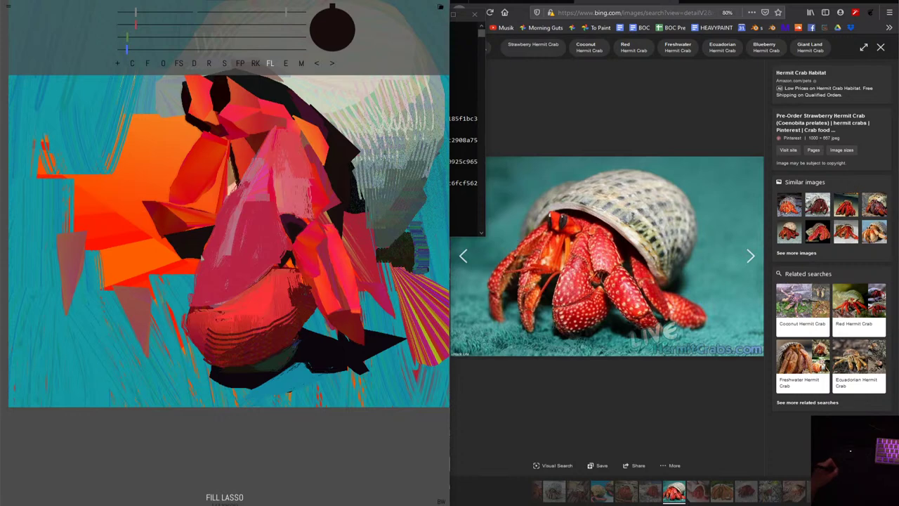
pyautogui.moveTo(198, 280); pyautogui.dragTo(146, 241)
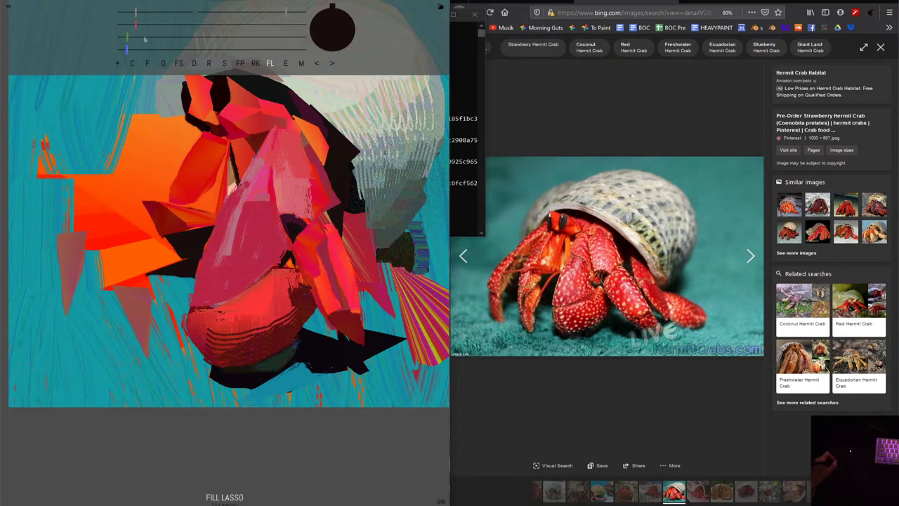
pyautogui.moveTo(127, 36)
pyautogui.mouseDown()
pyautogui.moveTo(169, 39)
pyautogui.moveTo(172, 50)
pyautogui.mouseUp()
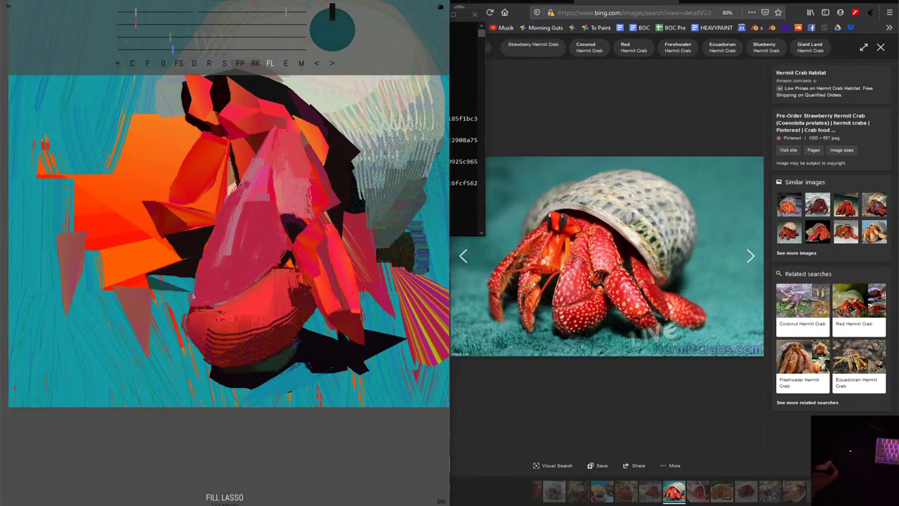
pyautogui.moveTo(169, 295); pyautogui.dragTo(147, 295)
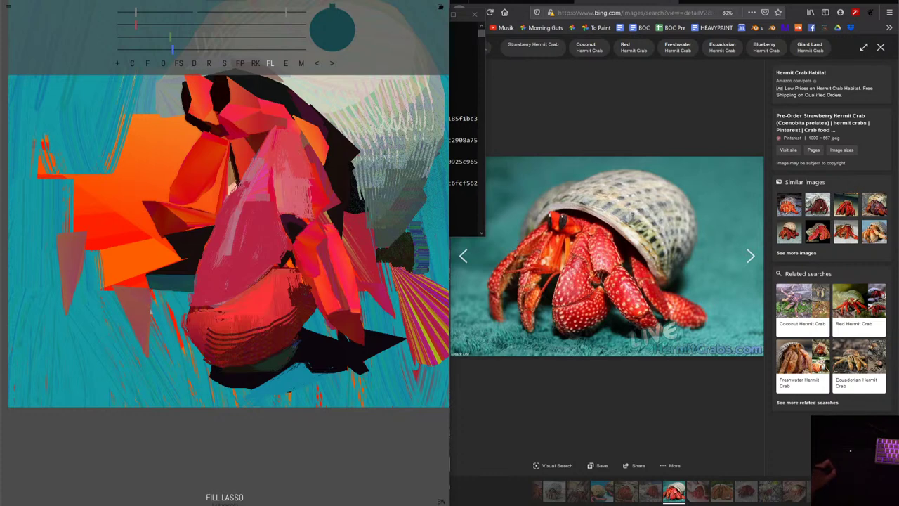
pyautogui.moveTo(156, 289)
pyautogui.mouseDown()
pyautogui.moveTo(153, 313)
pyautogui.moveTo(172, 288)
pyautogui.mouseUp()
# Mix an amber orange, shrink the brush, and lasso two small shapes on the striped fan's top edge.
pyautogui.scroll(-3, 225, 239)
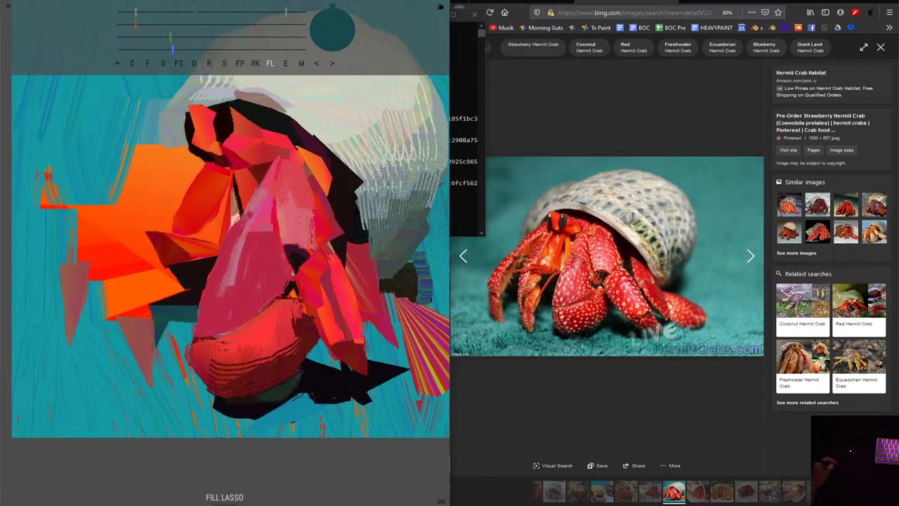
pyautogui.scroll(-2, 230, 226)
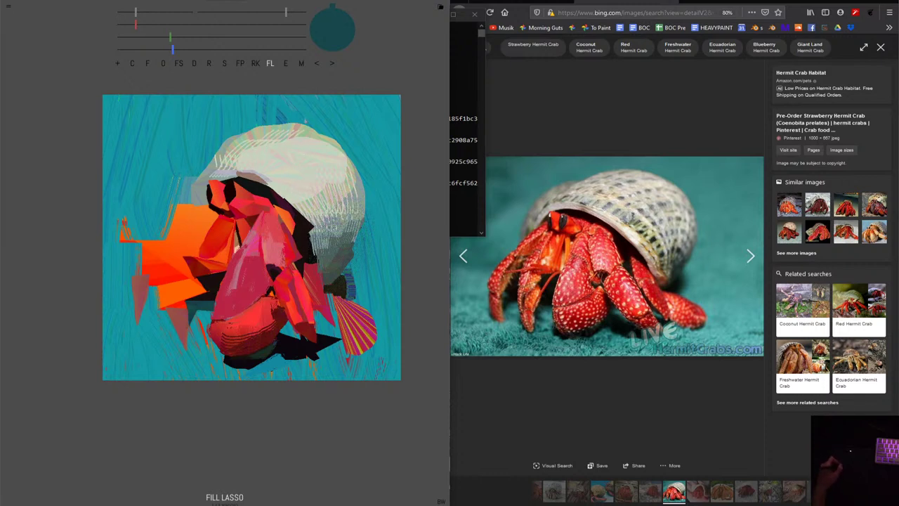
pyautogui.moveTo(135, 25)
pyautogui.mouseDown()
pyautogui.moveTo(193, 25)
pyautogui.moveTo(217, 36)
pyautogui.moveTo(232, 25)
pyautogui.mouseUp()
pyautogui.moveTo(172, 48); pyautogui.dragTo(140, 48)
pyautogui.moveTo(218, 37); pyautogui.dragTo(190, 37)
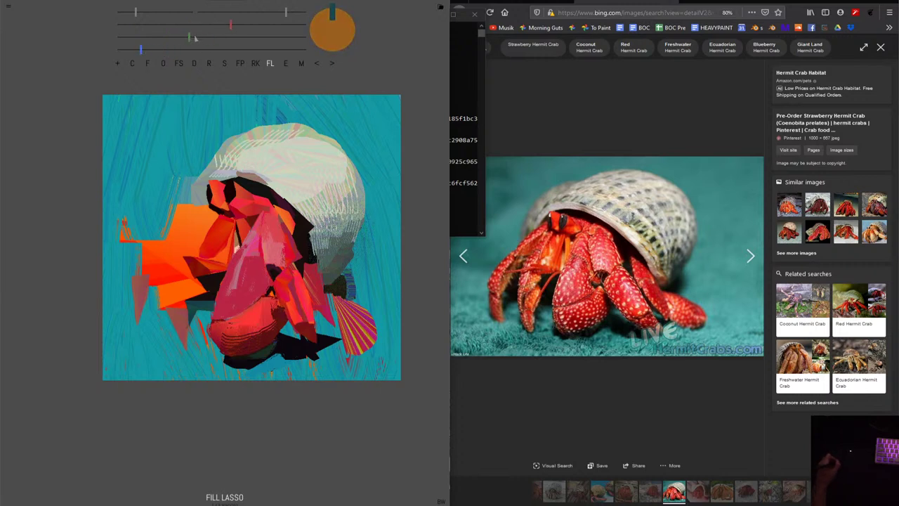
pyautogui.moveTo(286, 12); pyautogui.dragTo(271, 12)
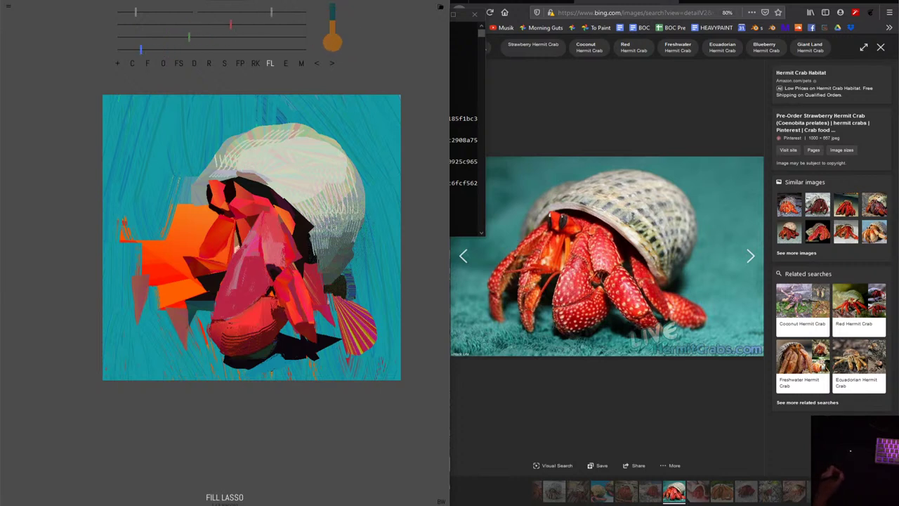
pyautogui.moveTo(332, 302); pyautogui.dragTo(333, 327)
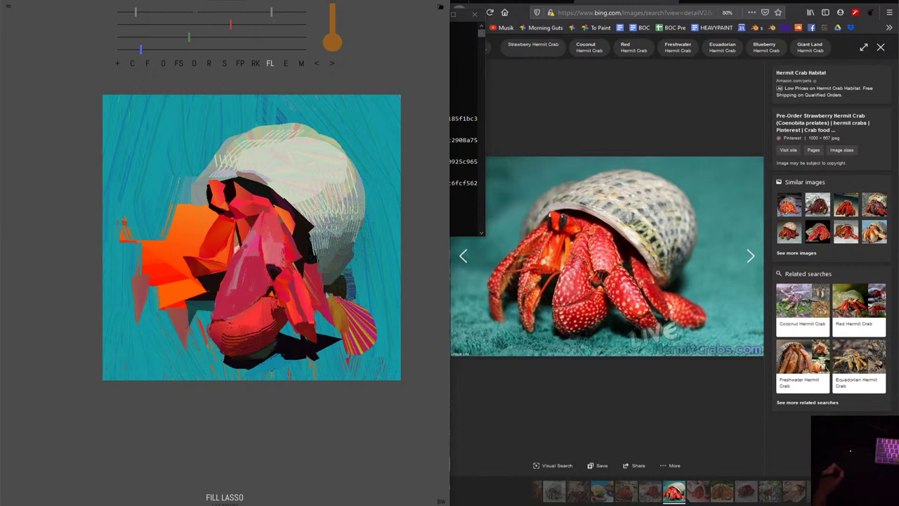
pyautogui.moveTo(328, 294); pyautogui.dragTo(350, 325)
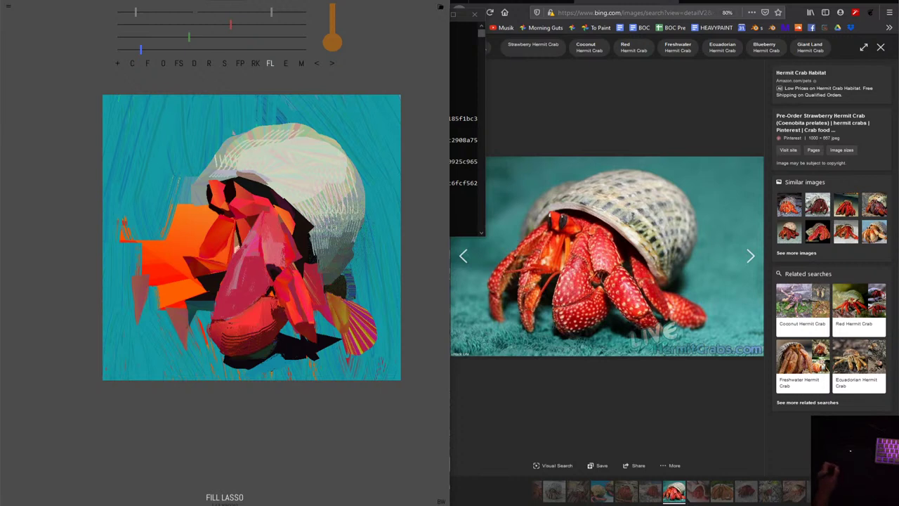
# Lower the green to turn the amber orange paint into a deeper red.
pyautogui.moveTo(188, 37); pyautogui.dragTo(171, 37)
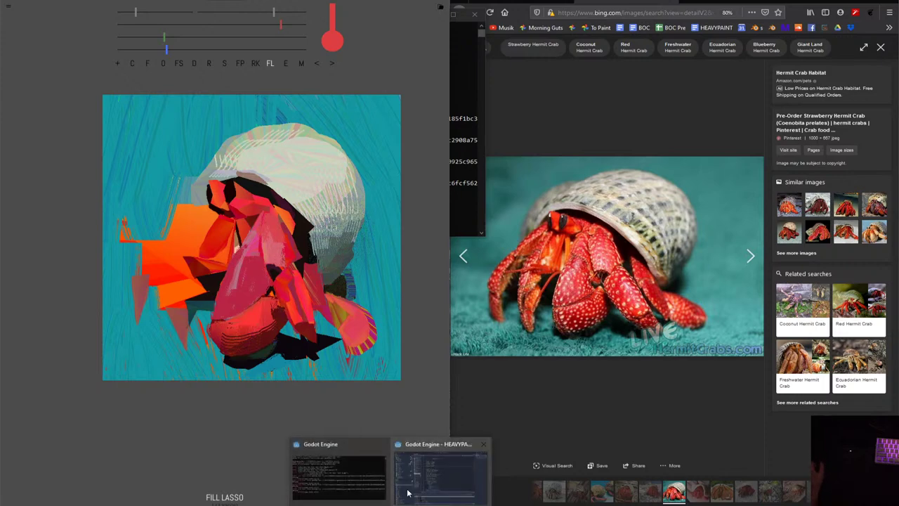
pyautogui.click(421, 478)
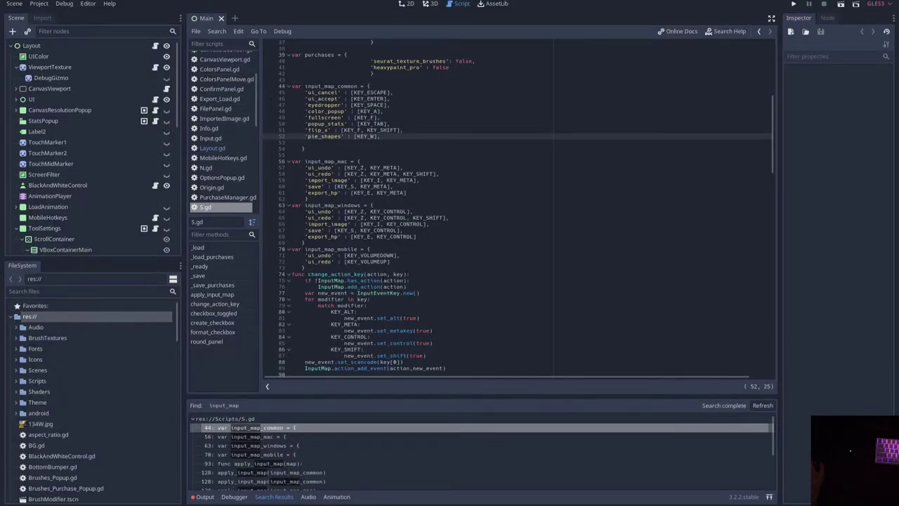
pyautogui.scroll(1, 517, 209)
pyautogui.scroll(1, 518, 209)
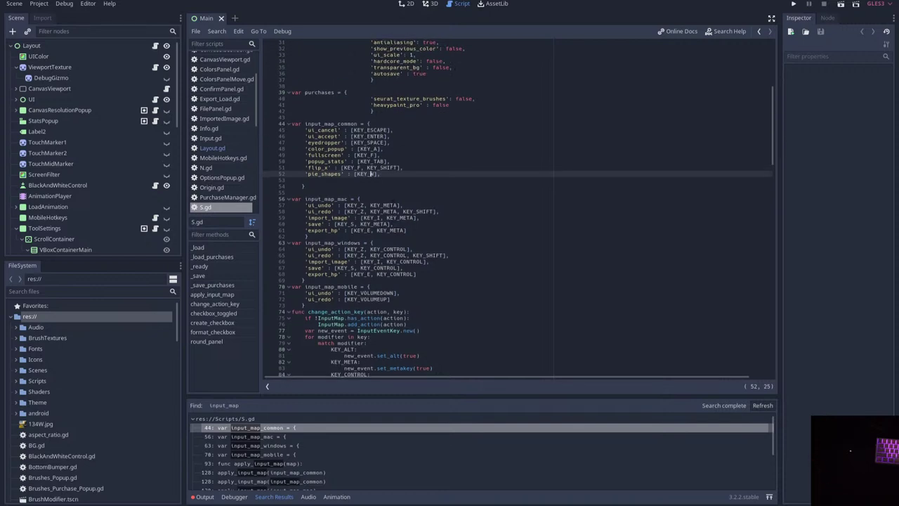
pyautogui.write('W')
pyautogui.moveTo(419, 217); pyautogui.dragTo(305, 218)
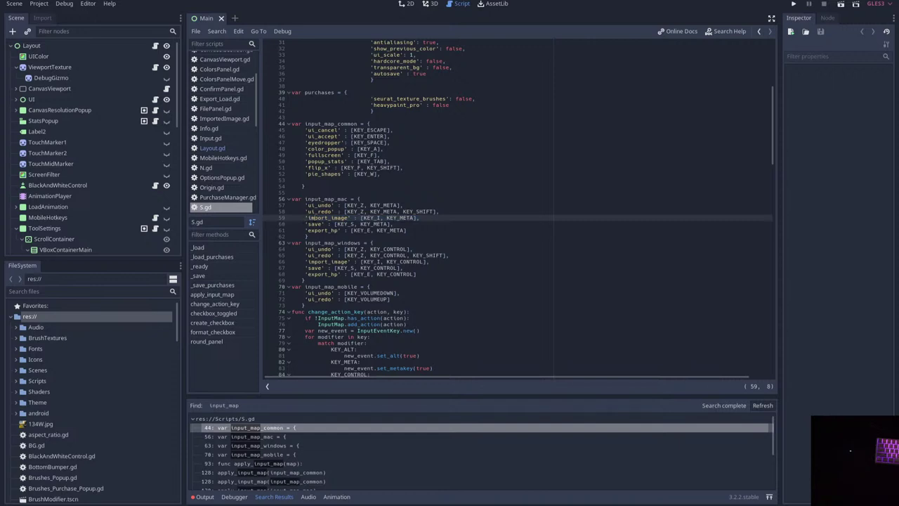
pyautogui.doubleClick(312, 218)
pyautogui.doubleClick(328, 262)
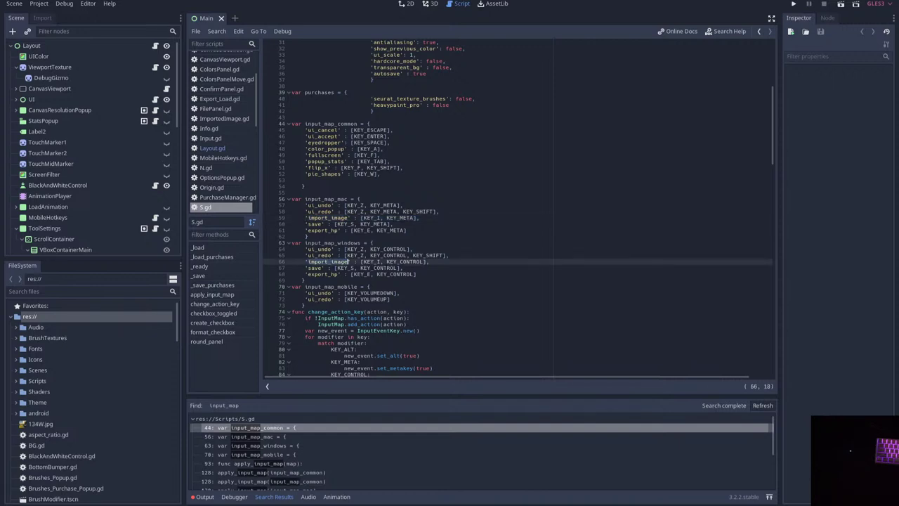
pyautogui.click(397, 261)
pyautogui.doubleClick(398, 261)
pyautogui.click(398, 261)
pyautogui.moveTo(429, 262); pyautogui.dragTo(307, 262)
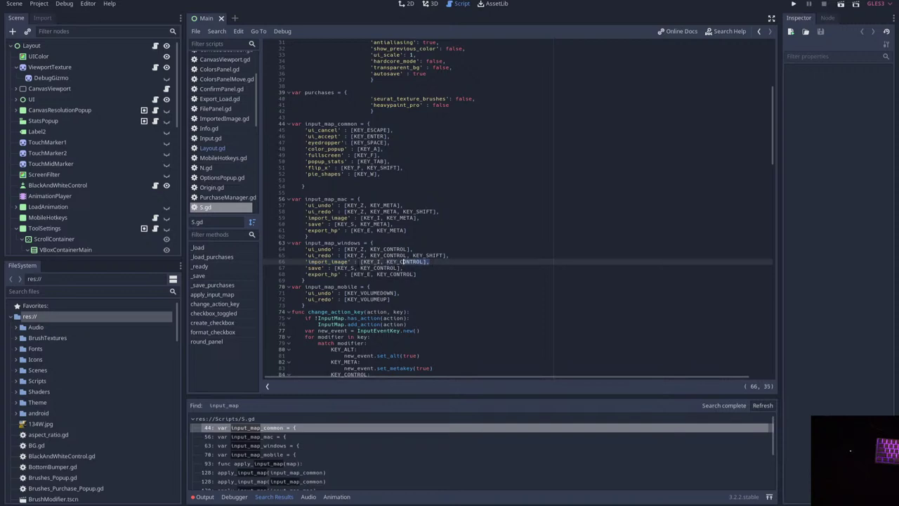
pyautogui.click(347, 261)
pyautogui.click(429, 287)
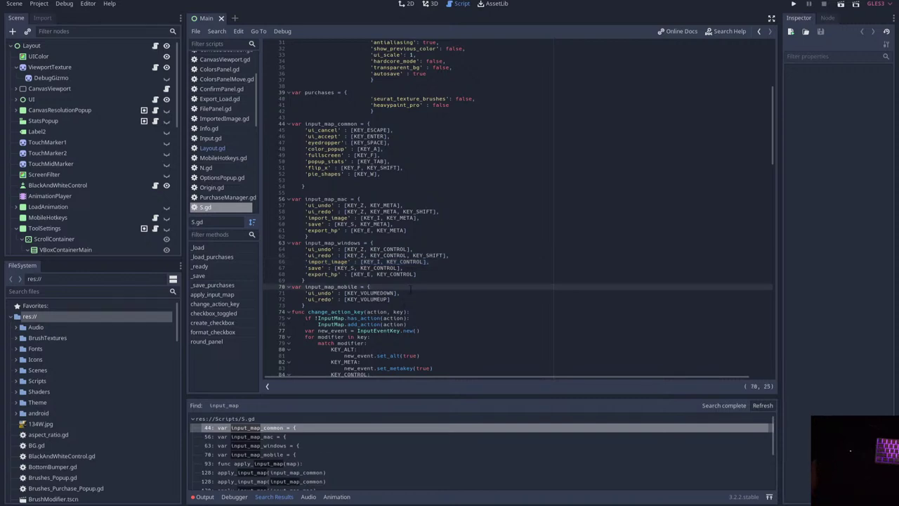
pyautogui.click(451, 267)
pyautogui.click(429, 187)
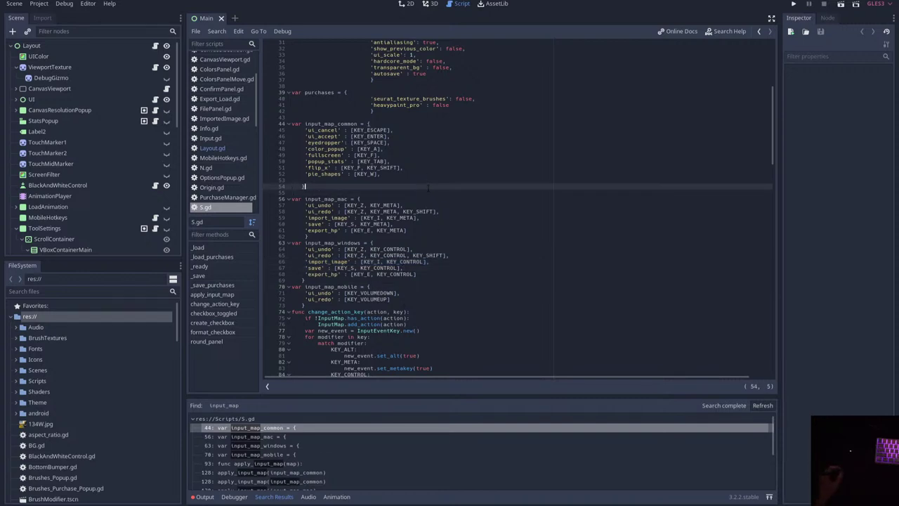
pyautogui.click(426, 178)
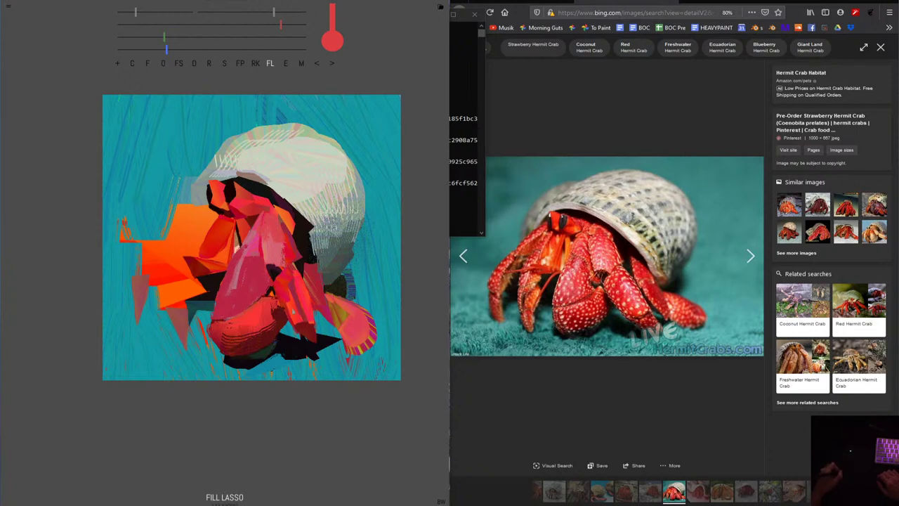
pyautogui.moveTo(164, 36)
pyautogui.mouseDown()
pyautogui.moveTo(267, 36)
pyautogui.moveTo(291, 49)
pyautogui.moveTo(266, 24)
pyautogui.mouseUp()
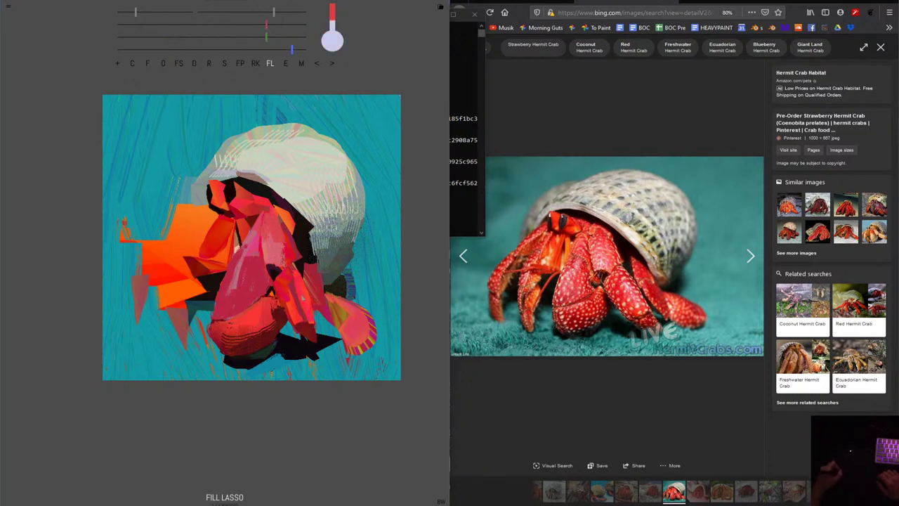
pyautogui.moveTo(289, 288); pyautogui.dragTo(291, 278)
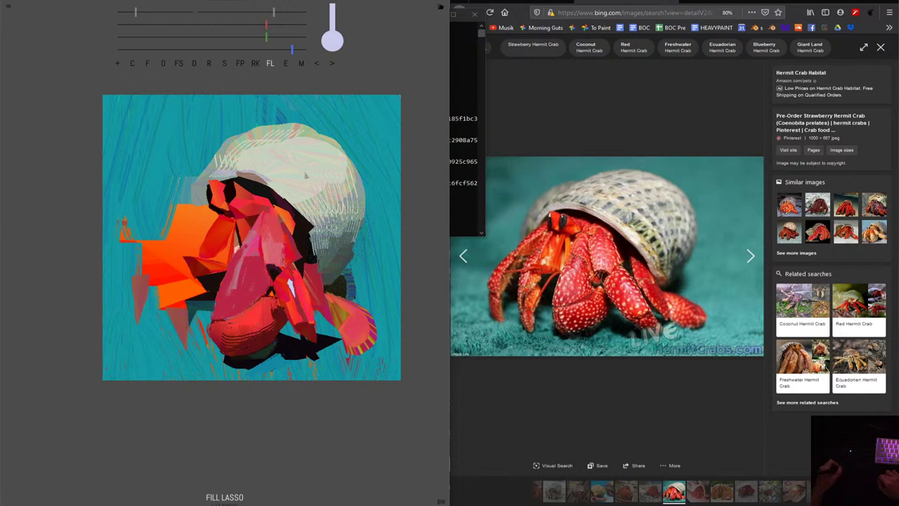
pyautogui.hotkey('ctrl', 'z')
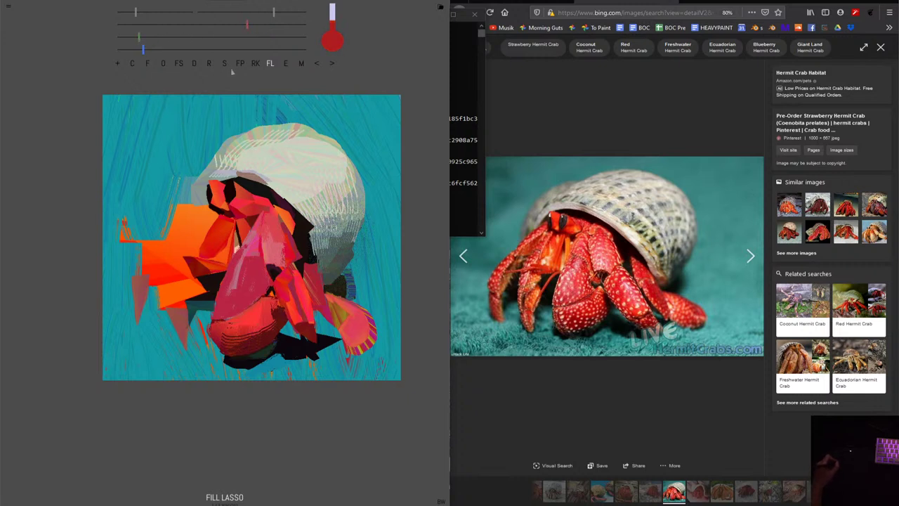
# Briefly pick Rake, mix a near-white paint colour, and switch to plain Fill mode.
pyautogui.click(256, 63)
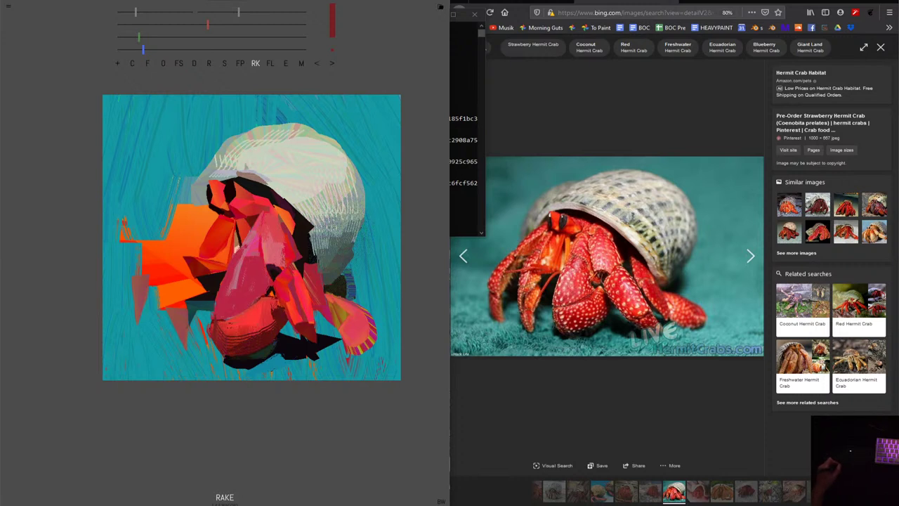
pyautogui.scroll(3, 284, 181)
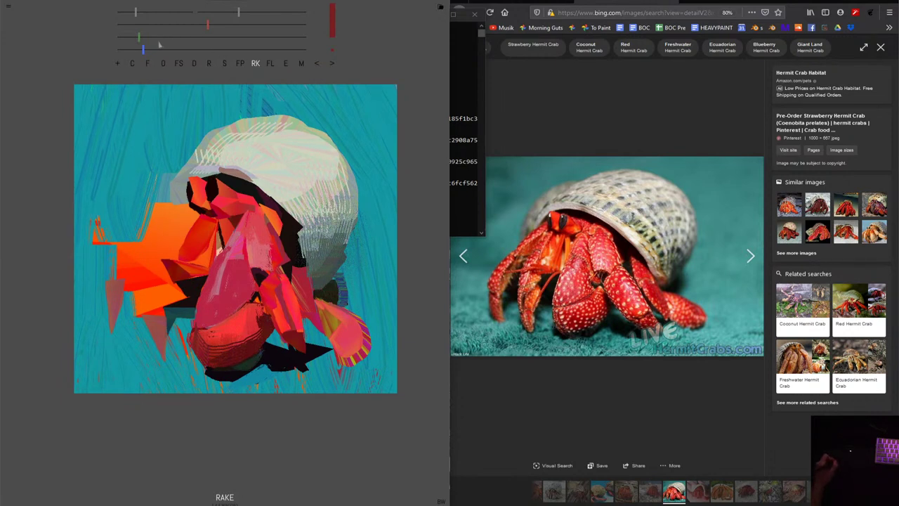
pyautogui.moveTo(139, 36)
pyautogui.mouseDown()
pyautogui.moveTo(196, 36)
pyautogui.moveTo(188, 26)
pyautogui.moveTo(189, 39)
pyautogui.mouseUp()
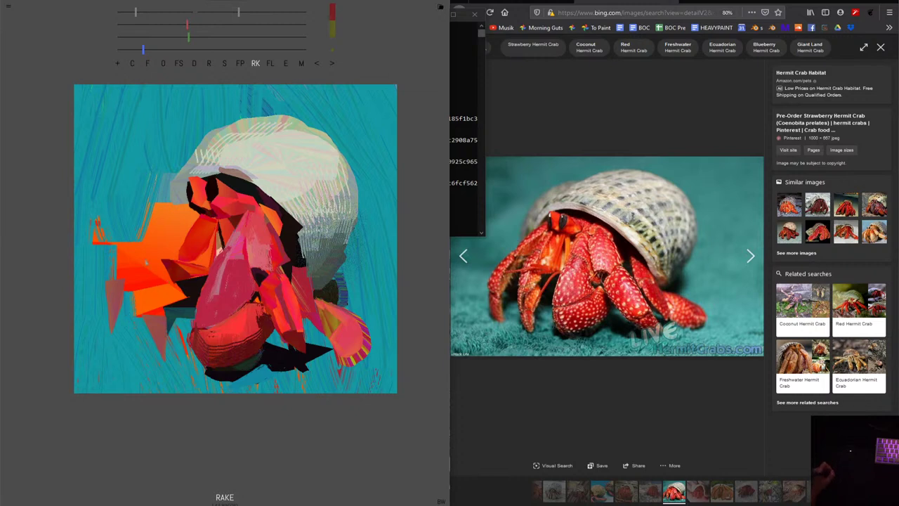
pyautogui.moveTo(188, 37); pyautogui.dragTo(142, 25)
pyautogui.press('f')
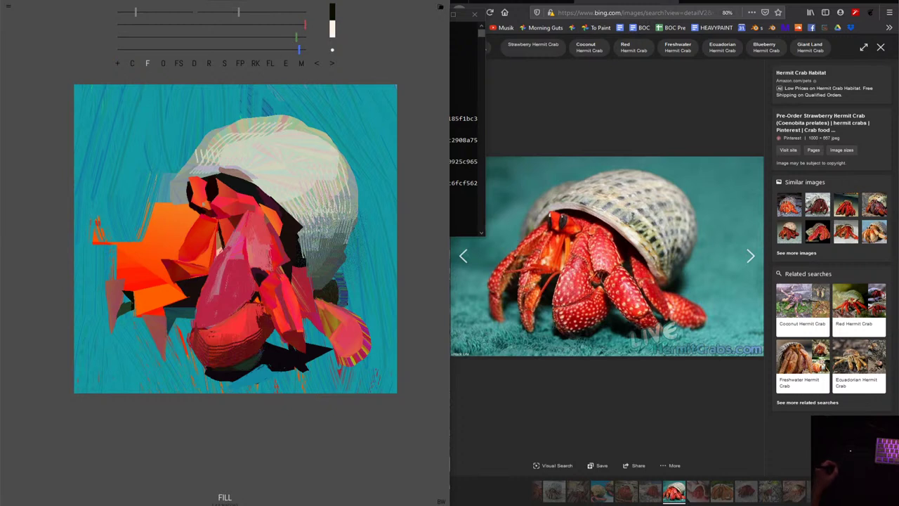
# Dab a white highlight on the crab's head, paint its eye near-black, then mix a dark bluish colour.
pyautogui.moveTo(188, 181); pyautogui.dragTo(191, 188)
pyautogui.moveTo(298, 48)
pyautogui.mouseDown()
pyautogui.moveTo(146, 48)
pyautogui.moveTo(130, 37)
pyautogui.mouseUp()
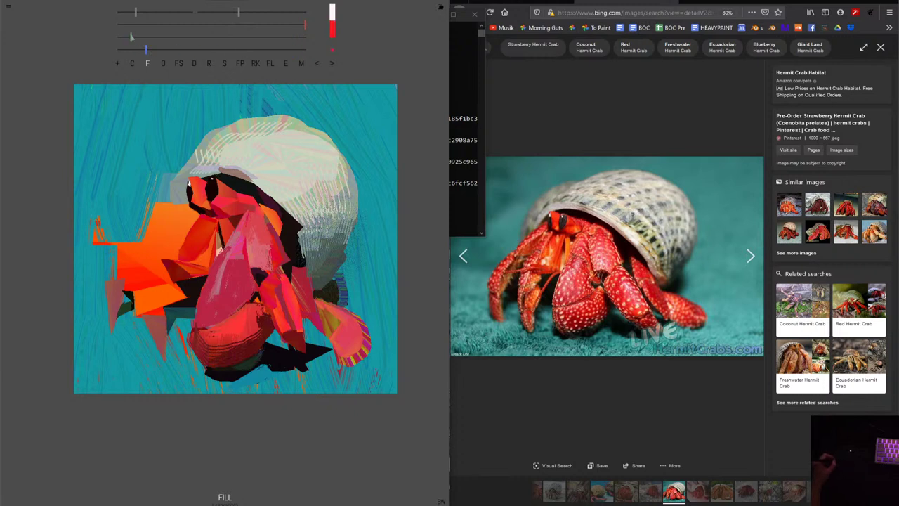
pyautogui.moveTo(305, 25)
pyautogui.mouseDown()
pyautogui.moveTo(130, 25)
pyautogui.moveTo(137, 48)
pyautogui.moveTo(122, 26)
pyautogui.moveTo(136, 36)
pyautogui.mouseUp()
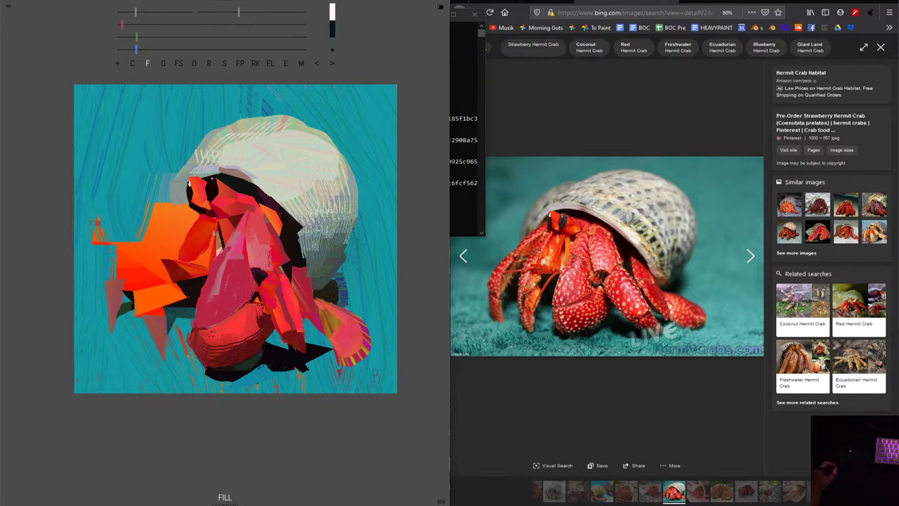
pyautogui.moveTo(214, 181); pyautogui.dragTo(214, 191)
pyautogui.moveTo(135, 49)
pyautogui.mouseDown()
pyautogui.moveTo(159, 50)
pyautogui.moveTo(147, 37)
pyautogui.mouseUp()
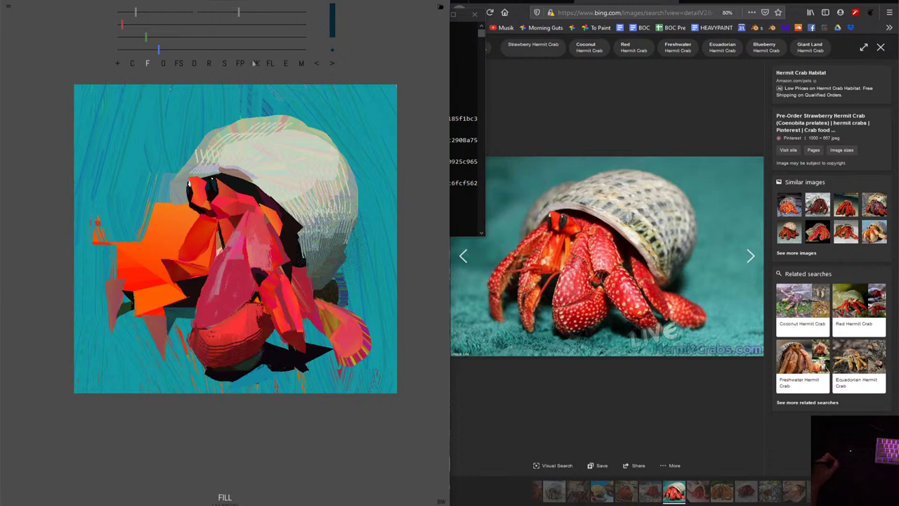
# Sample and lighten a colour to light peach, then paint thin light marks on the crab's body.
pyautogui.click(285, 64)
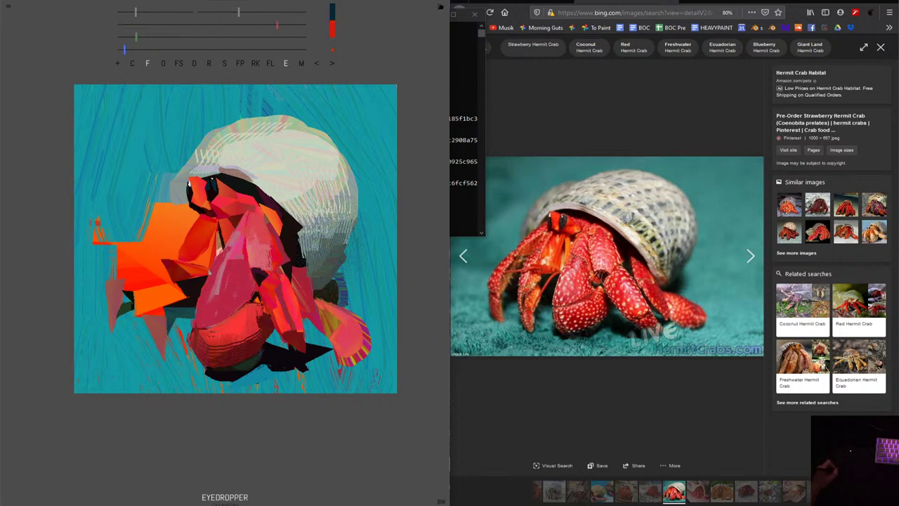
pyautogui.moveTo(130, 49); pyautogui.dragTo(235, 51)
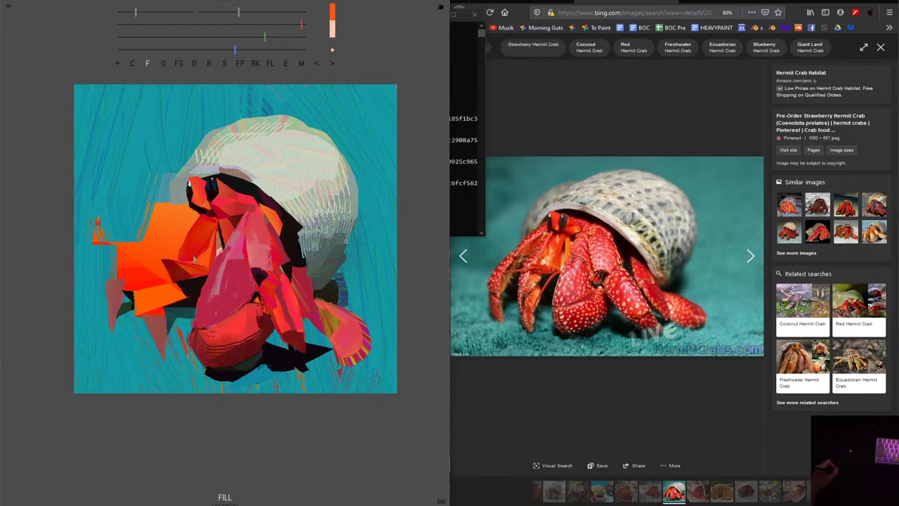
pyautogui.click(198, 258)
pyautogui.click(208, 255)
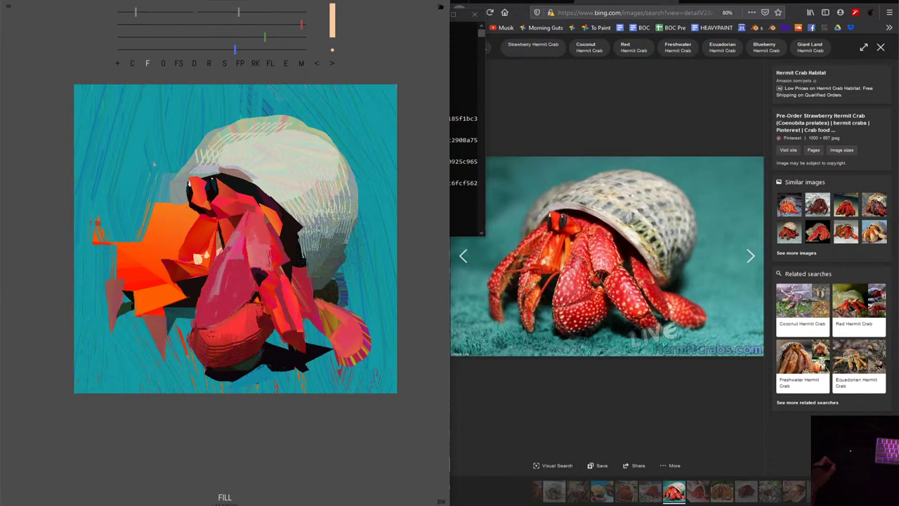
pyautogui.moveTo(209, 259); pyautogui.dragTo(210, 239)
# Add small orange marks to the middle of the crab's body, undoing the last one.
pyautogui.moveTo(235, 49)
pyautogui.mouseDown()
pyautogui.moveTo(246, 48)
pyautogui.moveTo(225, 37)
pyautogui.moveTo(174, 49)
pyautogui.mouseUp()
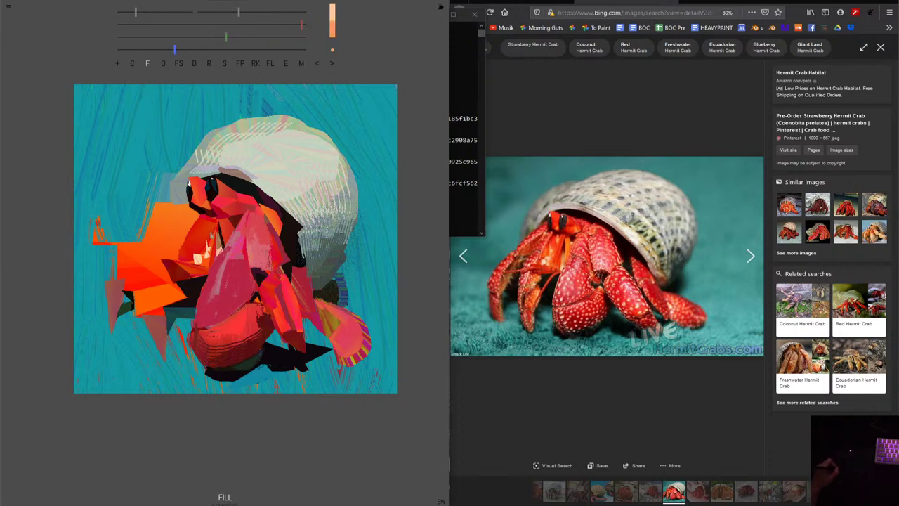
pyautogui.moveTo(211, 243); pyautogui.dragTo(216, 228)
pyautogui.moveTo(214, 243); pyautogui.dragTo(214, 225)
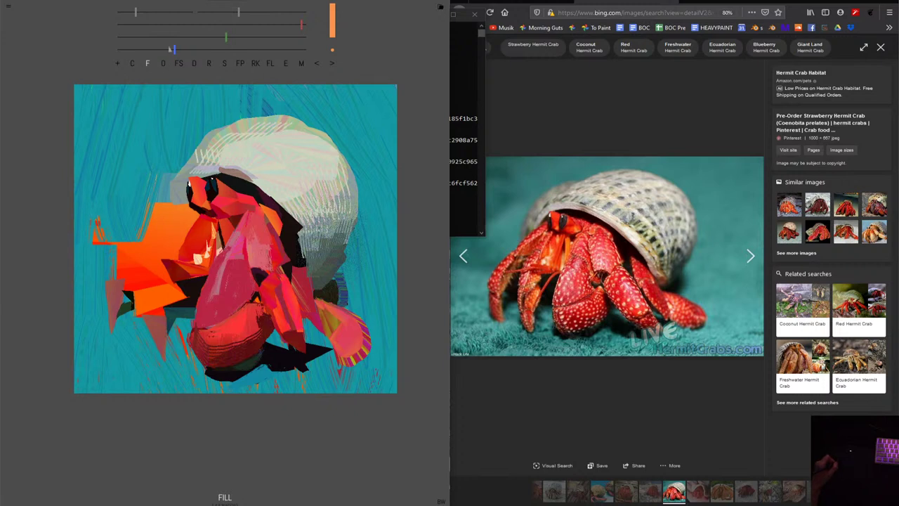
pyautogui.press('[')
pyautogui.moveTo(220, 264); pyautogui.dragTo(224, 222)
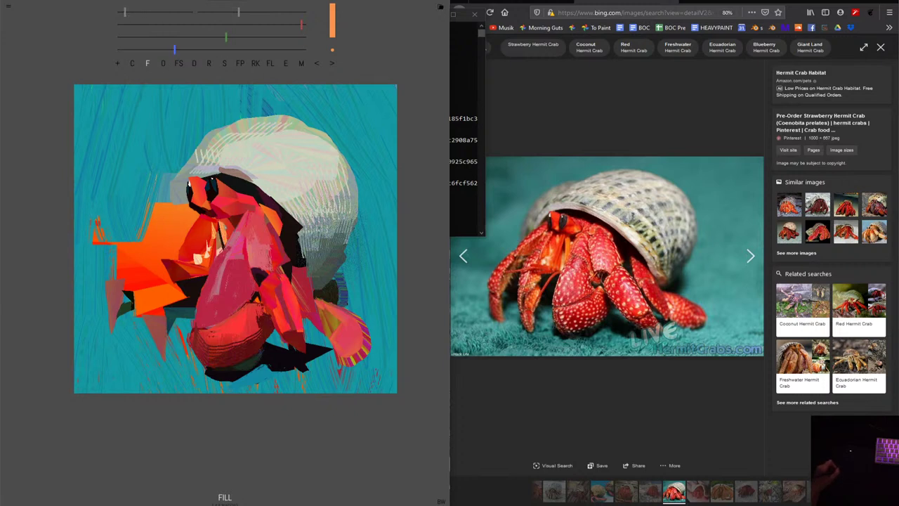
pyautogui.hotkey('ctrl', 'z')
# Remix the paint colour from orange to a dark maroon red.
pyautogui.moveTo(162, 48); pyautogui.dragTo(137, 47)
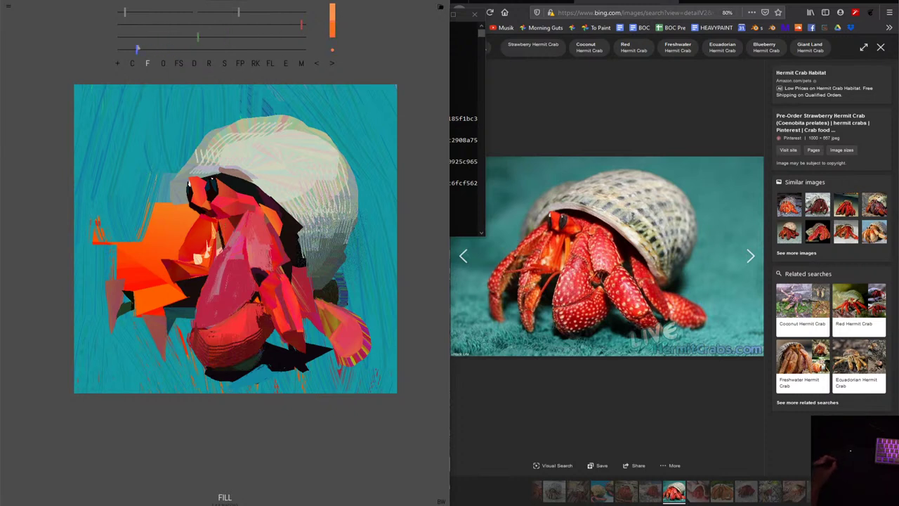
pyautogui.click(156, 47)
pyautogui.moveTo(156, 47); pyautogui.dragTo(145, 48)
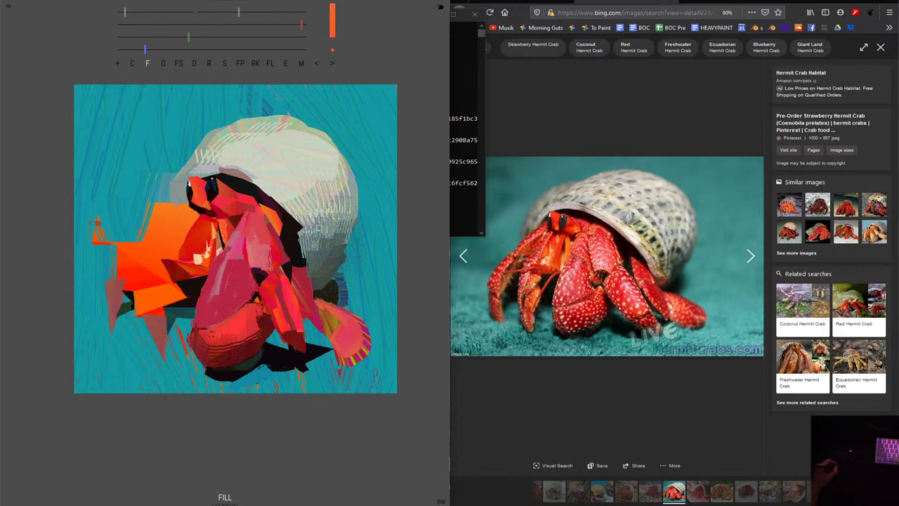
pyautogui.moveTo(204, 40); pyautogui.dragTo(208, 40)
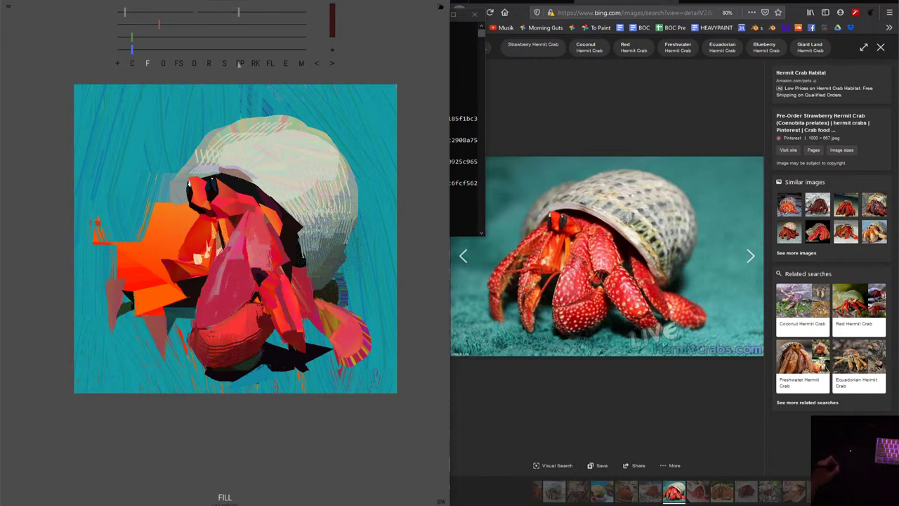
# Remix the paint colour through purple, red and pale pink shades toward peach.
pyautogui.moveTo(131, 49)
pyautogui.mouseDown()
pyautogui.moveTo(163, 49)
pyautogui.moveTo(188, 26)
pyautogui.moveTo(177, 37)
pyautogui.moveTo(207, 50)
pyautogui.mouseUp()
pyautogui.moveTo(189, 26); pyautogui.dragTo(219, 26)
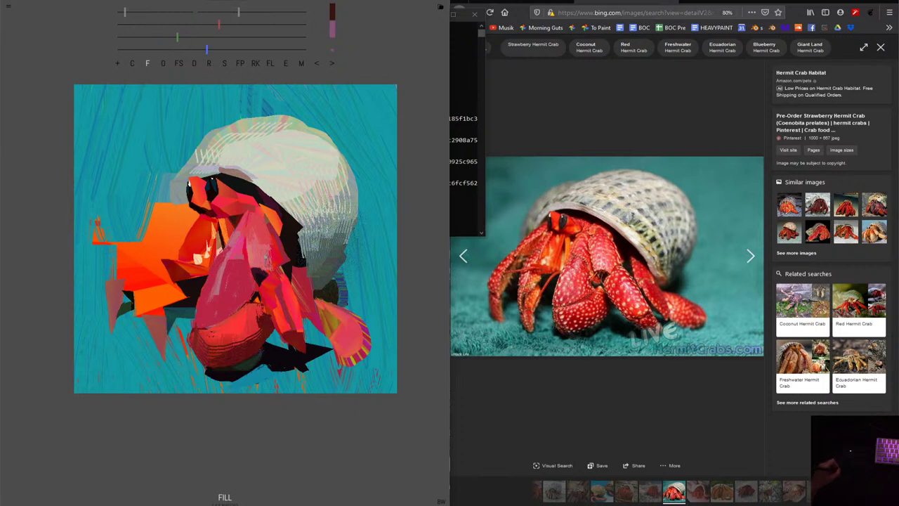
pyautogui.click(260, 261)
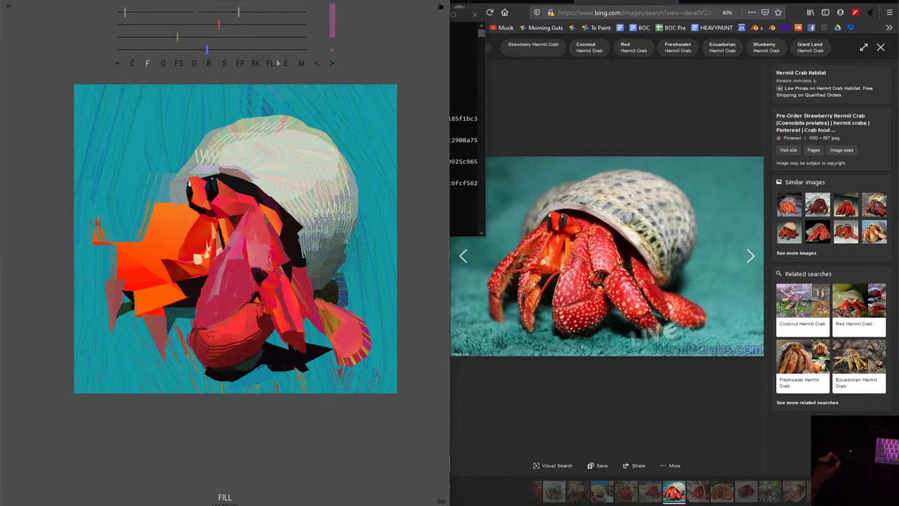
pyautogui.moveTo(219, 26); pyautogui.dragTo(269, 25)
pyautogui.moveTo(177, 36); pyautogui.dragTo(233, 49)
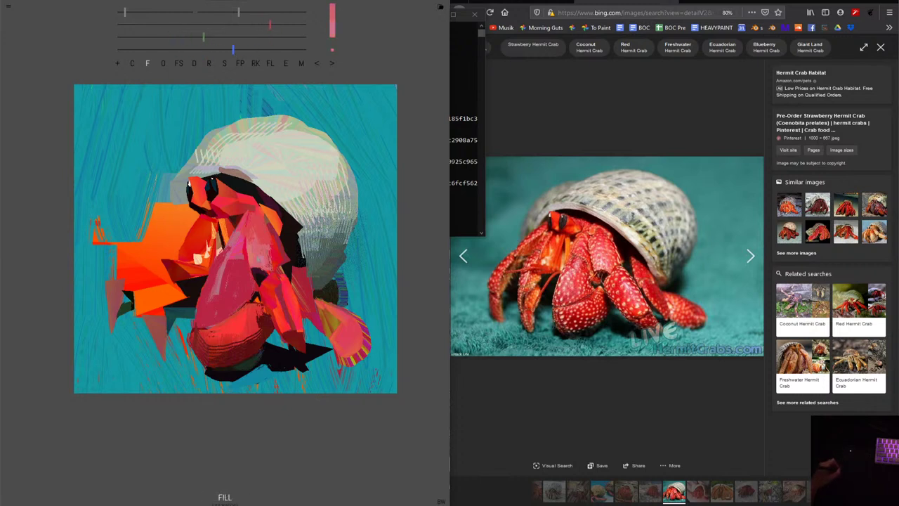
pyautogui.click(260, 262)
pyautogui.moveTo(204, 36); pyautogui.dragTo(303, 24)
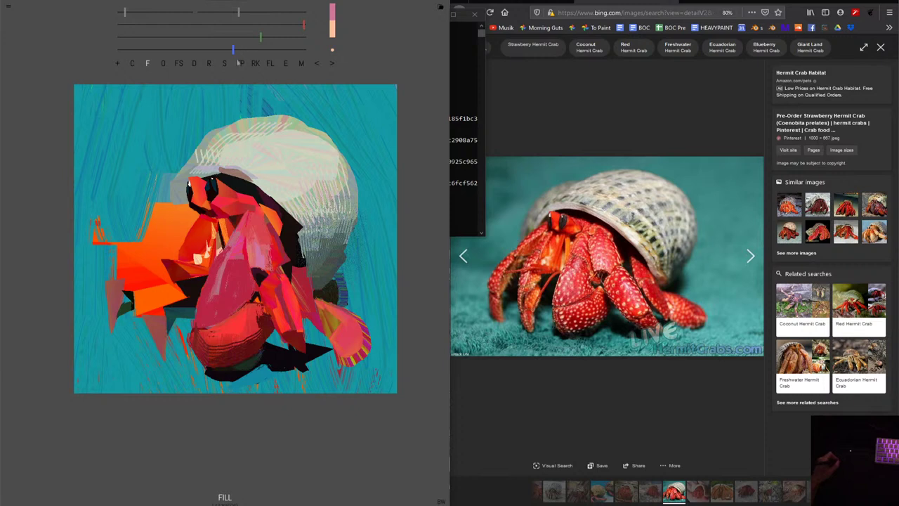
pyautogui.click(239, 49)
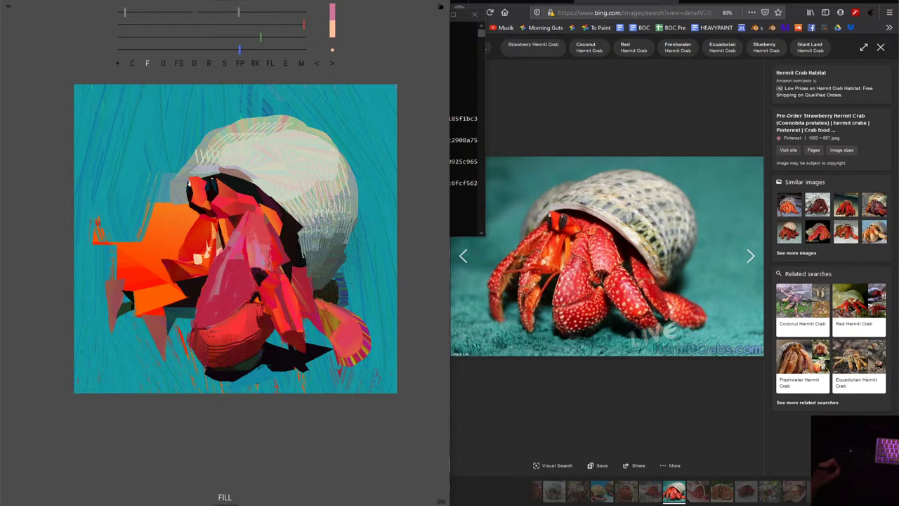
pyautogui.click(258, 267)
# Eyedrop a rose pink from the crab's body, fill a small body patch, and select the chisel brush.
pyautogui.click(285, 63)
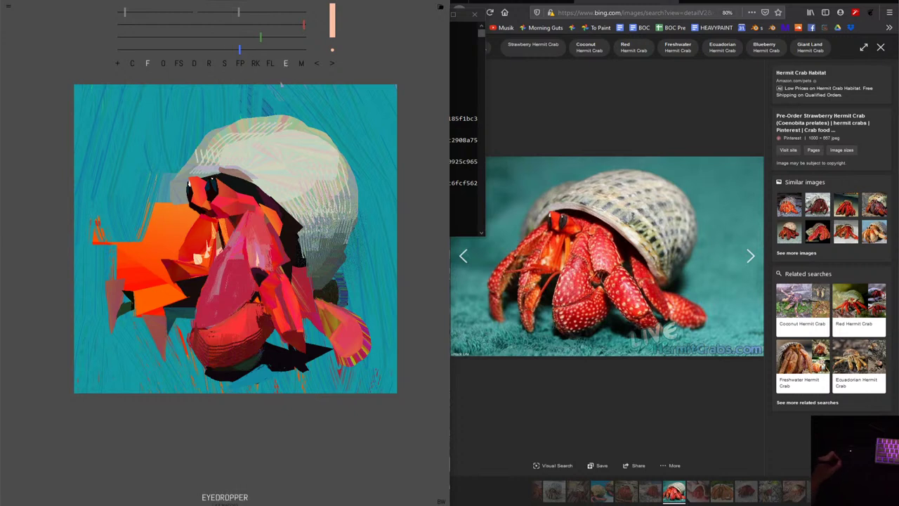
pyautogui.click(242, 267)
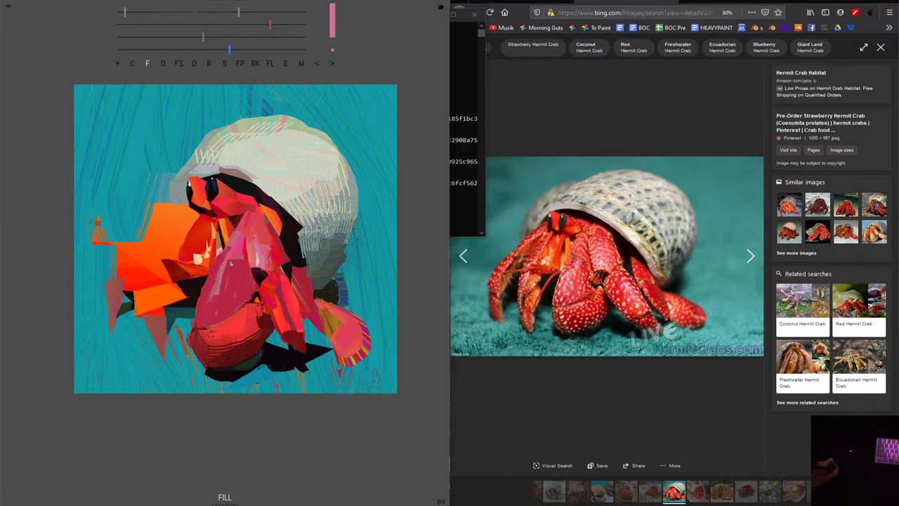
pyautogui.moveTo(230, 260); pyautogui.dragTo(211, 319)
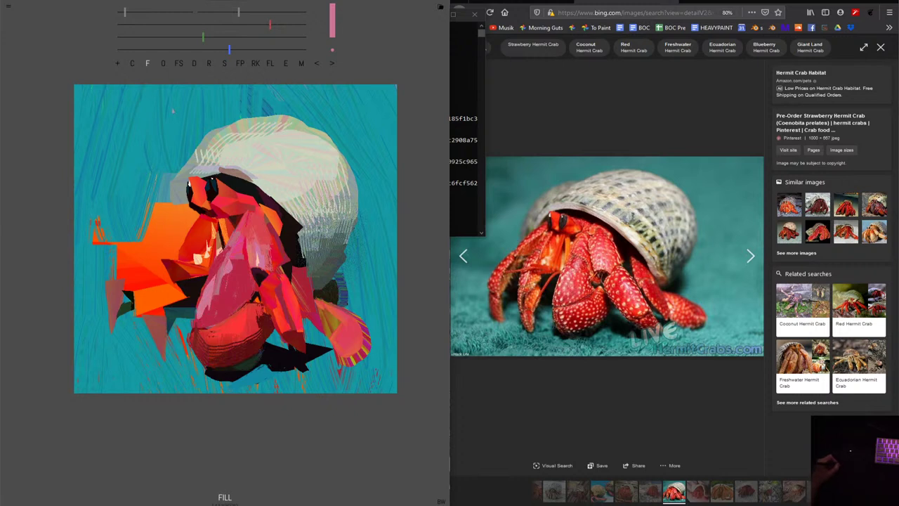
pyautogui.press('c')
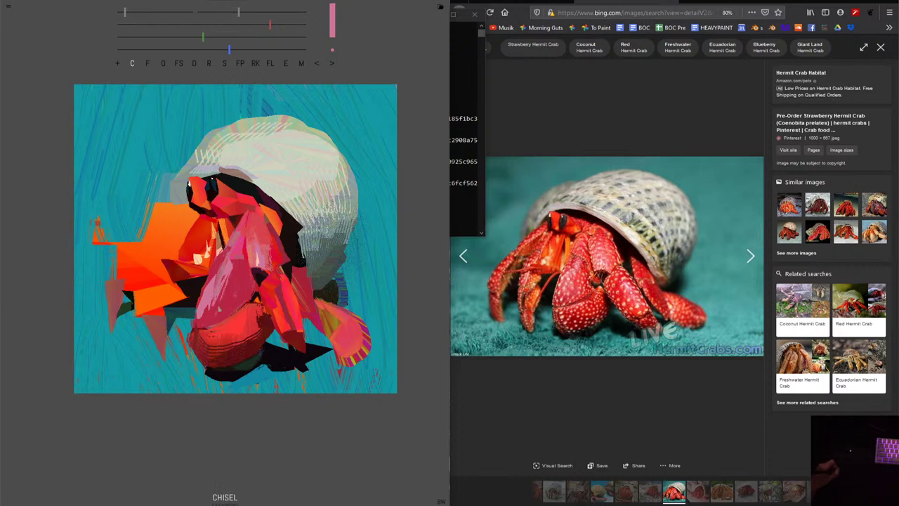
# Enlarge the brush and add light chisel strokes to the crab's lower body.
pyautogui.press(']')
pyautogui.press(']')
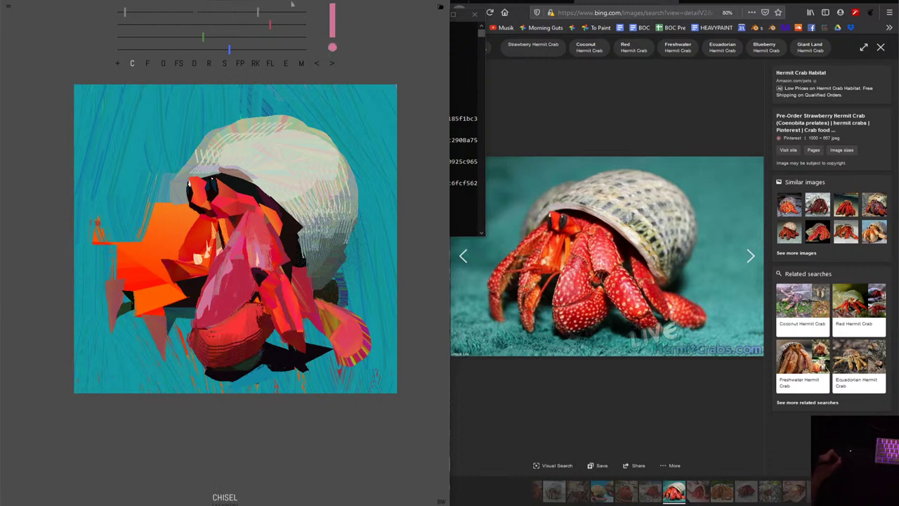
pyautogui.moveTo(203, 37)
pyautogui.mouseDown()
pyautogui.moveTo(184, 37)
pyautogui.moveTo(205, 50)
pyautogui.mouseUp()
pyautogui.press(']')
pyautogui.moveTo(226, 299)
pyautogui.mouseDown()
pyautogui.moveTo(230, 264)
pyautogui.moveTo(212, 281)
pyautogui.mouseUp()
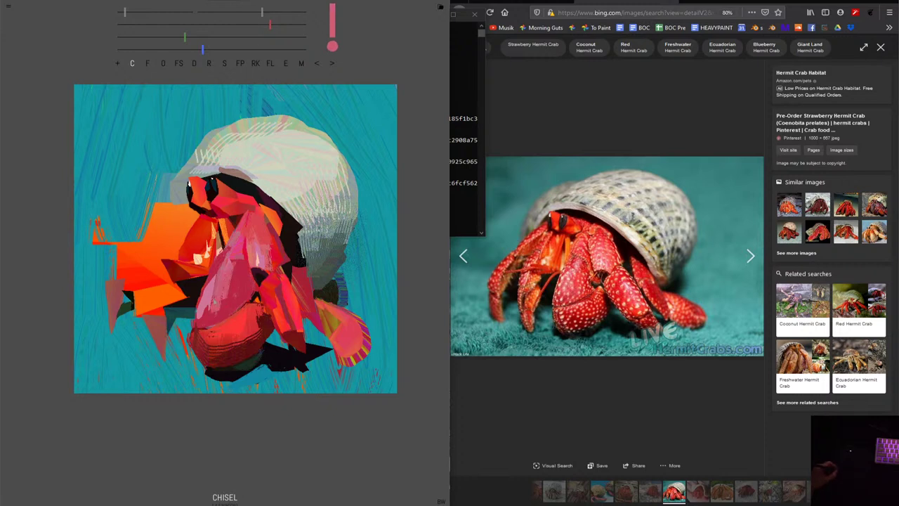
pyautogui.moveTo(208, 331)
pyautogui.mouseDown()
pyautogui.moveTo(204, 288)
pyautogui.moveTo(197, 306)
pyautogui.mouseUp()
# Enlarge the brush further, add green to the colour, and paint more lower-body strokes.
pyautogui.moveTo(202, 49); pyautogui.dragTo(160, 49)
pyautogui.moveTo(261, 12); pyautogui.dragTo(276, 11)
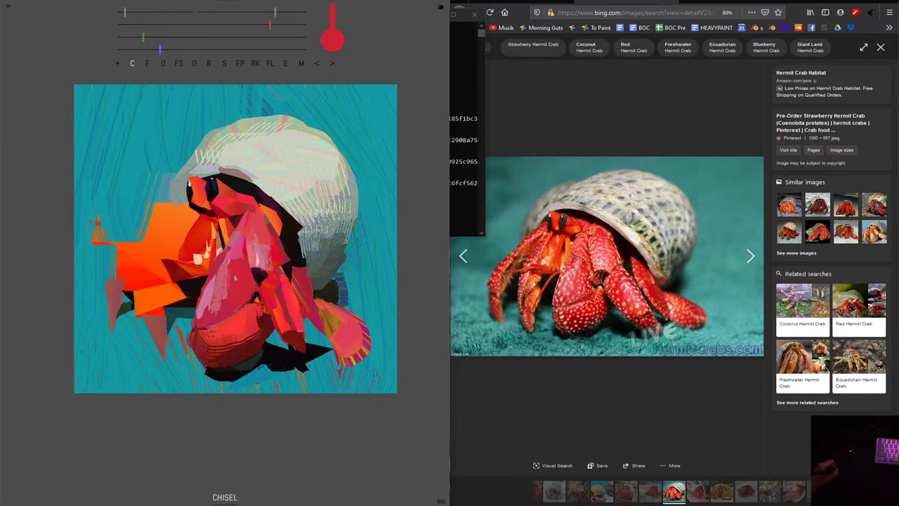
pyautogui.click(163, 37)
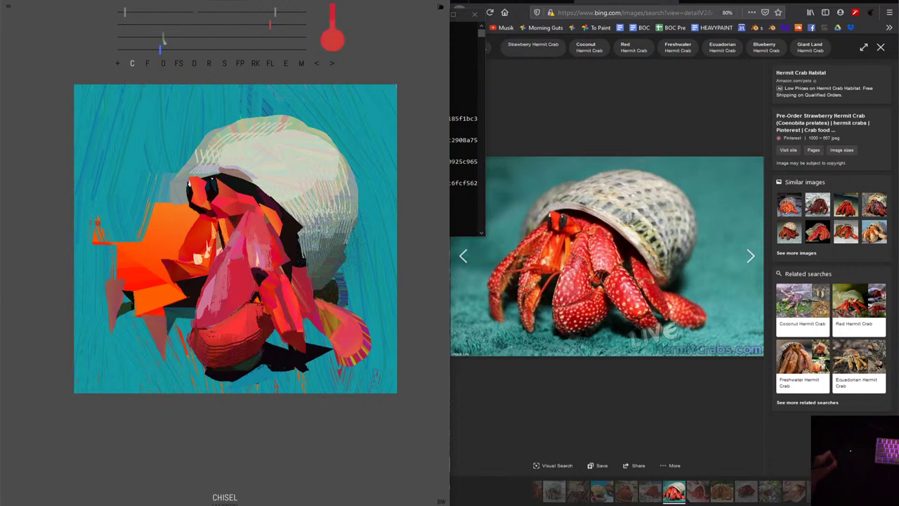
pyautogui.moveTo(163, 39); pyautogui.dragTo(171, 37)
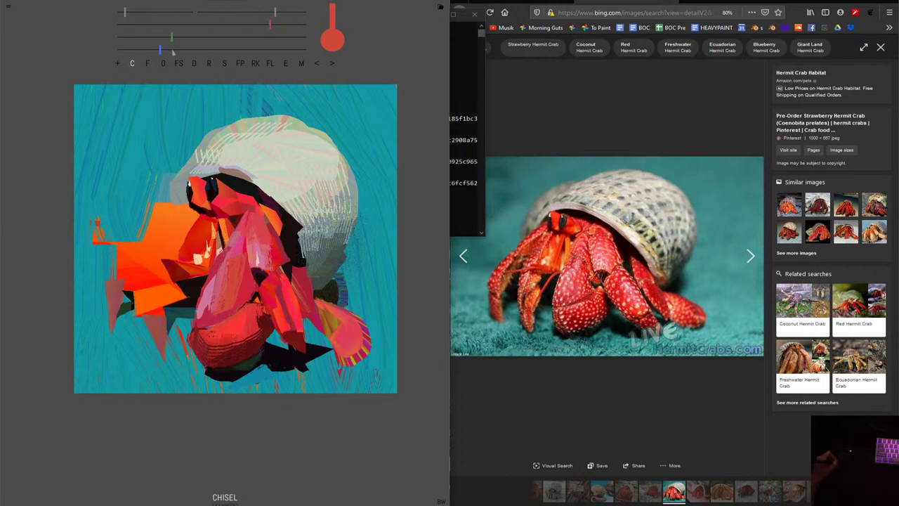
pyautogui.moveTo(160, 49); pyautogui.dragTo(177, 50)
pyautogui.moveTo(270, 26); pyautogui.dragTo(257, 26)
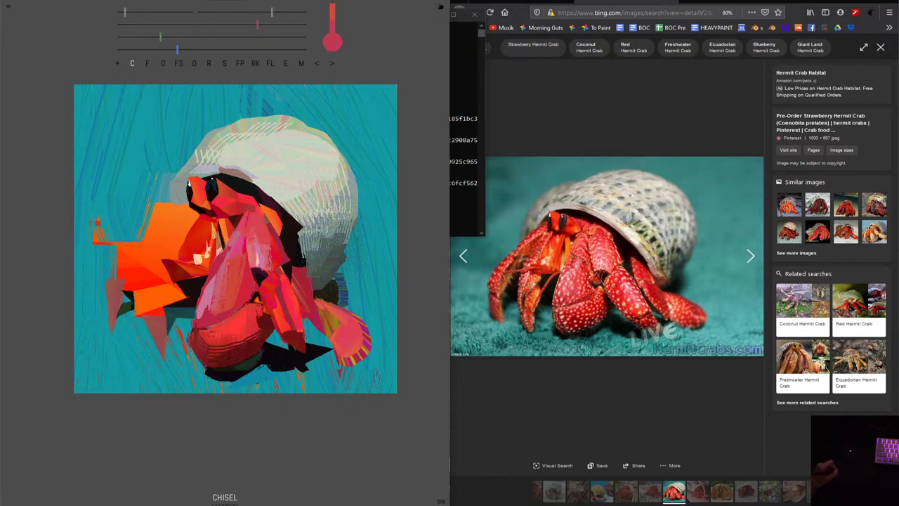
pyautogui.moveTo(210, 274); pyautogui.dragTo(201, 324)
pyautogui.moveTo(212, 278)
pyautogui.mouseDown()
pyautogui.moveTo(210, 320)
pyautogui.moveTo(222, 319)
pyautogui.mouseUp()
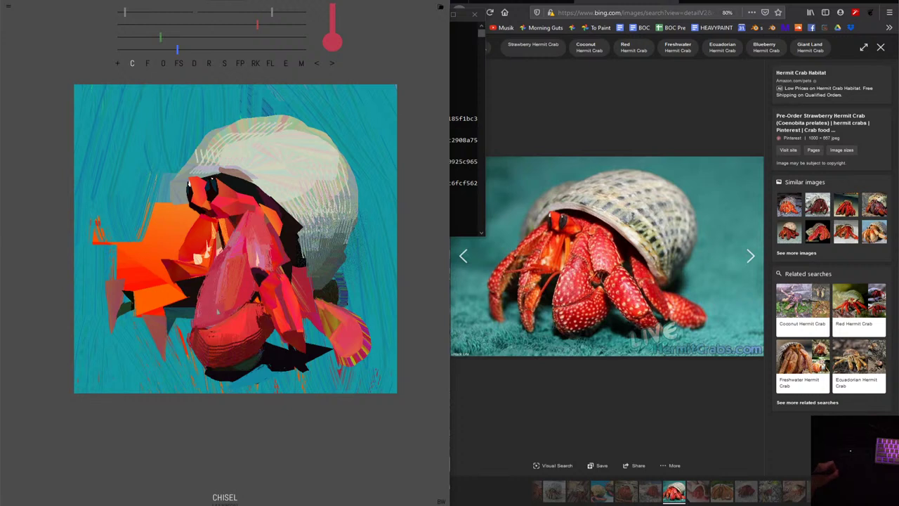
# Undo the last three strokes on the crab and sample an orange from the painting.
pyautogui.click(318, 63)
pyautogui.click(318, 64)
pyautogui.click(318, 64)
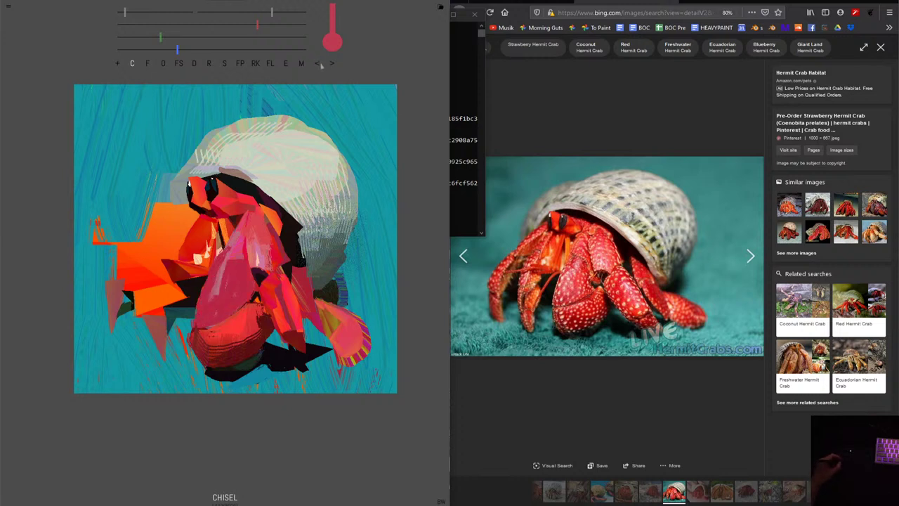
pyautogui.click(320, 65)
pyautogui.click(285, 64)
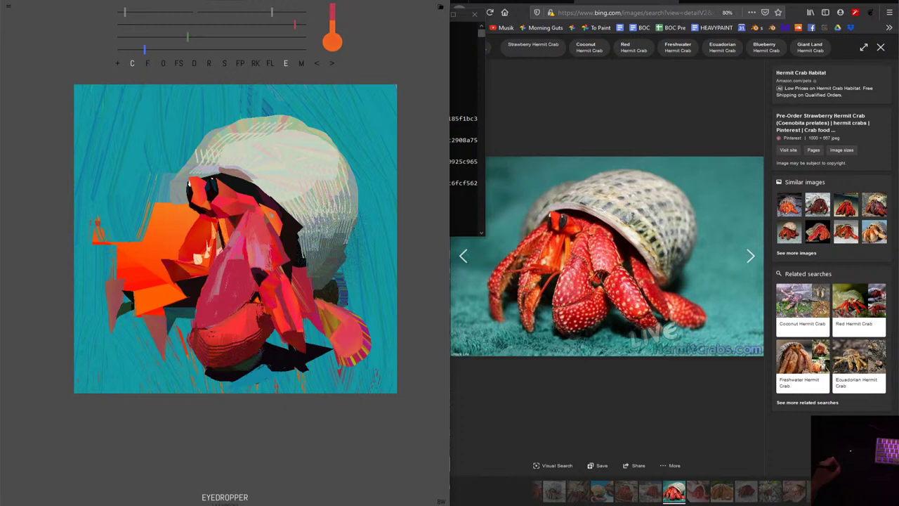
pyautogui.press('c')
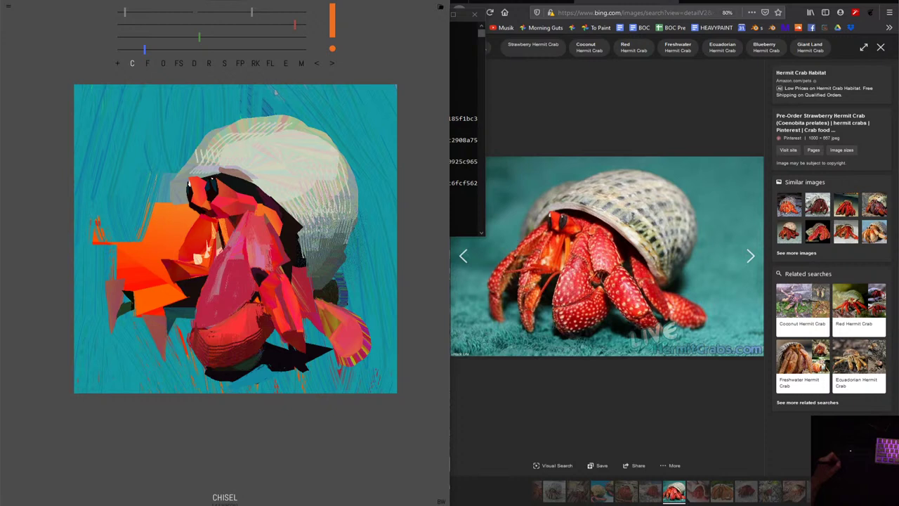
pyautogui.press('e')
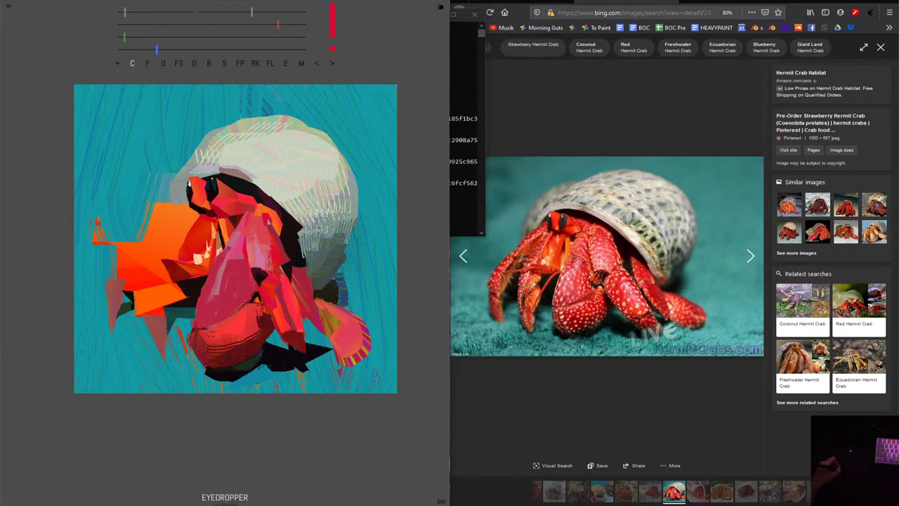
pyautogui.press('c')
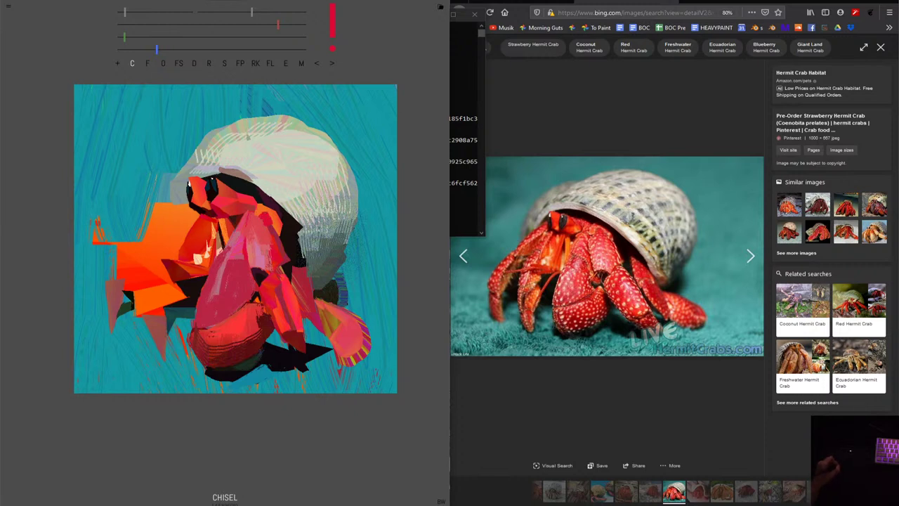
# Premix a red and paint over the lower-right leg, then shift the colour toward orange.
pyautogui.press('m')
pyautogui.keyDown('alt'); pyautogui.click(340, 338); pyautogui.keyUp('alt')
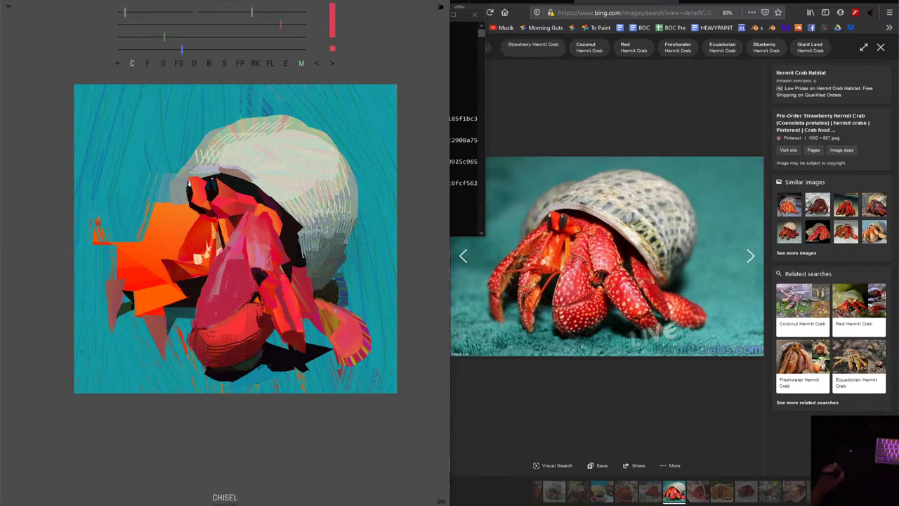
pyautogui.keyDown('alt'); pyautogui.click(340, 338); pyautogui.keyUp('alt')
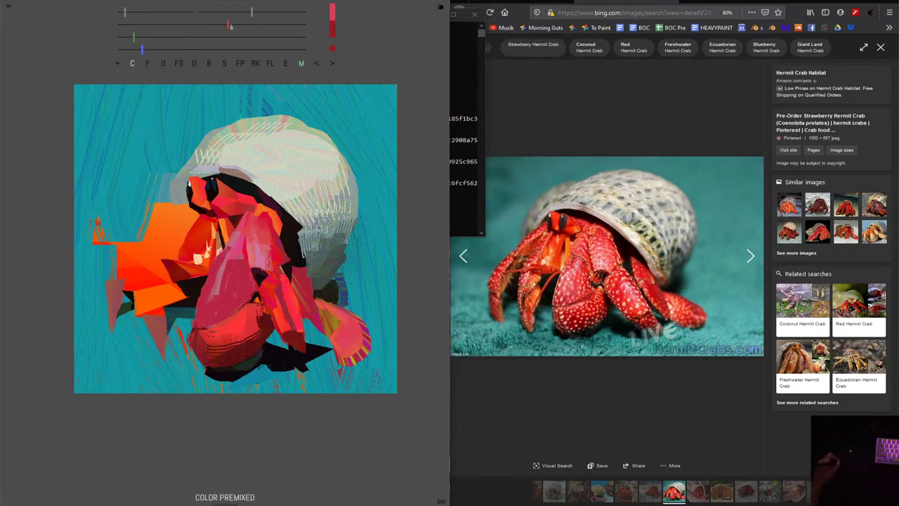
pyautogui.press('m')
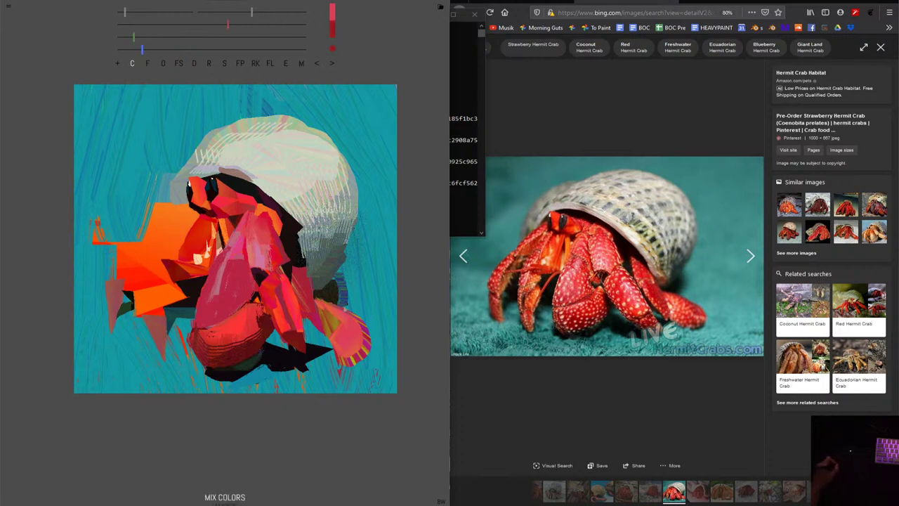
pyautogui.moveTo(352, 315); pyautogui.dragTo(364, 338)
pyautogui.press('c')
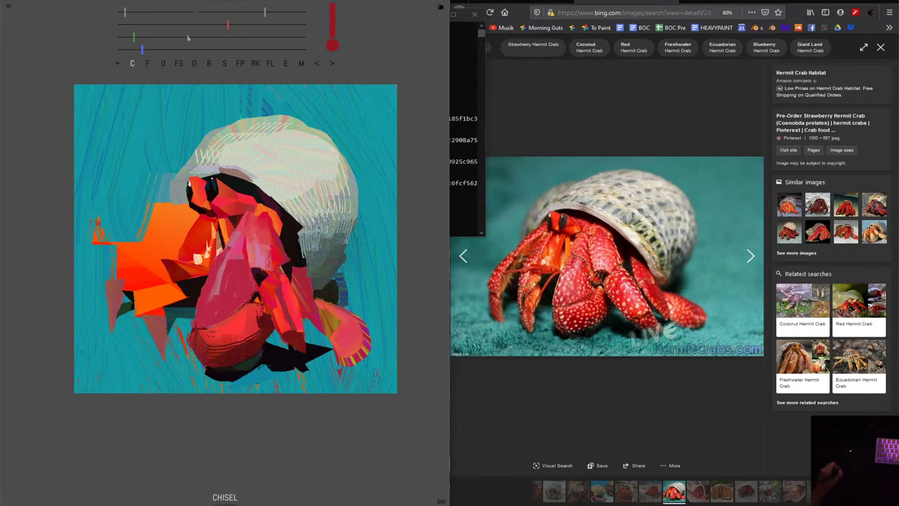
pyautogui.moveTo(133, 37); pyautogui.dragTo(171, 37)
pyautogui.moveTo(227, 26); pyautogui.dragTo(260, 29)
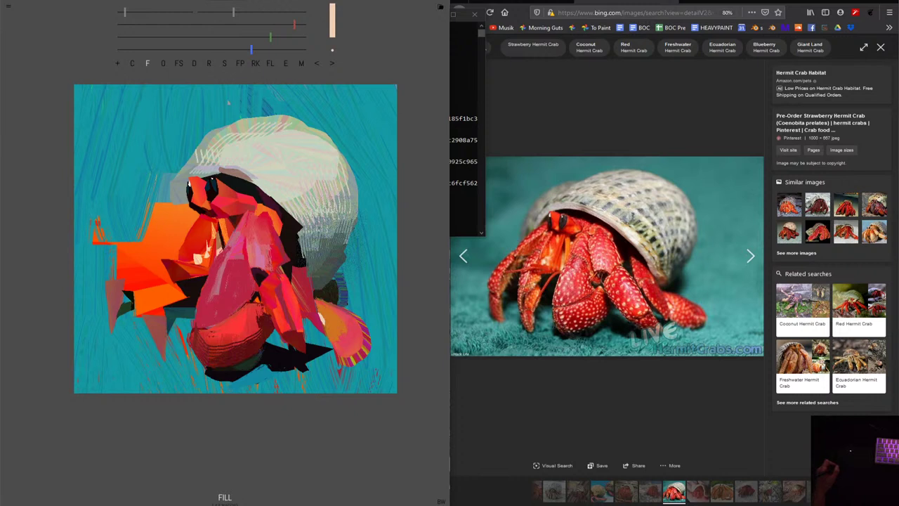
# Mix a light pink and paint pale strokes on the crab's right leg.
pyautogui.moveTo(250, 49); pyautogui.dragTo(131, 49)
pyautogui.press('Left')
pyautogui.press('Left')
pyautogui.press('Left')
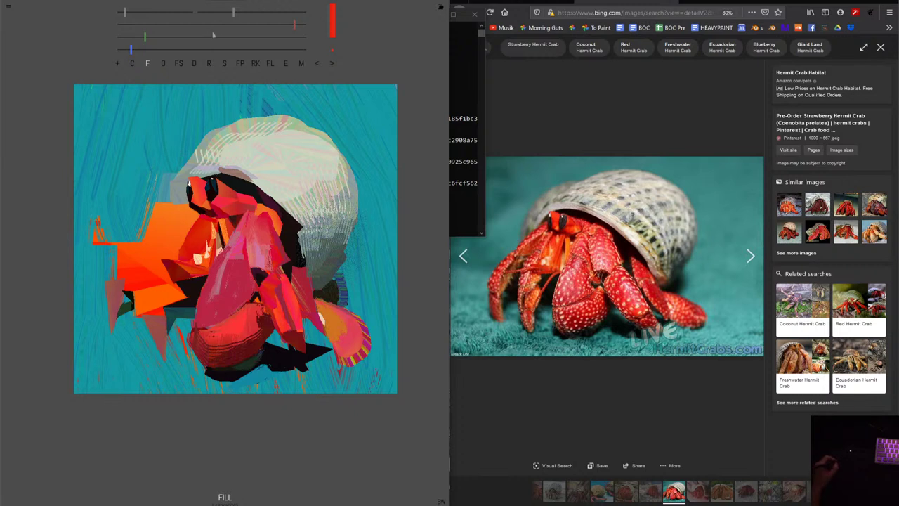
pyautogui.moveTo(130, 49); pyautogui.dragTo(241, 51)
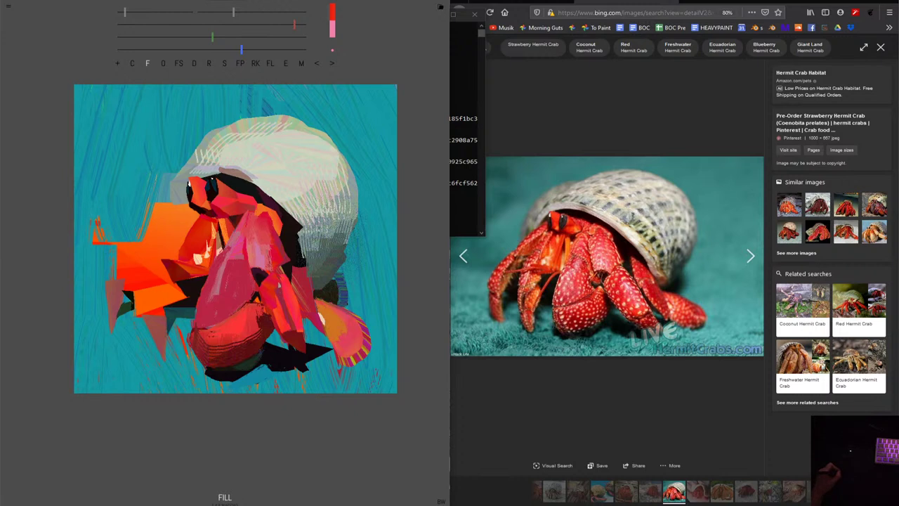
pyautogui.moveTo(284, 294); pyautogui.dragTo(289, 321)
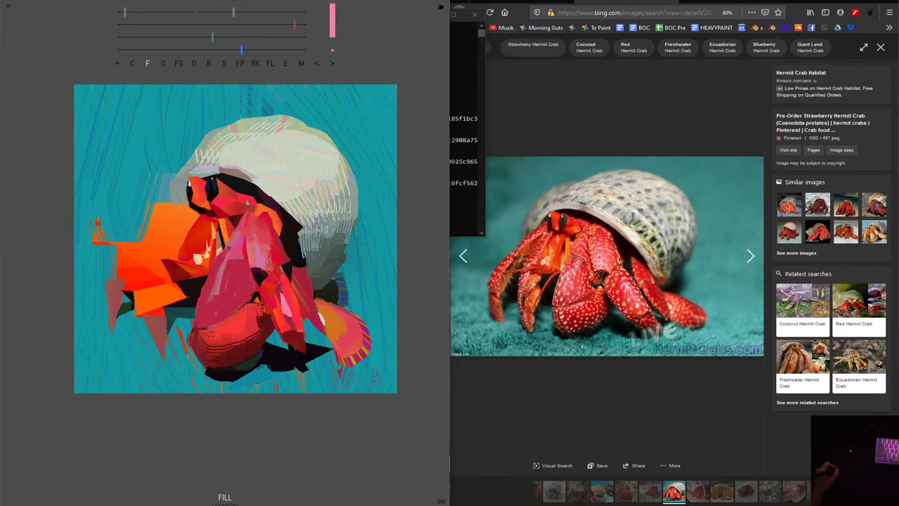
# Darken the colour to red and add red facets to the right leg, undoing the failed strokes.
pyautogui.moveTo(206, 37); pyautogui.dragTo(163, 36)
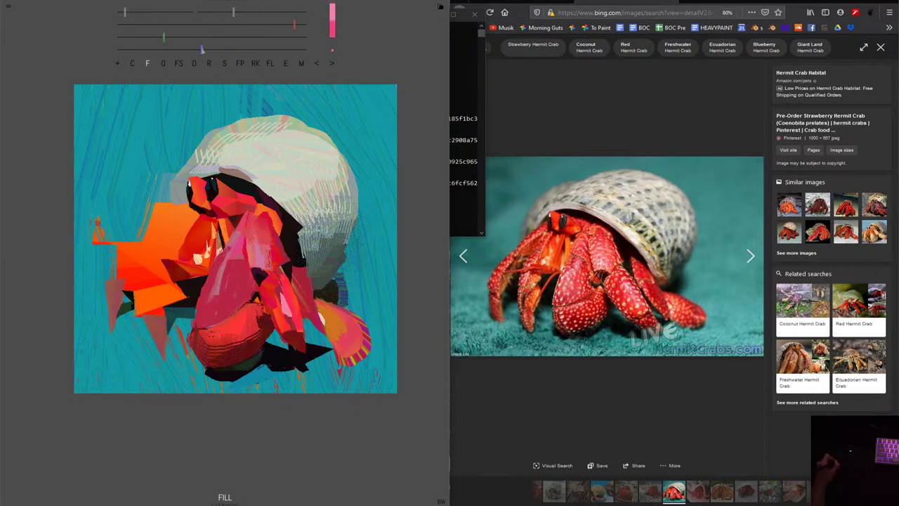
pyautogui.moveTo(241, 49); pyautogui.dragTo(182, 49)
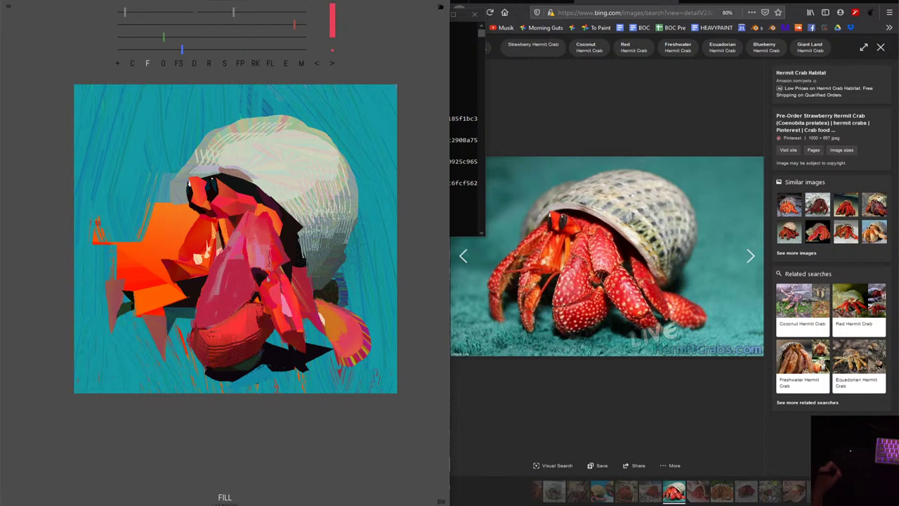
pyautogui.moveTo(278, 288); pyautogui.dragTo(274, 298)
pyautogui.click(317, 63)
pyautogui.moveTo(279, 312); pyautogui.dragTo(278, 284)
pyautogui.click(315, 63)
# Fill light pink highlight facets on the leg, lower body and claw, undoing one claw highlight.
pyautogui.moveTo(234, 261)
pyautogui.mouseDown()
pyautogui.moveTo(227, 307)
pyautogui.moveTo(228, 267)
pyautogui.mouseUp()
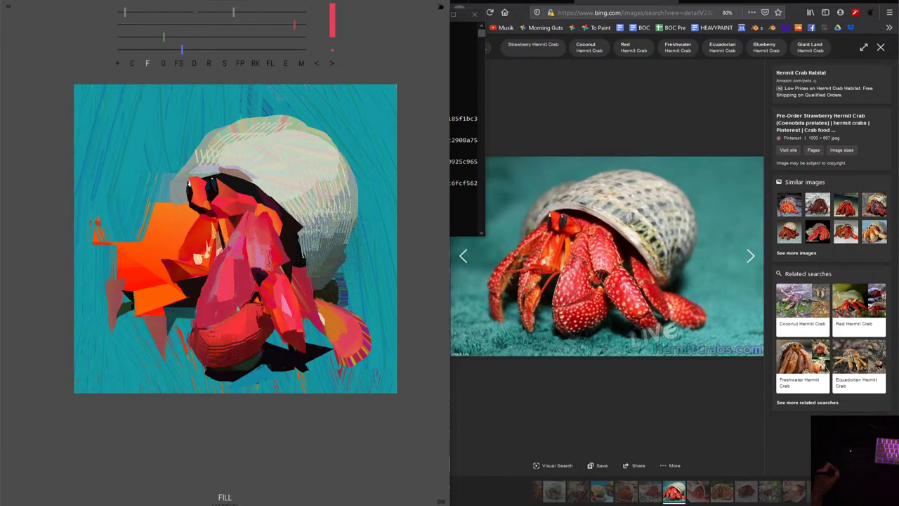
pyautogui.moveTo(232, 304); pyautogui.dragTo(205, 320)
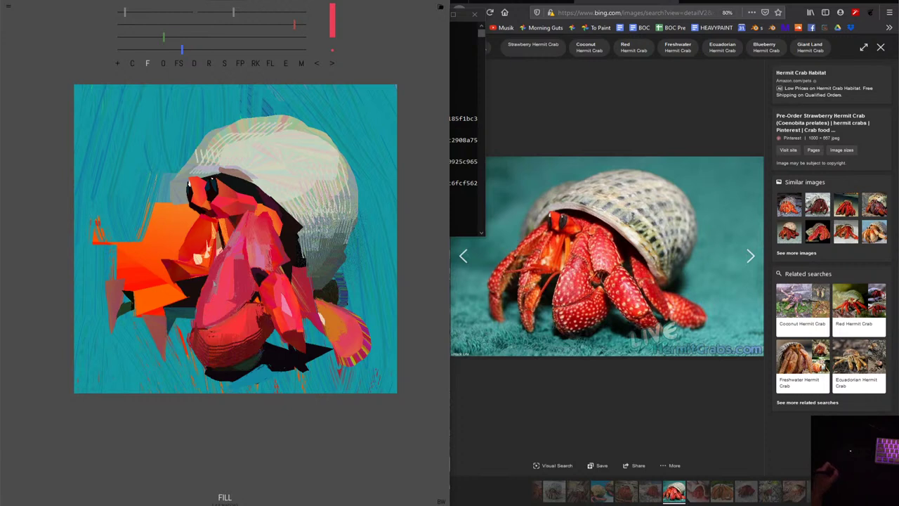
pyautogui.moveTo(213, 274); pyautogui.dragTo(201, 328)
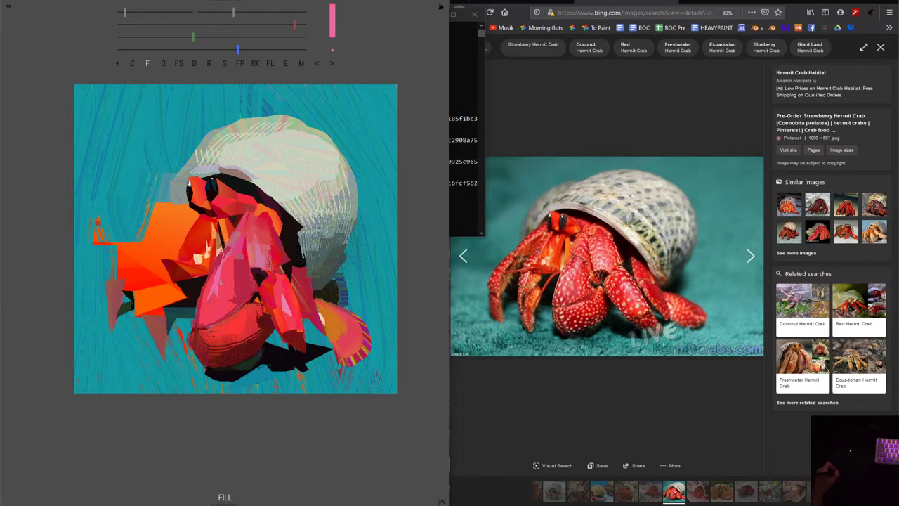
pyautogui.moveTo(215, 277); pyautogui.dragTo(226, 247)
pyautogui.hotkey('ctrl', 'z')
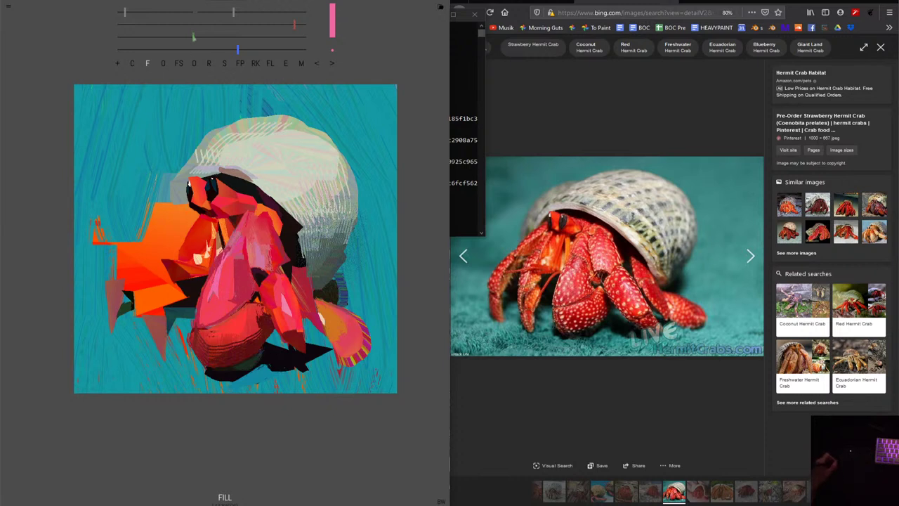
pyautogui.moveTo(202, 49); pyautogui.dragTo(205, 50)
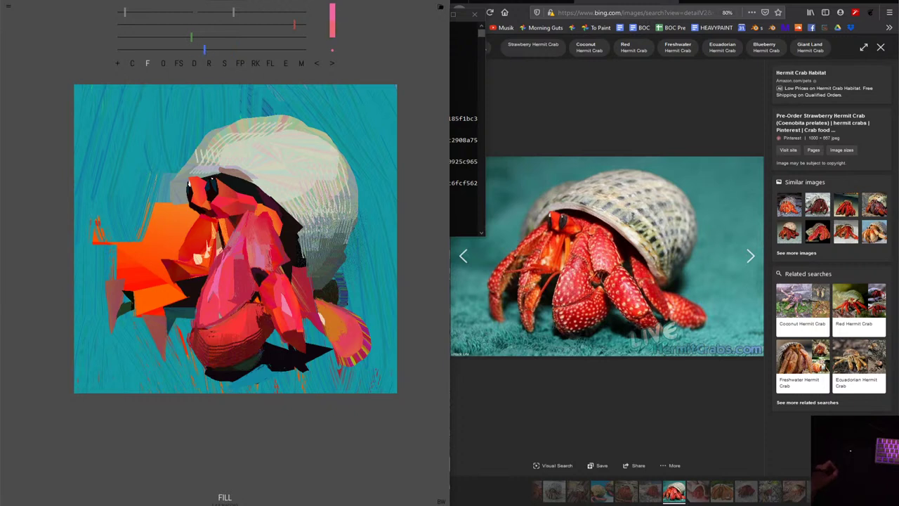
pyautogui.moveTo(215, 295)
pyautogui.mouseDown()
pyautogui.moveTo(203, 319)
pyautogui.moveTo(208, 312)
pyautogui.mouseUp()
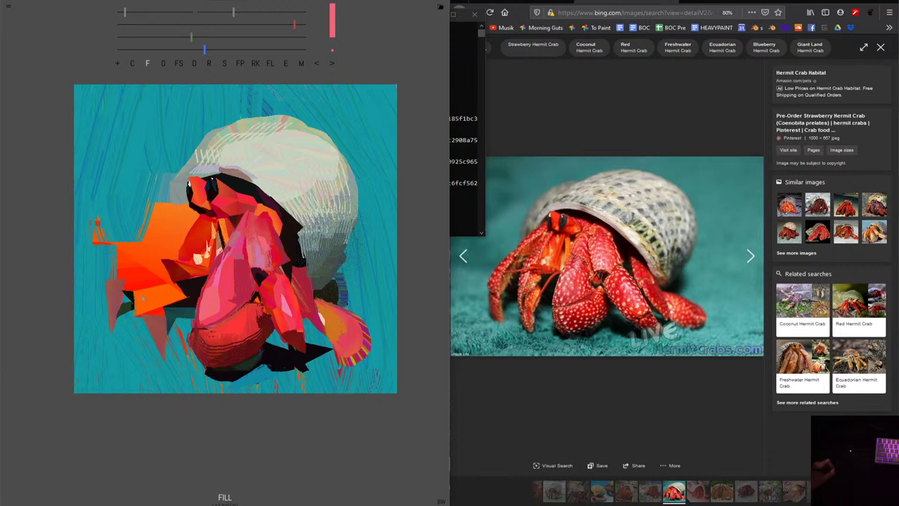
# Sample a dark colour and fill an angular shadow into the orange area left of the crab.
pyautogui.press('e')
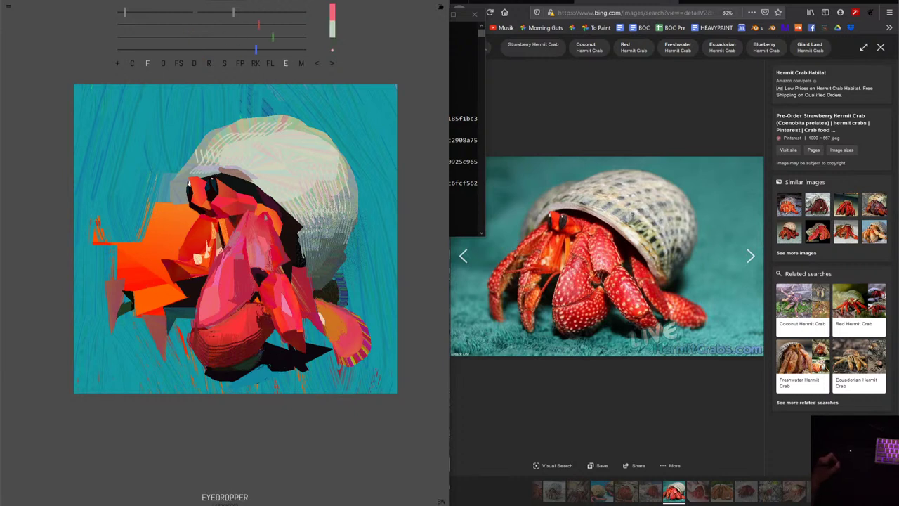
pyautogui.click(289, 232)
pyautogui.press('f')
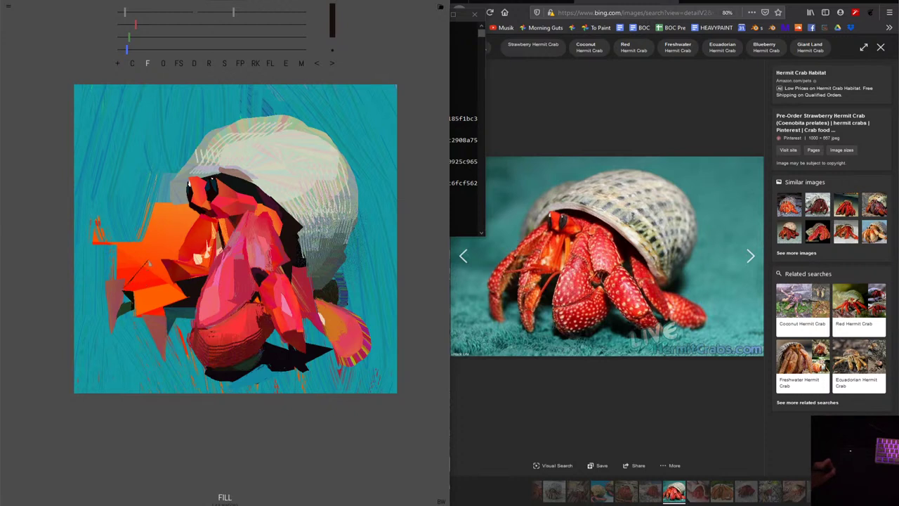
pyautogui.moveTo(125, 292)
pyautogui.mouseDown()
pyautogui.moveTo(132, 298)
pyautogui.moveTo(153, 259)
pyautogui.moveTo(126, 296)
pyautogui.mouseUp()
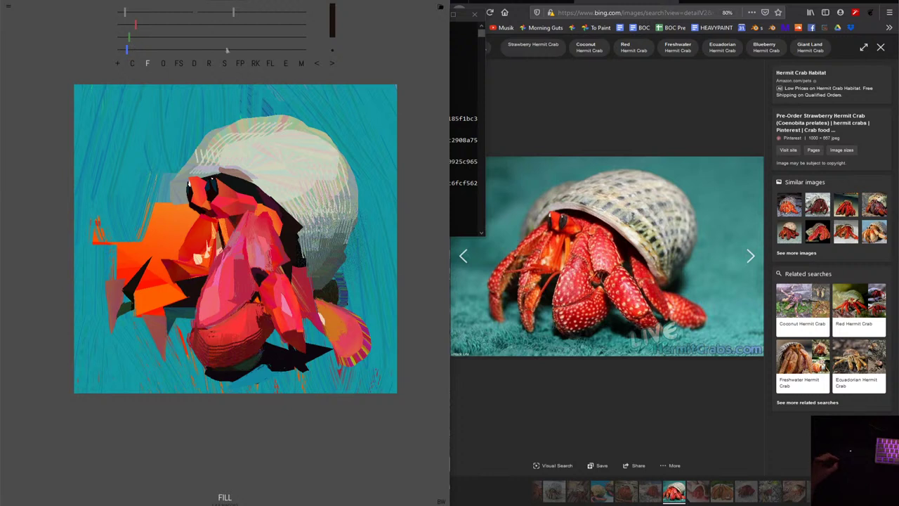
# Try a darker orange polygon on the claw, then undo it.
pyautogui.moveTo(136, 24)
pyautogui.mouseDown()
pyautogui.moveTo(235, 24)
pyautogui.moveTo(225, 24)
pyautogui.mouseUp()
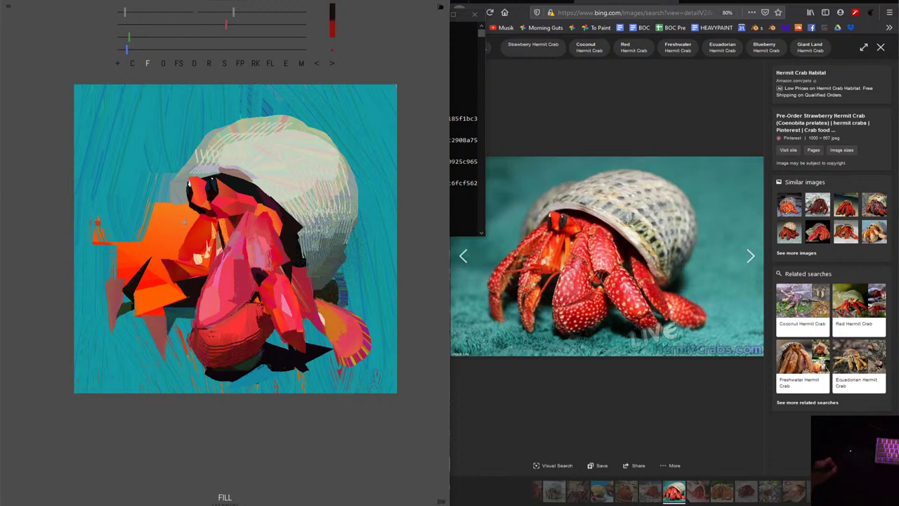
pyautogui.moveTo(188, 217)
pyautogui.mouseDown()
pyautogui.moveTo(149, 254)
pyautogui.moveTo(161, 267)
pyautogui.moveTo(190, 221)
pyautogui.moveTo(148, 246)
pyautogui.moveTo(149, 267)
pyautogui.mouseUp()
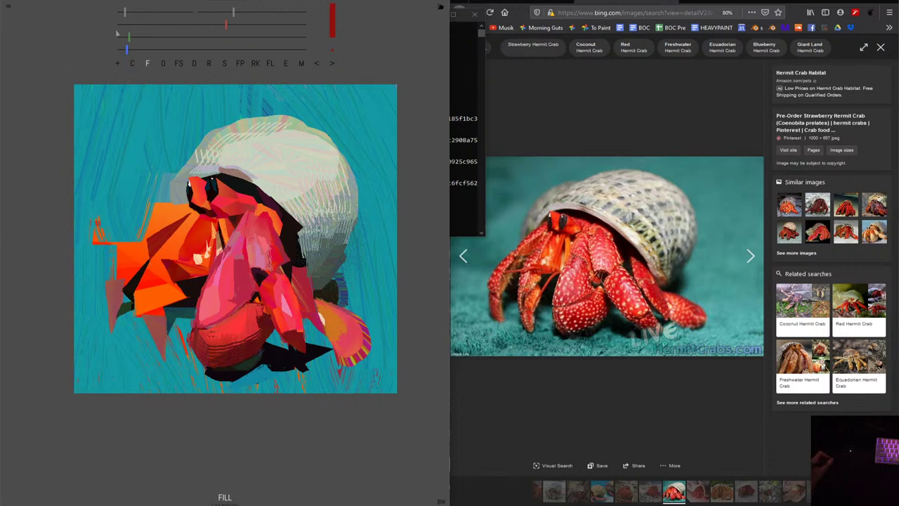
pyautogui.click(316, 64)
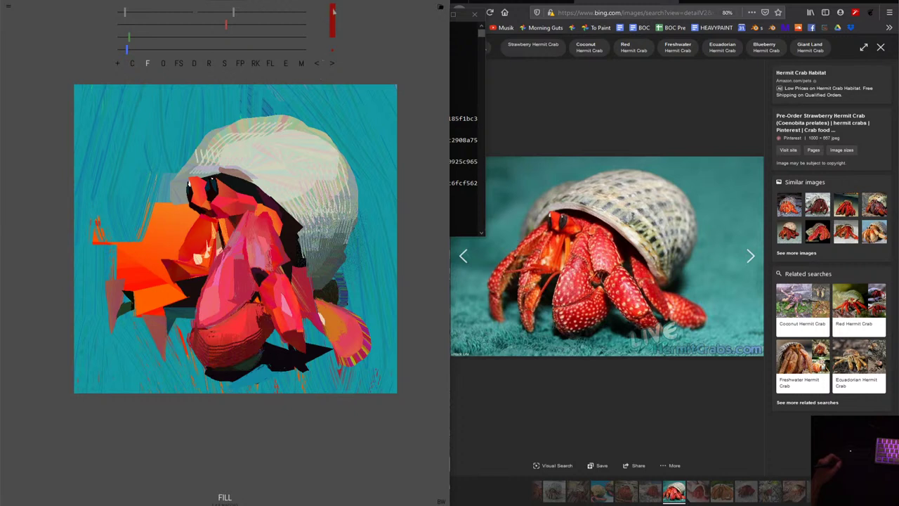
pyautogui.press('m')
pyautogui.press('c')
# Mix an orange paint colour on the RGB sliders and set a new chisel stroke angle.
pyautogui.press('c')
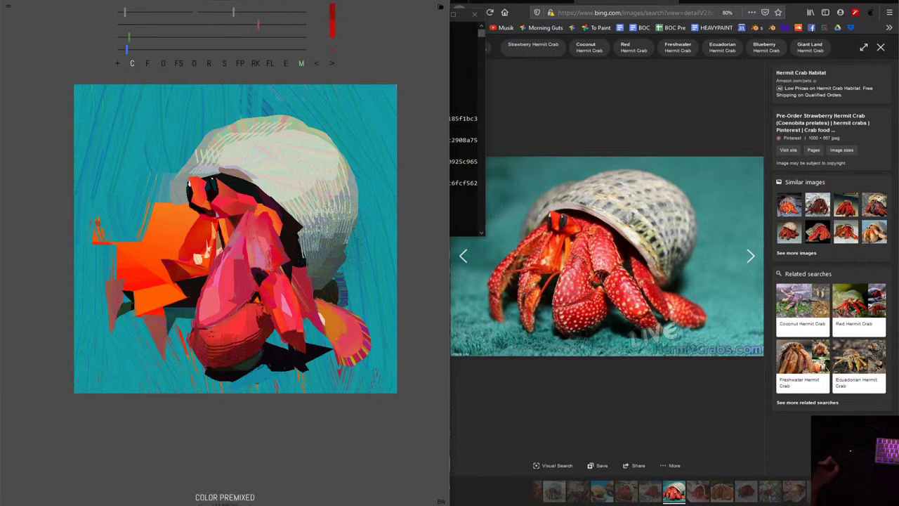
pyautogui.press('c')
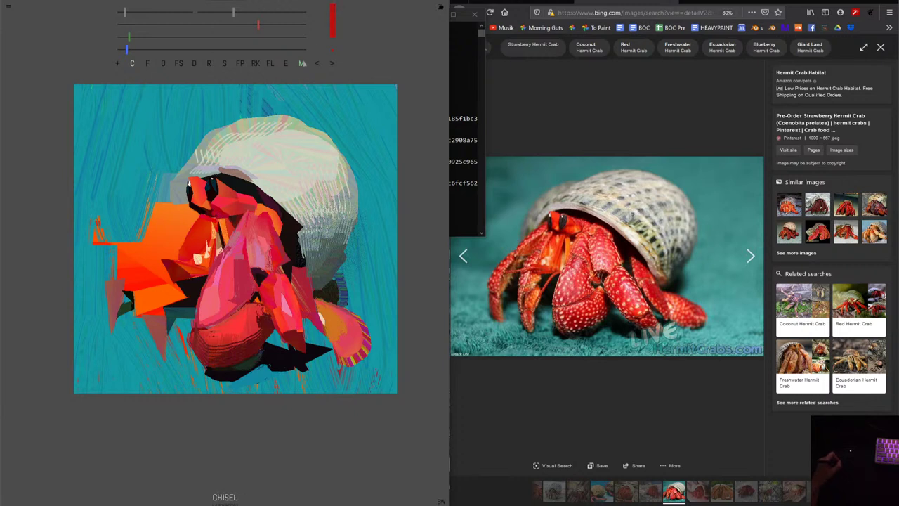
pyautogui.moveTo(233, 13); pyautogui.dragTo(268, 14)
pyautogui.moveTo(267, 13); pyautogui.dragTo(262, 12)
pyautogui.click(241, 38)
pyautogui.moveTo(239, 41); pyautogui.dragTo(230, 37)
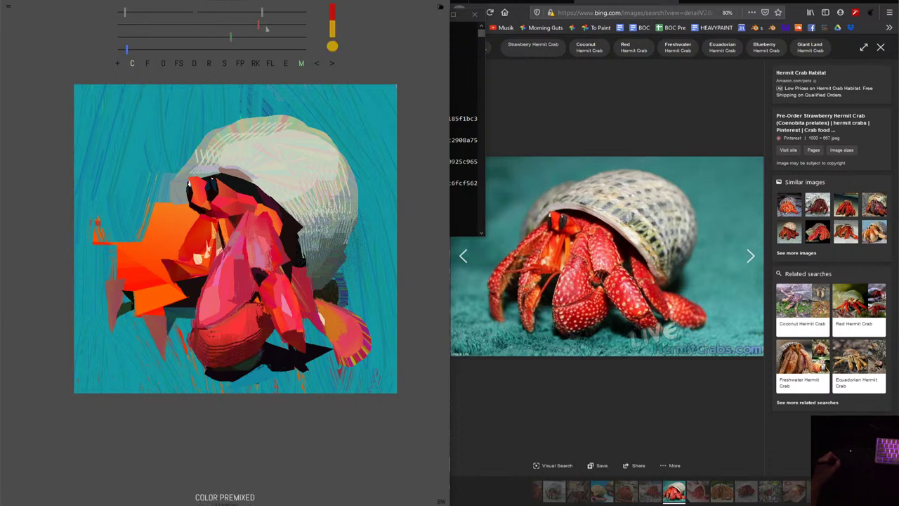
pyautogui.click(285, 25)
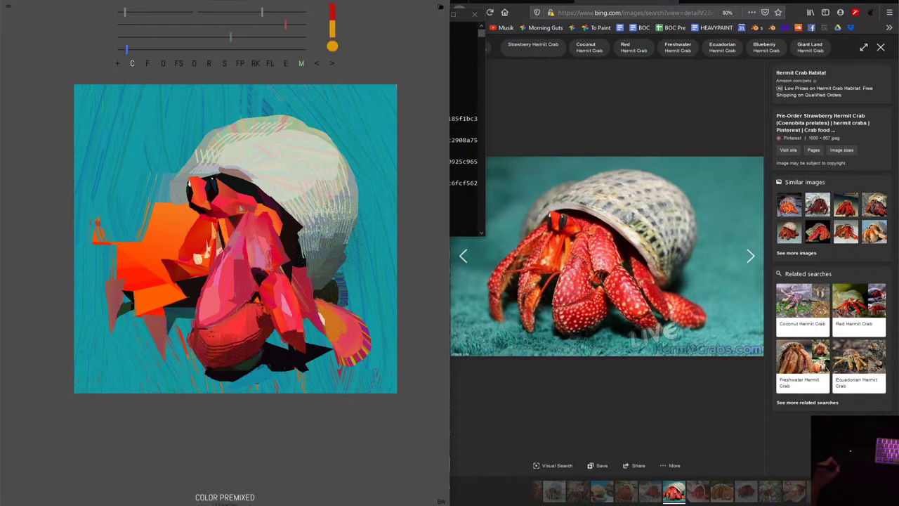
pyautogui.click(127, 63)
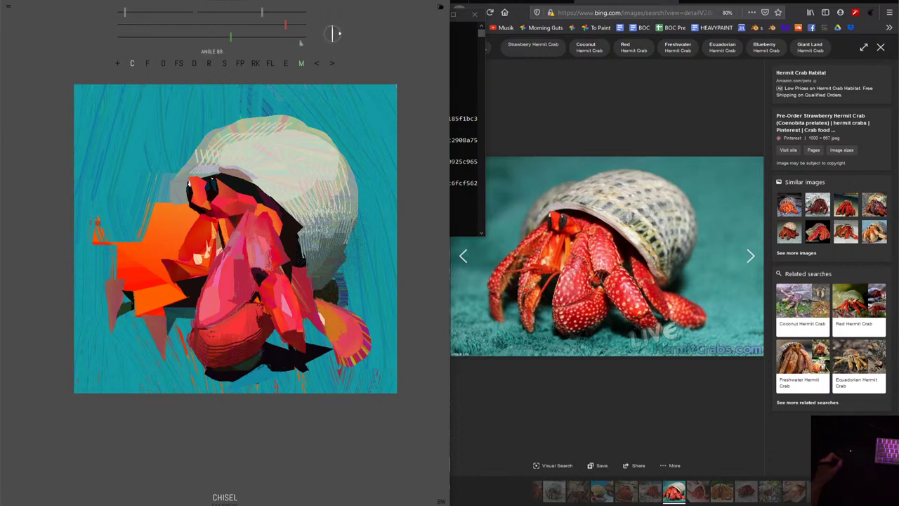
pyautogui.moveTo(245, 36); pyautogui.dragTo(233, 37)
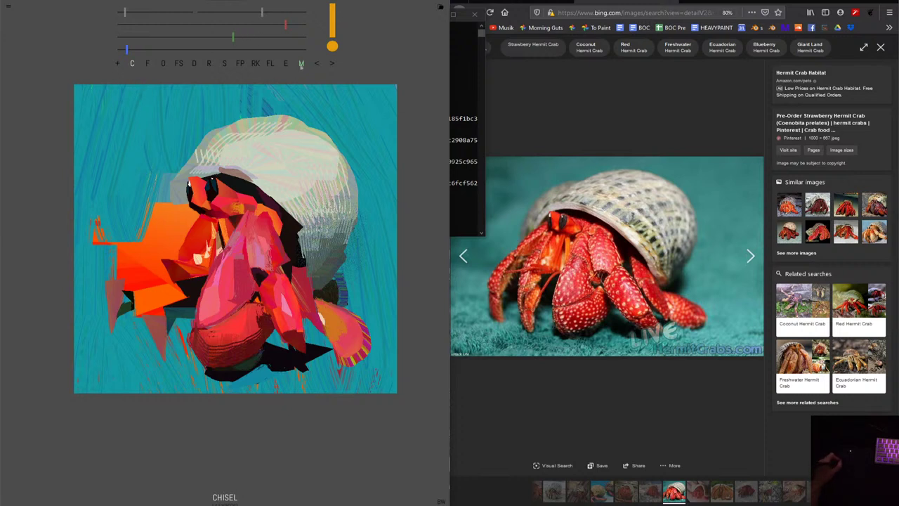
pyautogui.press('m')
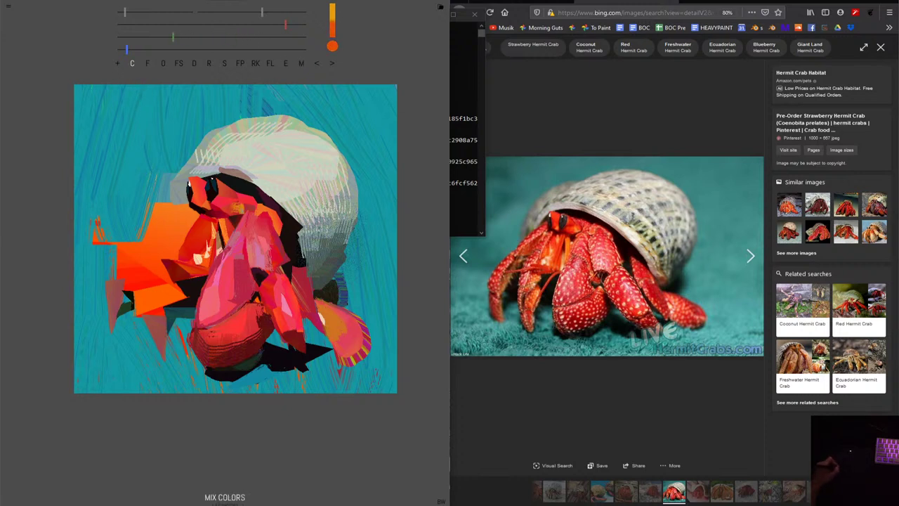
# Adjust the chisel angle, remix toward a deeper red, and add small red marks on the crab's right side.
pyautogui.press('m')
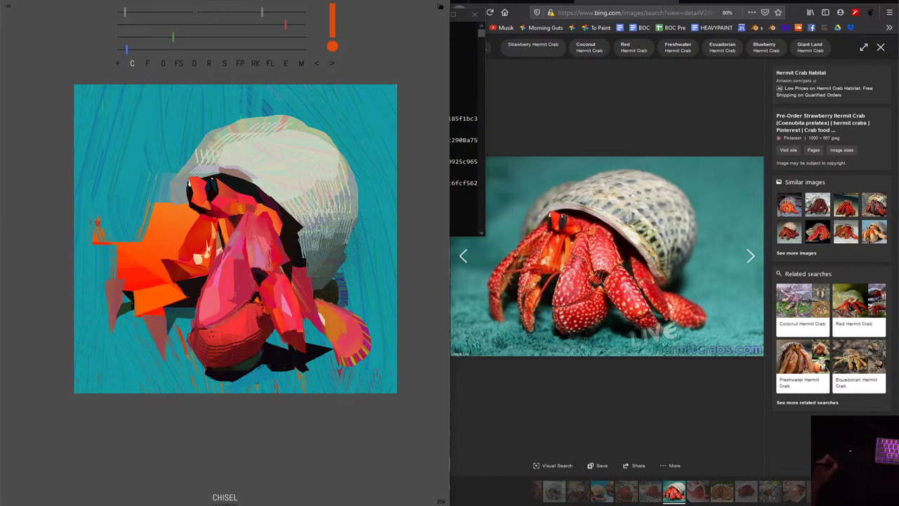
pyautogui.press('-')
pyautogui.press('-')
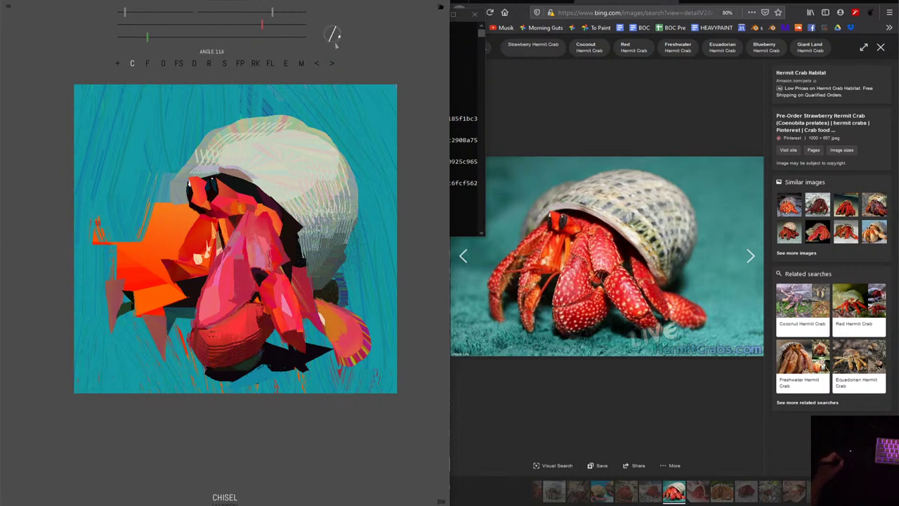
pyautogui.moveTo(272, 13); pyautogui.dragTo(266, 22)
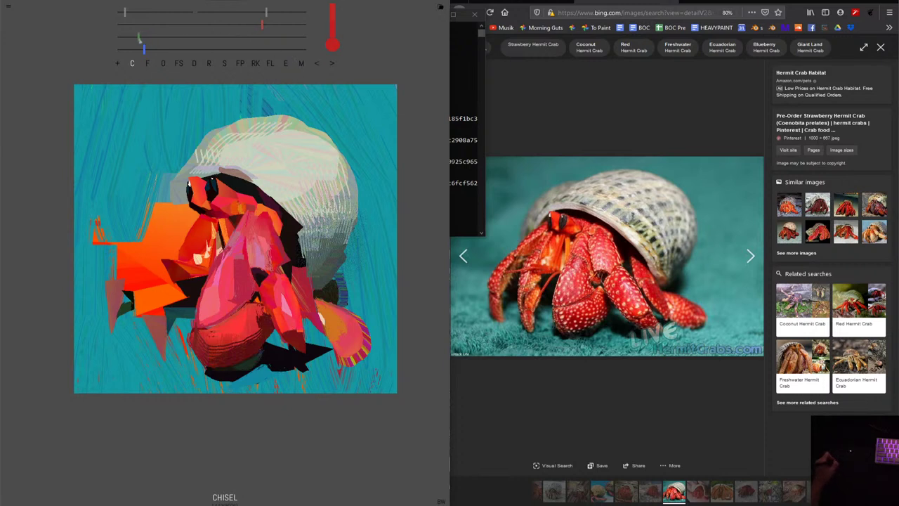
pyautogui.moveTo(258, 26); pyautogui.dragTo(263, 12)
pyautogui.moveTo(273, 216); pyautogui.dragTo(281, 238)
pyautogui.moveTo(256, 25); pyautogui.dragTo(271, 26)
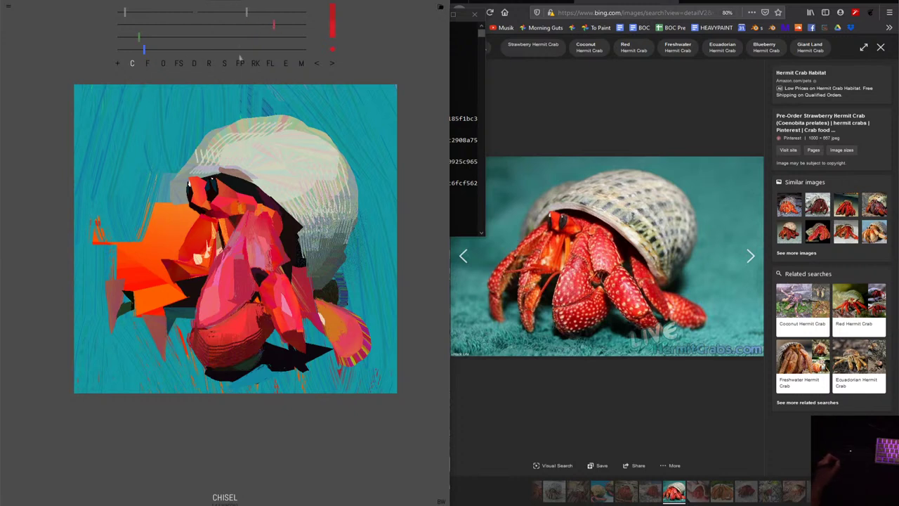
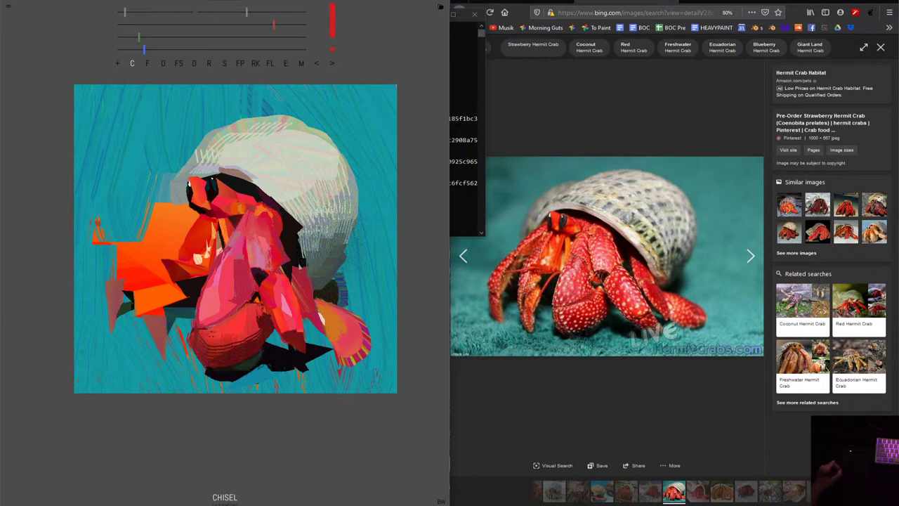
# Try dark Chisel strokes on the crab's leg and right side, undoing the misfires.
pyautogui.moveTo(300, 266)
pyautogui.mouseDown()
pyautogui.moveTo(297, 257)
pyautogui.moveTo(296, 274)
pyautogui.mouseUp()
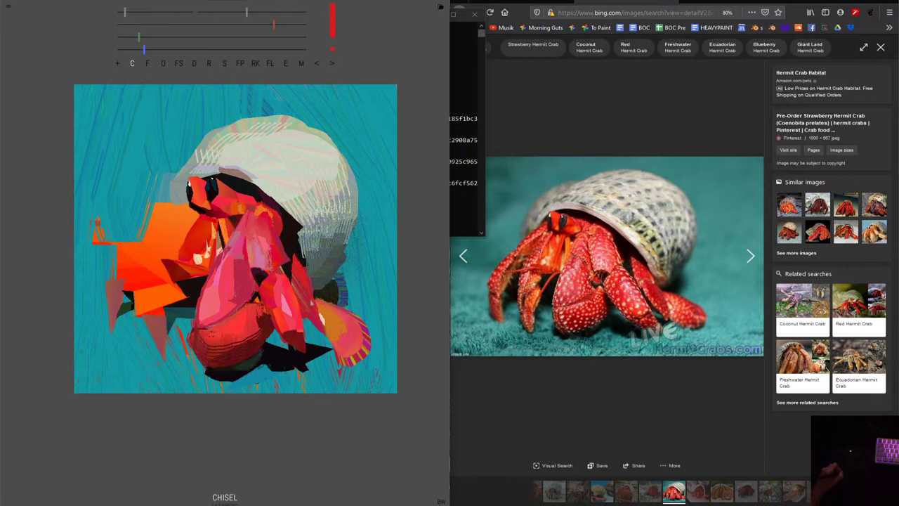
pyautogui.moveTo(320, 302); pyautogui.dragTo(321, 320)
pyautogui.click(317, 64)
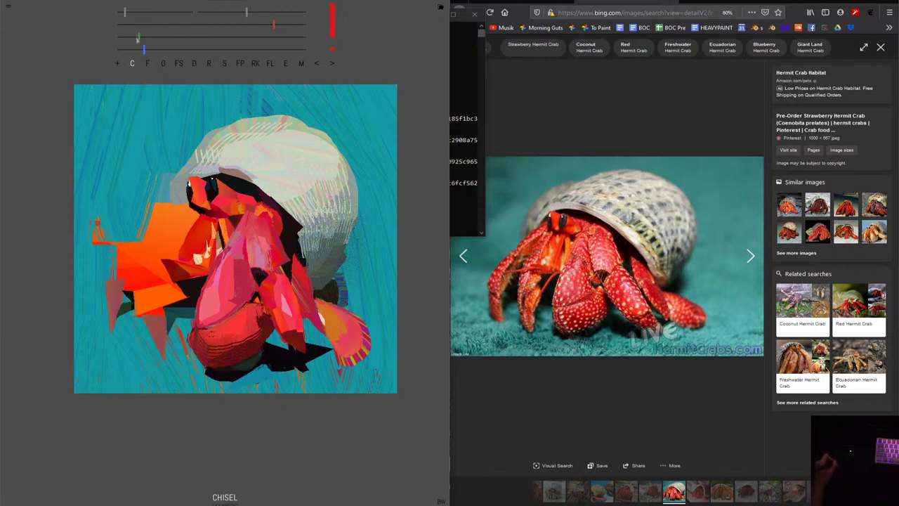
pyautogui.click(171, 25)
pyautogui.moveTo(295, 229); pyautogui.dragTo(310, 271)
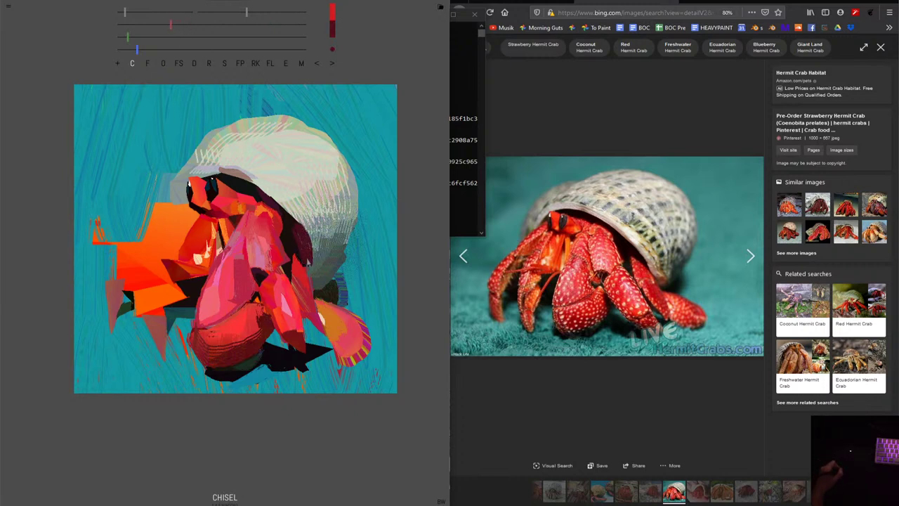
pyautogui.hotkey('ctrl', 'z')
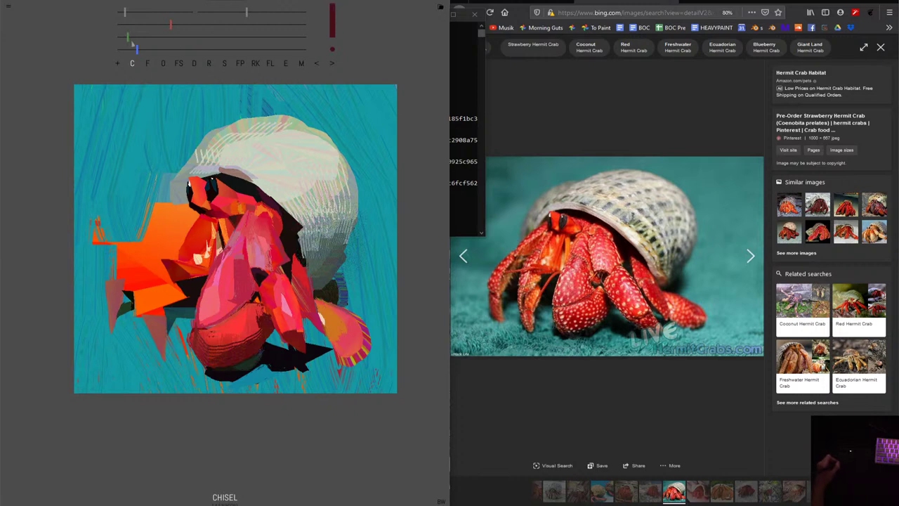
# Mix a darker red and shade the crab's right side with small dark strokes.
pyautogui.moveTo(137, 49)
pyautogui.mouseDown()
pyautogui.moveTo(124, 49)
pyautogui.moveTo(153, 24)
pyautogui.mouseUp()
pyautogui.click(124, 37)
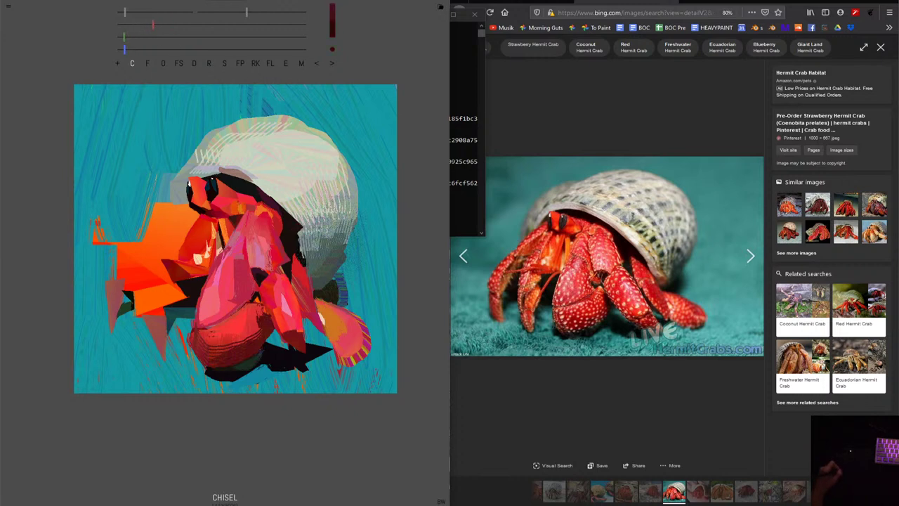
pyautogui.moveTo(302, 228); pyautogui.dragTo(312, 265)
pyautogui.moveTo(308, 258); pyautogui.dragTo(312, 267)
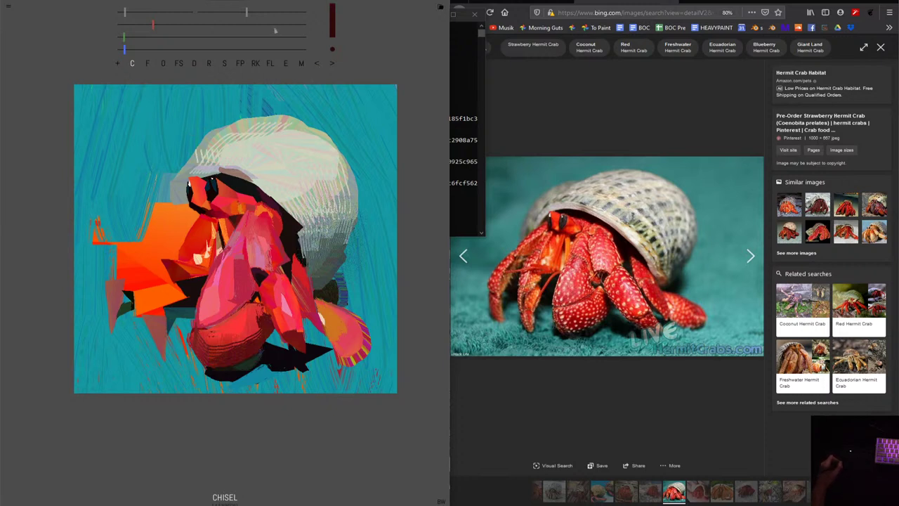
pyautogui.moveTo(153, 25); pyautogui.dragTo(133, 25)
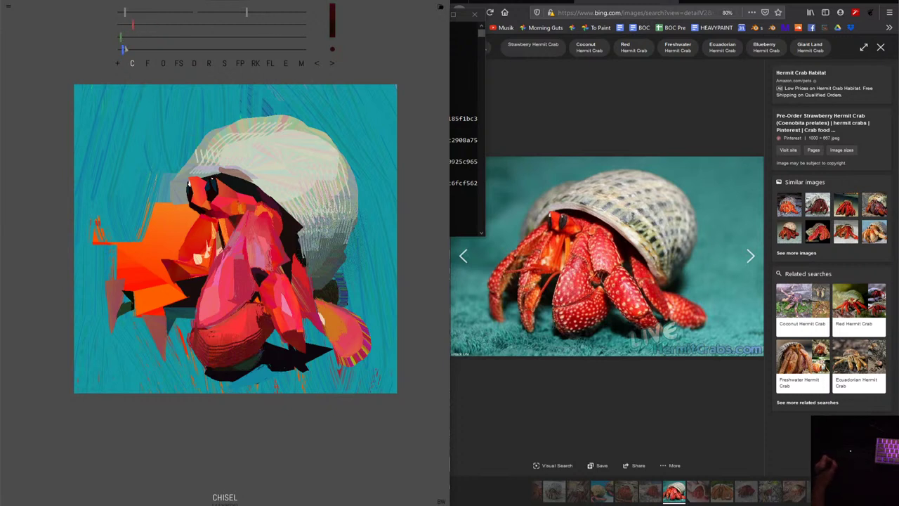
pyautogui.moveTo(245, 12); pyautogui.dragTo(259, 12)
pyautogui.moveTo(295, 227); pyautogui.dragTo(308, 264)
# Extend the shell's pale grey area and keep shading the crab's right side.
pyautogui.moveTo(304, 229); pyautogui.dragTo(302, 257)
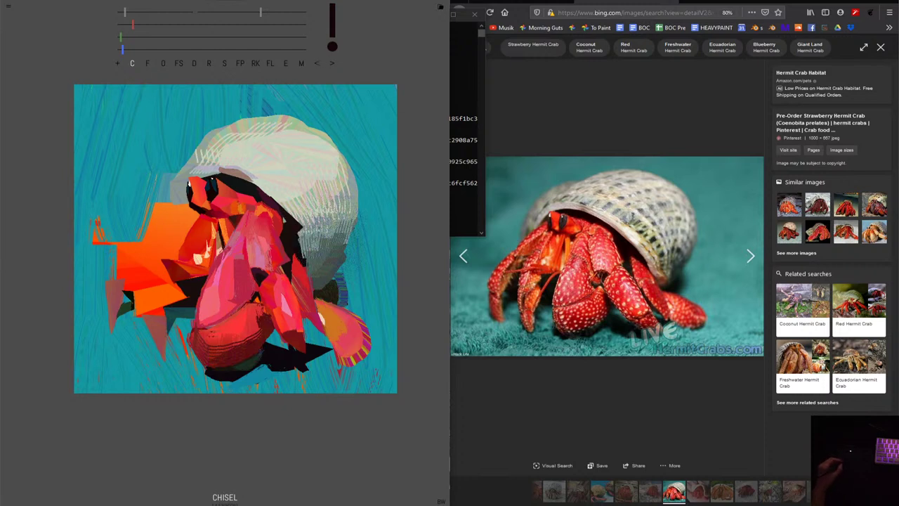
pyautogui.moveTo(295, 214)
pyautogui.mouseDown()
pyautogui.moveTo(306, 263)
pyautogui.moveTo(307, 247)
pyautogui.moveTo(299, 258)
pyautogui.mouseUp()
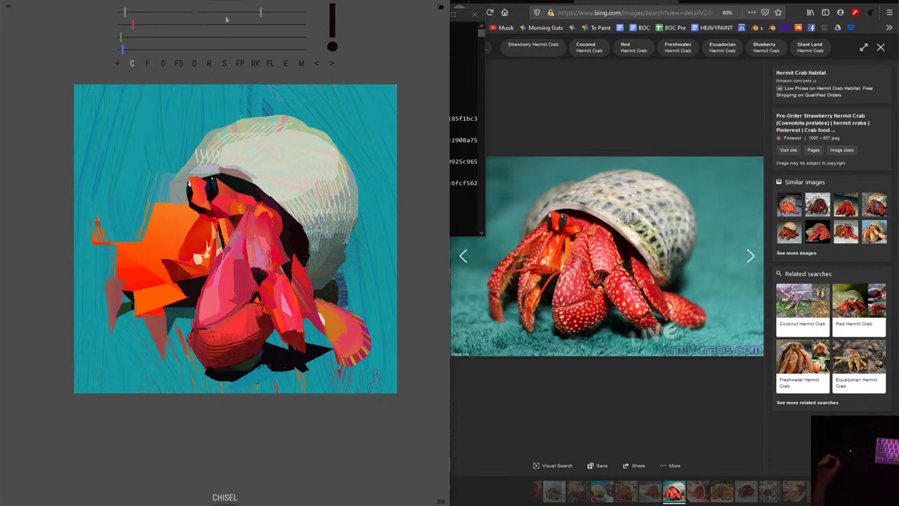
pyautogui.moveTo(243, 16); pyautogui.dragTo(249, 14)
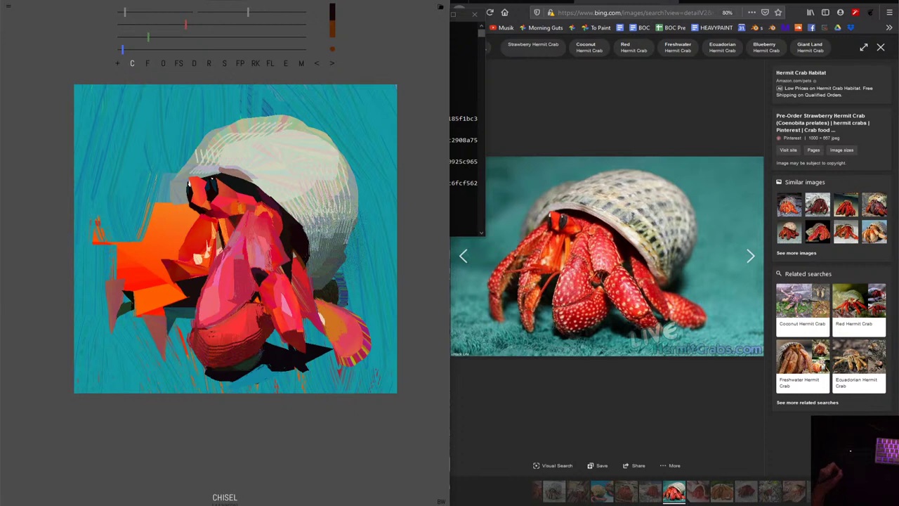
# Mix a near-black dark red paint colour and enlarge the brush.
pyautogui.click(299, 258)
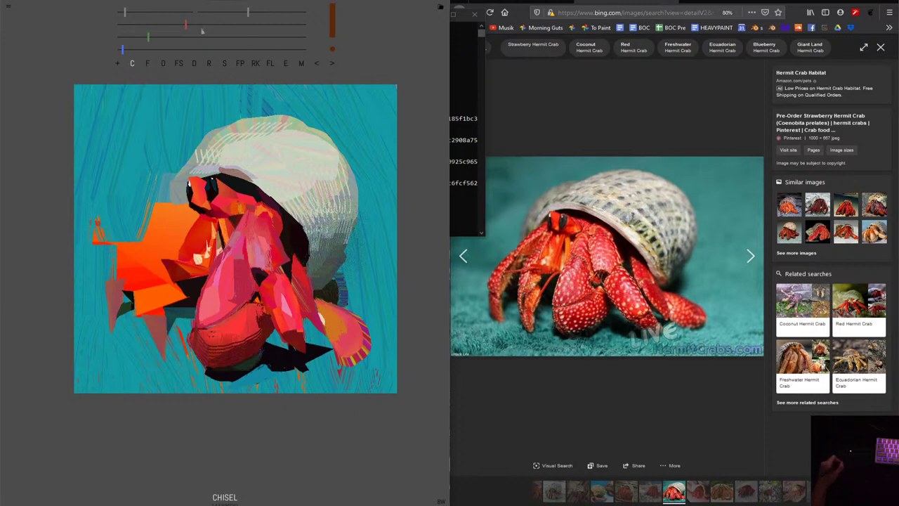
pyautogui.moveTo(201, 26); pyautogui.dragTo(231, 26)
pyautogui.moveTo(147, 36)
pyautogui.mouseDown()
pyautogui.moveTo(134, 37)
pyautogui.moveTo(139, 49)
pyautogui.mouseUp()
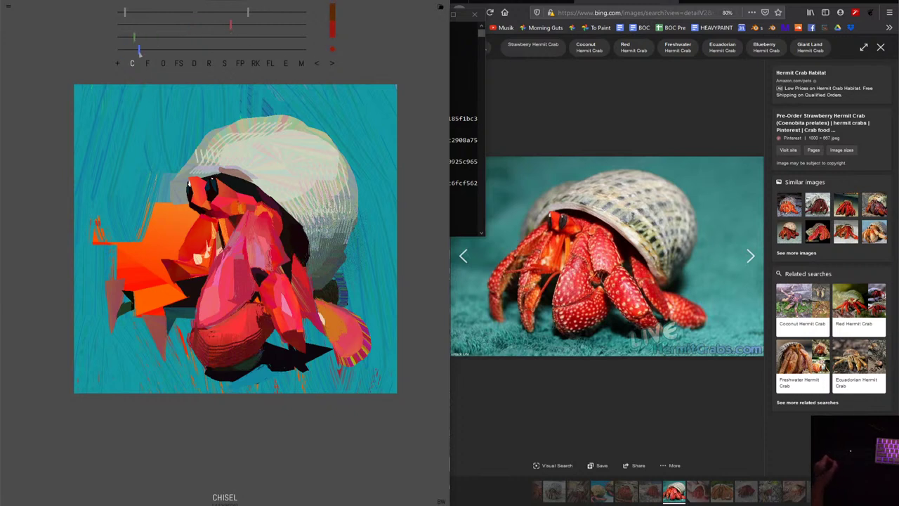
pyautogui.moveTo(230, 25); pyautogui.dragTo(261, 12)
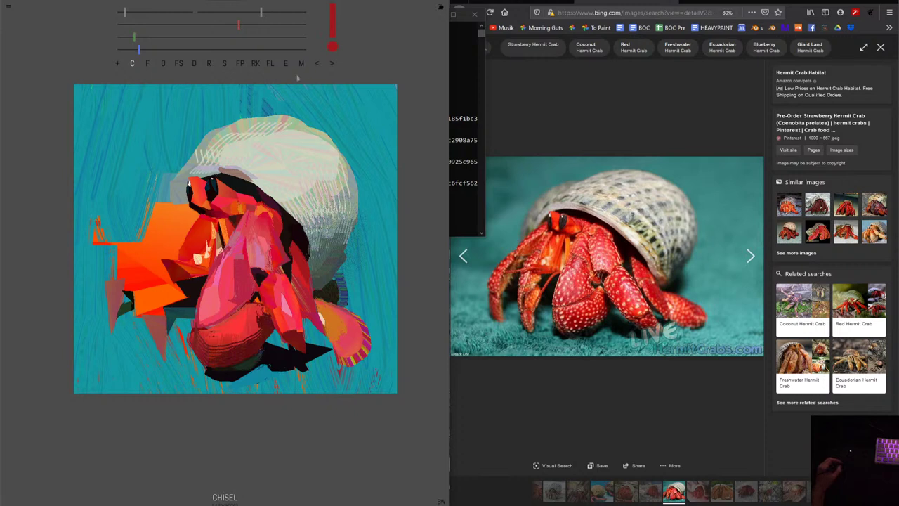
pyautogui.click(148, 27)
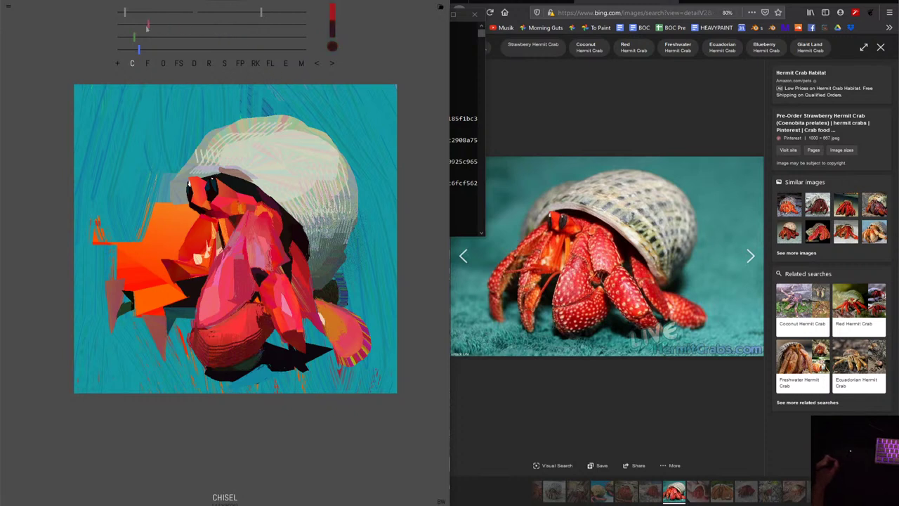
pyautogui.click(125, 37)
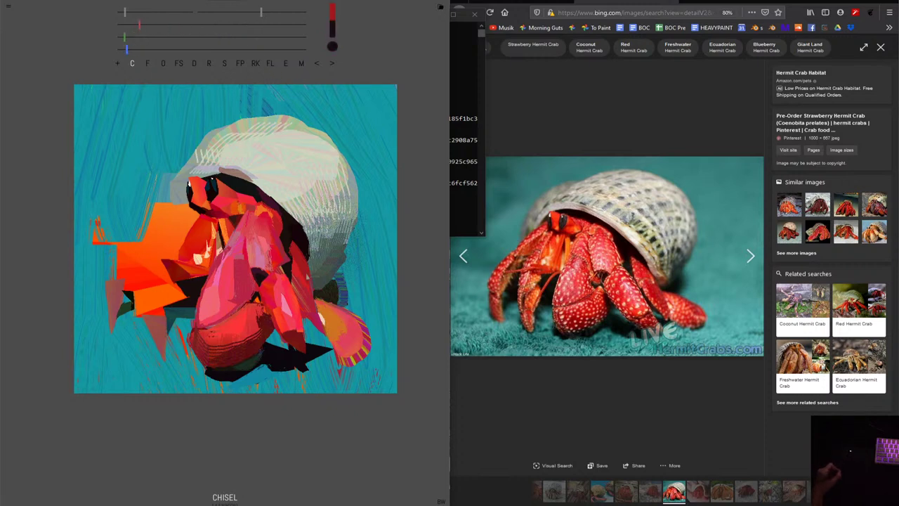
# Paint dark strokes along the claw edge, shrinking the brush for smaller marks.
pyautogui.moveTo(288, 238); pyautogui.dragTo(295, 261)
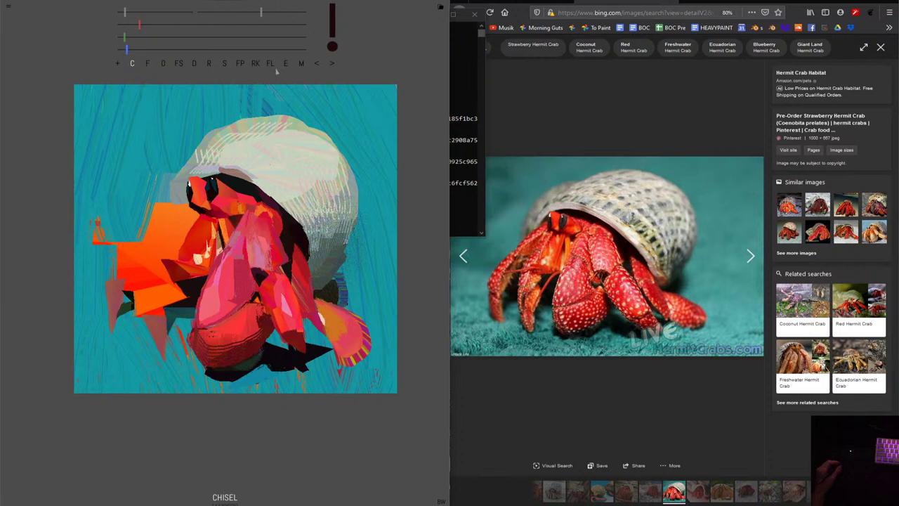
pyautogui.click(245, 12)
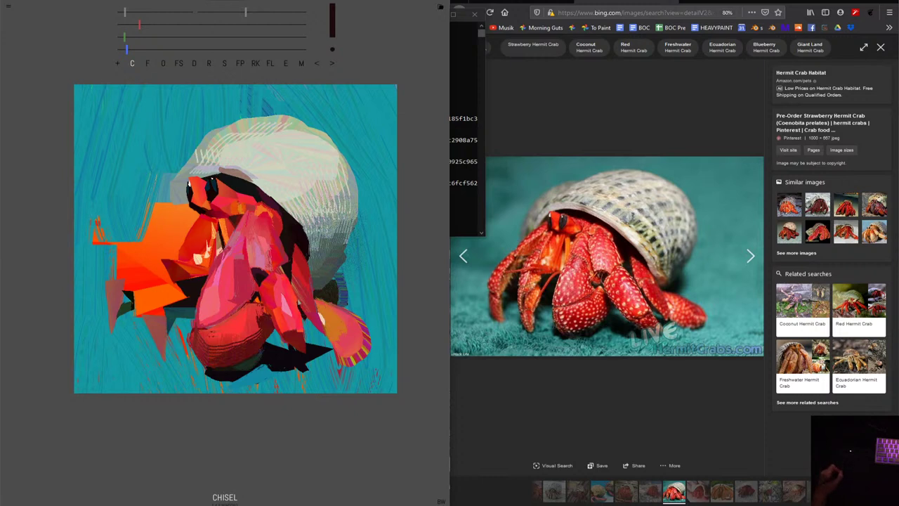
pyautogui.moveTo(299, 294); pyautogui.dragTo(300, 312)
pyautogui.moveTo(277, 256); pyautogui.dragTo(277, 267)
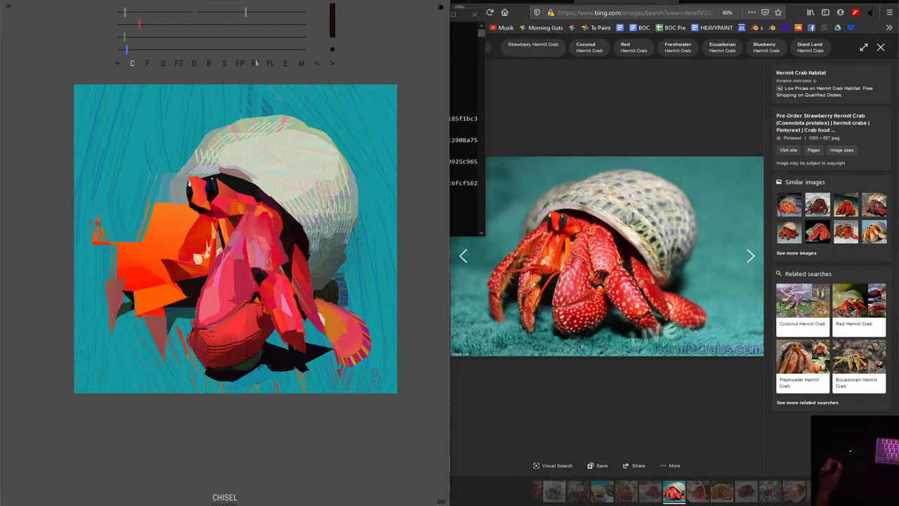
# Paint brighter dark red over the lower-right claw, undoing the first attempt.
pyautogui.moveTo(139, 25)
pyautogui.mouseDown()
pyautogui.moveTo(203, 26)
pyautogui.moveTo(266, 12)
pyautogui.mouseUp()
pyautogui.moveTo(330, 362)
pyautogui.mouseDown()
pyautogui.moveTo(344, 327)
pyautogui.moveTo(358, 326)
pyautogui.moveTo(362, 302)
pyautogui.mouseUp()
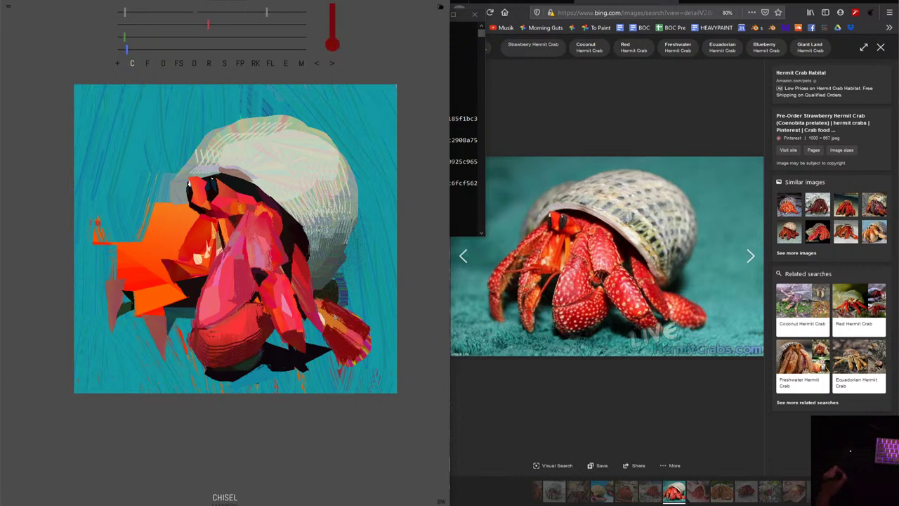
pyautogui.moveTo(327, 346)
pyautogui.mouseDown()
pyautogui.moveTo(362, 303)
pyautogui.moveTo(361, 314)
pyautogui.mouseUp()
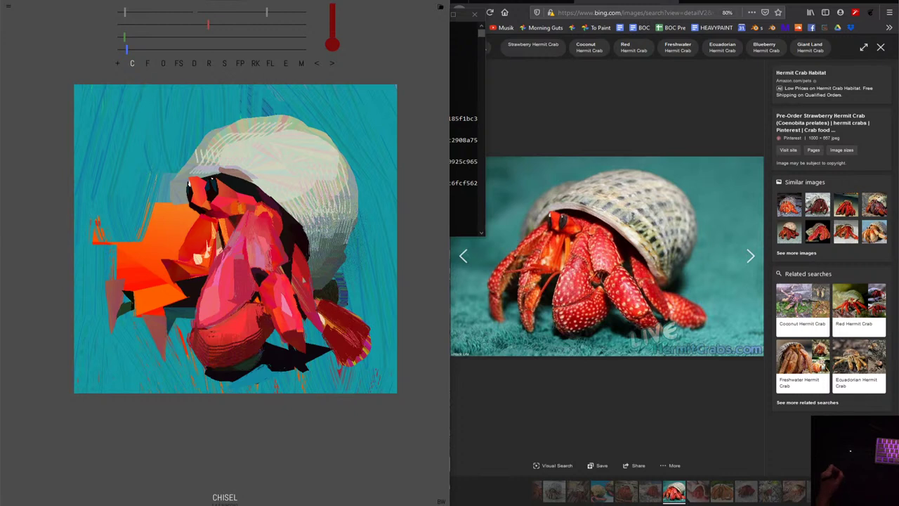
pyautogui.click(314, 63)
pyautogui.moveTo(266, 20); pyautogui.dragTo(260, 16)
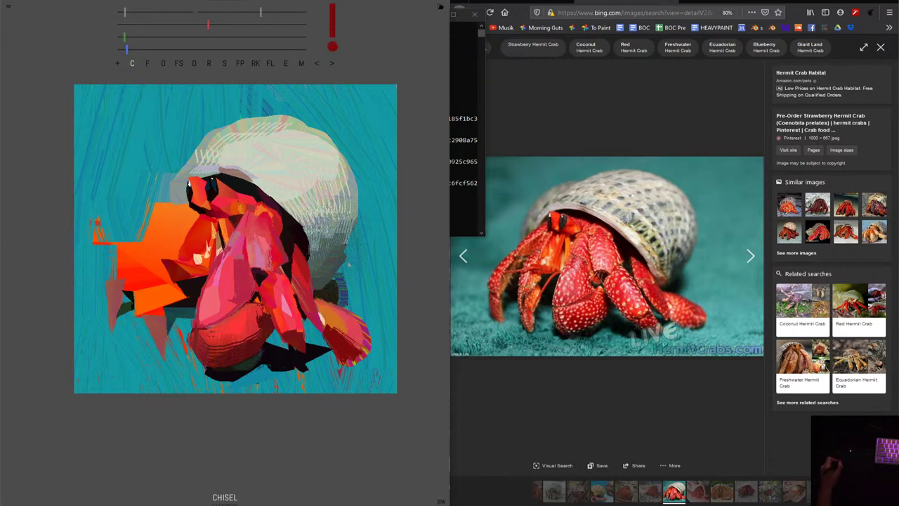
pyautogui.moveTo(323, 345)
pyautogui.mouseDown()
pyautogui.moveTo(362, 304)
pyautogui.moveTo(365, 347)
pyautogui.moveTo(358, 313)
pyautogui.mouseUp()
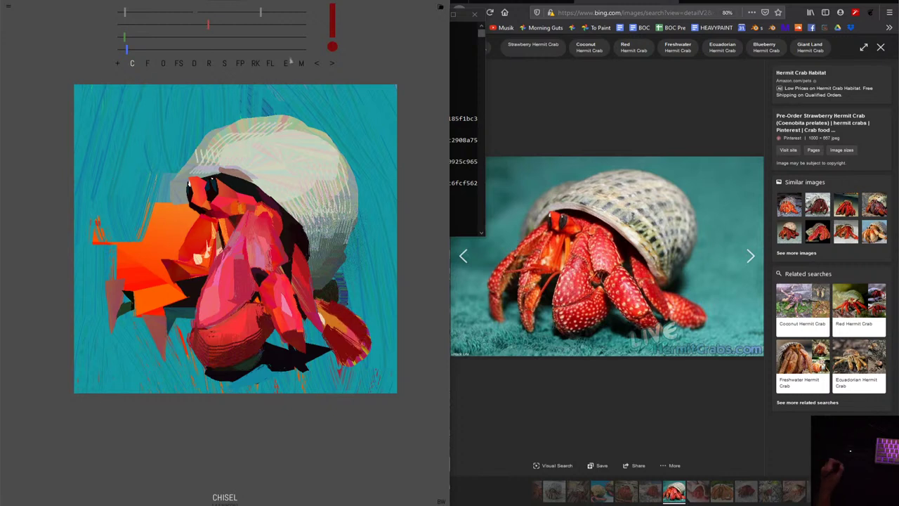
# Undo the remaining dark red claw strokes, then remix toward pale purple with a larger brush.
pyautogui.click(317, 64)
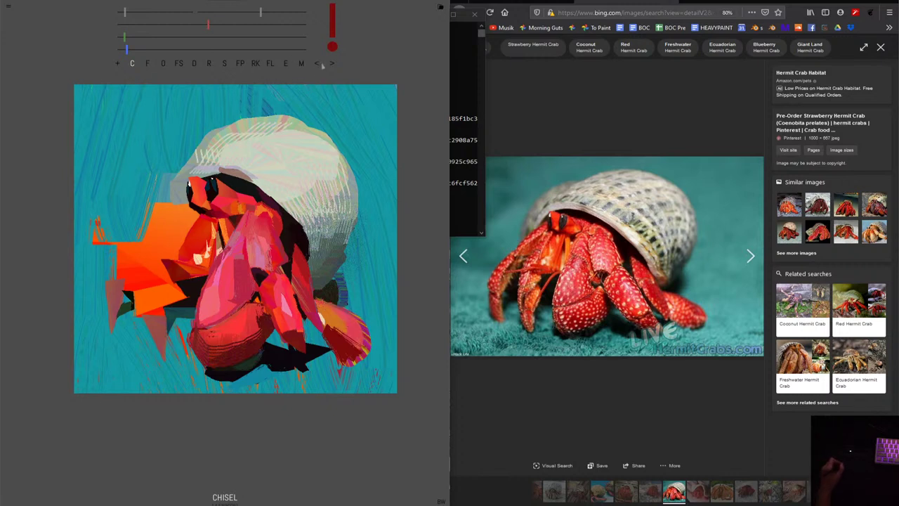
pyautogui.click(317, 64)
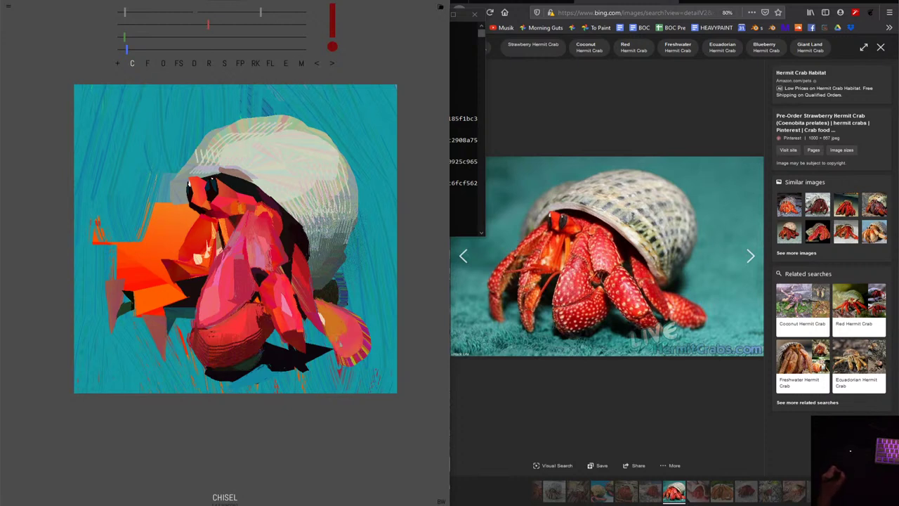
pyautogui.moveTo(330, 334)
pyautogui.mouseDown()
pyautogui.moveTo(368, 361)
pyautogui.moveTo(363, 351)
pyautogui.moveTo(359, 365)
pyautogui.mouseUp()
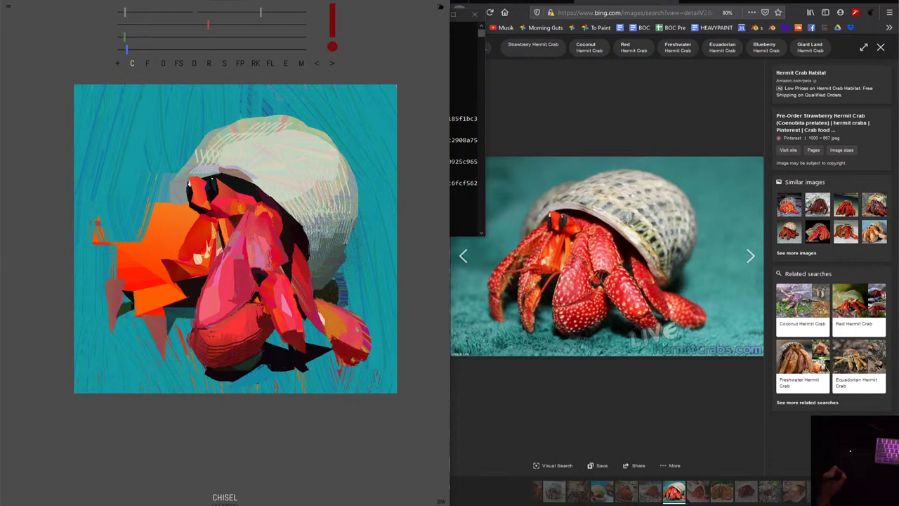
pyautogui.moveTo(327, 306); pyautogui.dragTo(369, 343)
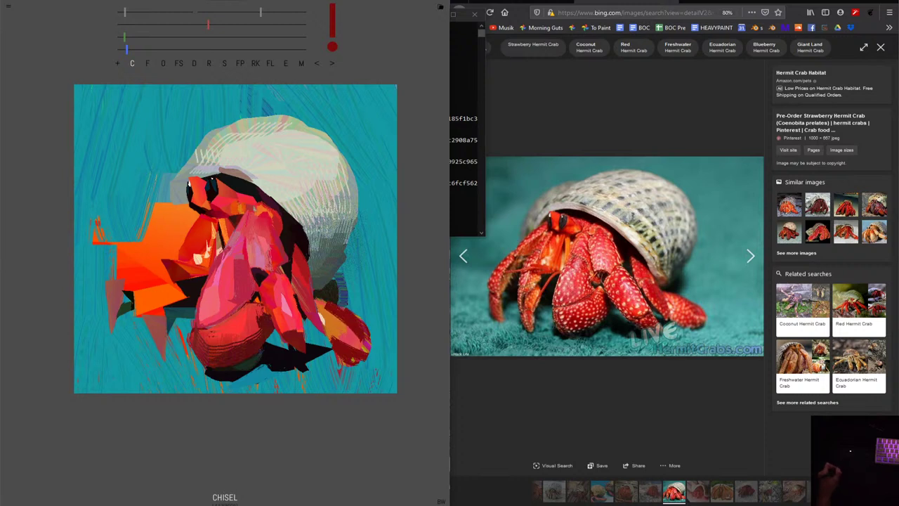
pyautogui.click(317, 63)
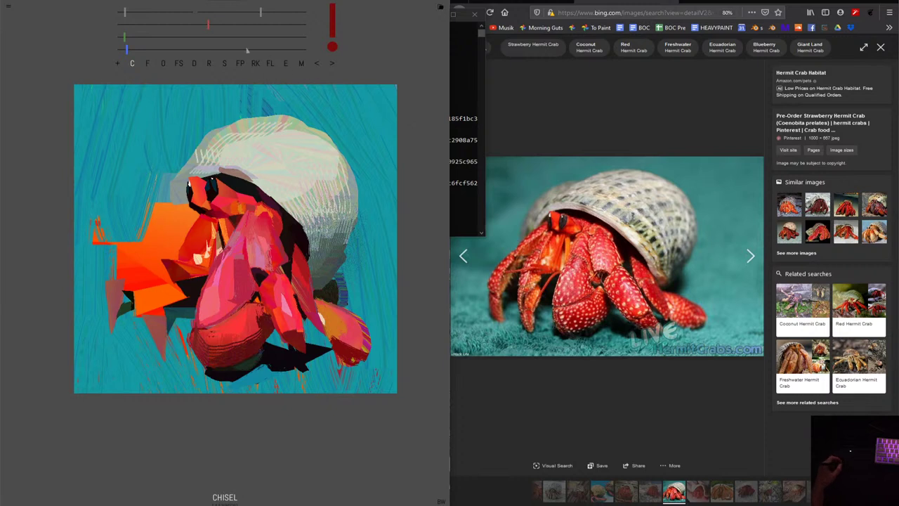
pyautogui.moveTo(167, 46)
pyautogui.mouseDown()
pyautogui.moveTo(182, 49)
pyautogui.moveTo(191, 25)
pyautogui.mouseUp()
pyautogui.moveTo(260, 12); pyautogui.dragTo(275, 12)
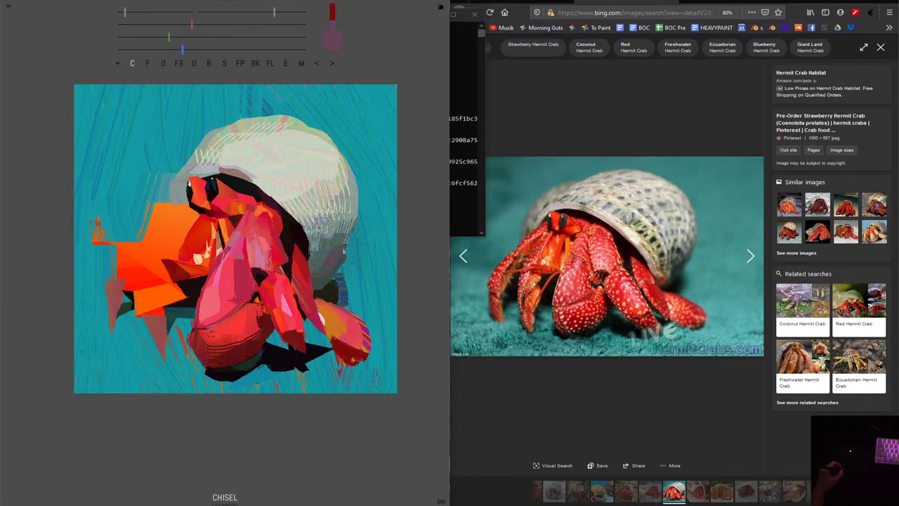
# Paint strokes along the shell's lower-right edge, then undo the purple ones.
pyautogui.moveTo(357, 228); pyautogui.dragTo(344, 267)
pyautogui.moveTo(360, 210); pyautogui.dragTo(335, 271)
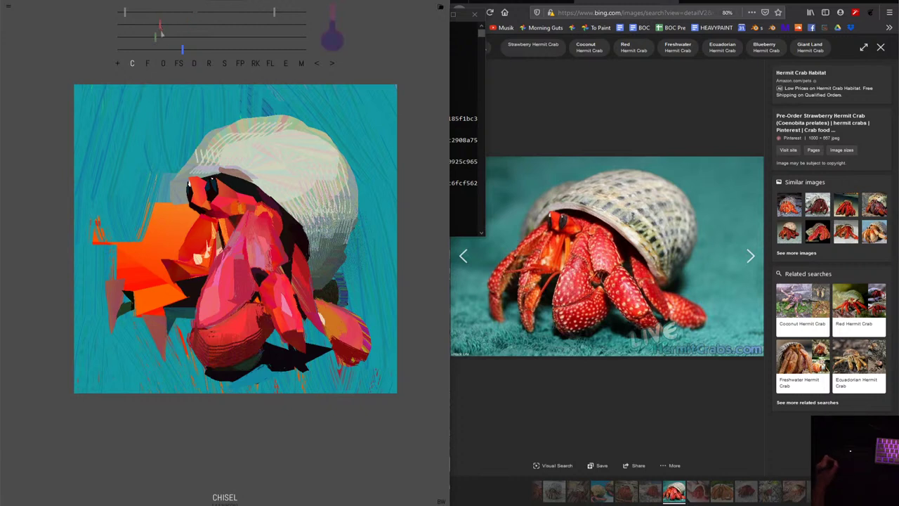
pyautogui.moveTo(357, 228)
pyautogui.mouseDown()
pyautogui.moveTo(349, 256)
pyautogui.moveTo(314, 274)
pyautogui.moveTo(320, 282)
pyautogui.mouseUp()
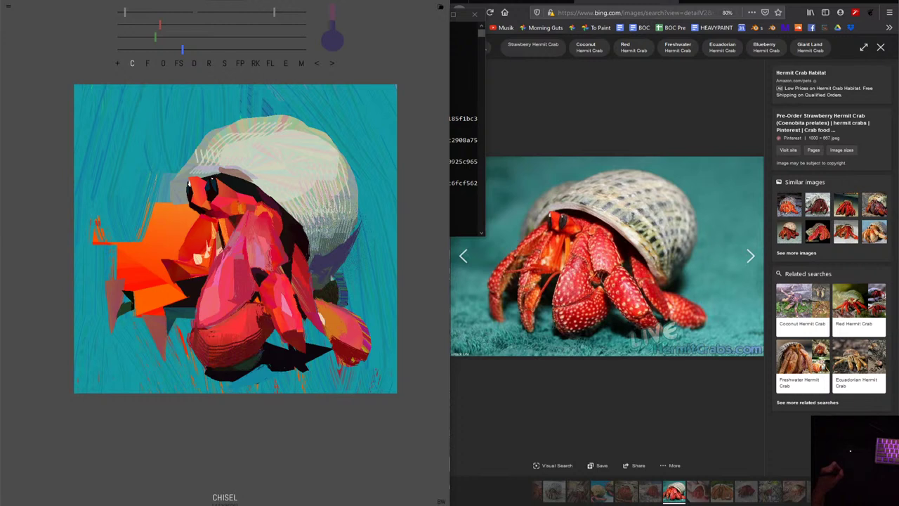
pyautogui.hotkey('ctrl', 'z')
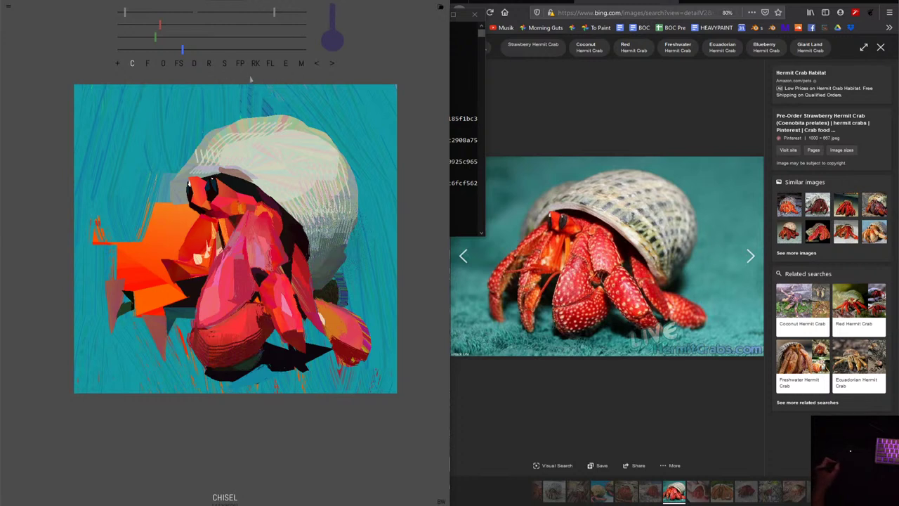
# Dab a small beige touch above the crab's head with a smaller brush, then select Fill Poly.
pyautogui.click(222, 37)
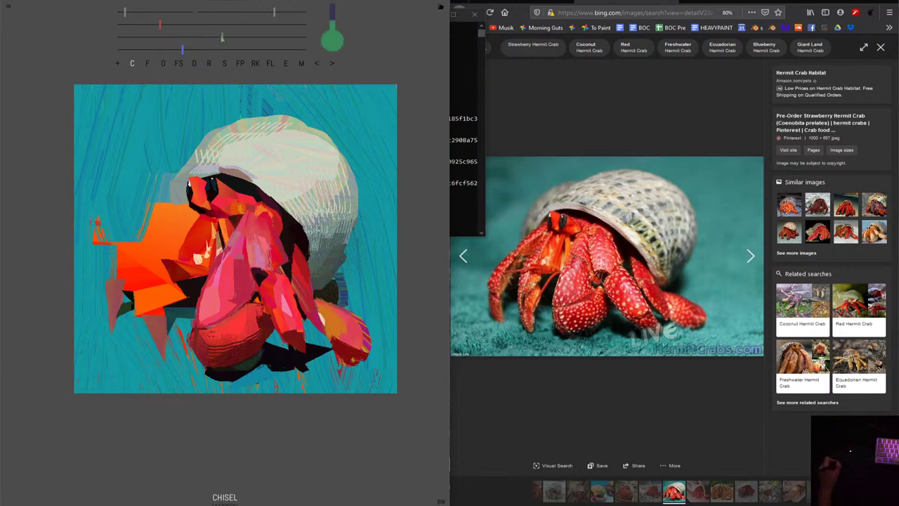
pyautogui.click(212, 48)
pyautogui.moveTo(250, 12); pyautogui.dragTo(241, 12)
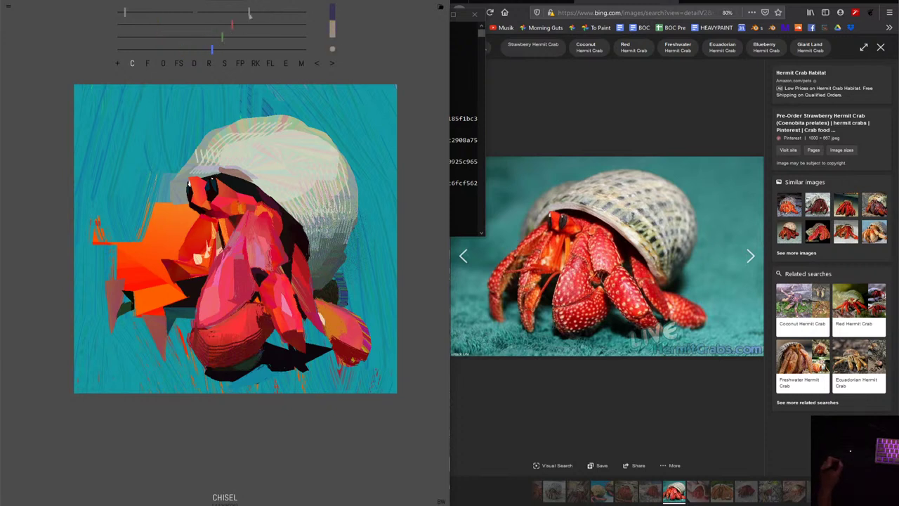
pyautogui.moveTo(219, 175); pyautogui.dragTo(211, 168)
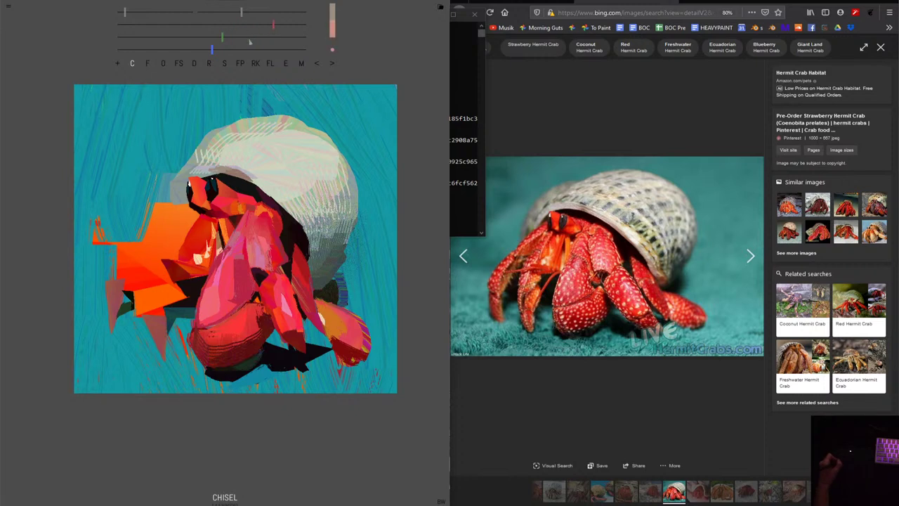
pyautogui.click(241, 63)
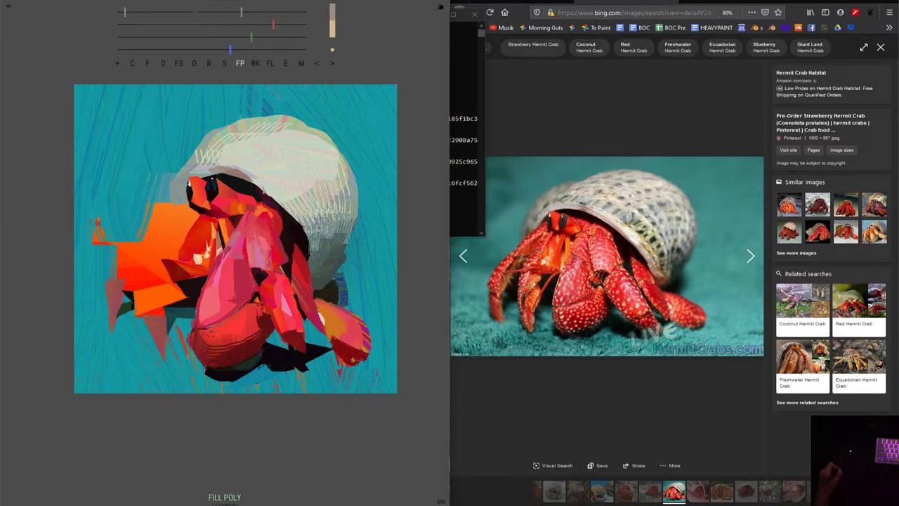
# Abandon the started polygon, remix the colour and return to the Chisel brush.
pyautogui.click(257, 184)
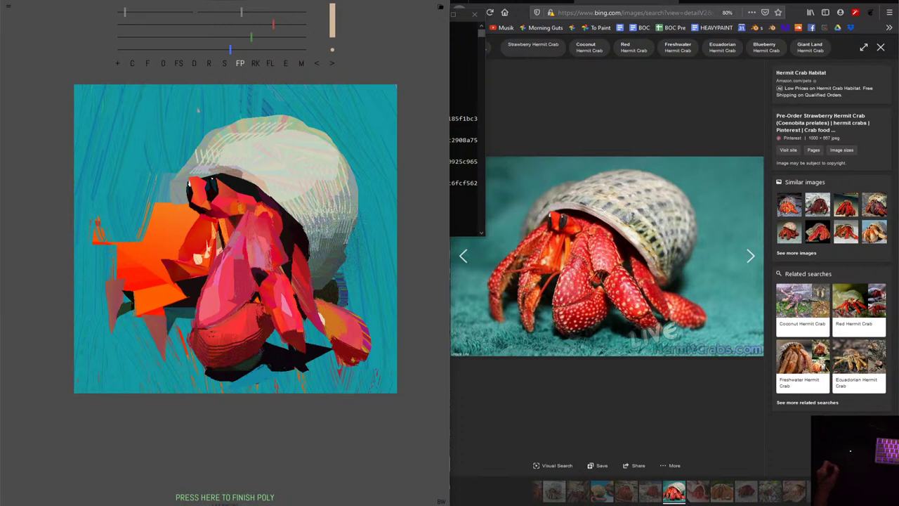
pyautogui.click(239, 63)
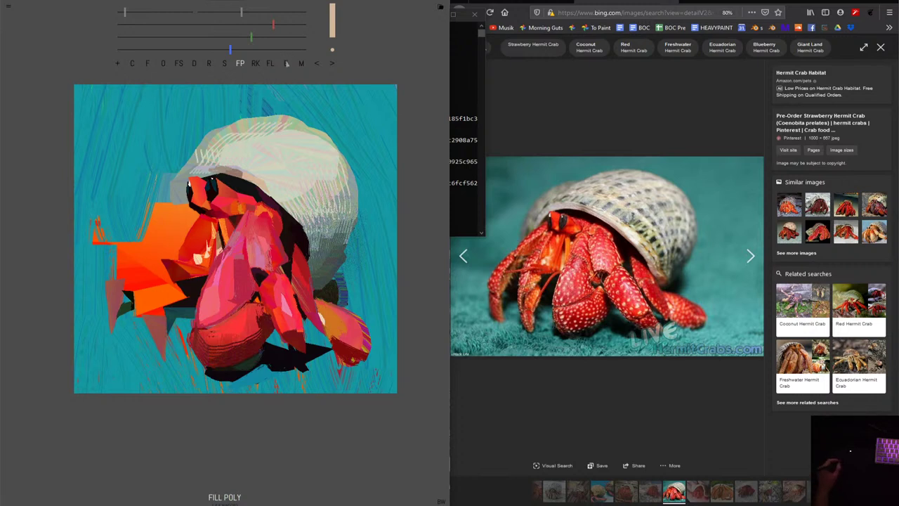
pyautogui.moveTo(251, 37); pyautogui.dragTo(303, 25)
pyautogui.moveTo(229, 49); pyautogui.dragTo(262, 50)
pyautogui.moveTo(241, 12); pyautogui.dragTo(248, 12)
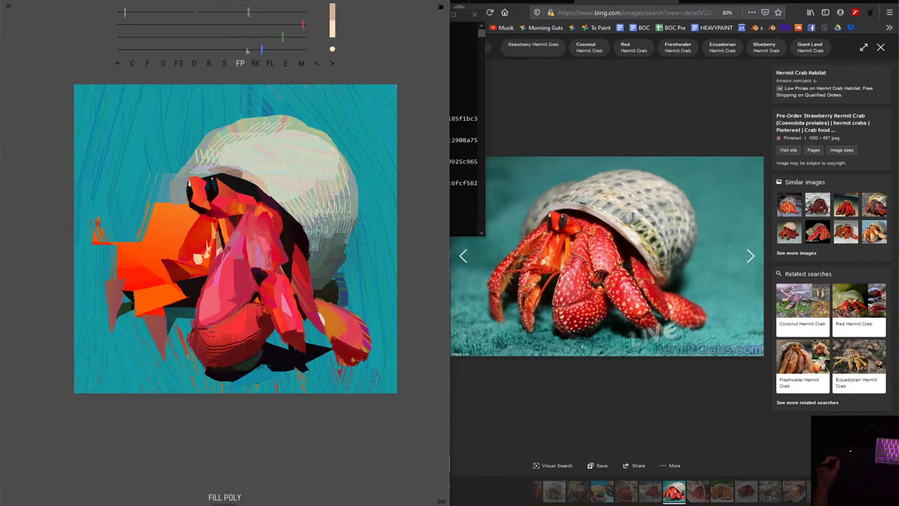
pyautogui.click(131, 63)
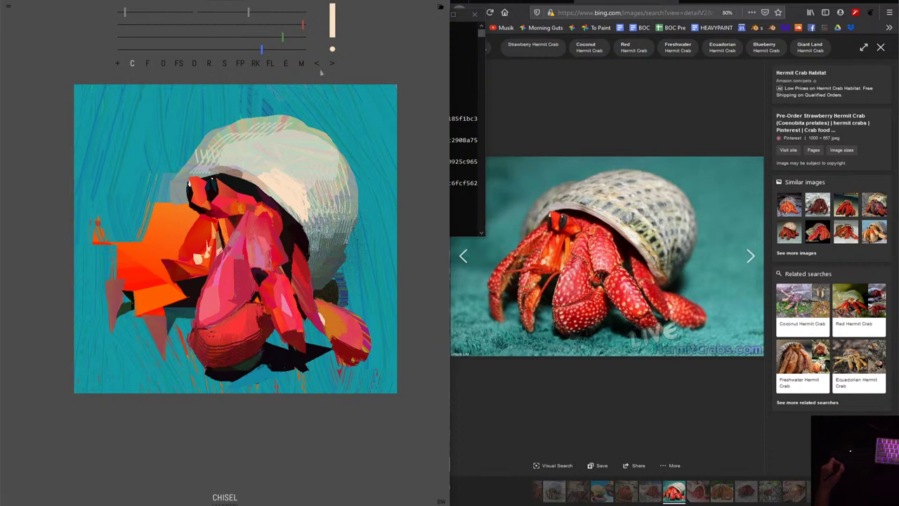
# Rework the shell's lower edge and paint pale yellow-green down its right side.
pyautogui.click(311, 197)
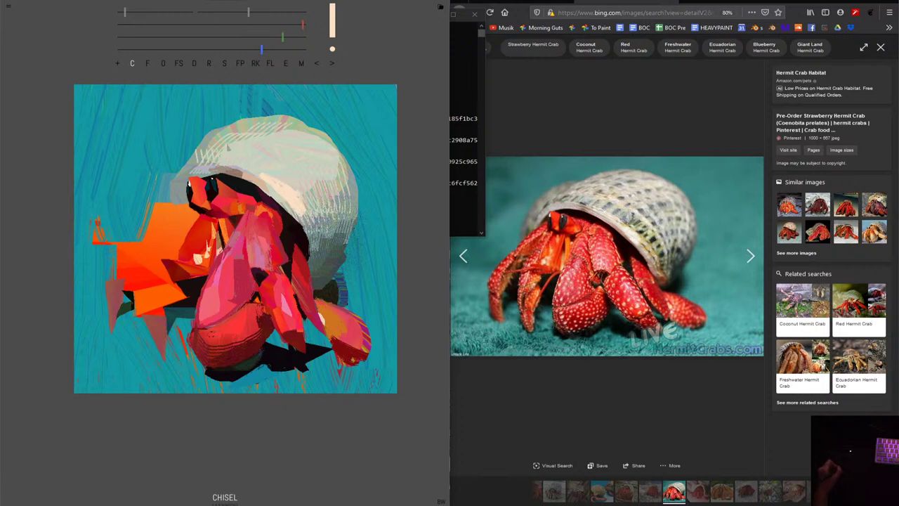
pyautogui.click(264, 35)
pyautogui.click(254, 25)
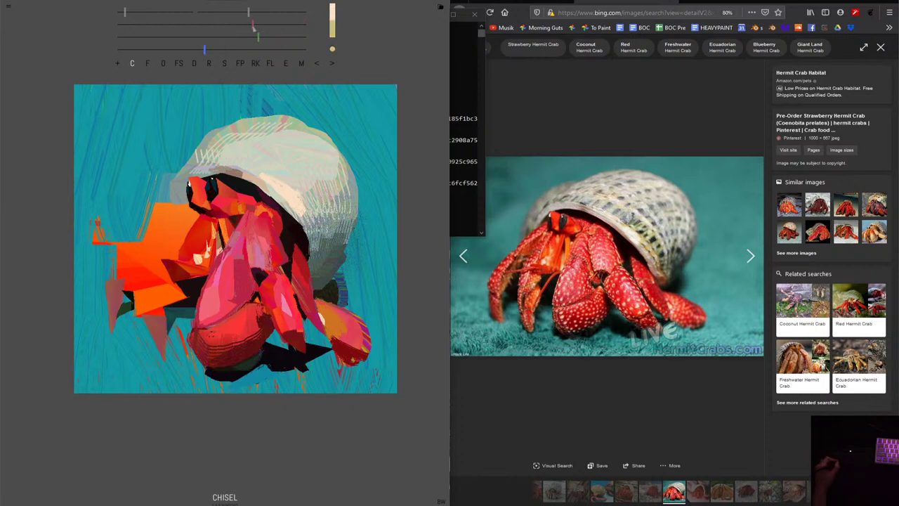
pyautogui.click(261, 13)
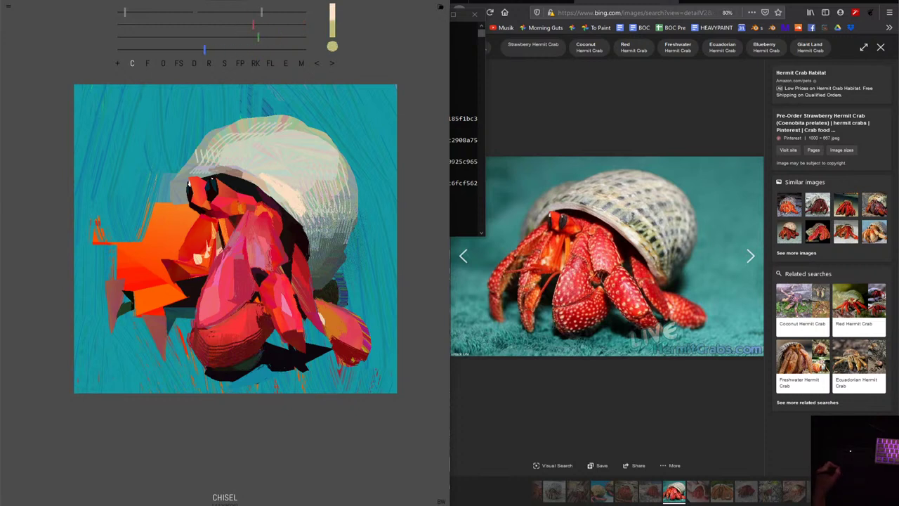
pyautogui.moveTo(306, 189); pyautogui.dragTo(323, 243)
# Paint olive-green shading on the shell's right side, sampling and tweaking the colour.
pyautogui.moveTo(311, 214); pyautogui.dragTo(320, 246)
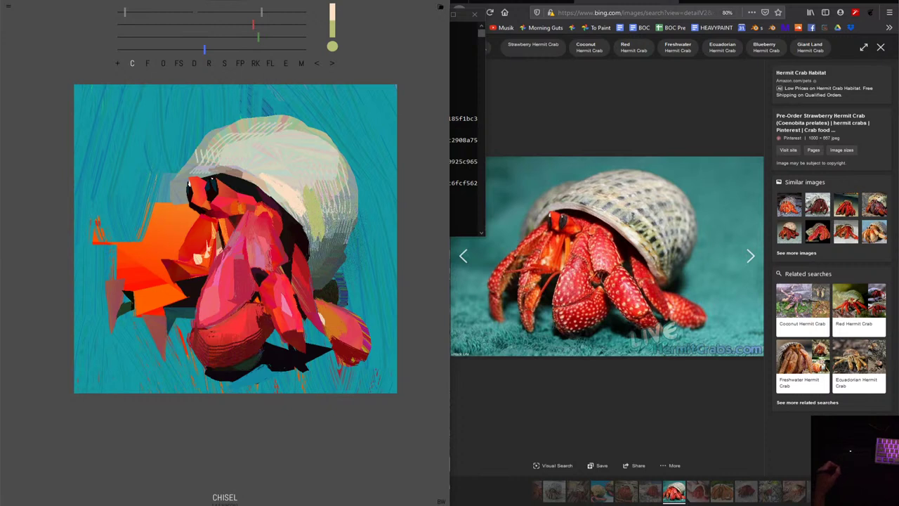
pyautogui.keyDown('alt'); pyautogui.click(272, 153); pyautogui.keyUp('alt')
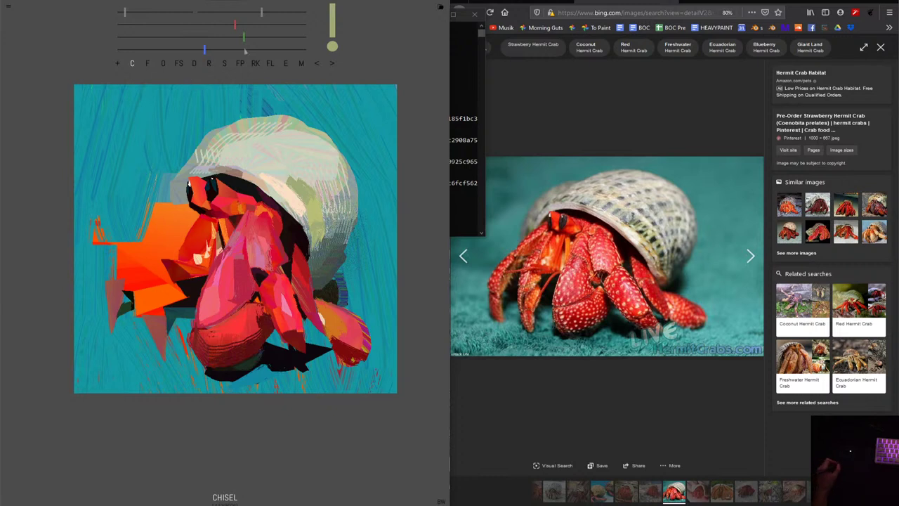
pyautogui.keyDown('alt'); pyautogui.click(332, 263); pyautogui.keyUp('alt')
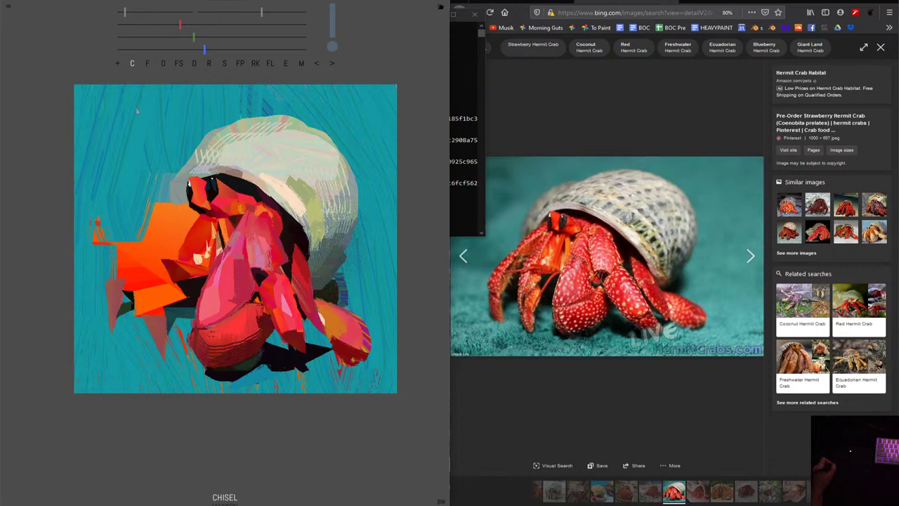
pyautogui.click(175, 50)
pyautogui.moveTo(181, 26); pyautogui.dragTo(187, 25)
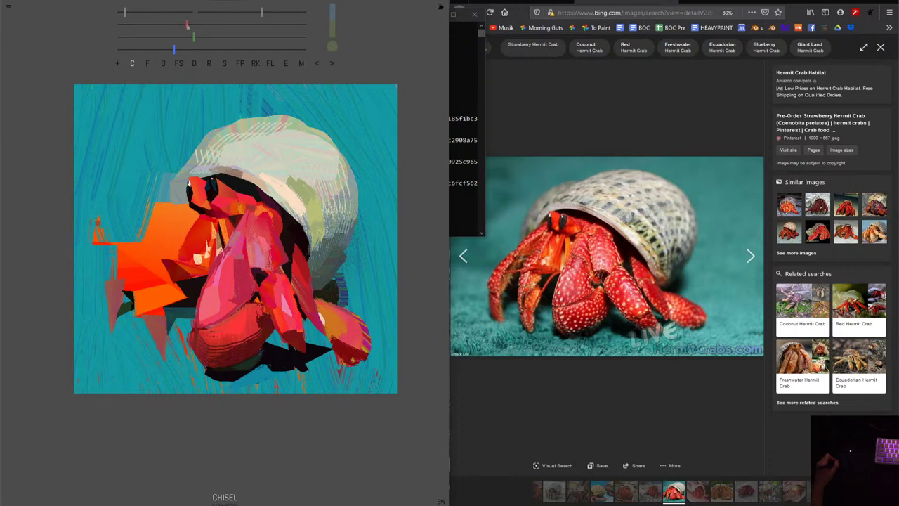
pyautogui.click(247, 12)
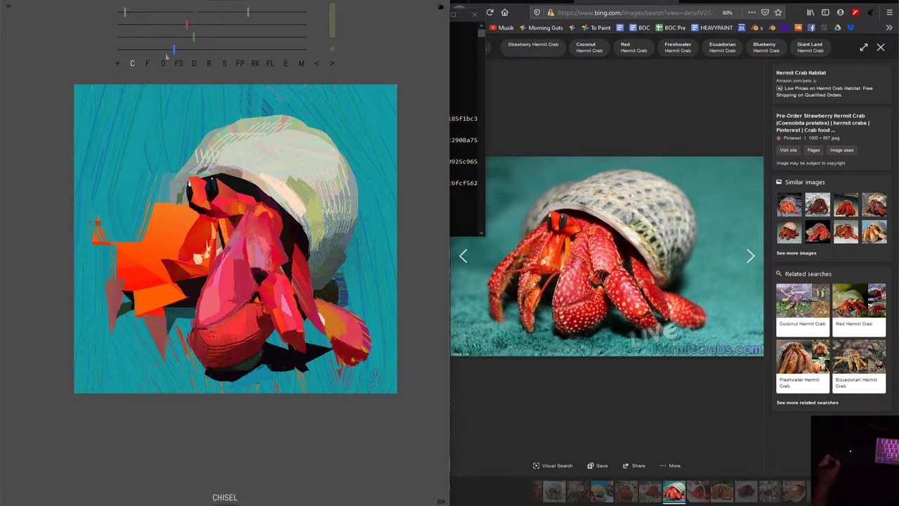
# Add a small dark patch at the shell opening, using undo and redo to settle it.
pyautogui.click(181, 36)
pyautogui.moveTo(237, 166); pyautogui.dragTo(201, 174)
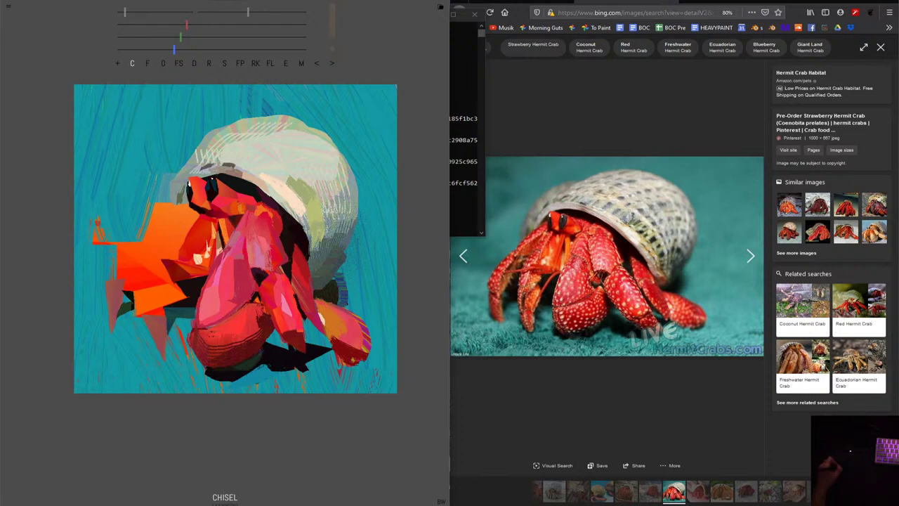
pyautogui.click(328, 64)
pyautogui.click(316, 64)
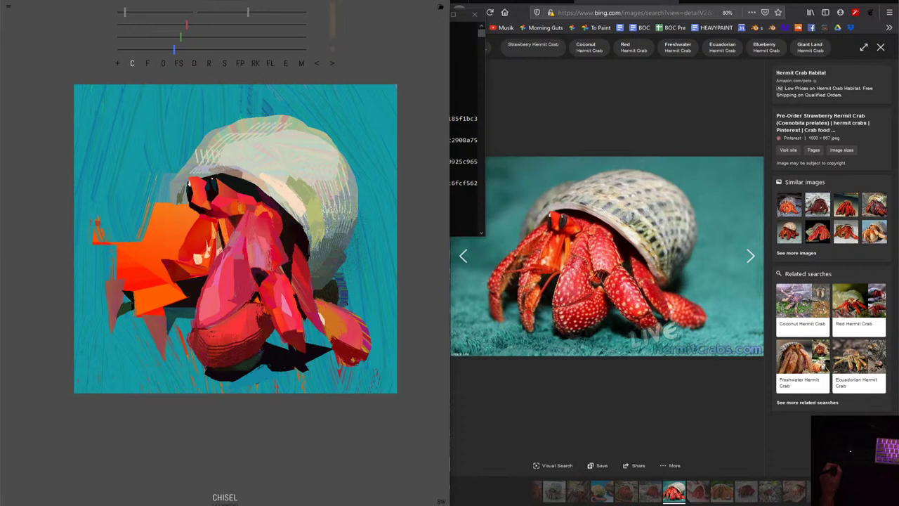
pyautogui.moveTo(217, 168); pyautogui.dragTo(233, 167)
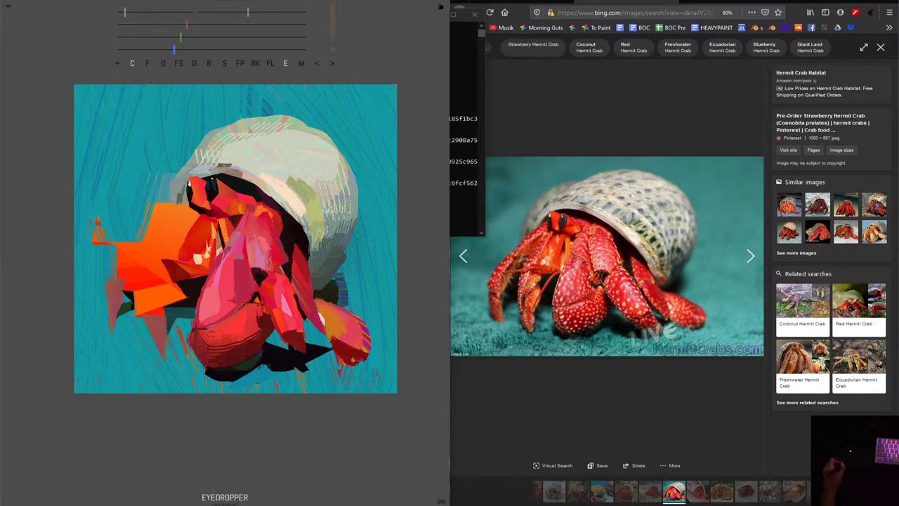
# Cover the shell-opening dark patch with sampled light grey, then stroke light cyan beside the shell's right edge.
pyautogui.keyDown('alt'); pyautogui.click(237, 162); pyautogui.keyUp('alt')
pyautogui.moveTo(217, 167); pyautogui.dragTo(236, 165)
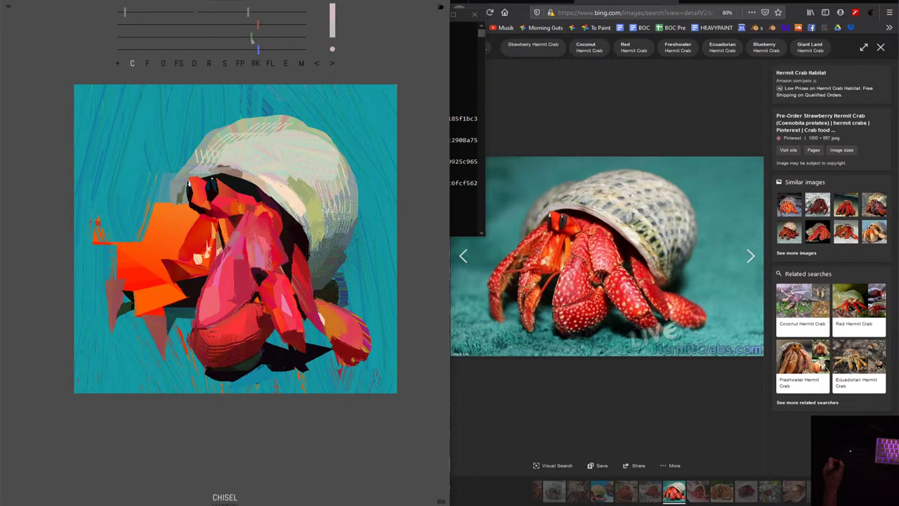
pyautogui.moveTo(257, 37)
pyautogui.mouseDown()
pyautogui.moveTo(246, 36)
pyautogui.moveTo(270, 50)
pyautogui.mouseUp()
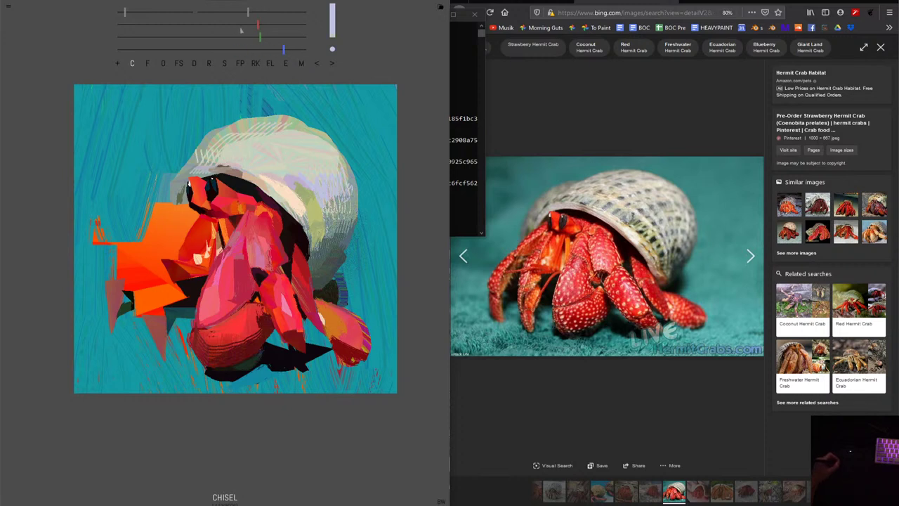
pyautogui.moveTo(257, 24); pyautogui.dragTo(165, 25)
pyautogui.moveTo(348, 250)
pyautogui.mouseDown()
pyautogui.moveTo(334, 274)
pyautogui.moveTo(351, 262)
pyautogui.mouseUp()
# Undo the light cyan strokes beside the shell and enlarge the brush.
pyautogui.moveTo(362, 231); pyautogui.dragTo(357, 255)
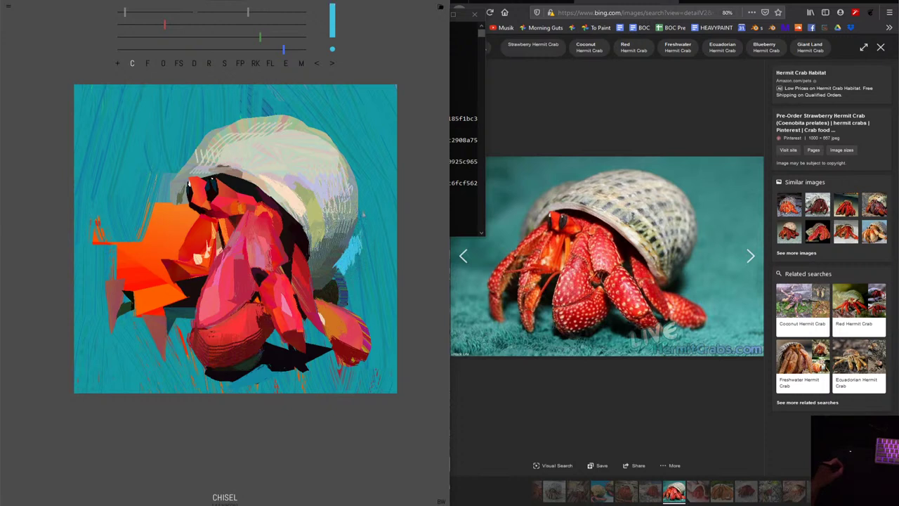
pyautogui.click(317, 63)
pyautogui.moveTo(260, 37); pyautogui.dragTo(213, 36)
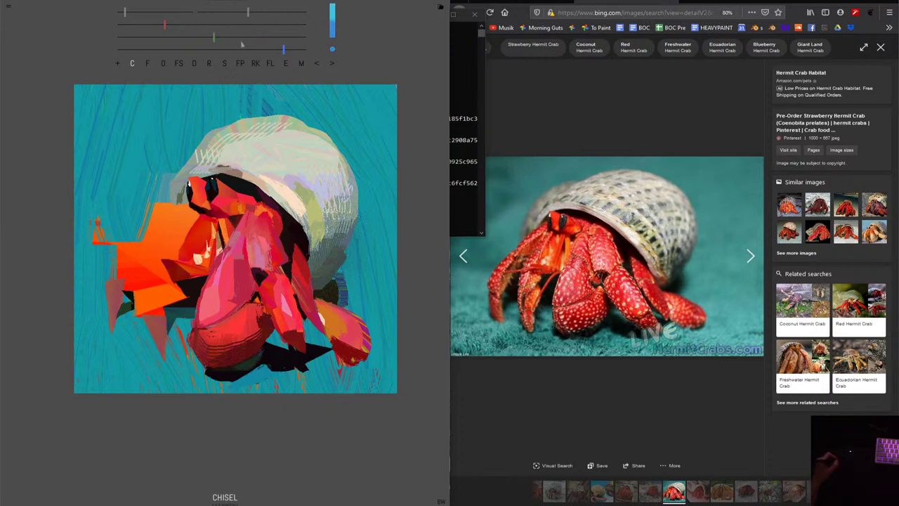
pyautogui.moveTo(283, 49); pyautogui.dragTo(239, 49)
pyautogui.moveTo(247, 12); pyautogui.dragTo(267, 12)
# Lighten the shell's right edge, shift the colour toward blue-green, and enable auto pick colour.
pyautogui.moveTo(347, 253); pyautogui.dragTo(343, 269)
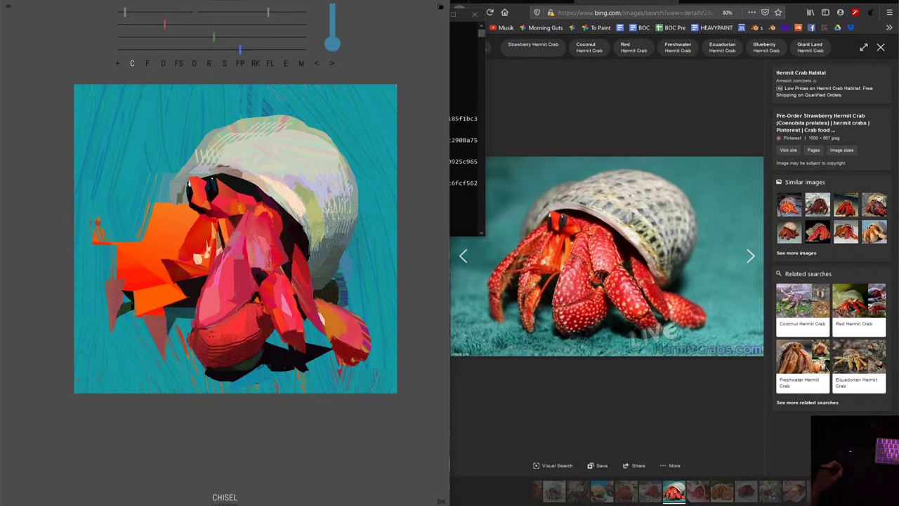
pyautogui.click(311, 179)
pyautogui.moveTo(165, 24); pyautogui.dragTo(136, 25)
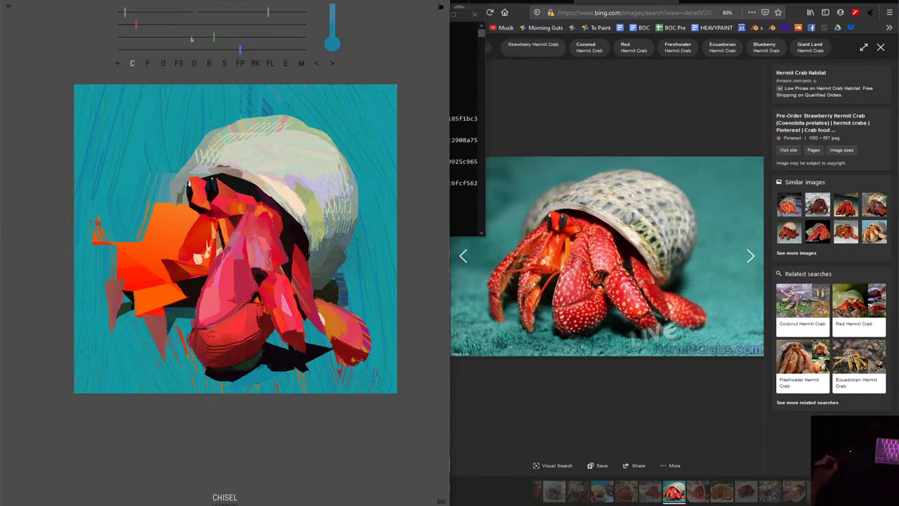
pyautogui.moveTo(213, 37); pyautogui.dragTo(203, 36)
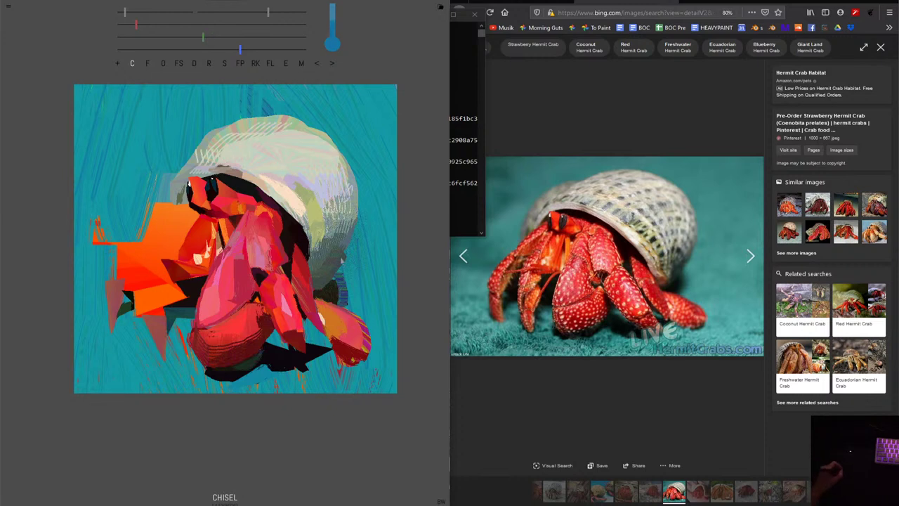
pyautogui.moveTo(203, 36); pyautogui.dragTo(218, 38)
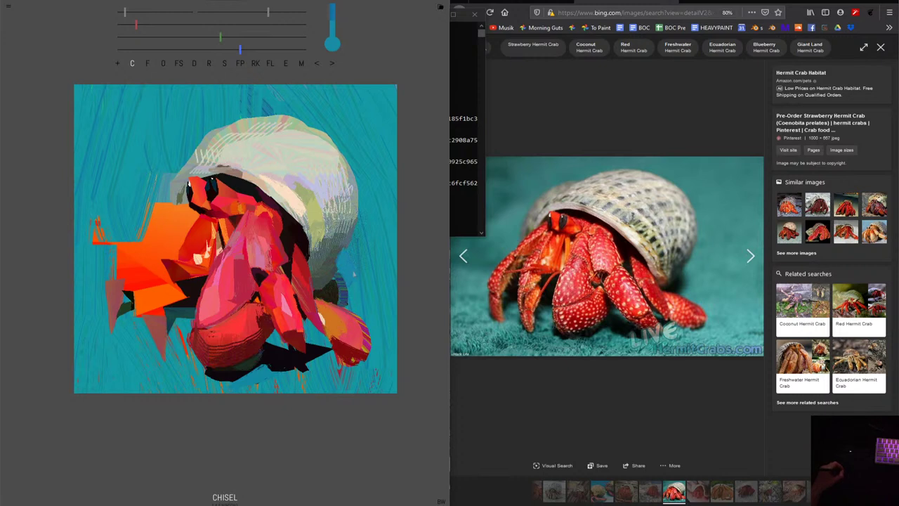
pyautogui.click(285, 64)
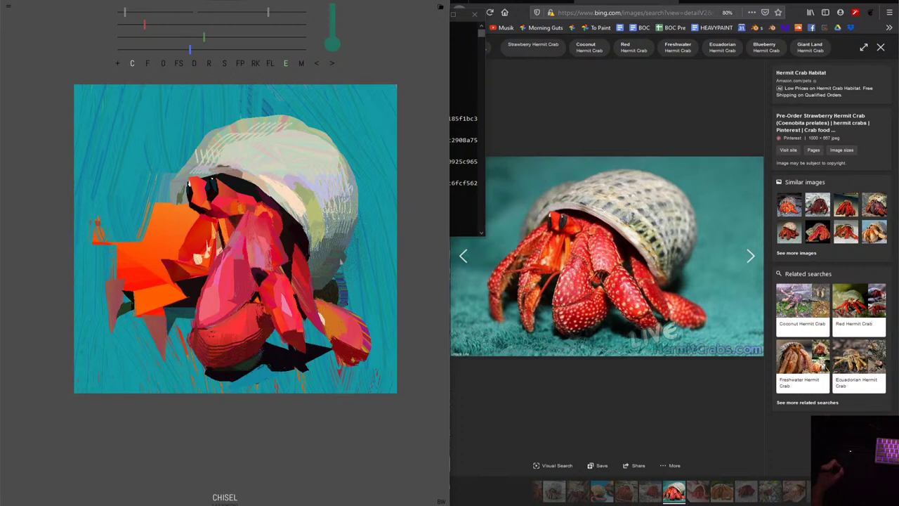
# Sample dark blue, purple and teal tones from the painting, then return to the Chisel brush.
pyautogui.keyDown('alt'); pyautogui.click(341, 261); pyautogui.keyUp('alt')
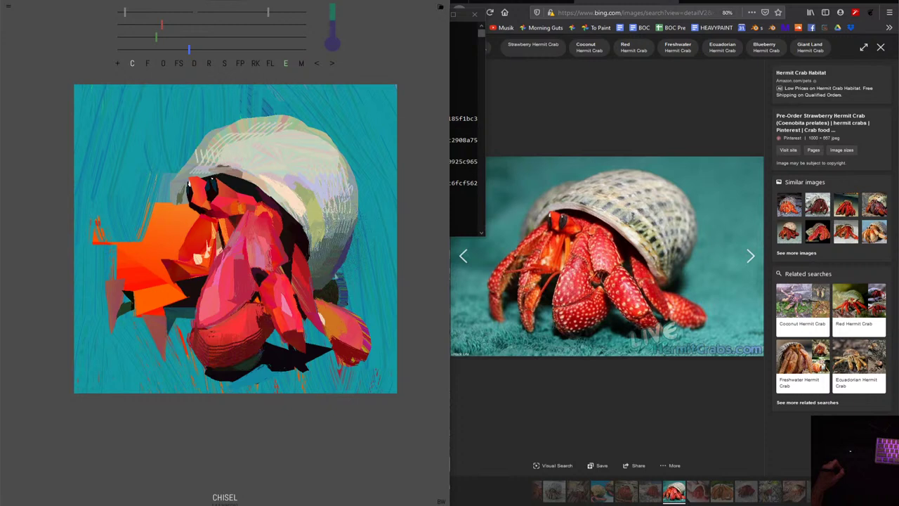
pyautogui.keyDown('alt'); pyautogui.click(335, 278); pyautogui.keyUp('alt')
pyautogui.keyDown('alt'); pyautogui.click(318, 281); pyautogui.keyUp('alt')
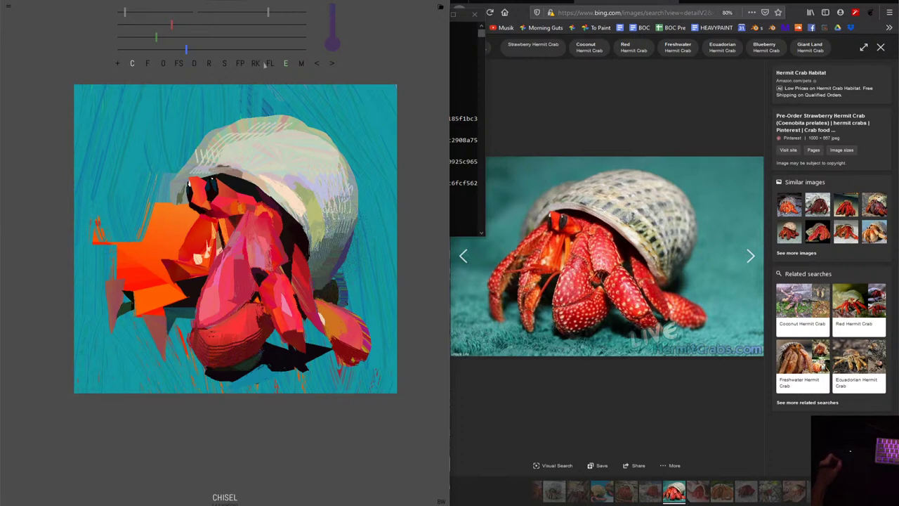
pyautogui.click(285, 63)
pyautogui.moveTo(186, 47)
pyautogui.mouseDown()
pyautogui.moveTo(147, 48)
pyautogui.moveTo(147, 25)
pyautogui.mouseUp()
pyautogui.moveTo(156, 36); pyautogui.dragTo(141, 39)
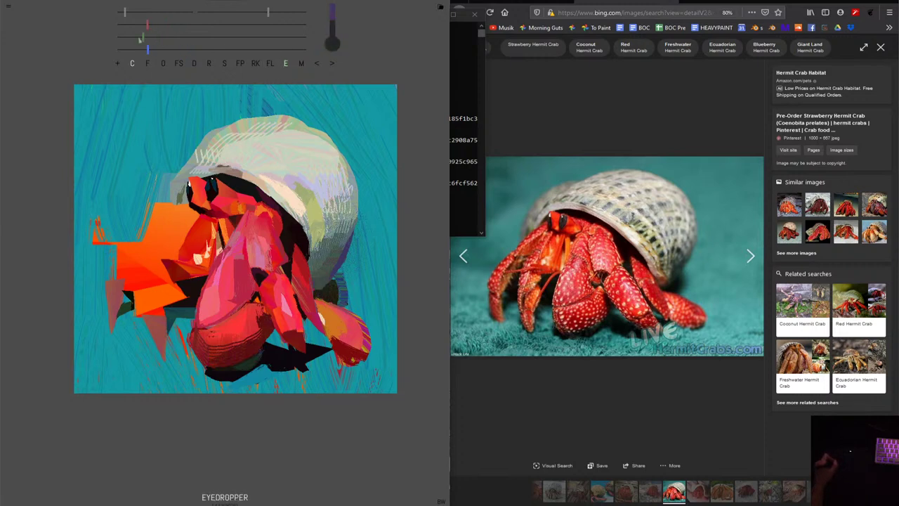
pyautogui.click(317, 285)
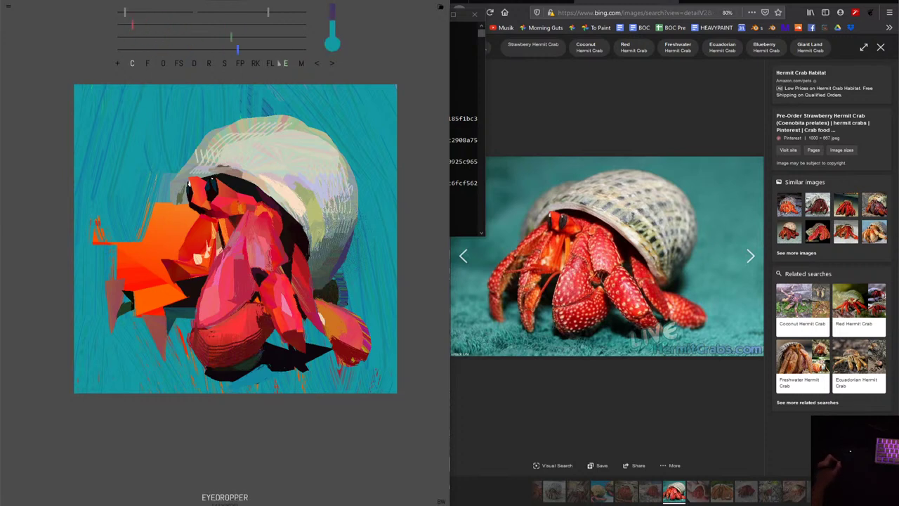
pyautogui.click(132, 63)
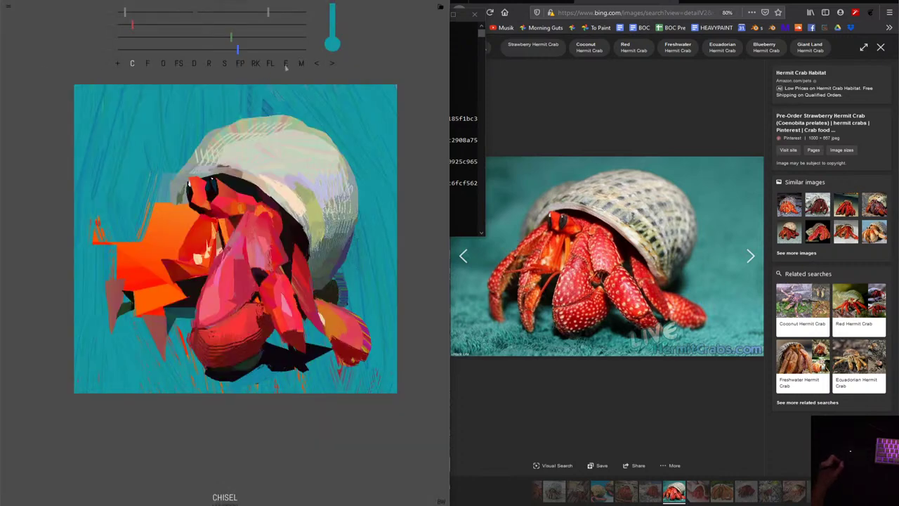
# Sample a dark brown, shift it toward olive, set the brush angle and shrink the brush.
pyautogui.keyDown('alt'); pyautogui.click(322, 296); pyautogui.keyUp('alt')
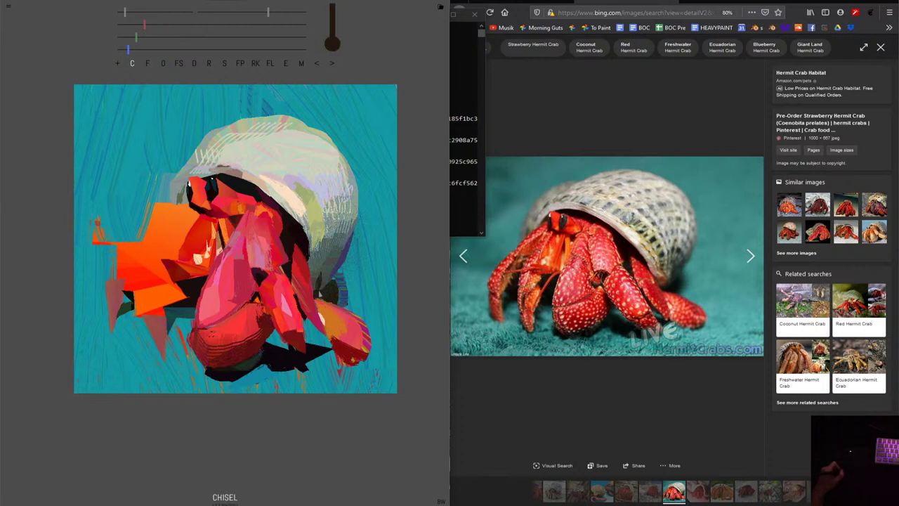
pyautogui.moveTo(136, 36)
pyautogui.mouseDown()
pyautogui.moveTo(153, 37)
pyautogui.moveTo(142, 49)
pyautogui.mouseUp()
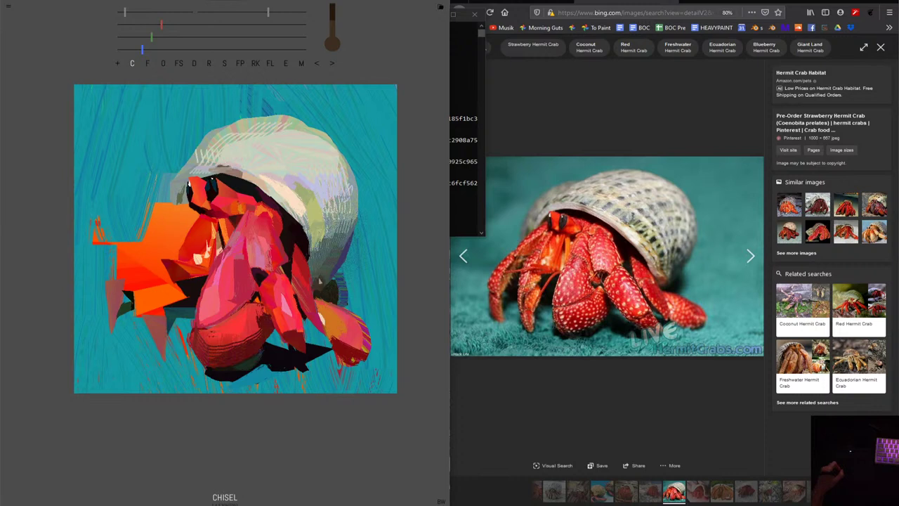
pyautogui.click(334, 33)
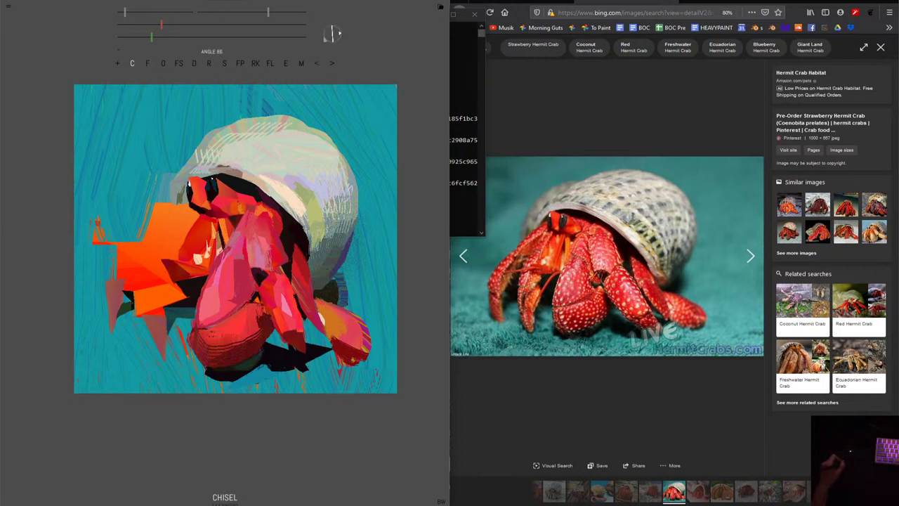
pyautogui.moveTo(337, 33); pyautogui.dragTo(333, 37)
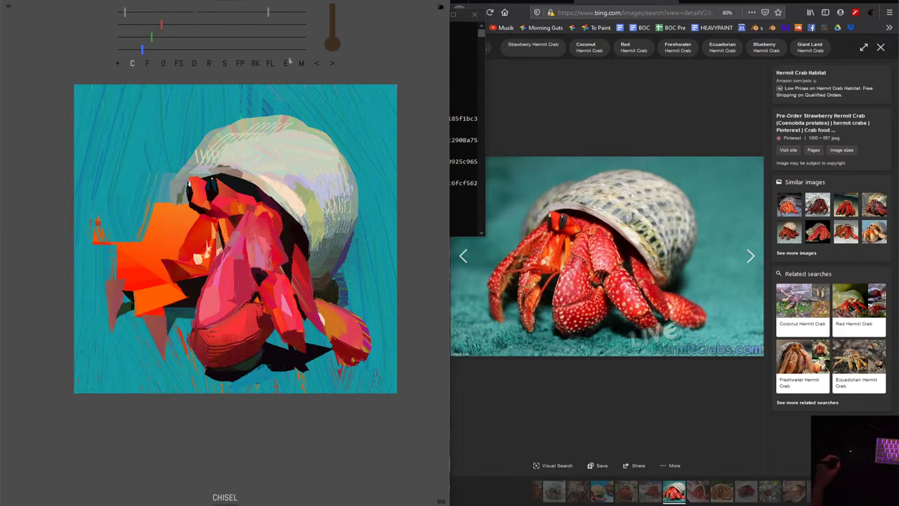
pyautogui.press('e')
pyautogui.press('c')
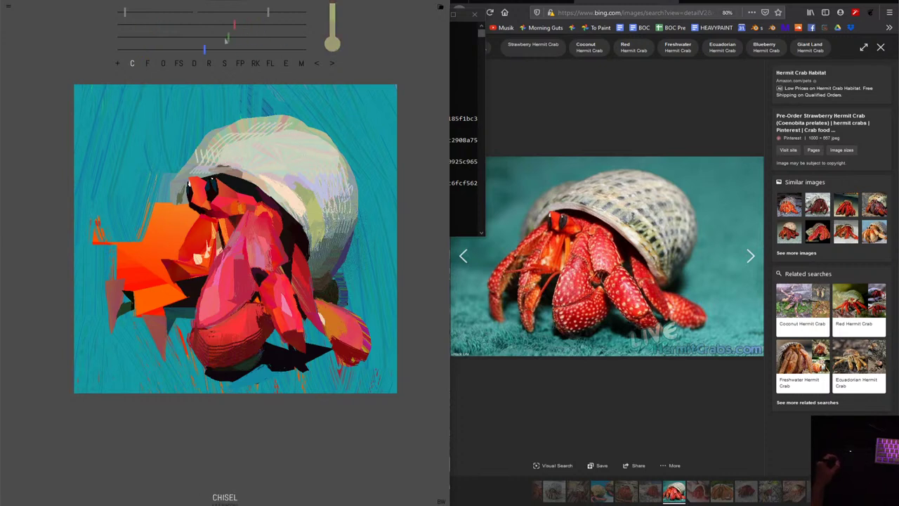
pyautogui.click(242, 12)
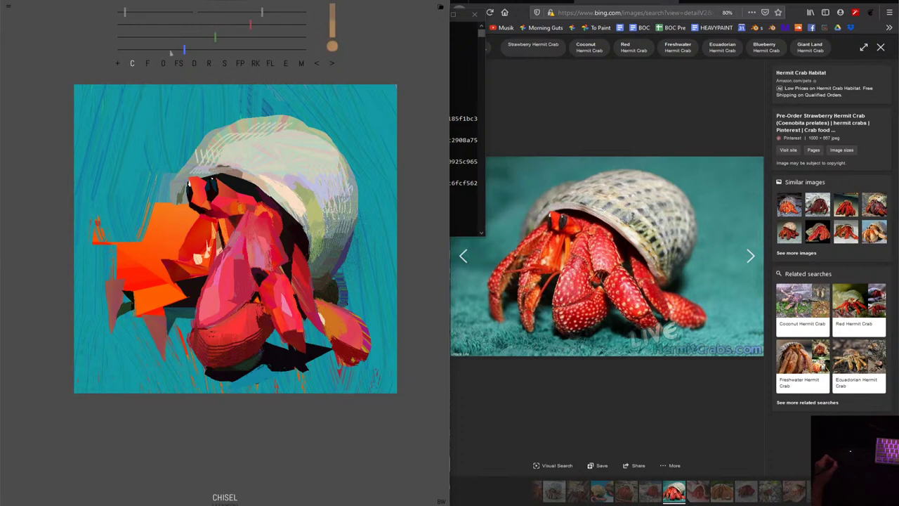
# Mix a warm red and narrow the brush to a thin line for the crab.
pyautogui.moveTo(182, 45); pyautogui.dragTo(164, 46)
pyautogui.click(280, 12)
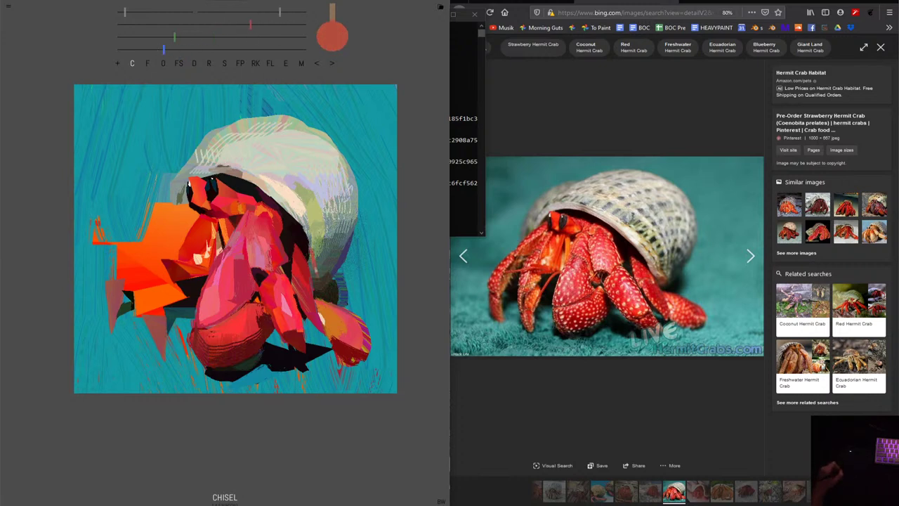
pyautogui.moveTo(280, 12)
pyautogui.mouseDown()
pyautogui.moveTo(251, 12)
pyautogui.moveTo(264, 12)
pyautogui.mouseUp()
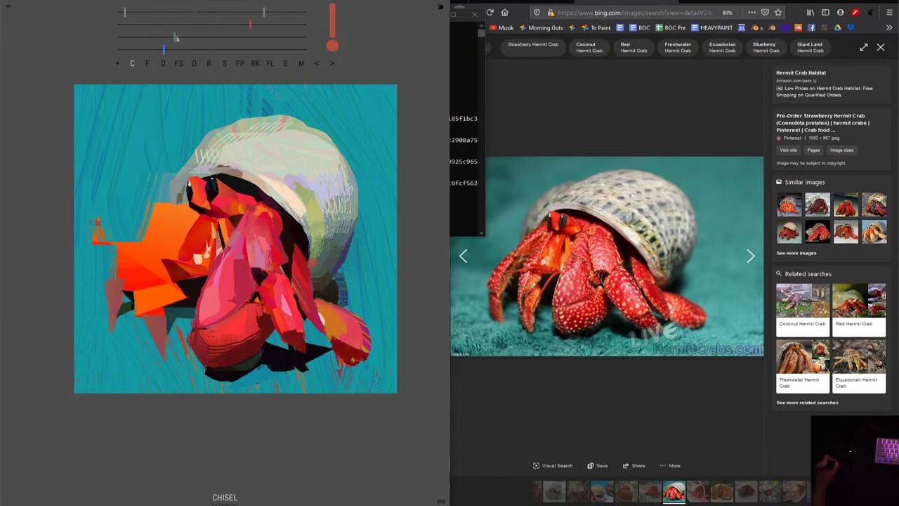
pyautogui.moveTo(176, 37); pyautogui.dragTo(194, 37)
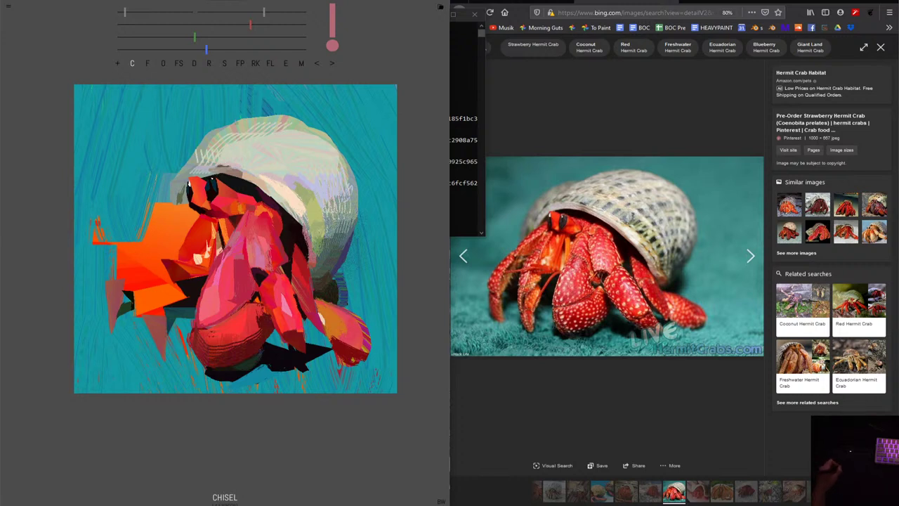
pyautogui.click(257, 12)
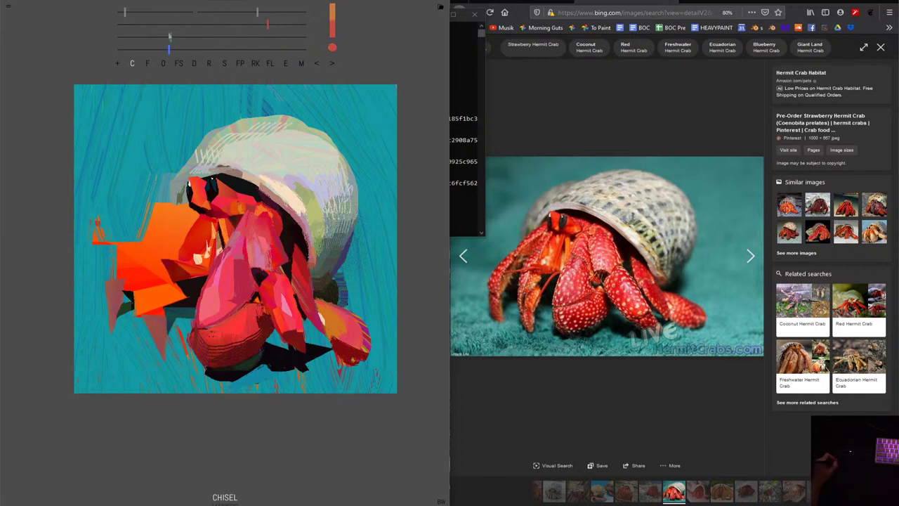
# Remix the colour from purple toward yellow-green, resize the brush, and select Fill Stretch.
pyautogui.moveTo(267, 24); pyautogui.dragTo(181, 27)
pyautogui.click(191, 49)
pyautogui.click(266, 13)
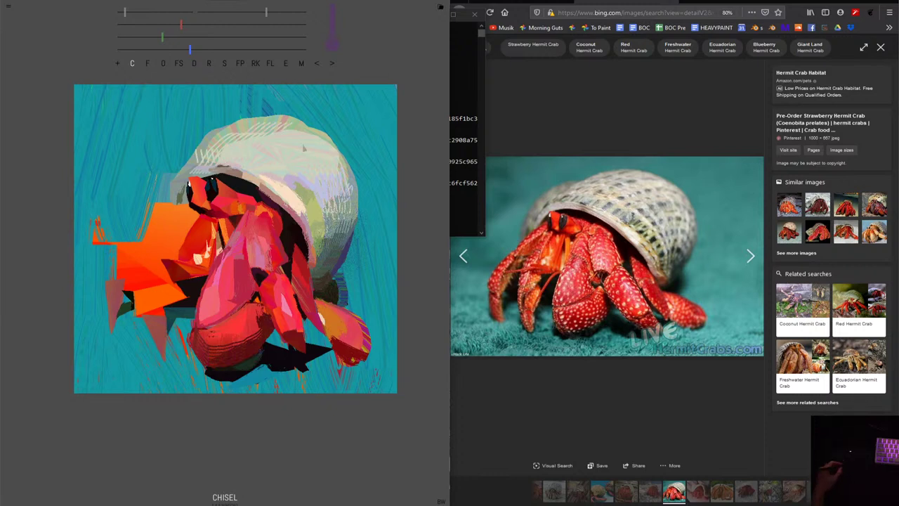
pyautogui.moveTo(162, 37)
pyautogui.mouseDown()
pyautogui.moveTo(181, 37)
pyautogui.moveTo(144, 49)
pyautogui.moveTo(169, 36)
pyautogui.mouseUp()
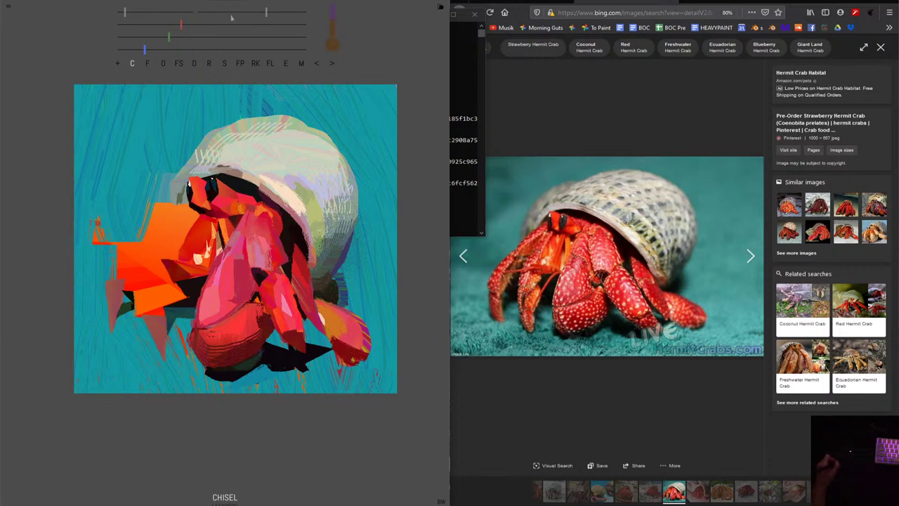
pyautogui.moveTo(266, 13)
pyautogui.mouseDown()
pyautogui.moveTo(245, 12)
pyautogui.moveTo(256, 13)
pyautogui.mouseUp()
pyautogui.click(178, 63)
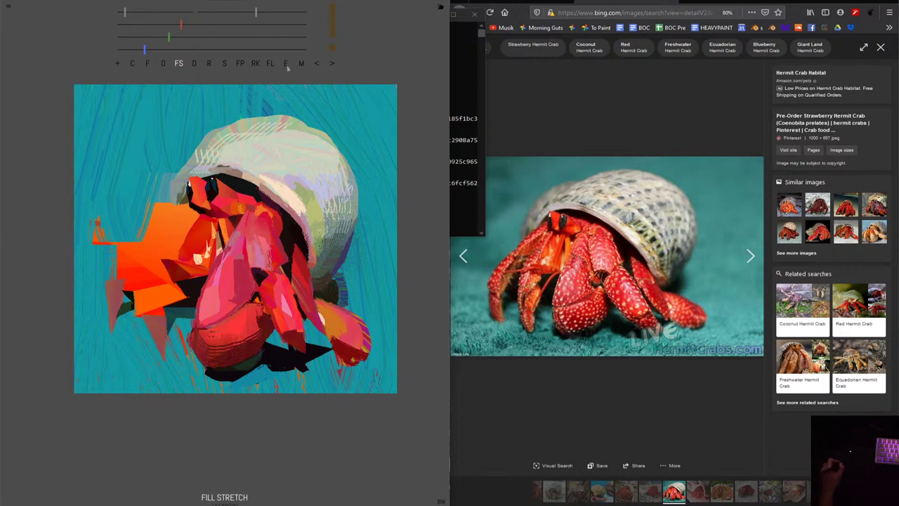
# Sample the teal background, add a little green, and undo a small shell stroke.
pyautogui.keyDown('alt'); pyautogui.click(280, 93); pyautogui.keyUp('alt')
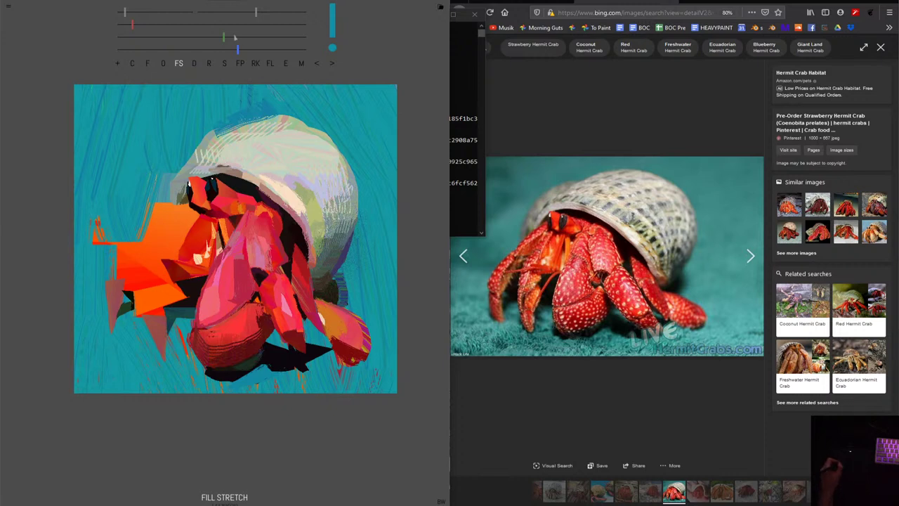
pyautogui.moveTo(223, 36); pyautogui.dragTo(237, 37)
pyautogui.keyDown('alt'); pyautogui.click(300, 111); pyautogui.keyUp('alt')
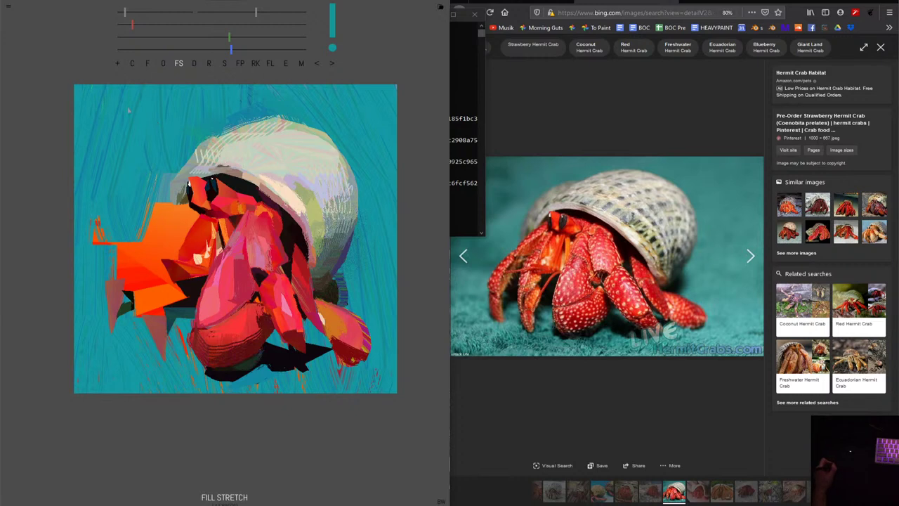
pyautogui.click(318, 63)
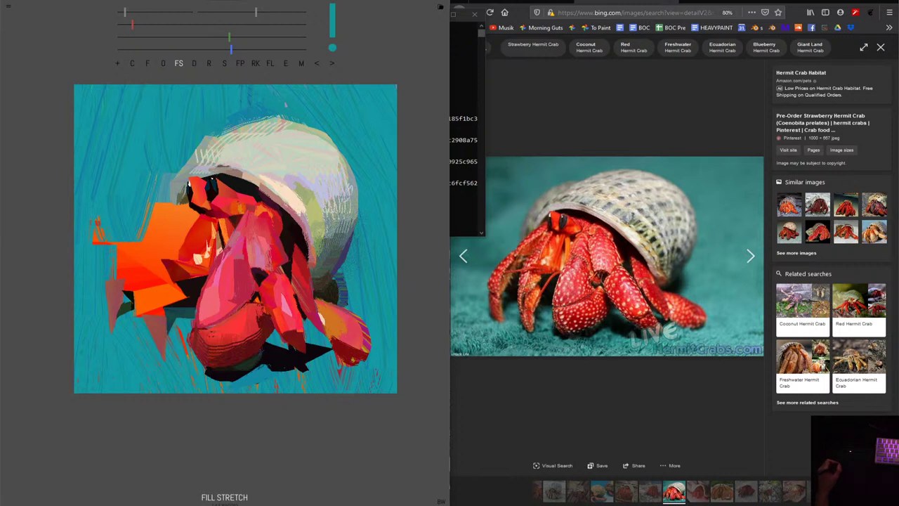
# Fill a dark grey patch under the shell and an orange shape right of the claw.
pyautogui.press('e')
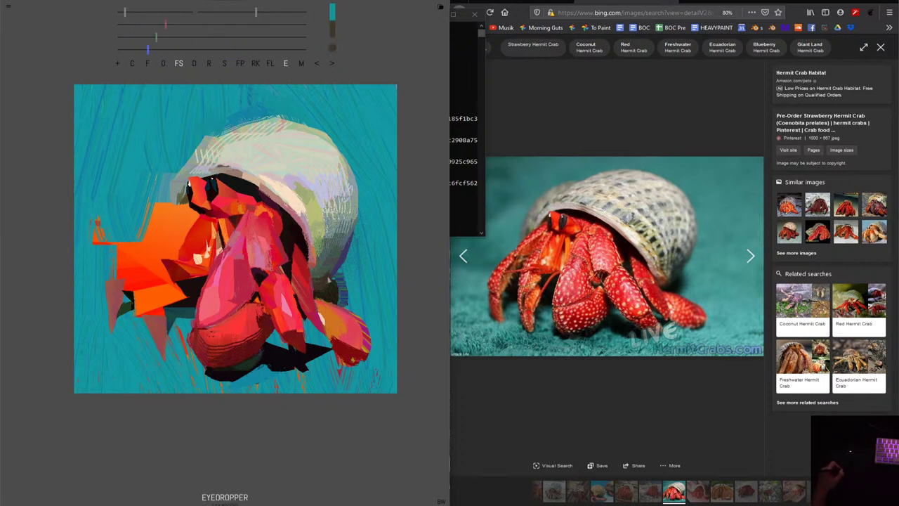
pyautogui.click(328, 280)
pyautogui.moveTo(342, 255)
pyautogui.mouseDown()
pyautogui.moveTo(312, 273)
pyautogui.moveTo(325, 261)
pyautogui.mouseUp()
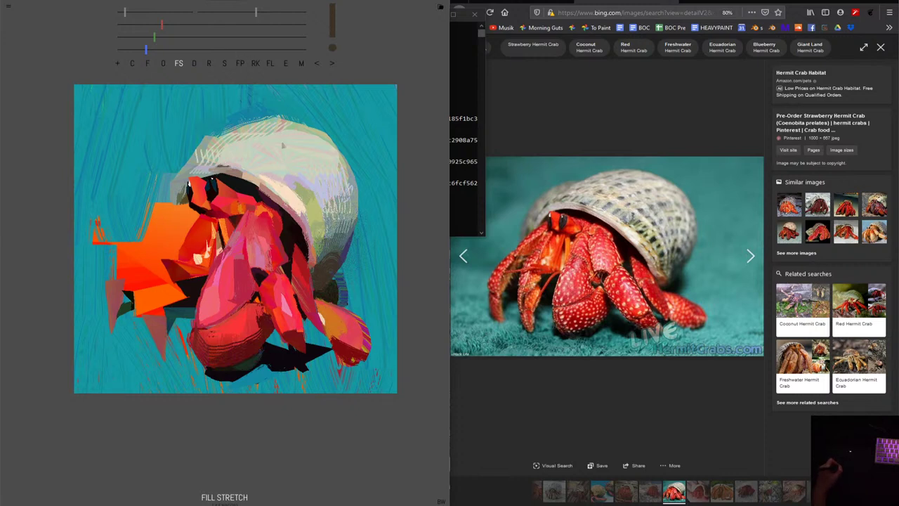
pyautogui.press('e')
pyautogui.click(316, 271)
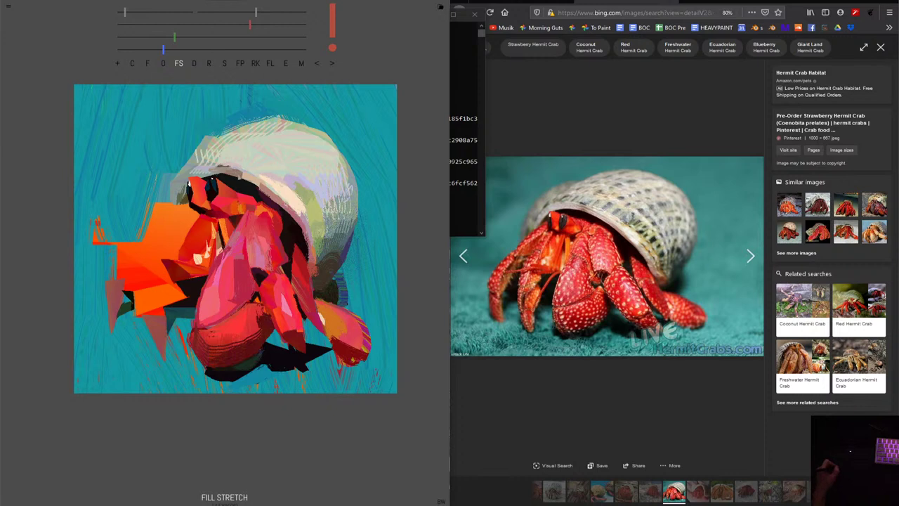
pyautogui.moveTo(311, 266); pyautogui.dragTo(320, 281)
# Sample a peach shell colour and paint a light peach patch over the shell's darker strokes.
pyautogui.moveTo(174, 39); pyautogui.dragTo(160, 41)
pyautogui.click(179, 62)
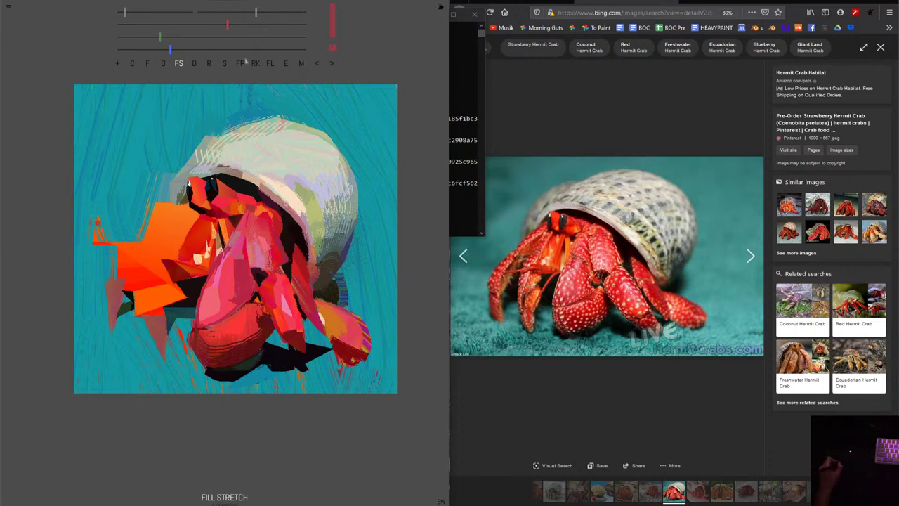
pyautogui.keyDown('alt'); pyautogui.click(266, 173); pyautogui.keyUp('alt')
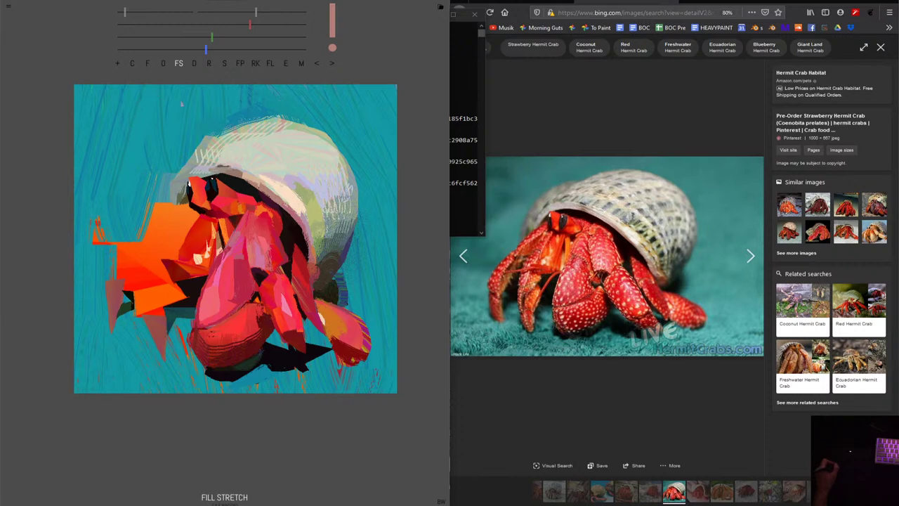
pyautogui.press('e')
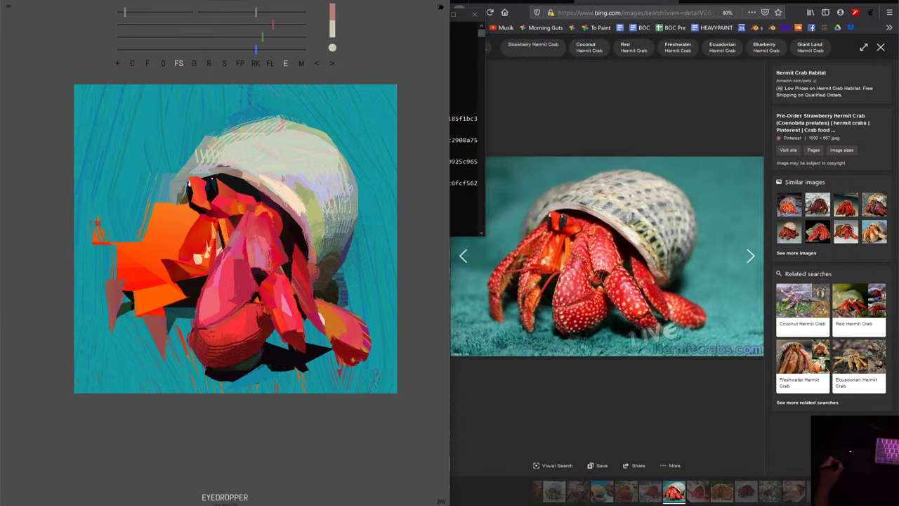
pyautogui.click(285, 196)
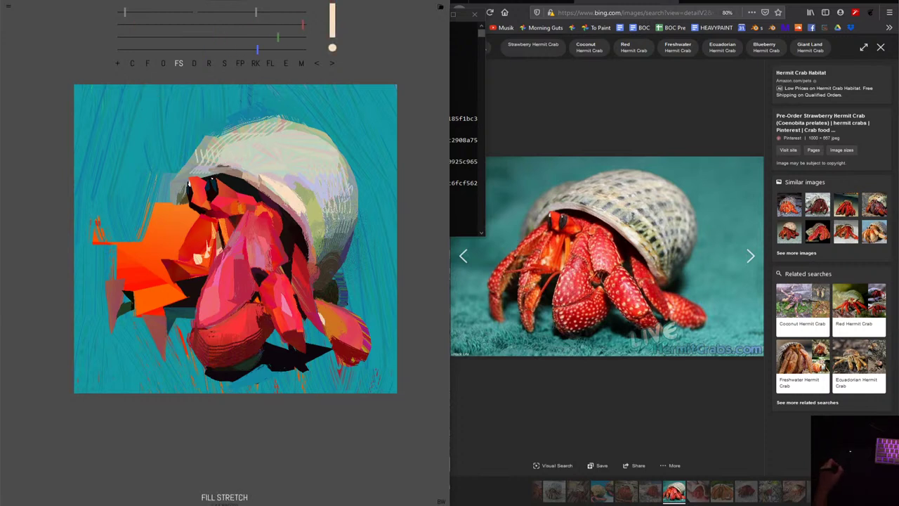
pyautogui.moveTo(250, 164); pyautogui.dragTo(320, 148)
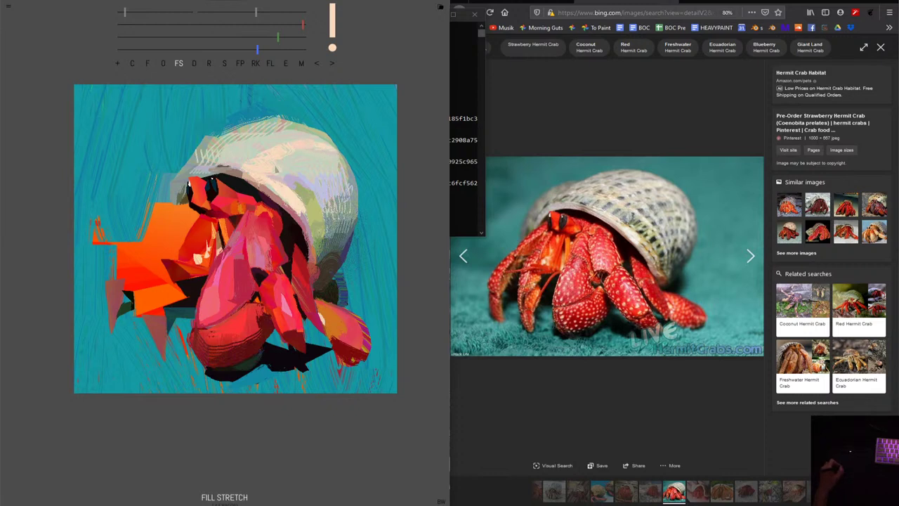
pyautogui.moveTo(307, 157); pyautogui.dragTo(311, 163)
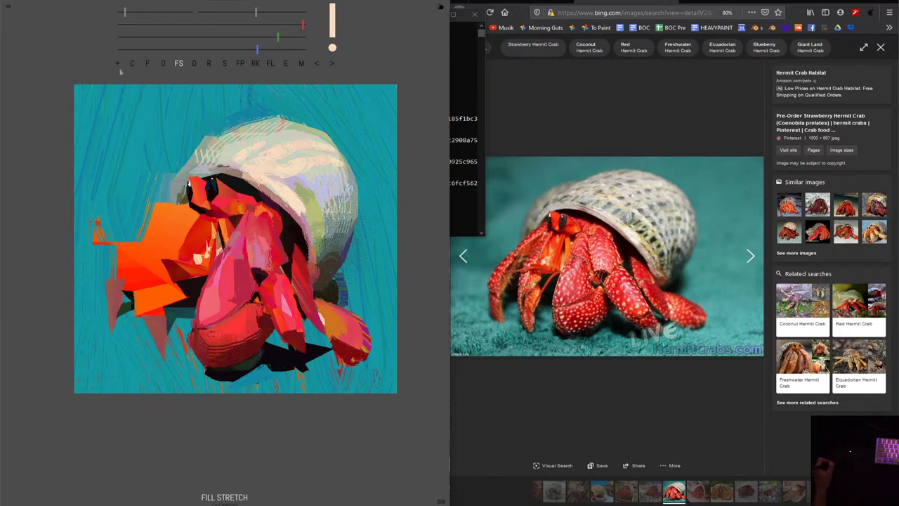
# Undo the last four strokes on the shell.
pyautogui.click(318, 63)
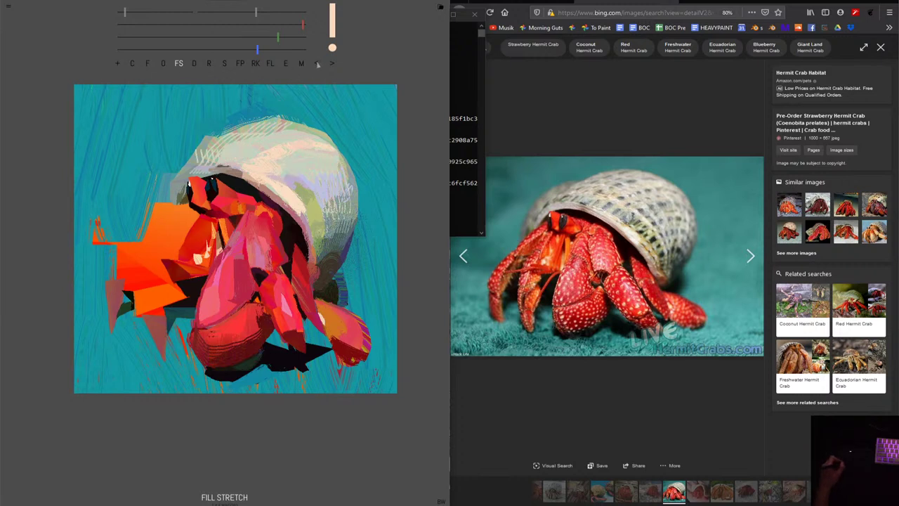
pyautogui.click(317, 65)
pyautogui.click(316, 65)
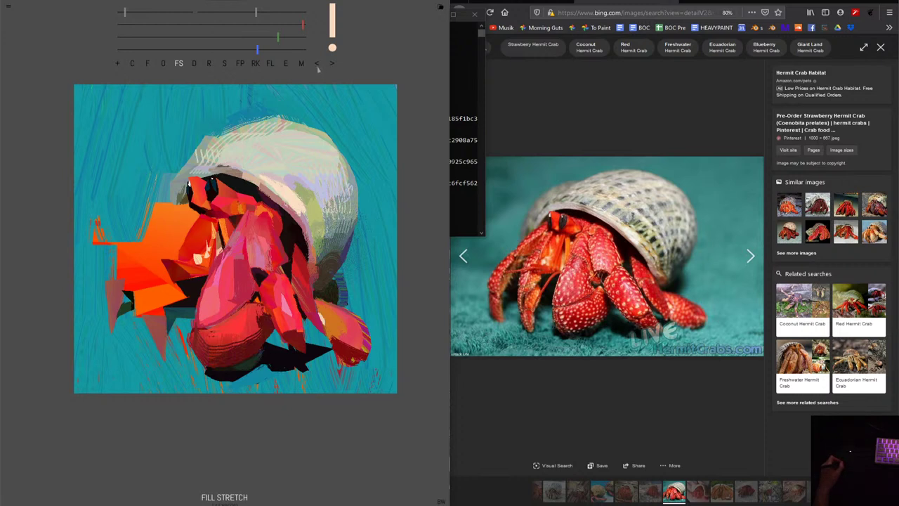
pyautogui.click(316, 65)
# Eyedrop a pale grey-pink, then a light lavender from the shell, ending in flat Fill mode.
pyautogui.press('e')
pyautogui.click(279, 179)
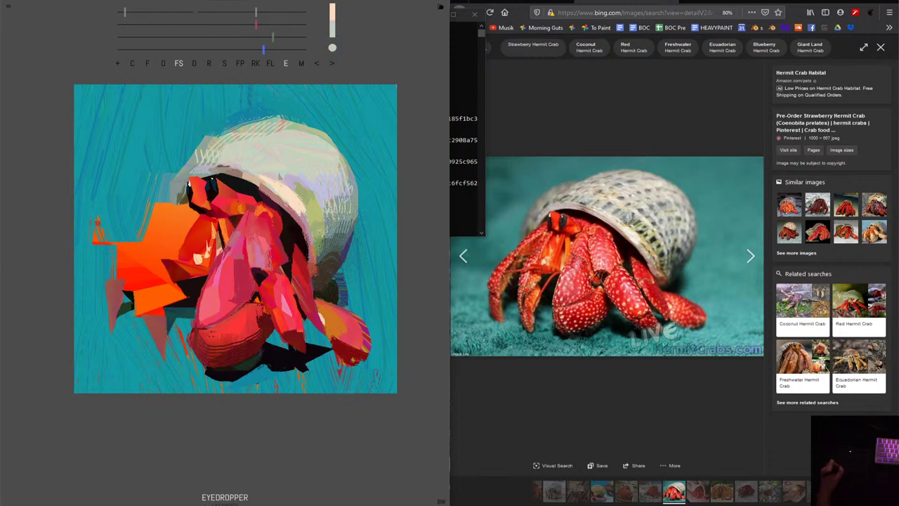
pyautogui.click(259, 176)
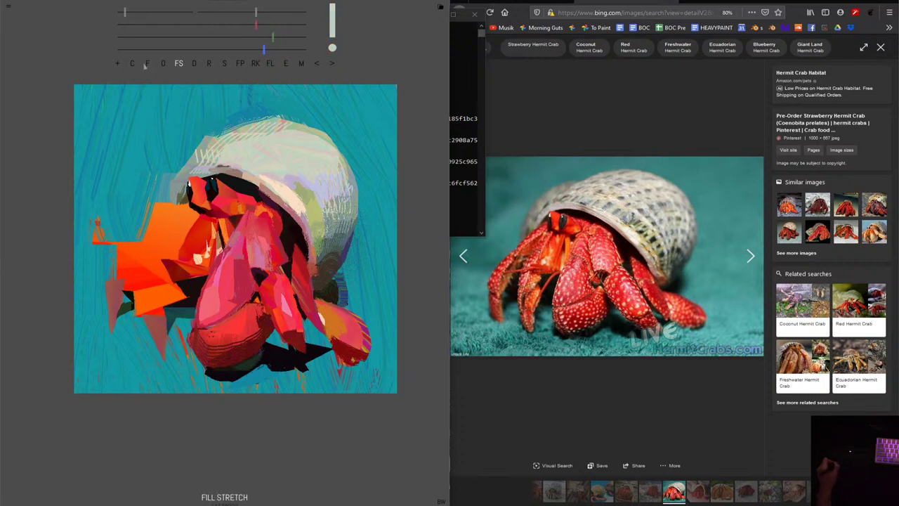
pyautogui.press('f')
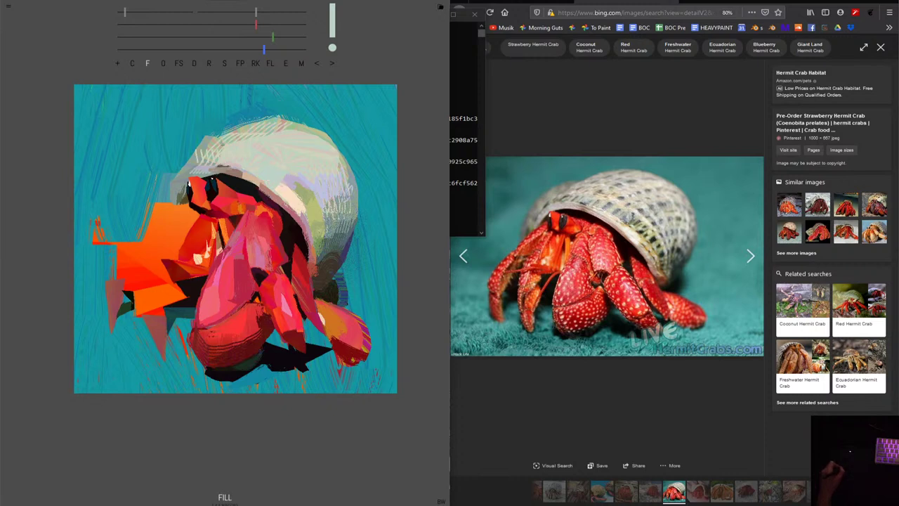
pyautogui.press('e')
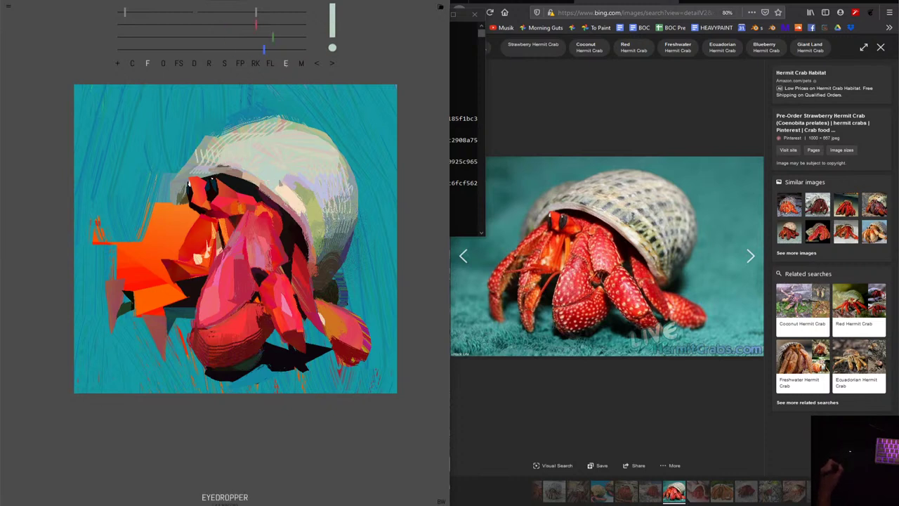
pyautogui.click(311, 187)
pyautogui.press('f')
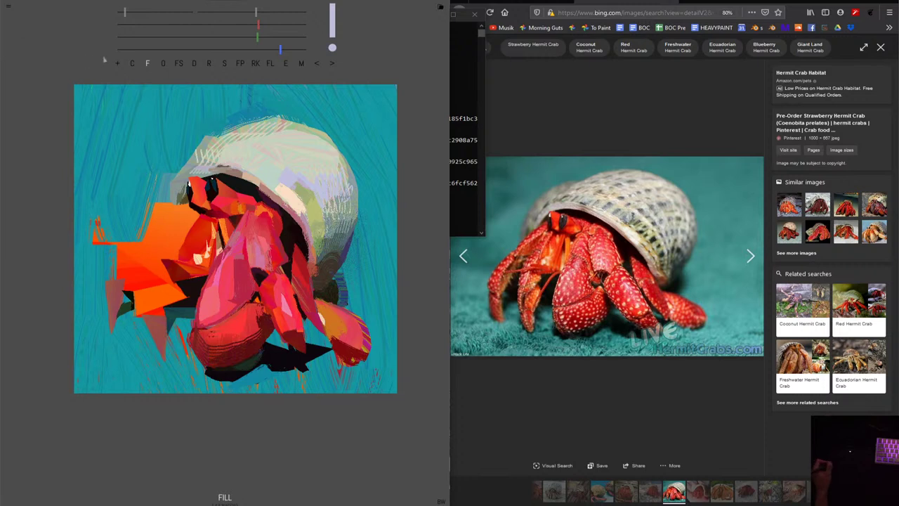
# Rake pale white and lavender diagonal streaks across the shell top, then sample black.
pyautogui.click(255, 66)
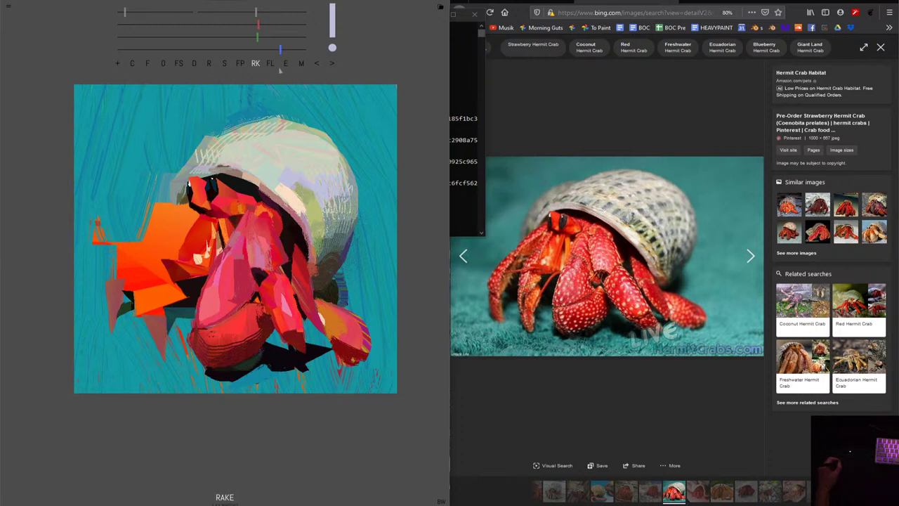
pyautogui.click(345, 48)
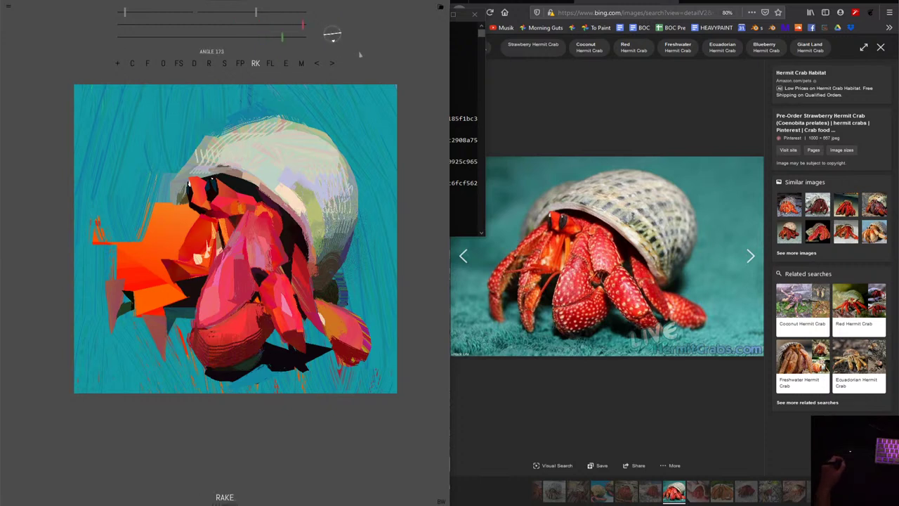
pyautogui.press(']')
pyautogui.press(']')
pyautogui.press(']')
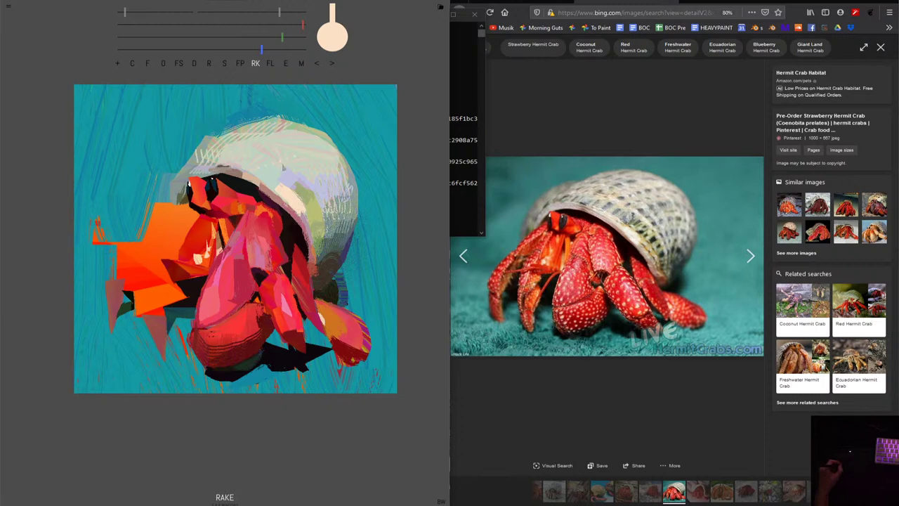
pyautogui.moveTo(307, 162); pyautogui.dragTo(261, 201)
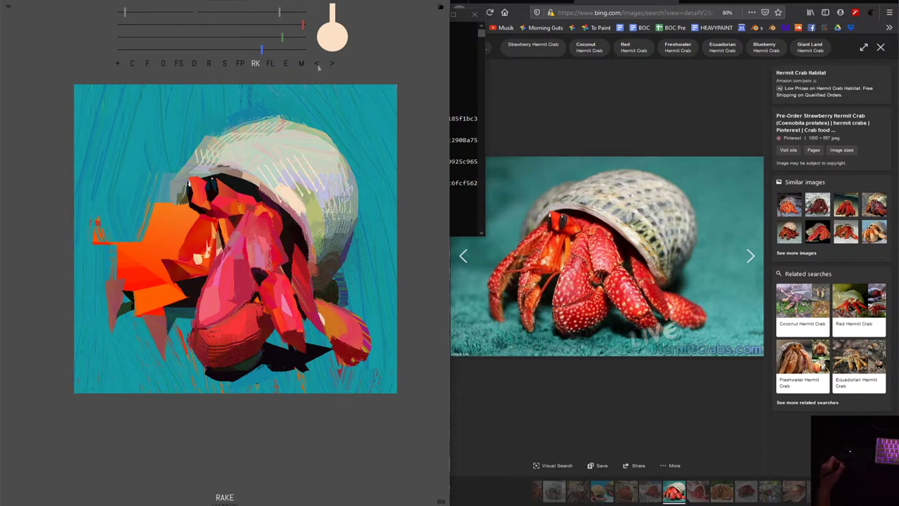
pyautogui.moveTo(329, 160); pyautogui.dragTo(281, 201)
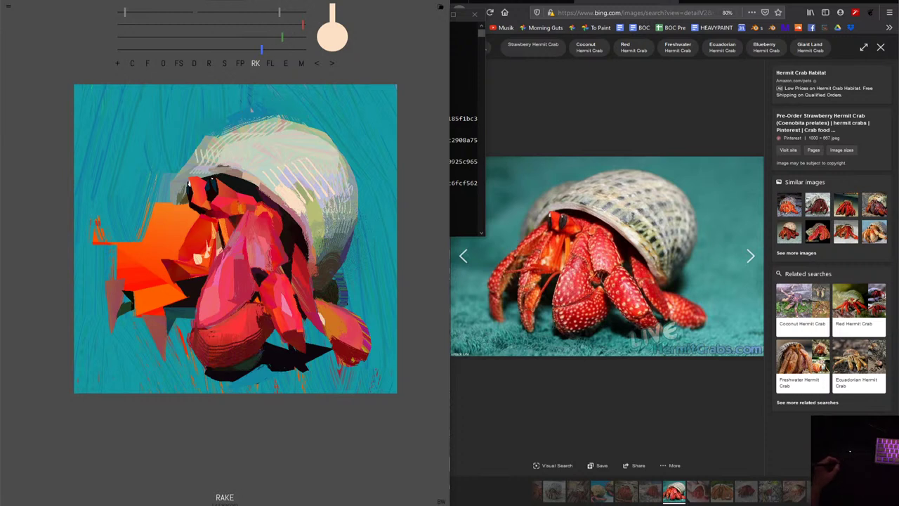
pyautogui.click(285, 64)
# Switch to the Fill tool with a dark maroon red sampled from the crab.
pyautogui.click(313, 355)
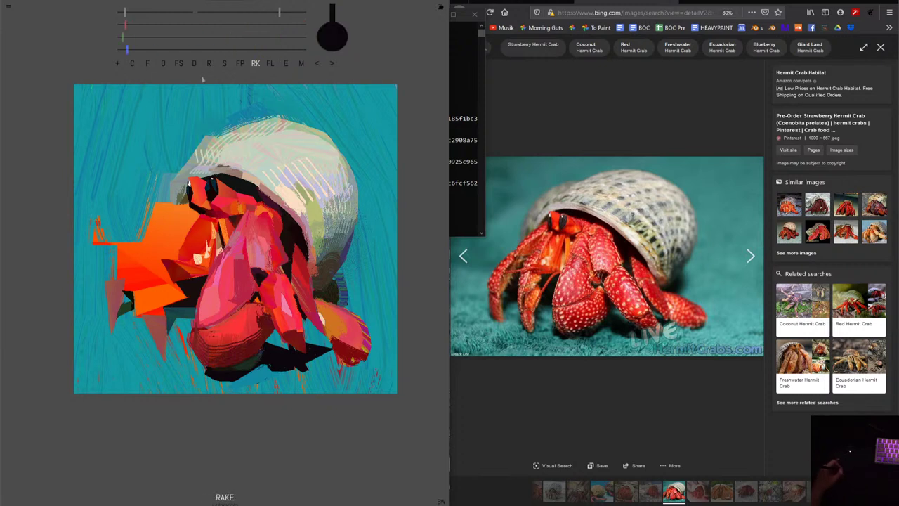
pyautogui.click(149, 64)
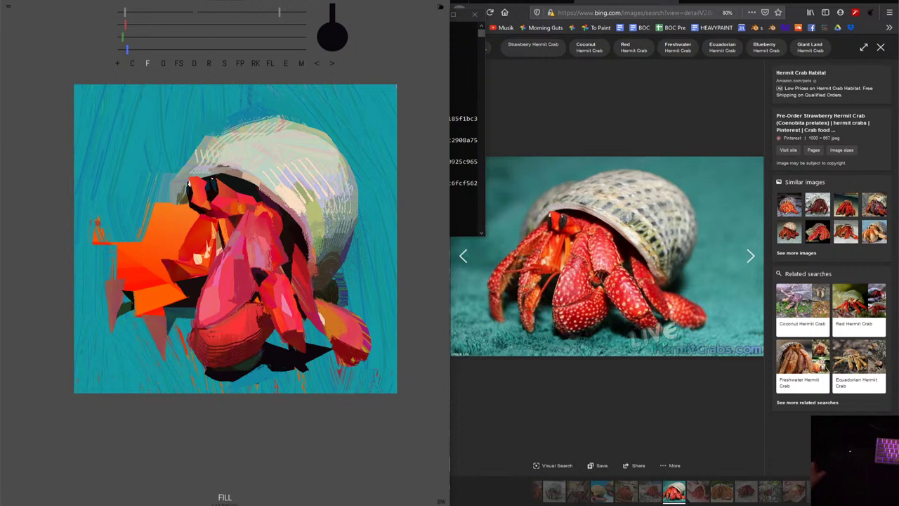
pyautogui.press('e')
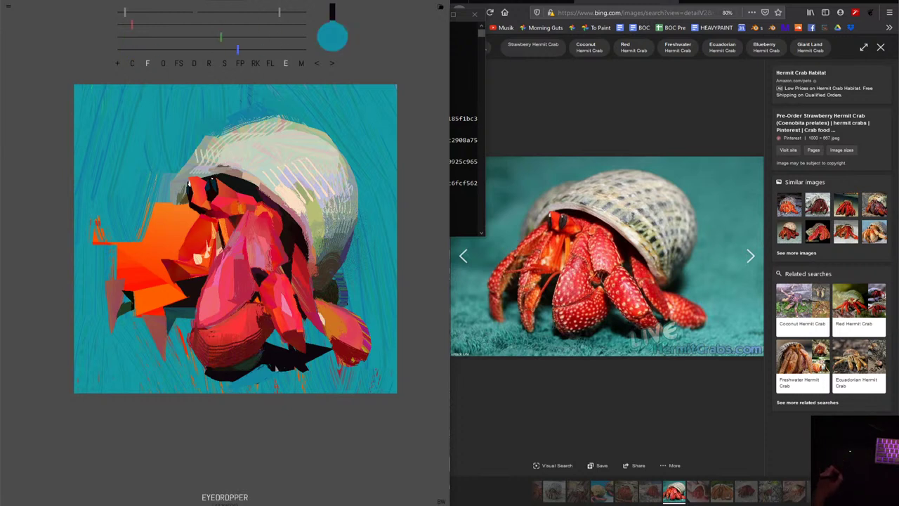
pyautogui.press('f')
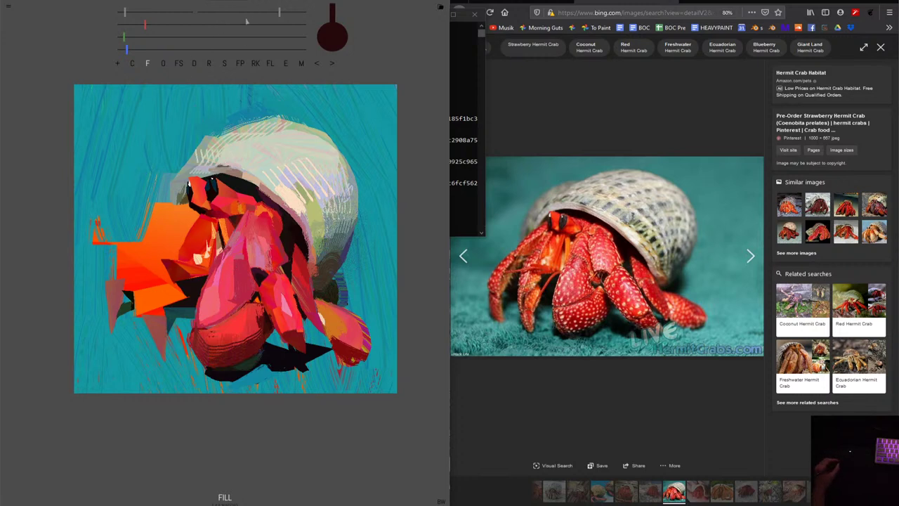
# Mix the colour from light grey through lavender-blue to a pale light blue.
pyautogui.click(208, 49)
pyautogui.click(201, 25)
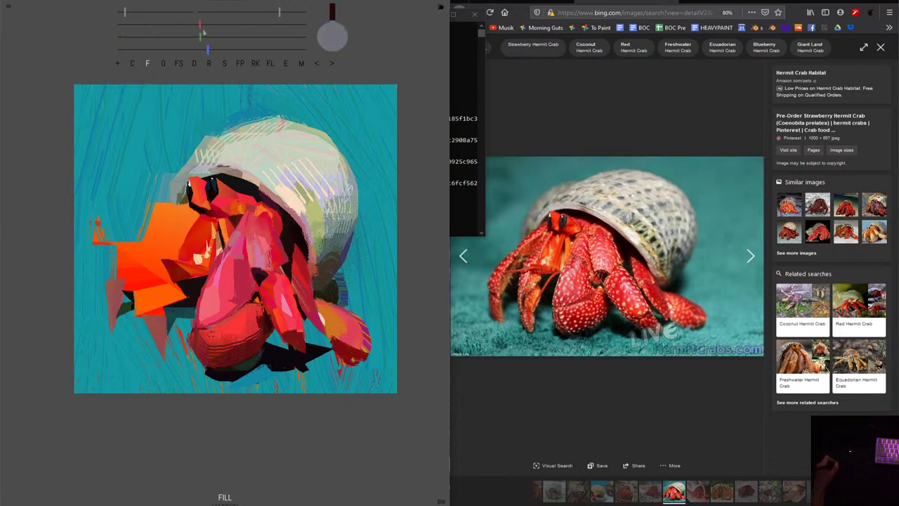
pyautogui.moveTo(256, 49); pyautogui.dragTo(250, 50)
pyautogui.click(216, 36)
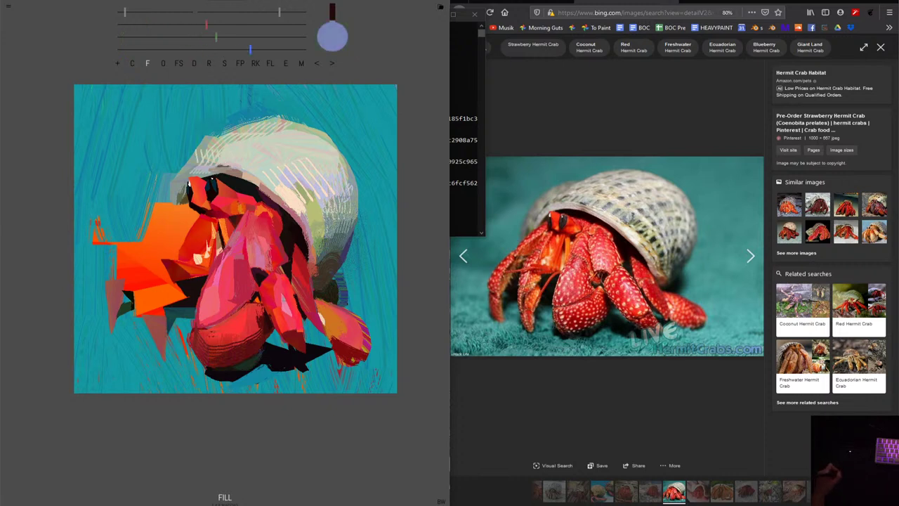
pyautogui.click(296, 49)
pyautogui.click(275, 37)
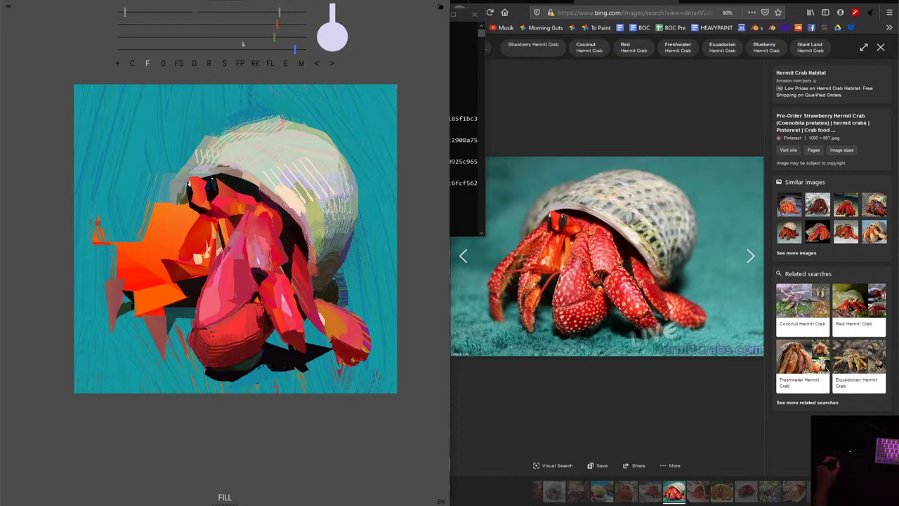
# Sample the shell's pale yellow, warm it to peach, and undo the last stroke.
pyautogui.keyDown('alt'); pyautogui.click(288, 125); pyautogui.keyUp('alt')
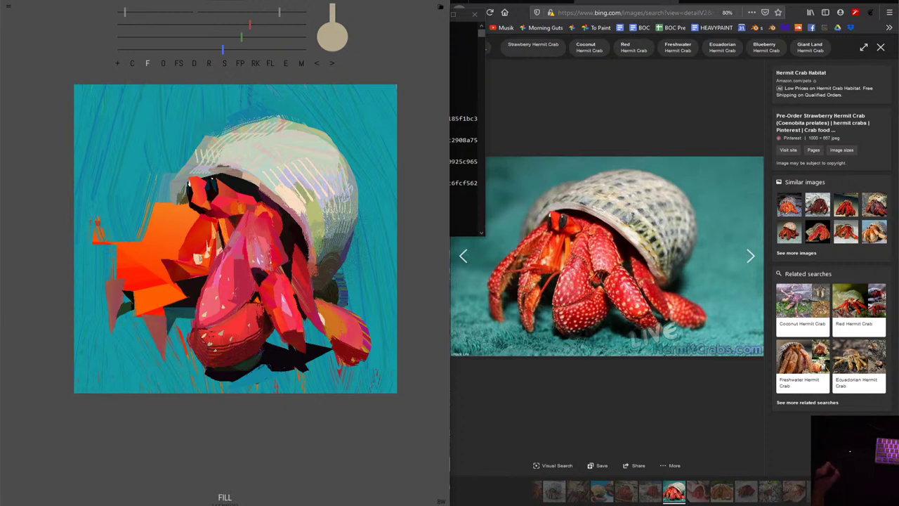
pyautogui.click(260, 37)
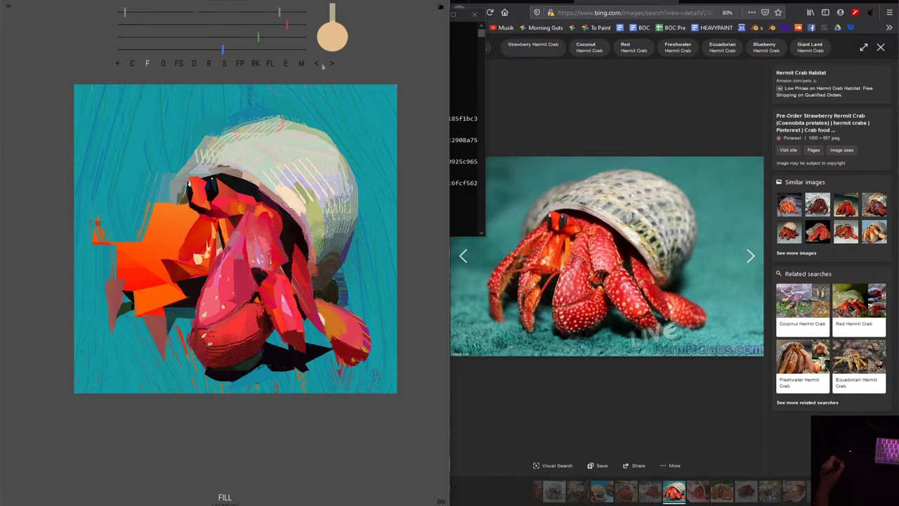
pyautogui.click(318, 64)
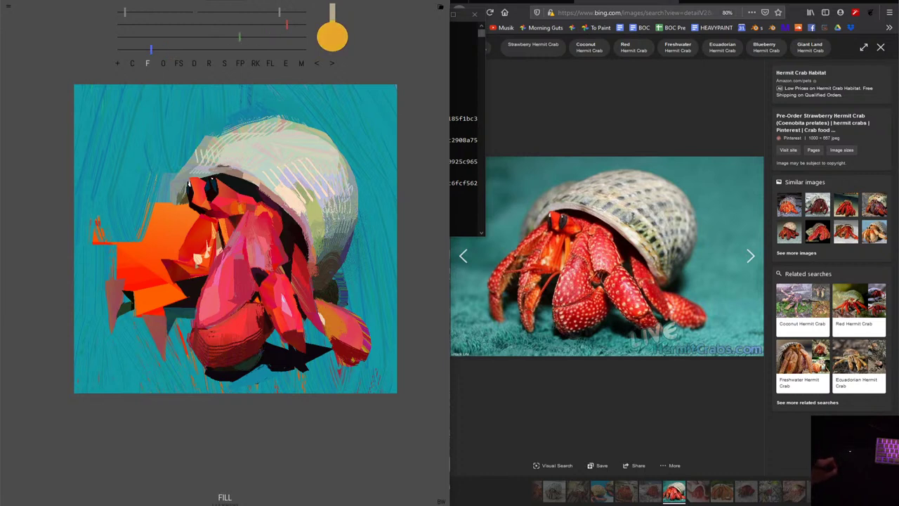
# Brighten a body patch, shift the colour to red-orange, and paint bright claw strokes.
pyautogui.moveTo(204, 258); pyautogui.dragTo(204, 274)
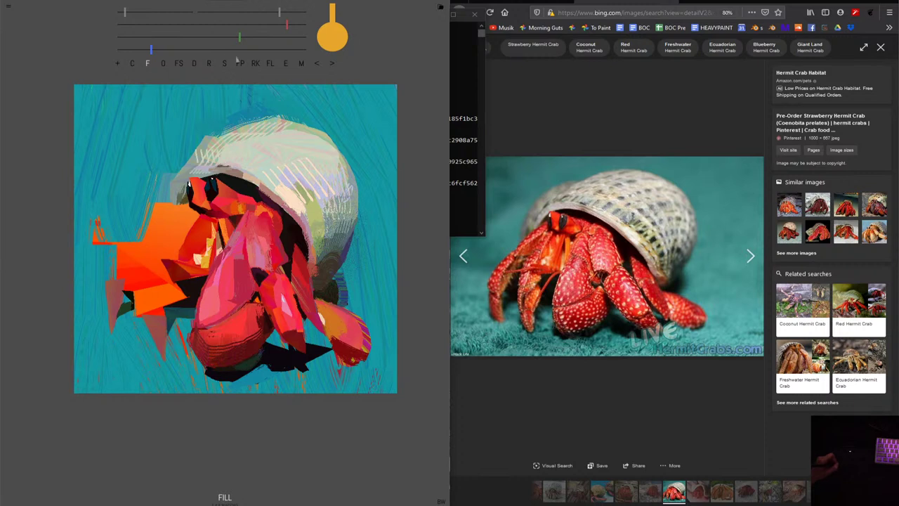
pyautogui.moveTo(239, 36); pyautogui.dragTo(200, 36)
pyautogui.moveTo(151, 49); pyautogui.dragTo(124, 49)
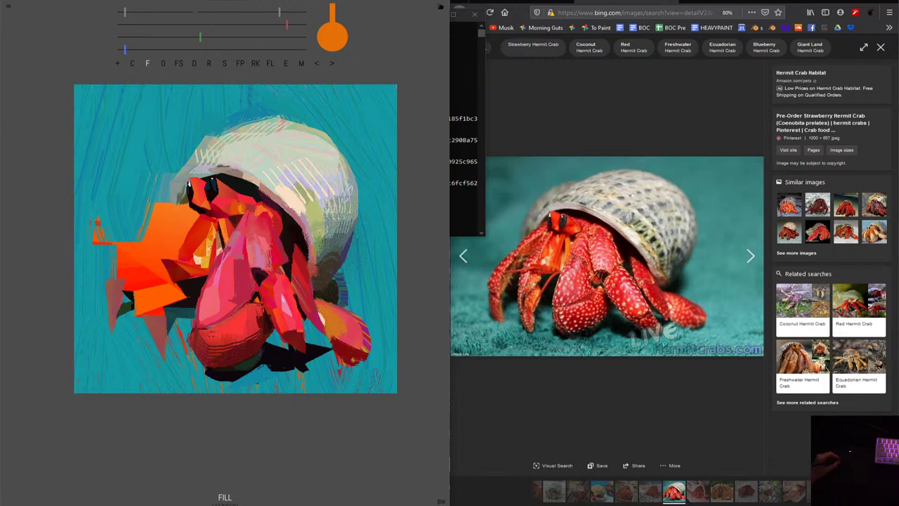
pyautogui.moveTo(201, 36)
pyautogui.mouseDown()
pyautogui.moveTo(162, 49)
pyautogui.moveTo(186, 36)
pyautogui.mouseUp()
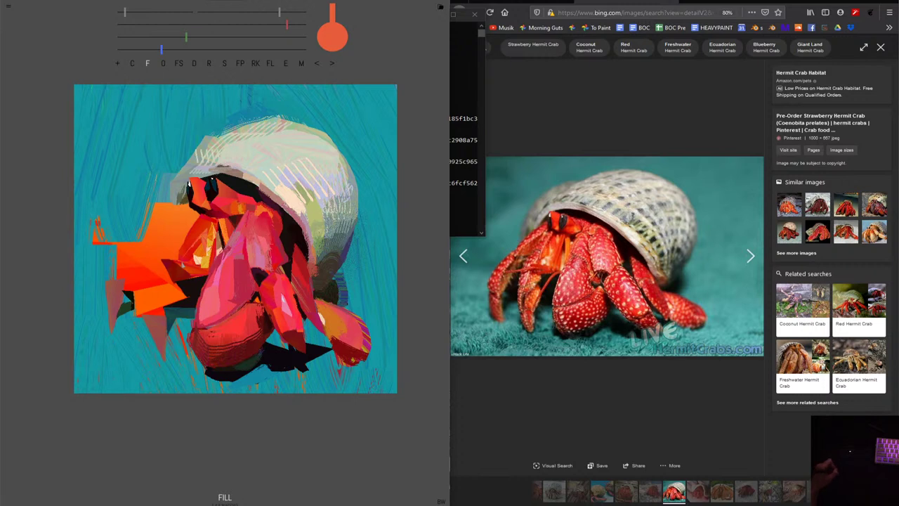
pyautogui.moveTo(188, 247)
pyautogui.mouseDown()
pyautogui.moveTo(191, 267)
pyautogui.moveTo(201, 246)
pyautogui.mouseUp()
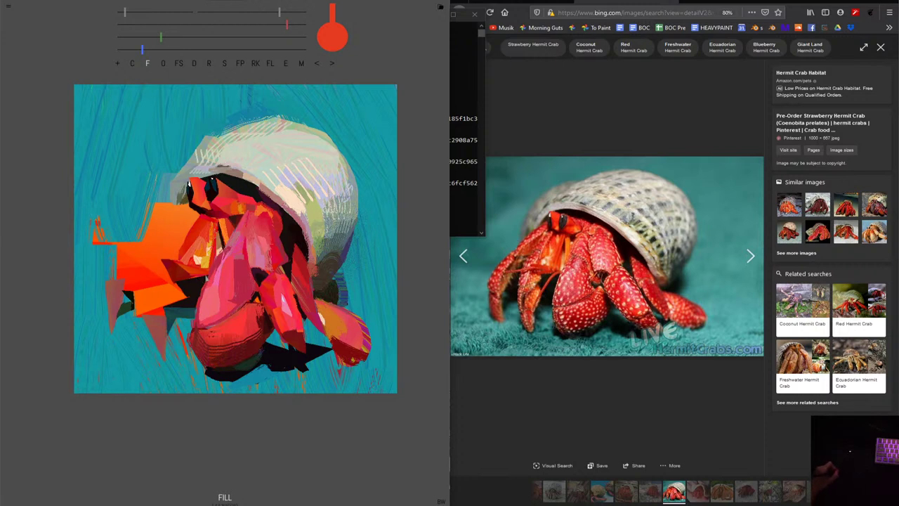
# Make the Chisel brush size follow pen pressure.
pyautogui.click(131, 64)
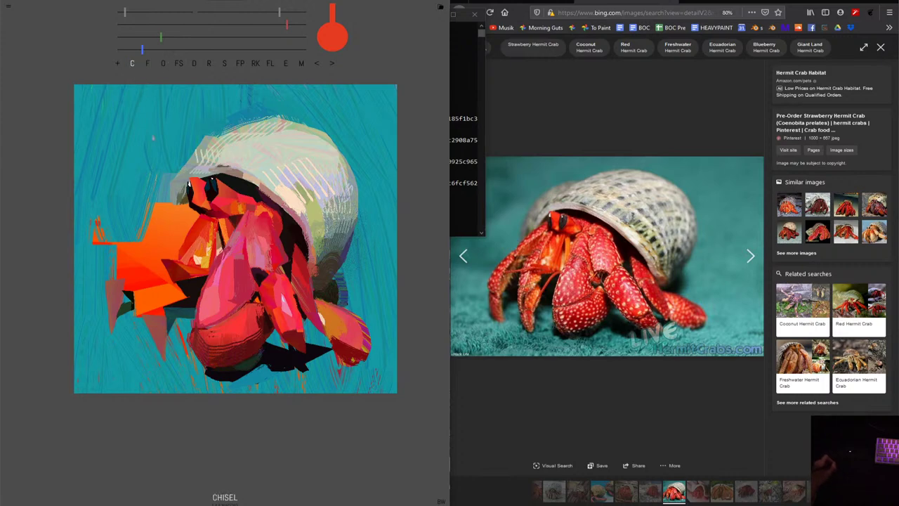
pyautogui.click(225, 497)
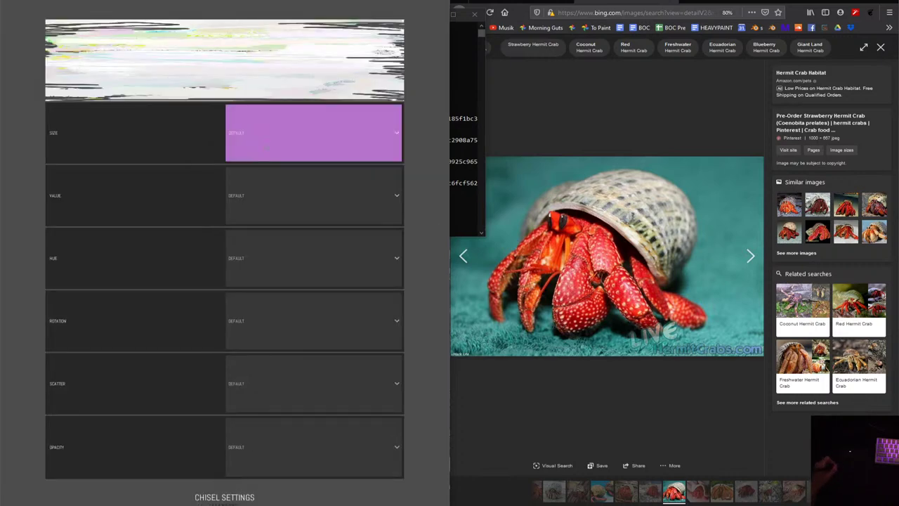
pyautogui.click(312, 133)
pyautogui.click(313, 197)
pyautogui.click(31, 171)
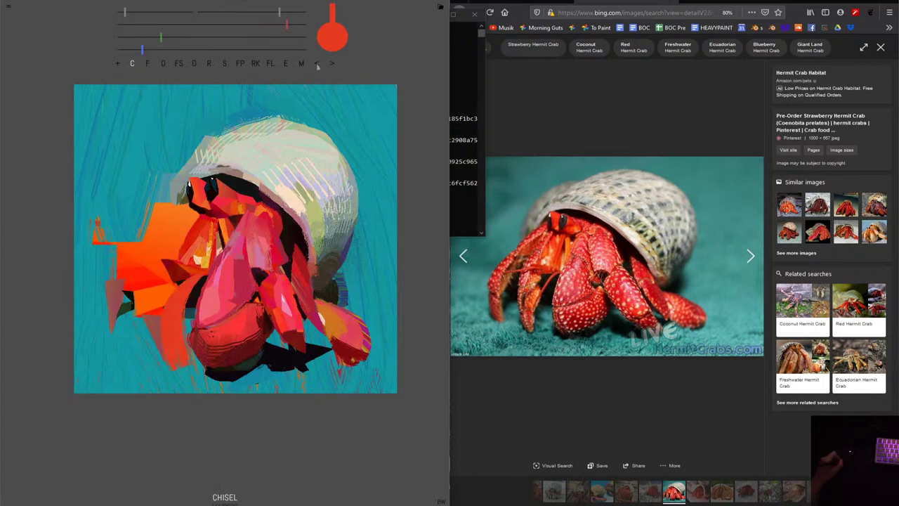
# Paint orange and dark chisel strokes at the crab's lower left, then narrow the brush and shift to orange.
pyautogui.moveTo(198, 277); pyautogui.dragTo(184, 361)
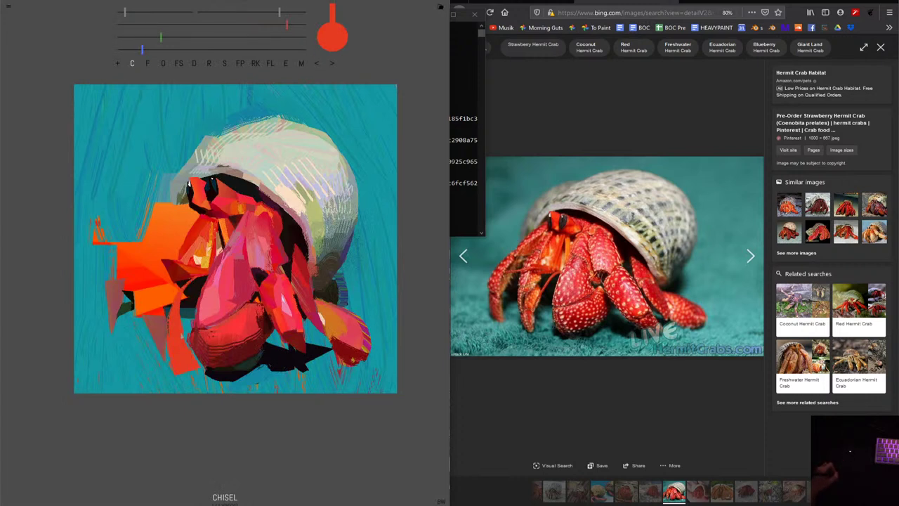
pyautogui.moveTo(207, 276); pyautogui.dragTo(172, 334)
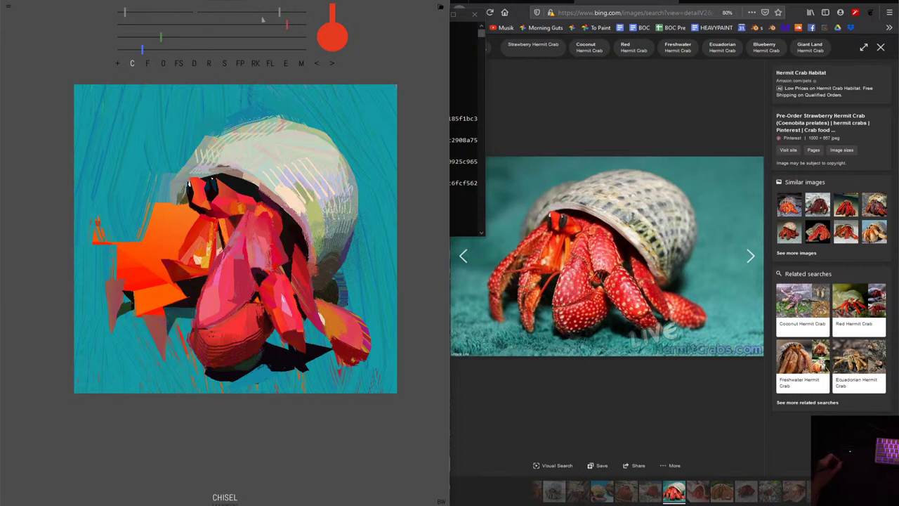
pyautogui.moveTo(262, 19)
pyautogui.mouseDown()
pyautogui.moveTo(243, 12)
pyautogui.moveTo(253, 12)
pyautogui.mouseUp()
pyautogui.moveTo(161, 37)
pyautogui.mouseDown()
pyautogui.moveTo(139, 37)
pyautogui.moveTo(172, 51)
pyautogui.moveTo(148, 37)
pyautogui.mouseUp()
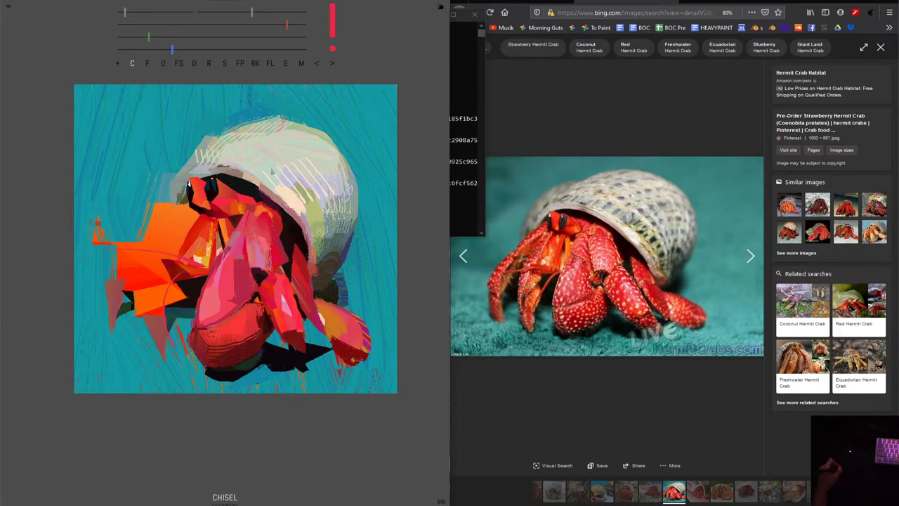
pyautogui.press('Right')
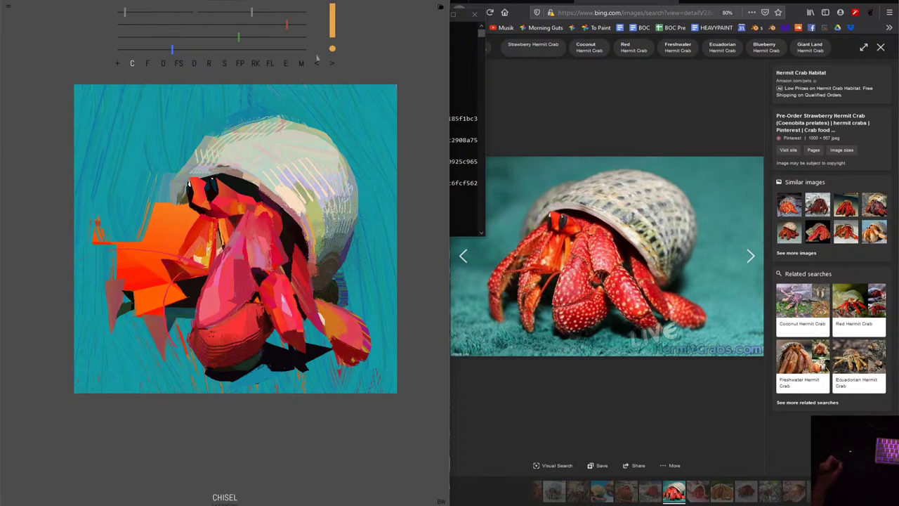
# Mix a lighter tint, enlarge the brush, and stroke along the shell's right edge.
pyautogui.moveTo(239, 36); pyautogui.dragTo(201, 37)
pyautogui.moveTo(287, 25); pyautogui.dragTo(241, 25)
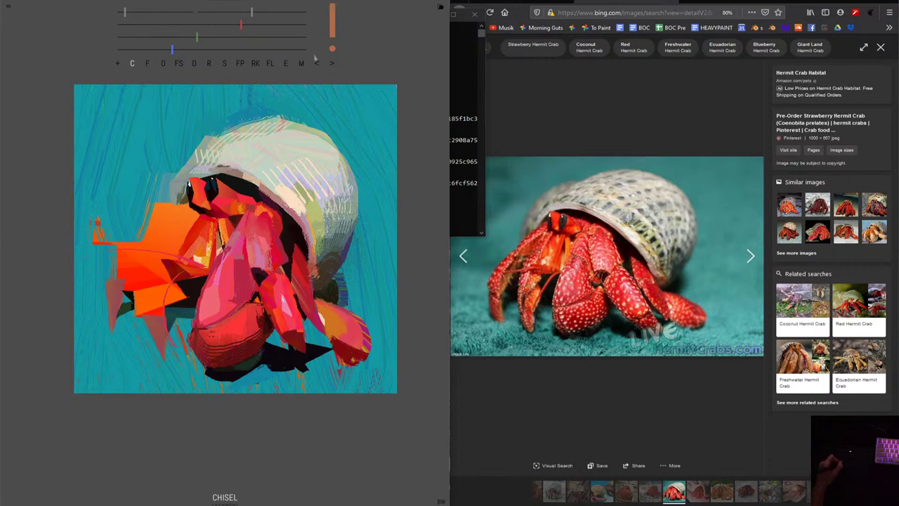
pyautogui.click(211, 36)
pyautogui.click(274, 12)
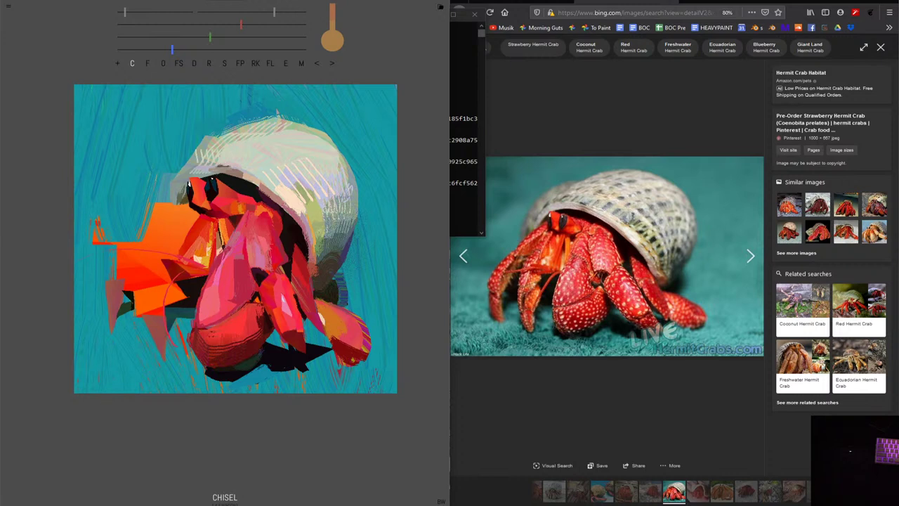
pyautogui.click(198, 37)
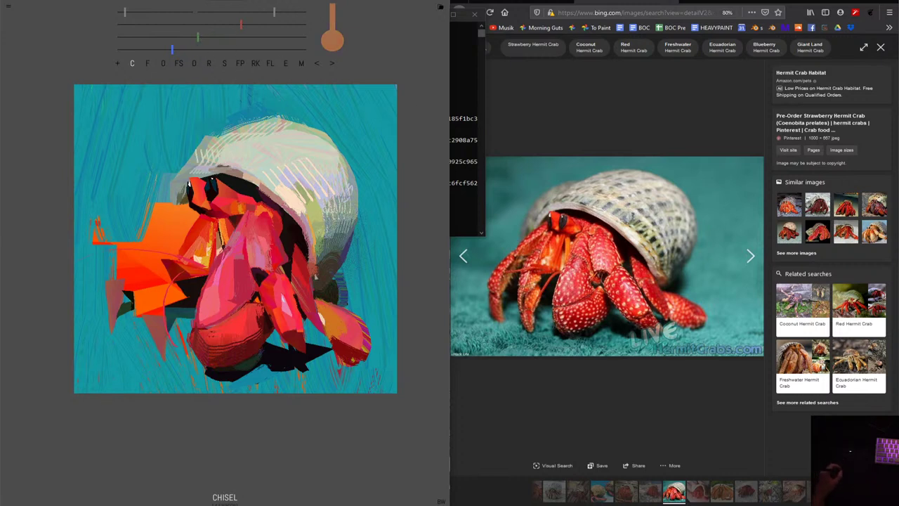
pyautogui.moveTo(314, 276)
pyautogui.mouseDown()
pyautogui.moveTo(317, 285)
pyautogui.moveTo(319, 266)
pyautogui.mouseUp()
# Paint near-white highlights on the shell's right side, ending on a pale lavender colour.
pyautogui.scroll(3, 247, 50)
pyautogui.click(245, 50)
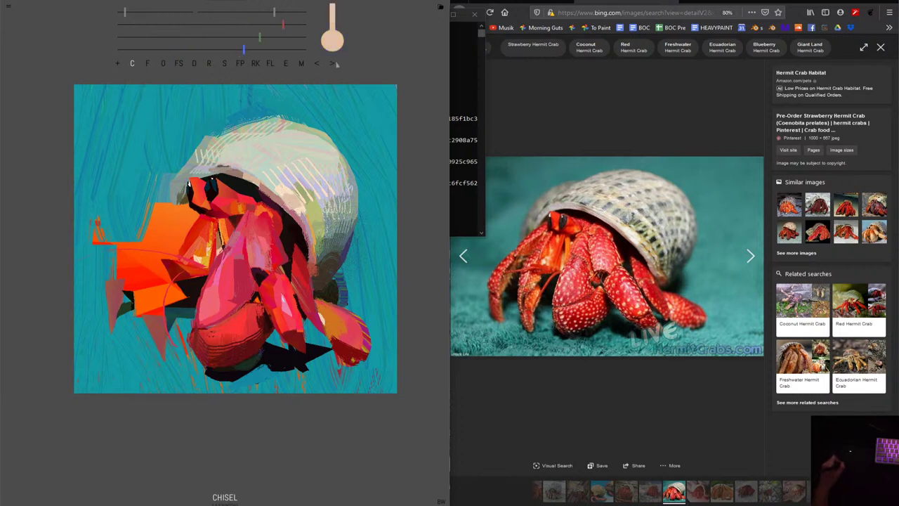
pyautogui.scroll(3, 283, 42)
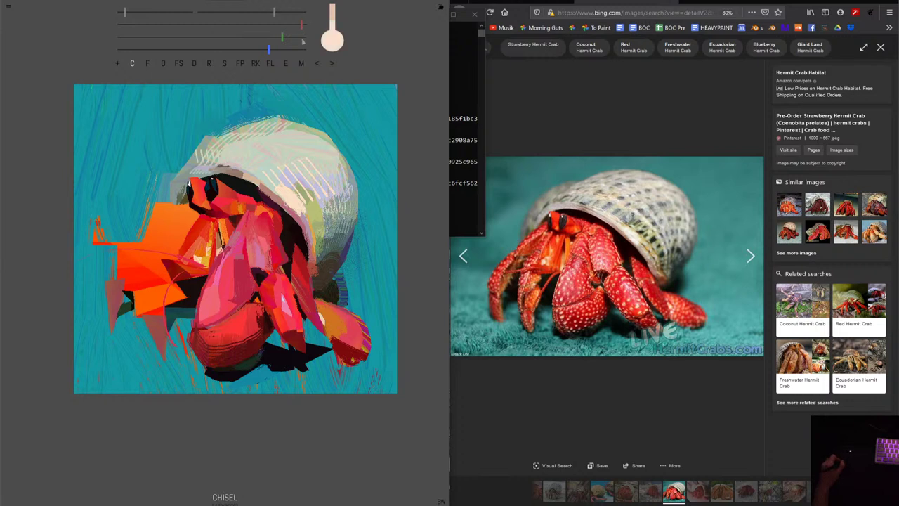
pyautogui.click(298, 37)
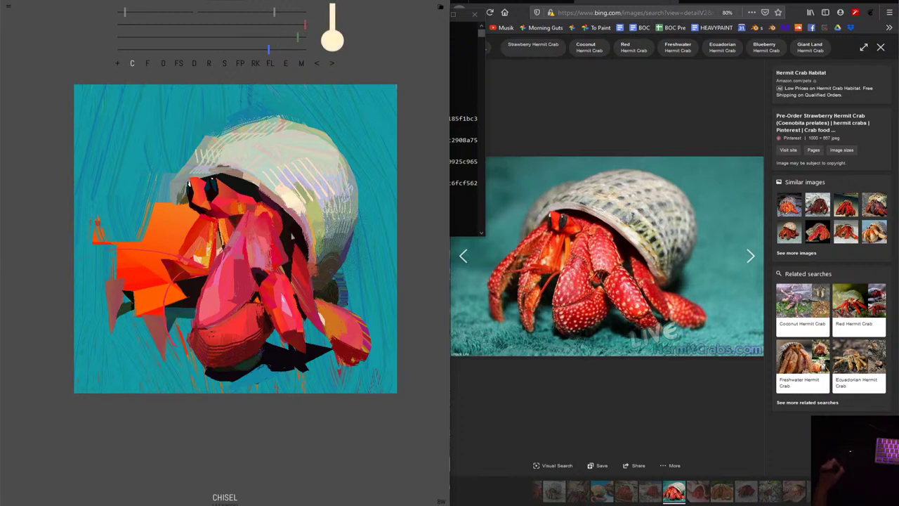
pyautogui.moveTo(268, 50); pyautogui.dragTo(288, 49)
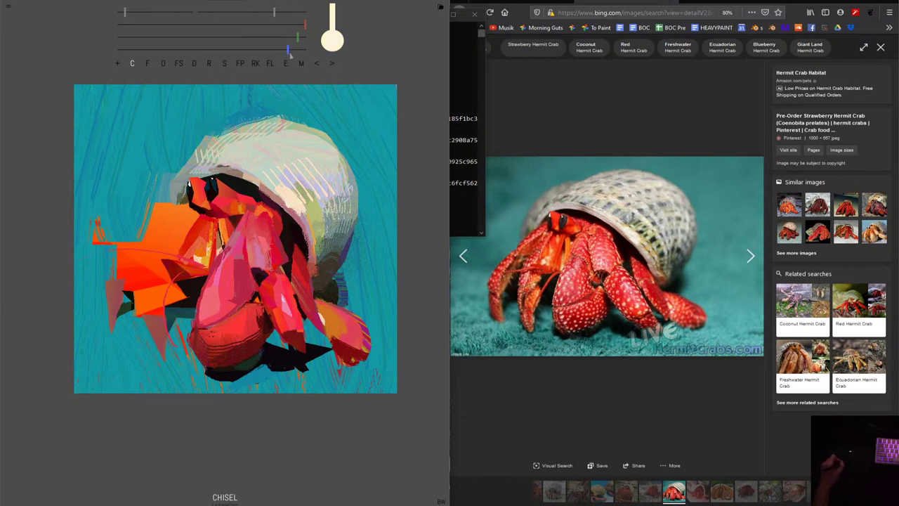
pyautogui.click(304, 37)
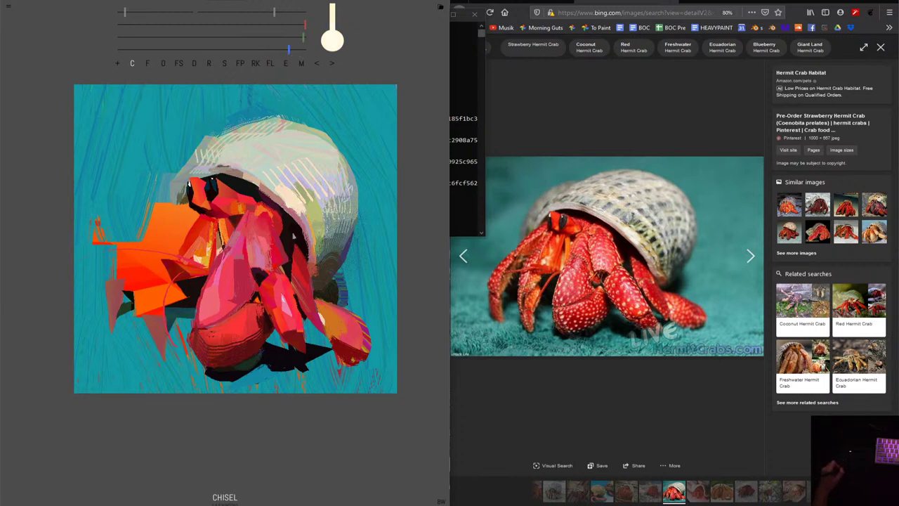
pyautogui.moveTo(289, 198); pyautogui.dragTo(305, 236)
pyautogui.moveTo(288, 199); pyautogui.dragTo(304, 226)
pyautogui.click(267, 36)
pyautogui.click(281, 37)
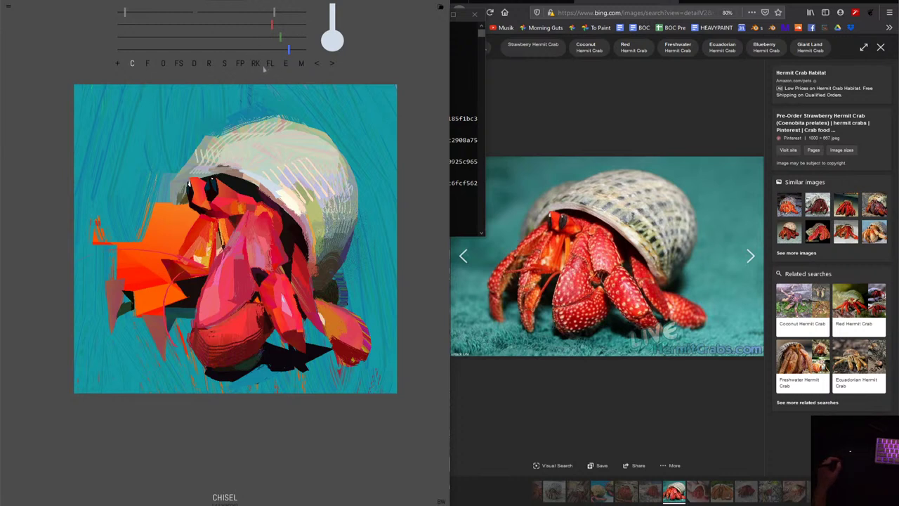
# Mix a dark teal and paint it along the shell's lower right edge.
pyautogui.click(252, 28)
pyautogui.moveTo(252, 28); pyautogui.dragTo(188, 26)
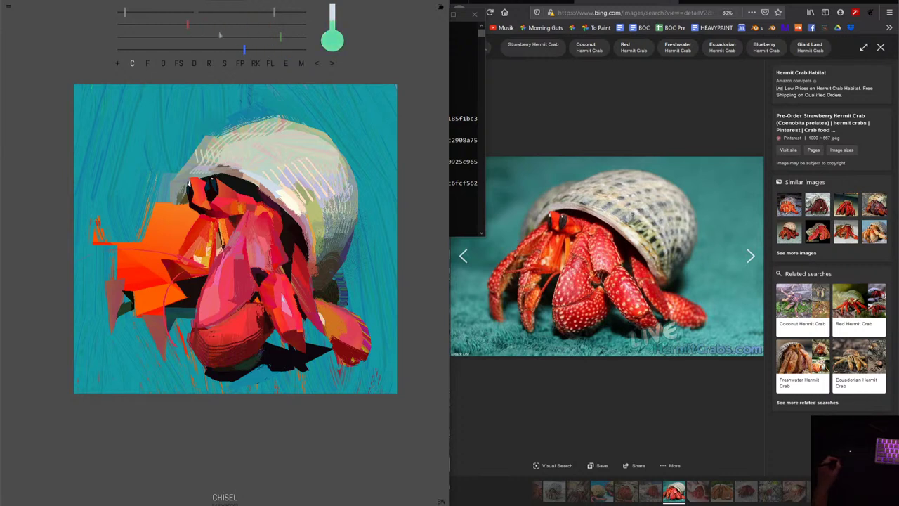
pyautogui.moveTo(280, 36); pyautogui.dragTo(235, 37)
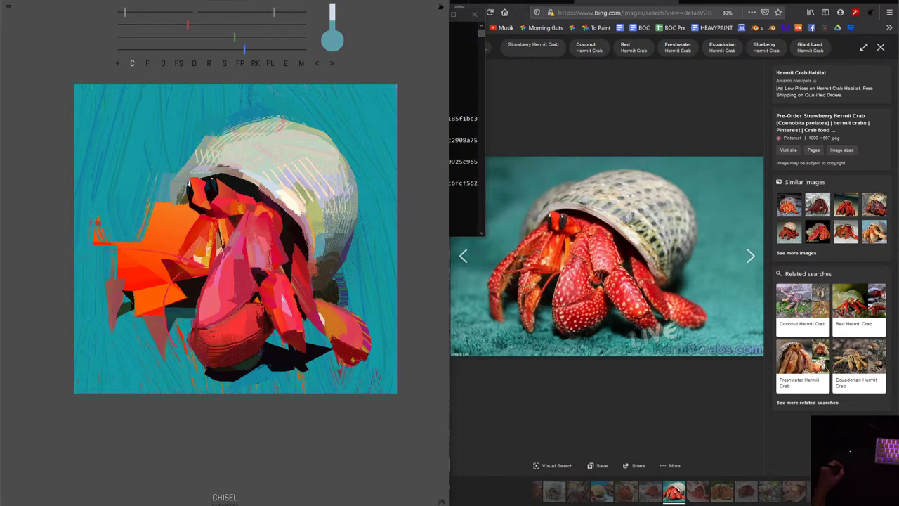
pyautogui.moveTo(187, 26); pyautogui.dragTo(147, 26)
pyautogui.click(217, 37)
pyautogui.moveTo(225, 49); pyautogui.dragTo(215, 49)
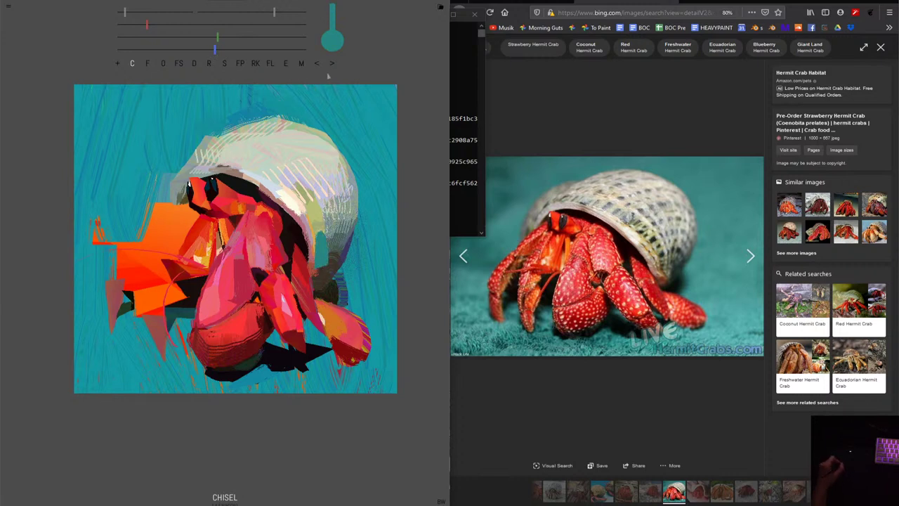
pyautogui.moveTo(322, 232)
pyautogui.mouseDown()
pyautogui.moveTo(321, 267)
pyautogui.moveTo(345, 254)
pyautogui.mouseUp()
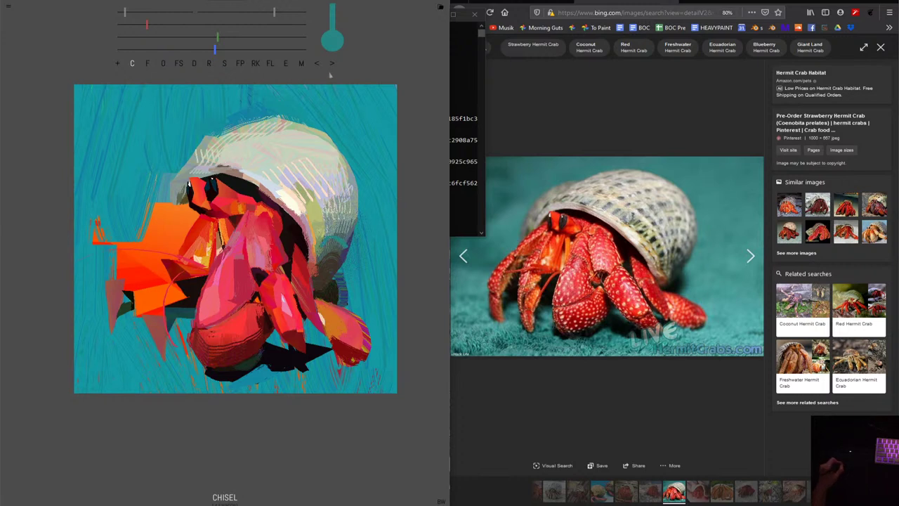
# Try a dark blue mark at the shell's edge, then undo it.
pyautogui.click(172, 36)
pyautogui.click(187, 49)
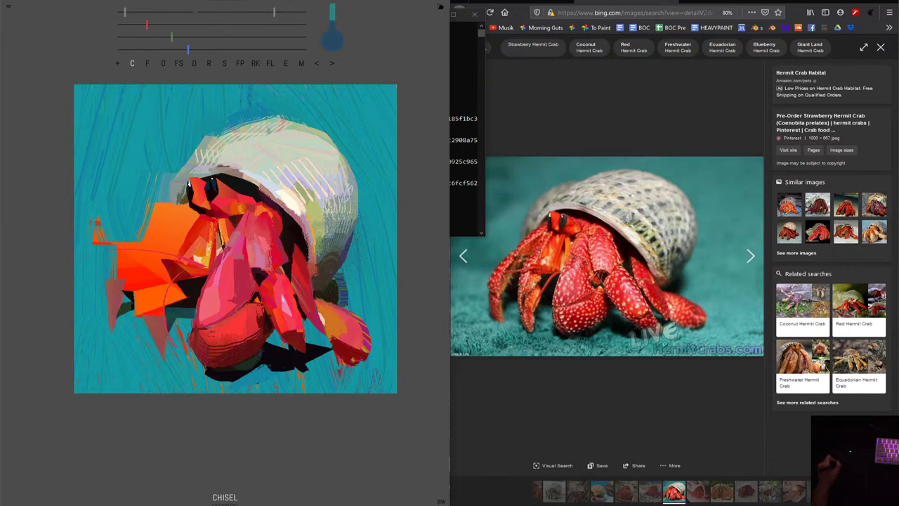
pyautogui.moveTo(322, 254); pyautogui.dragTo(343, 251)
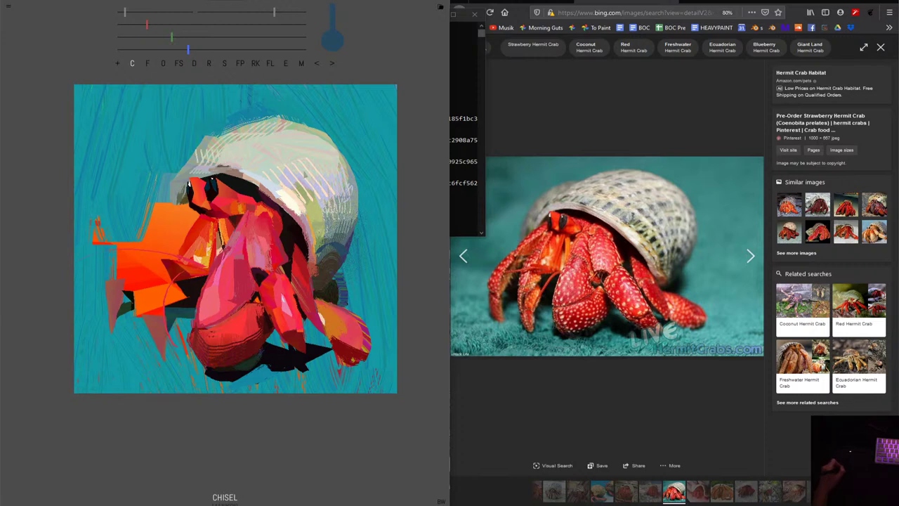
pyautogui.click(315, 64)
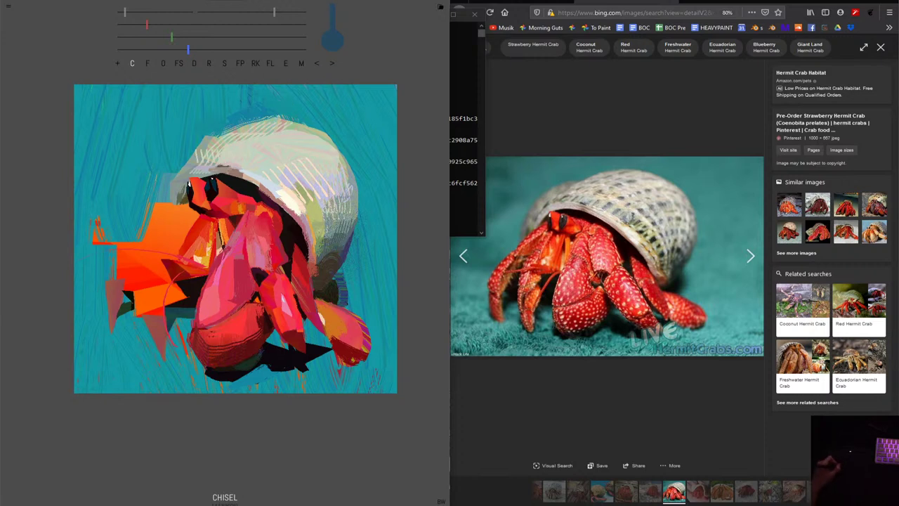
# Mix a deep red and paint dark diagonal strokes across the orange claw.
pyautogui.click(144, 50)
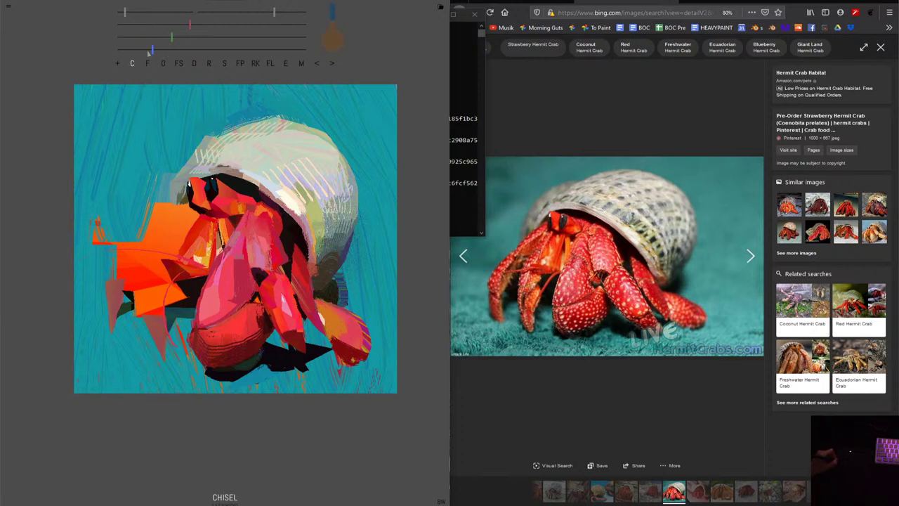
pyautogui.click(175, 25)
pyautogui.click(142, 36)
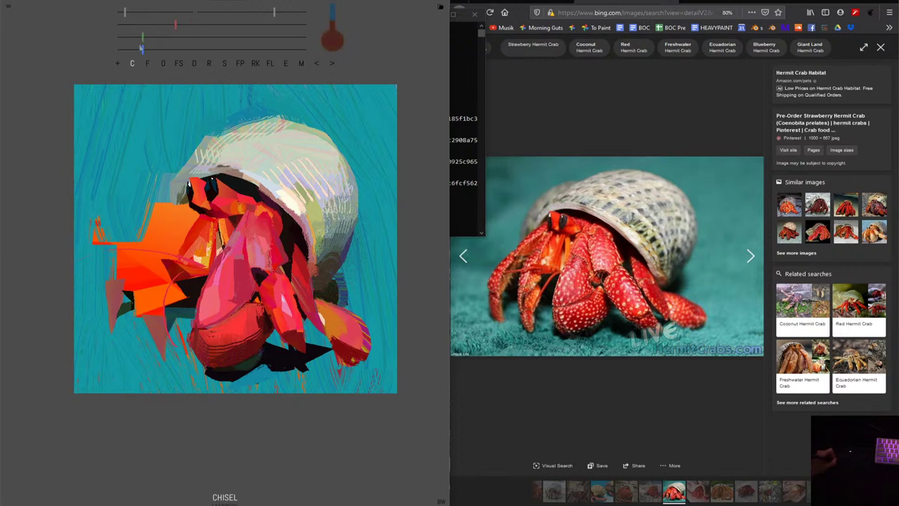
pyautogui.moveTo(195, 219); pyautogui.dragTo(147, 248)
pyautogui.click(127, 37)
pyautogui.click(190, 25)
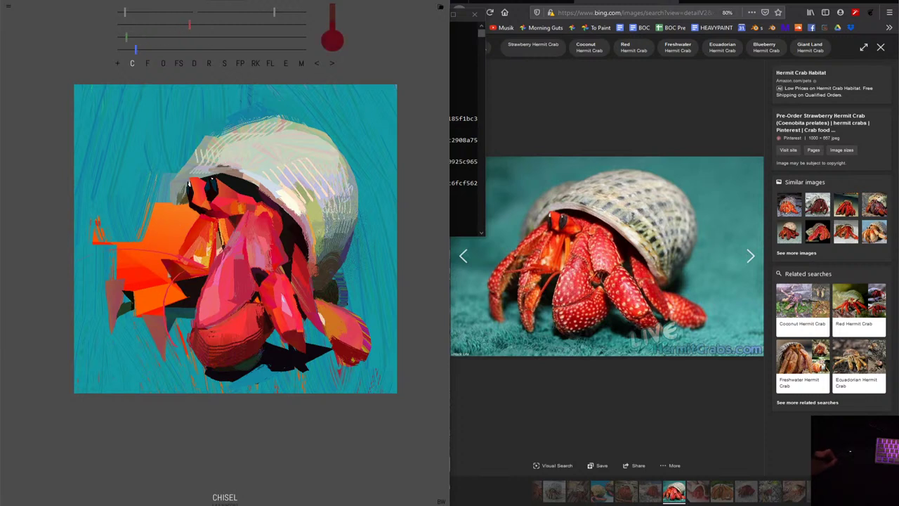
pyautogui.moveTo(200, 212); pyautogui.dragTo(149, 251)
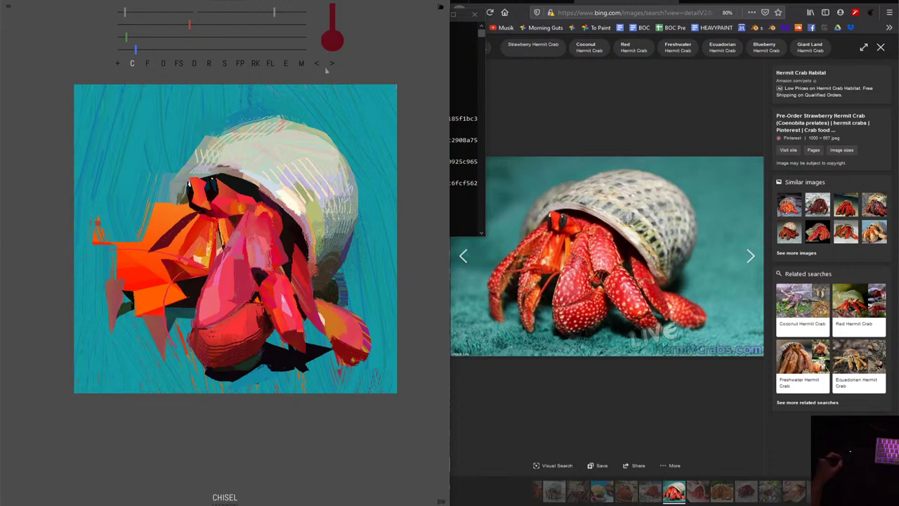
# Raise the red toward orange and repaint angular orange and red-orange claw strokes.
pyautogui.click(236, 25)
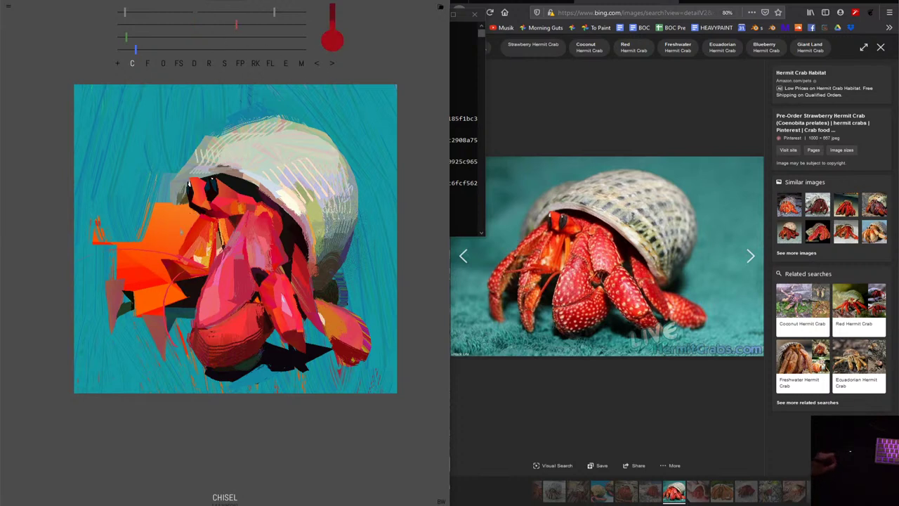
pyautogui.moveTo(200, 210); pyautogui.dragTo(144, 253)
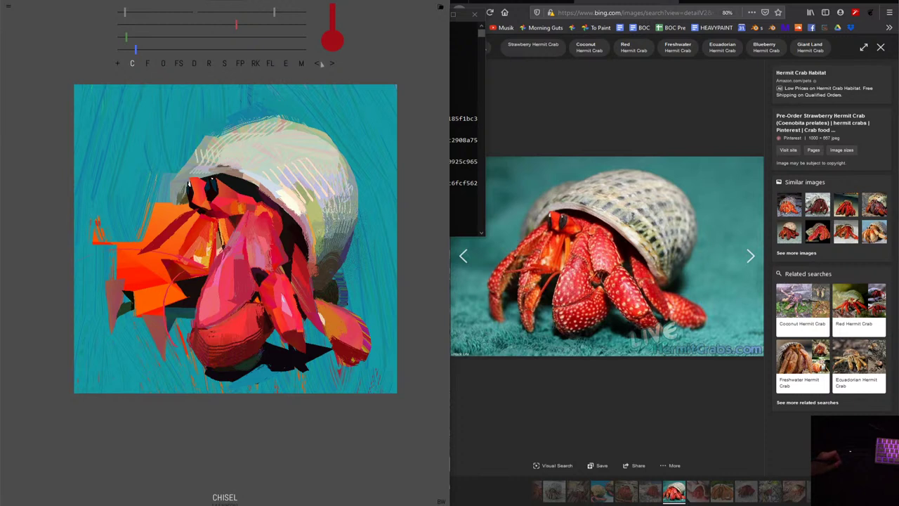
pyautogui.click(285, 25)
pyautogui.moveTo(189, 215); pyautogui.dragTo(155, 247)
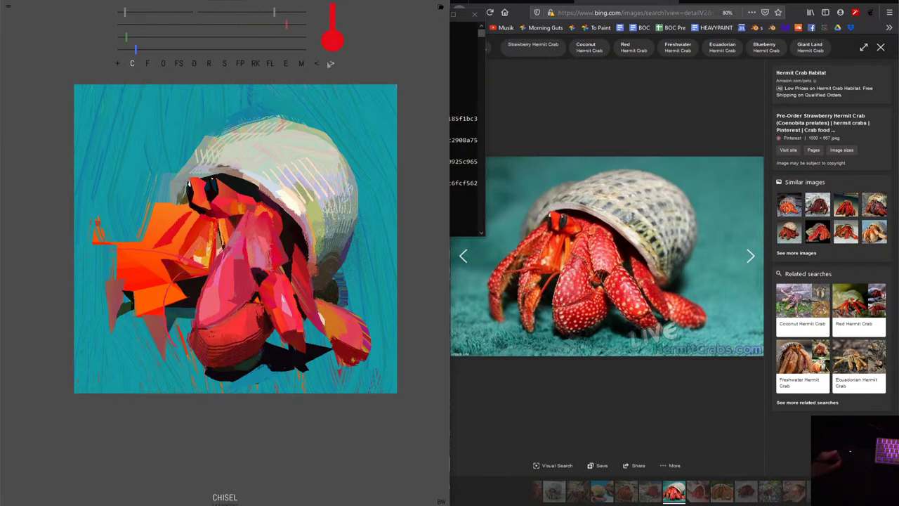
pyautogui.moveTo(285, 25); pyautogui.dragTo(251, 25)
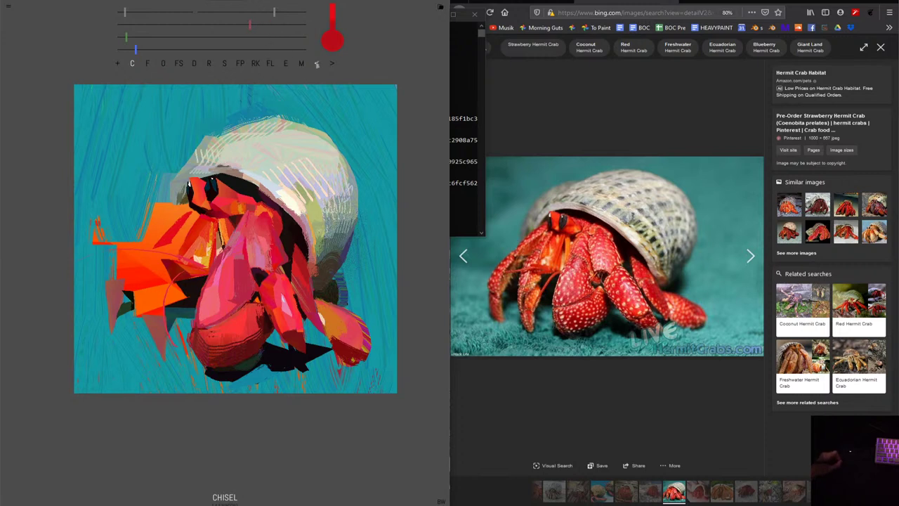
pyautogui.moveTo(189, 213); pyautogui.dragTo(156, 246)
pyautogui.moveTo(197, 212); pyautogui.dragTo(154, 252)
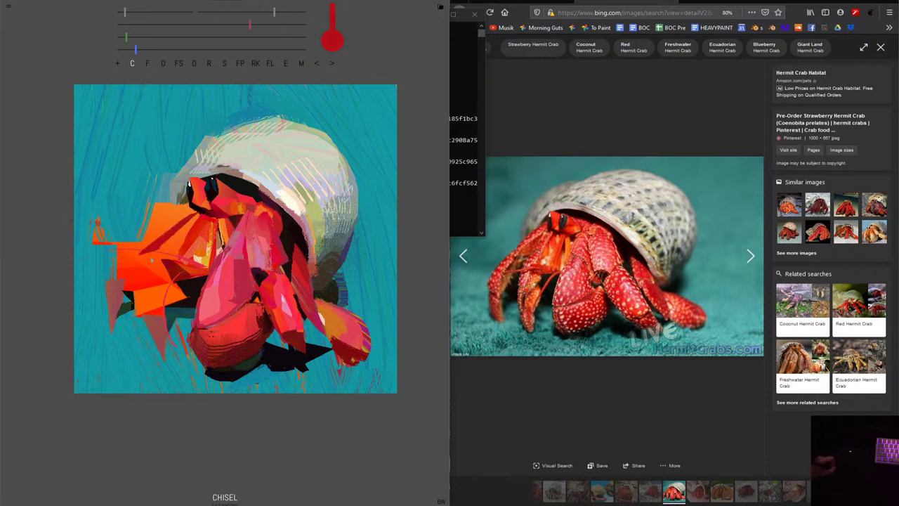
pyautogui.moveTo(188, 222); pyautogui.dragTo(145, 266)
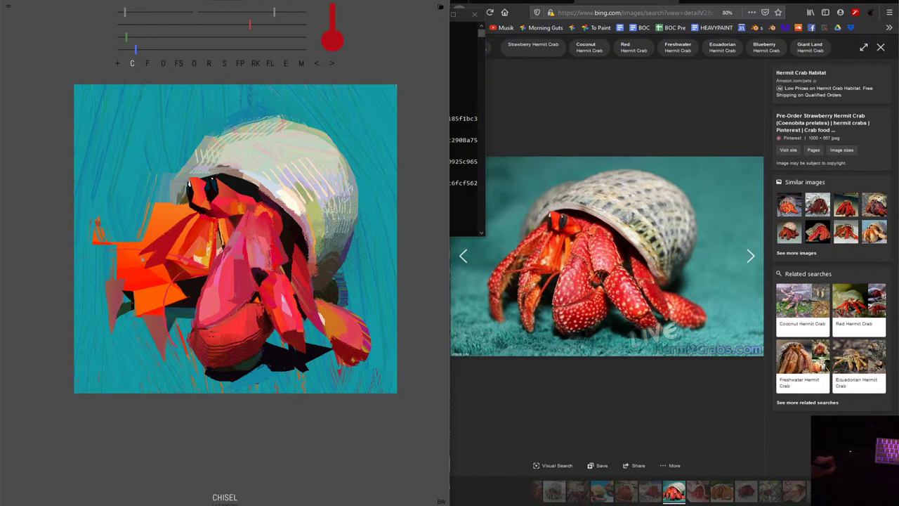
# Add darker strokes to the orange claw, then undo and redo through history to remove them.
pyautogui.press('Right')
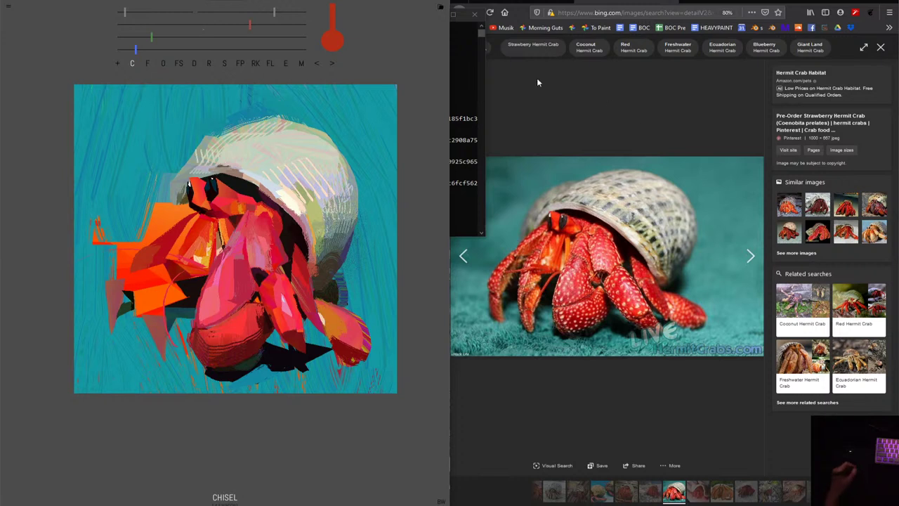
pyautogui.moveTo(118, 232); pyautogui.dragTo(149, 277)
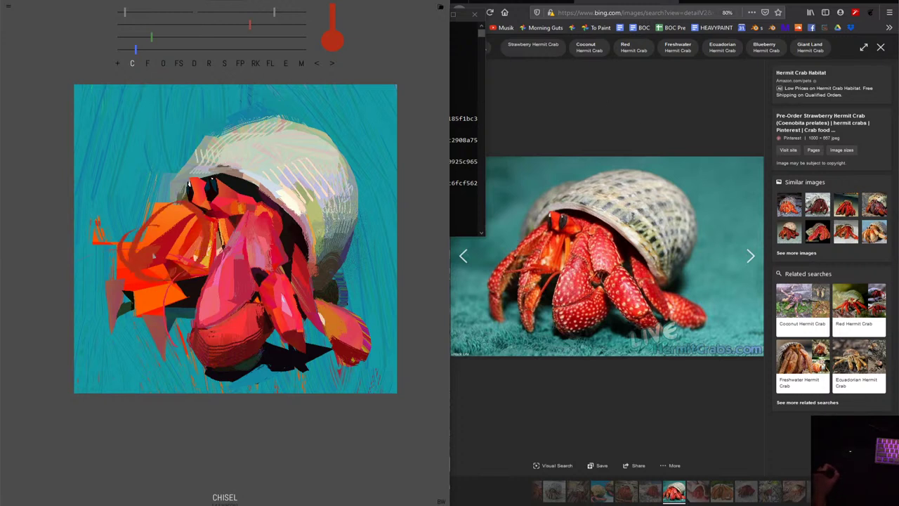
pyautogui.hotkey('ctrl', 'z')
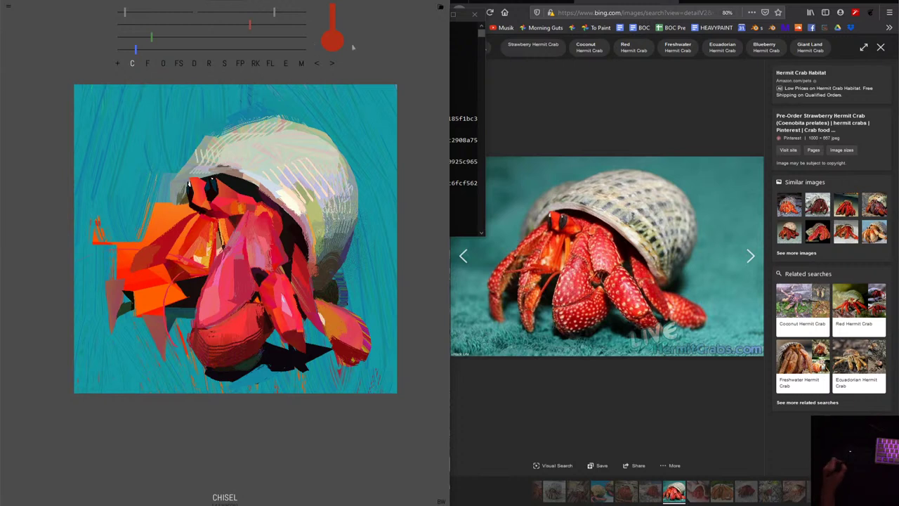
pyautogui.click(317, 64)
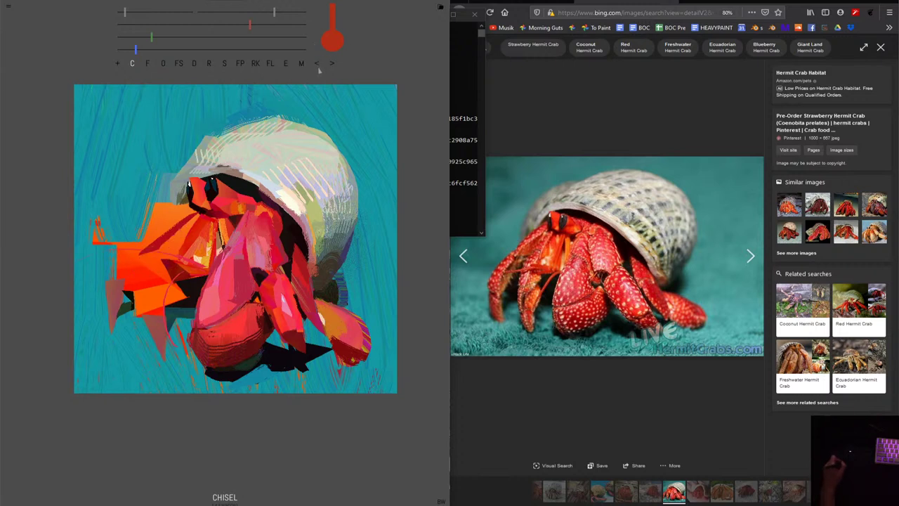
pyautogui.click(319, 67)
pyautogui.click(336, 65)
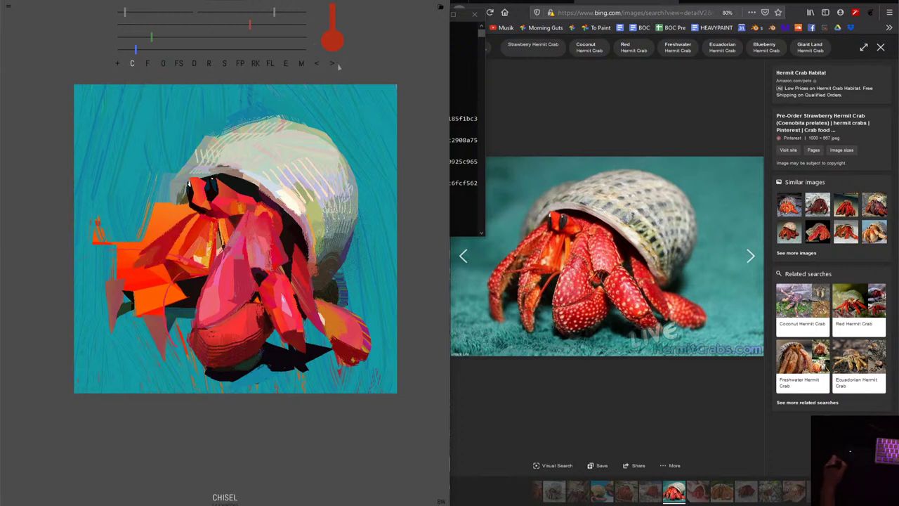
pyautogui.click(338, 65)
pyautogui.click(317, 64)
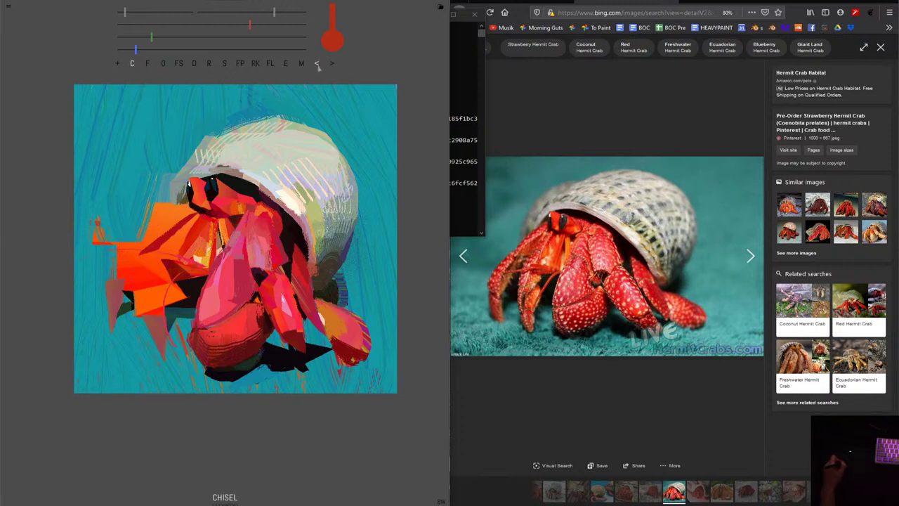
pyautogui.click(317, 64)
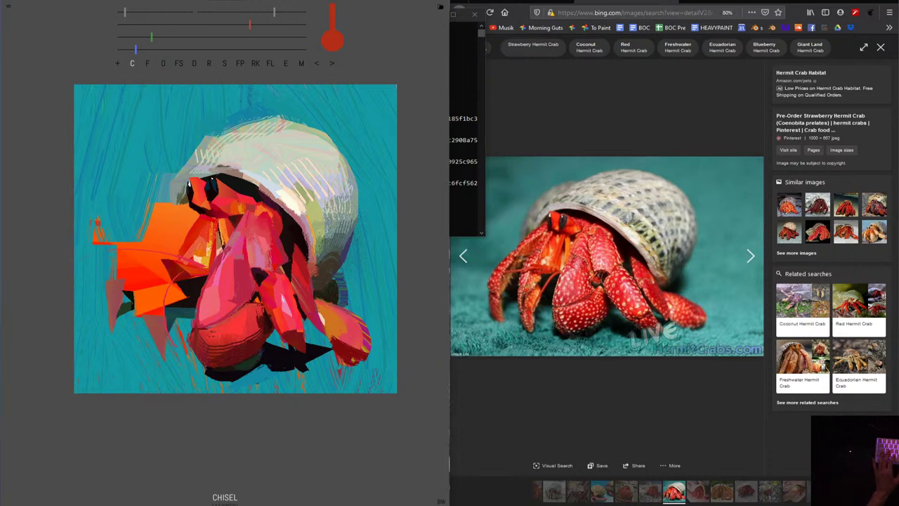
# Maximize WorkFlowy and add a 'Brush size presets' card under TO DO.
pyautogui.moveTo(611, 27); pyautogui.dragTo(477, 29)
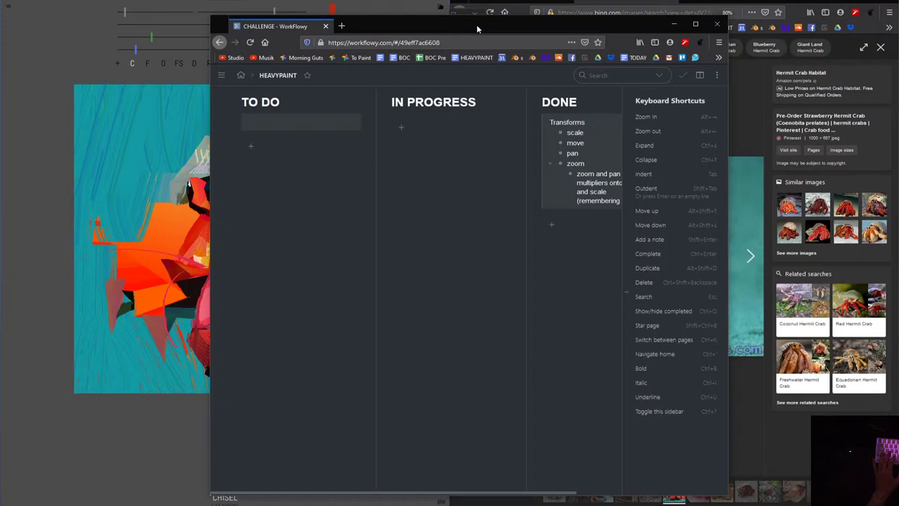
pyautogui.doubleClick(476, 25)
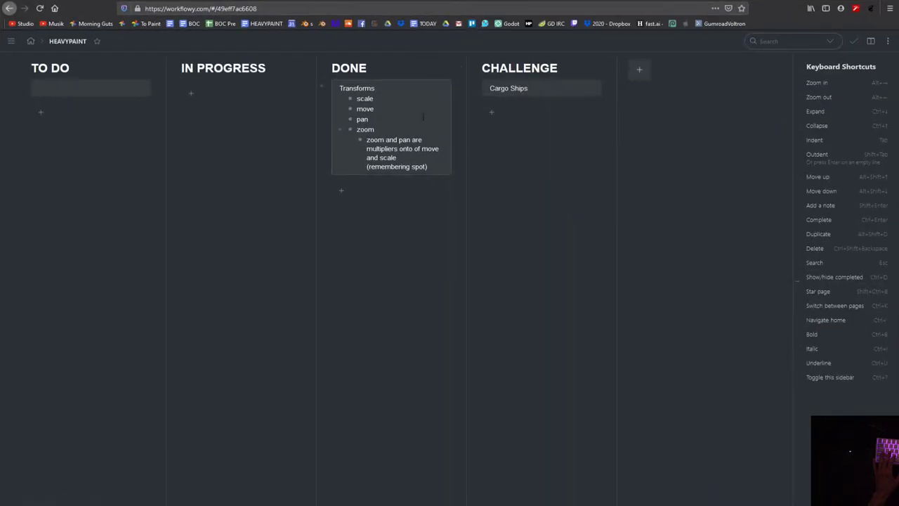
pyautogui.click(53, 90)
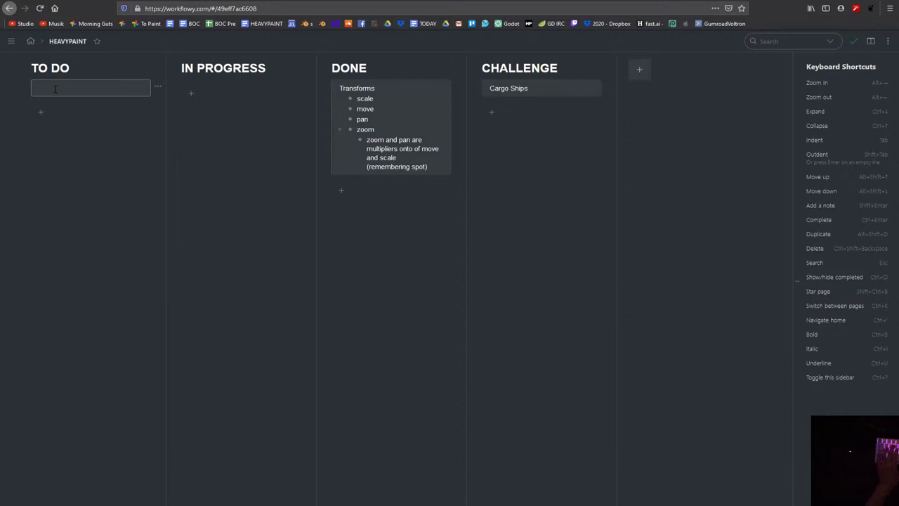
pyautogui.write('Brush size p')
pyautogui.write('resets')
pyautogui.press('Return')
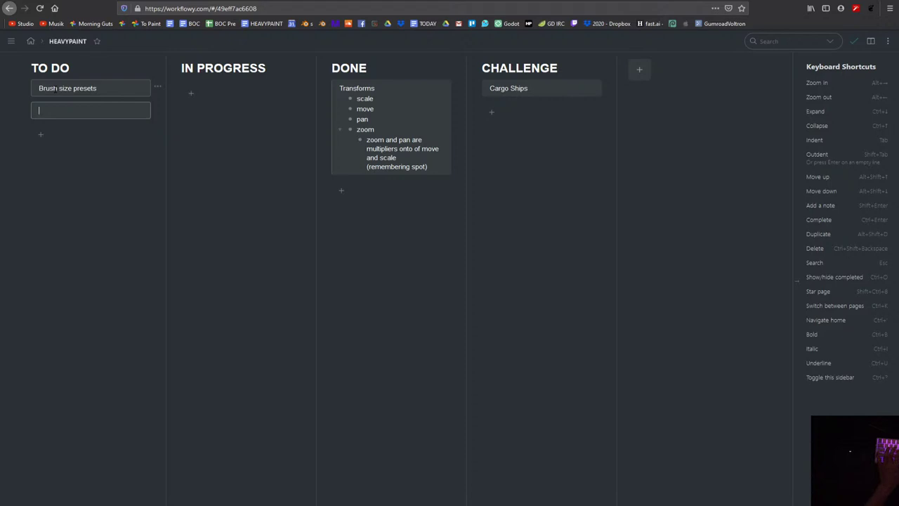
pyautogui.click(54, 89)
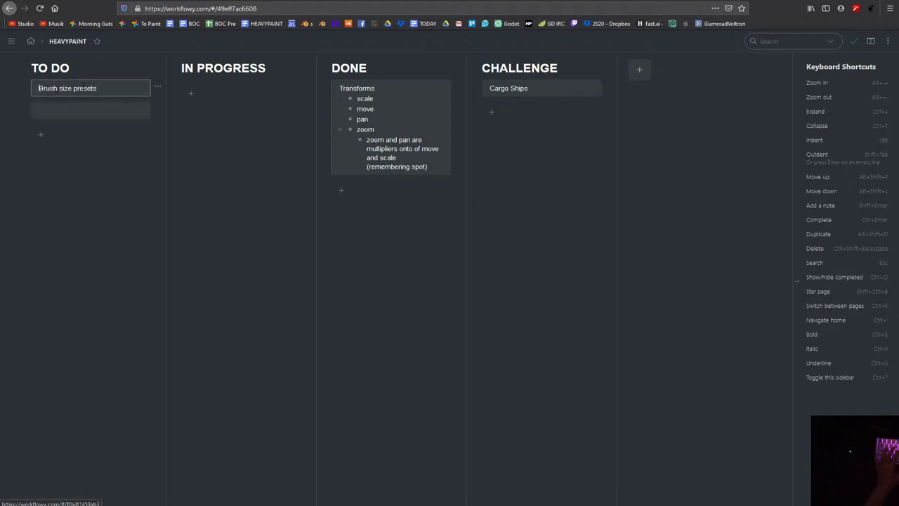
# List 6px, 12px, 32px and 128 as bullets under Brush size presets.
pyautogui.click(36, 90)
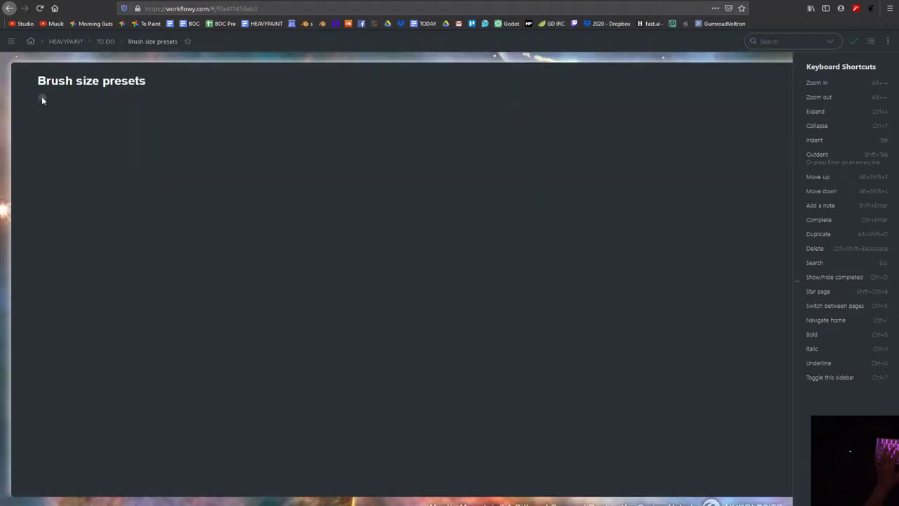
pyautogui.click(42, 99)
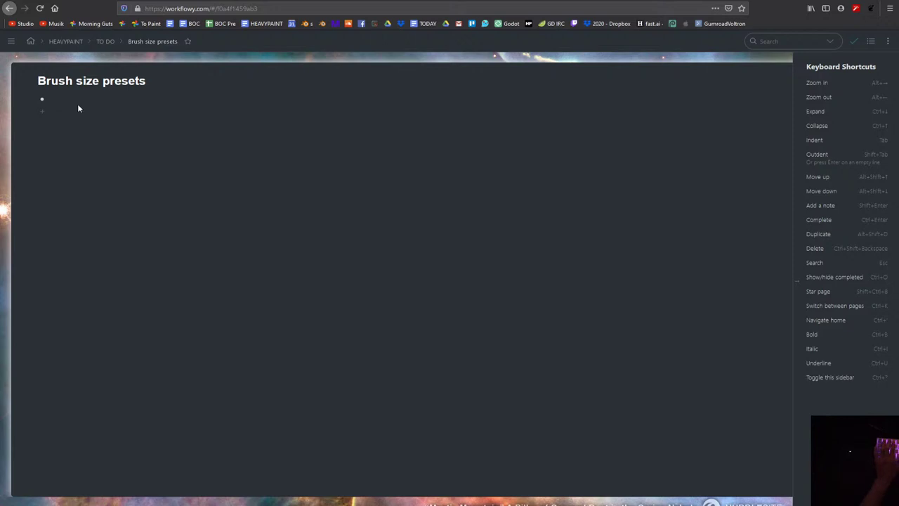
pyautogui.write('6p')
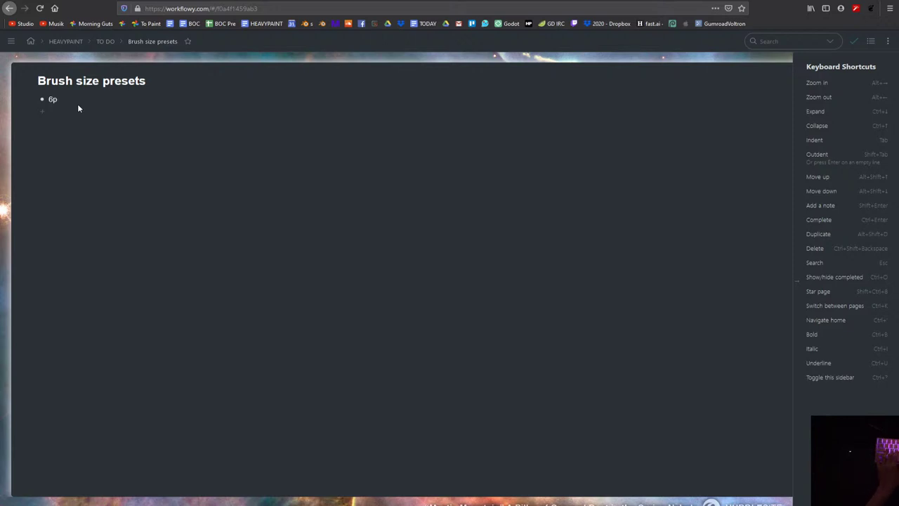
pyautogui.write('x')
pyautogui.press('Return')
pyautogui.write('12px')
pyautogui.press('Return')
pyautogui.write('32px')
pyautogui.press('Return')
pyautogui.write('12')
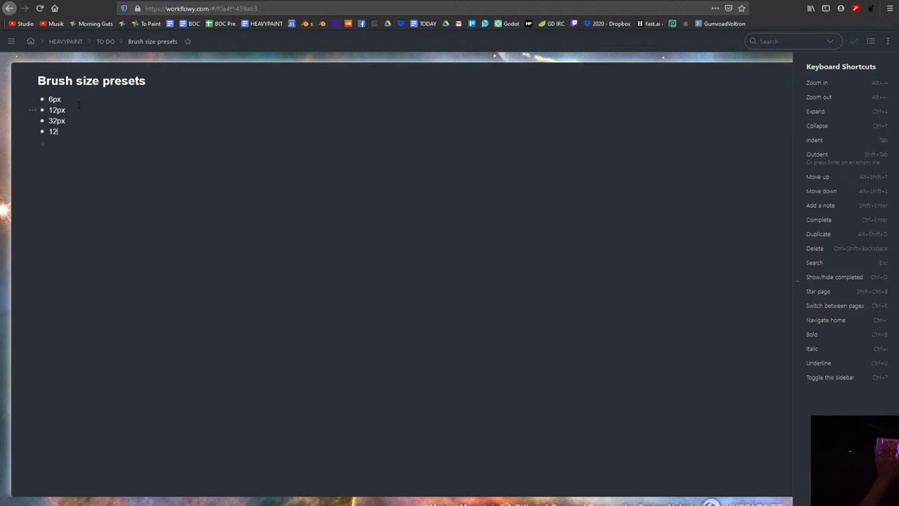
pyautogui.write('8')
pyautogui.press('Return')
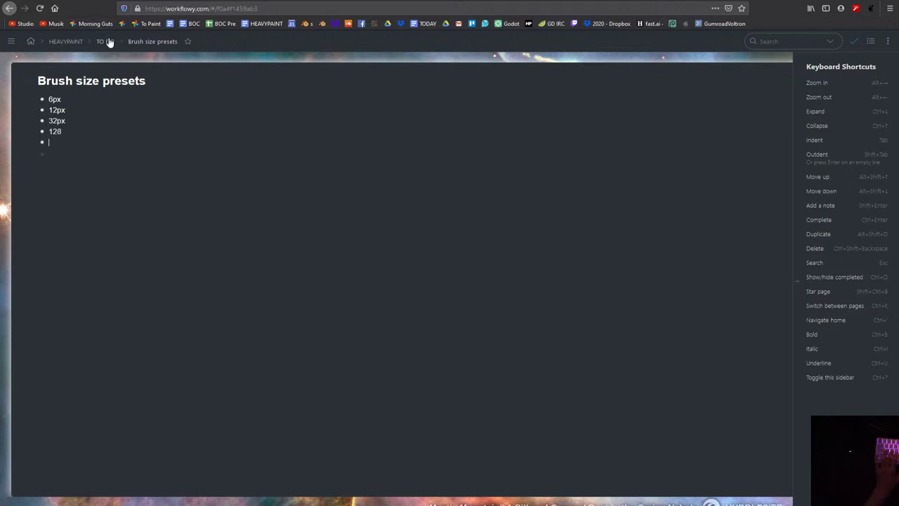
# Back on the HEAVYPAINT board, move Brush size presets into IN PROGRESS and Transforms into TO DO.
pyautogui.click(109, 43)
pyautogui.click(76, 42)
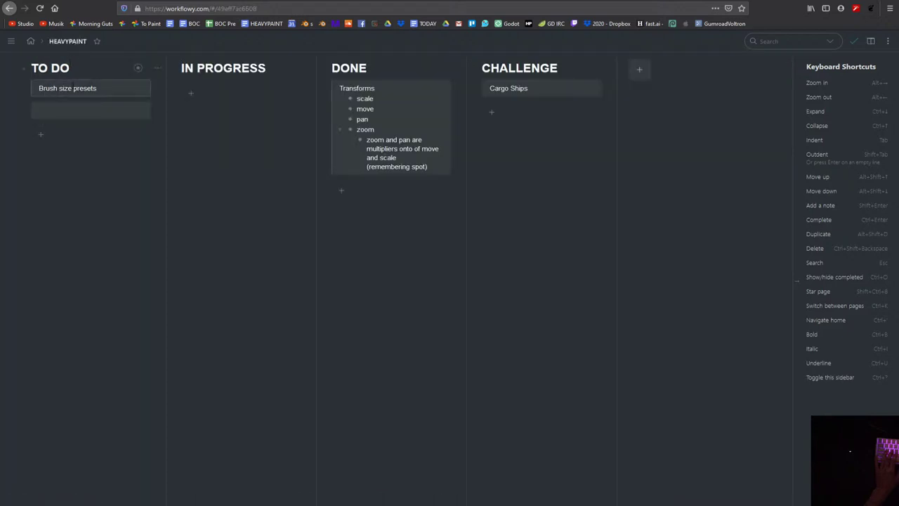
pyautogui.click(21, 88)
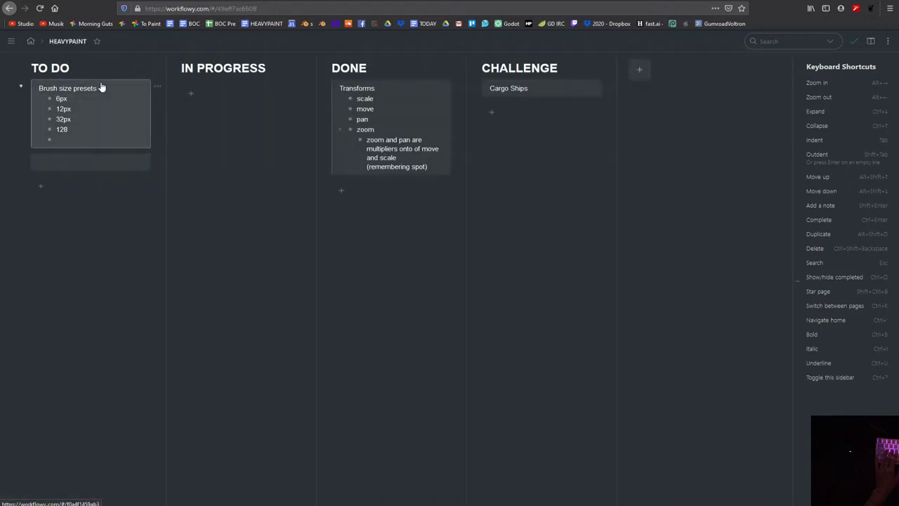
pyautogui.moveTo(104, 88); pyautogui.dragTo(242, 99)
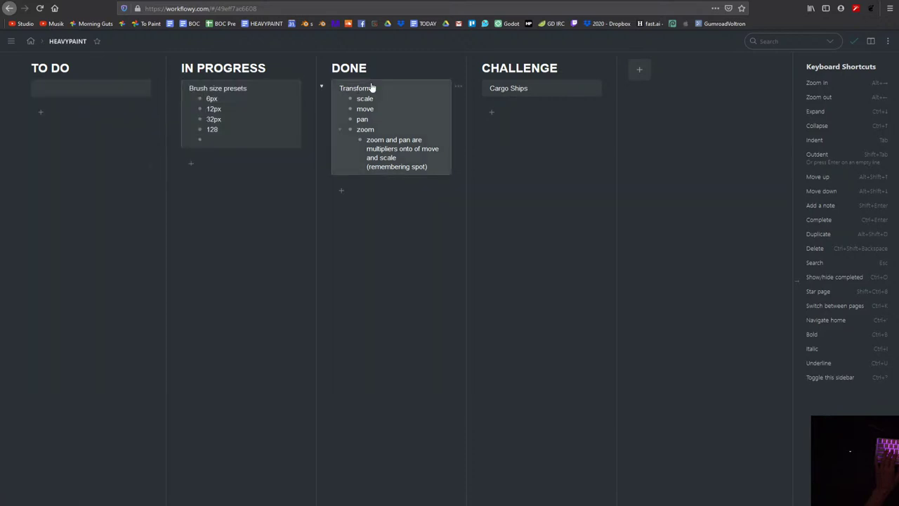
pyautogui.moveTo(371, 89); pyautogui.dragTo(70, 91)
# Add a 'Layers J/K' card below Brush size presets.
pyautogui.click(197, 163)
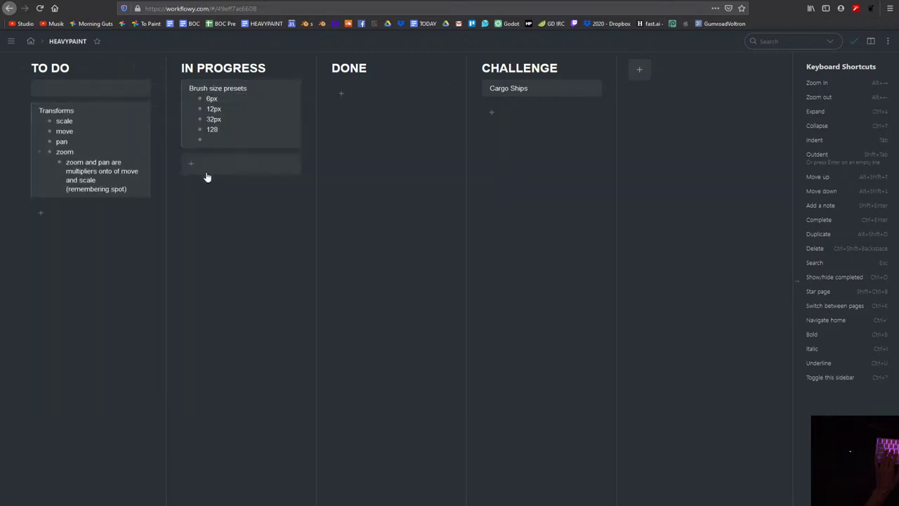
pyautogui.write('nothing')
pyautogui.press('BackSpace')
pyautogui.press('BackSpace')
pyautogui.press('BackSpace')
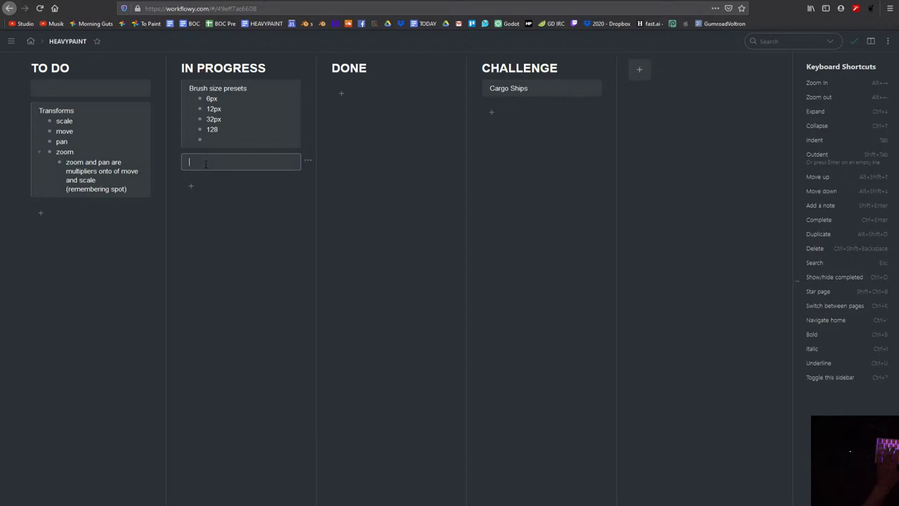
pyautogui.press('BackSpace')
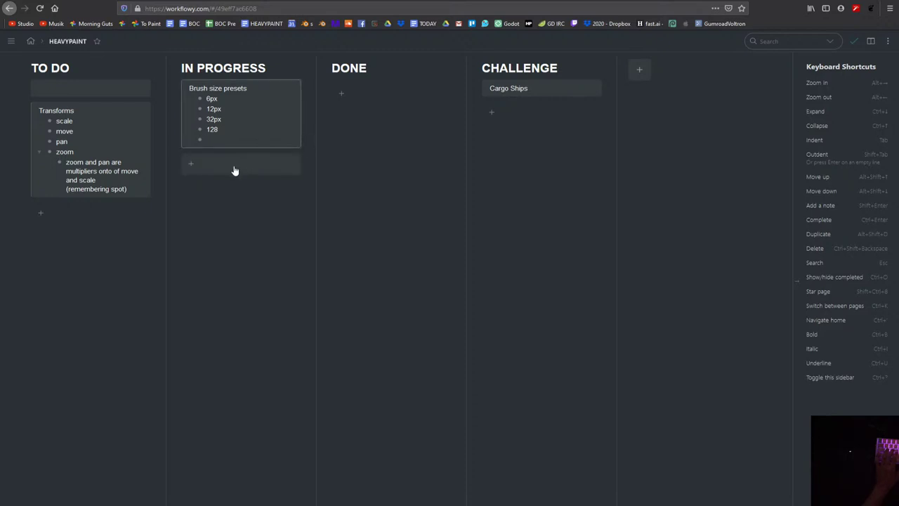
pyautogui.click(235, 167)
pyautogui.write('La')
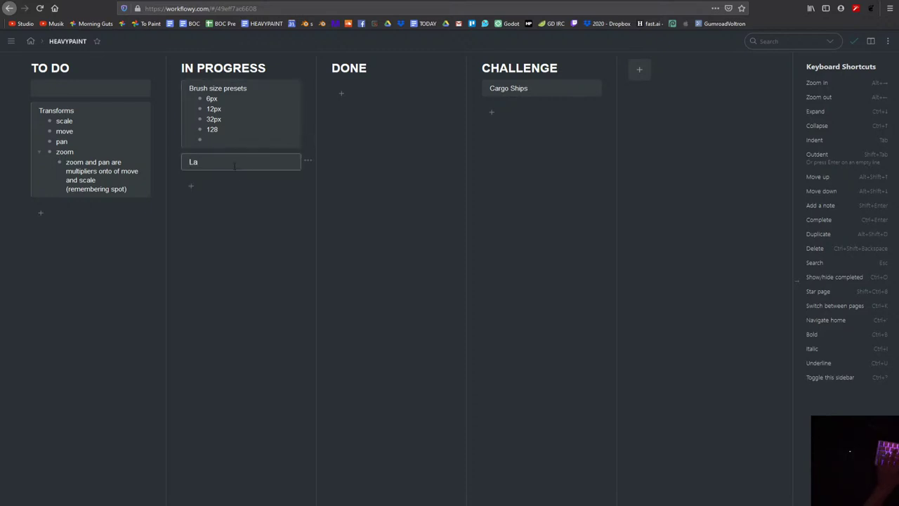
pyautogui.write('yers J/')
pyautogui.write('K')
pyautogui.press('Return')
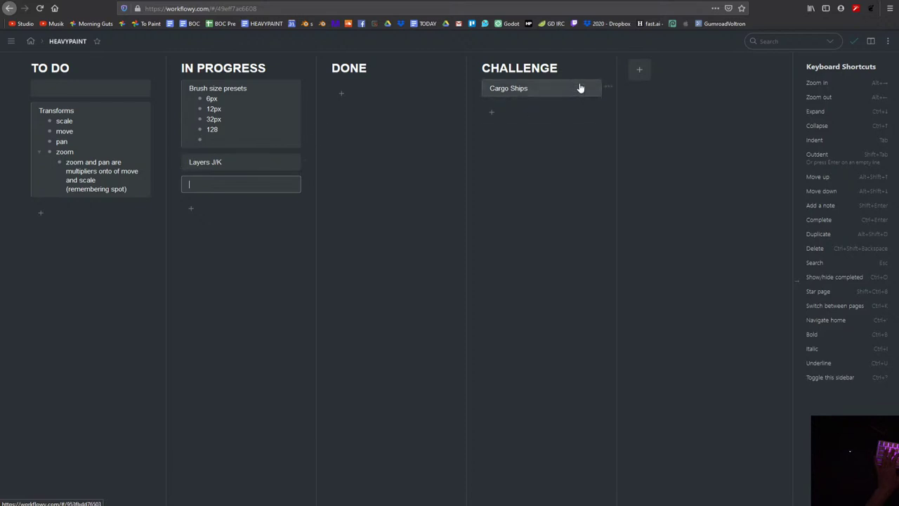
# Add a 'But not really' card, move Cargo Ships, and return Transforms to DONE.
pyautogui.moveTo(580, 88); pyautogui.dragTo(417, 103)
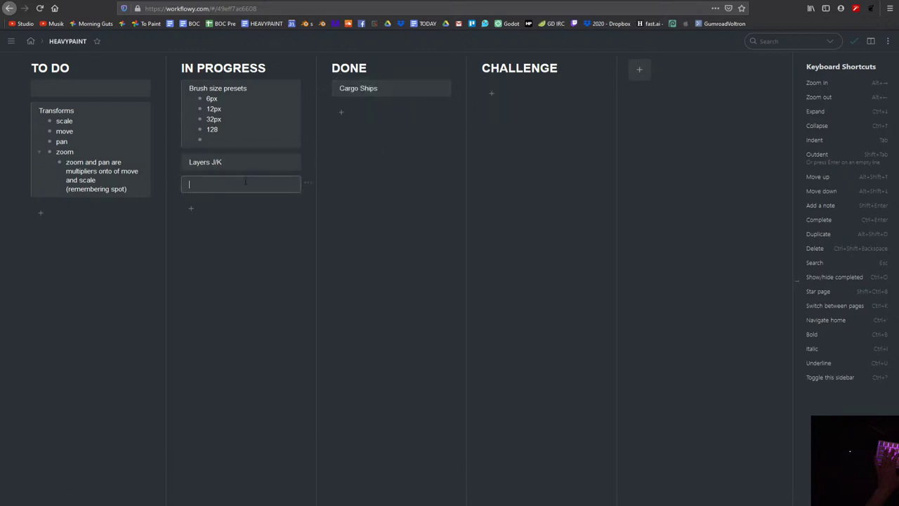
pyautogui.write('But not really')
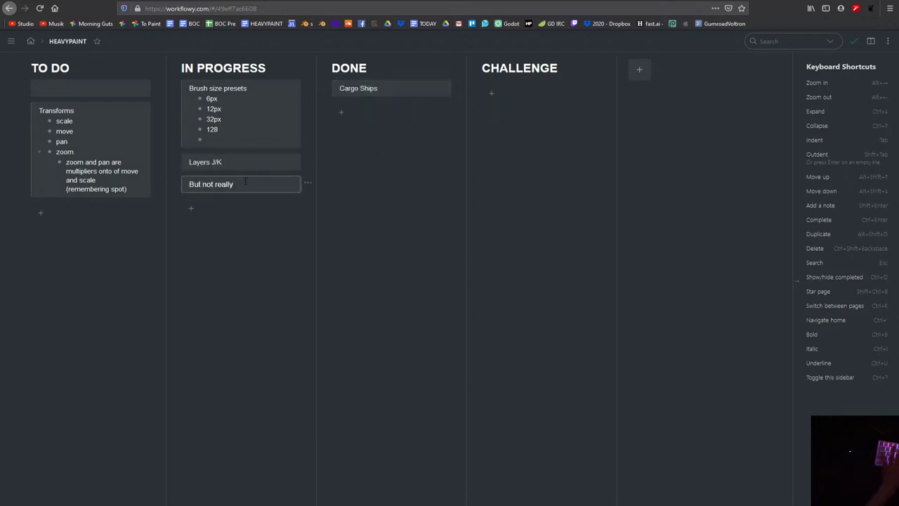
pyautogui.moveTo(116, 112)
pyautogui.mouseDown()
pyautogui.moveTo(399, 123)
pyautogui.moveTo(396, 98)
pyautogui.moveTo(572, 94)
pyautogui.mouseUp()
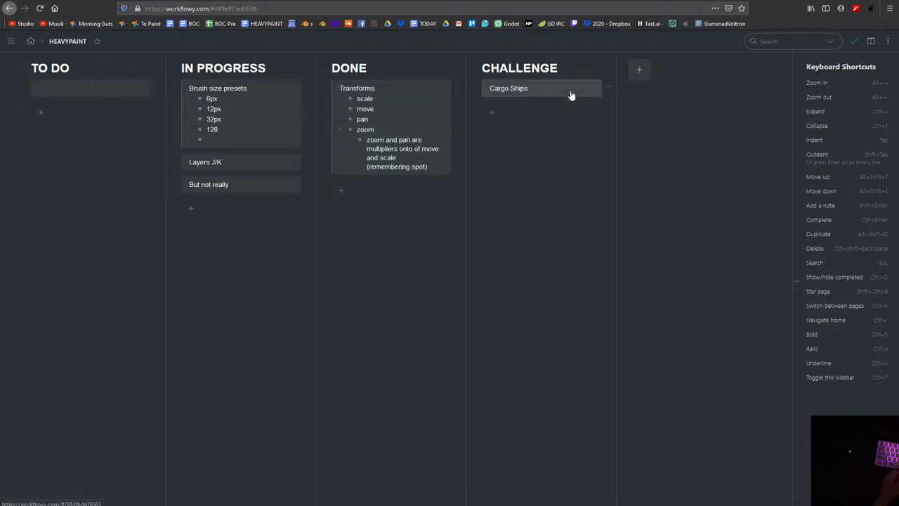
pyautogui.click(475, 69)
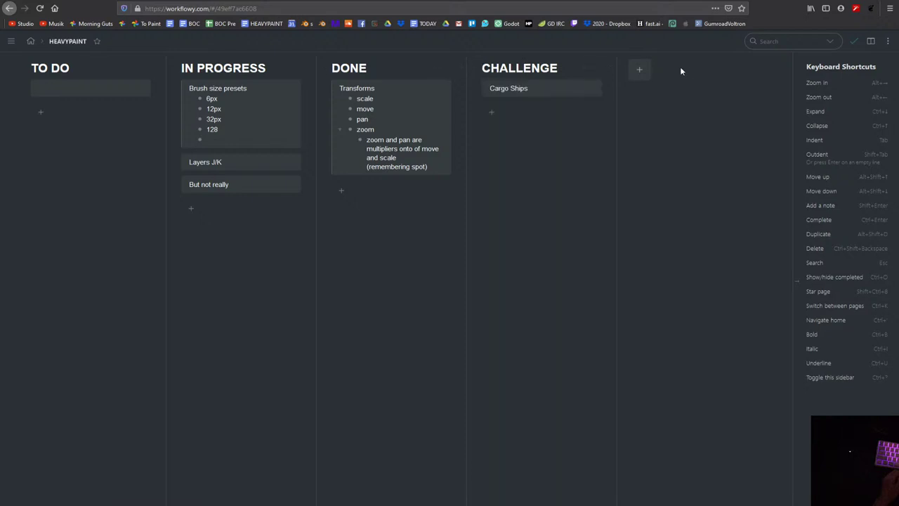
pyautogui.click(11, 41)
# Switch HEAVYPAINT to bullet view and add 'ininite' and 'sdasd' bullets under Layers J/K.
pyautogui.click(870, 42)
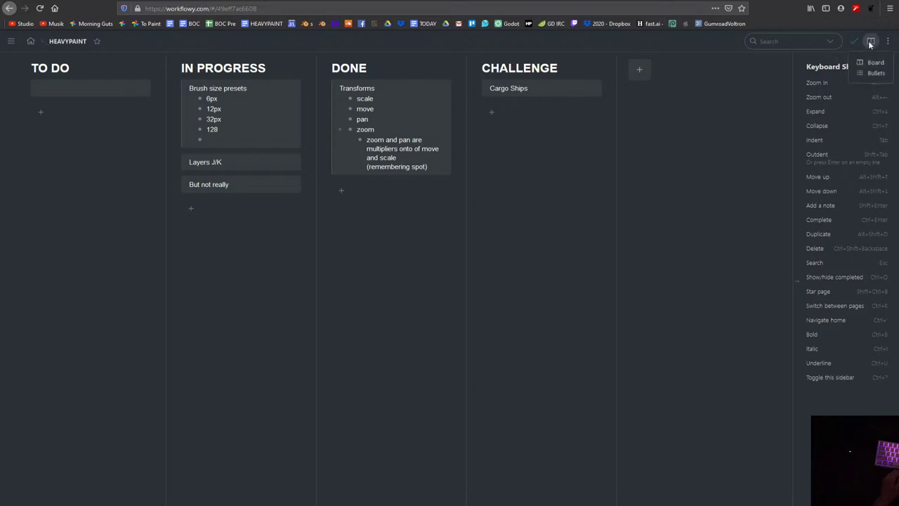
pyautogui.click(875, 73)
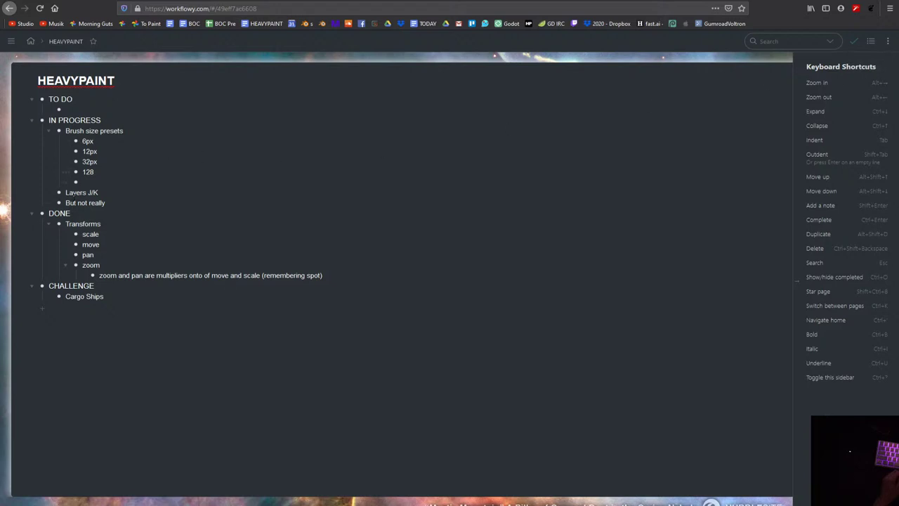
pyautogui.click(59, 193)
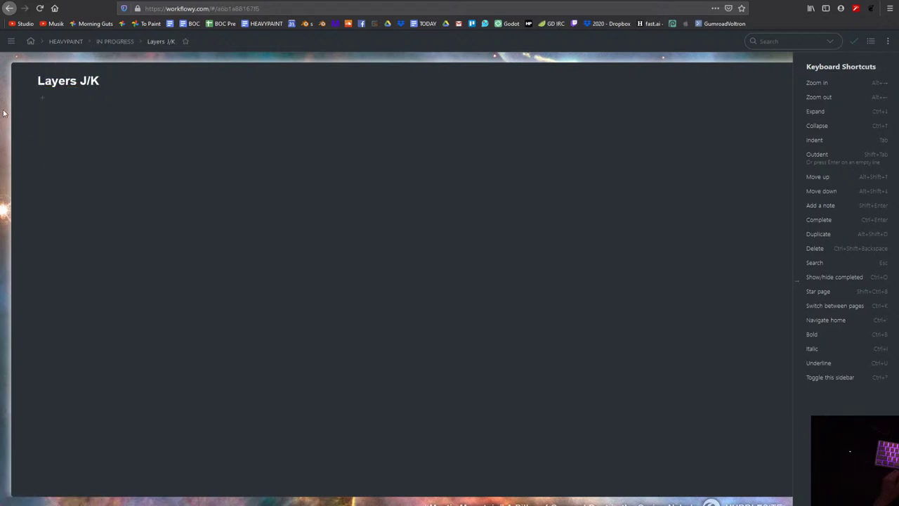
pyautogui.click(41, 98)
pyautogui.write('ini')
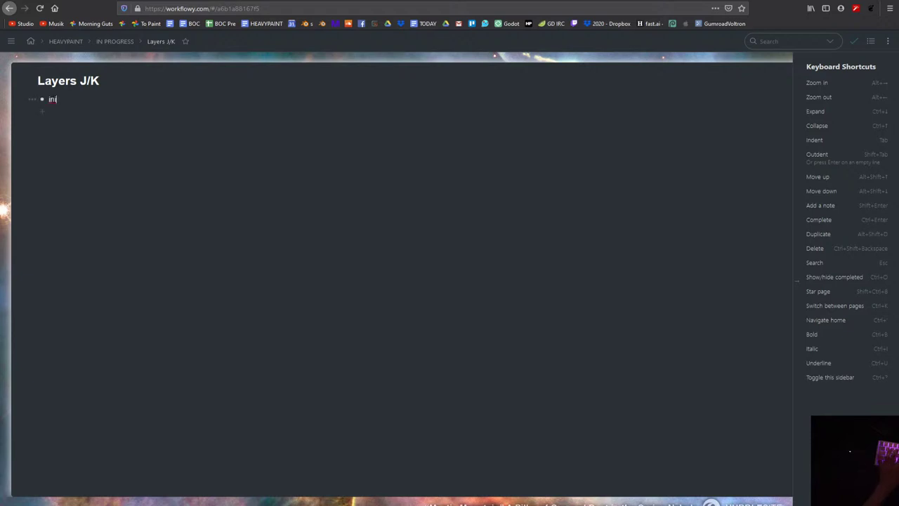
pyautogui.write('nite')
pyautogui.press('Return')
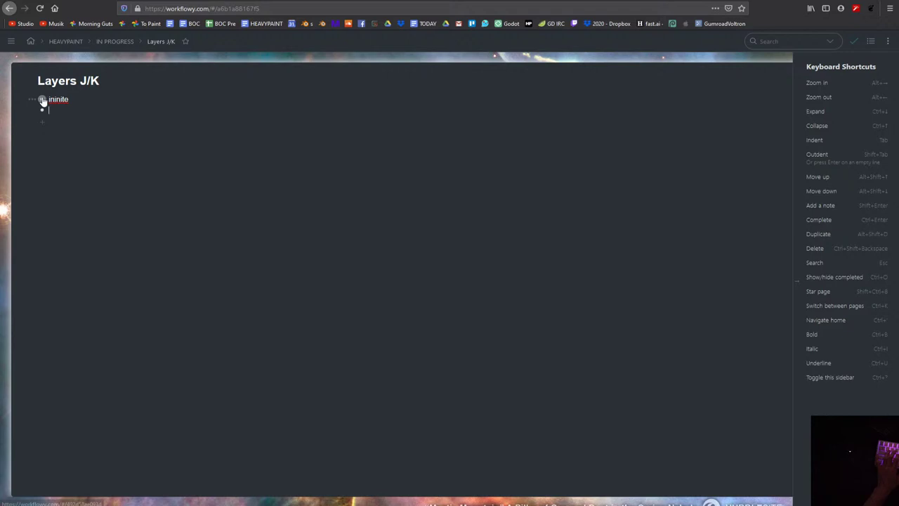
pyautogui.write('sdasd')
# Add two 'asdasdasdasd' child items inside ininite.
pyautogui.click(42, 99)
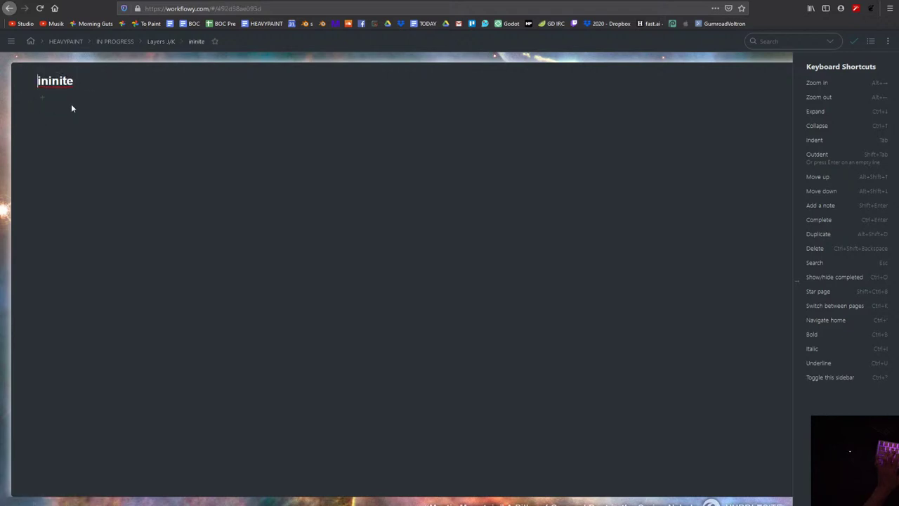
pyautogui.click(41, 99)
pyautogui.write('asdasdasdasd')
pyautogui.click(42, 115)
pyautogui.write('asdasdasdas')
pyautogui.write('d')
# Return up to the HEAVYPAINT outline and switch it to Board layout.
pyautogui.click(158, 41)
pyautogui.click(119, 41)
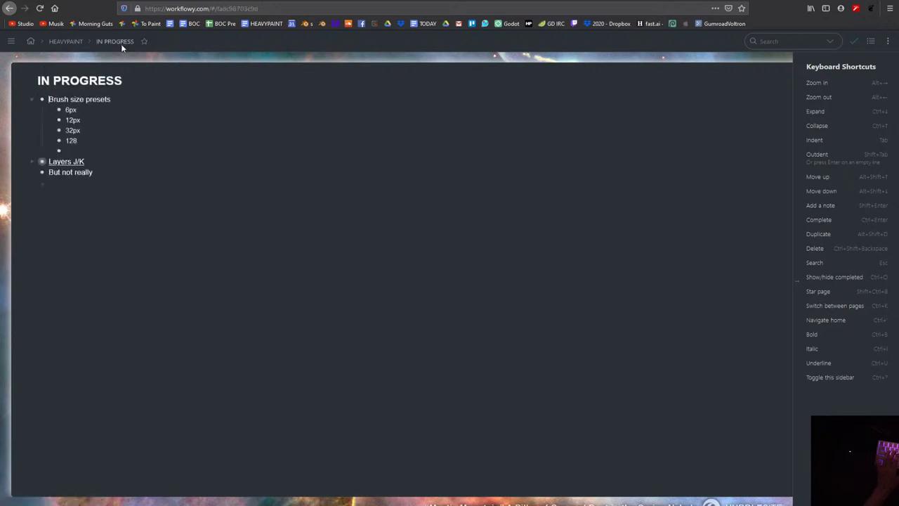
pyautogui.click(31, 162)
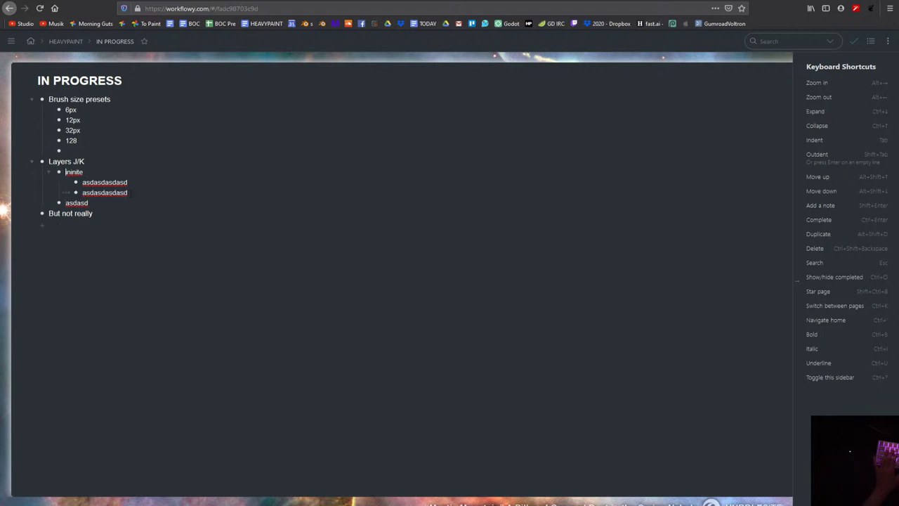
pyautogui.click(78, 41)
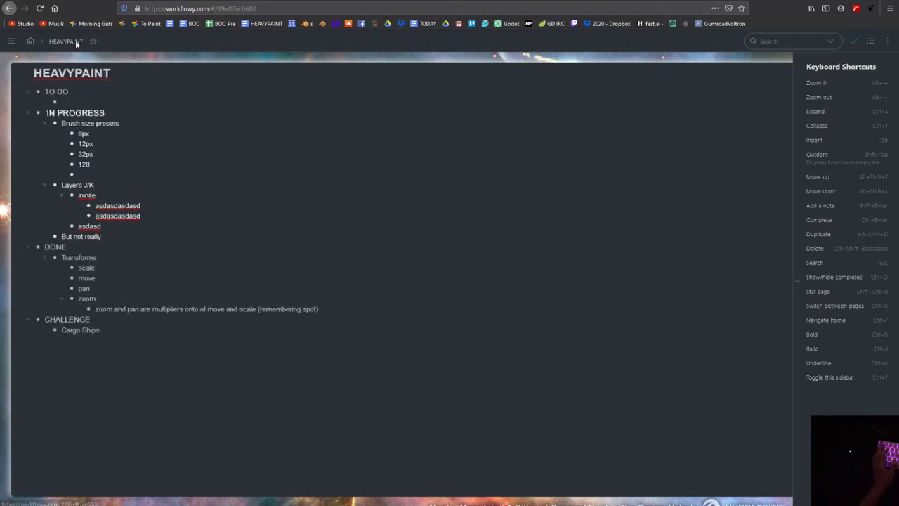
pyautogui.click(868, 42)
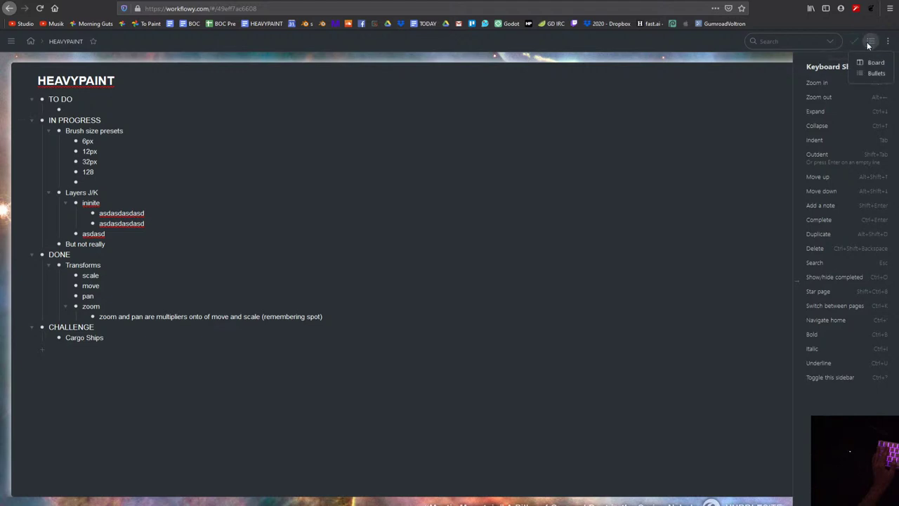
pyautogui.click(871, 73)
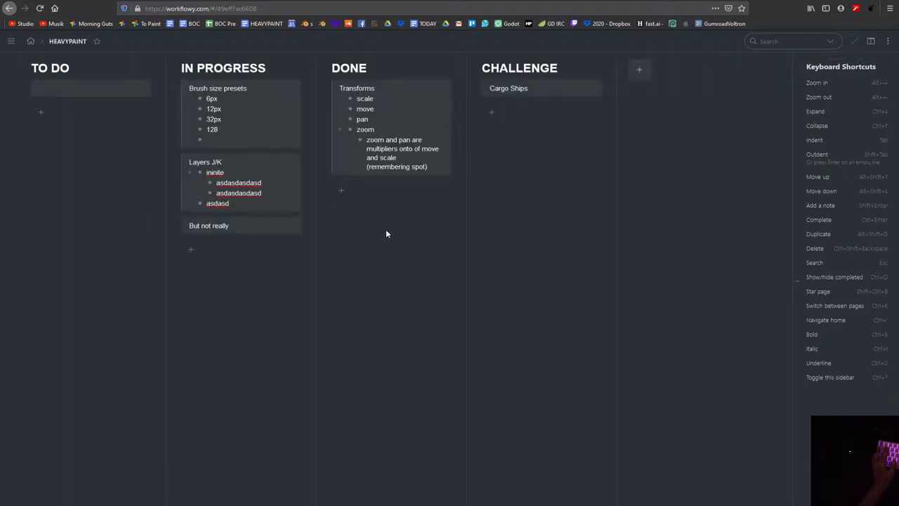
pyautogui.moveTo(391, 88)
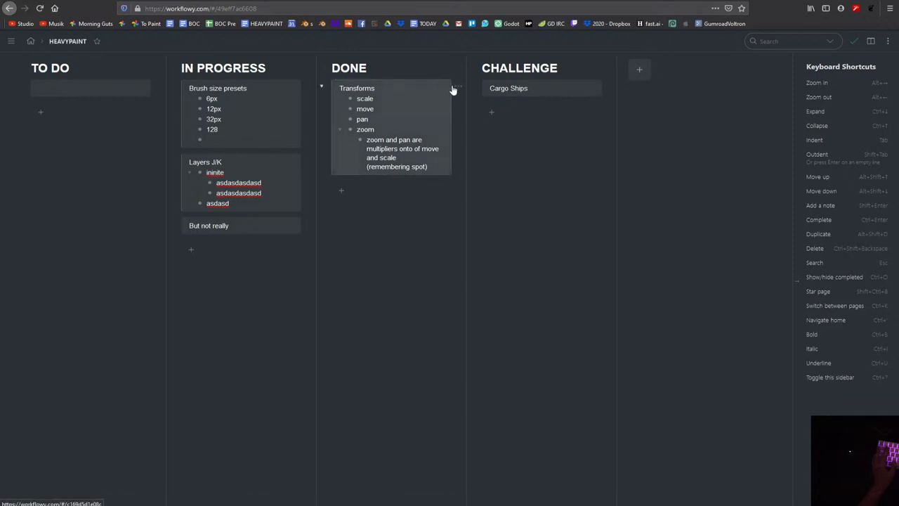
# Set the Transforms card's layout to Board, then try dragging it to another column.
pyautogui.click(459, 87)
pyautogui.click(463, 106)
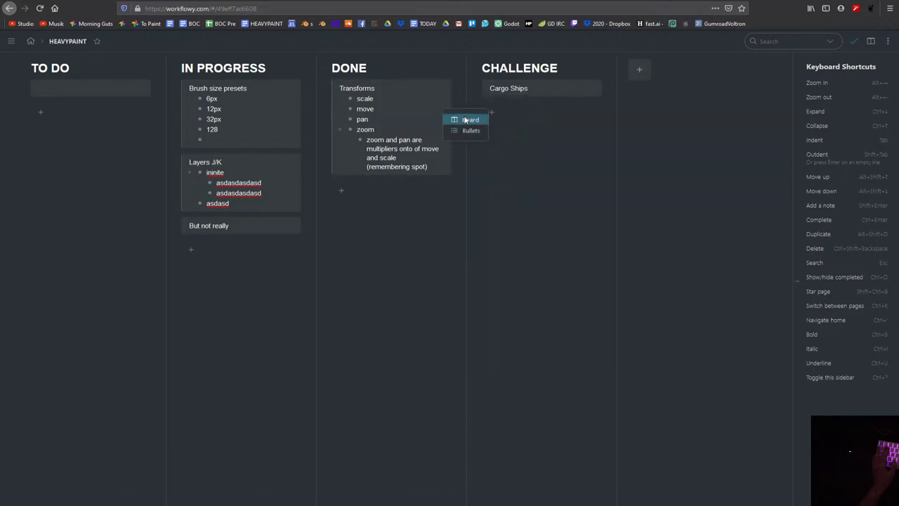
pyautogui.click(458, 87)
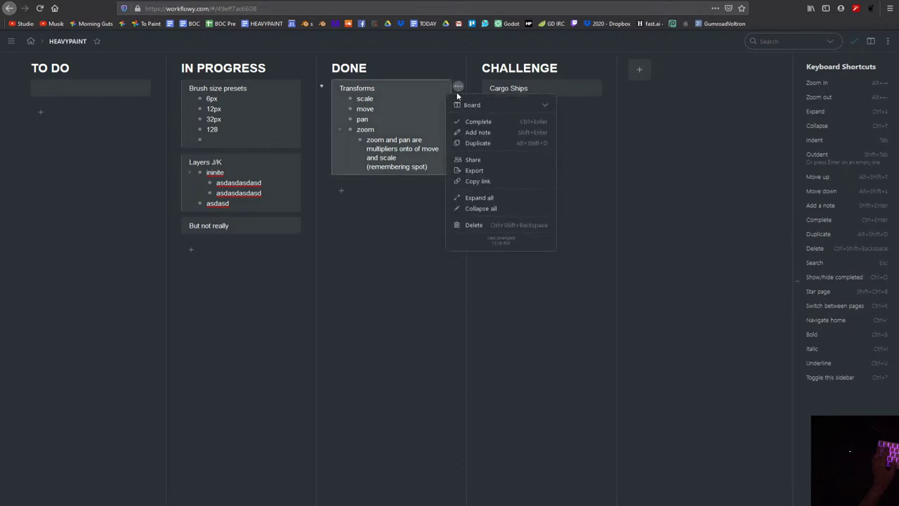
pyautogui.click(466, 107)
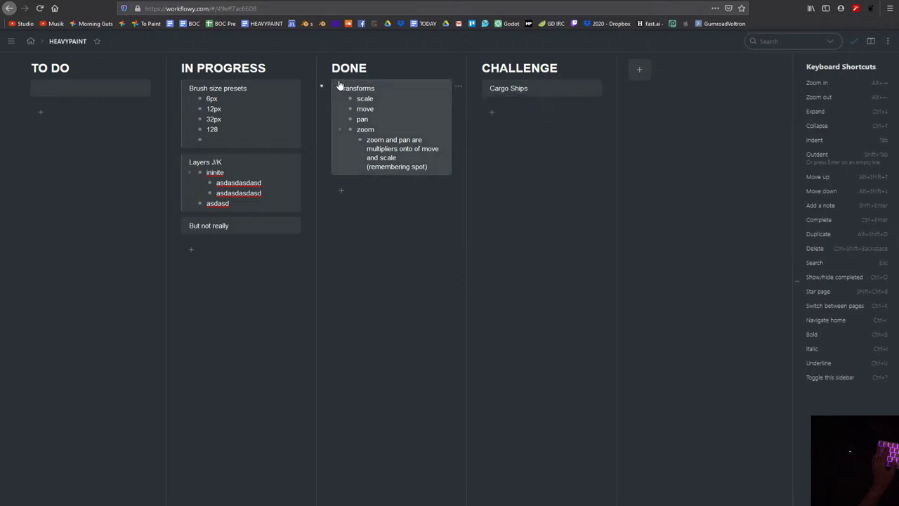
pyautogui.moveTo(336, 90)
pyautogui.mouseDown()
pyautogui.moveTo(506, 105)
pyautogui.moveTo(373, 92)
pyautogui.mouseUp()
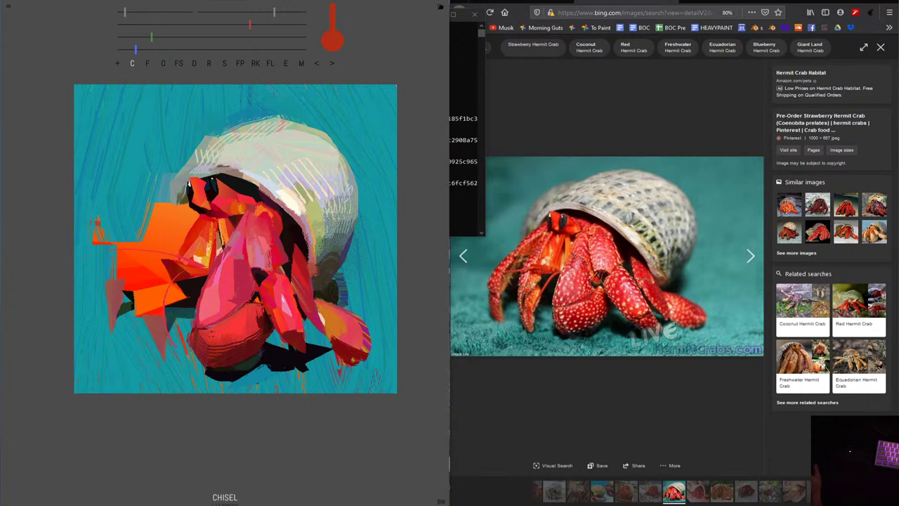
# Back in WorkFlowy, switch the HEAVYPAINT page to the Bullets list layout.
pyautogui.hotkey('alt', 'Tab')
pyautogui.hotkey('alt', 'Tab')
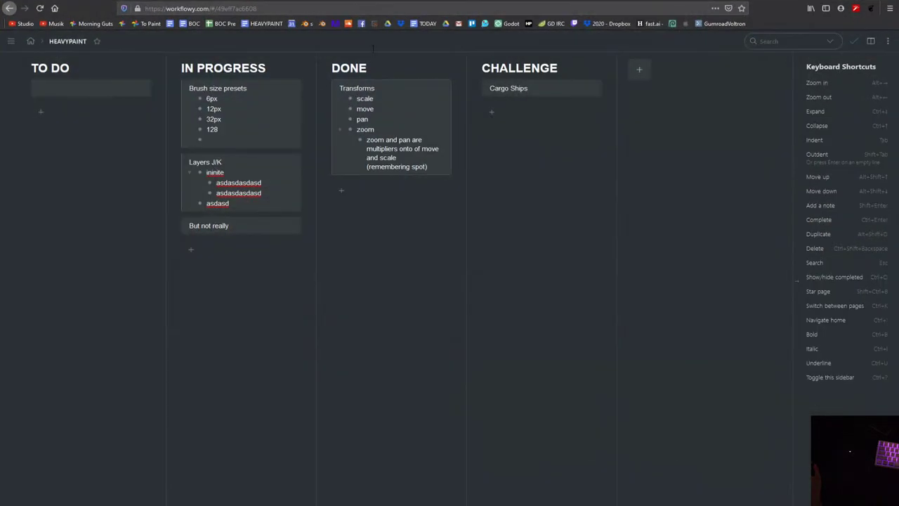
pyautogui.click(871, 40)
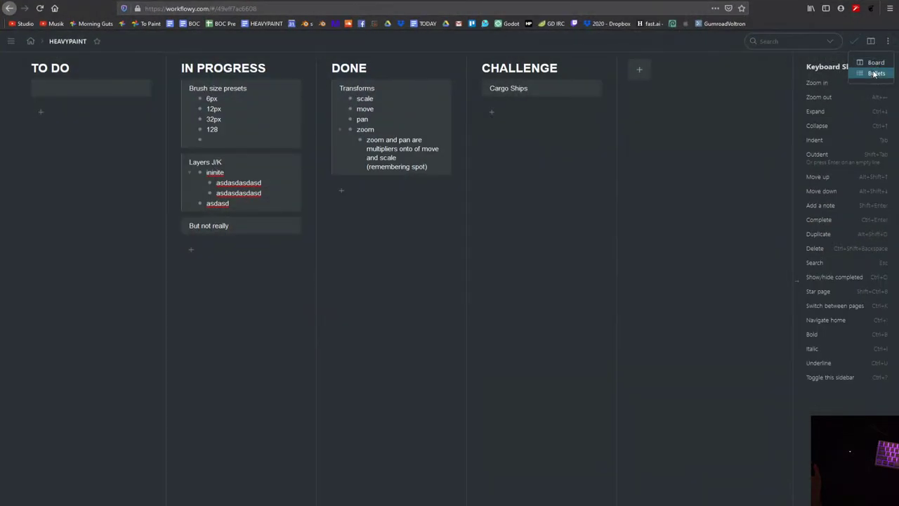
pyautogui.click(873, 73)
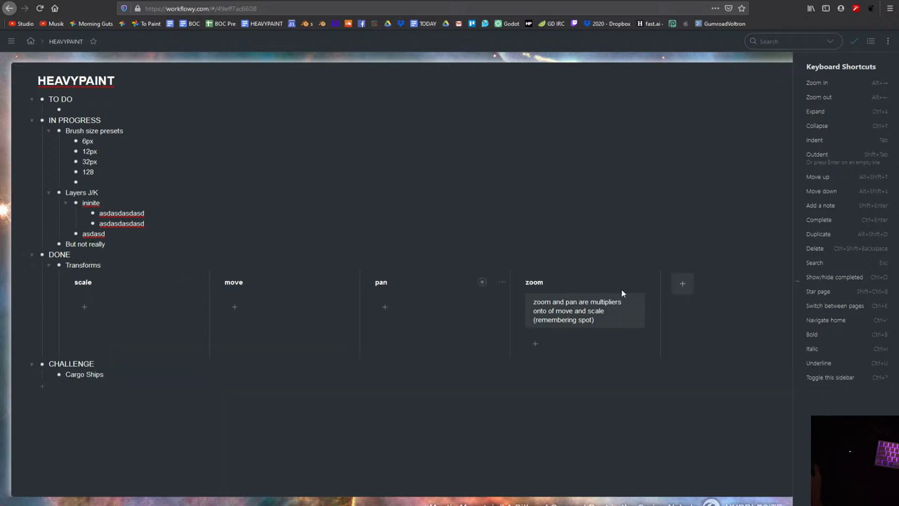
# Add placeholder cards 'asdasdasd', 'asdasd' and 'asd' under scale, plus an empty one.
pyautogui.click(110, 309)
pyautogui.write('asdasd')
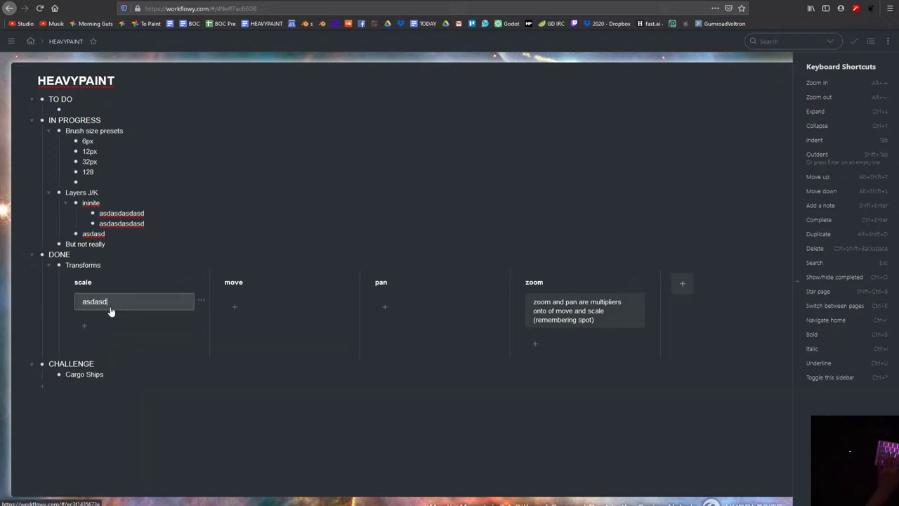
pyautogui.write('asd')
pyautogui.press('Return')
pyautogui.write('asdasd')
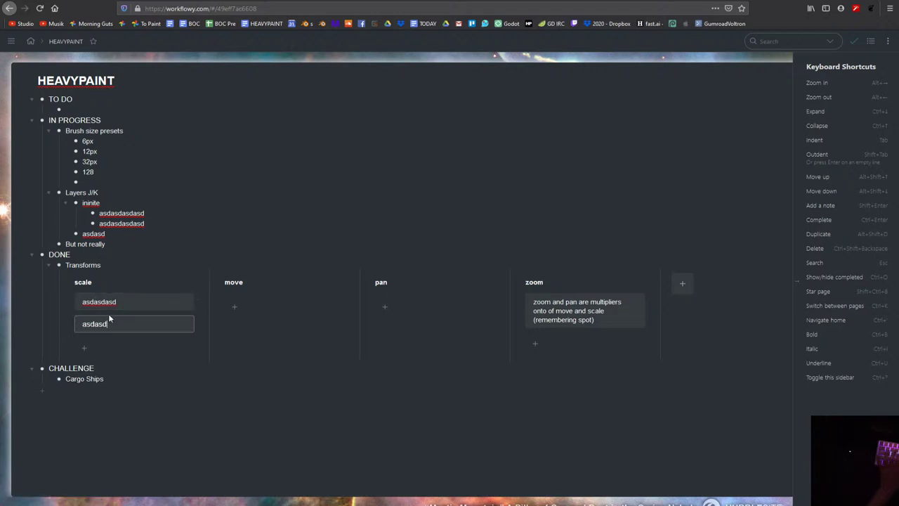
pyautogui.press('Return')
pyautogui.write('asd')
pyautogui.press('Return')
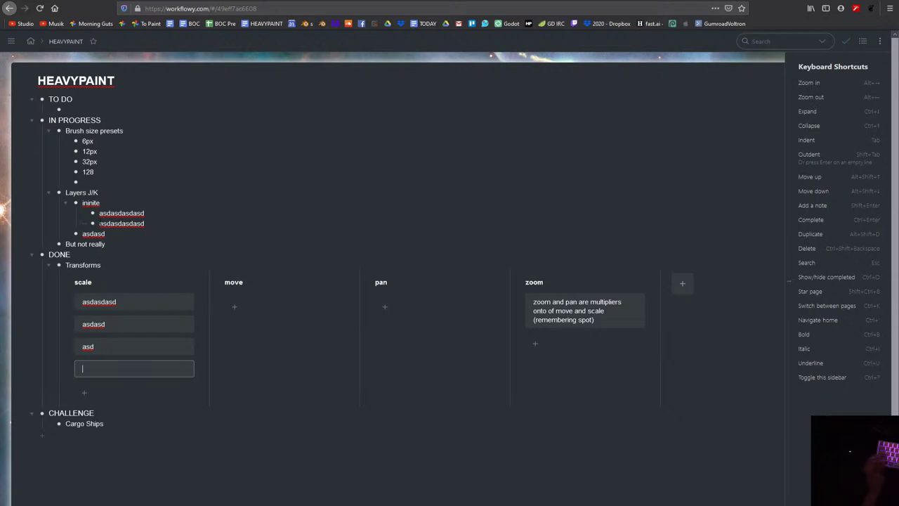
# Add a test item 'asdasd' under TO DO, then delete it.
pyautogui.scroll(-1, 35, 144)
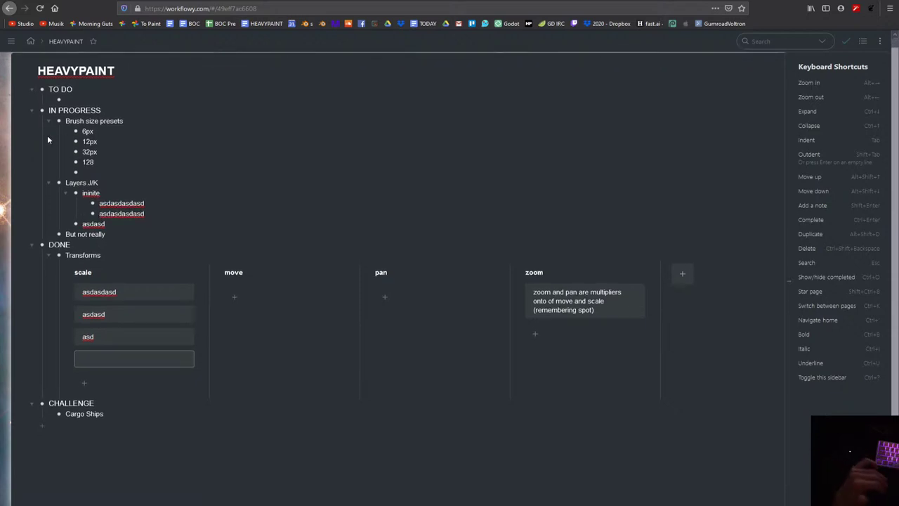
pyautogui.click(60, 99)
pyautogui.press('Return')
pyautogui.press('Return')
pyautogui.write('asd')
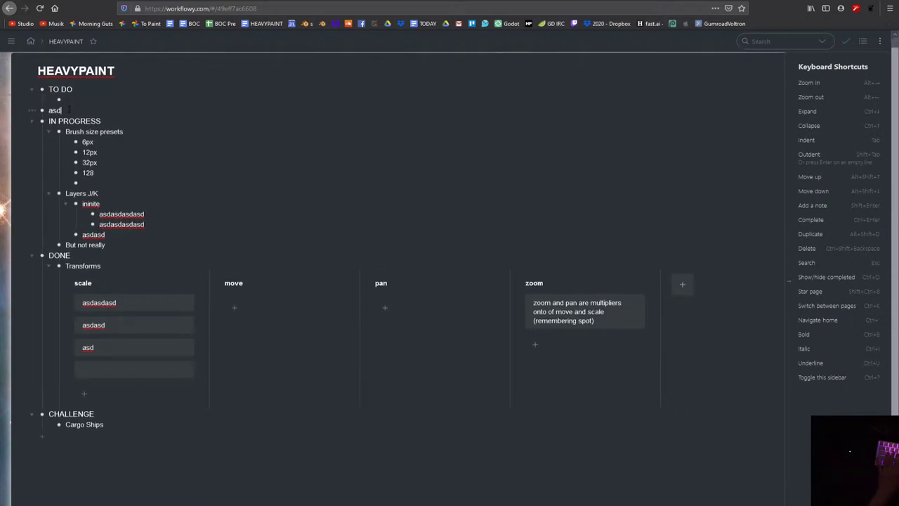
pyautogui.write('asd')
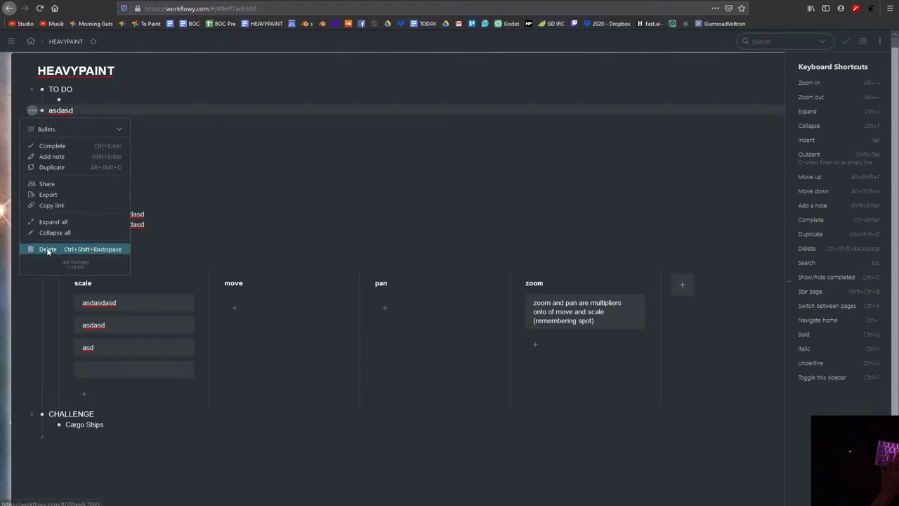
pyautogui.click(47, 249)
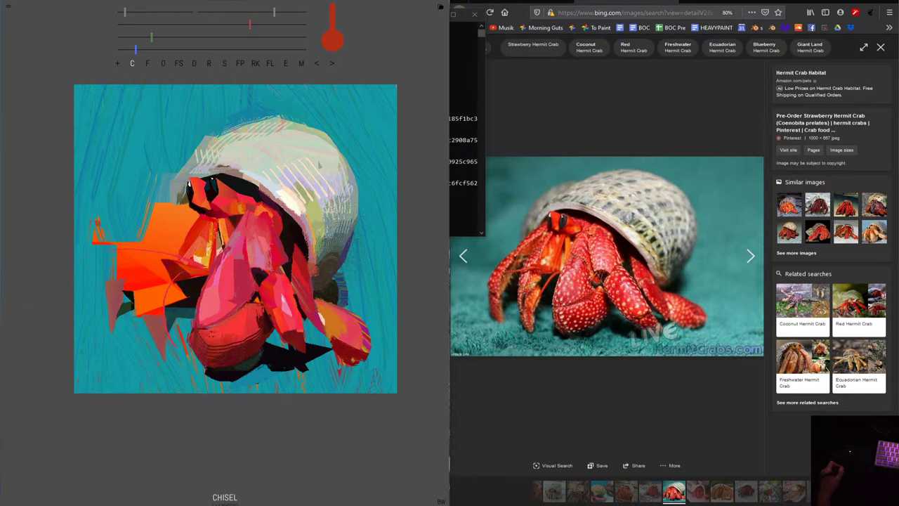
# Eyedrop a colour, paint a stroke on the lower claw, and undo it.
pyautogui.press('e')
pyautogui.click(351, 353)
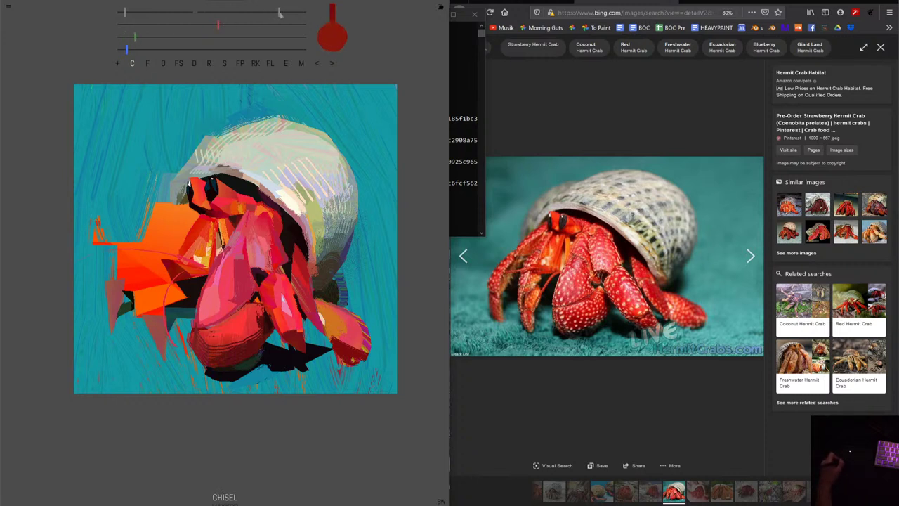
pyautogui.moveTo(336, 314)
pyautogui.mouseDown()
pyautogui.moveTo(355, 332)
pyautogui.moveTo(316, 302)
pyautogui.mouseUp()
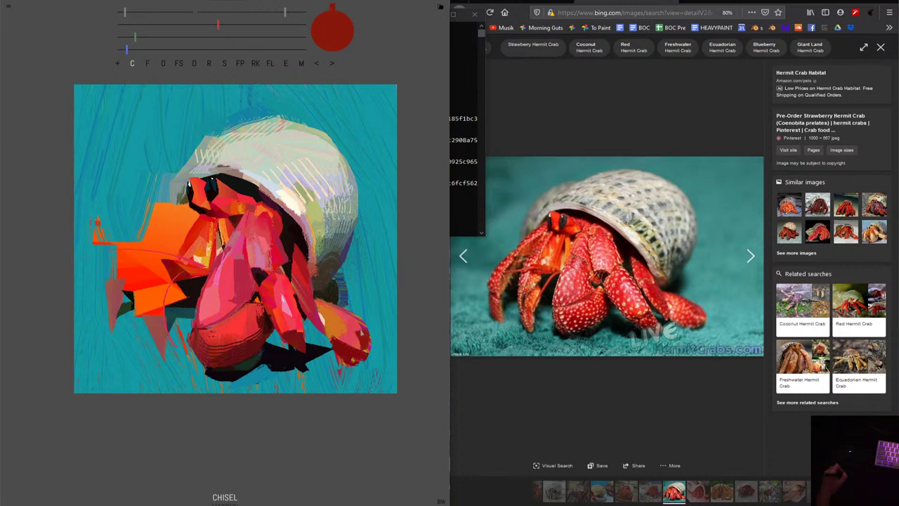
pyautogui.click(316, 64)
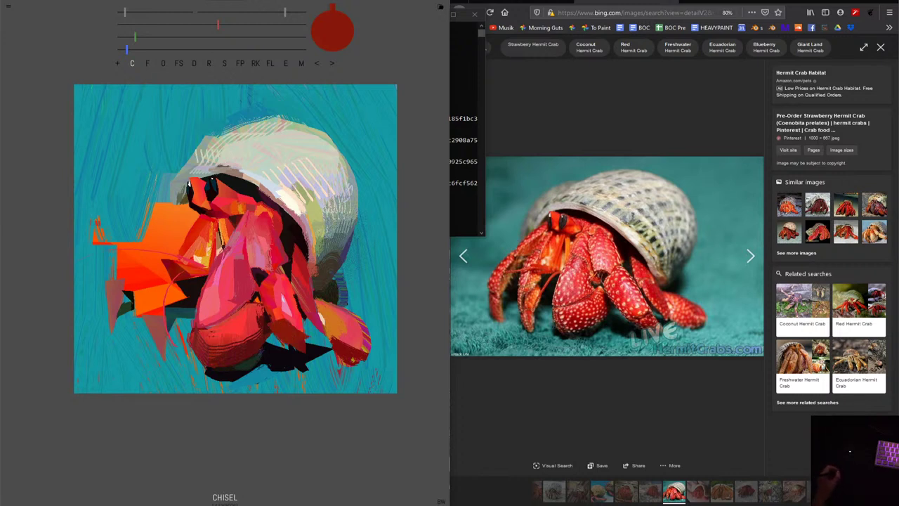
# Shrink the brush, try and undo a streaky claw stroke, then mix a pale blue.
pyautogui.moveTo(284, 12); pyautogui.dragTo(274, 12)
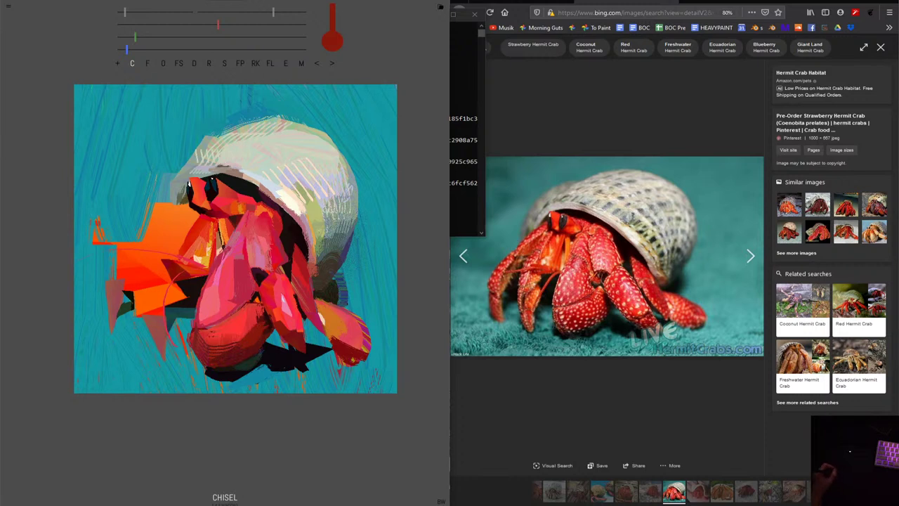
pyautogui.moveTo(241, 337); pyautogui.dragTo(270, 330)
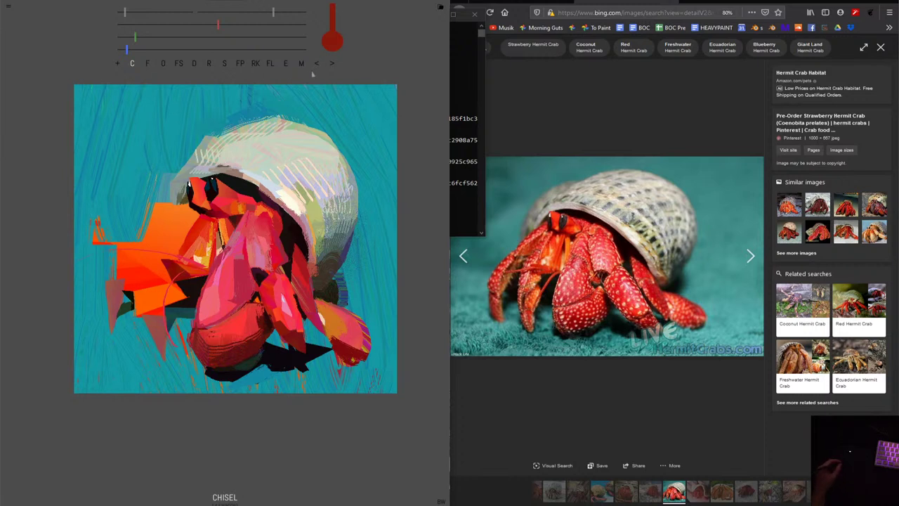
pyautogui.click(318, 64)
pyautogui.moveTo(135, 36)
pyautogui.mouseDown()
pyautogui.moveTo(258, 37)
pyautogui.moveTo(287, 49)
pyautogui.moveTo(239, 49)
pyautogui.moveTo(237, 36)
pyautogui.mouseUp()
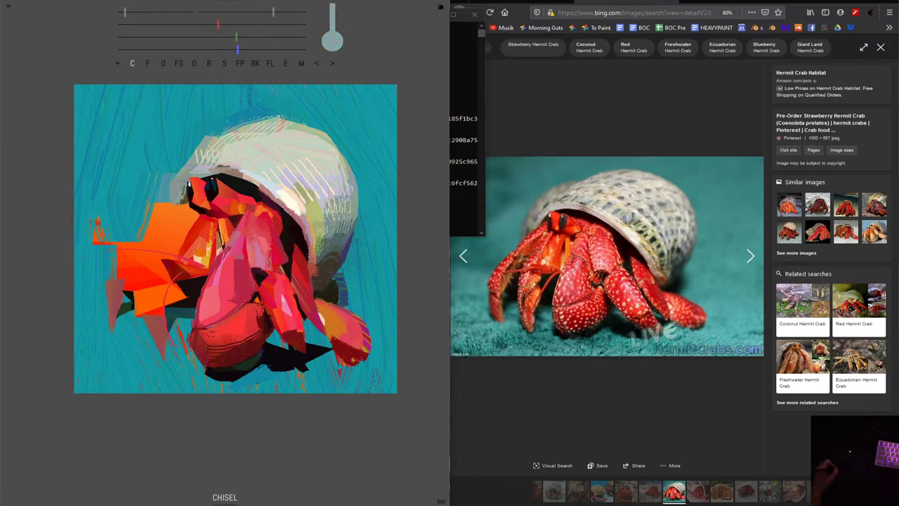
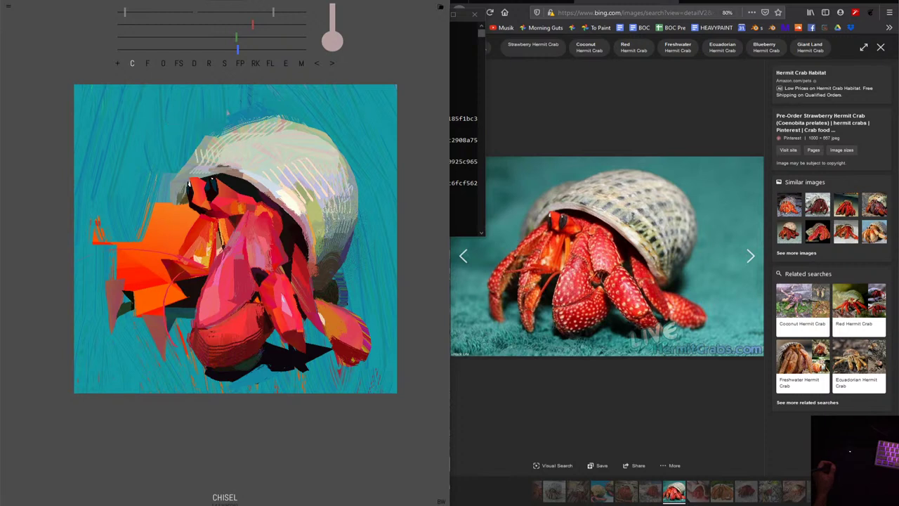
# Eyedrop teal and pale green, nudge toward light blue, and dab small strokes on the shell's upper-left.
pyautogui.press('e')
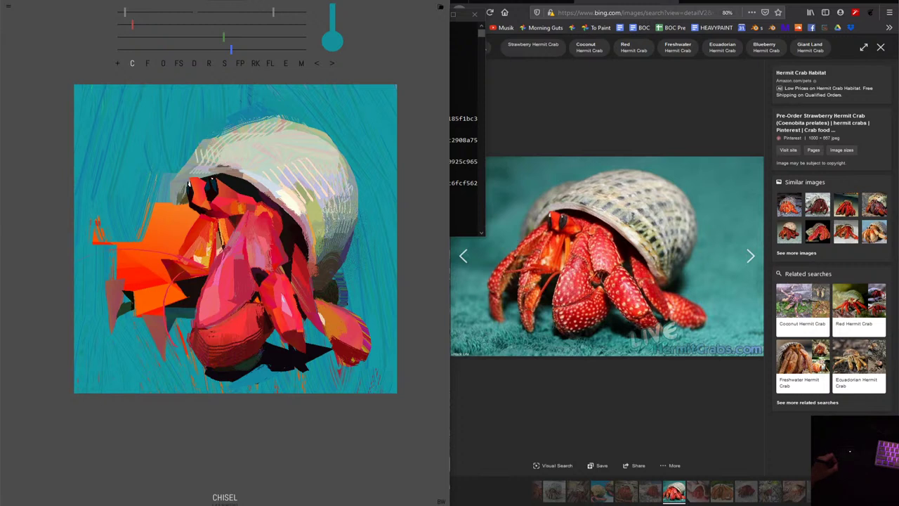
pyautogui.press('e')
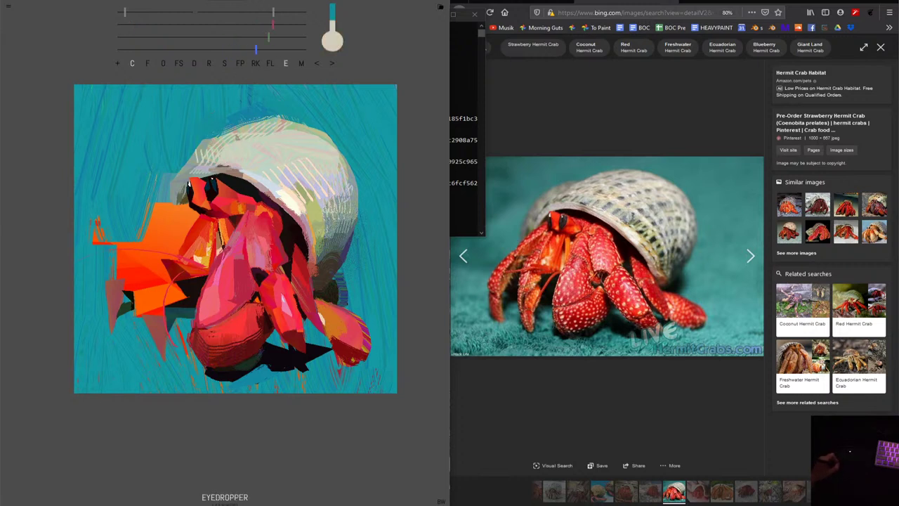
pyautogui.press('e')
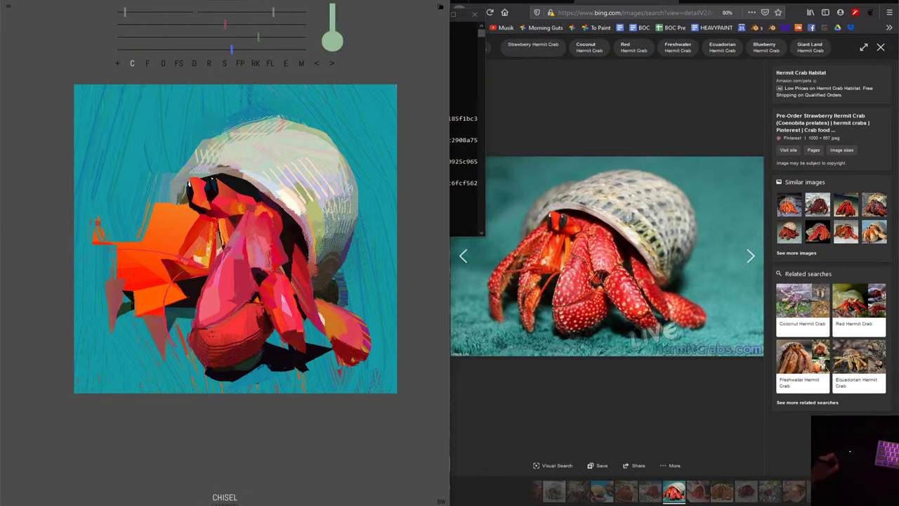
pyautogui.moveTo(225, 129)
pyautogui.mouseDown()
pyautogui.moveTo(212, 149)
pyautogui.moveTo(230, 135)
pyautogui.mouseUp()
pyautogui.moveTo(238, 52); pyautogui.dragTo(275, 49)
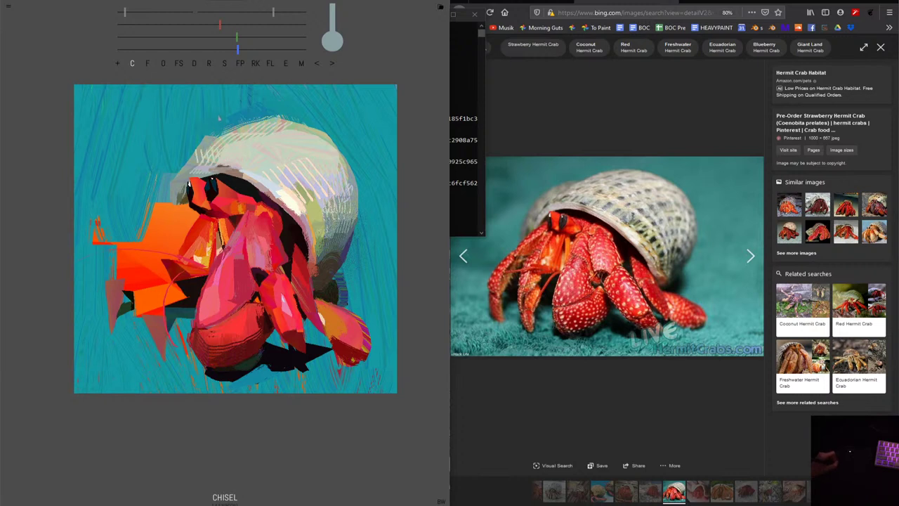
pyautogui.press('e')
pyautogui.click(219, 118)
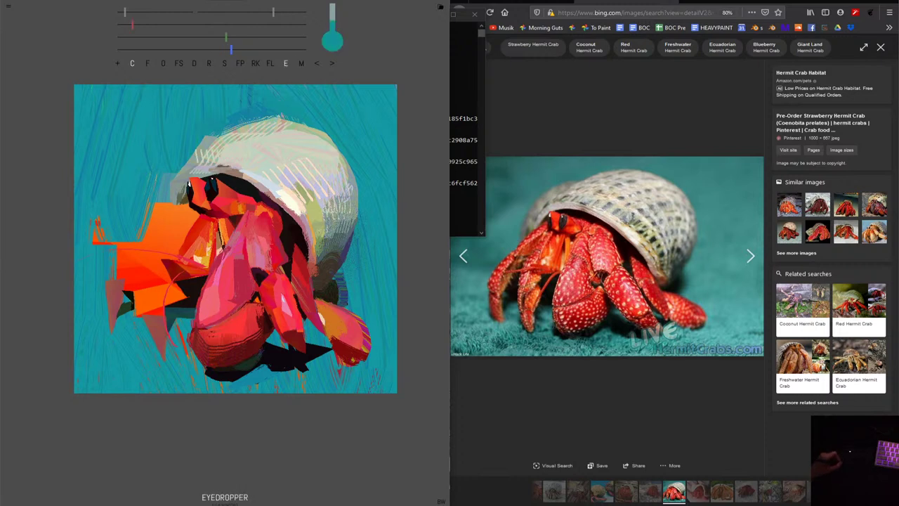
pyautogui.press('c')
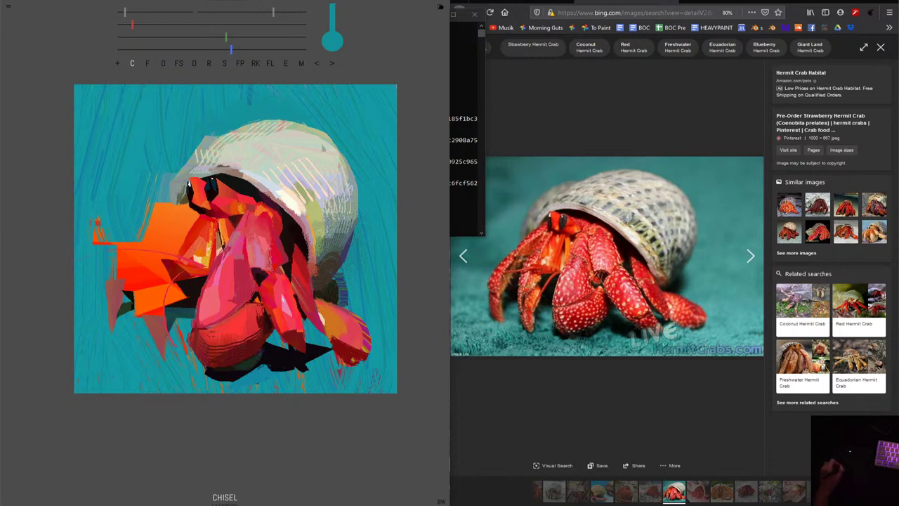
# Mix a peach tone and paint strokes lightening the shell's upper-right edge.
pyautogui.moveTo(217, 40); pyautogui.dragTo(318, 114)
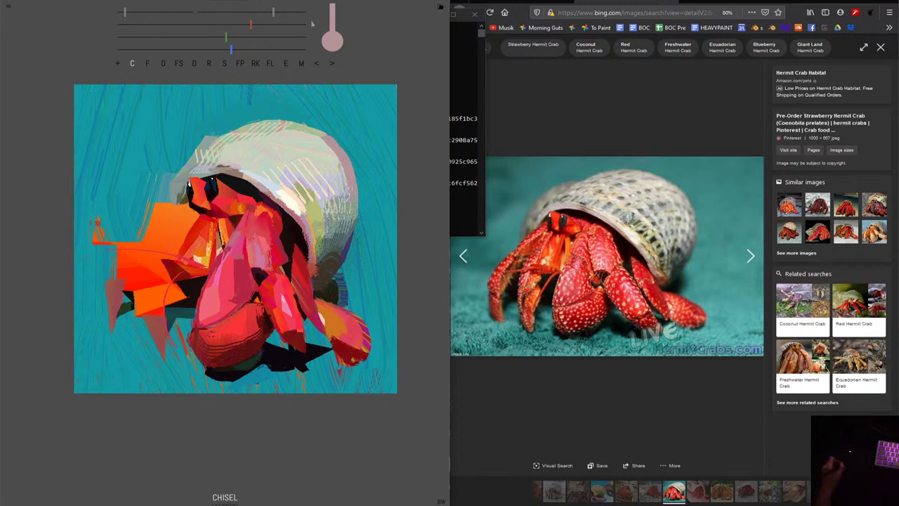
pyautogui.moveTo(311, 24)
pyautogui.mouseDown()
pyautogui.moveTo(279, 17)
pyautogui.moveTo(282, 24)
pyautogui.mouseUp()
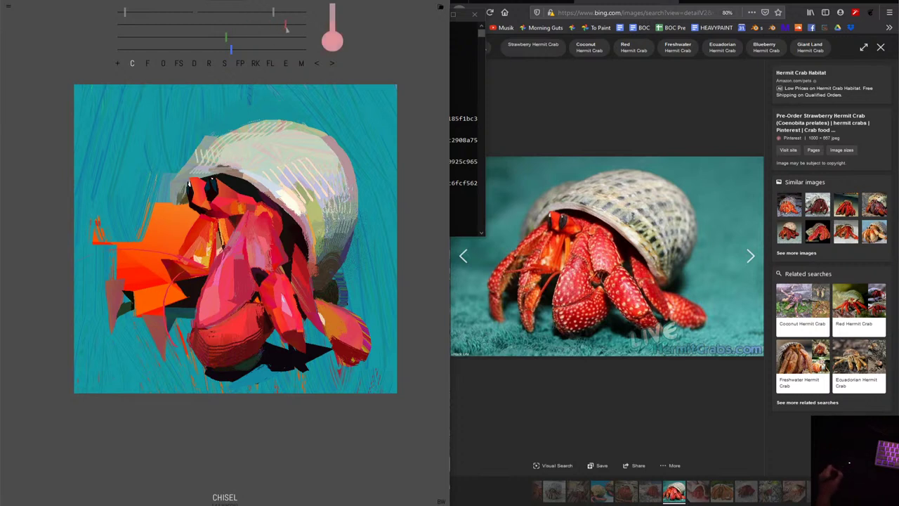
pyautogui.moveTo(226, 36); pyautogui.dragTo(250, 37)
pyautogui.moveTo(309, 133); pyautogui.dragTo(342, 152)
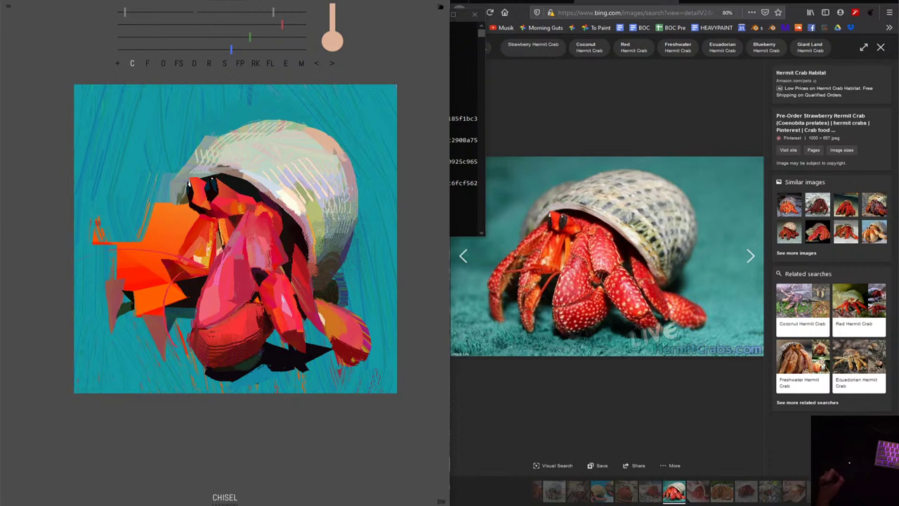
pyautogui.moveTo(335, 149); pyautogui.dragTo(346, 154)
# Eyedrop from the shell, adjust to beige, and add bright strokes on its right side.
pyautogui.click(285, 64)
pyautogui.click(316, 140)
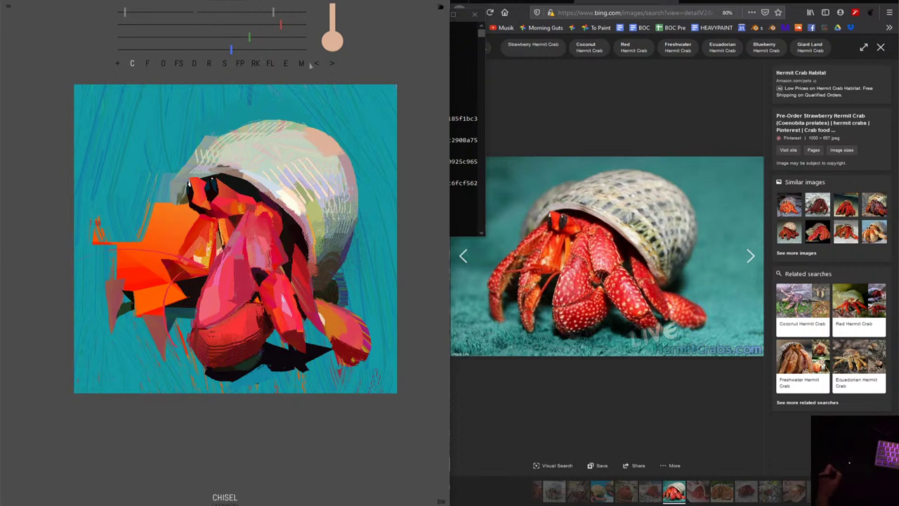
pyautogui.moveTo(249, 37)
pyautogui.mouseDown()
pyautogui.moveTo(266, 37)
pyautogui.moveTo(242, 49)
pyautogui.mouseUp()
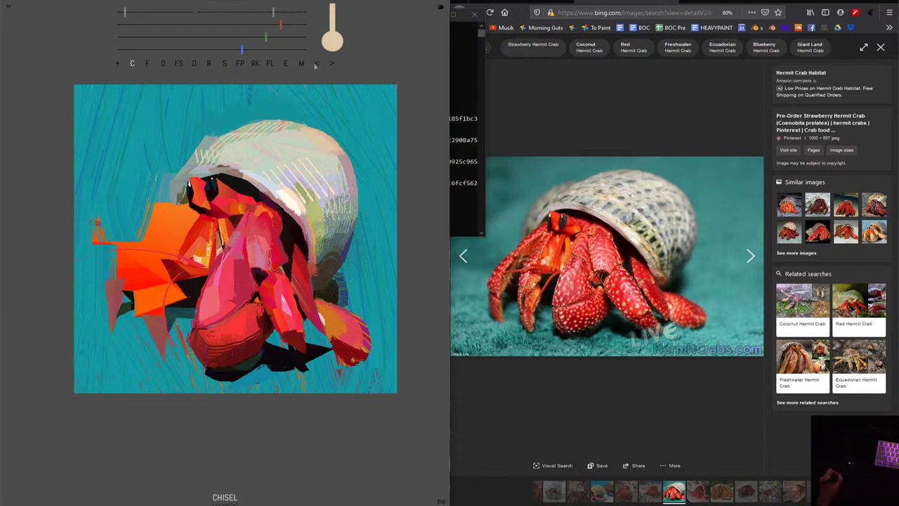
pyautogui.moveTo(310, 136); pyautogui.dragTo(357, 181)
pyautogui.click(286, 64)
pyautogui.moveTo(304, 106); pyautogui.dragTo(329, 166)
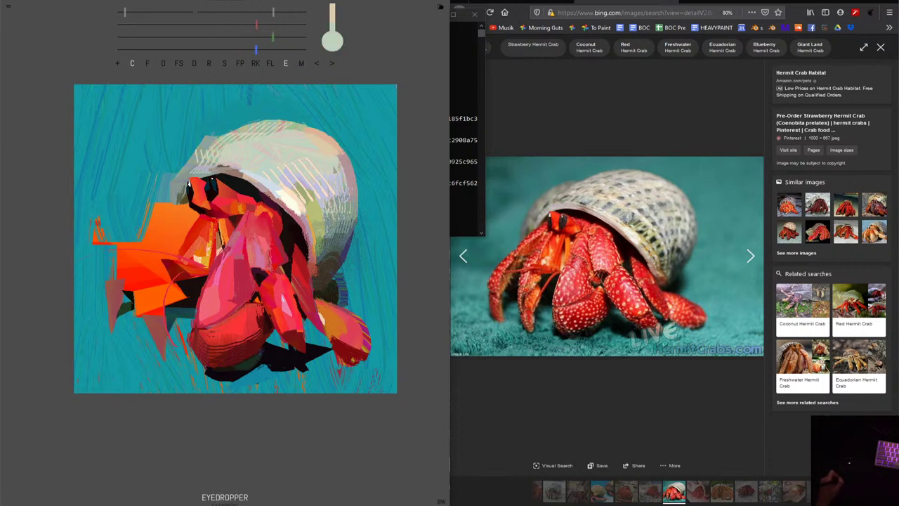
# Try the colour mixing tool, eyedrop teal then salmon pink from the crab, and open Chisel Settings.
pyautogui.press('c')
pyautogui.click(307, 63)
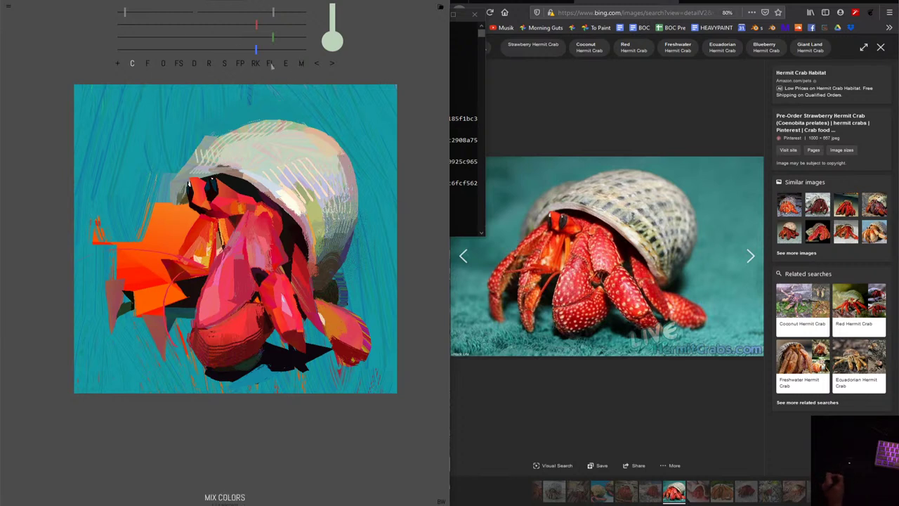
pyautogui.press('e')
pyautogui.click(190, 127)
pyautogui.press('c')
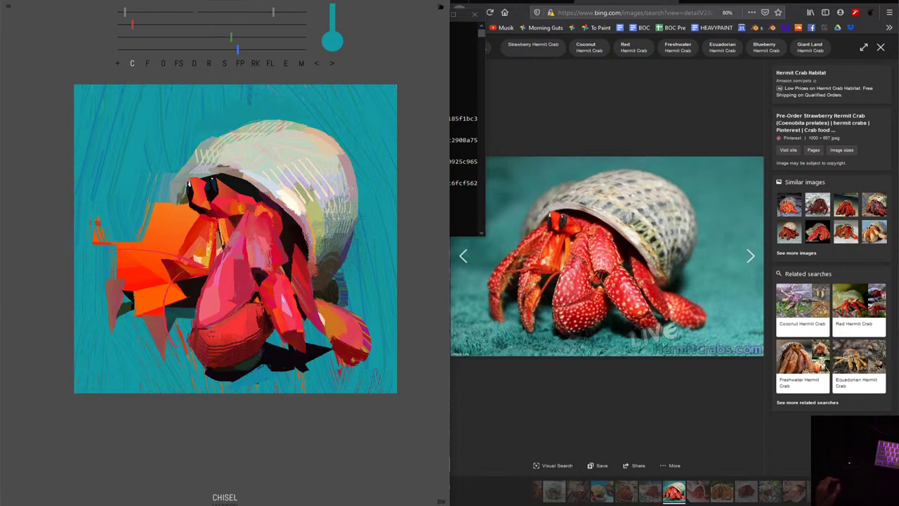
pyautogui.click(285, 63)
pyautogui.click(284, 212)
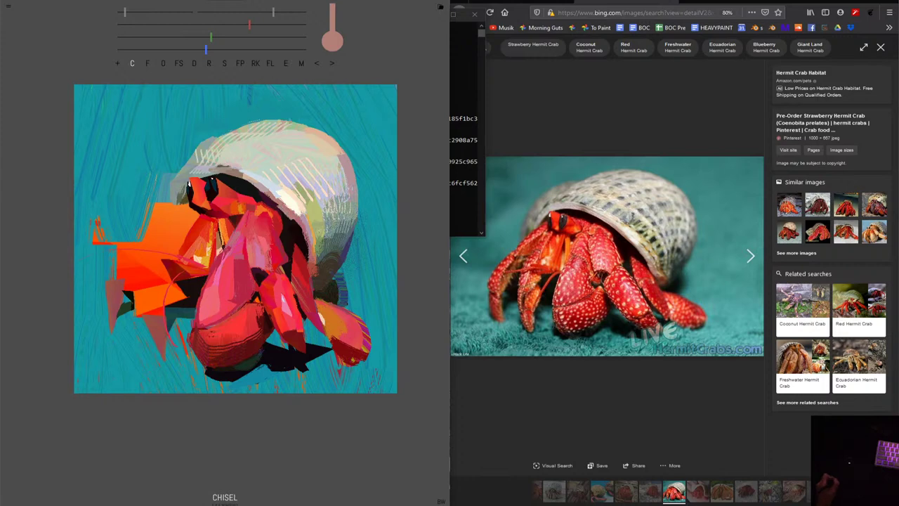
pyautogui.rightClick(236, 309)
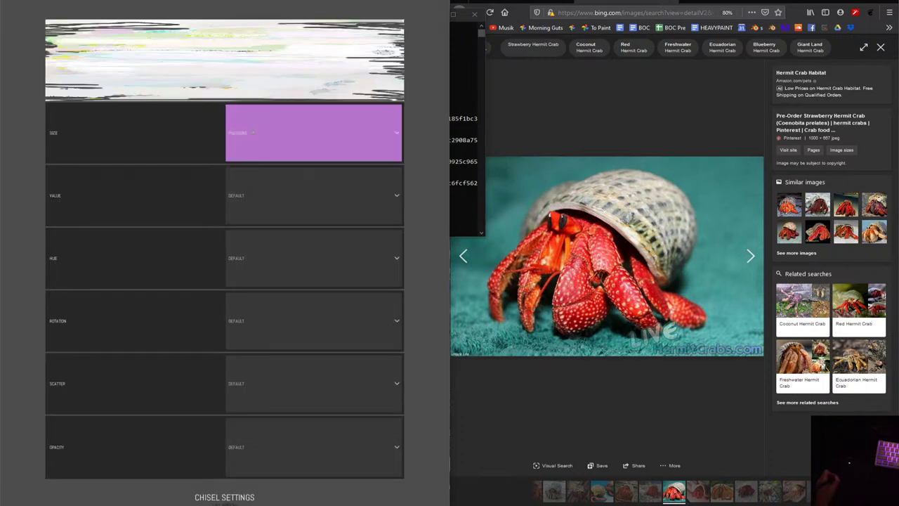
# Change the chisel SIZE option from PRESSURE to DEFAULT and close the settings.
pyautogui.click(295, 132)
pyautogui.click(246, 167)
pyautogui.click(417, 160)
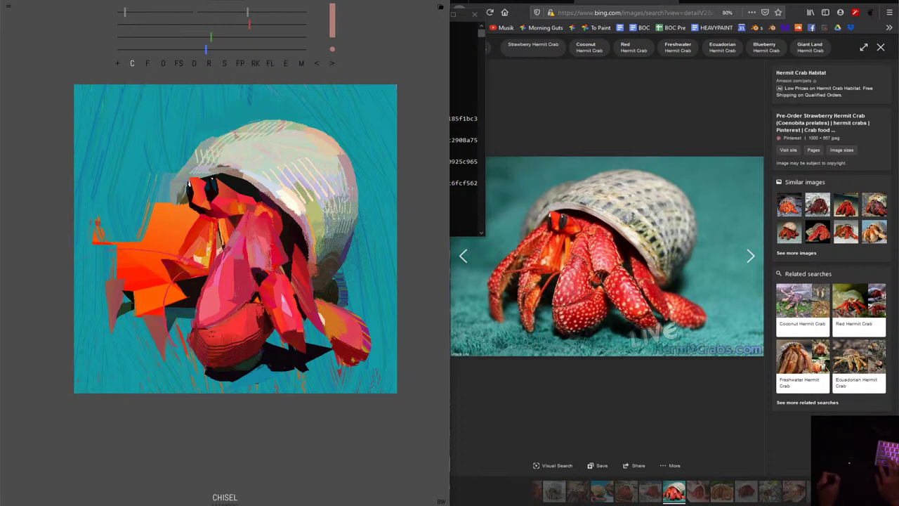
# Eyedrop a near-white from the shell, paint a short stroke across it, then sample a grey.
pyautogui.keyDown('alt'); pyautogui.click(249, 102); pyautogui.keyUp('alt')
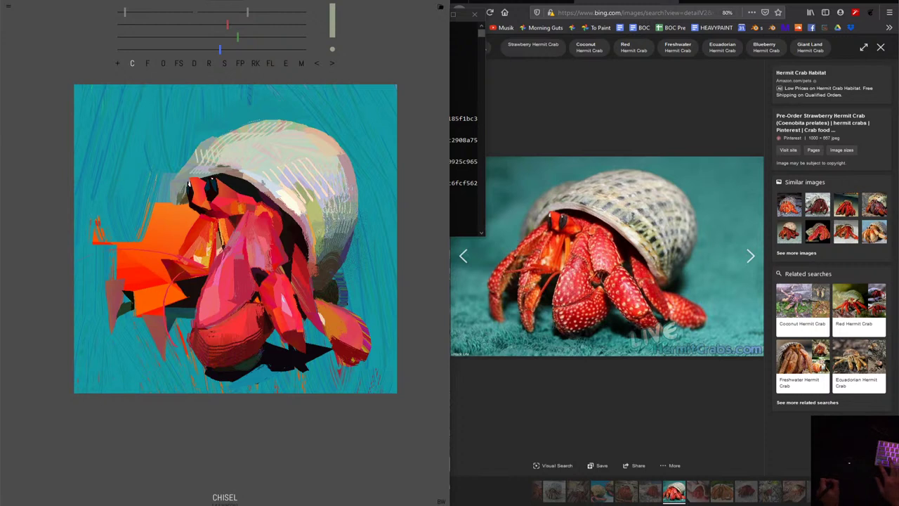
pyautogui.keyDown('alt'); pyautogui.click(253, 140); pyautogui.keyUp('alt')
pyautogui.moveTo(215, 166); pyautogui.dragTo(230, 165)
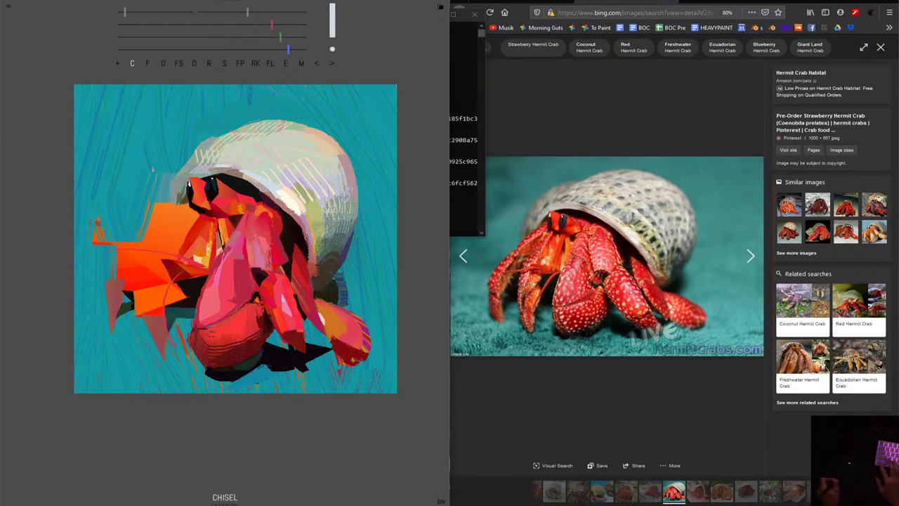
pyautogui.keyDown('alt'); pyautogui.click(223, 168); pyautogui.keyUp('alt')
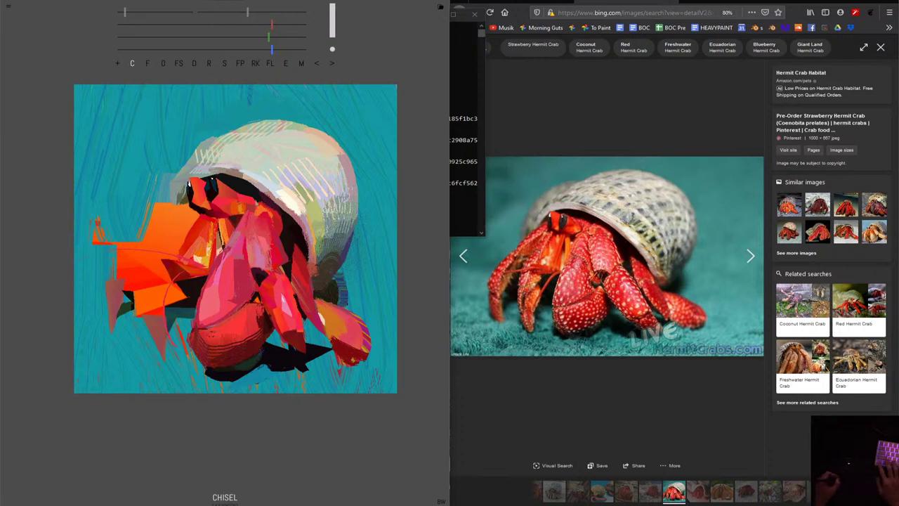
# Set a red paint colour, add light strokes along the crab's red leg, and eyedrop the shell.
pyautogui.press('x')
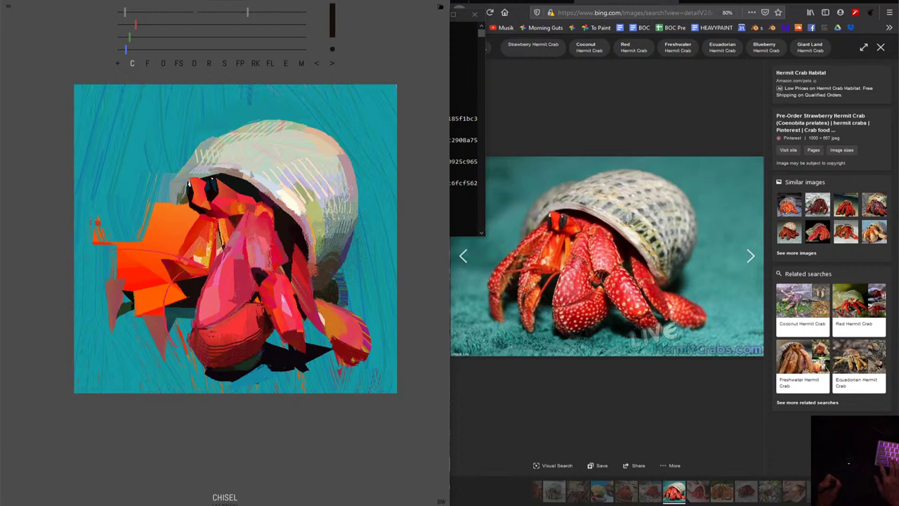
pyautogui.moveTo(135, 25); pyautogui.dragTo(213, 24)
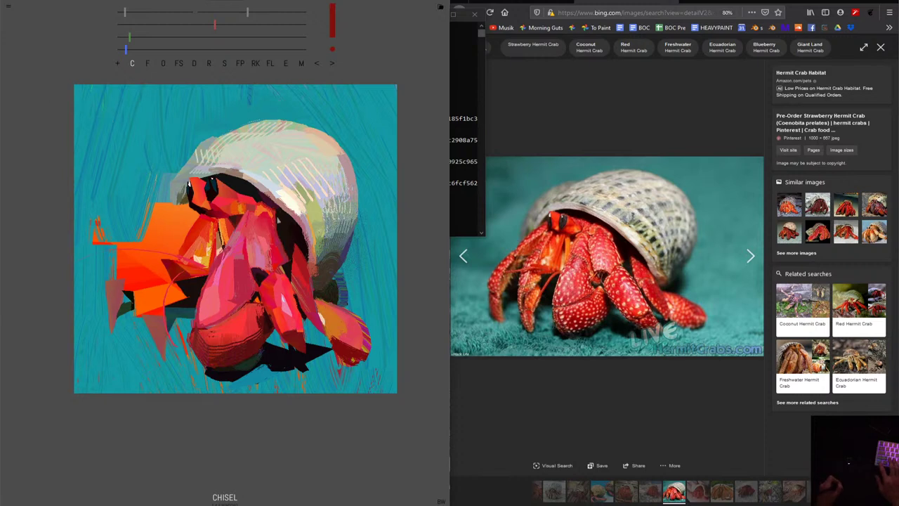
pyautogui.moveTo(275, 232); pyautogui.dragTo(265, 222)
pyautogui.moveTo(276, 233); pyautogui.dragTo(288, 263)
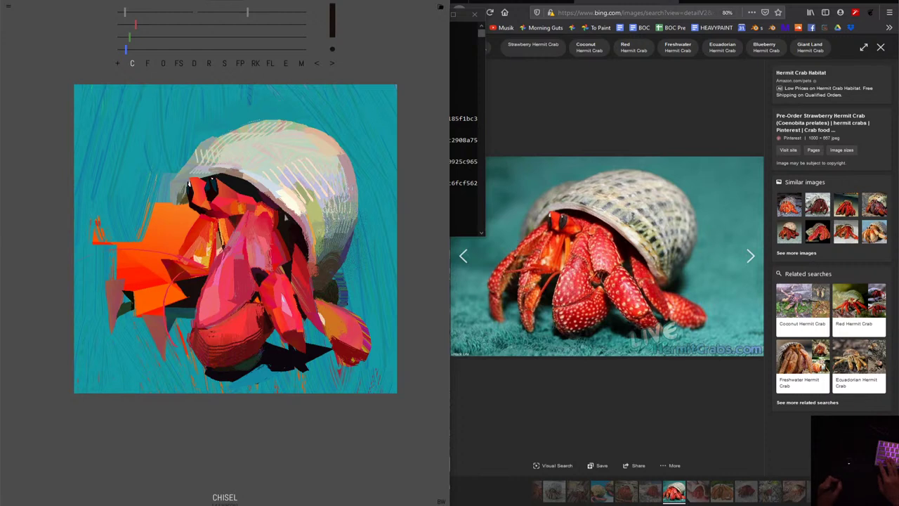
pyautogui.keyDown('alt'); pyautogui.click(286, 218); pyautogui.keyUp('alt')
# Tick Hardcore Mode in settings, then paint a dark stroke near the leg and undo it.
pyautogui.click(8, 10)
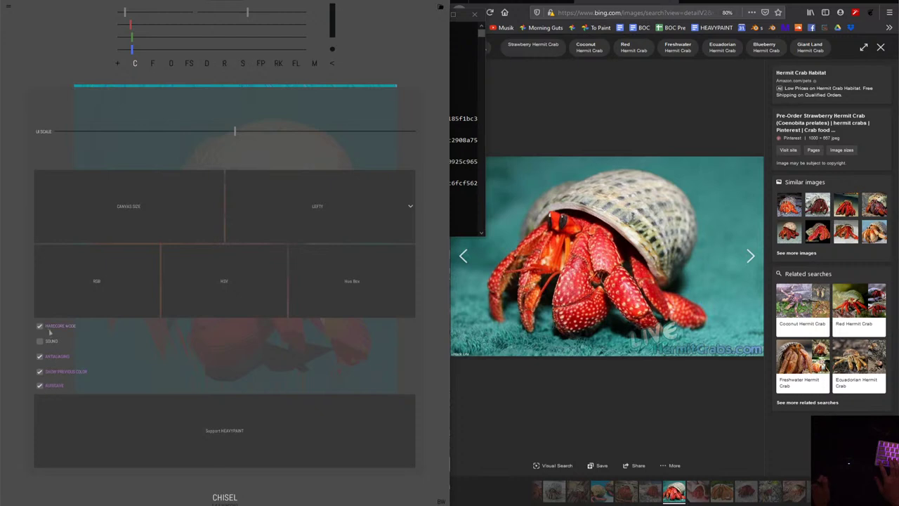
pyautogui.click(50, 328)
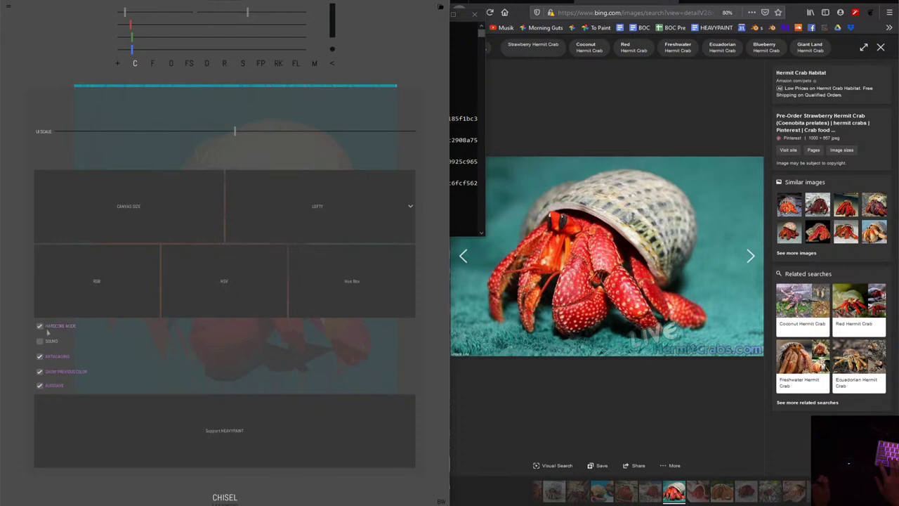
pyautogui.click(330, 63)
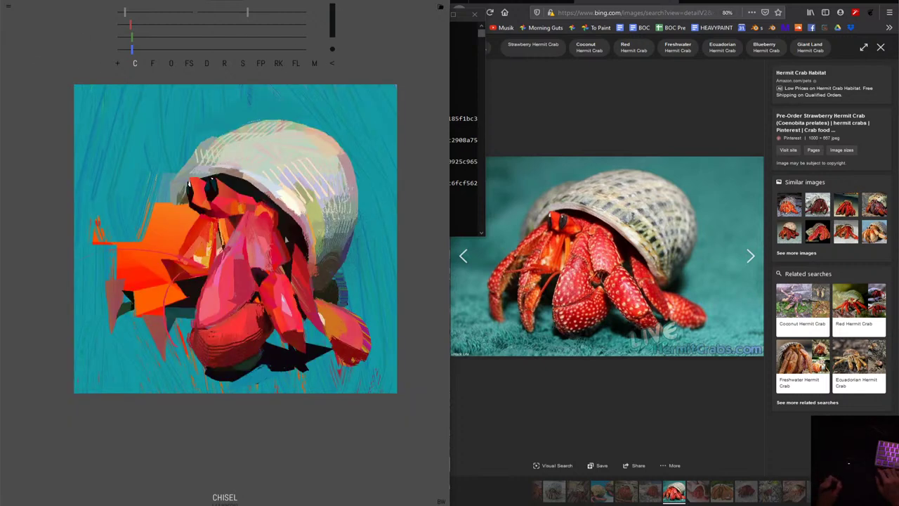
pyautogui.moveTo(278, 212); pyautogui.dragTo(288, 260)
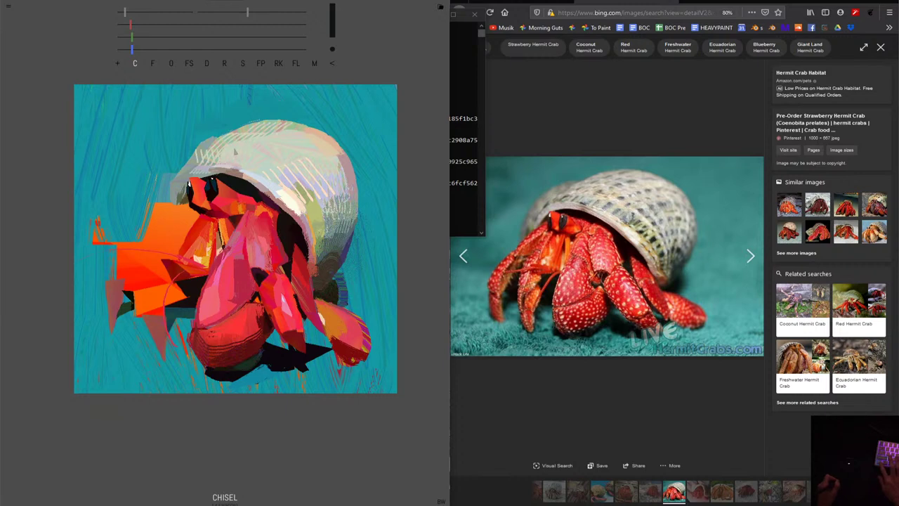
pyautogui.hotkey('ctrl', 'z')
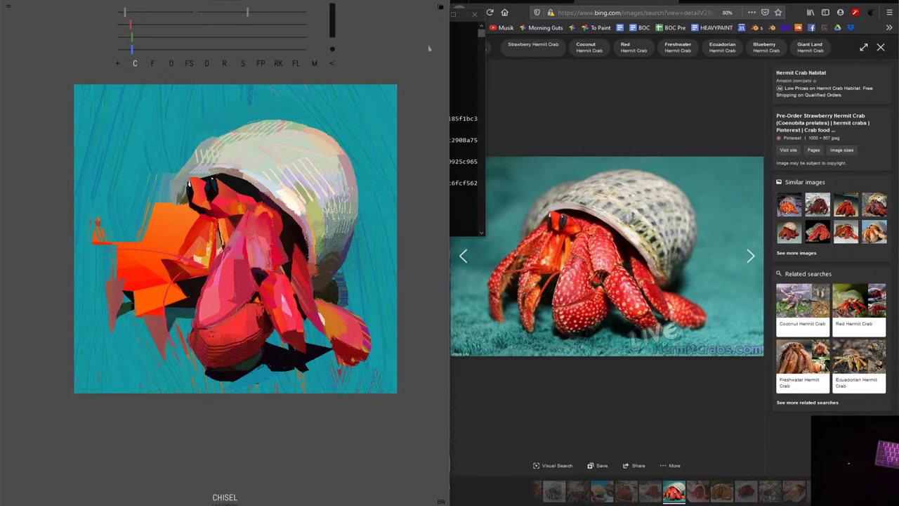
# Save, then export the painting as Hubert.png with size multiplier about 2.4 (3550 x 3550).
pyautogui.hotkey('ctrl', 's')
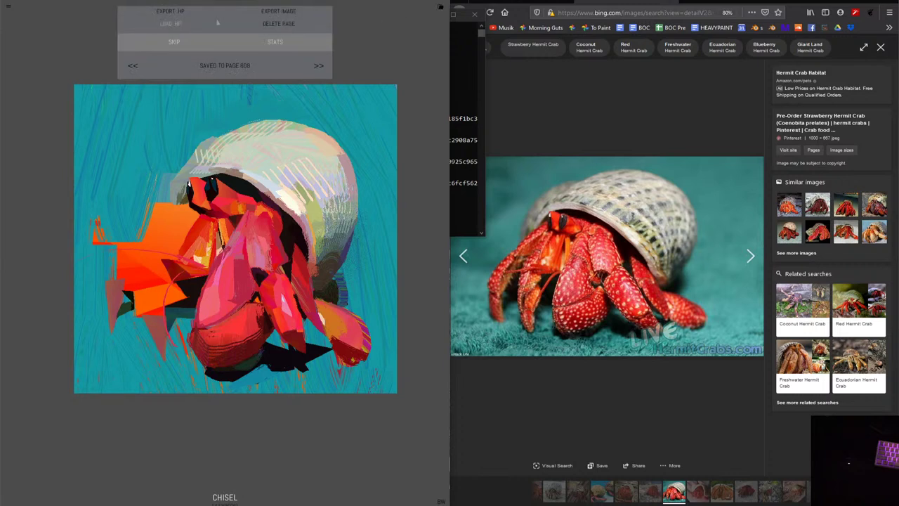
pyautogui.click(276, 14)
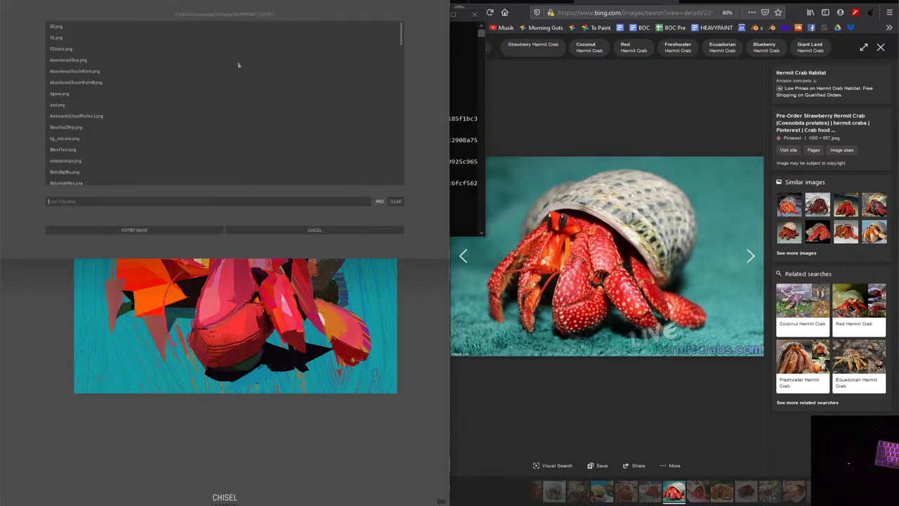
pyautogui.click(195, 201)
pyautogui.write('0')
pyautogui.press('BackSpace')
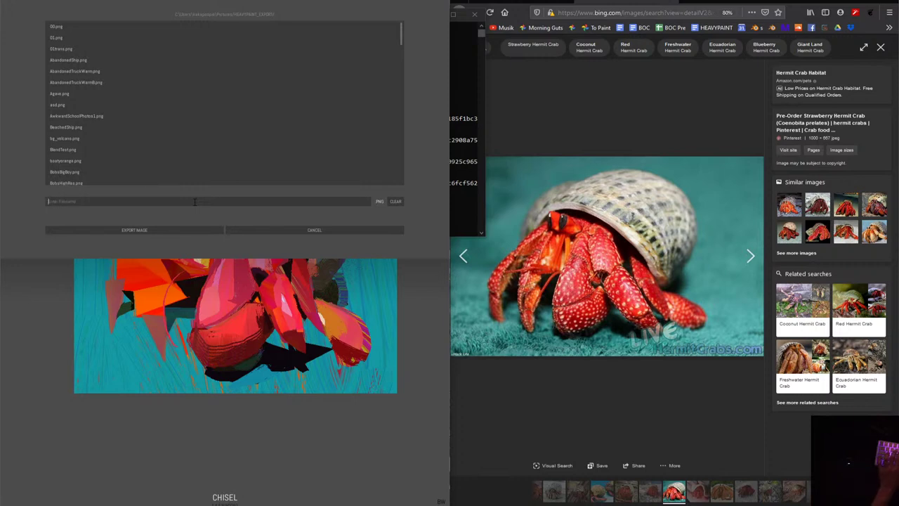
pyautogui.write('Hube')
pyautogui.write('rt')
pyautogui.click(176, 230)
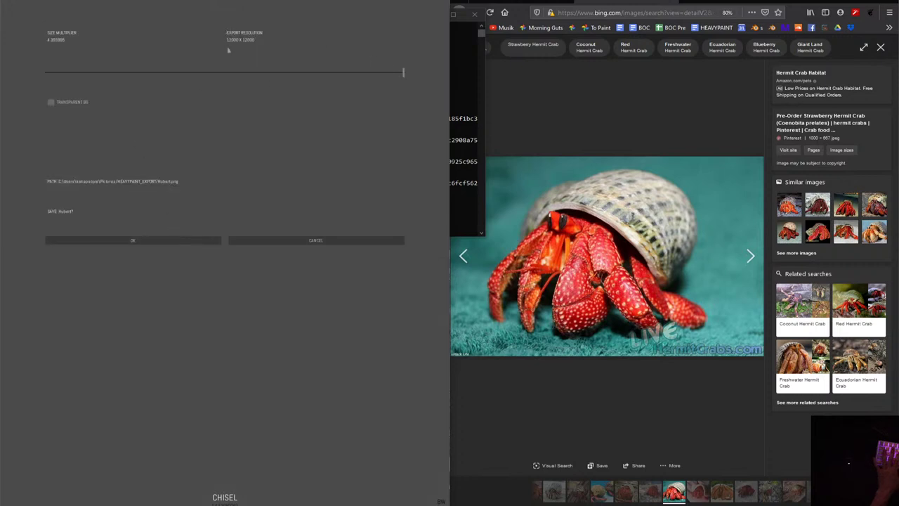
pyautogui.moveTo(401, 73)
pyautogui.mouseDown()
pyautogui.moveTo(126, 73)
pyautogui.moveTo(175, 73)
pyautogui.moveTo(143, 74)
pyautogui.mouseUp()
pyautogui.click(140, 242)
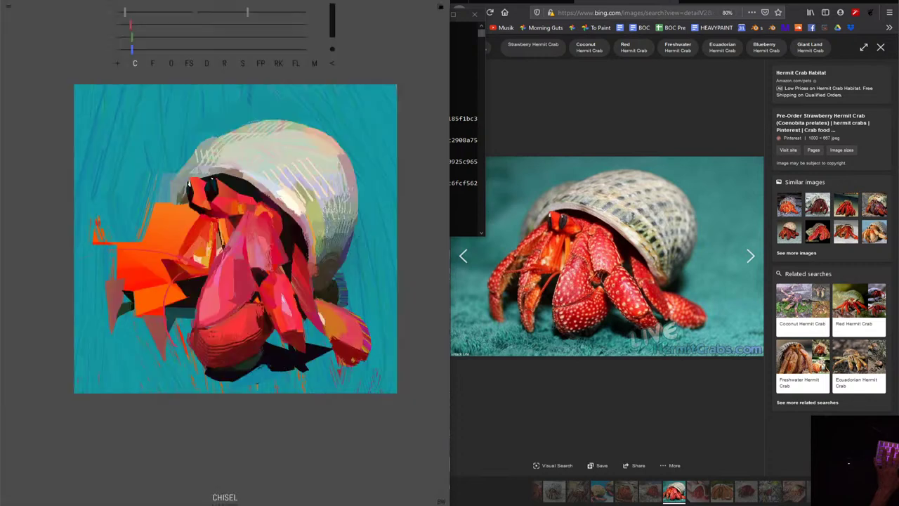
# Save the hermit crab painting as an .HP project file via the file menu's EXPORT .HP.
pyautogui.click(7, 7)
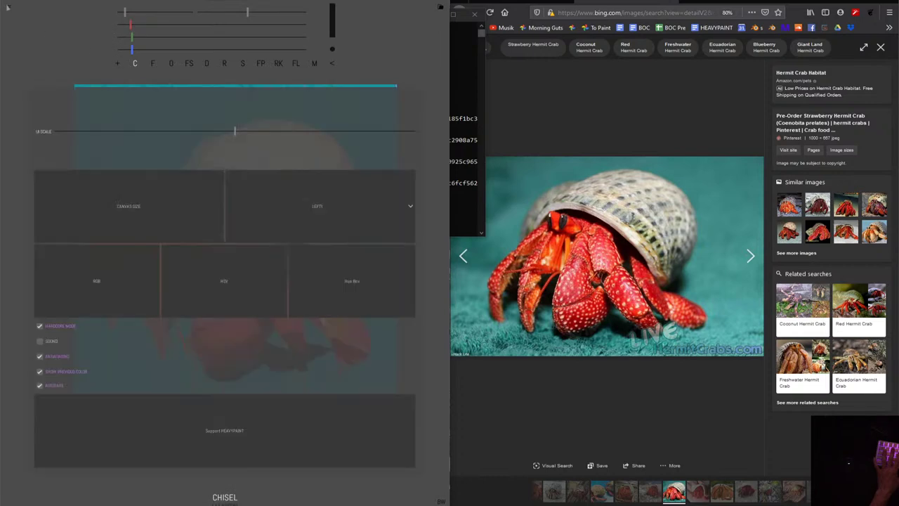
pyautogui.click(394, 37)
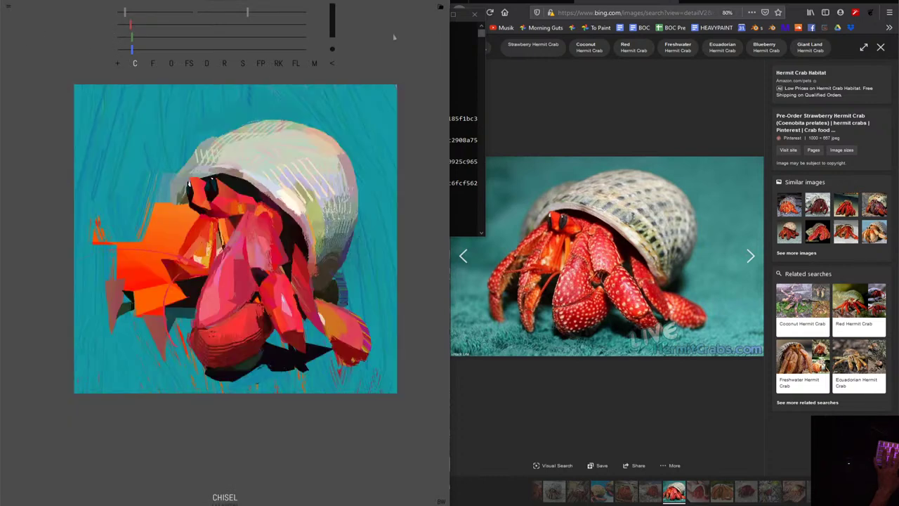
pyautogui.click(439, 7)
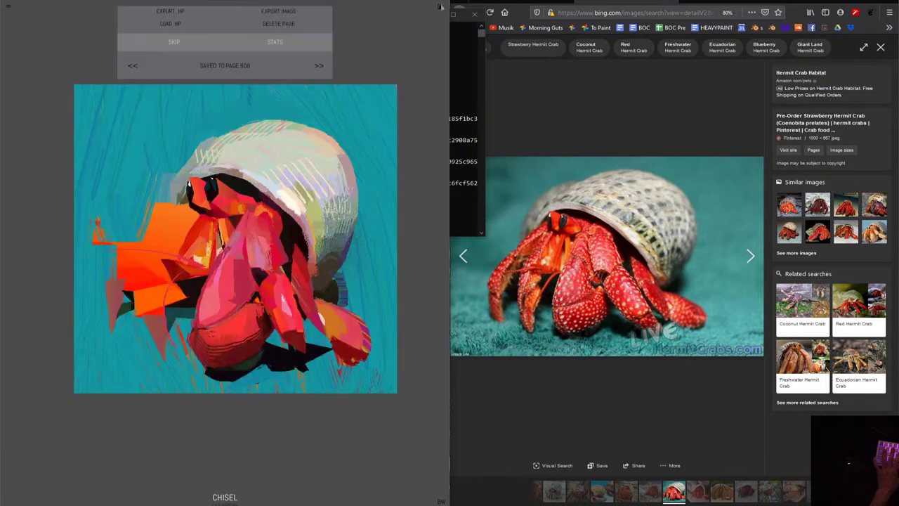
pyautogui.click(169, 11)
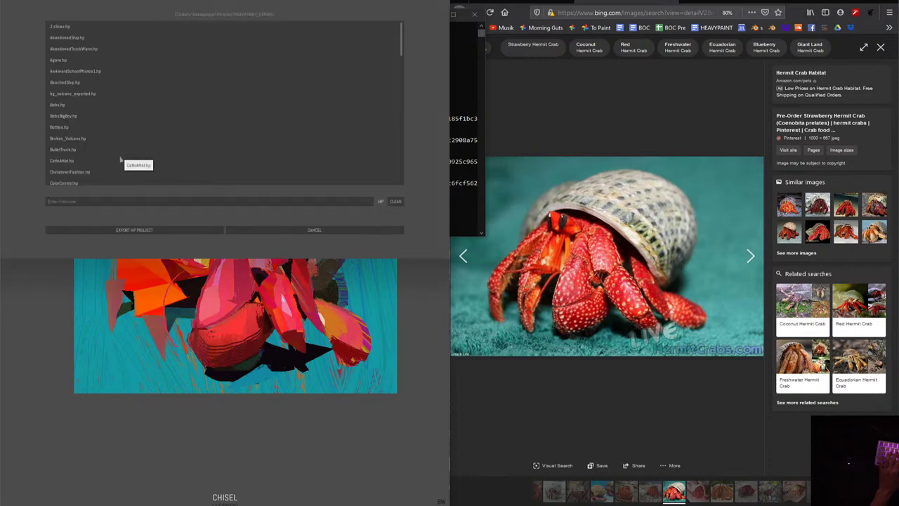
pyautogui.write('hcrab')
pyautogui.click(160, 229)
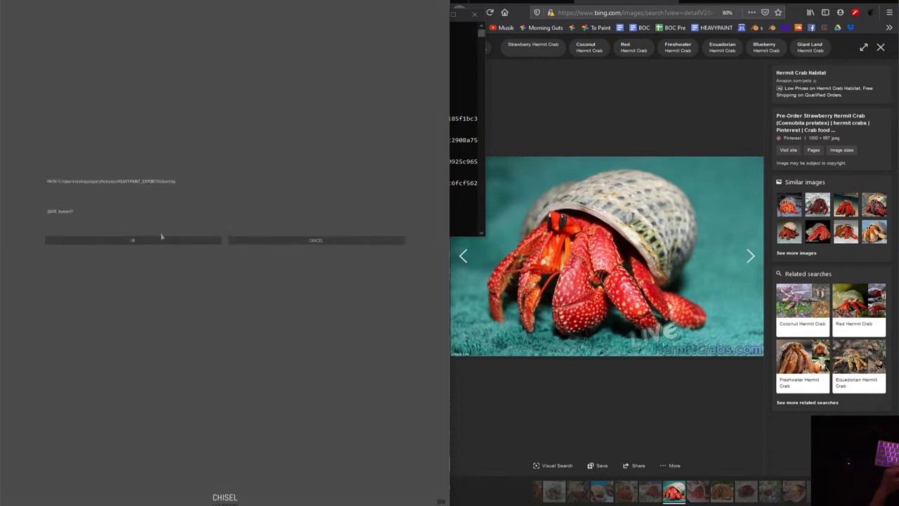
pyautogui.click(163, 237)
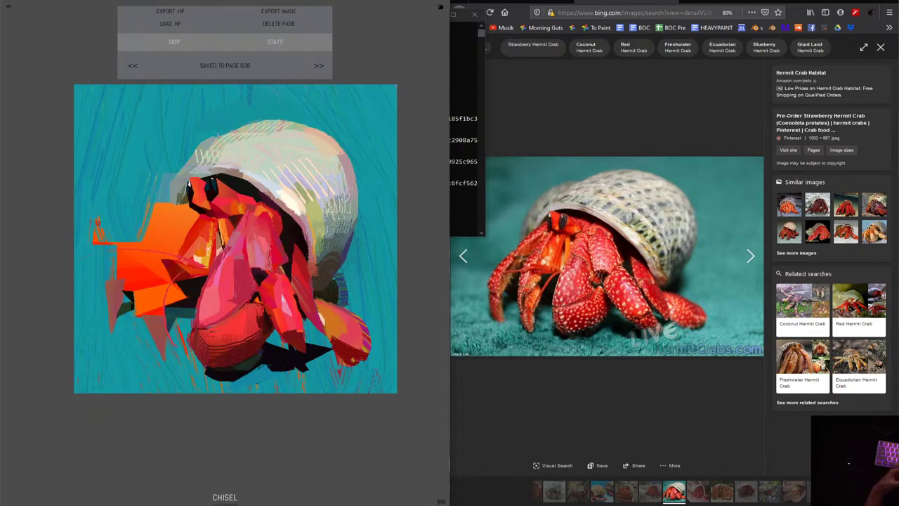
# Show the STATS overlay of stroke and colour statistics, then close it.
pyautogui.click(279, 47)
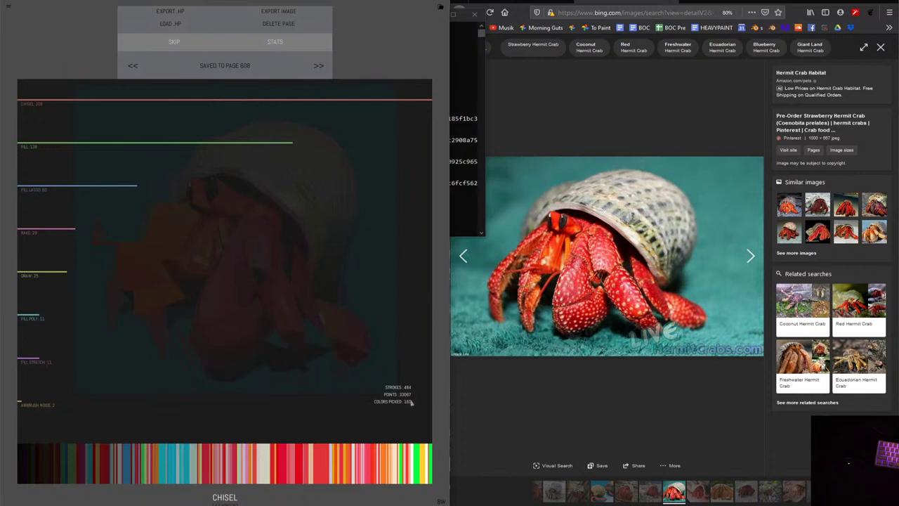
pyautogui.click(401, 340)
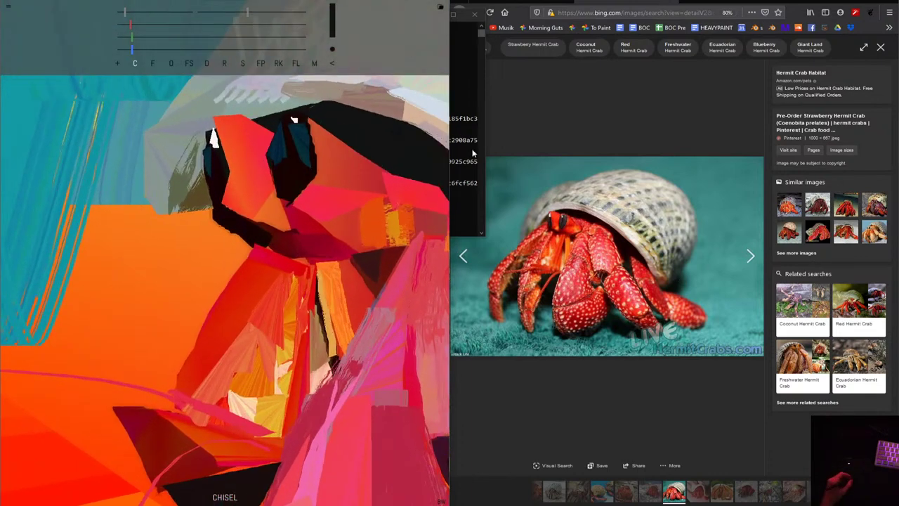
# Sample the crab's dark red and warm it toward orange with the green slider.
pyautogui.keyDown('alt'); pyautogui.click(381, 274); pyautogui.keyUp('alt')
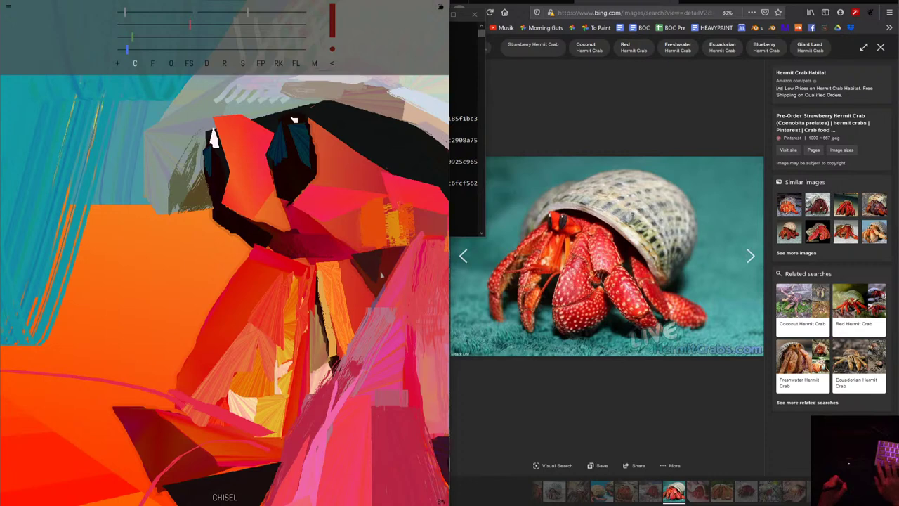
pyautogui.press('alt')
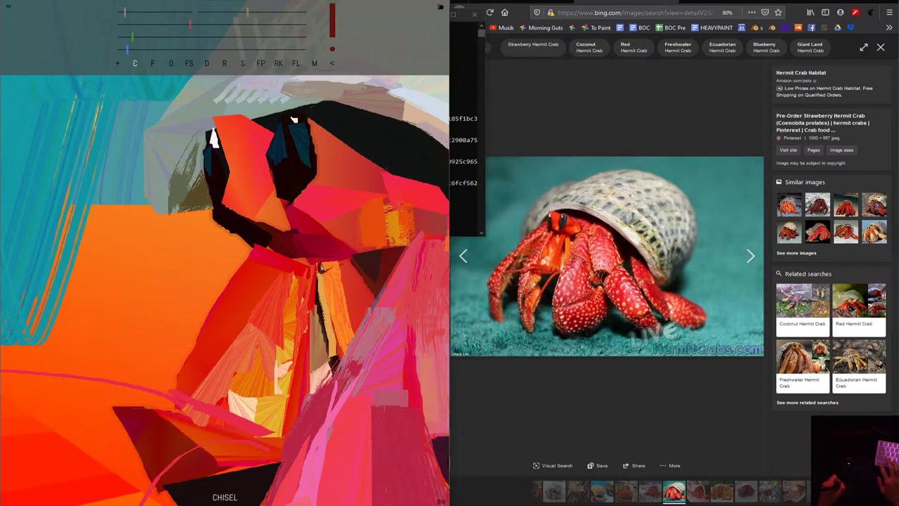
pyautogui.moveTo(133, 36); pyautogui.dragTo(174, 39)
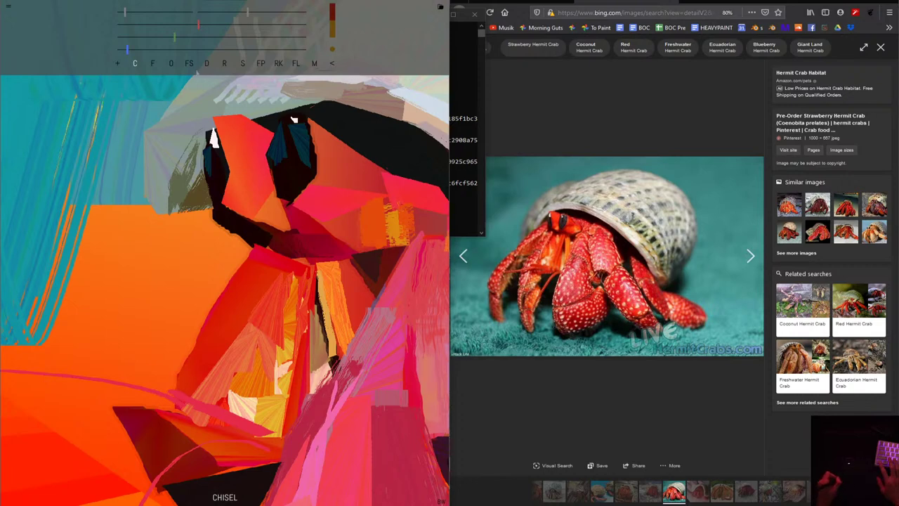
# Draw a small filled polygon on the crab's body with the Fill tool.
pyautogui.click(153, 63)
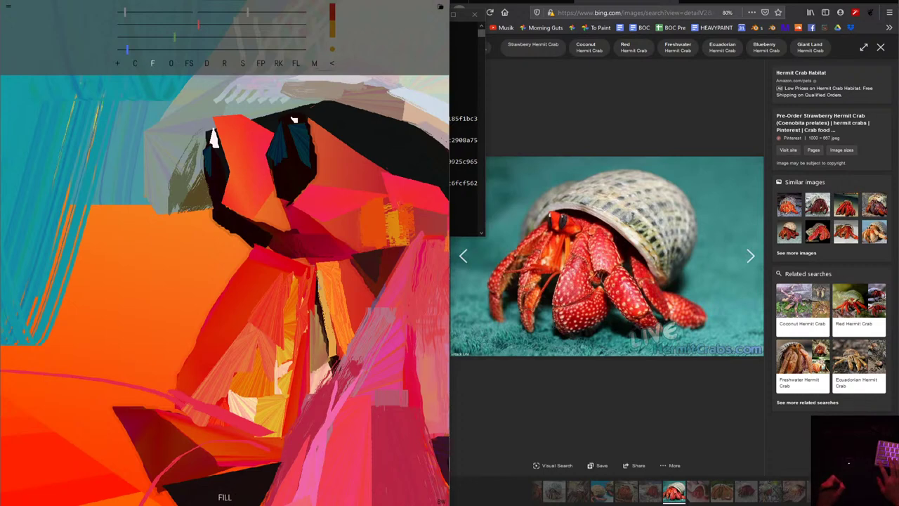
pyautogui.moveTo(322, 289); pyautogui.dragTo(340, 272)
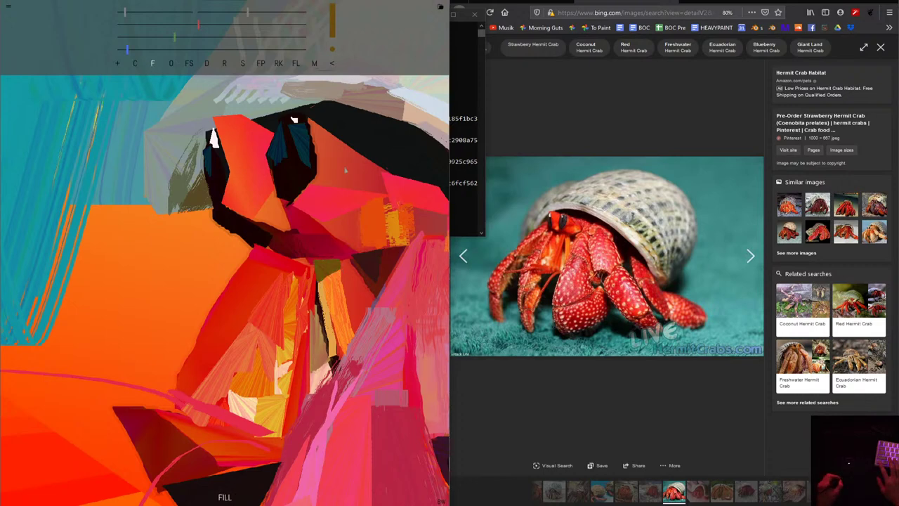
pyautogui.scroll(-3, 294, 119)
pyautogui.scroll(-3, 295, 119)
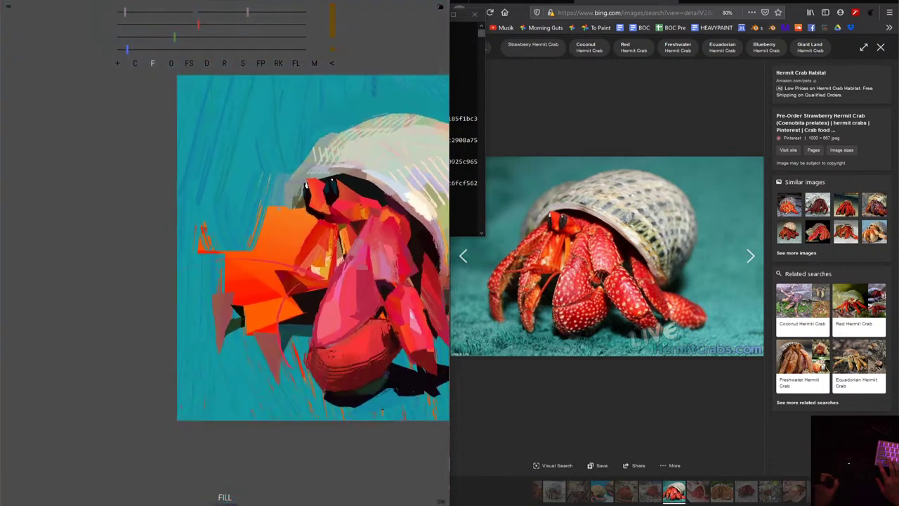
pyautogui.scroll(2, 241, 133)
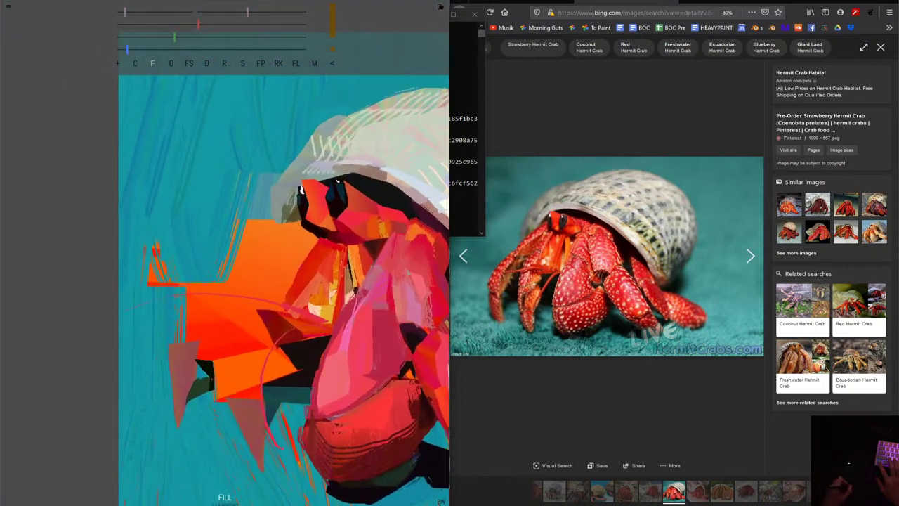
pyautogui.scroll(2, 241, 134)
pyautogui.scroll(1, 242, 133)
pyautogui.scroll(1, 242, 133)
pyautogui.scroll(2, 241, 134)
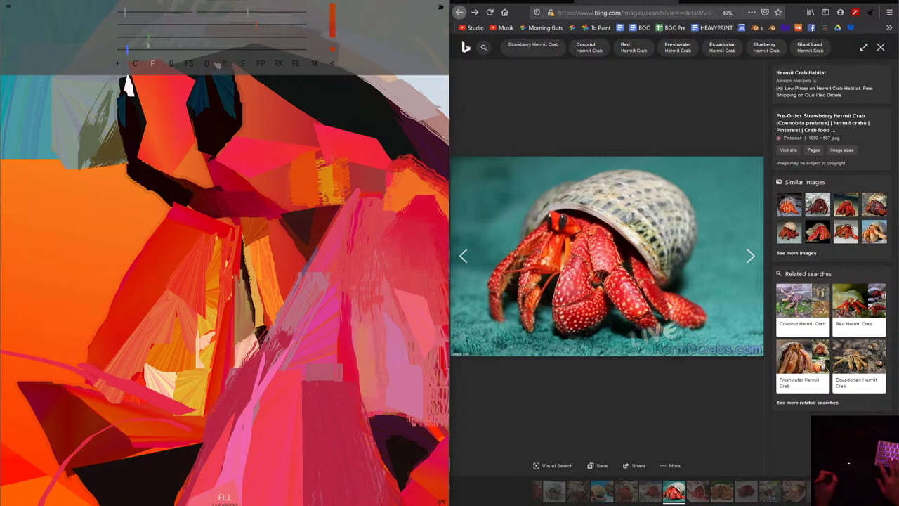
# Lower the paint colour's red level and zoom in on the crab.
pyautogui.click(180, 27)
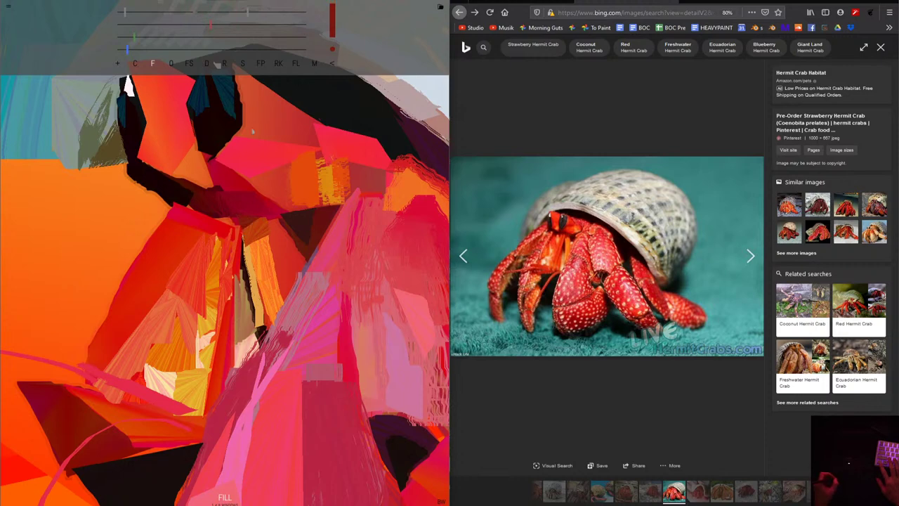
pyautogui.scroll(-3, 281, 170)
pyautogui.scroll(-3, 281, 170)
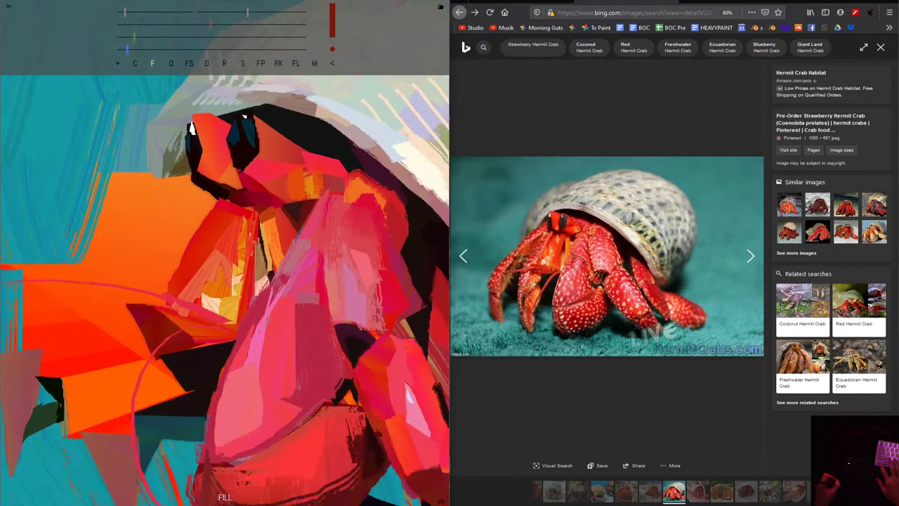
pyautogui.scroll(-3, 282, 170)
pyautogui.scroll(-3, 146, 89)
pyautogui.scroll(1, 211, 172)
pyautogui.scroll(1, 211, 172)
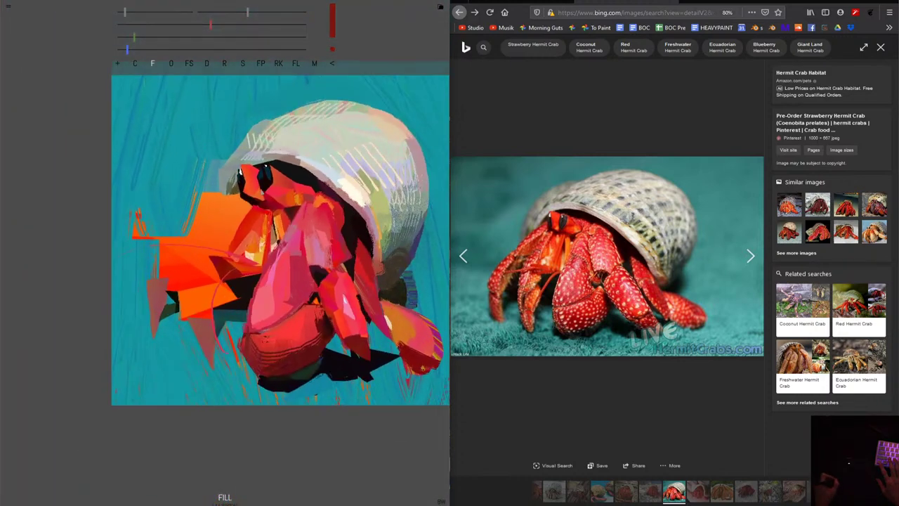
pyautogui.scroll(1, 211, 172)
pyautogui.scroll(1, 211, 172)
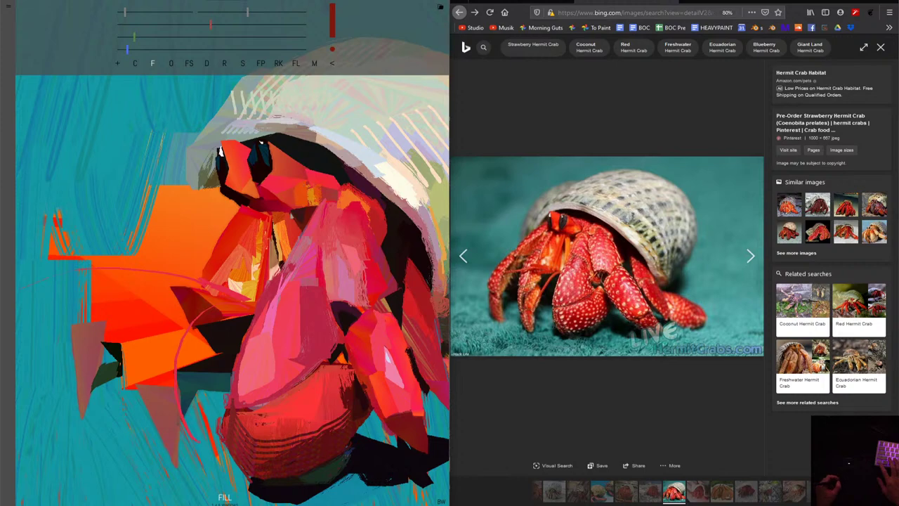
pyautogui.scroll(1, 281, 221)
pyautogui.scroll(1, 281, 221)
pyautogui.scroll(1, 281, 221)
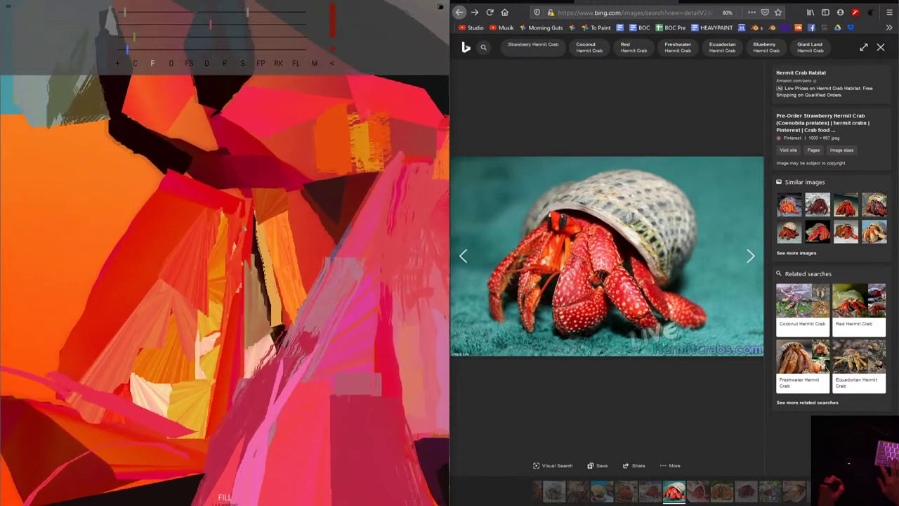
pyautogui.scroll(1, 281, 221)
# Eyedropper an orange from the crab's body as the new paint colour.
pyautogui.keyDown('alt'); pyautogui.click(302, 210); pyautogui.keyUp('alt')
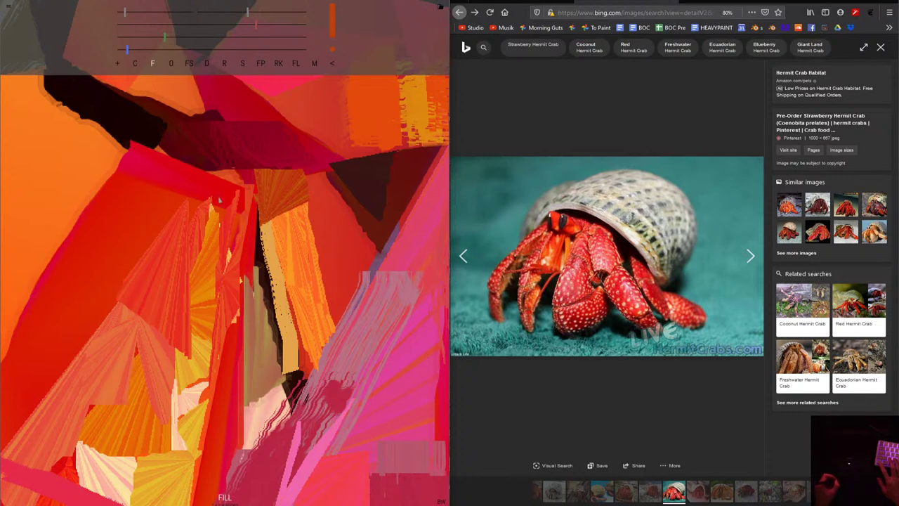
pyautogui.scroll(-1, 297, 226)
pyautogui.scroll(-1, 297, 226)
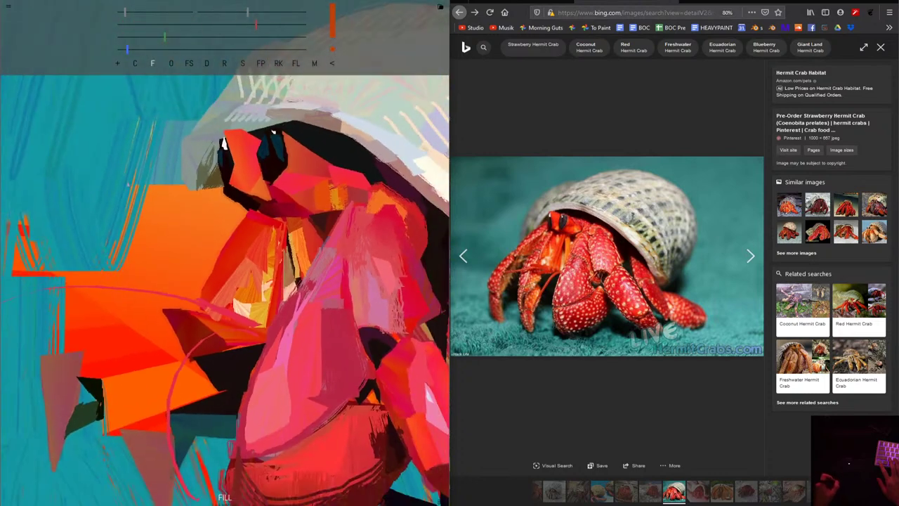
pyautogui.scroll(-1, 297, 226)
pyautogui.scroll(-1, 297, 226)
pyautogui.scroll(-1, 291, 244)
pyautogui.hscroll(2, 274, 243)
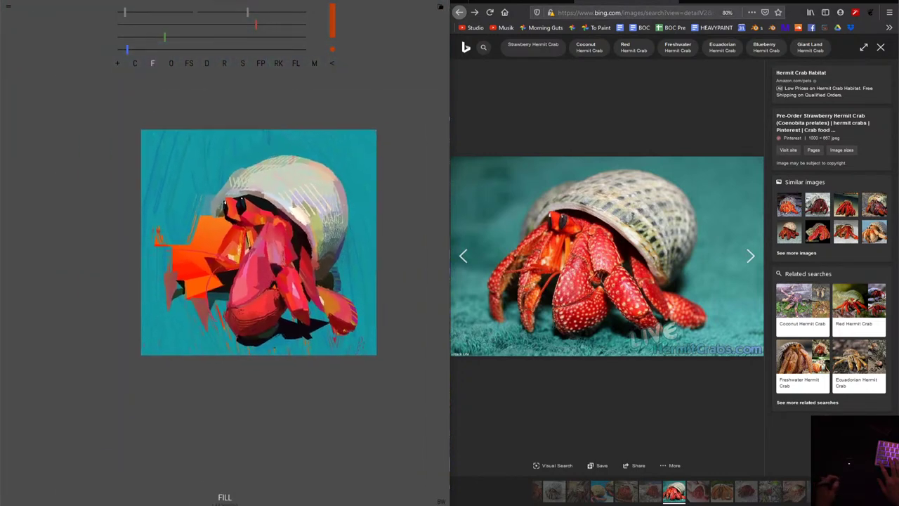
pyautogui.hscroll(2, 239, 242)
pyautogui.scroll(1, 220, 260)
pyautogui.scroll(1, 211, 267)
pyautogui.scroll(1, 211, 267)
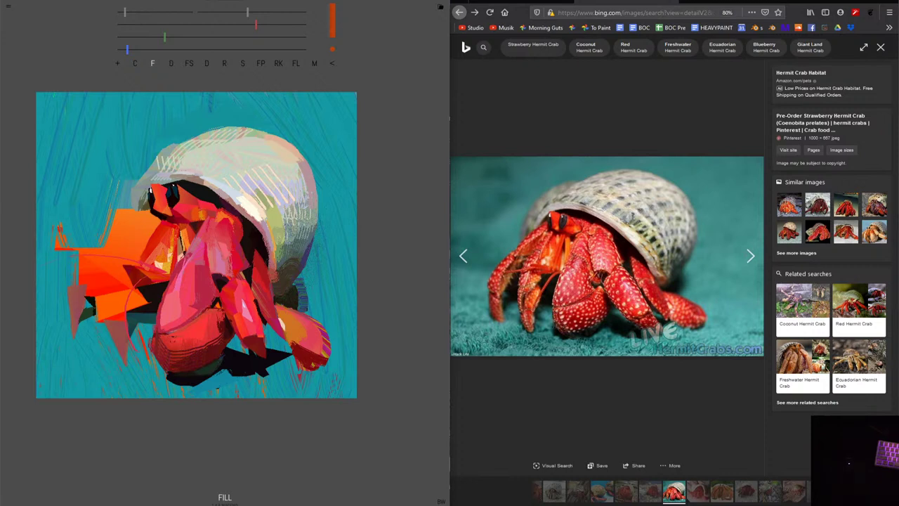
# Save the painting over the existing HEAVYPAINT project hubert.
pyautogui.click(439, 9)
pyautogui.click(171, 11)
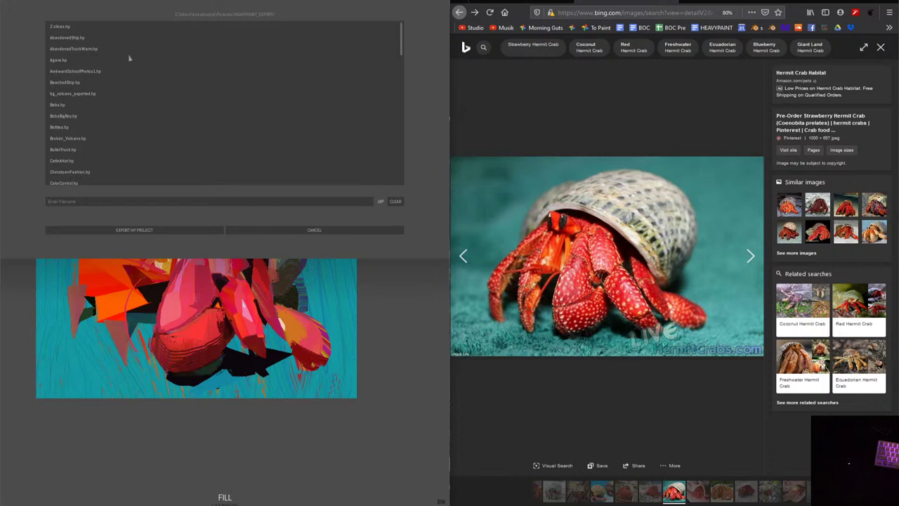
pyautogui.scroll(-1, 78, 67)
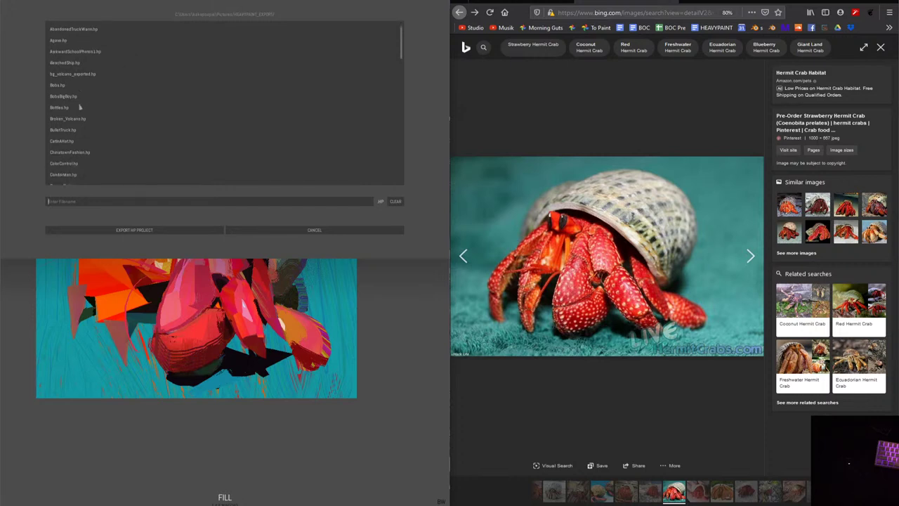
pyautogui.scroll(-2, 80, 105)
pyautogui.scroll(-1, 83, 144)
pyautogui.scroll(1, 83, 144)
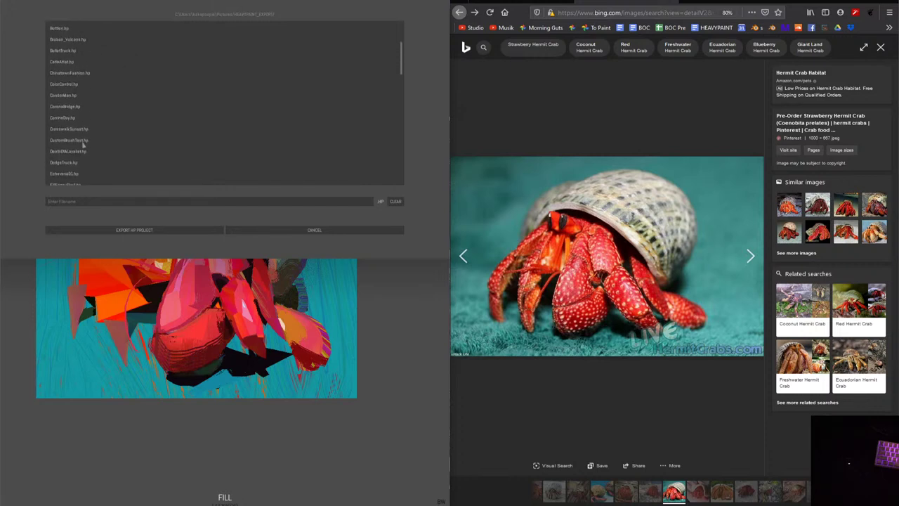
pyautogui.write('herm')
pyautogui.write('rt')
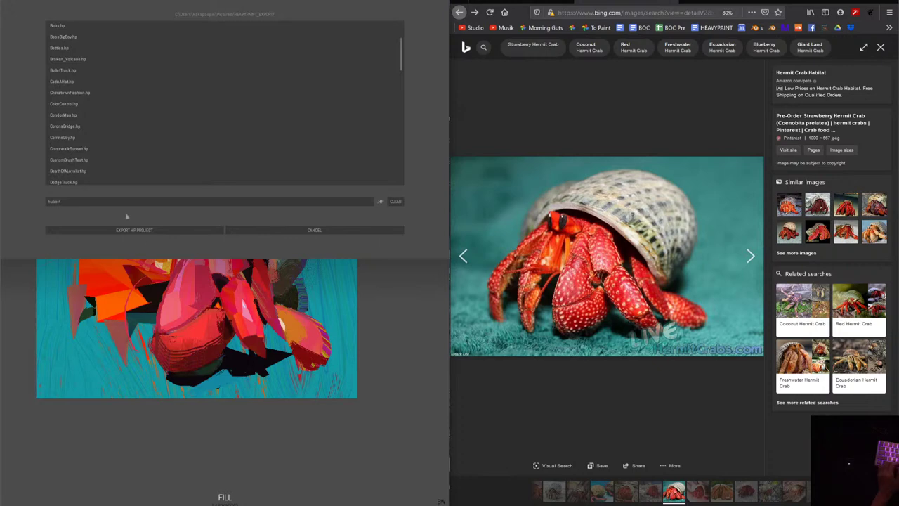
pyautogui.click(134, 230)
pyautogui.click(136, 240)
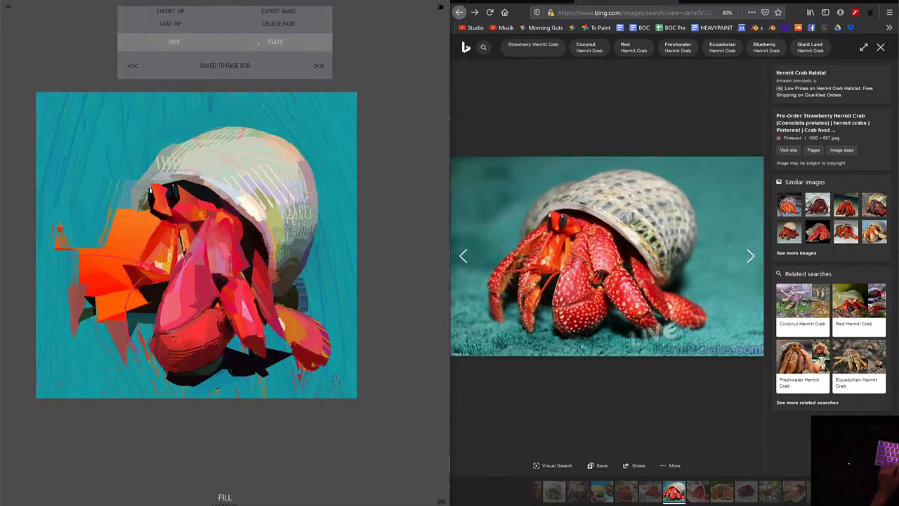
# Export the painting as the image hubert, overwriting the existing PNG.
pyautogui.click(279, 11)
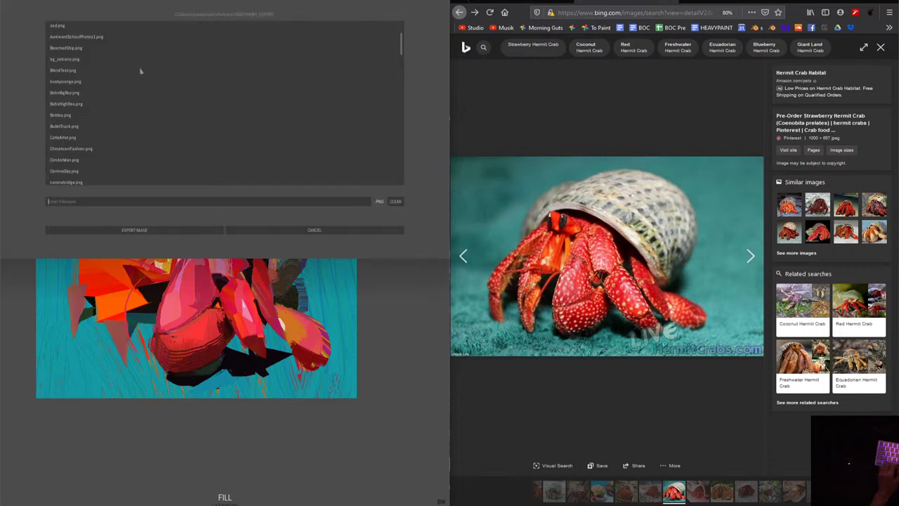
pyautogui.write('Hhubert')
pyautogui.click(156, 232)
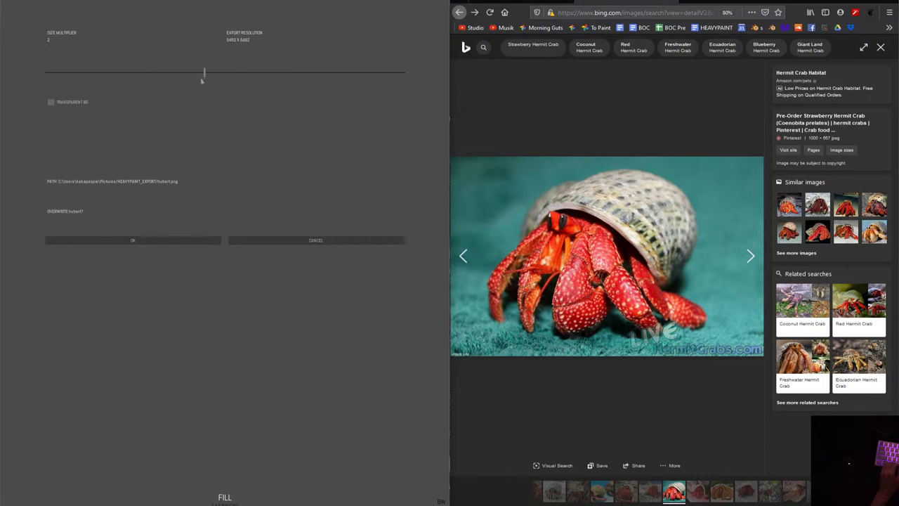
pyautogui.click(183, 243)
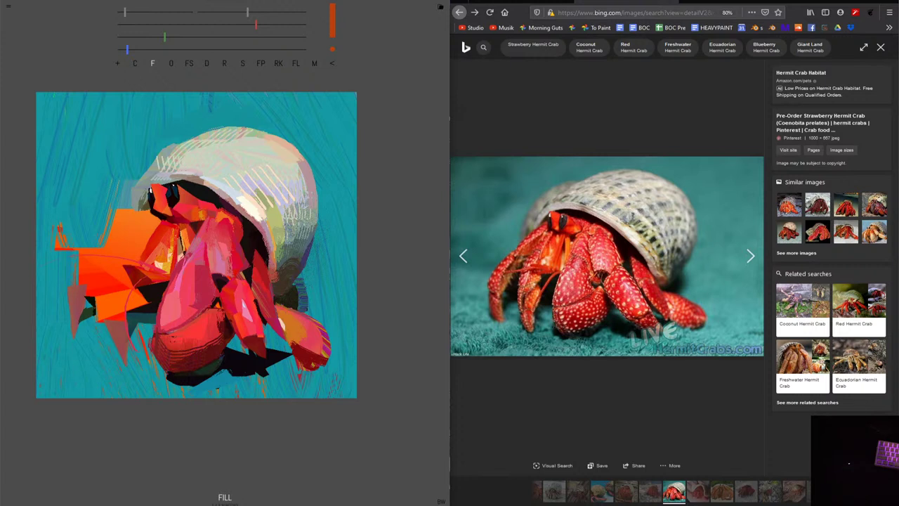
# Search 'joshua tree' in a new tab and show the image results.
pyautogui.hotkey('ctrl', 't')
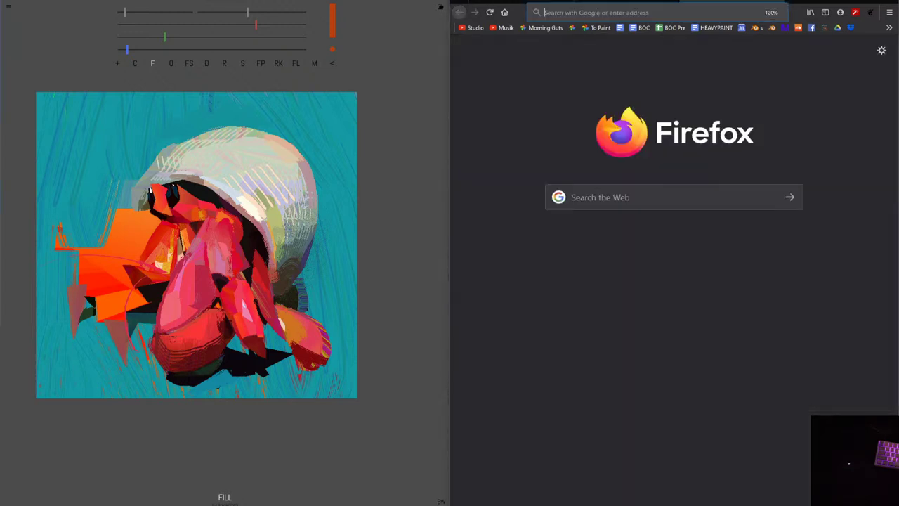
pyautogui.write('joshua')
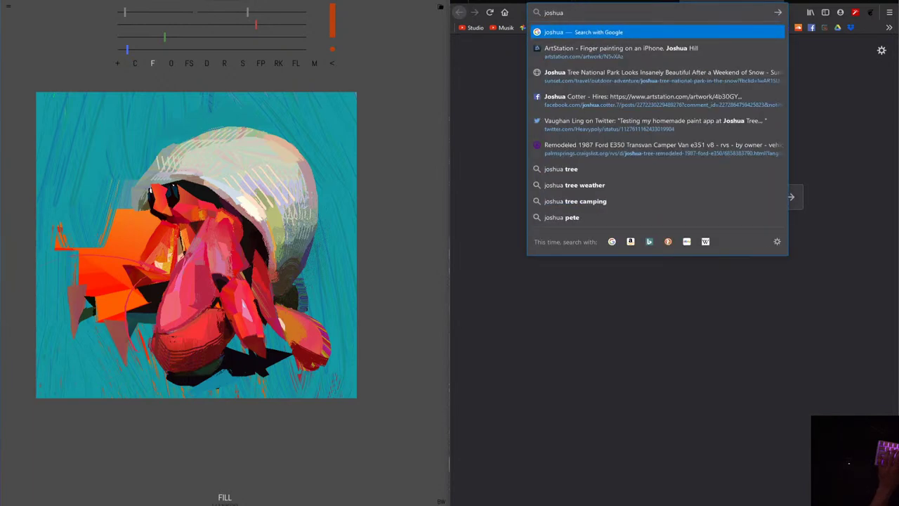
pyautogui.write(' wer')
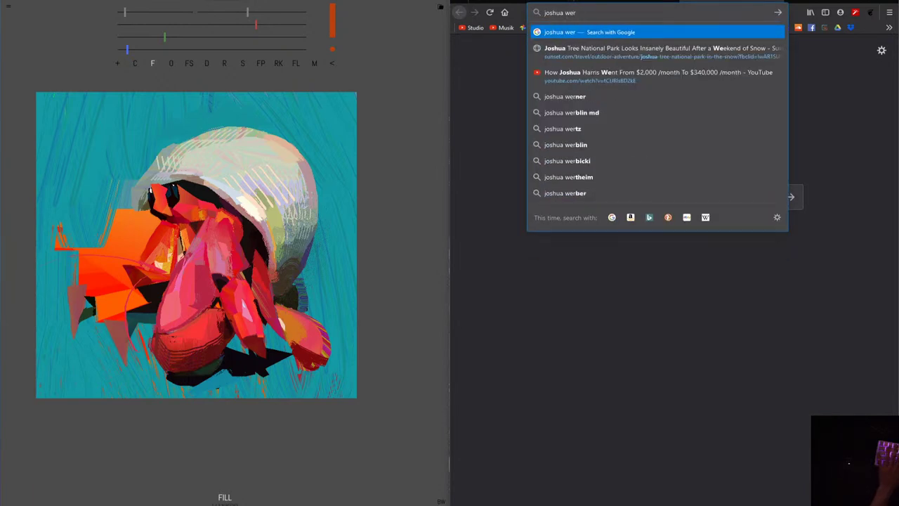
pyautogui.press('BackSpace')
pyautogui.press('BackSpace')
pyautogui.press('BackSpace')
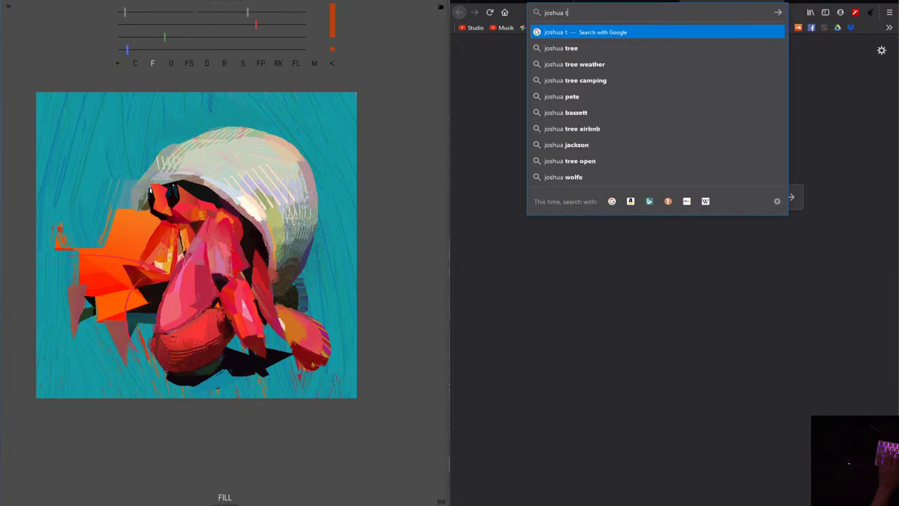
pyautogui.write('tree')
pyautogui.press('Return')
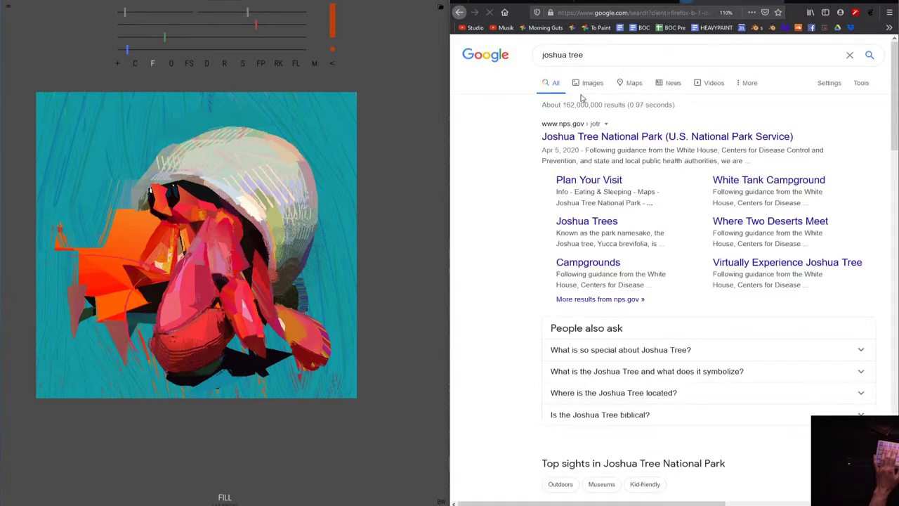
pyautogui.click(589, 87)
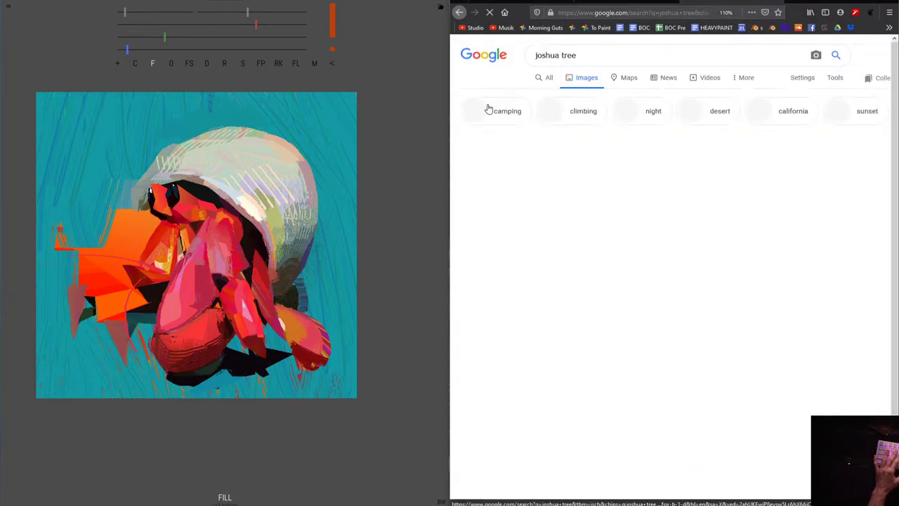
# Preview several Joshua tree photos, including the National Park, KPBS and Guardian images.
pyautogui.click(619, 194)
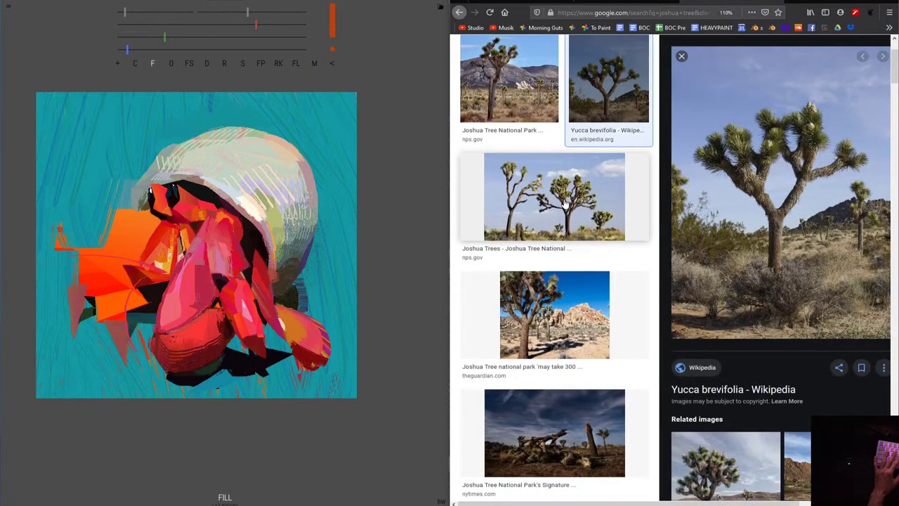
pyautogui.click(596, 211)
pyautogui.click(832, 337)
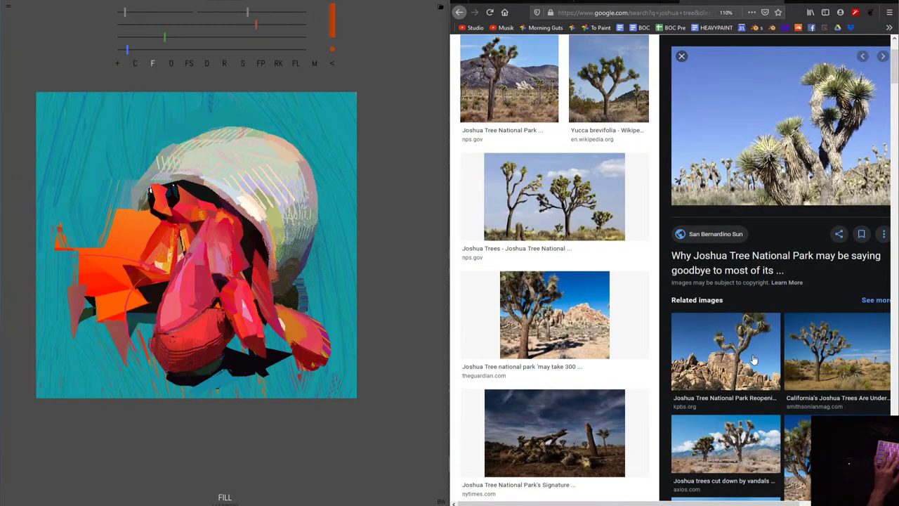
pyautogui.click(753, 360)
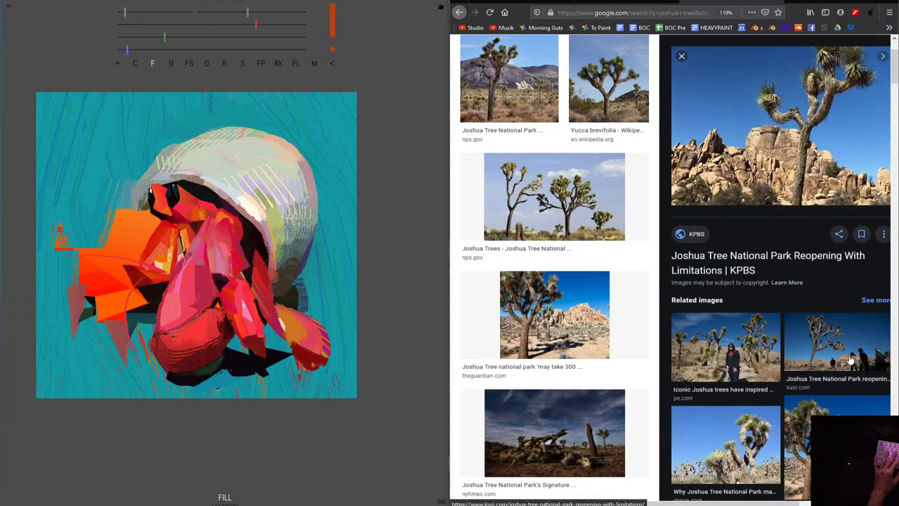
pyautogui.click(850, 360)
pyautogui.click(817, 300)
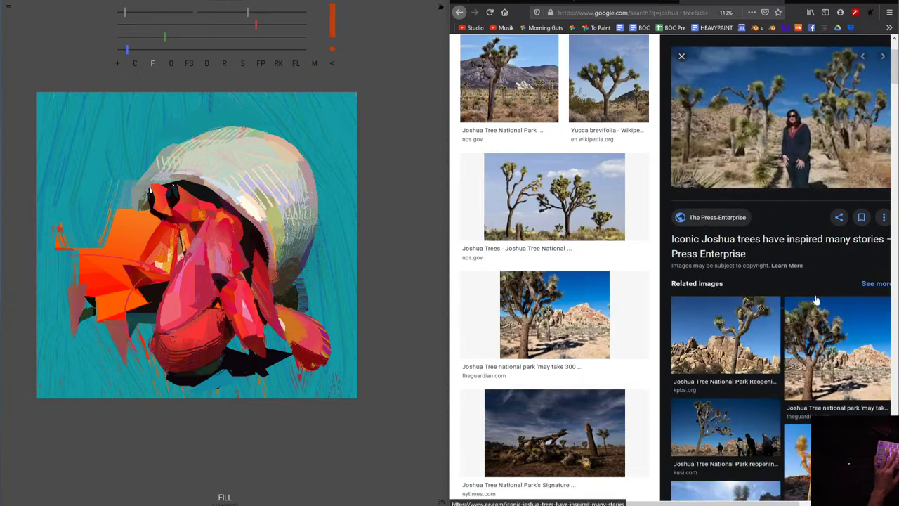
pyautogui.click(834, 385)
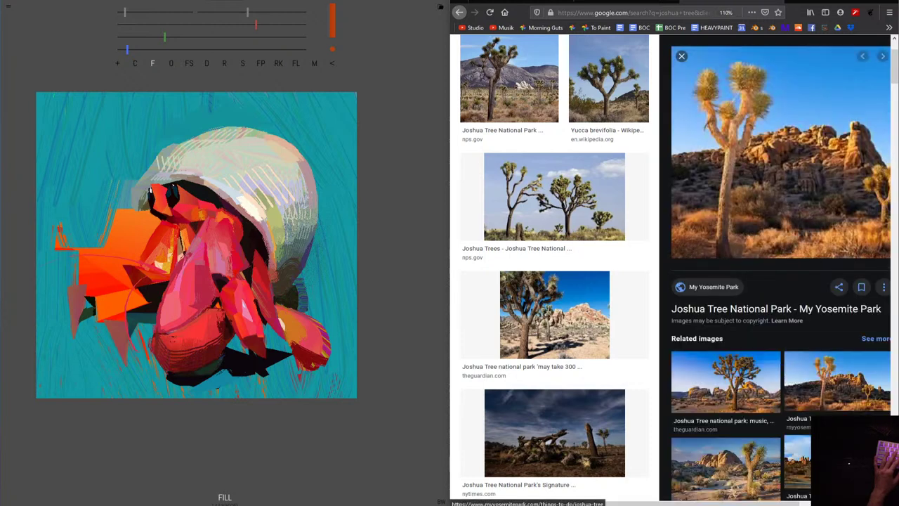
pyautogui.click(847, 385)
pyautogui.click(544, 345)
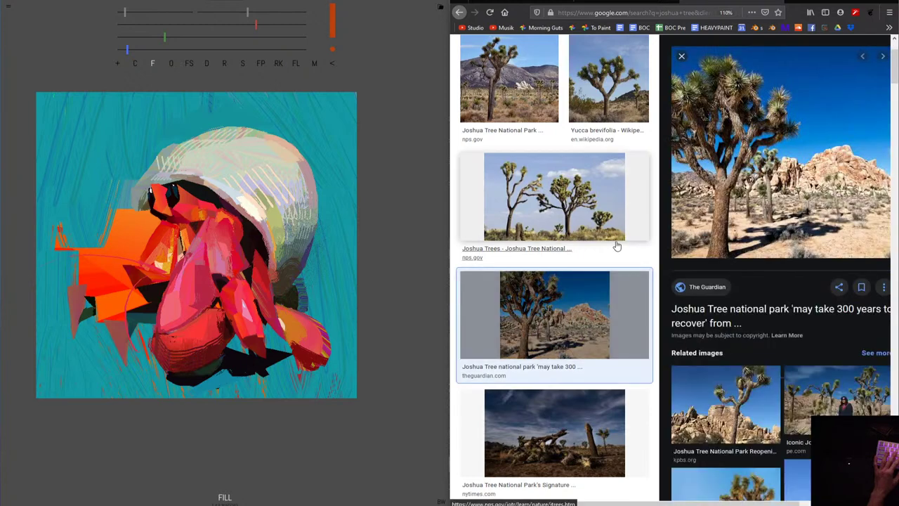
pyautogui.scroll(3, 544, 345)
pyautogui.click(600, 53)
# Change the Google Images search to 'joshua tree rocks'.
pyautogui.write('tree t')
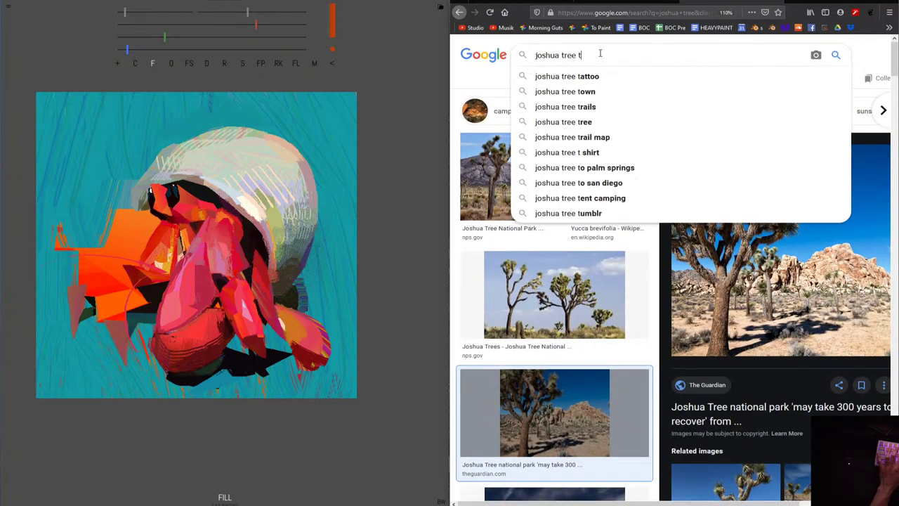
pyautogui.write('r')
pyautogui.press('BackSpace')
pyautogui.write('o')
pyautogui.press('BackSpace')
pyautogui.press('BackSpace')
pyautogui.write('roc')
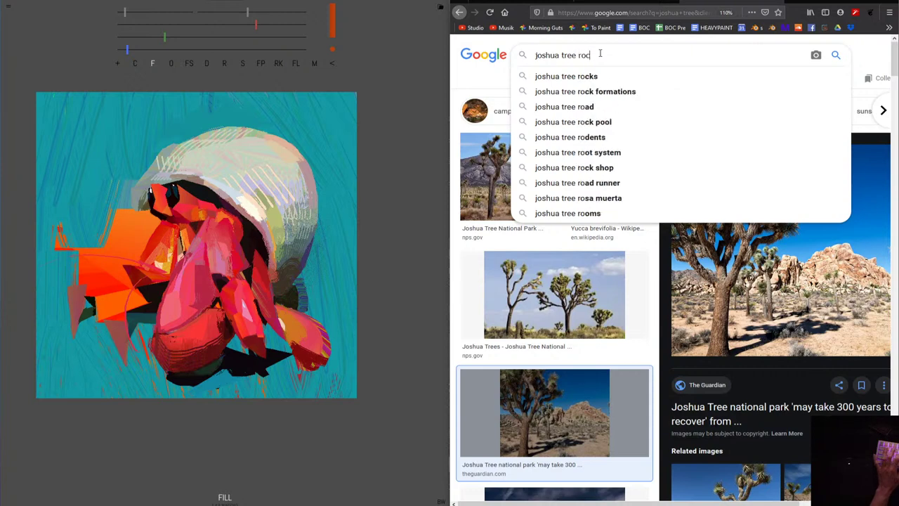
pyautogui.write('ks')
pyautogui.press('Return')
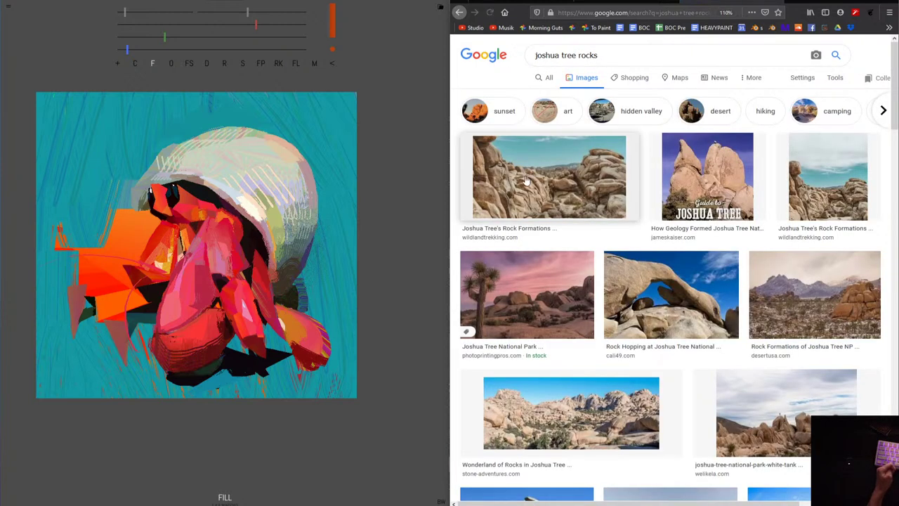
# Preview rock formation photos, including the geology guide and Alamy images.
pyautogui.click(582, 188)
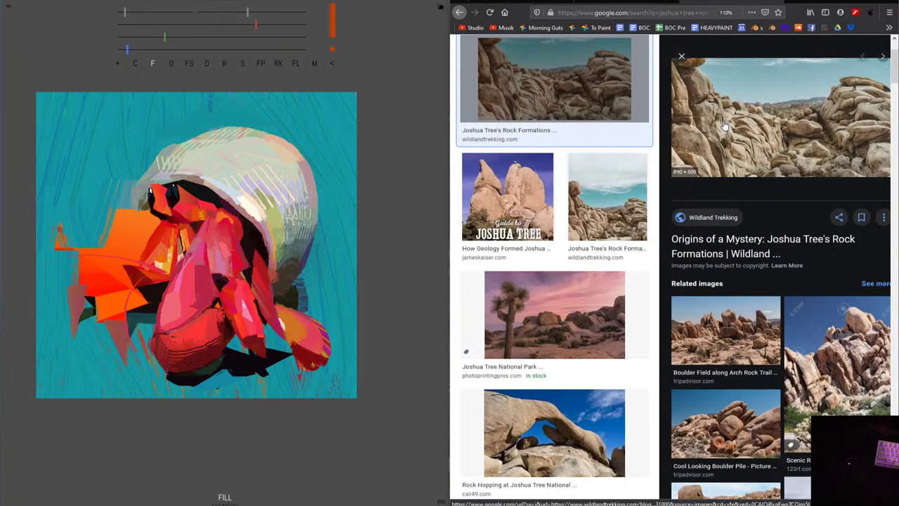
pyautogui.click(522, 214)
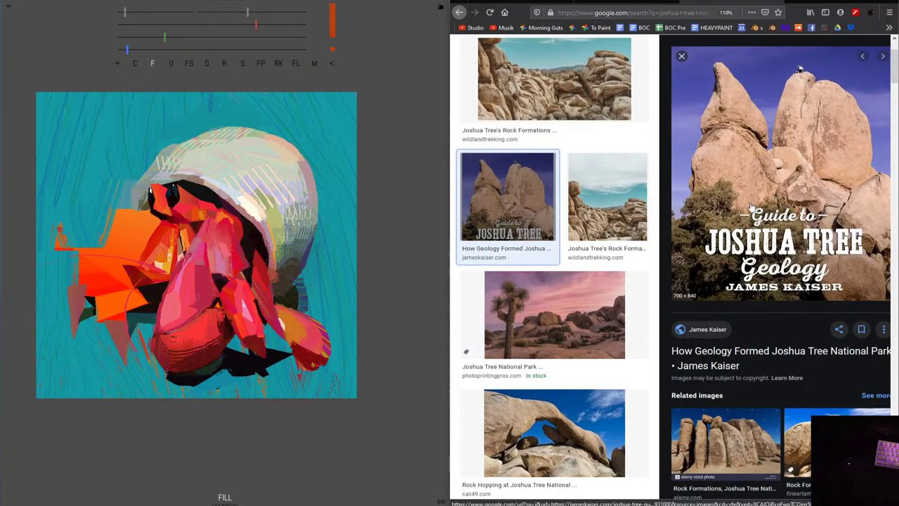
pyautogui.scroll(-2, 744, 295)
pyautogui.click(724, 394)
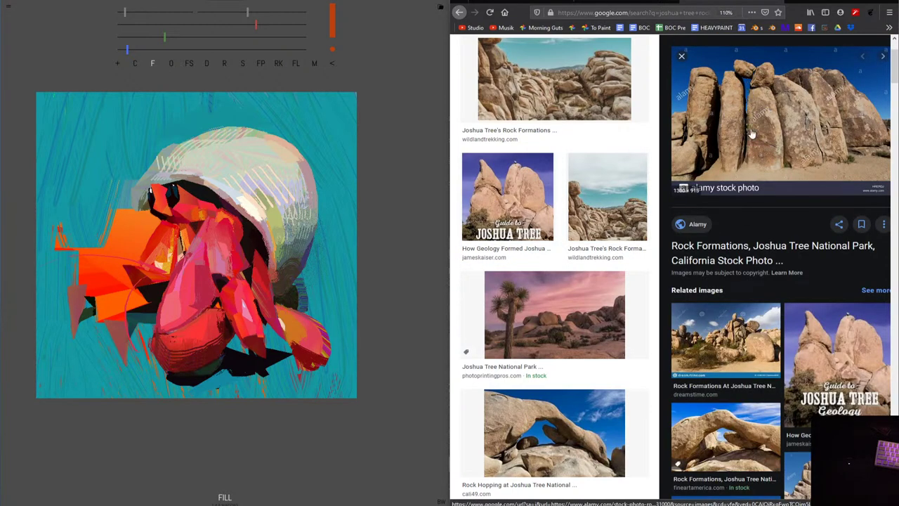
pyautogui.scroll(-2, 761, 198)
pyautogui.scroll(-3, 761, 198)
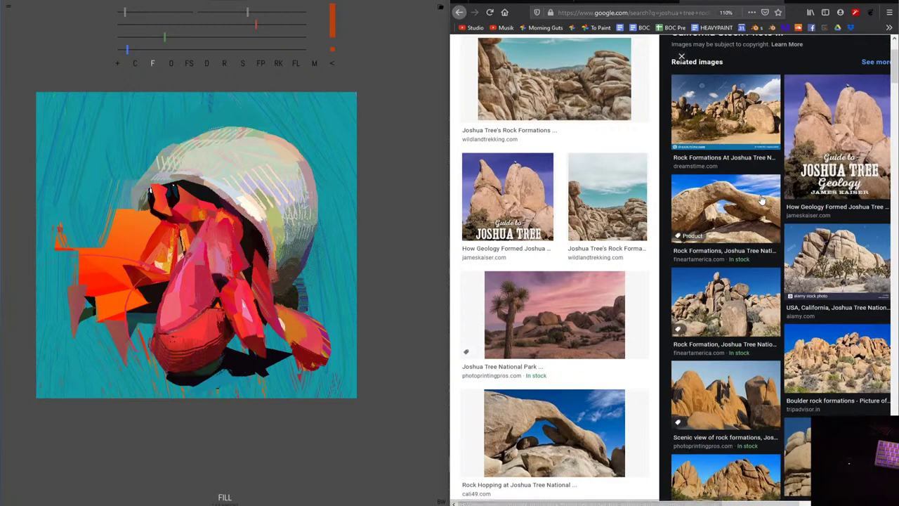
pyautogui.scroll(-3, 760, 202)
pyautogui.scroll(-3, 761, 202)
pyautogui.scroll(-1, 761, 202)
pyautogui.scroll(-7, 595, 302)
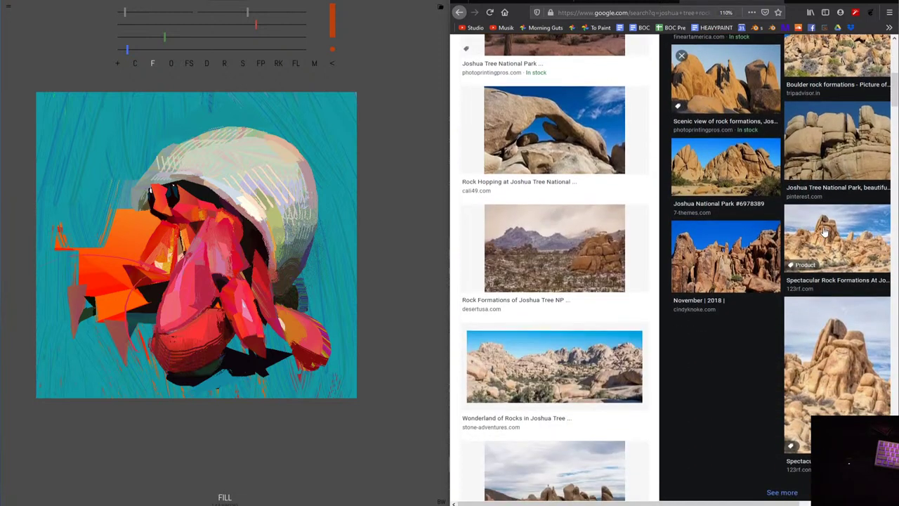
pyautogui.scroll(-5, 595, 302)
# Preview the white tank and Wikimedia rock photos, then switch to One Commander.
pyautogui.click(597, 154)
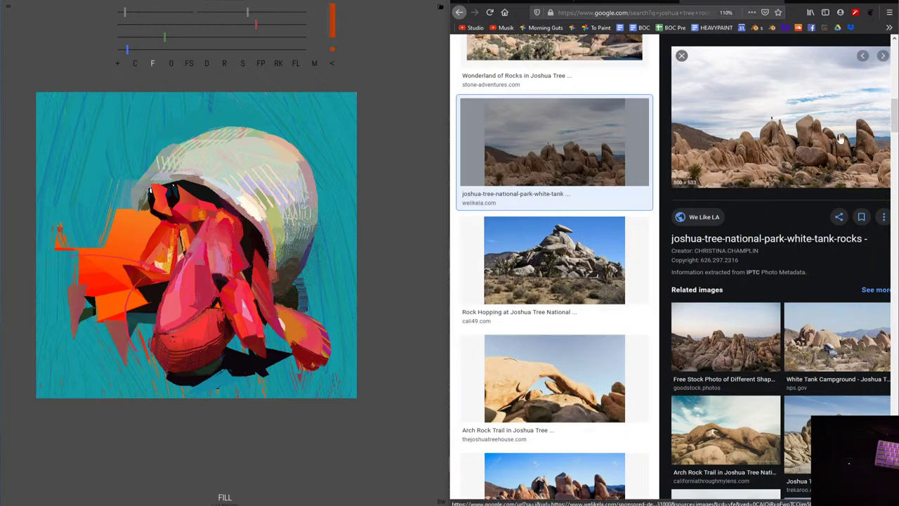
pyautogui.scroll(-1, 804, 317)
pyautogui.scroll(-2, 804, 317)
pyautogui.scroll(-1, 808, 318)
pyautogui.scroll(-1, 815, 320)
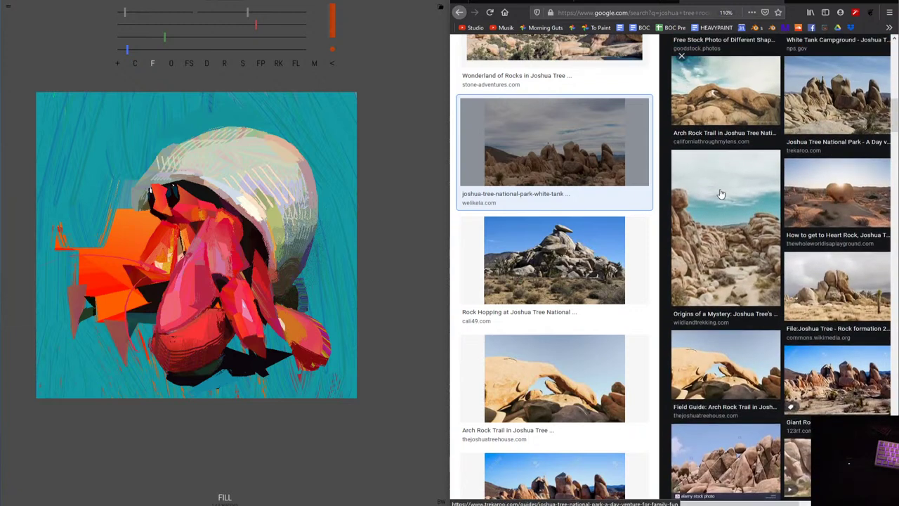
pyautogui.scroll(-1, 822, 320)
pyautogui.click(823, 321)
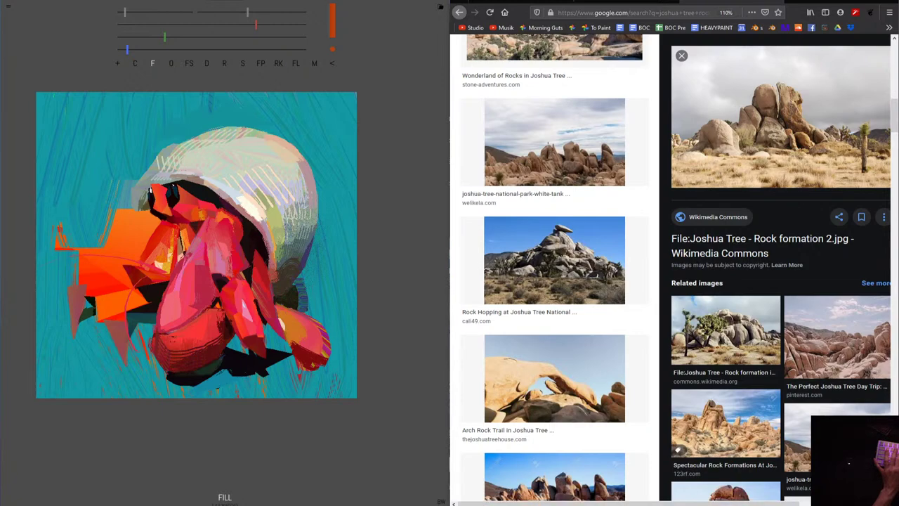
pyautogui.hotkey('alt', 'Tab')
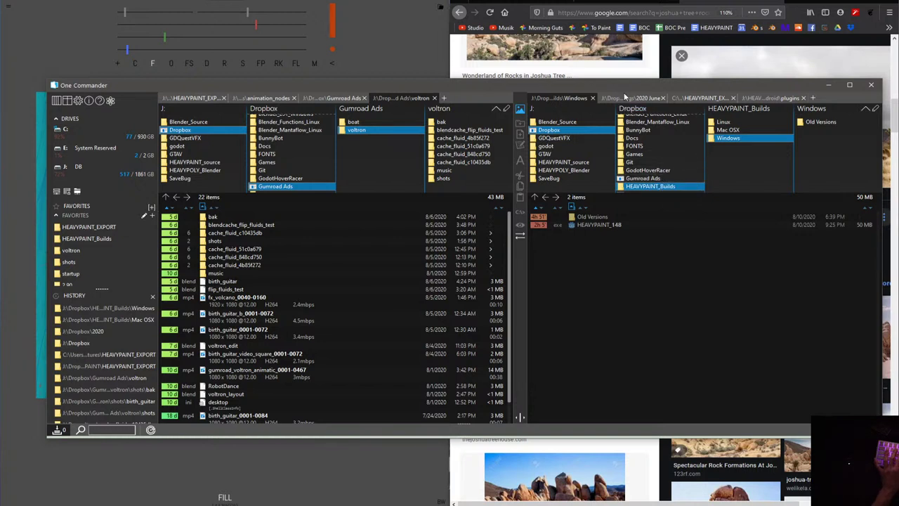
# Go to Dropbox's _HEAVYPAINT folder and maximize the One Commander window.
pyautogui.scroll(3, 646, 134)
pyautogui.scroll(3, 662, 135)
pyautogui.scroll(3, 653, 140)
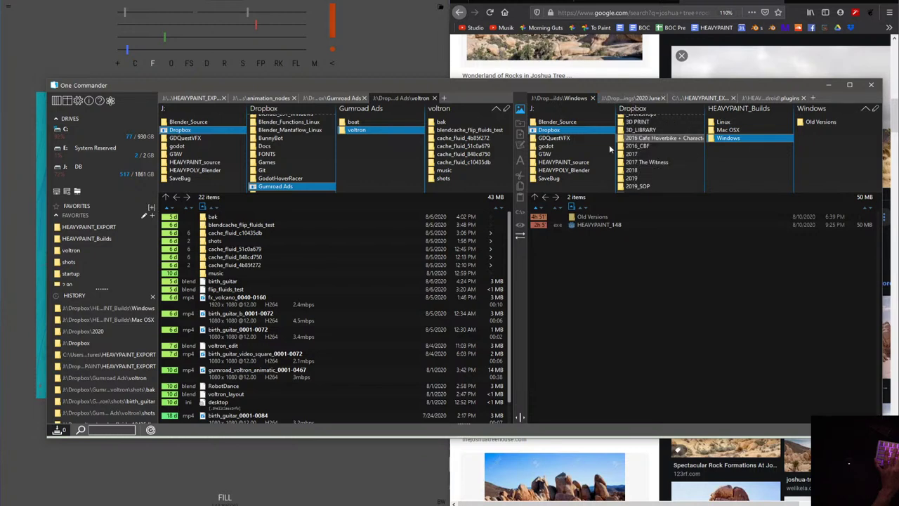
pyautogui.click(589, 164)
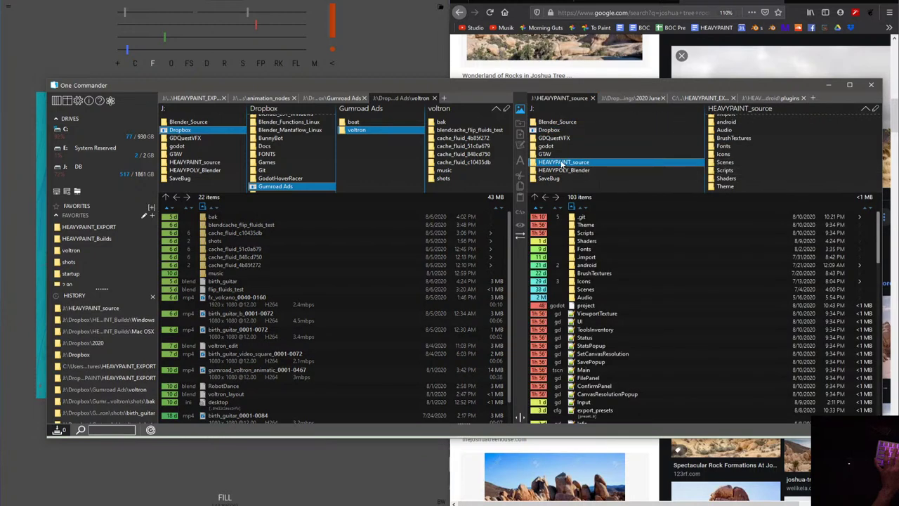
pyautogui.click(595, 130)
pyautogui.click(763, 129)
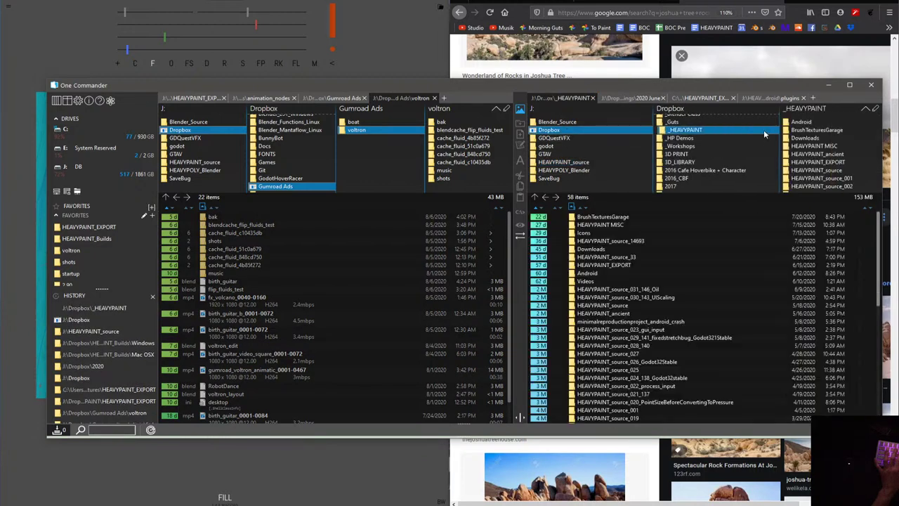
pyautogui.scroll(-5, 801, 153)
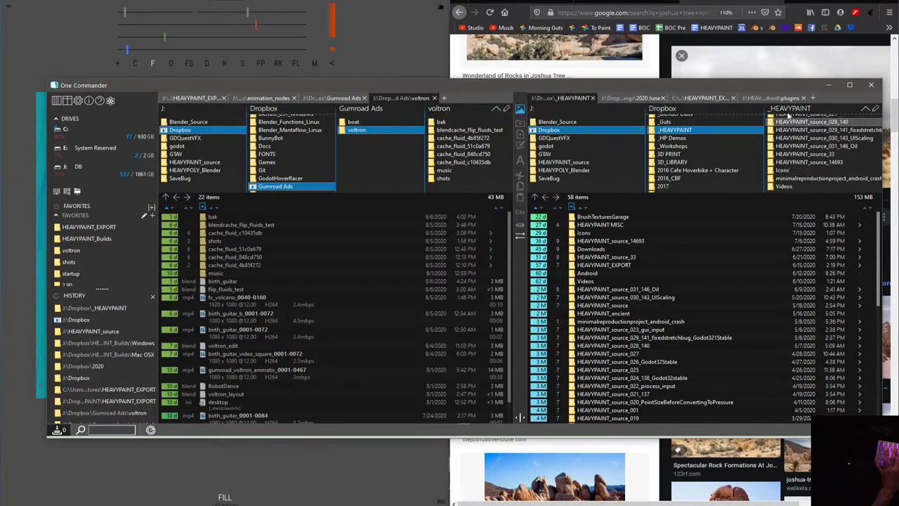
pyautogui.doubleClick(784, 87)
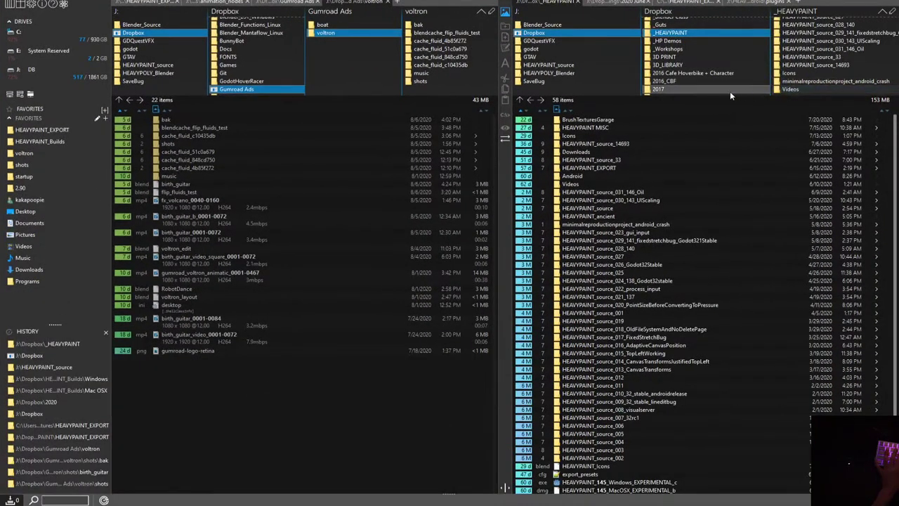
# Open HEAVYPAINT MISC, then its My Paintings folder.
pyautogui.click(596, 131)
pyautogui.doubleClick(588, 128)
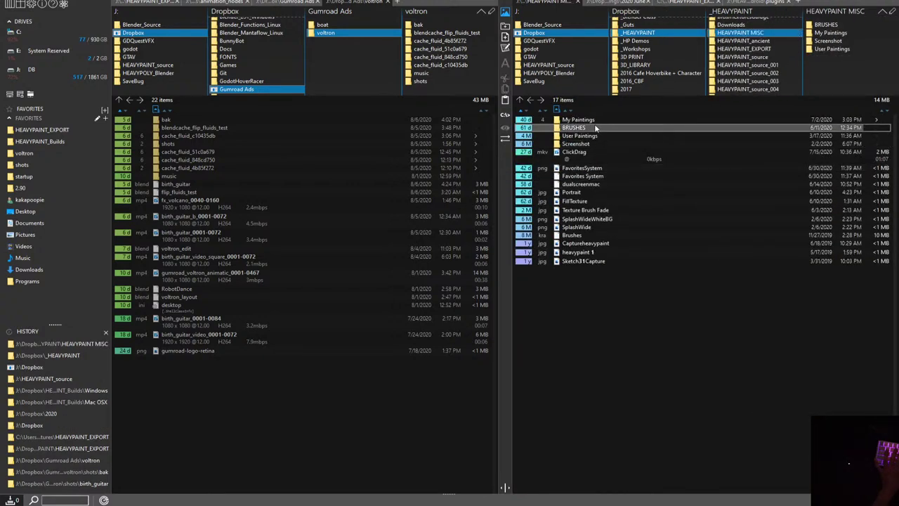
pyautogui.doubleClick(595, 119)
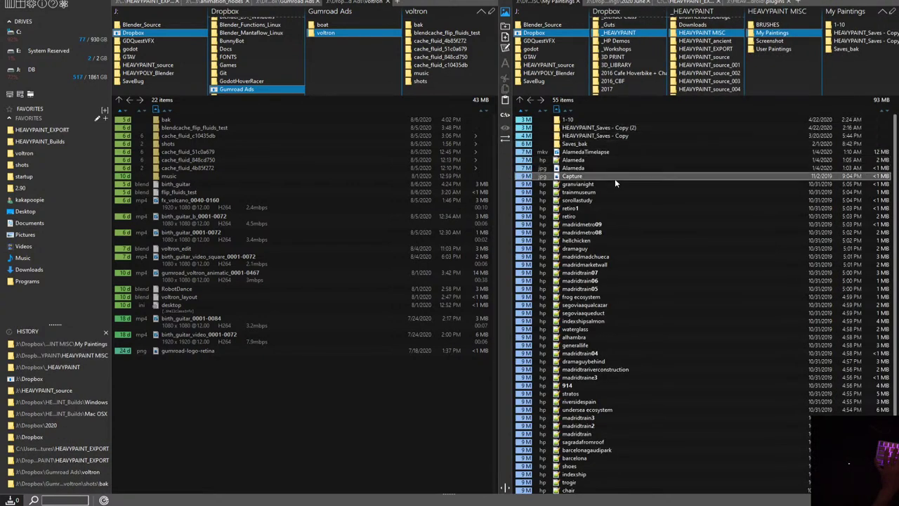
pyautogui.scroll(-3, 609, 345)
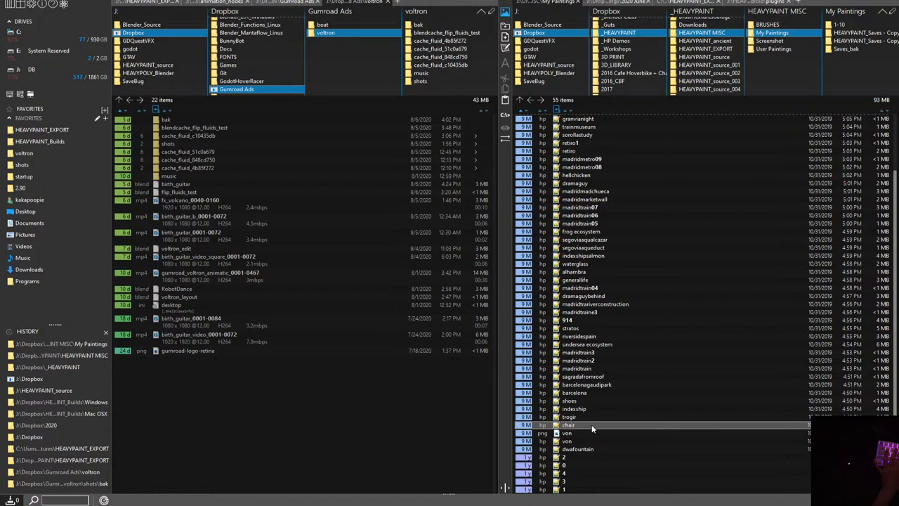
pyautogui.scroll(1, 596, 239)
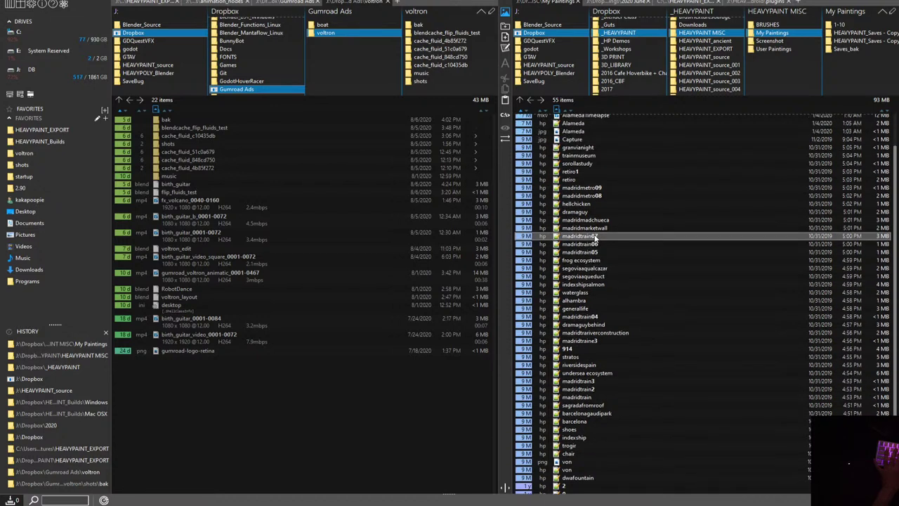
pyautogui.scroll(2, 595, 237)
# Open the trainmuseum painting file, then close the editor showing it.
pyautogui.click(593, 185)
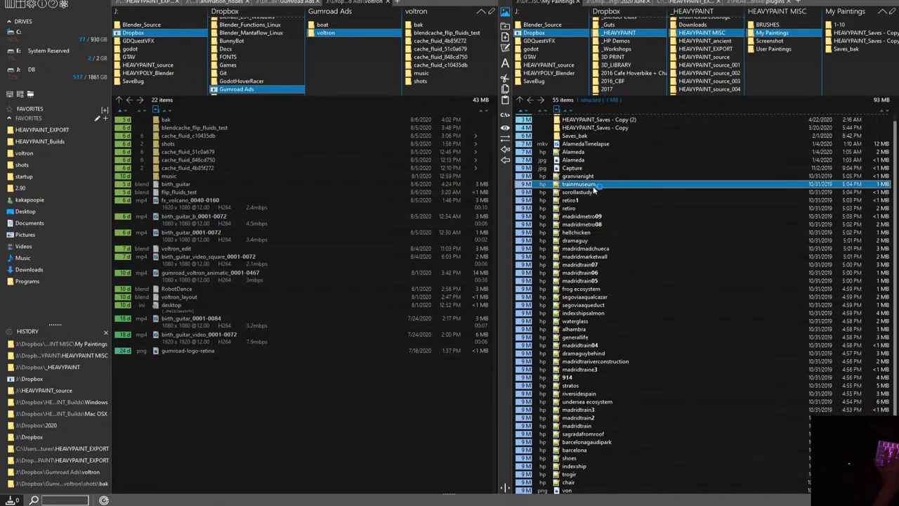
pyautogui.doubleClick(594, 185)
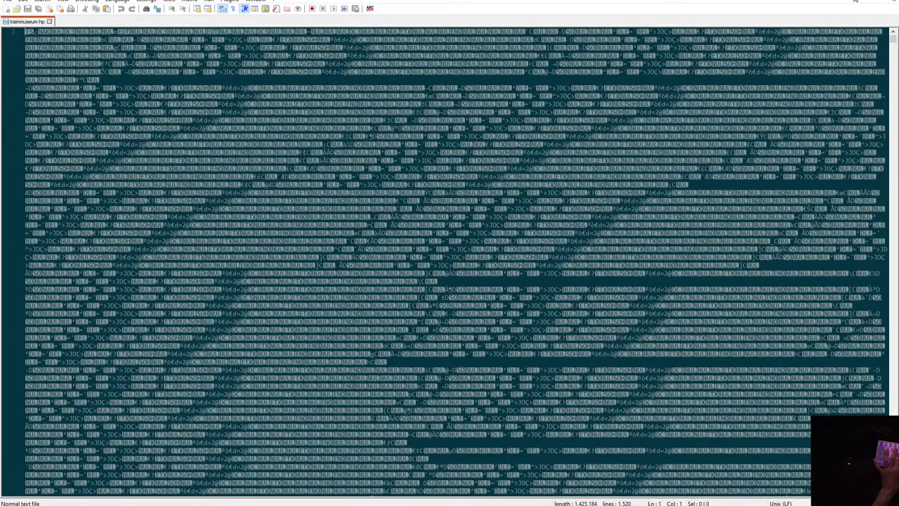
pyautogui.hotkey('alt', 'F4')
pyautogui.scroll(1, 661, 170)
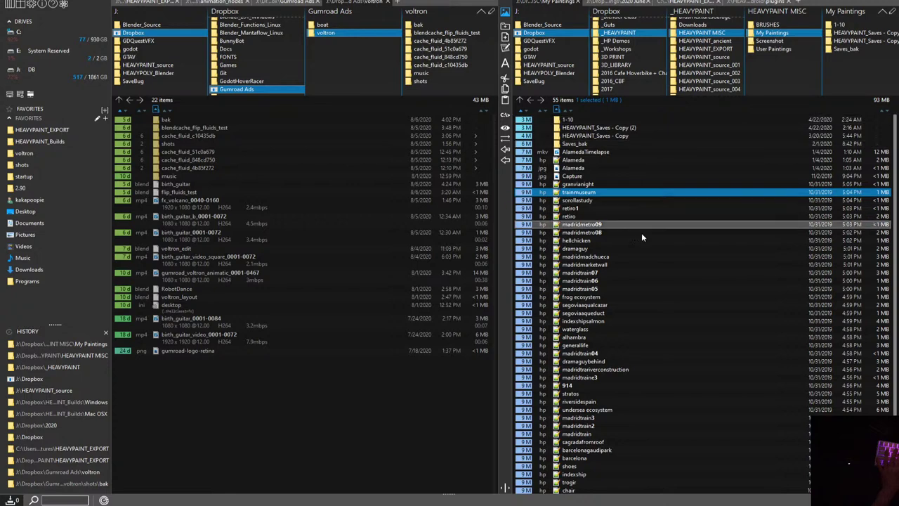
# Peek into the Screenshot folder, then return to the 17-item HEAVYPAINT MISC listing.
pyautogui.scroll(-3, 623, 292)
pyautogui.scroll(-1, 623, 292)
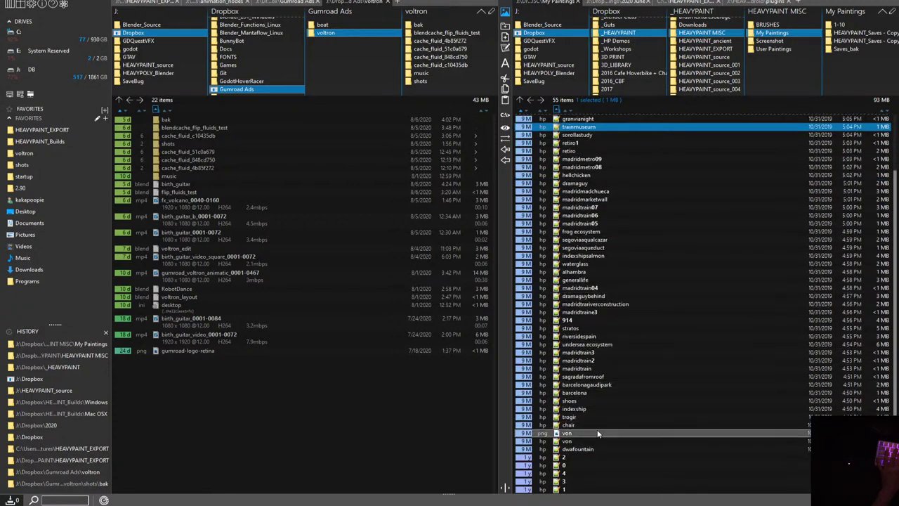
pyautogui.scroll(5, 643, 307)
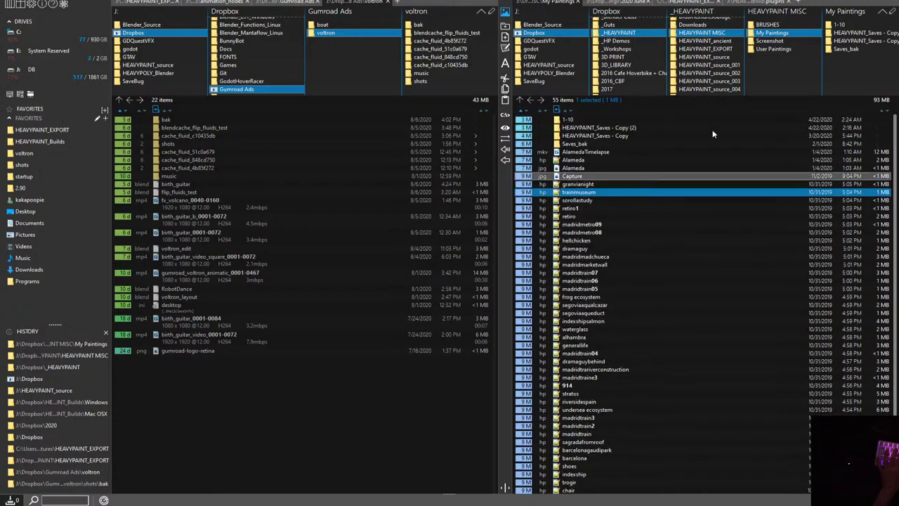
pyautogui.click(773, 40)
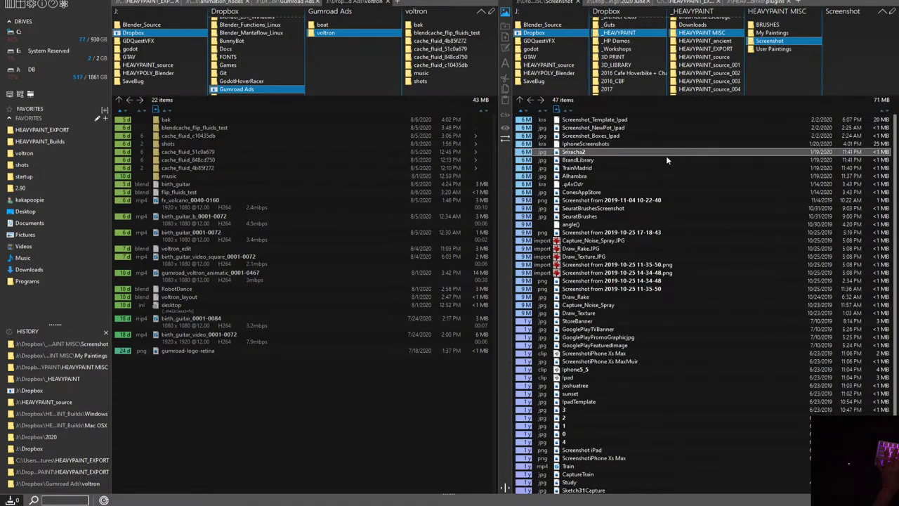
pyautogui.click(732, 33)
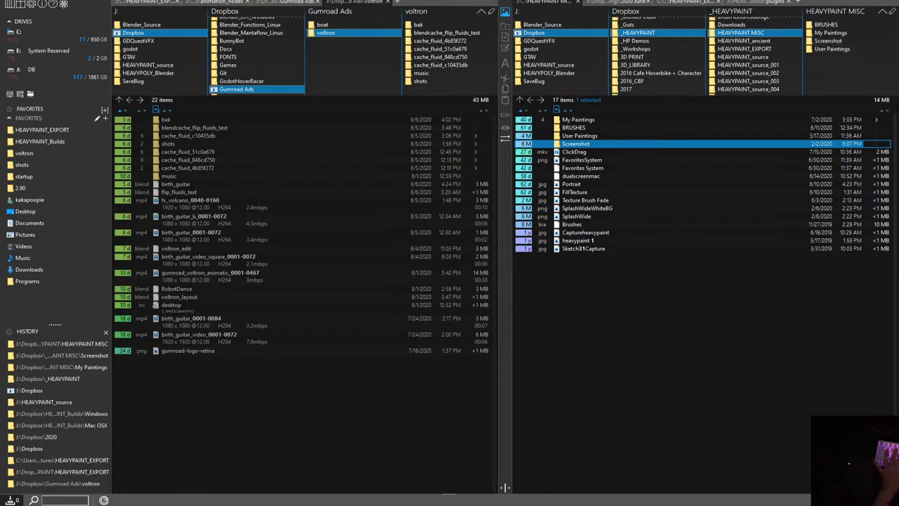
# Go to instagram.com in Firefox and open the heavypoly profile page.
pyautogui.hotkey('alt', 'Tab')
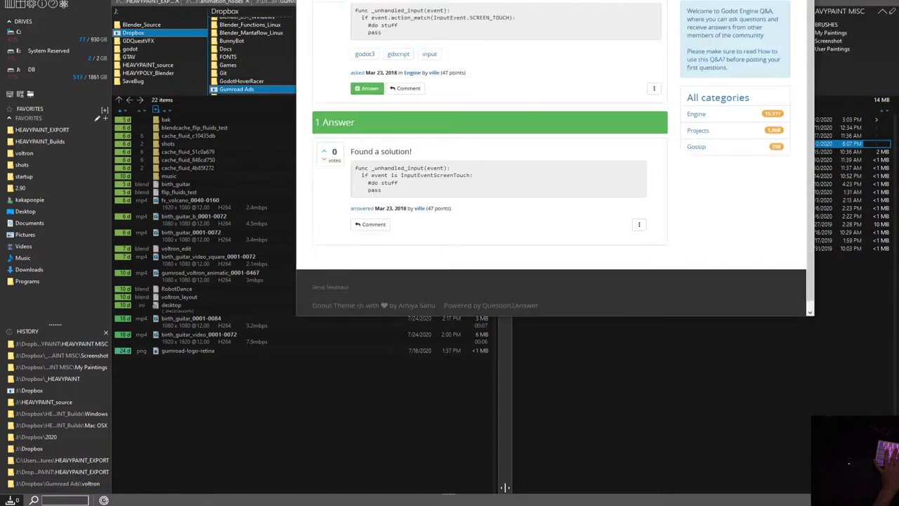
pyautogui.click(553, 91)
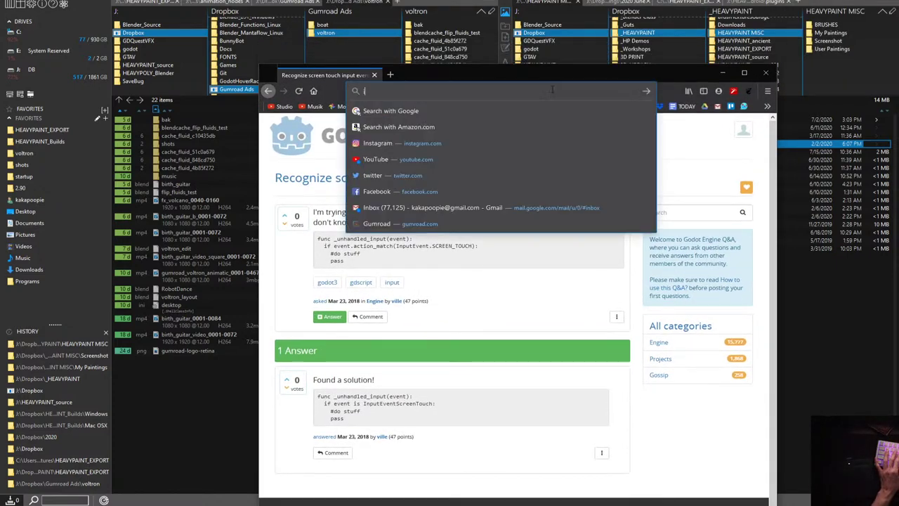
pyautogui.write('insta')
pyautogui.press('Return')
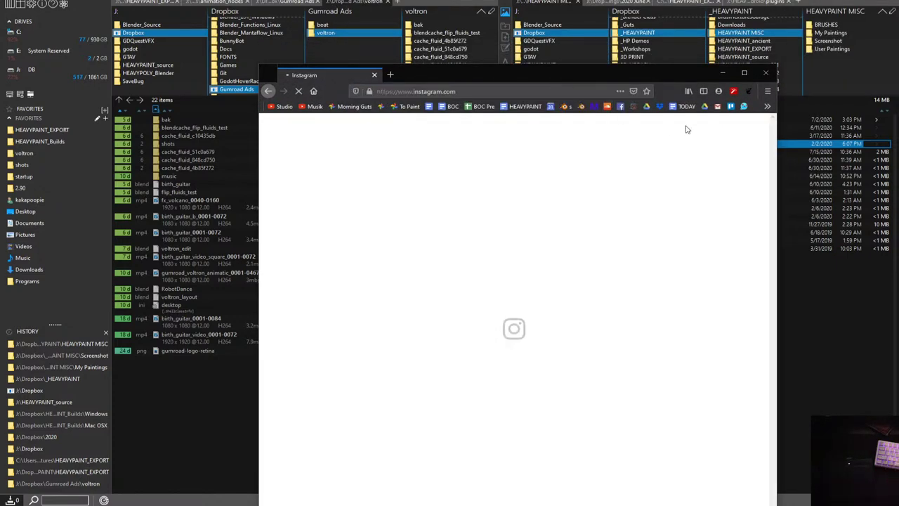
pyautogui.click(727, 128)
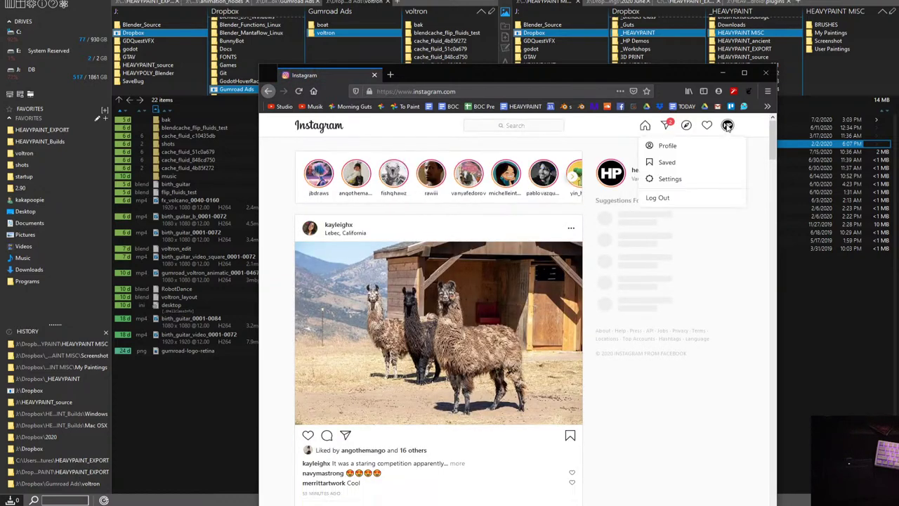
pyautogui.click(704, 148)
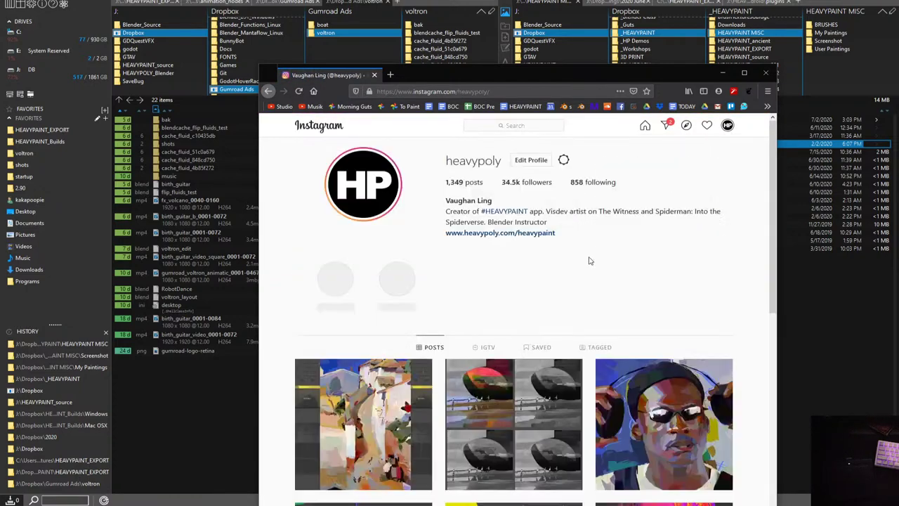
# Maximize the browser and scroll the post grid down to the older desert-painting rows.
pyautogui.doubleClick(671, 70)
pyautogui.scroll(-2, 665, 231)
pyautogui.scroll(-8, 665, 235)
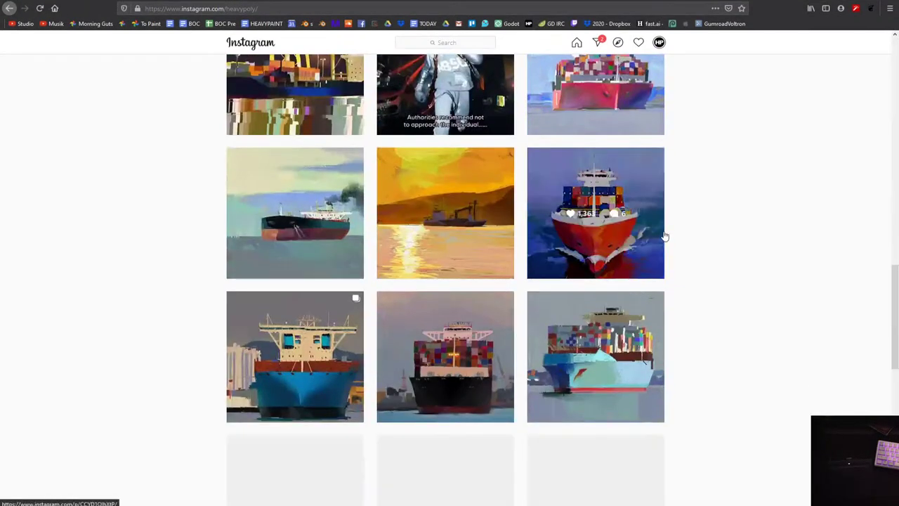
pyautogui.scroll(-10, 665, 236)
pyautogui.scroll(-4, 664, 238)
pyautogui.scroll(-5, 665, 240)
pyautogui.scroll(-5, 664, 243)
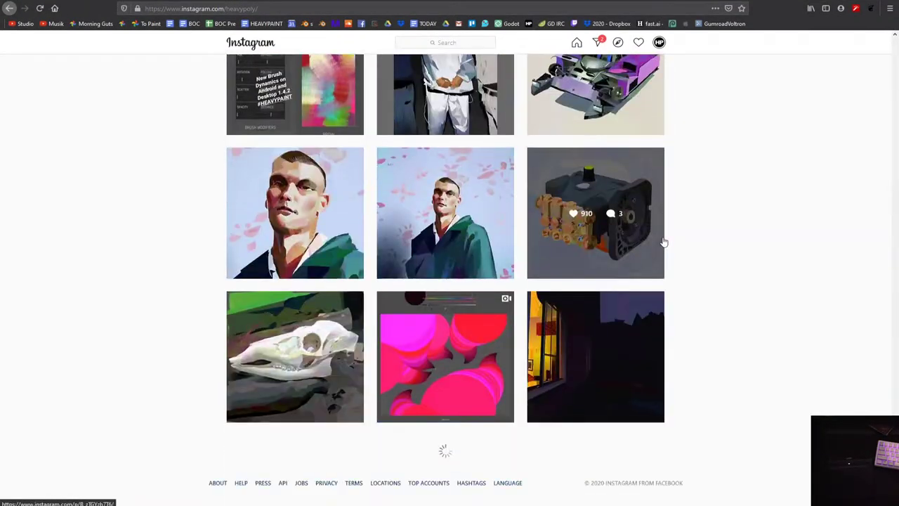
pyautogui.scroll(-5, 665, 242)
pyautogui.scroll(-2, 664, 242)
pyautogui.scroll(-5, 665, 242)
pyautogui.scroll(-5, 674, 246)
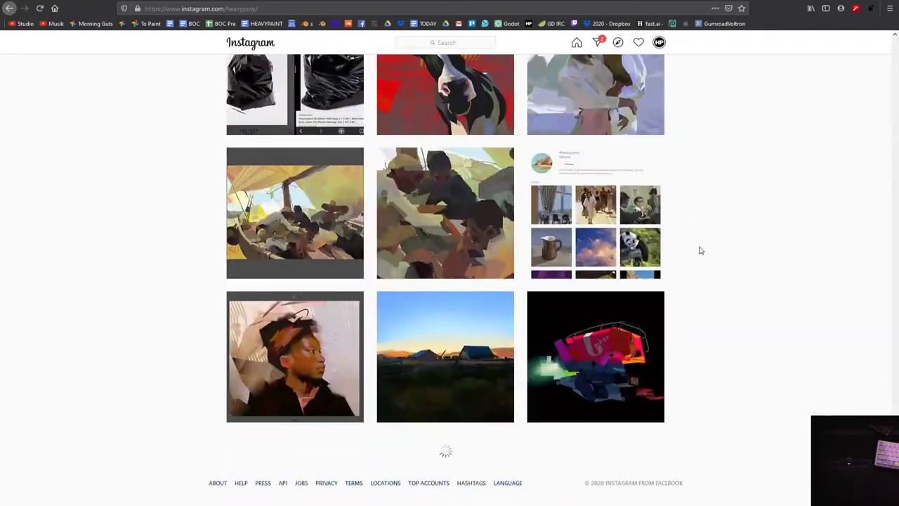
pyautogui.scroll(-5, 700, 249)
pyautogui.scroll(-2, 698, 245)
pyautogui.scroll(-5, 698, 244)
pyautogui.scroll(-5, 698, 244)
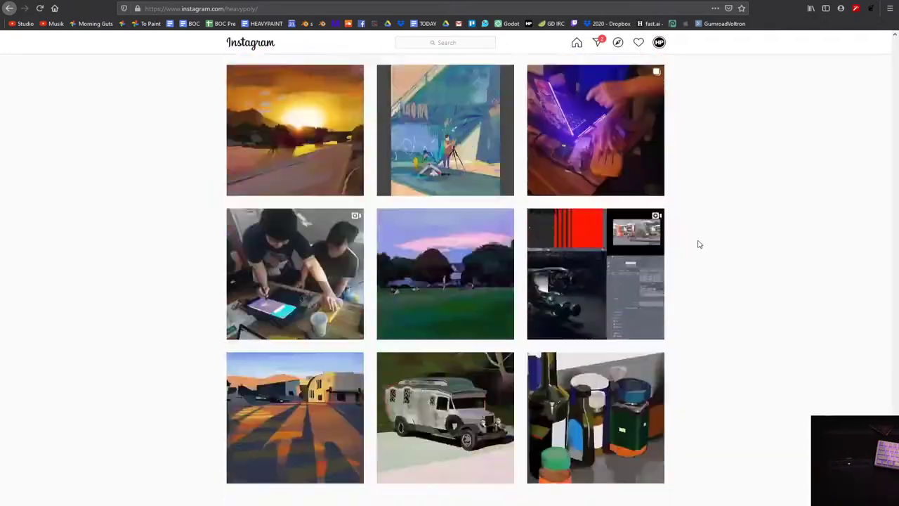
pyautogui.scroll(-3, 699, 244)
pyautogui.scroll(-5, 699, 243)
pyautogui.scroll(-5, 699, 244)
pyautogui.scroll(-4, 699, 243)
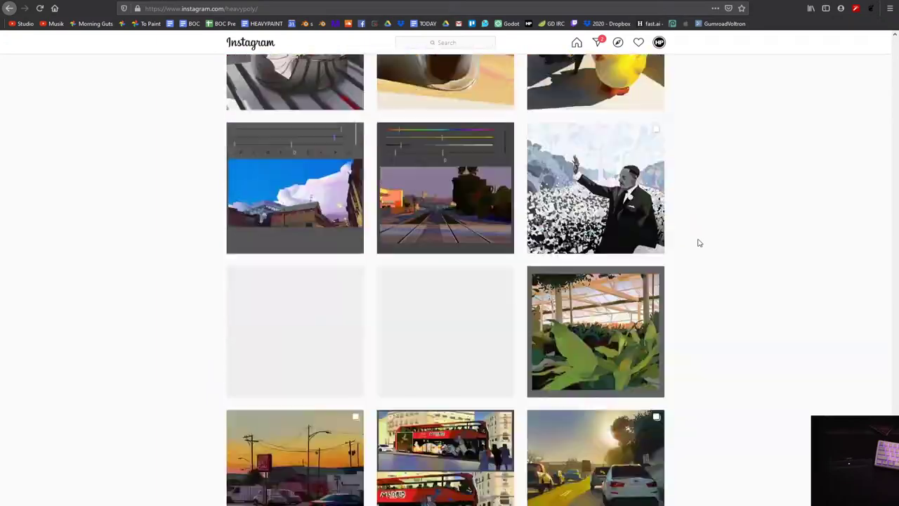
pyautogui.scroll(-5, 698, 243)
pyautogui.scroll(-5, 695, 232)
pyautogui.scroll(-3, 689, 219)
pyautogui.scroll(-5, 687, 217)
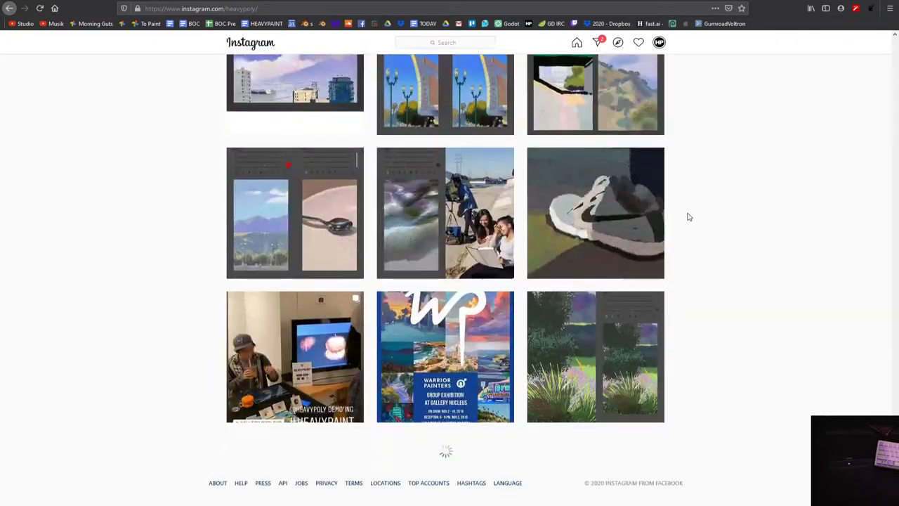
pyautogui.scroll(-5, 689, 219)
pyautogui.scroll(-4, 691, 222)
pyautogui.scroll(-4, 703, 222)
pyautogui.scroll(-4, 705, 222)
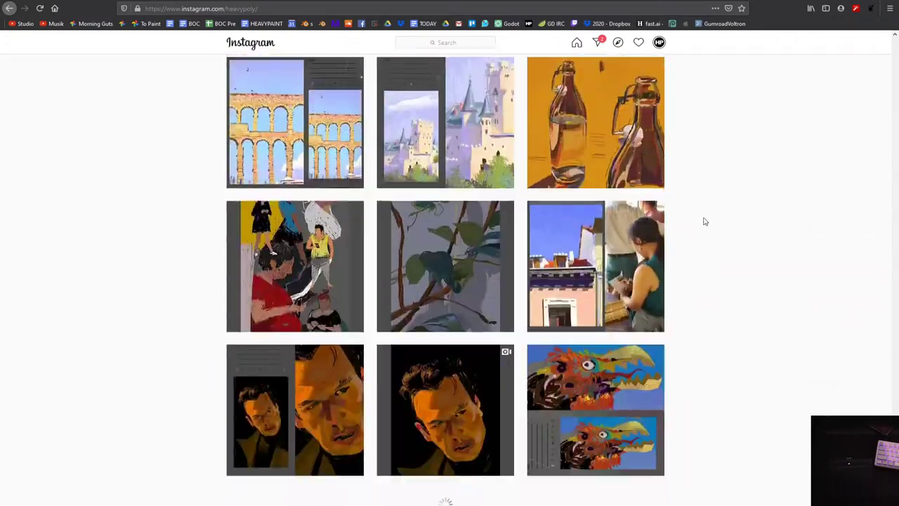
pyautogui.scroll(-4, 705, 221)
pyautogui.scroll(-4, 705, 219)
pyautogui.scroll(-4, 704, 218)
pyautogui.scroll(-4, 706, 220)
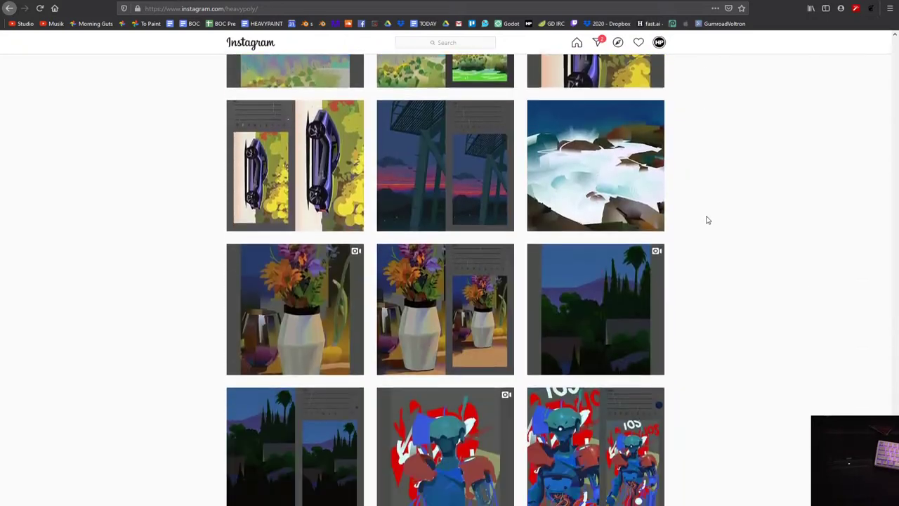
pyautogui.scroll(-4, 706, 218)
pyautogui.scroll(-5, 747, 220)
pyautogui.scroll(-5, 737, 222)
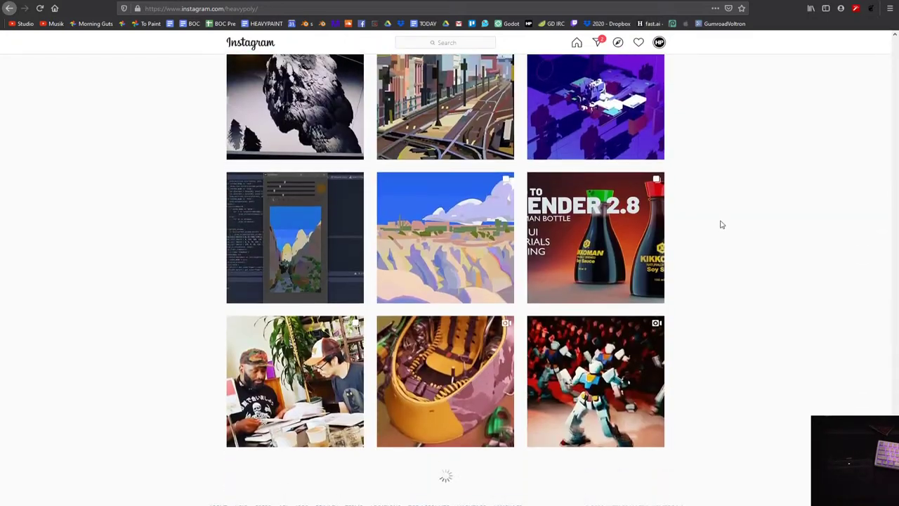
pyautogui.scroll(2, 720, 224)
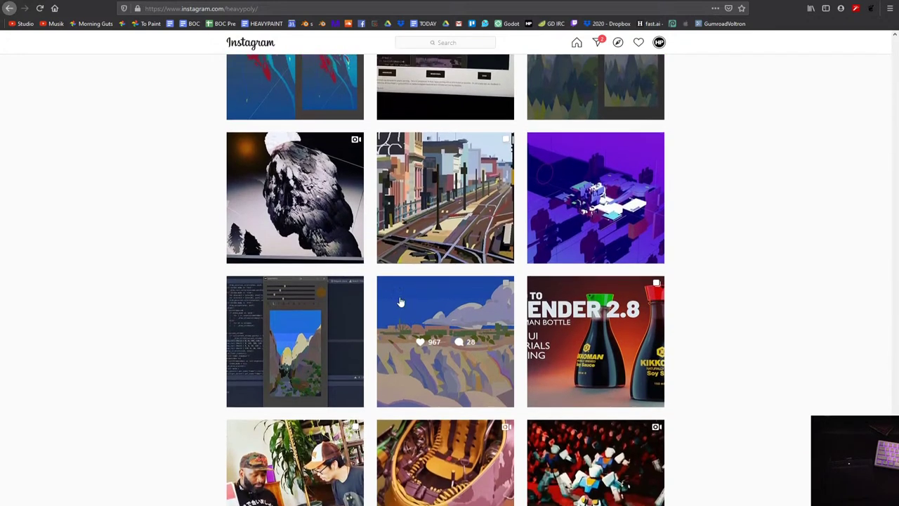
pyautogui.scroll(2, 401, 301)
pyautogui.scroll(4, 415, 299)
pyautogui.click(430, 293)
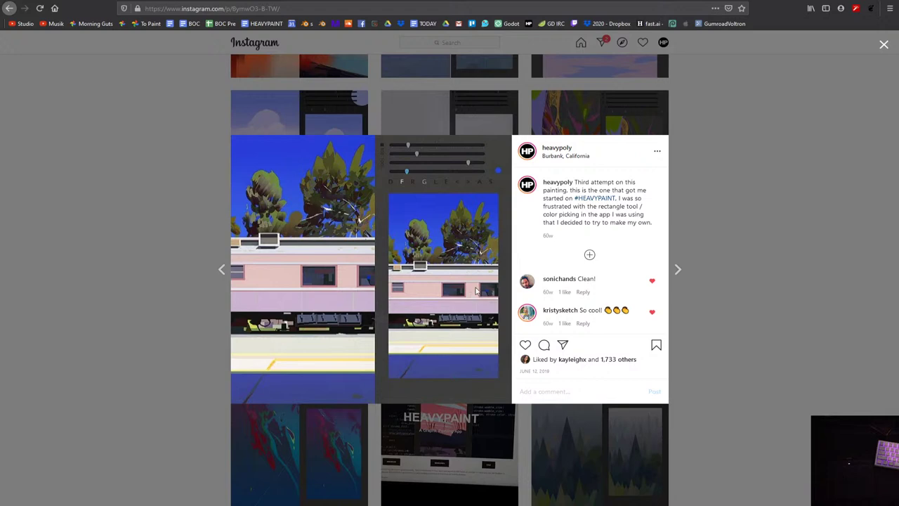
pyautogui.click(756, 290)
pyautogui.scroll(-5, 756, 290)
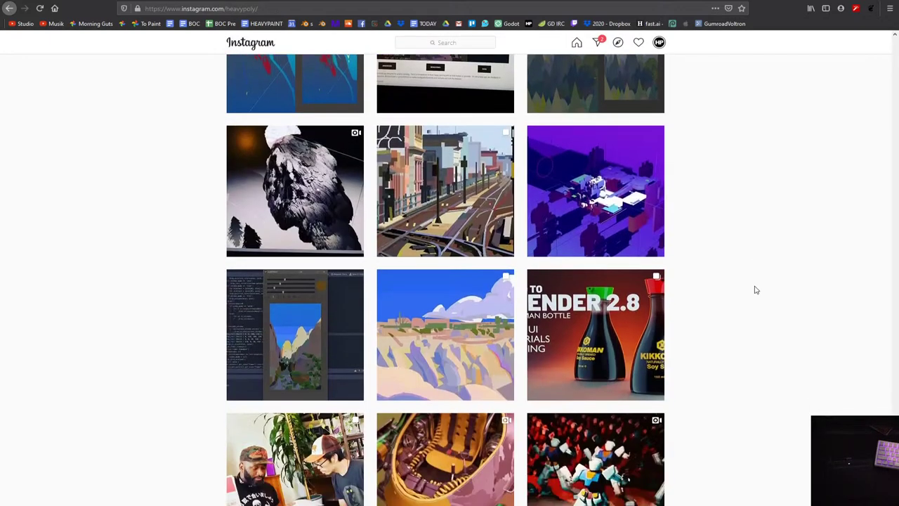
pyautogui.click(503, 353)
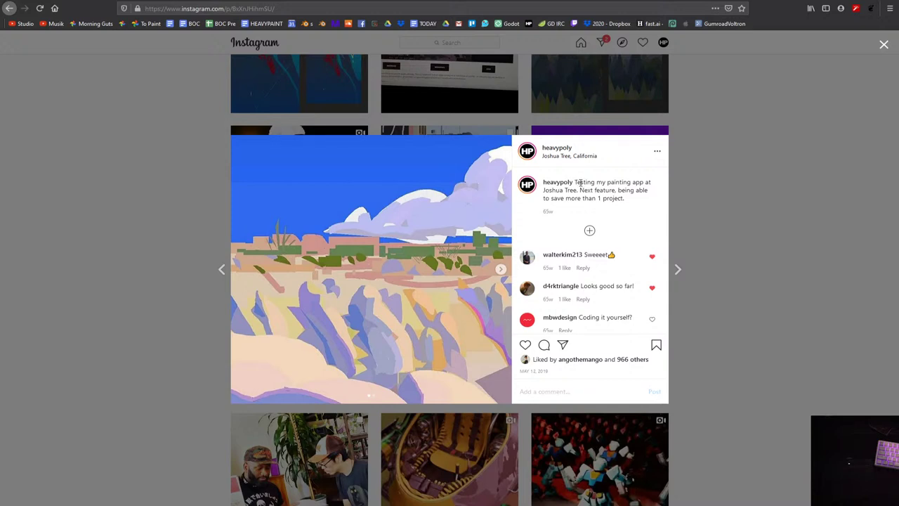
pyautogui.moveTo(596, 182)
pyautogui.mouseDown()
pyautogui.moveTo(616, 182)
pyautogui.moveTo(632, 201)
pyautogui.moveTo(580, 189)
pyautogui.moveTo(628, 200)
pyautogui.mouseUp()
pyautogui.click(579, 188)
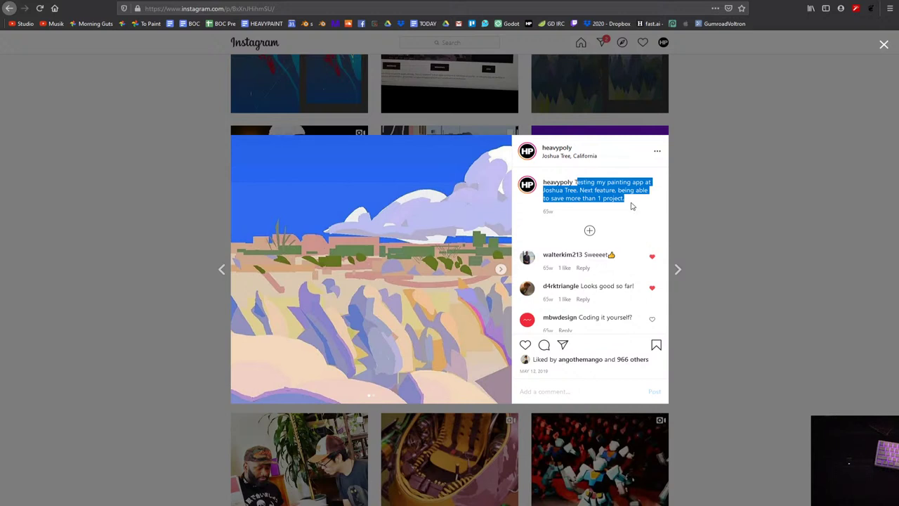
pyautogui.click(629, 205)
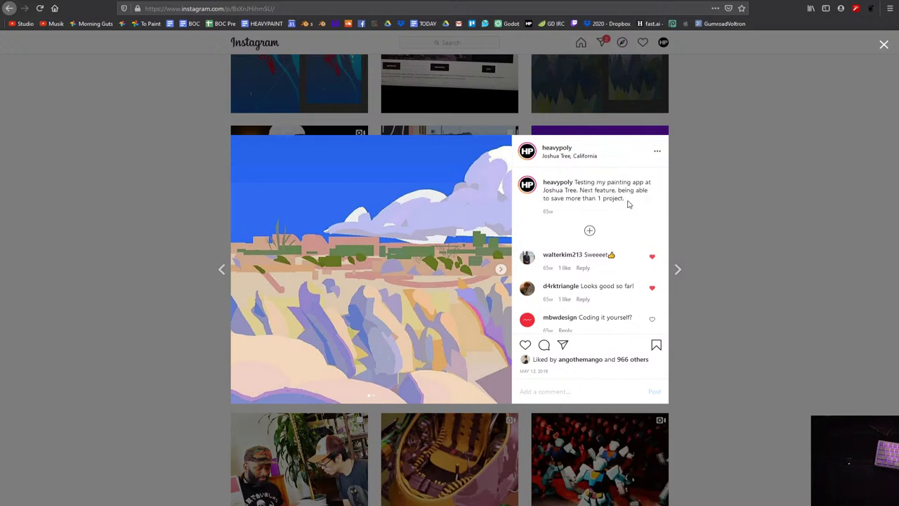
pyautogui.moveTo(627, 201); pyautogui.dragTo(587, 189)
pyautogui.click(587, 190)
pyautogui.click(501, 271)
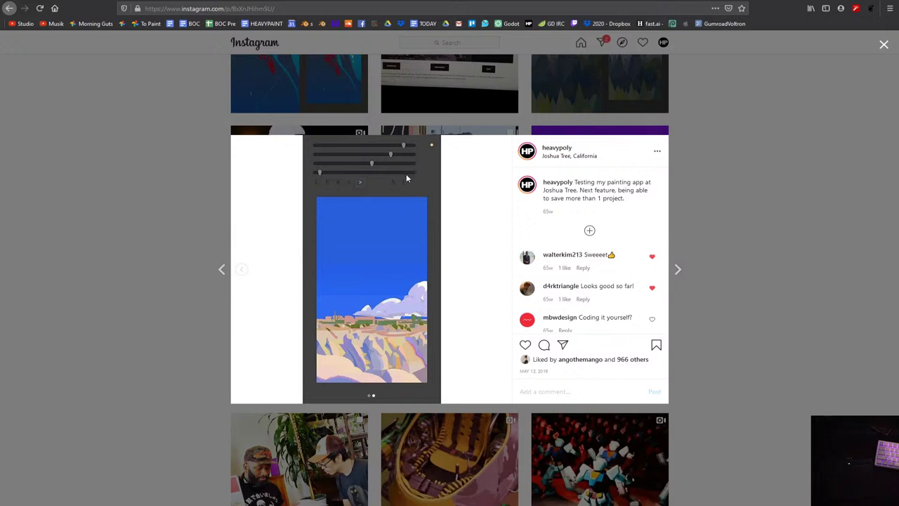
pyautogui.click(238, 274)
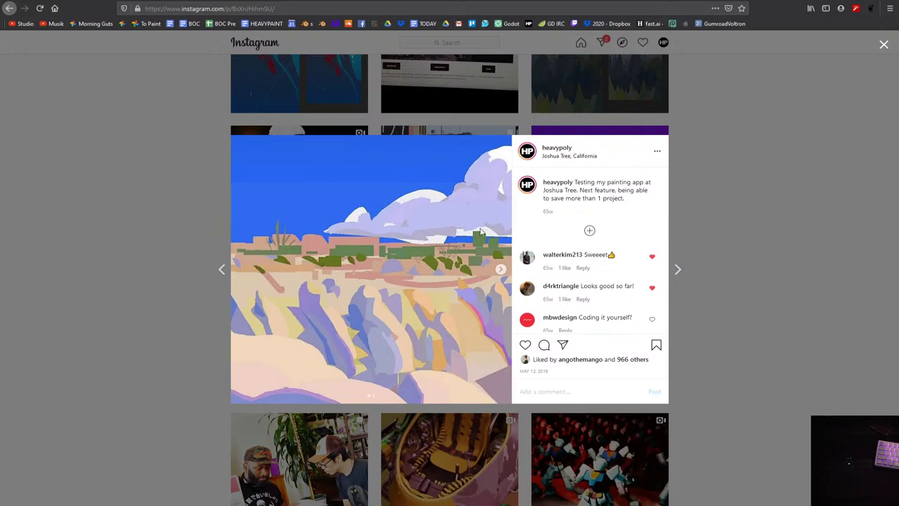
pyautogui.tripleClick(546, 216)
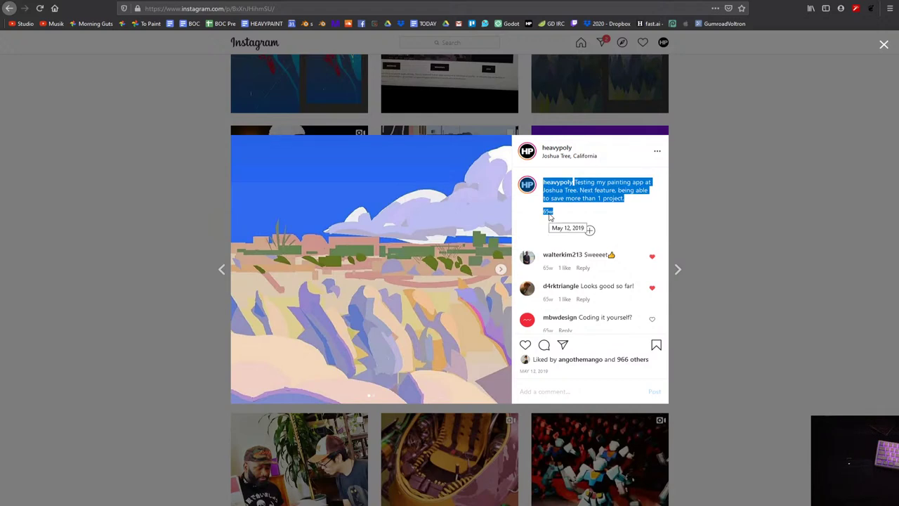
pyautogui.click(783, 215)
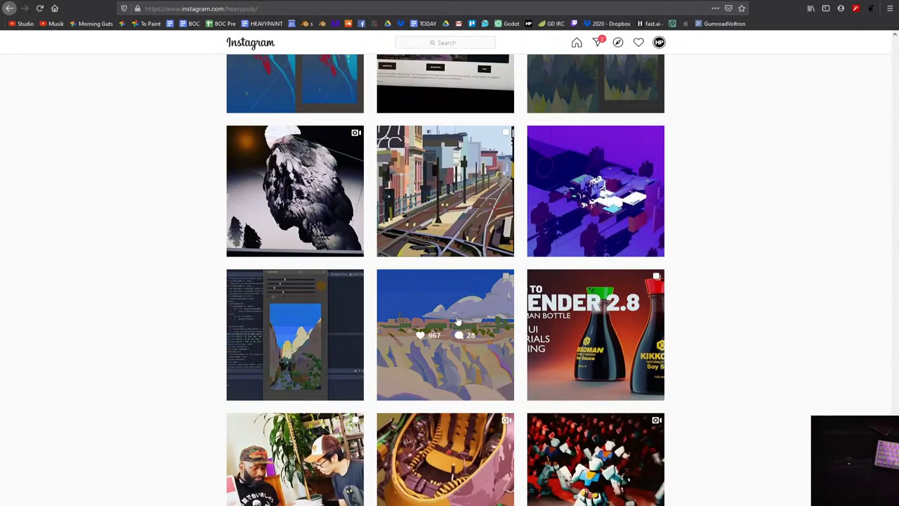
pyautogui.click(362, 336)
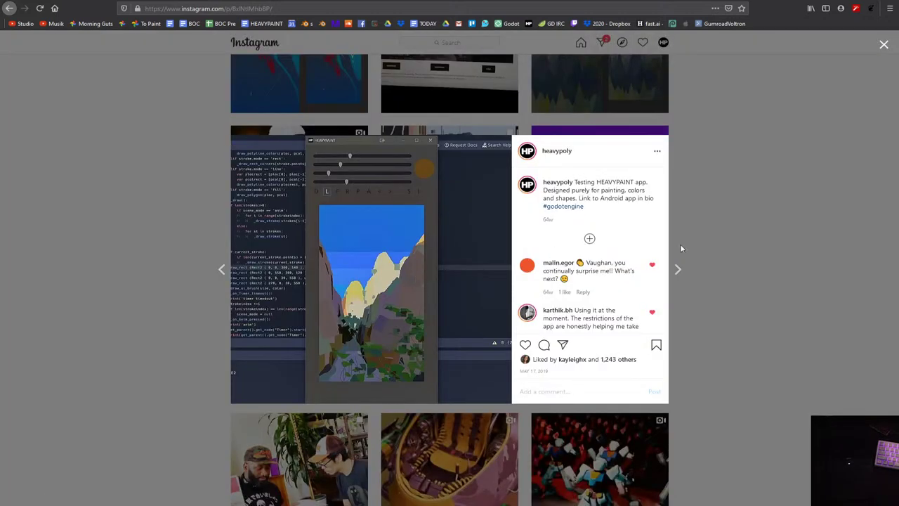
pyautogui.click(770, 253)
pyautogui.scroll(-5, 632, 304)
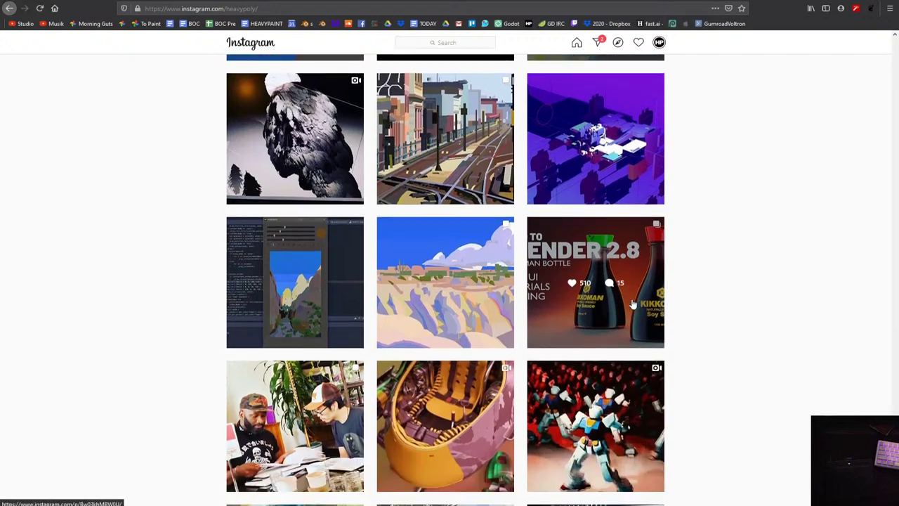
pyautogui.scroll(-2, 633, 303)
pyautogui.scroll(-3, 638, 342)
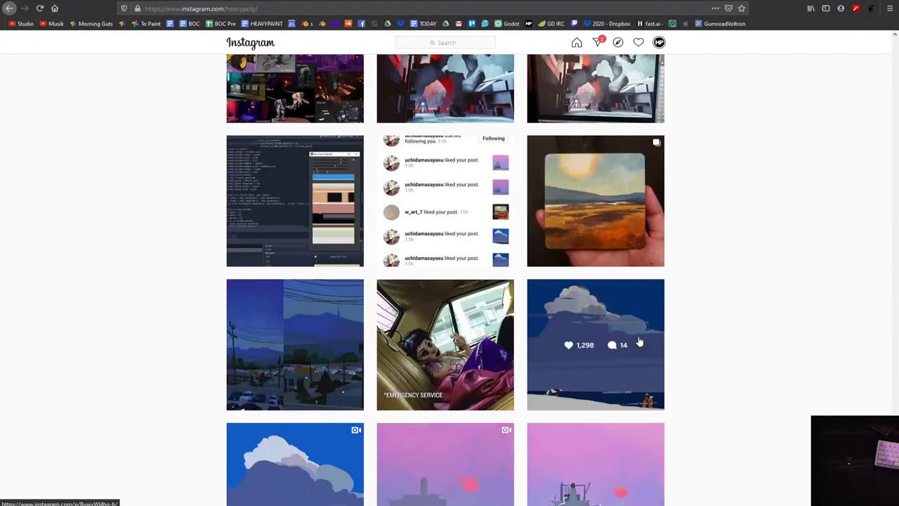
pyautogui.click(314, 242)
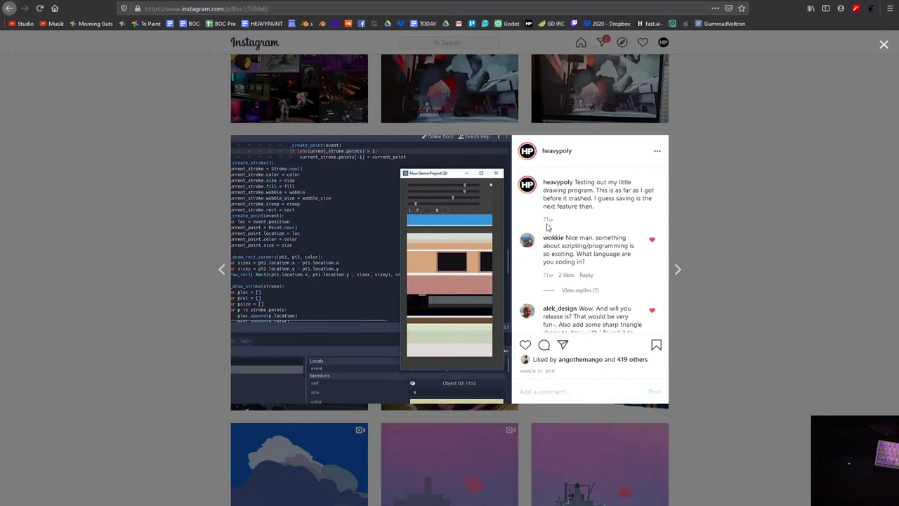
pyautogui.moveTo(548, 221)
pyautogui.click(719, 227)
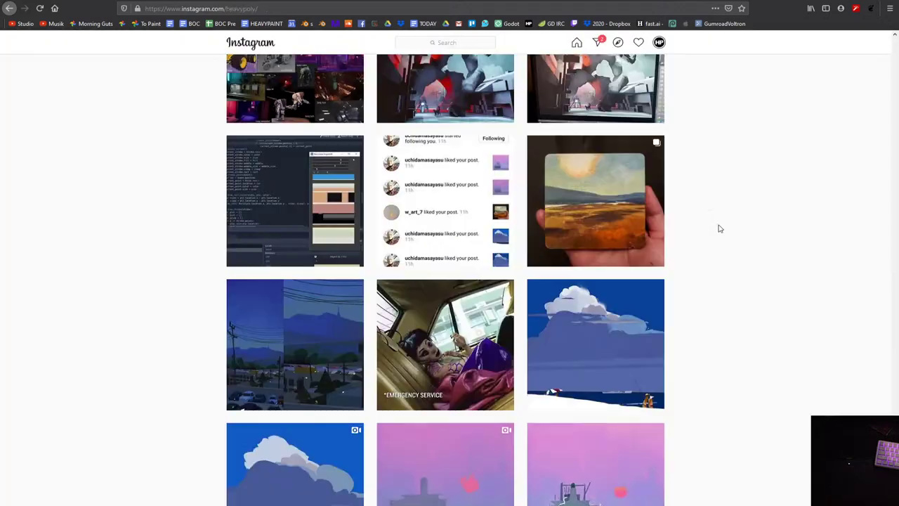
pyautogui.scroll(-3, 672, 227)
pyautogui.scroll(-3, 657, 228)
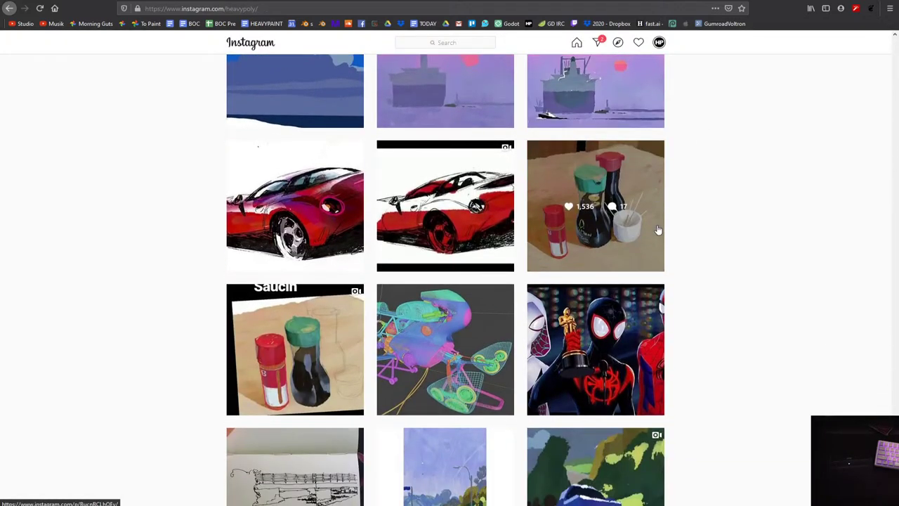
pyautogui.scroll(2, 632, 232)
pyautogui.scroll(1, 616, 237)
pyautogui.click(593, 302)
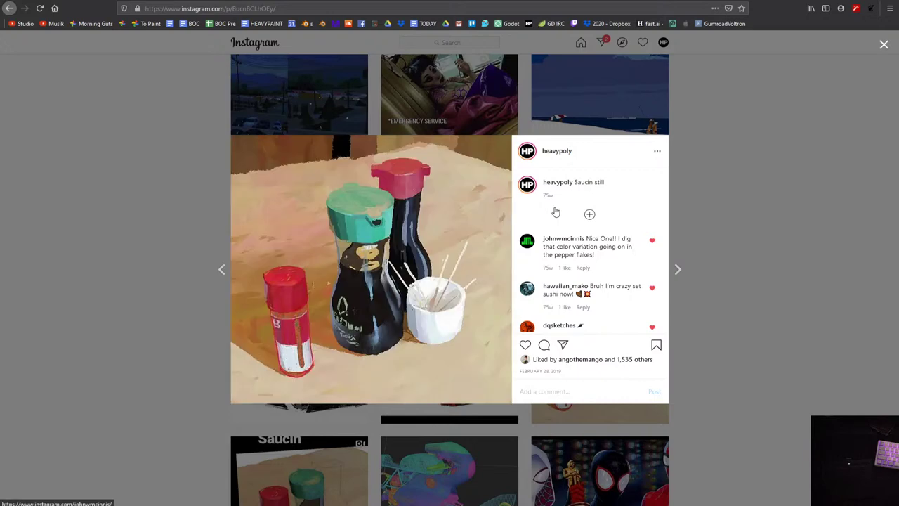
pyautogui.click(727, 203)
pyautogui.click(611, 223)
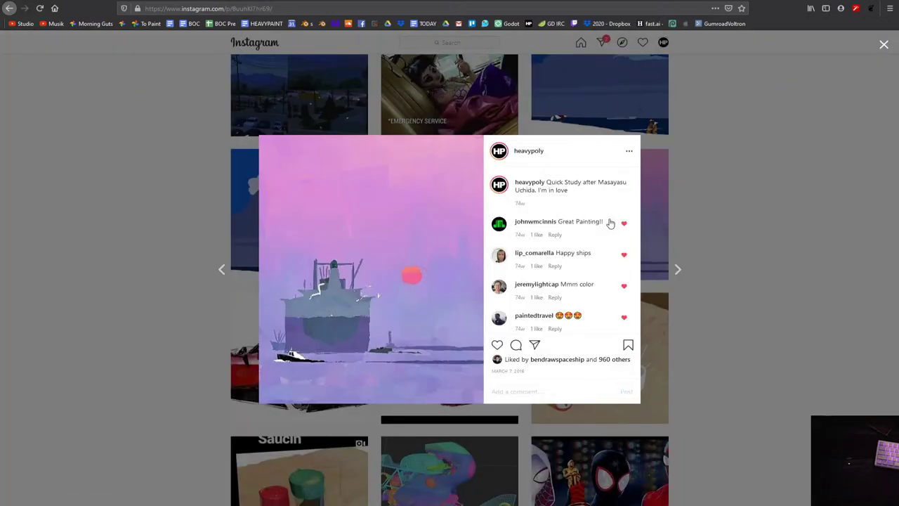
pyautogui.click(750, 178)
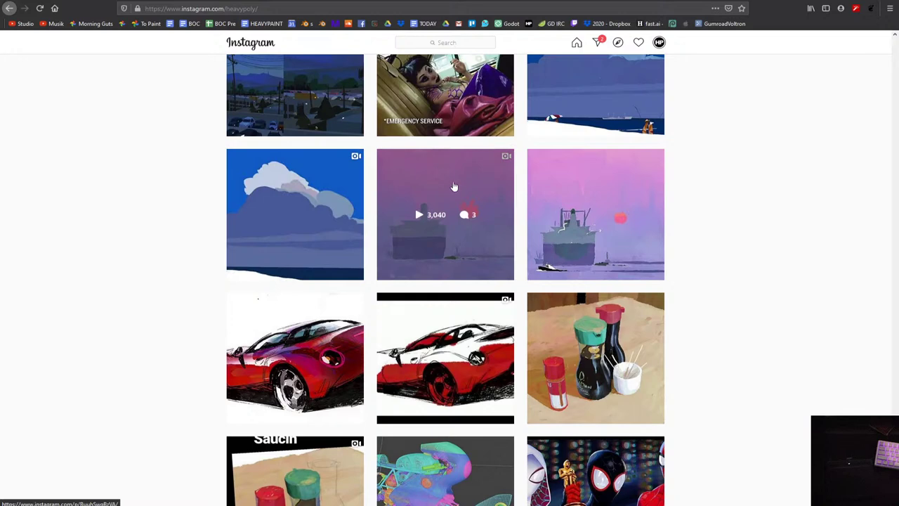
pyautogui.scroll(-5, 454, 187)
pyautogui.click(466, 197)
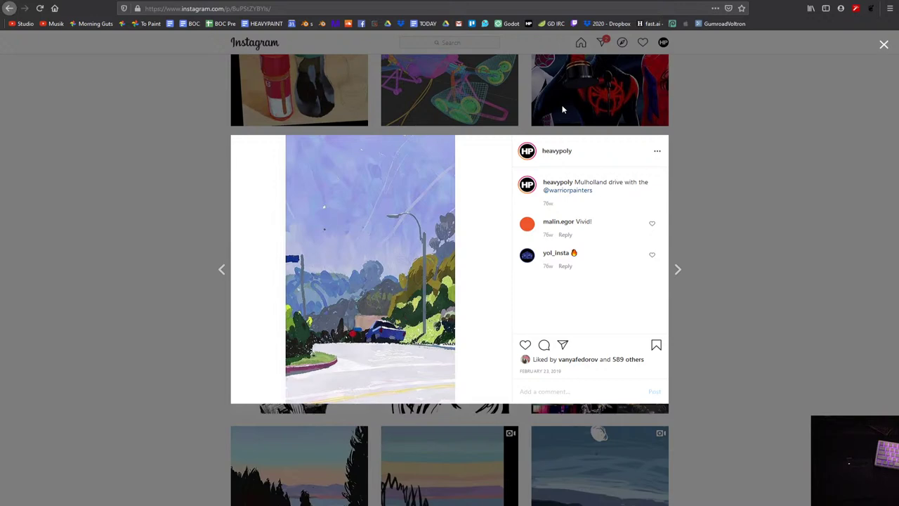
pyautogui.click(562, 109)
pyautogui.scroll(-4, 655, 218)
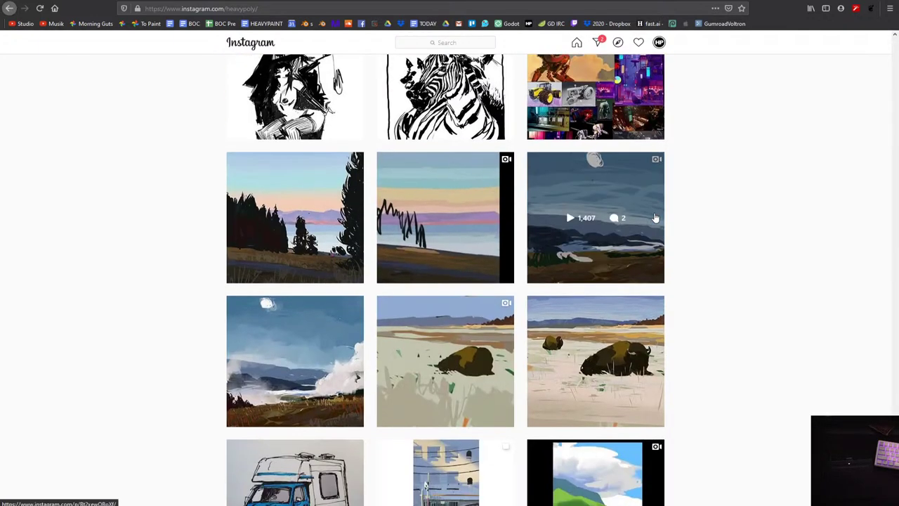
pyautogui.scroll(-3, 655, 218)
pyautogui.click(598, 178)
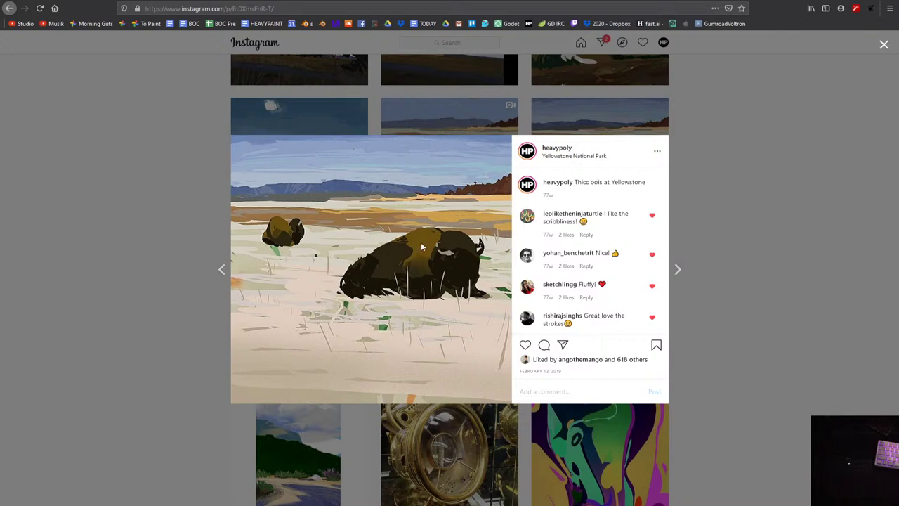
pyautogui.click(461, 102)
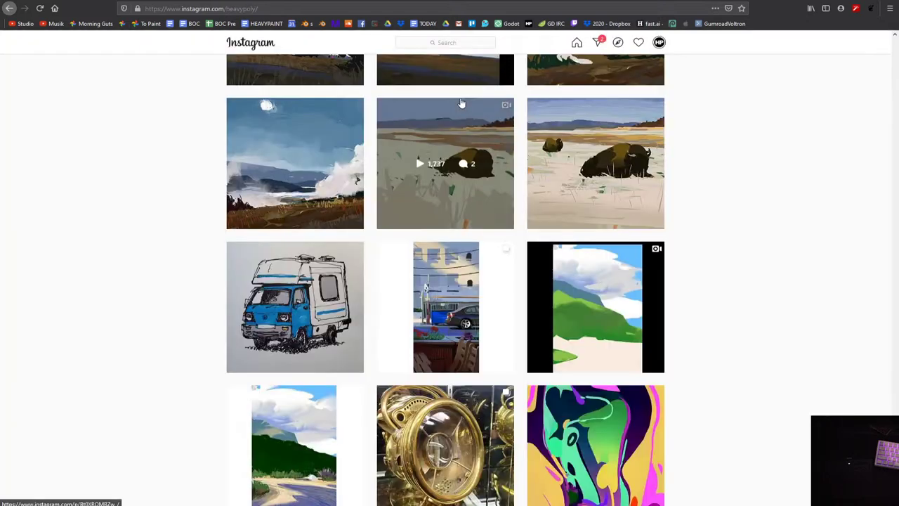
pyautogui.scroll(-3, 306, 241)
pyautogui.click(306, 240)
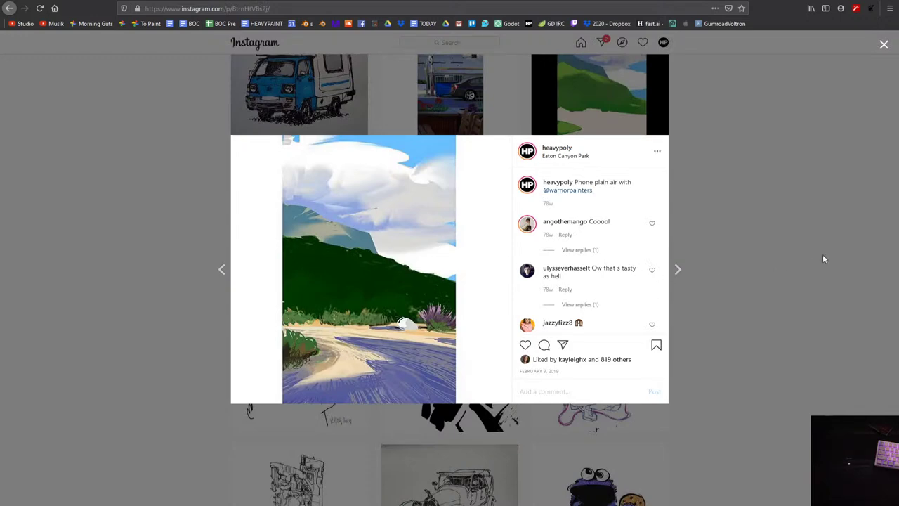
pyautogui.click(823, 258)
pyautogui.scroll(-2, 823, 258)
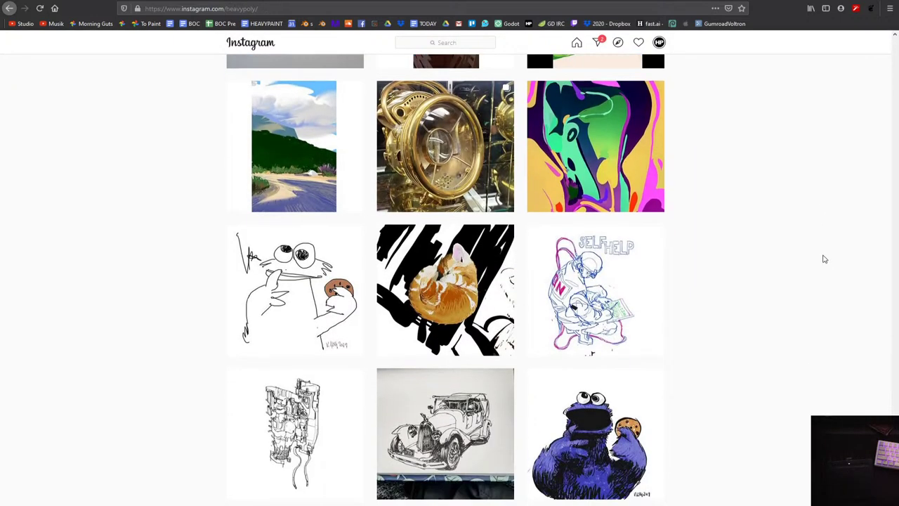
pyautogui.scroll(-3, 824, 259)
pyautogui.scroll(-3, 825, 259)
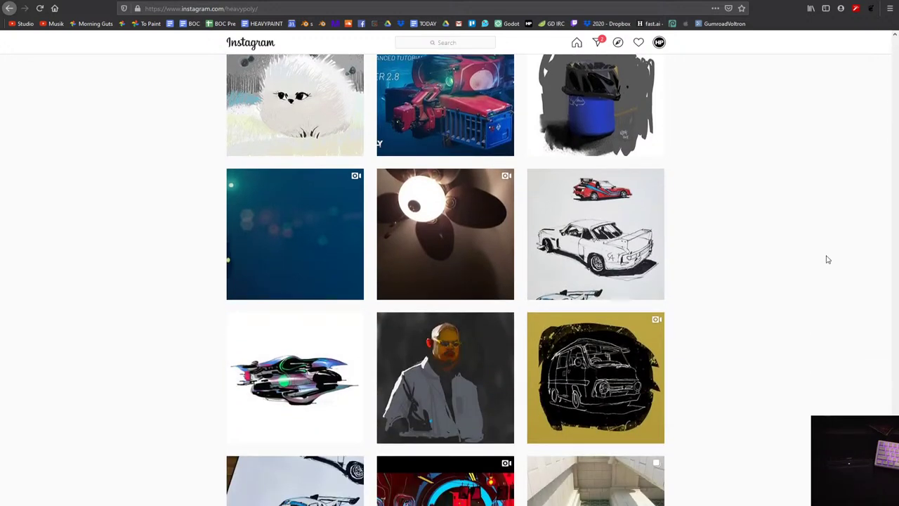
pyautogui.scroll(-2, 827, 260)
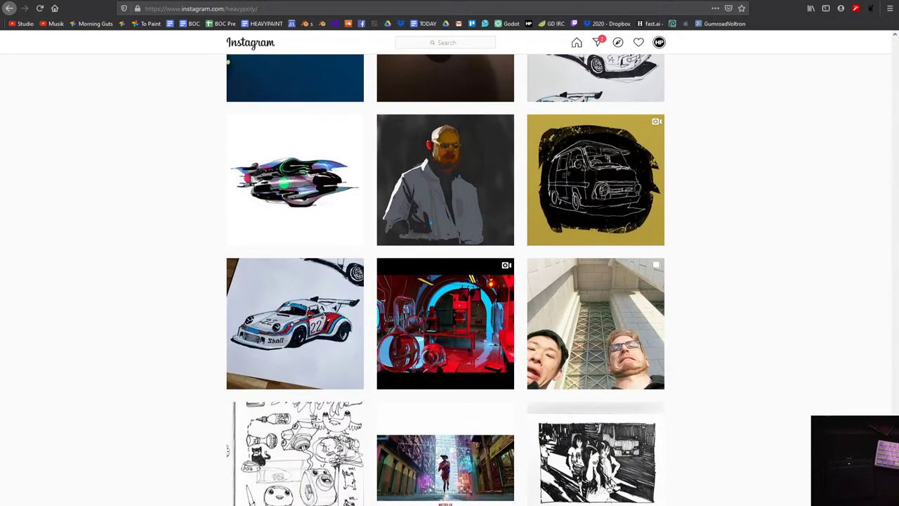
pyautogui.moveTo(893, 393); pyautogui.dragTo(894, 43)
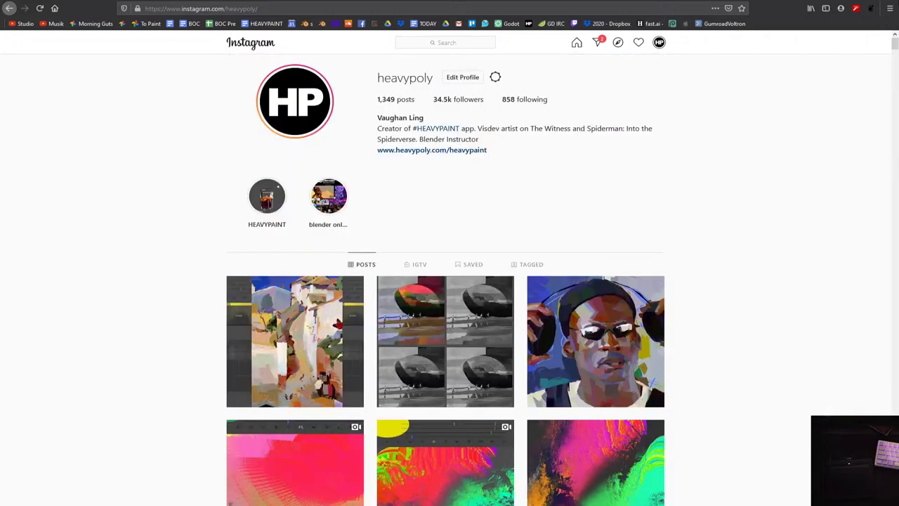